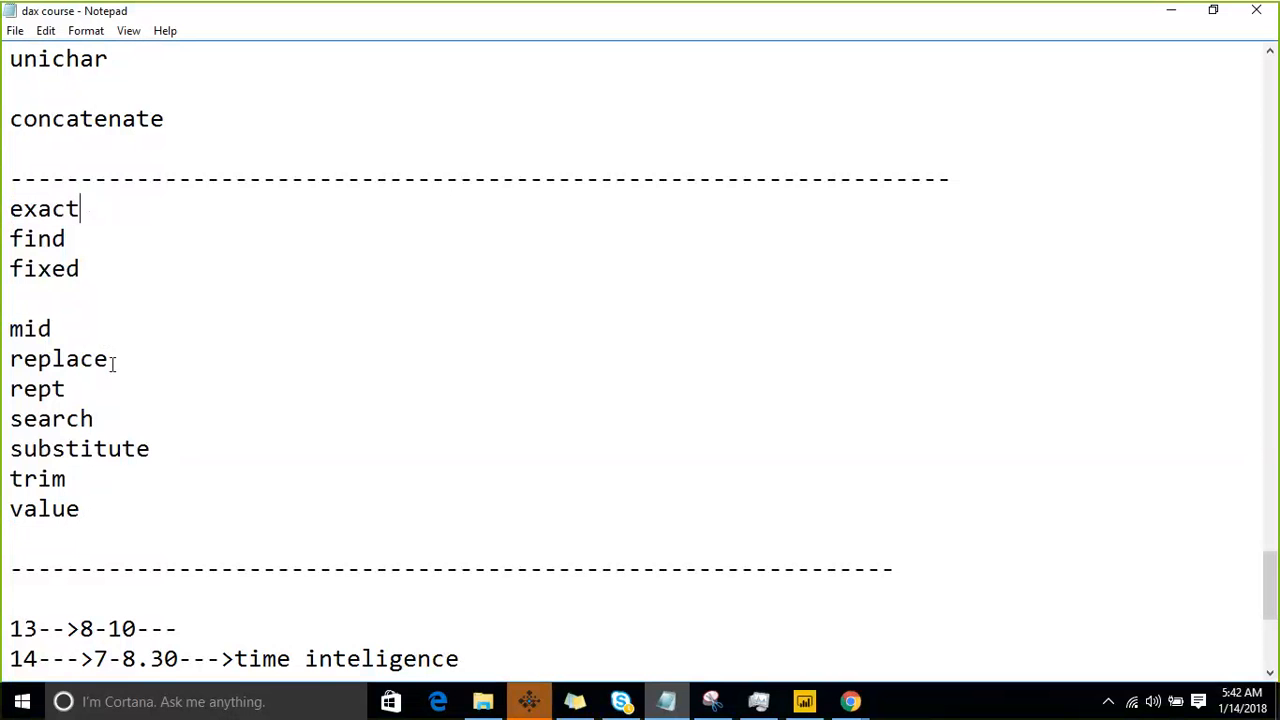
# - Review the list of text functions in the course notes and highlight "exact"
pyautogui.doubleClick(106, 358)
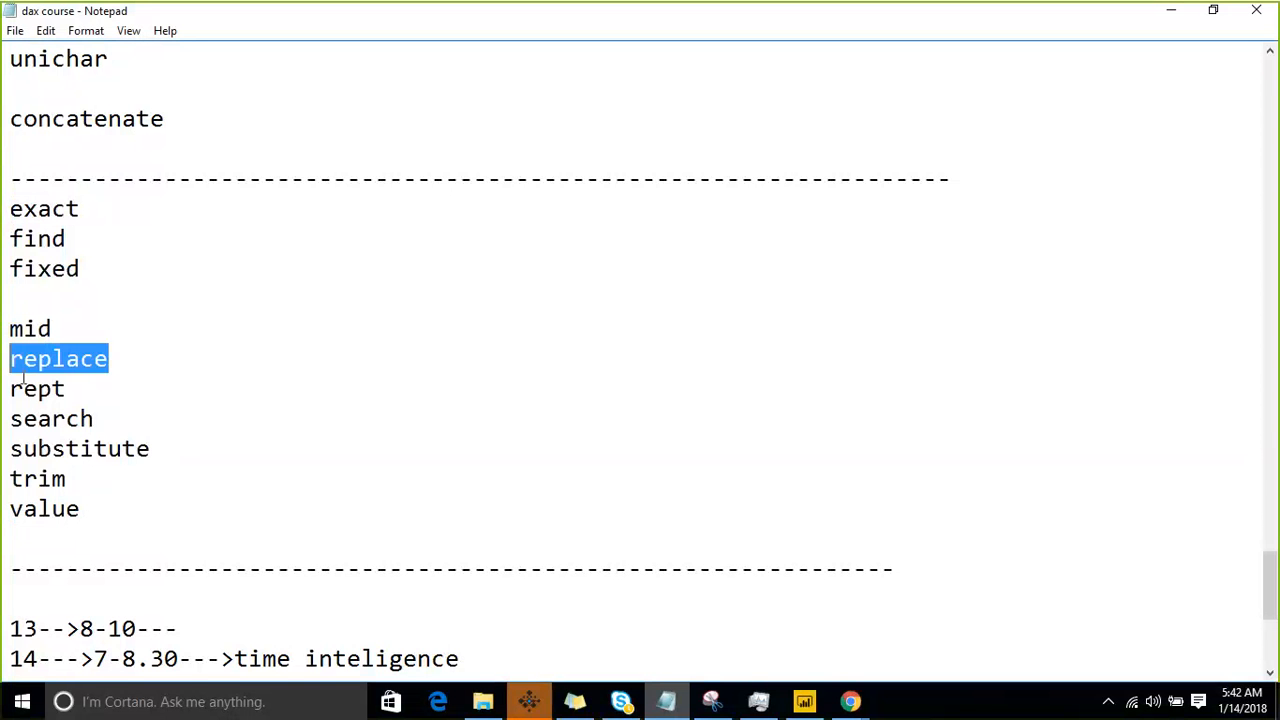
pyautogui.click(83, 238)
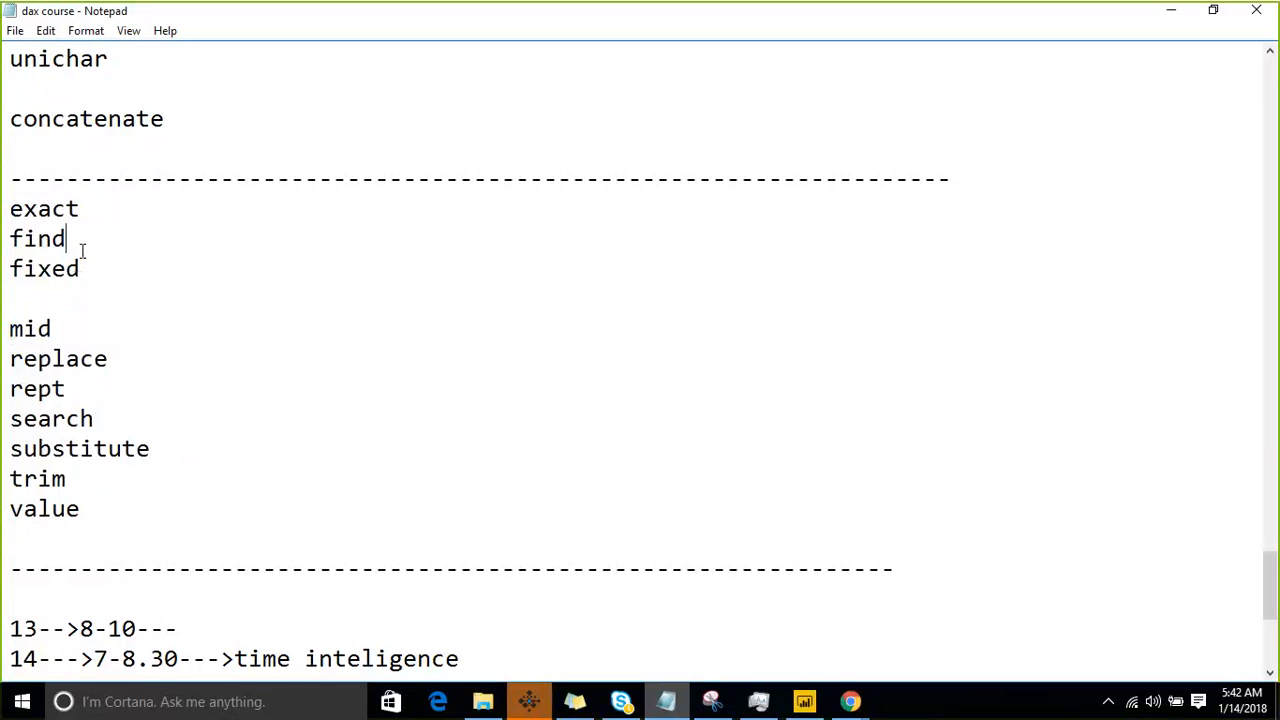
pyautogui.click(123, 214)
pyautogui.hotkey('shift', 'Home')
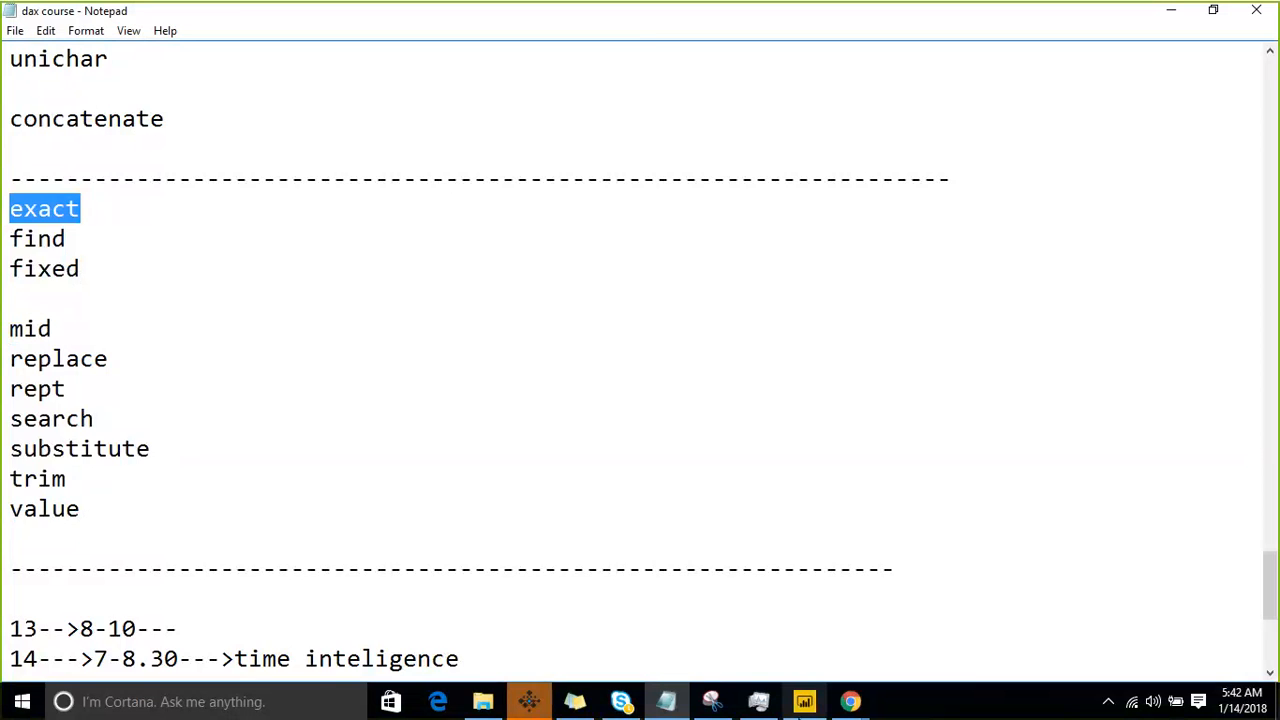
# - Switch to Power BI Desktop and remove the unopened auto-recovered file static_security (Recovered).pbix
pyautogui.click(804, 701)
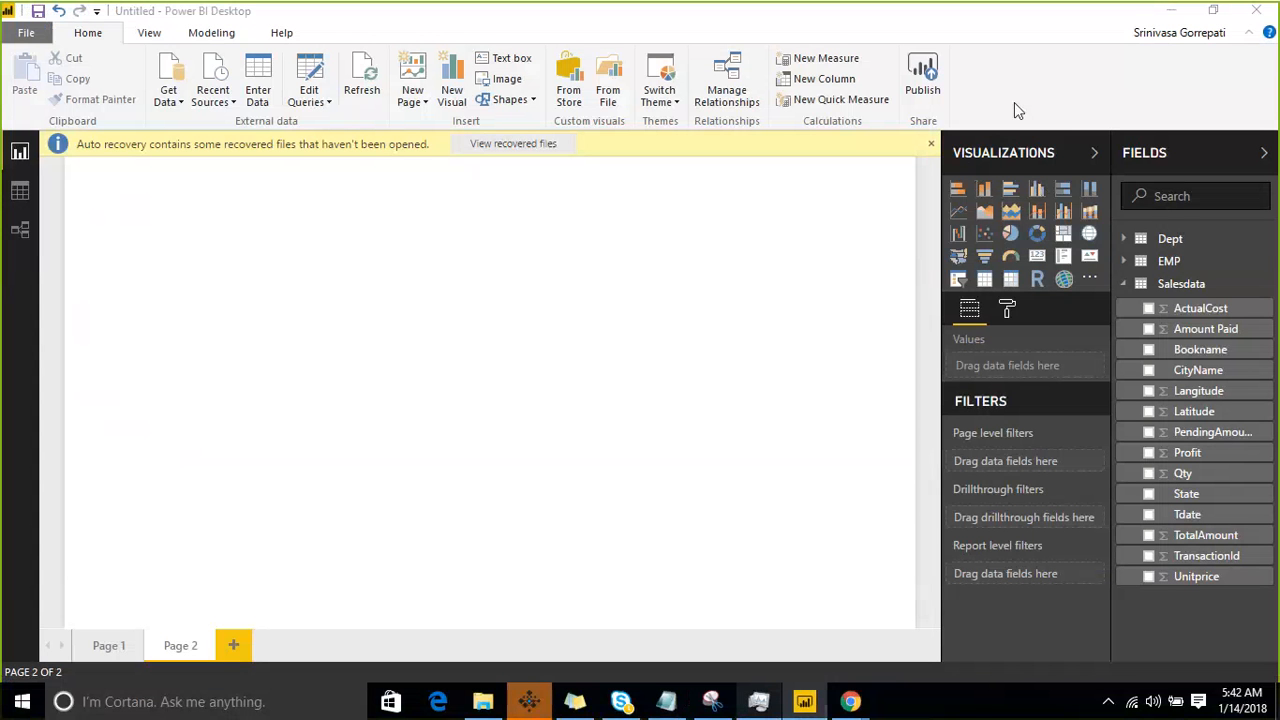
pyautogui.click(930, 148)
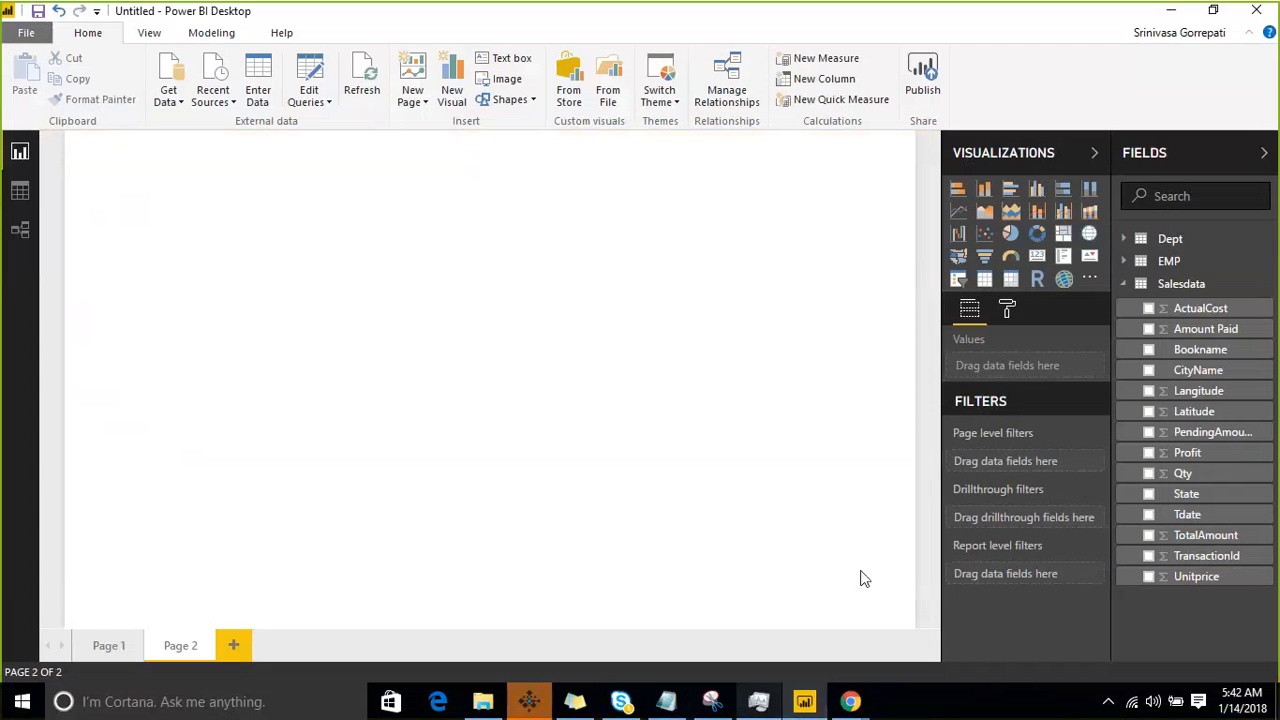
pyautogui.click(21, 195)
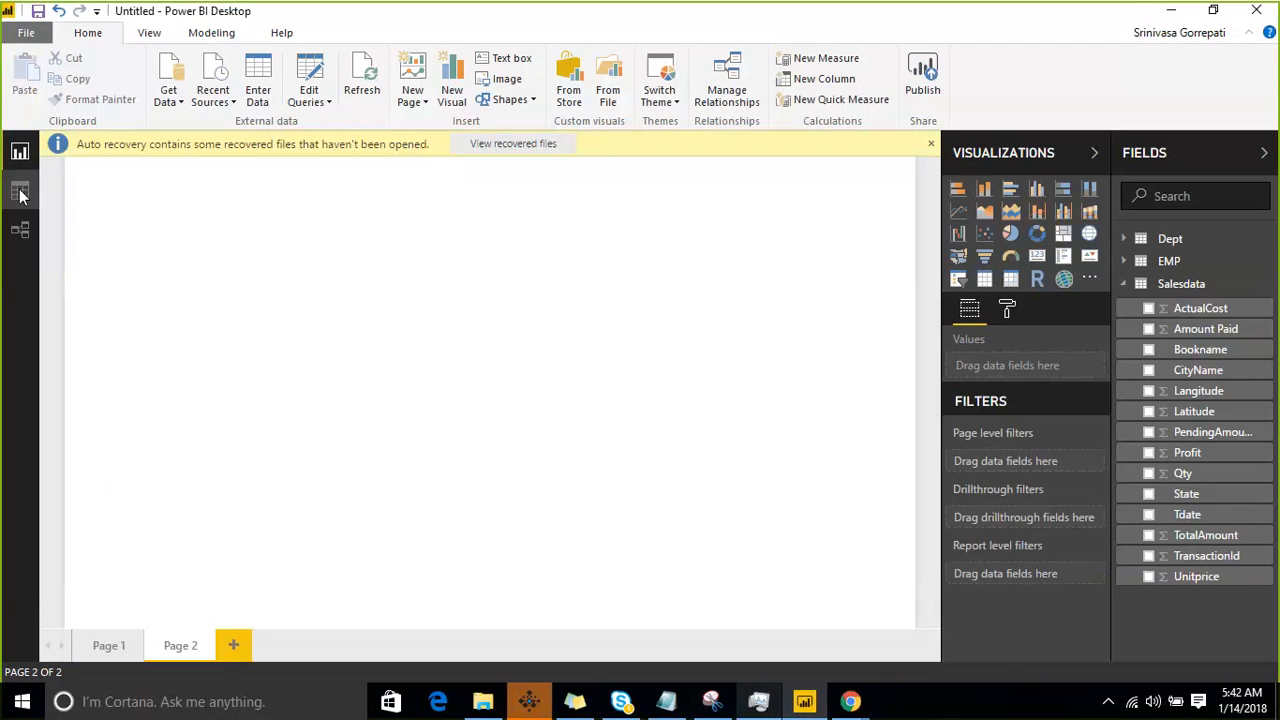
pyautogui.click(548, 148)
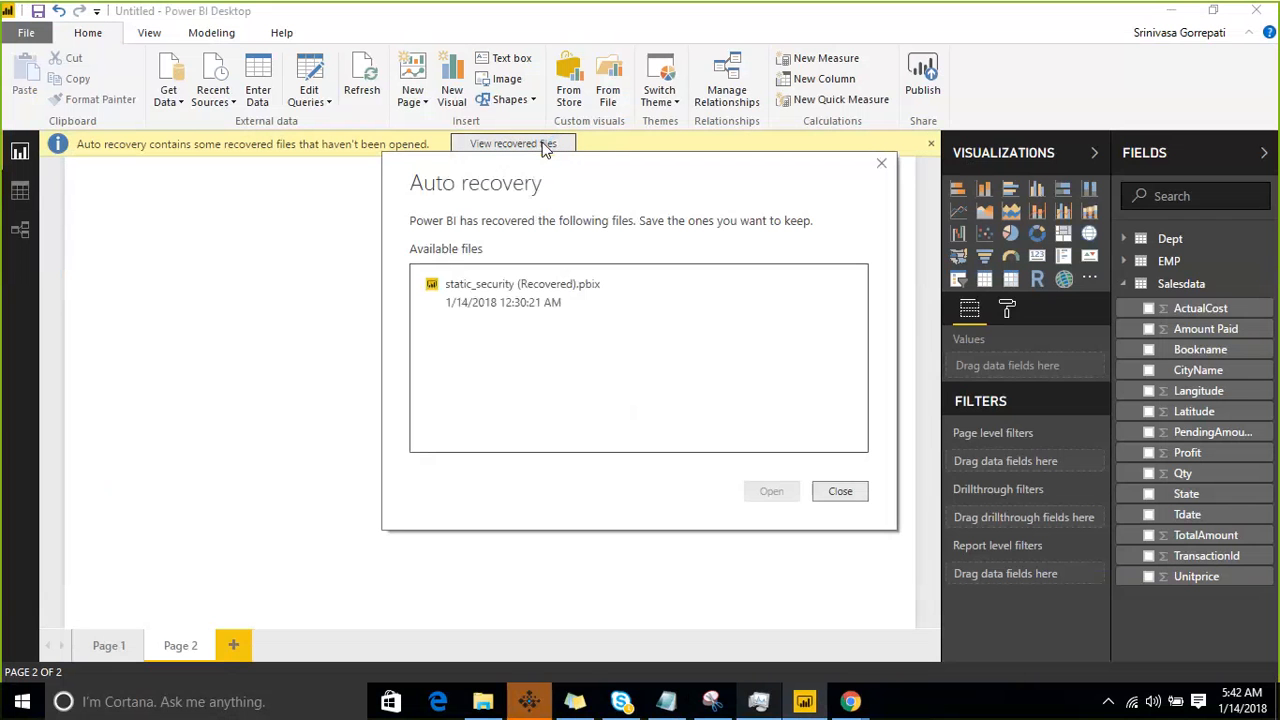
pyautogui.click(552, 300)
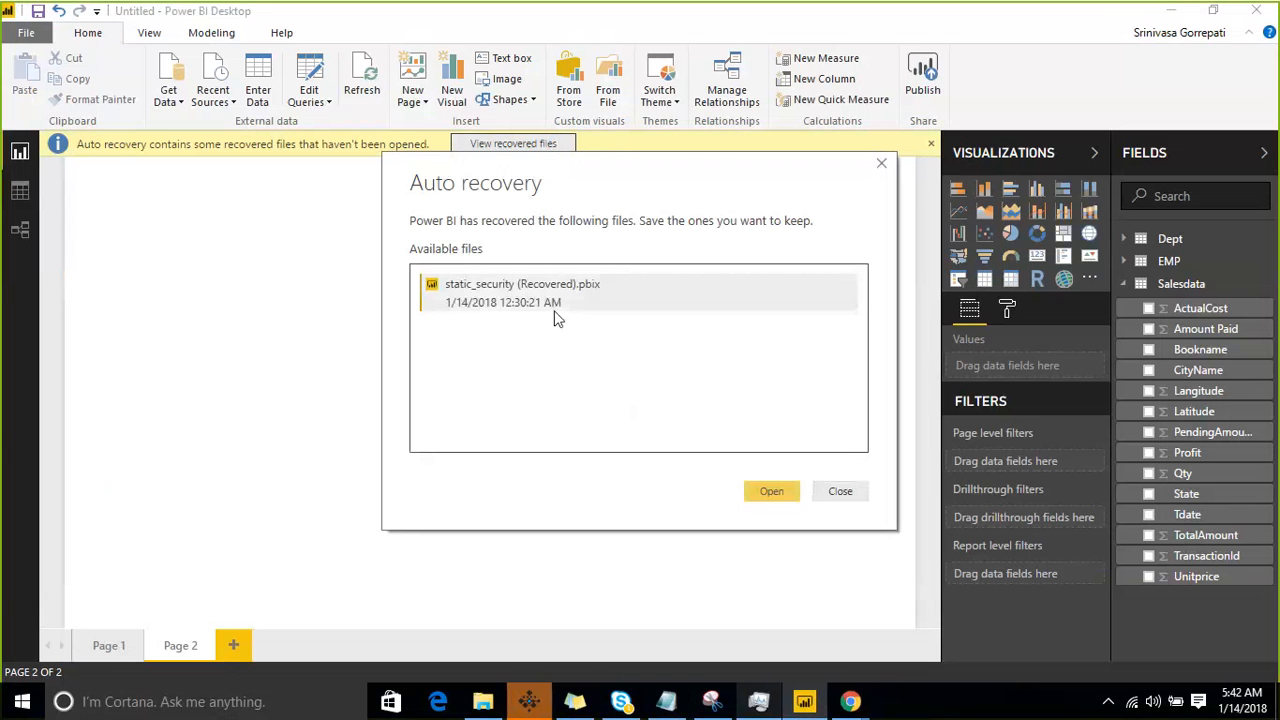
pyautogui.click(840, 491)
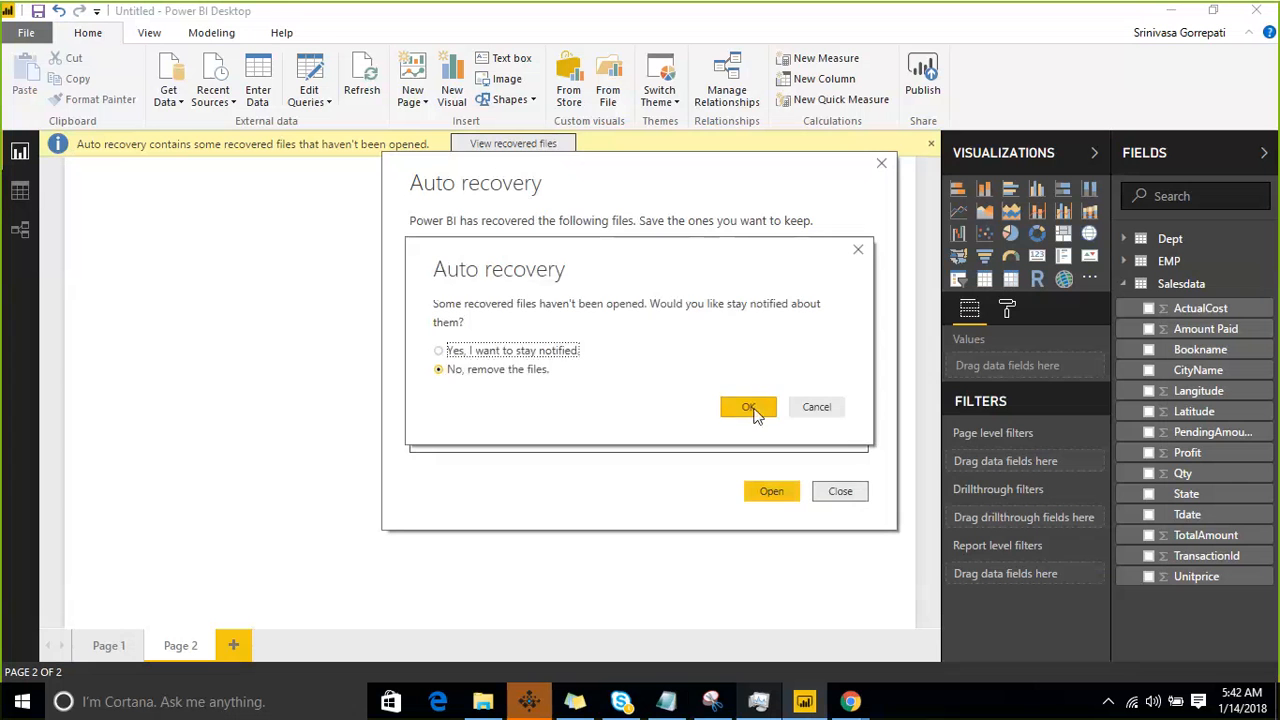
pyautogui.click(753, 408)
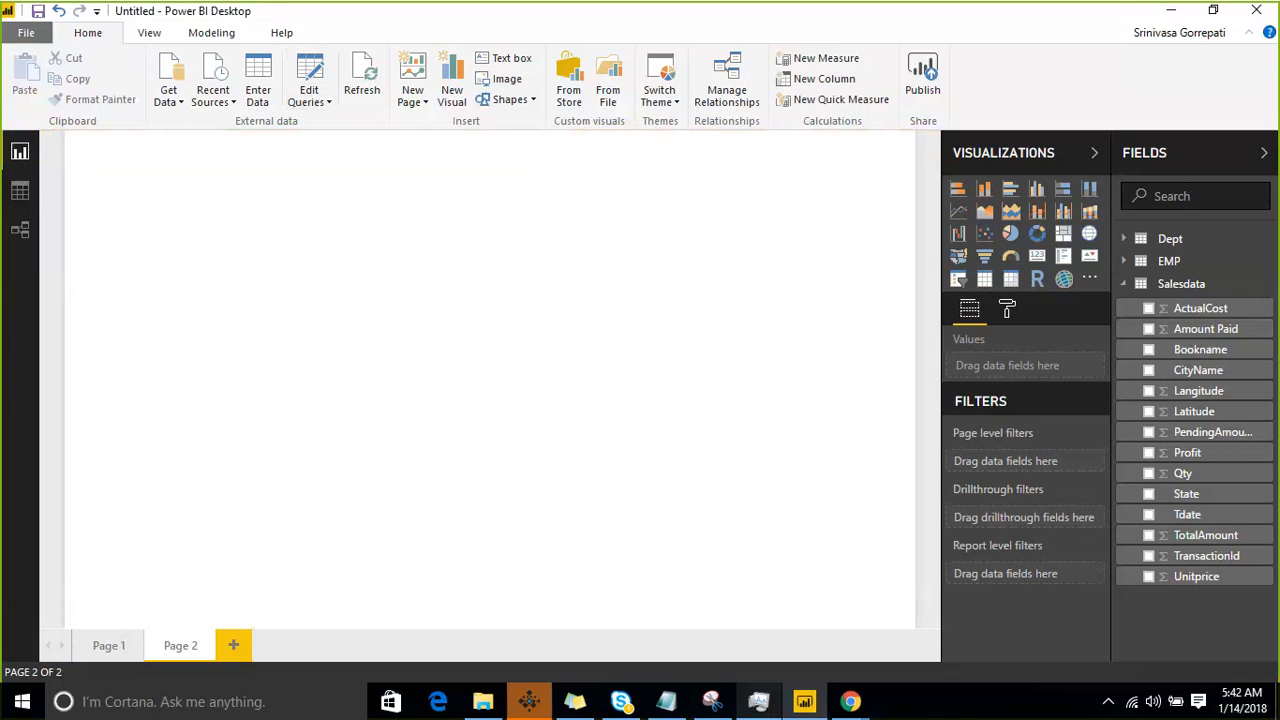
# - Display the EMP table's data and add a new calculated column to the table
pyautogui.click(20, 192)
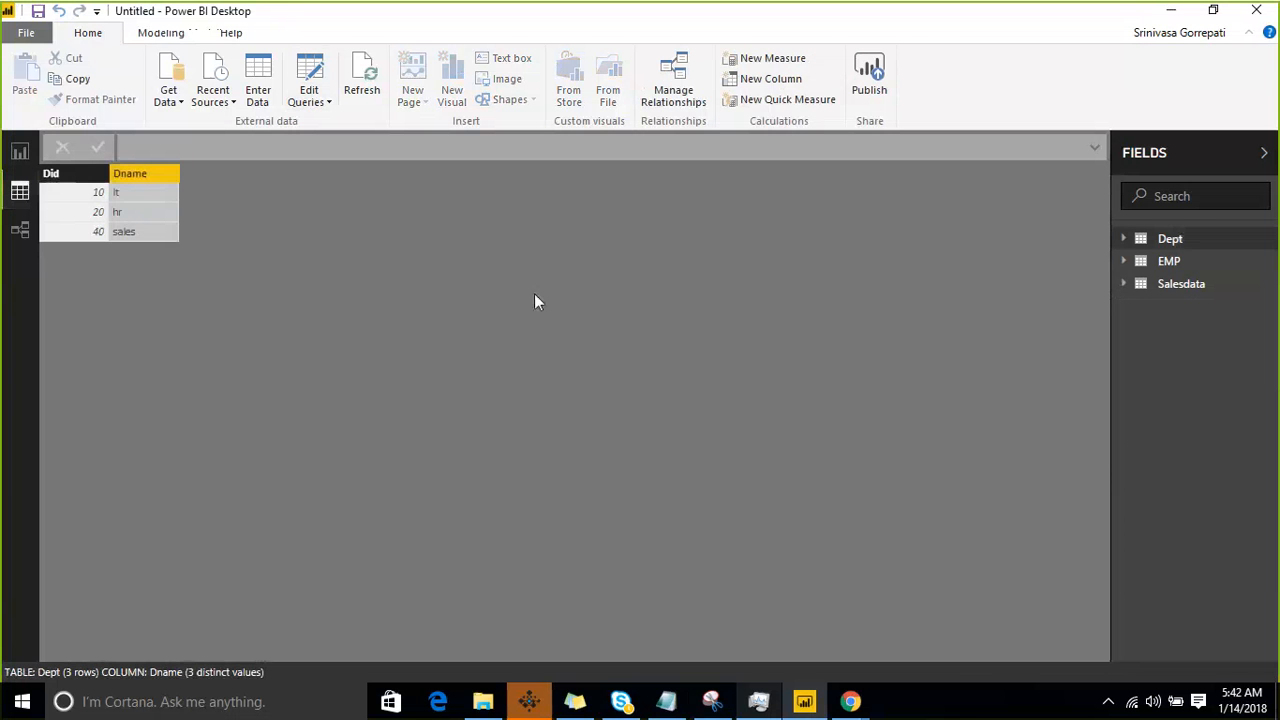
pyautogui.click(1196, 264)
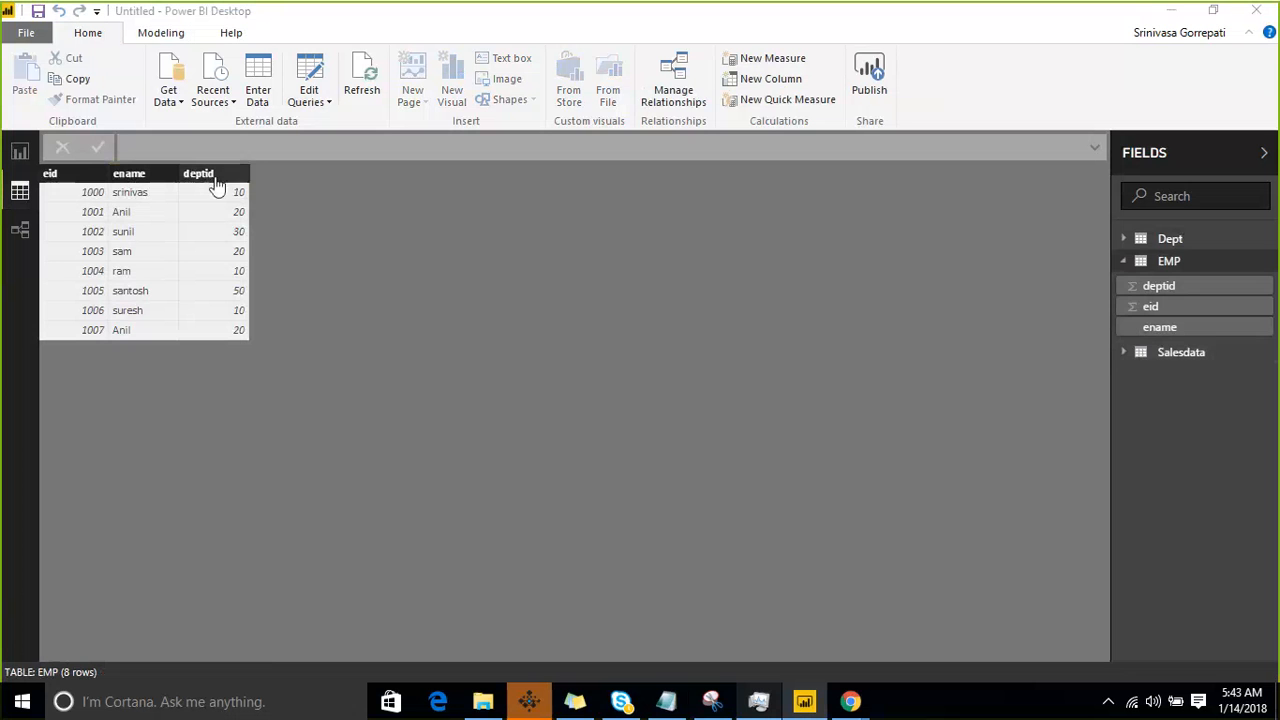
pyautogui.click(1272, 268)
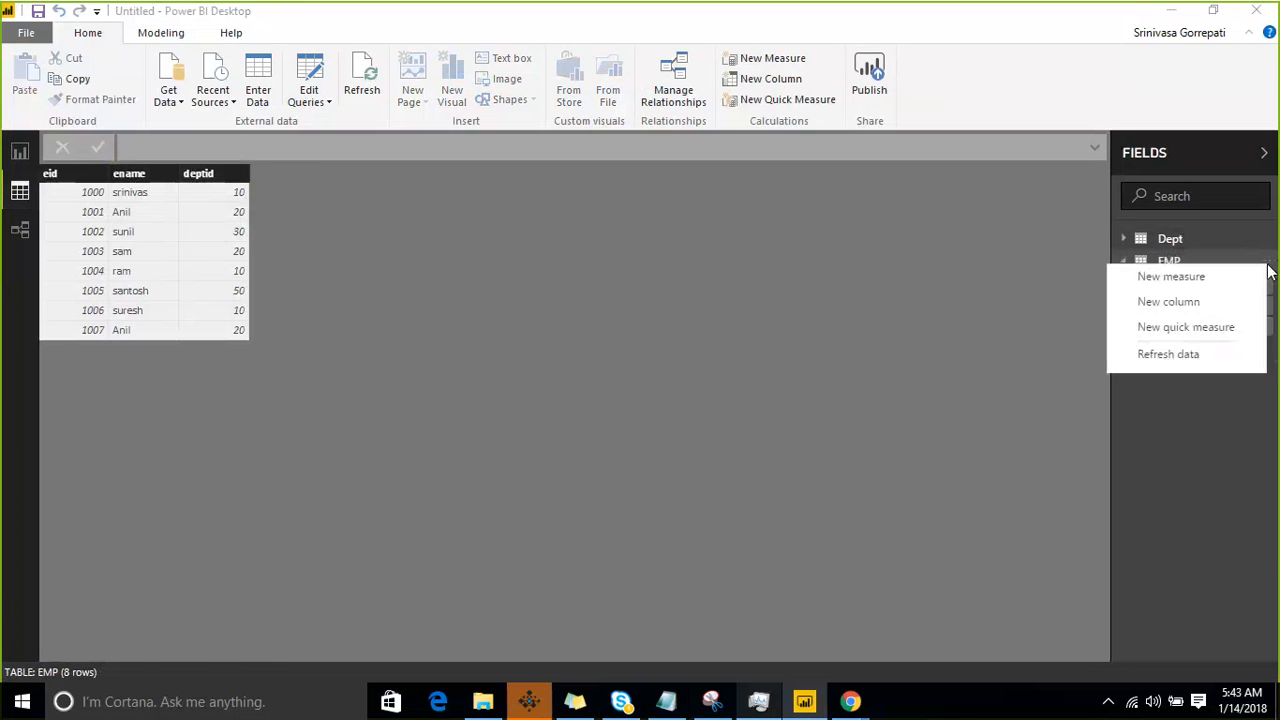
pyautogui.click(1206, 298)
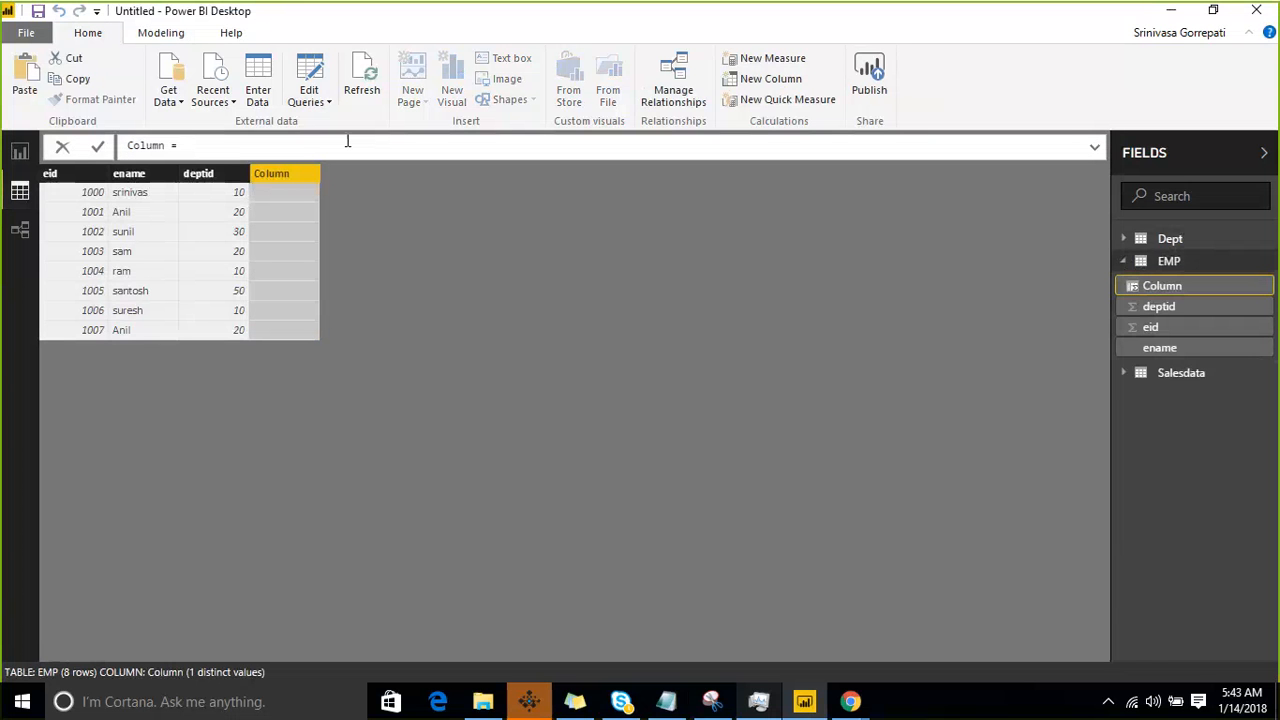
# - Name the new column F_exact and begin its formula with the EXACT function
pyautogui.press('Home')
pyautogui.hotkey('shift', 'Right')
pyautogui.hotkey('shift', 'Right')
pyautogui.hotkey('shift', 'Right')
pyautogui.hotkey('shift', 'Right')
pyautogui.hotkey('shift', 'Right')
pyautogui.hotkey('shift', 'Right')
pyautogui.write('F_exact = Ex')
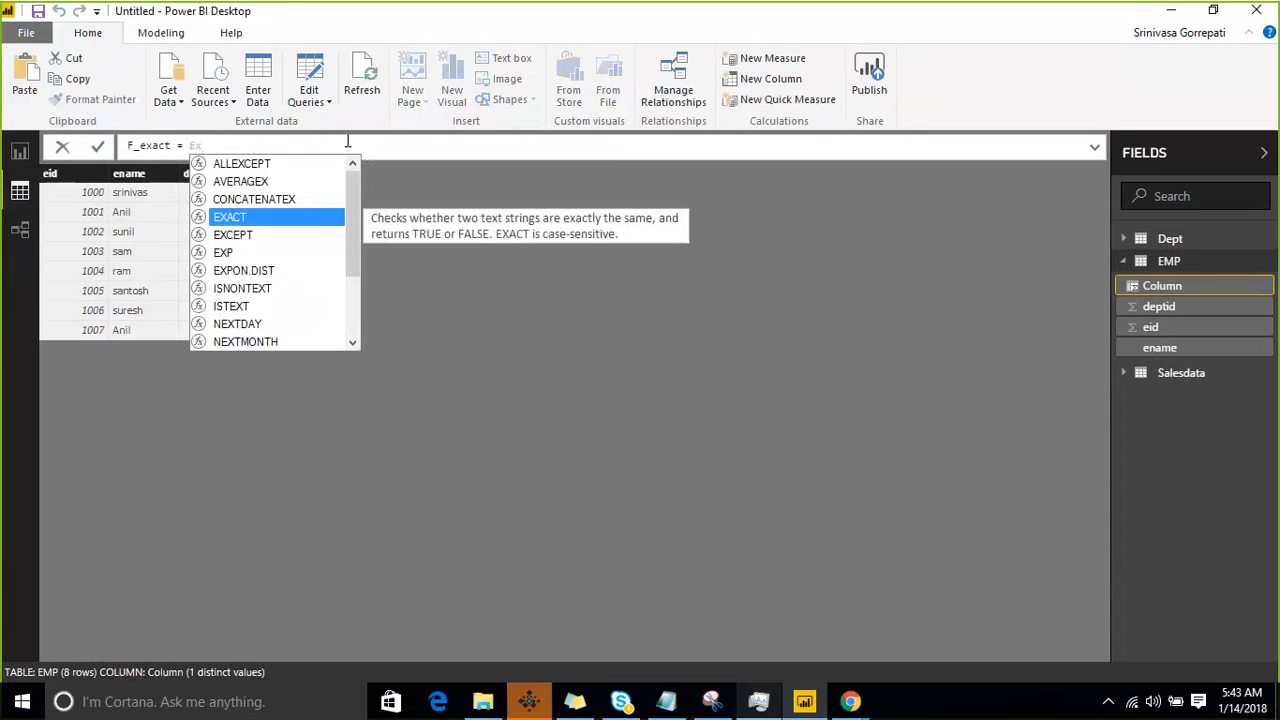
pyautogui.press('Tab')
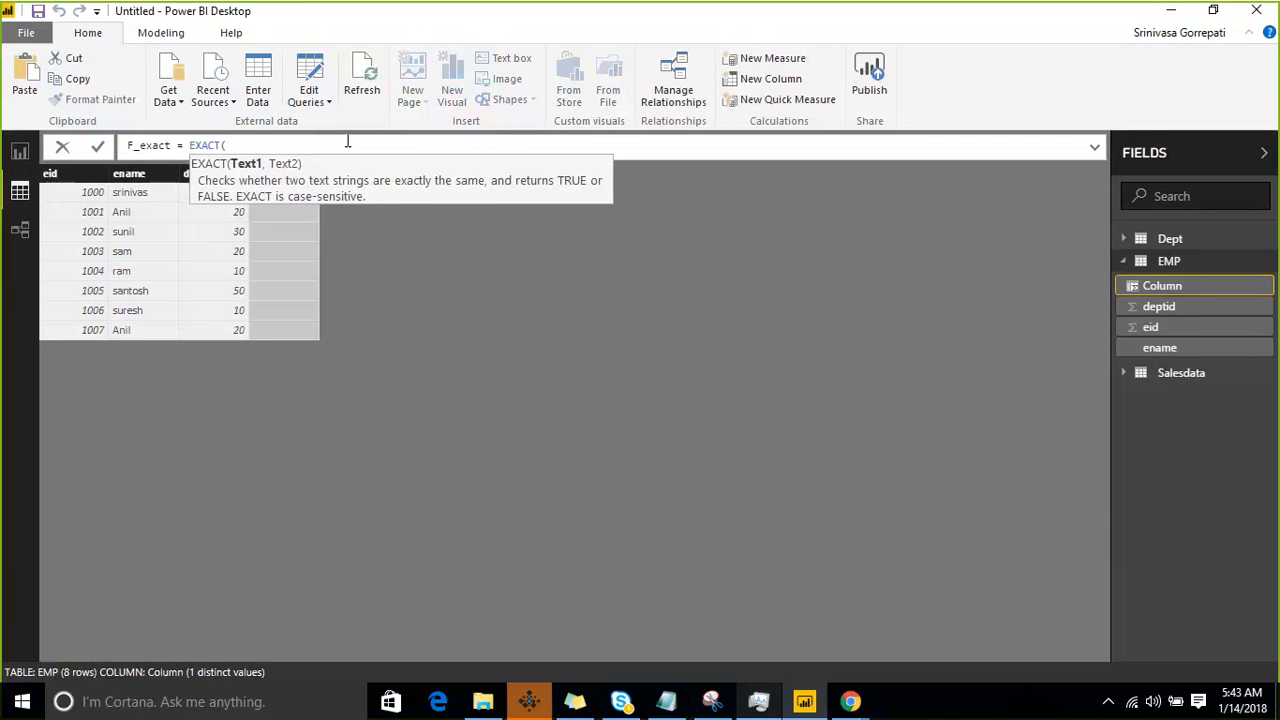
# - Complete the EXACT formula with the two text arguments "XYZ" and "XYZ", and commit it
pyautogui.write('""')
pyautogui.write('XYZ')
pyautogui.press('Right')
pyautogui.write(',')
pyautogui.write('""')
pyautogui.write('X')
pyautogui.write('YZ')
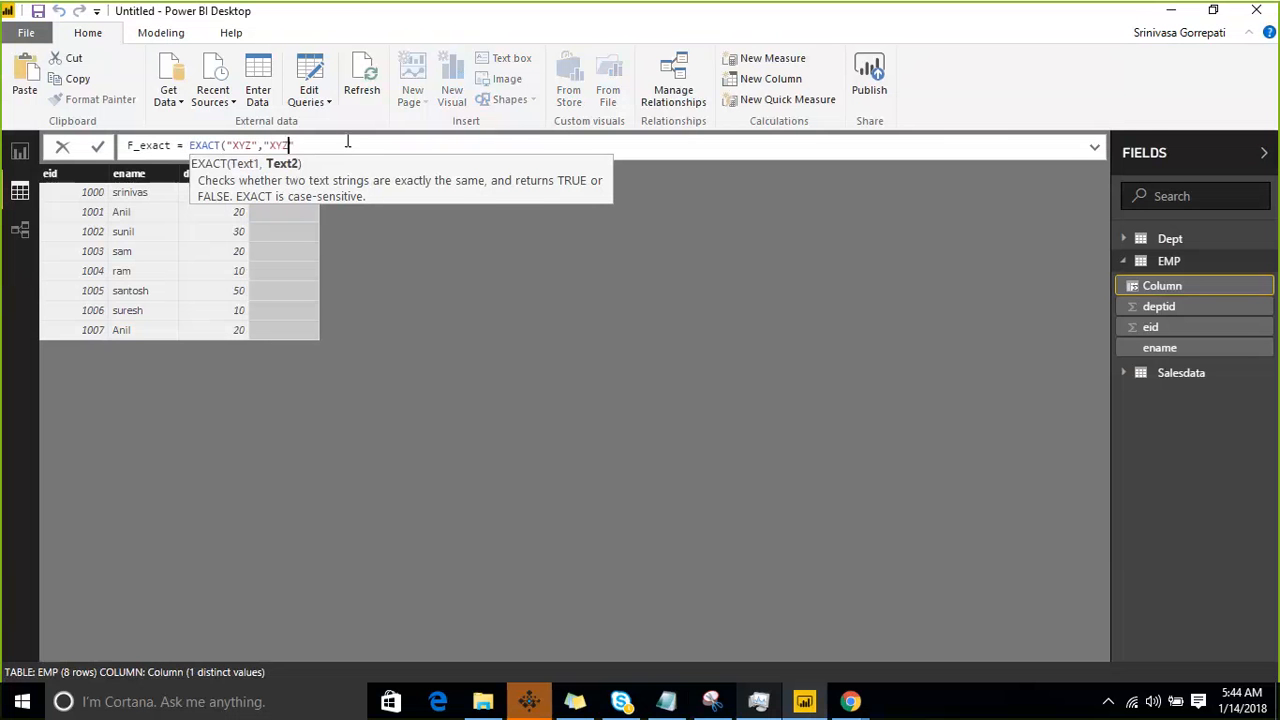
pyautogui.press('Right')
pyautogui.write(')')
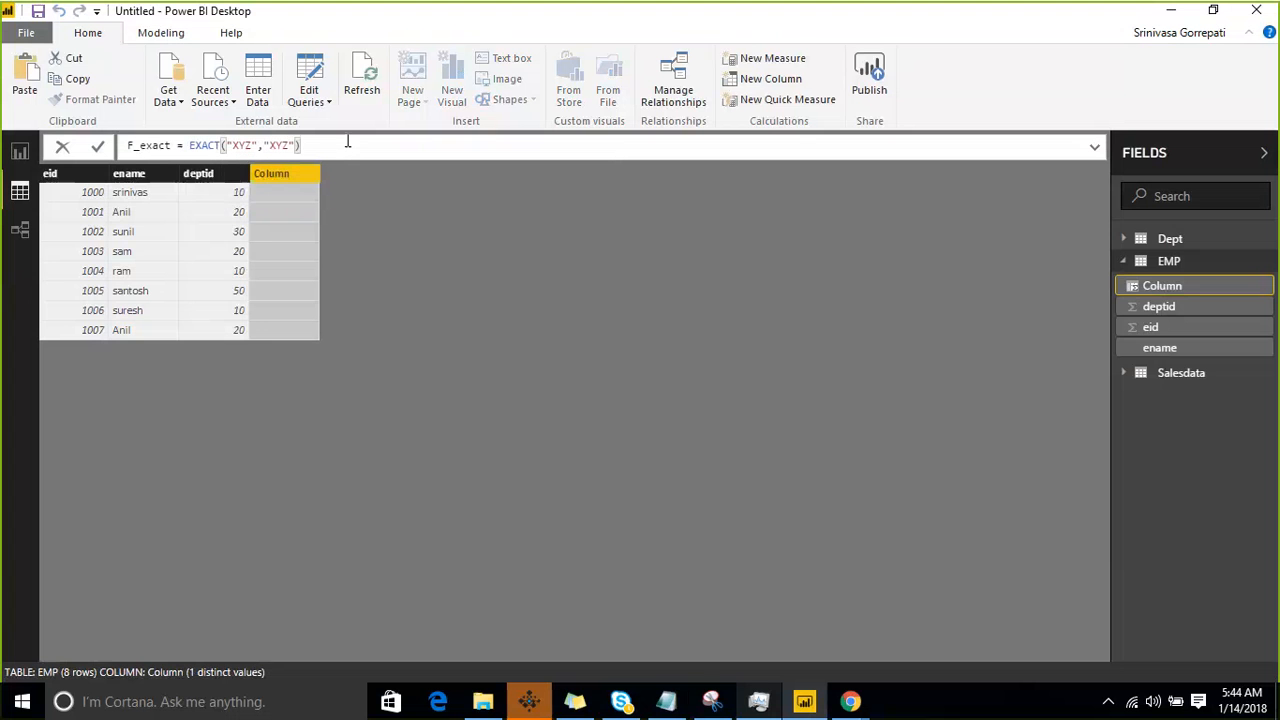
pyautogui.press('Return')
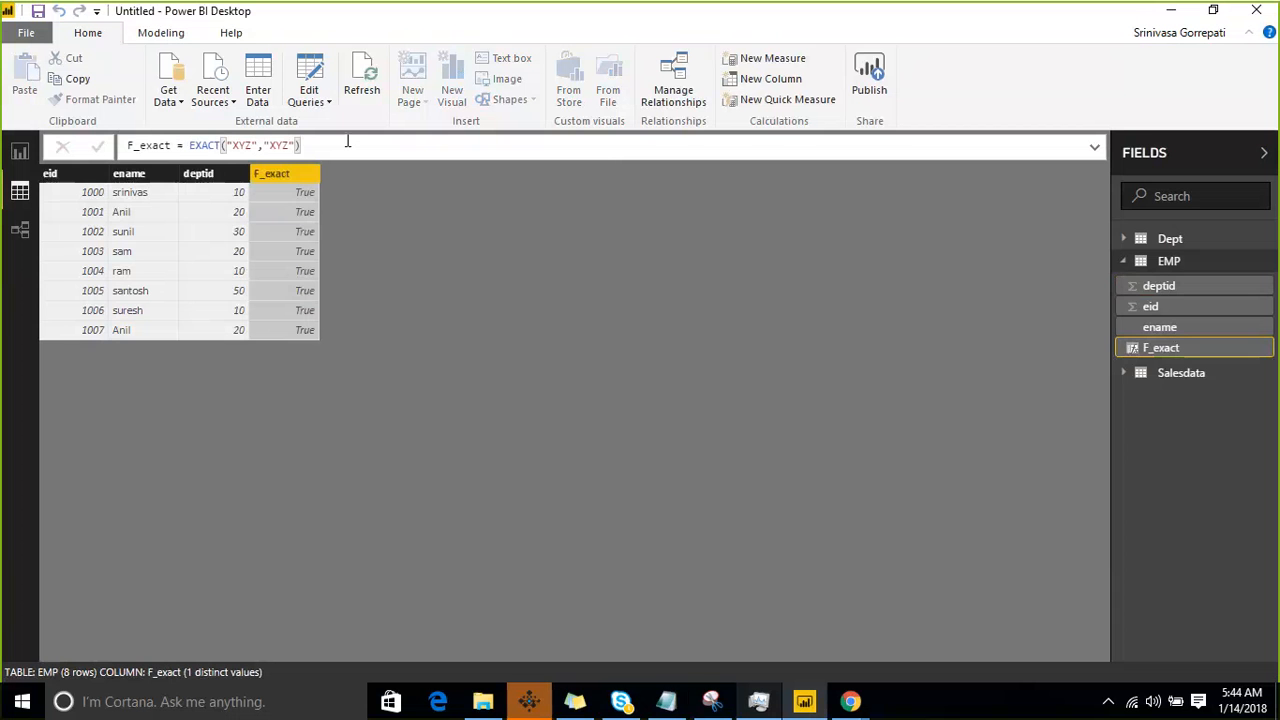
# - Change the second text argument of the F_exact formula to "XYz" and commit it
pyautogui.click(288, 145)
pyautogui.press('BackSpace')
pyautogui.write('z')
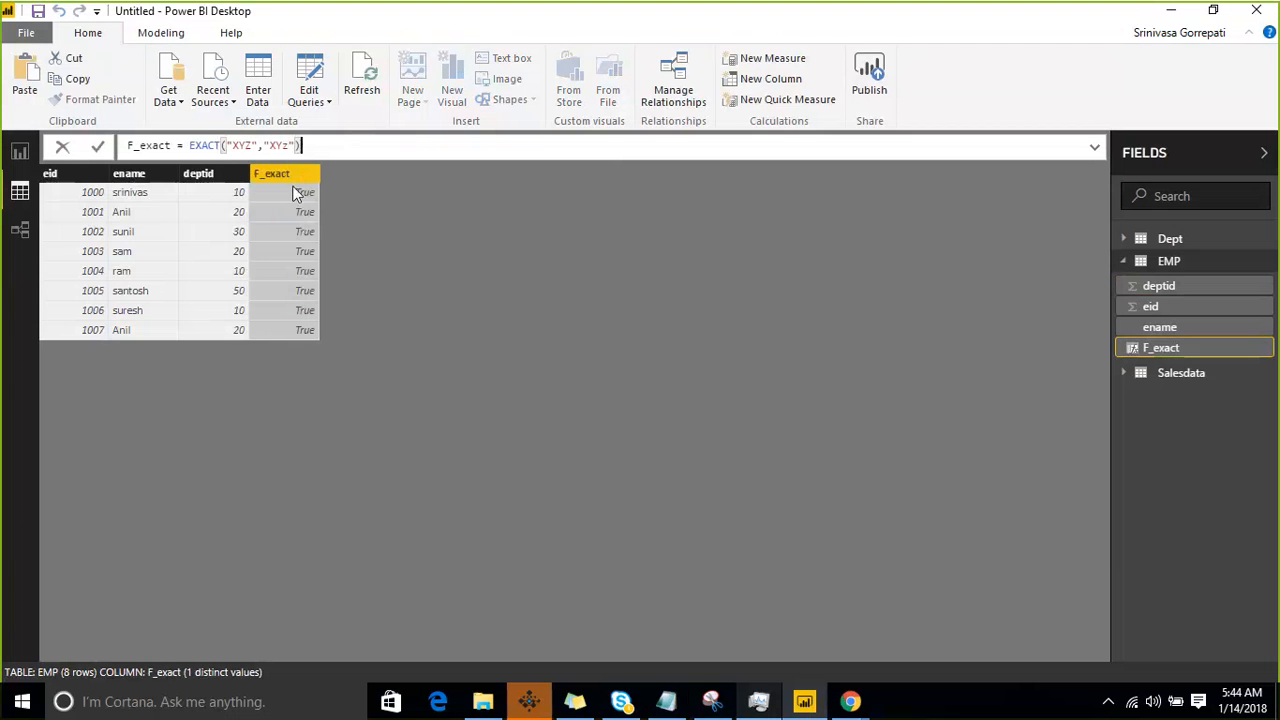
pyautogui.press('Return')
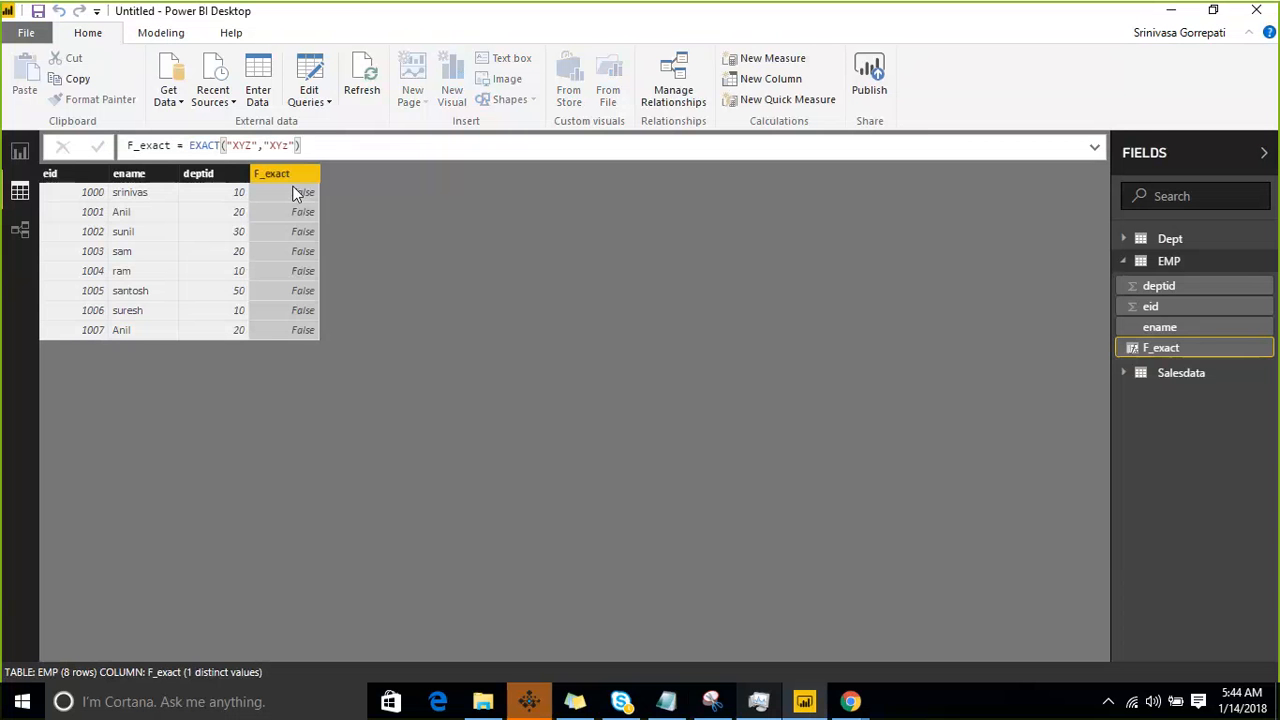
# - Examine the two text arguments and the whole EXACT expression in the F_exact formula
pyautogui.click(264, 145)
pyautogui.hotkey('shift', 'End')
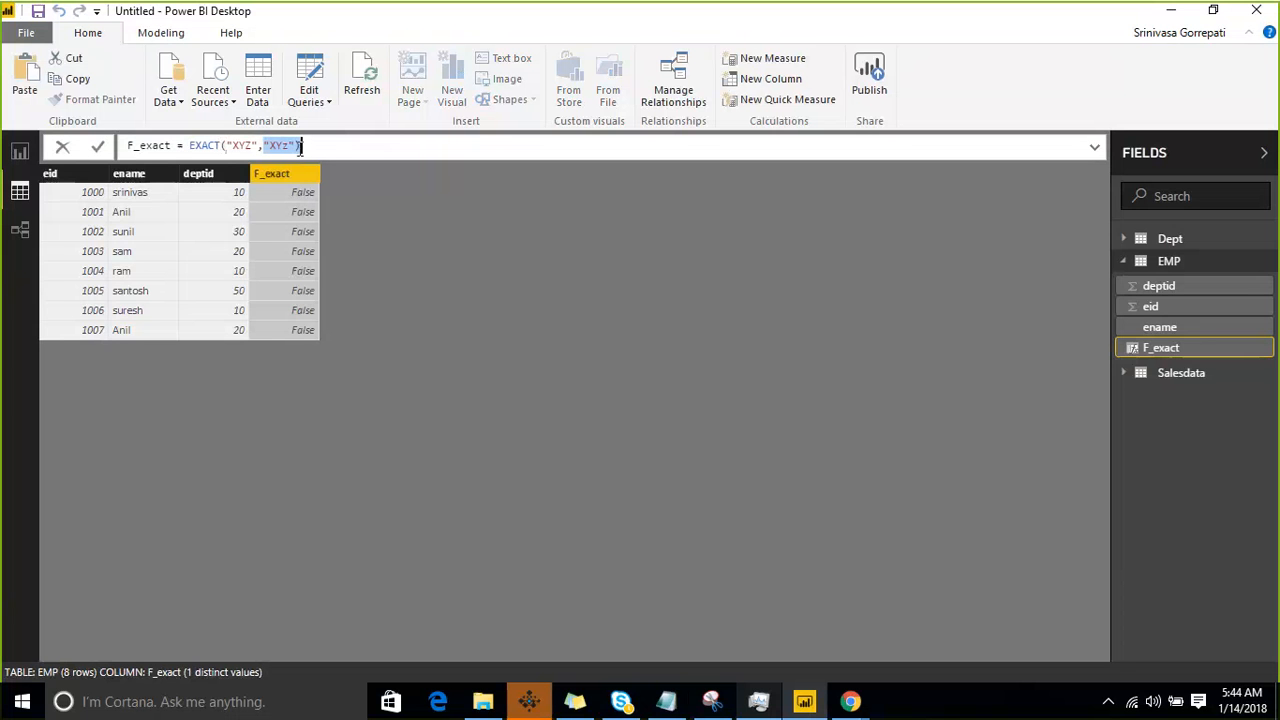
pyautogui.moveTo(232, 145); pyautogui.dragTo(256, 145)
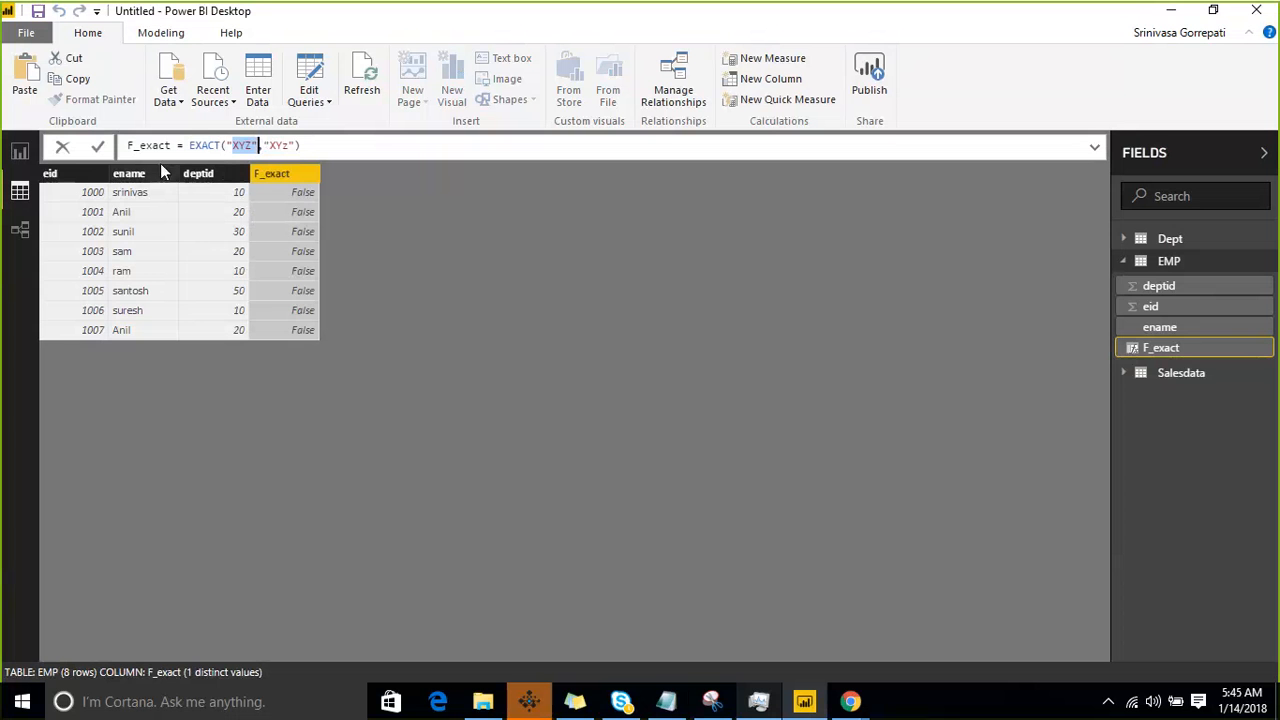
pyautogui.click(203, 146)
pyautogui.moveTo(186, 147); pyautogui.dragTo(311, 144)
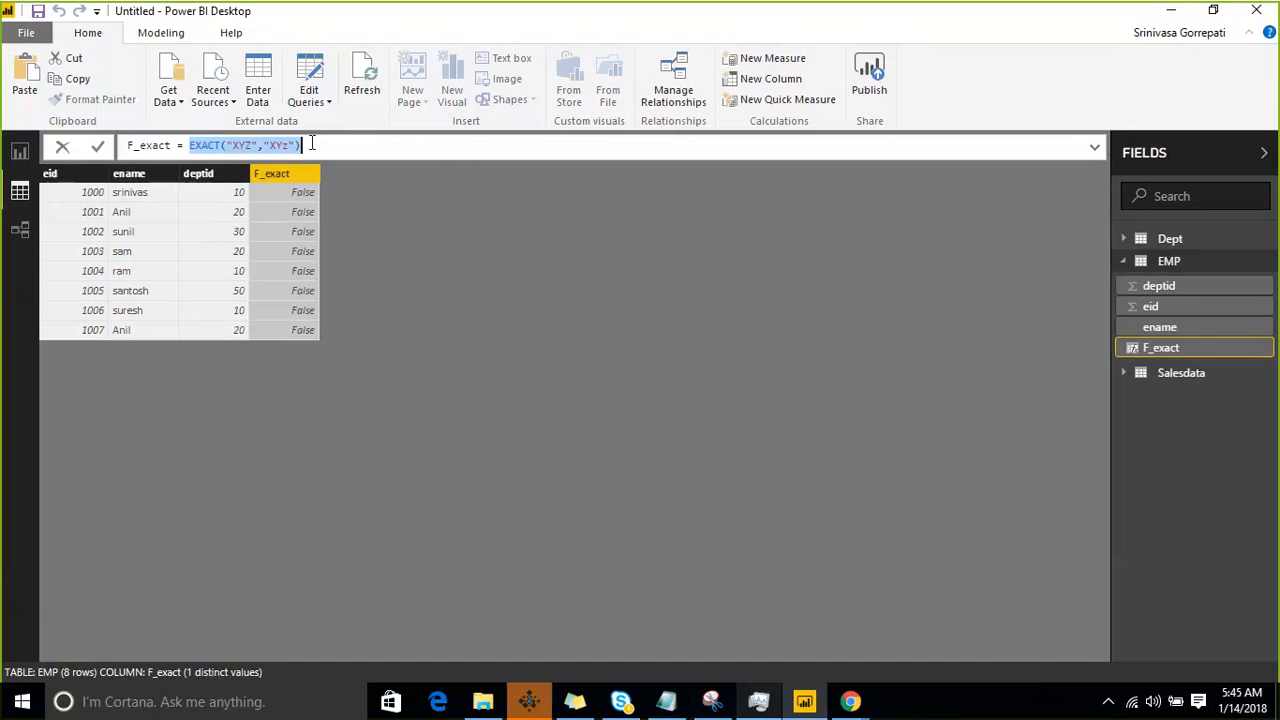
pyautogui.click(1104, 381)
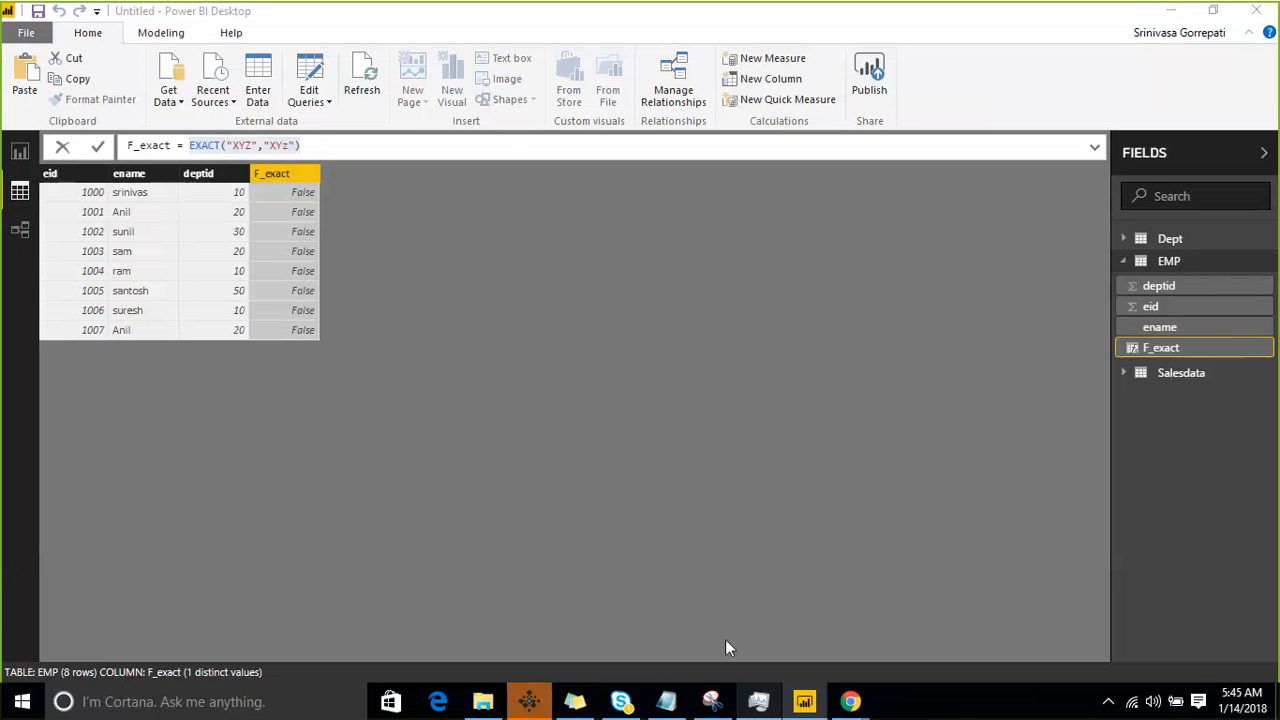
# - Switch to the Notepad course notes, highlight "find" as the next function, and return to Power BI Desktop
pyautogui.click(666, 701)
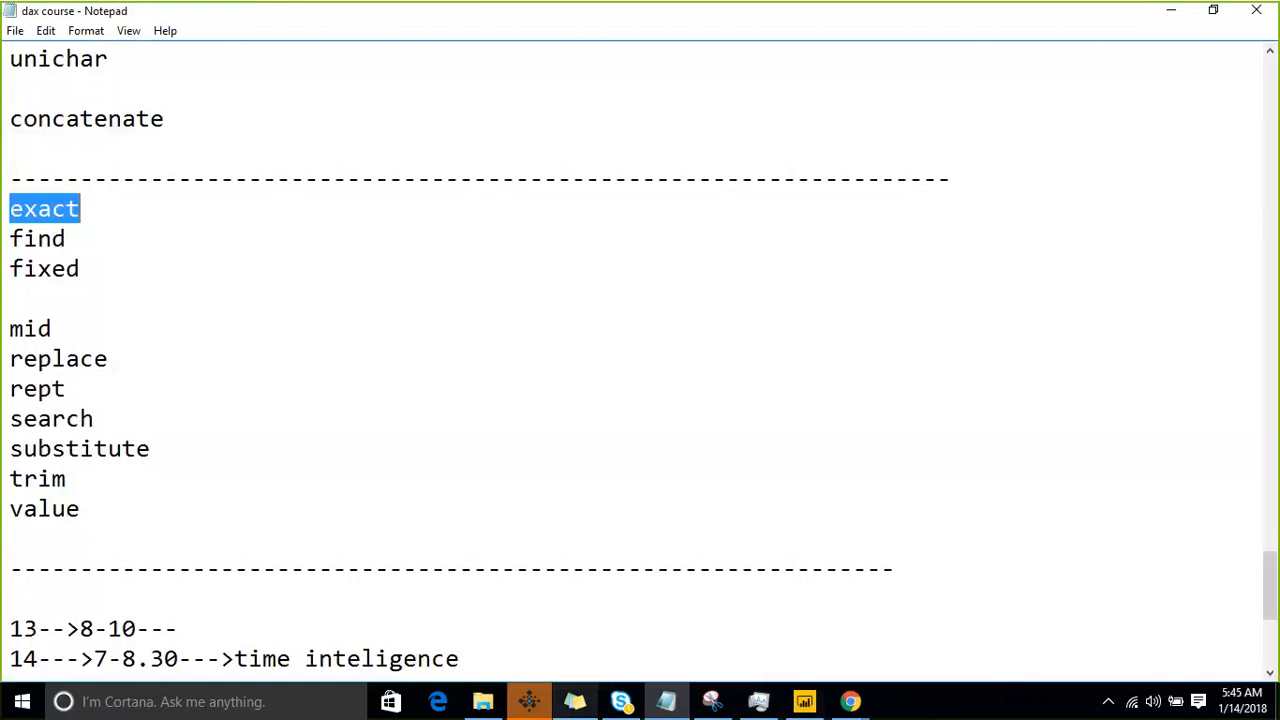
pyautogui.click(16, 290)
pyautogui.moveTo(10, 238); pyautogui.dragTo(80, 240)
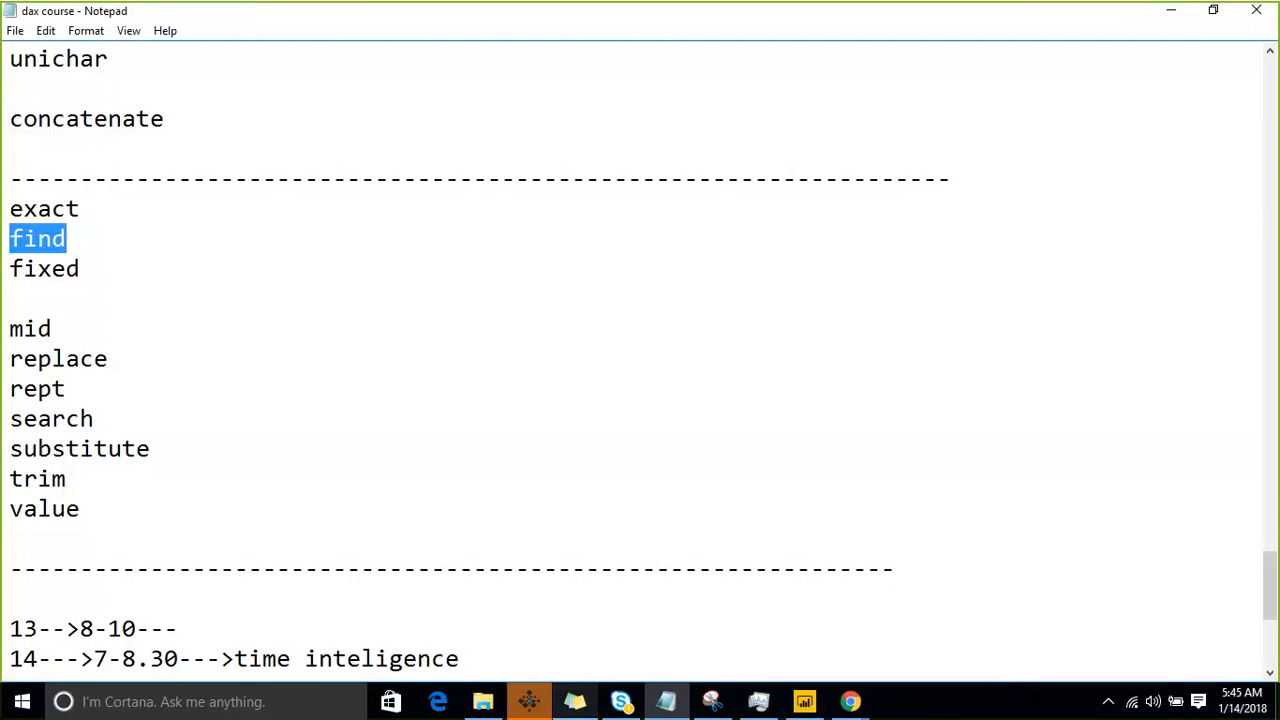
pyautogui.click(1171, 10)
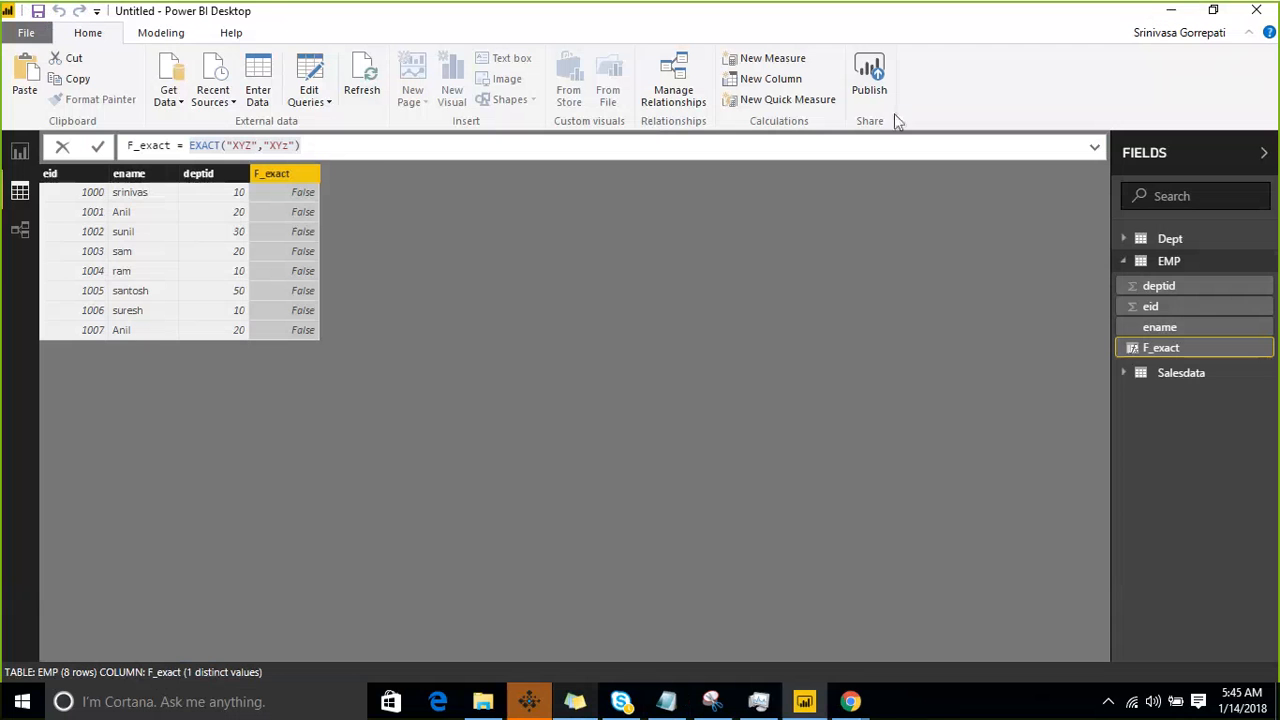
pyautogui.click(1267, 264)
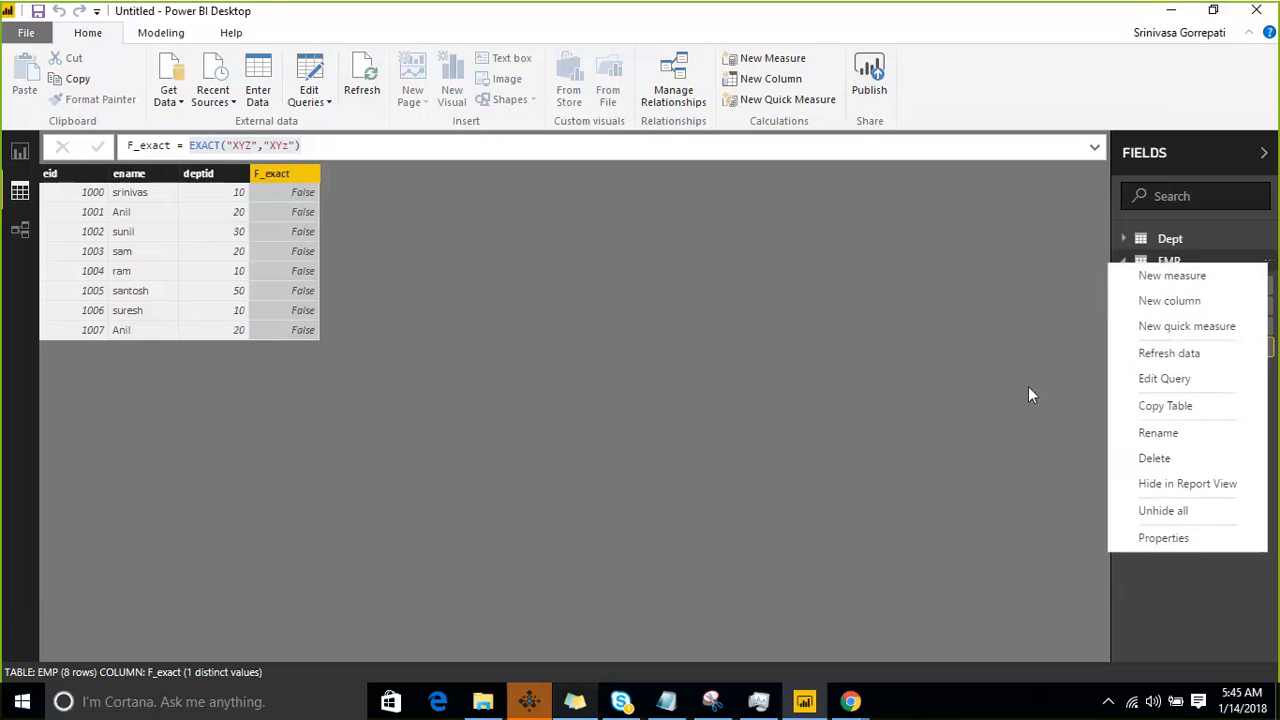
pyautogui.click(1160, 276)
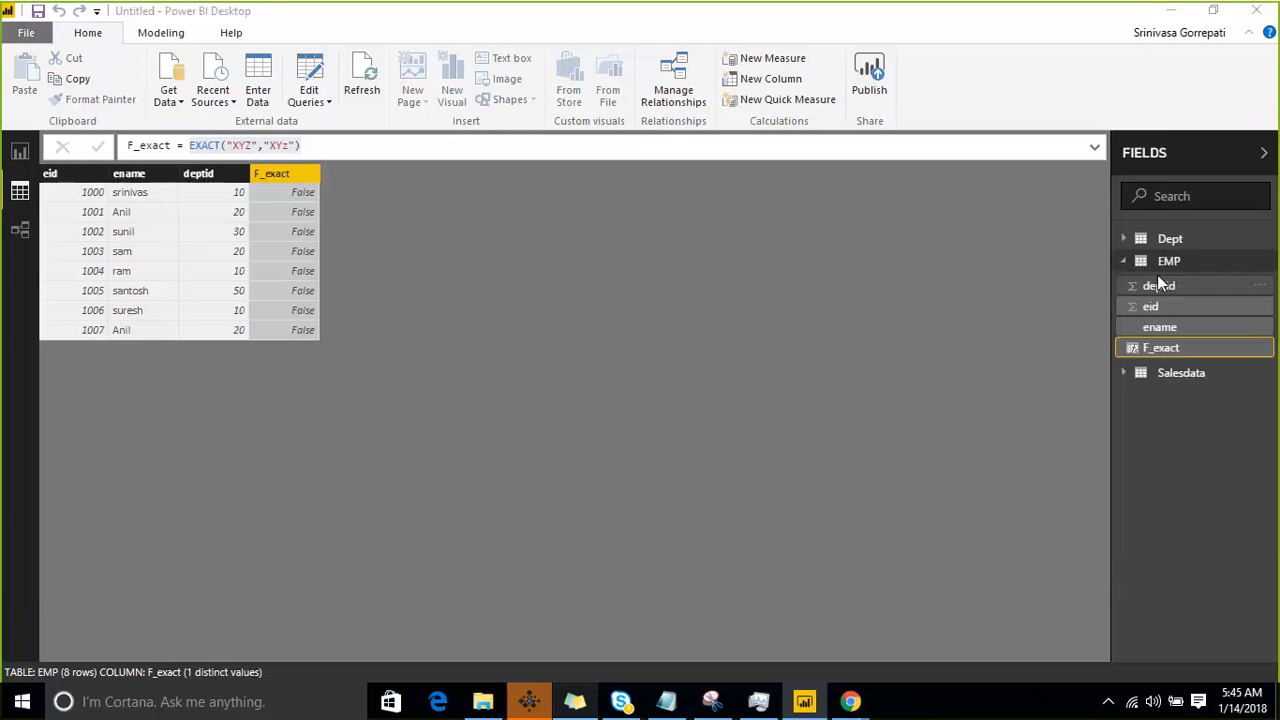
pyautogui.click(62, 148)
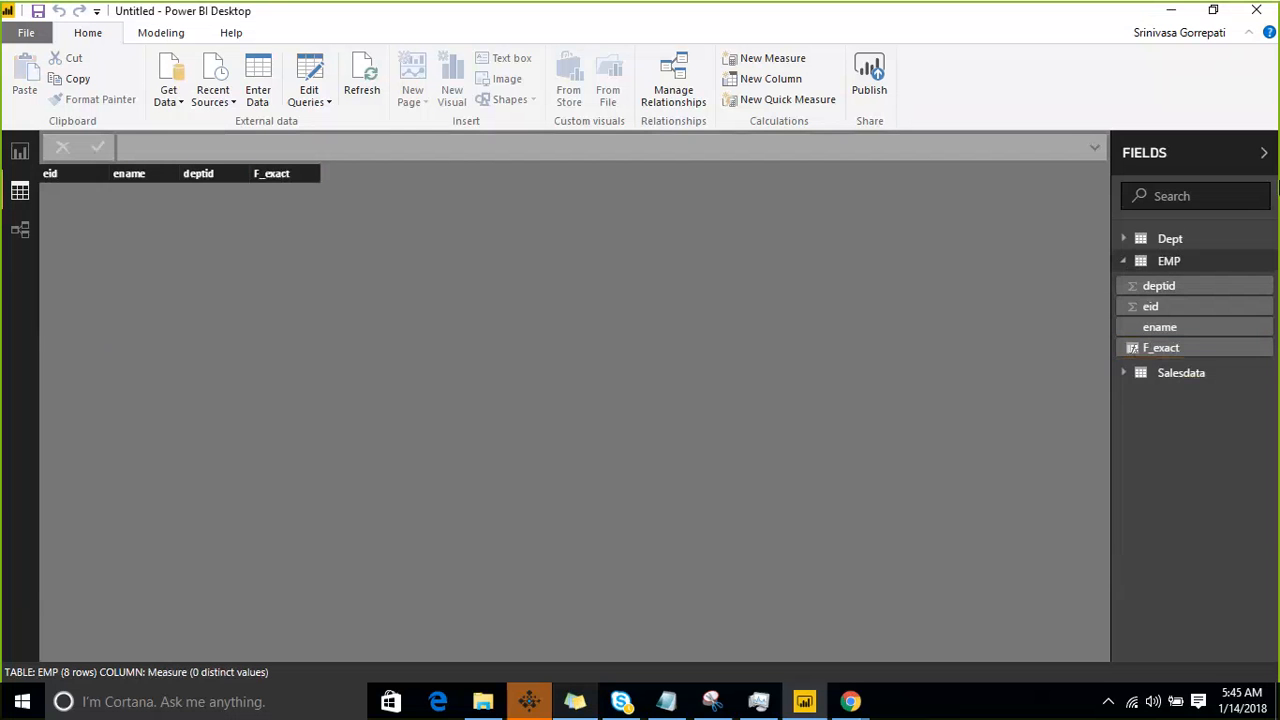
# - Add a calculated column to the EMP table and begin its formula with the FIND function
pyautogui.rightClick(1268, 270)
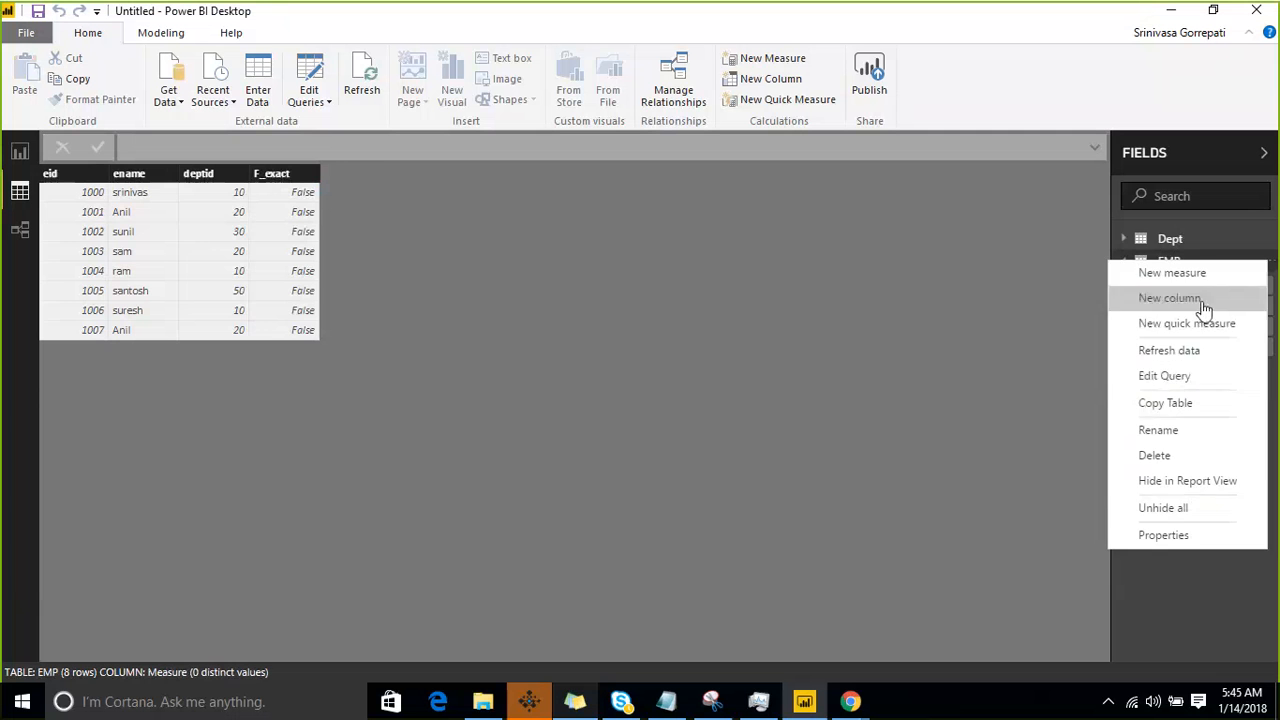
pyautogui.click(1203, 302)
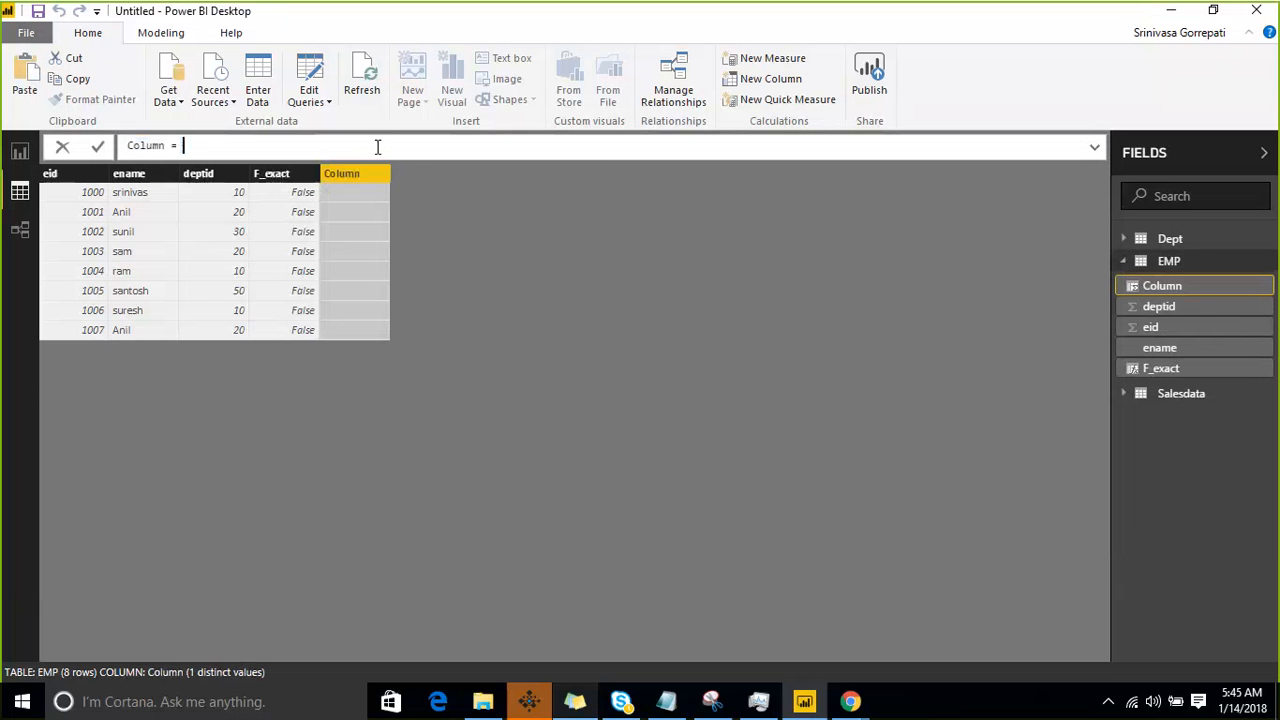
pyautogui.write('Find')
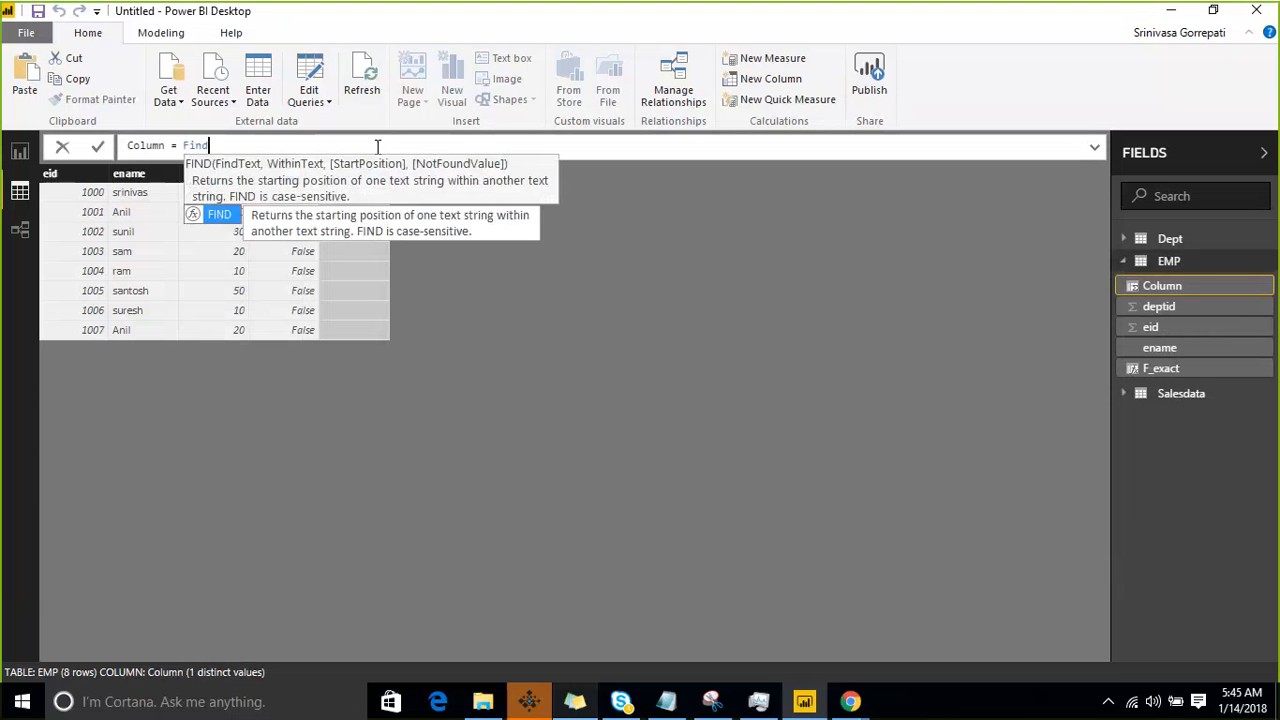
pyautogui.press('Tab')
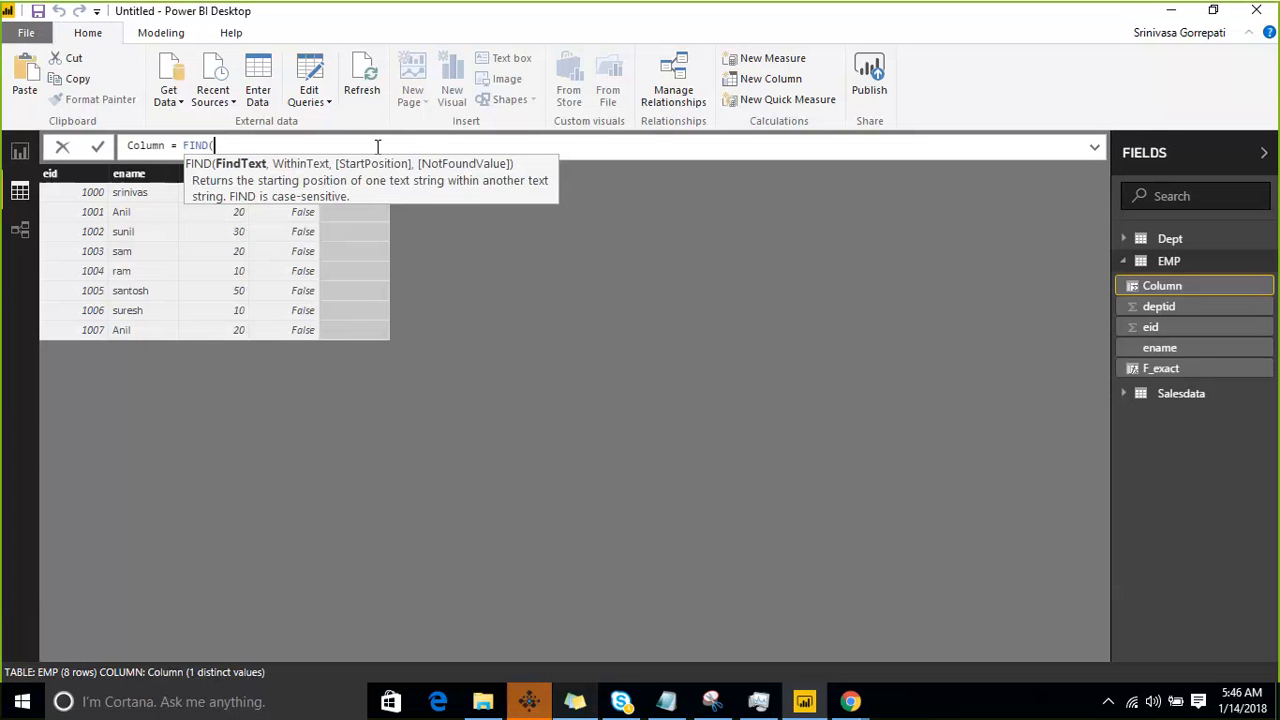
# - Enter "SA" in capitals as the FindText argument of the FIND formula
pyautogui.write('"sa",')
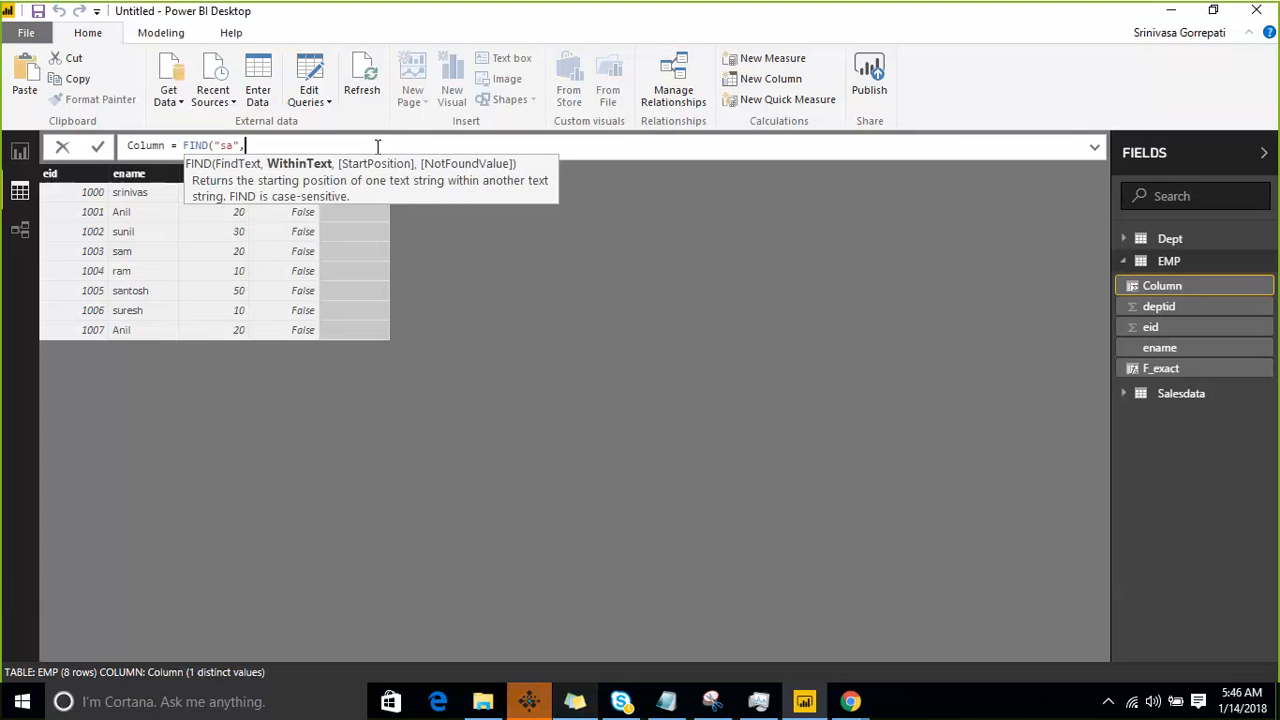
pyautogui.press('Left')
pyautogui.press('Left')
pyautogui.press('BackSpace')
pyautogui.press('BackSpace')
pyautogui.write('SA')
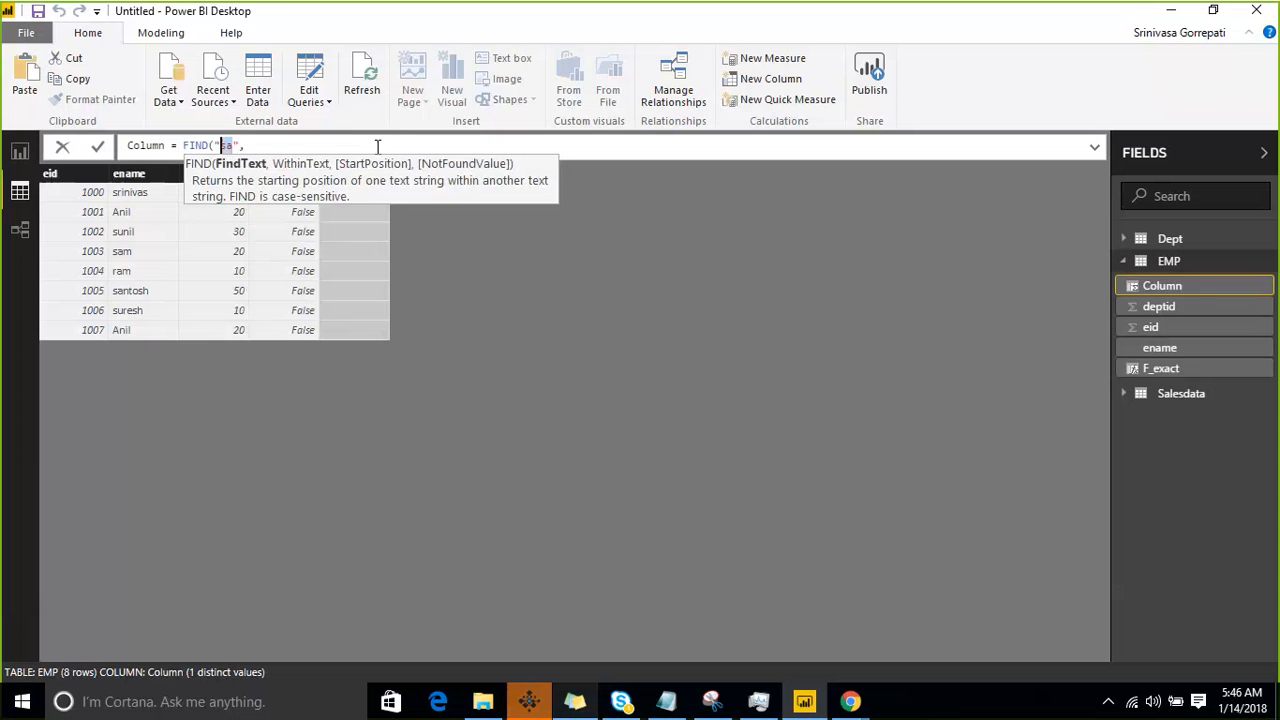
pyautogui.press('Right')
pyautogui.press('Right')
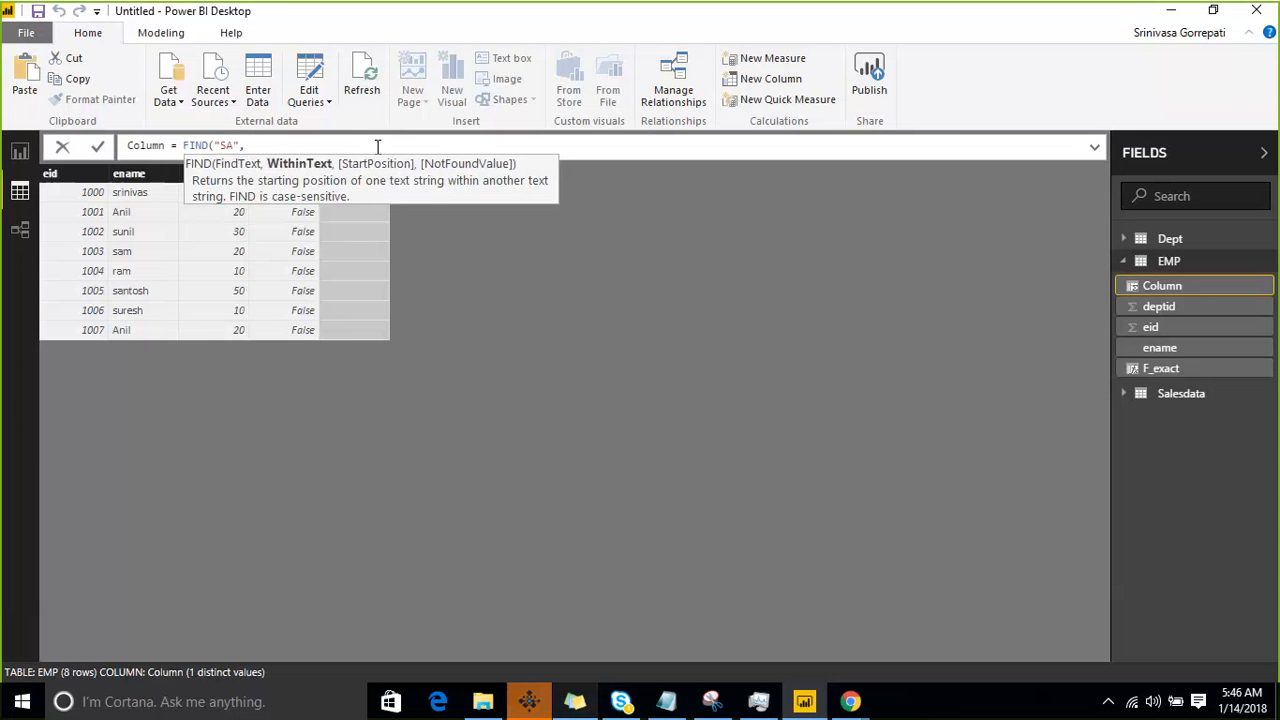
# - Search within EMP[ename], leave the start position empty, set the not-found value to -1, and commit the FIND formula
pyautogui.write('e')
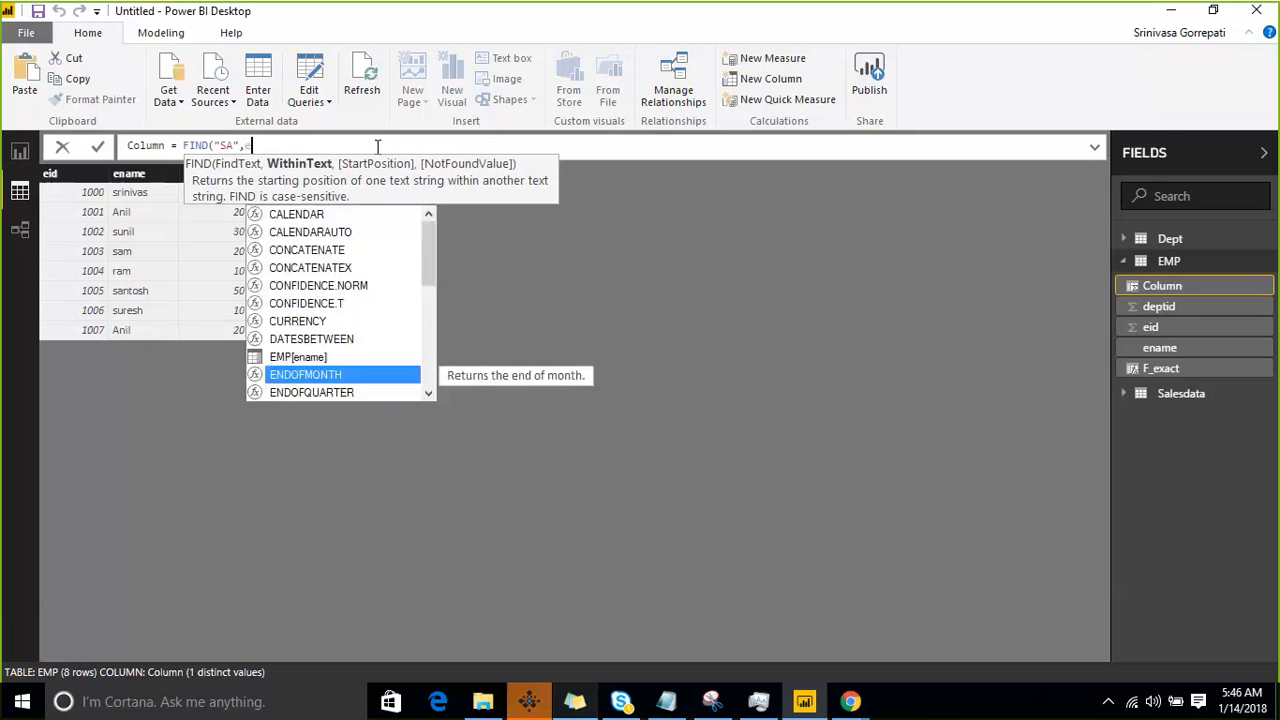
pyautogui.write('na')
pyautogui.press('Tab')
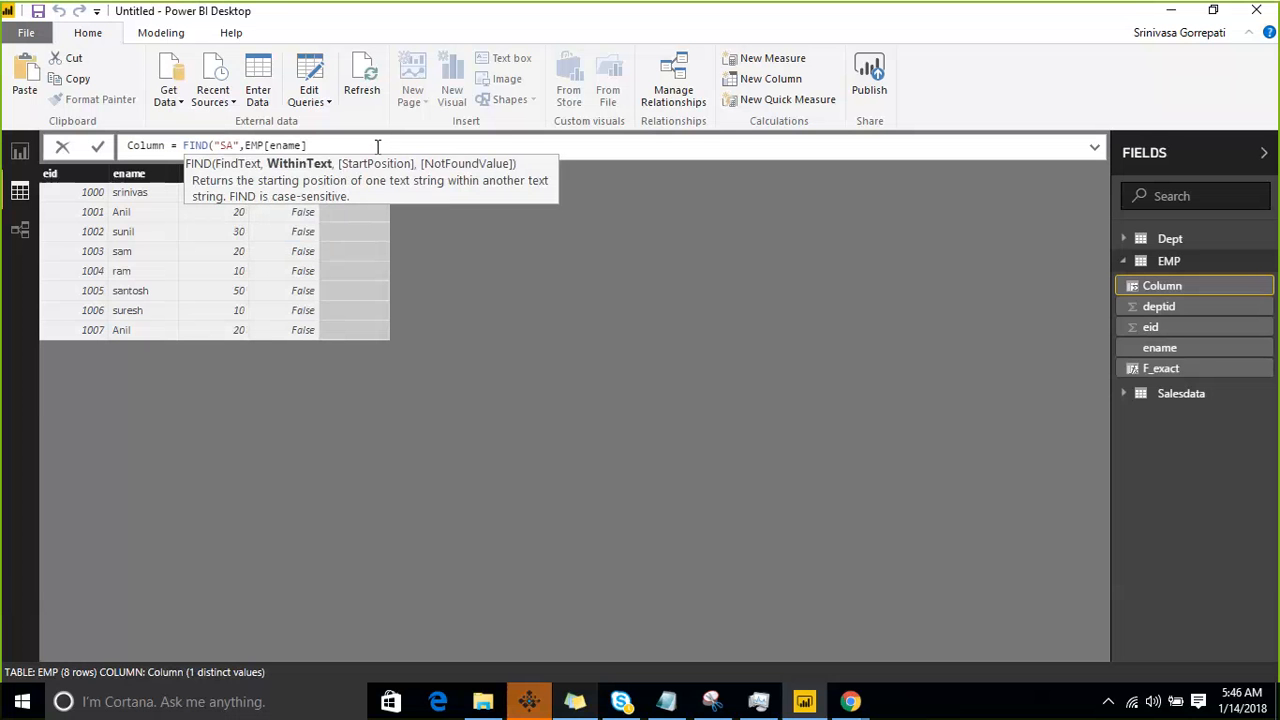
pyautogui.write(',')
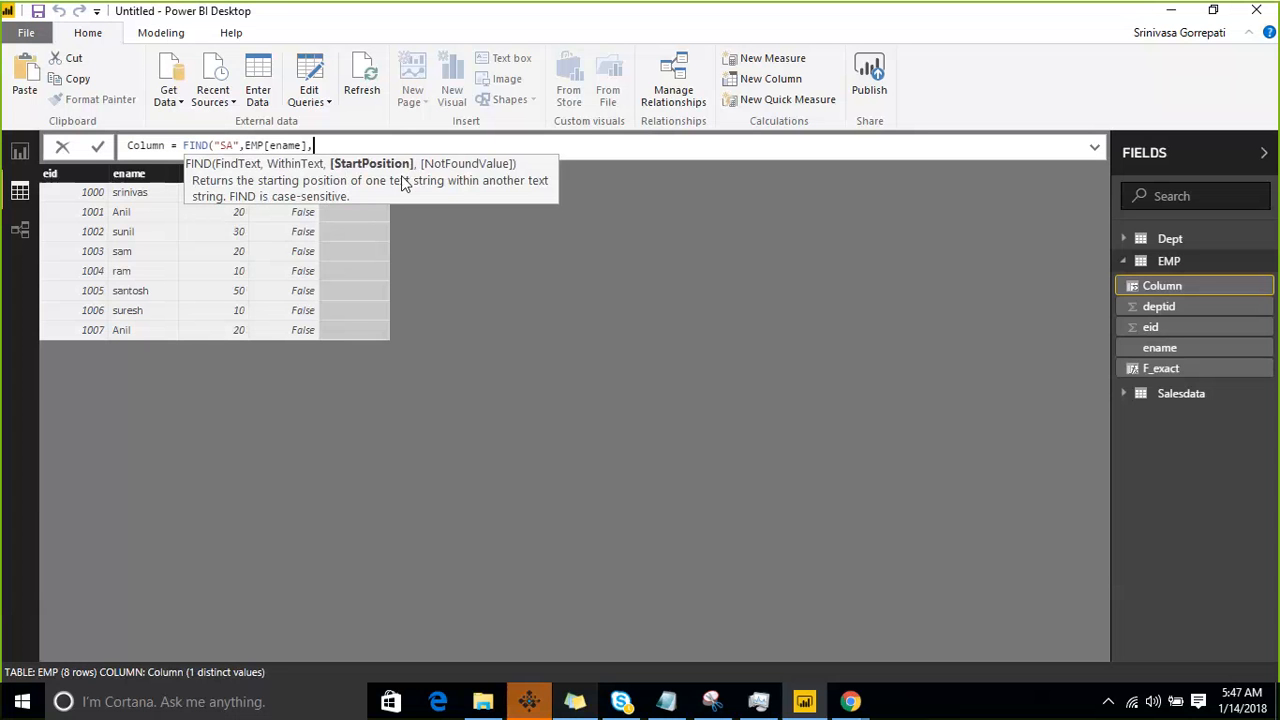
pyautogui.write(',')
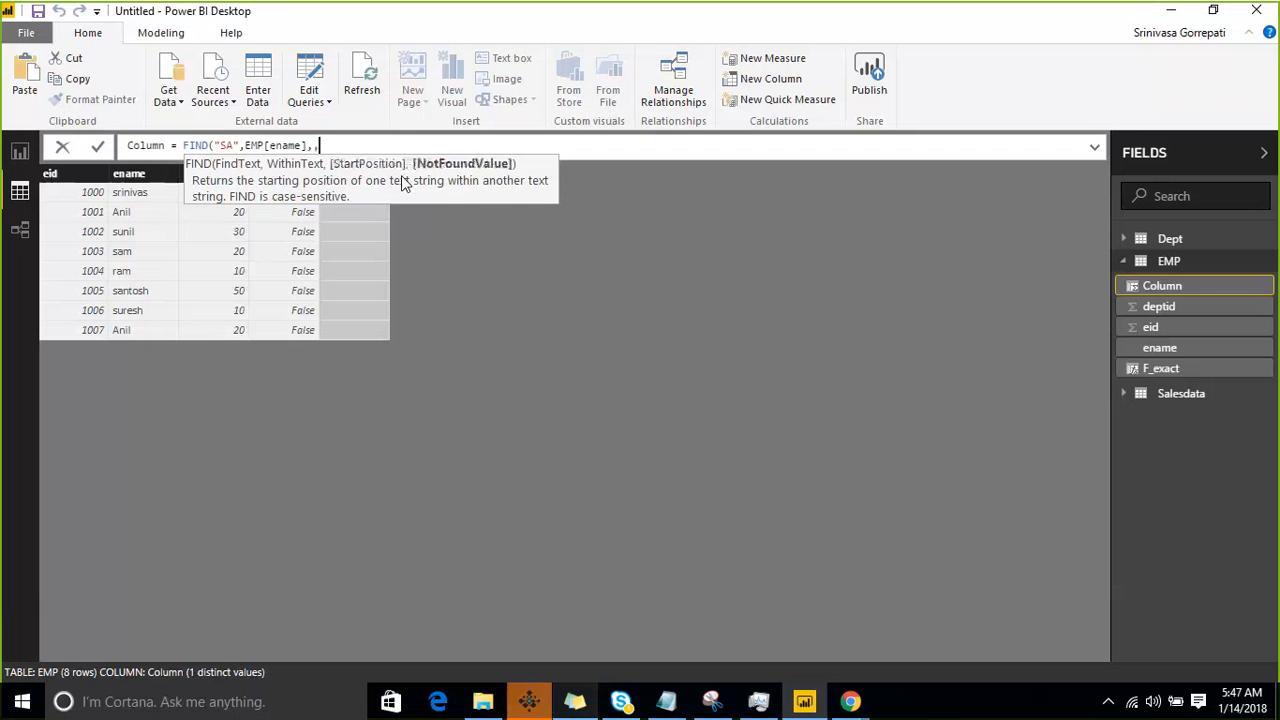
pyautogui.write('-1)')
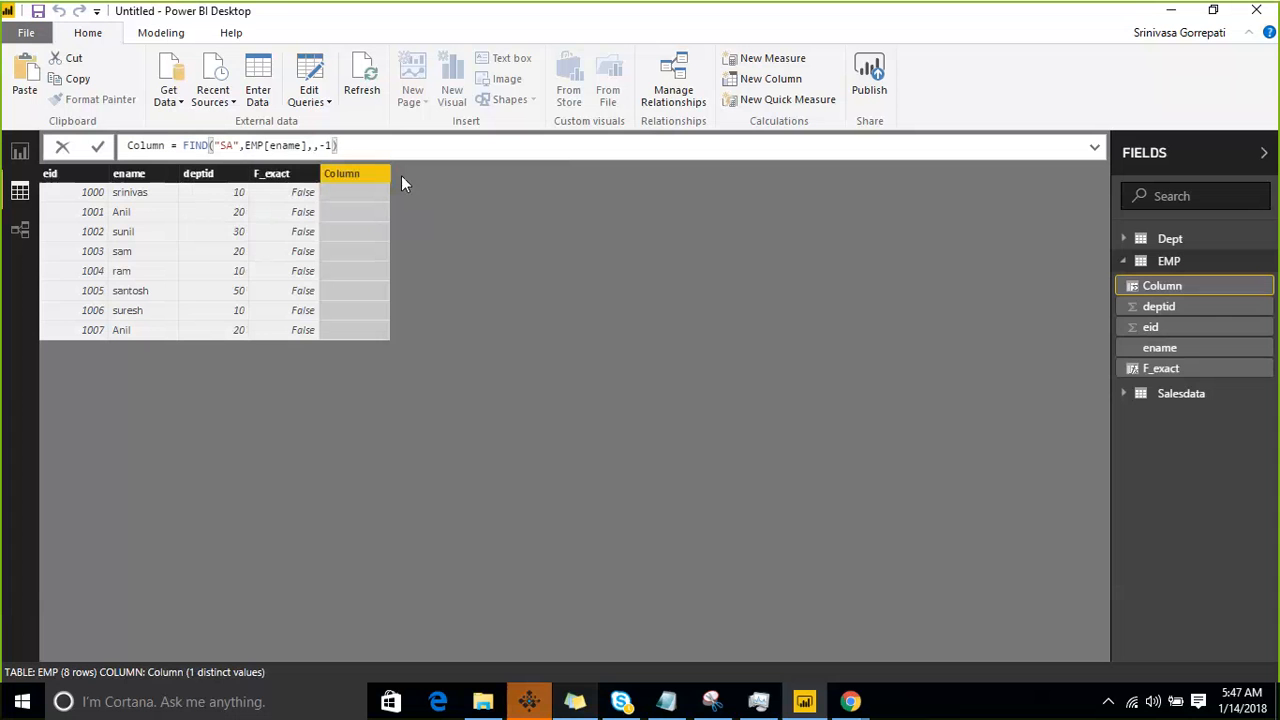
pyautogui.press('Return')
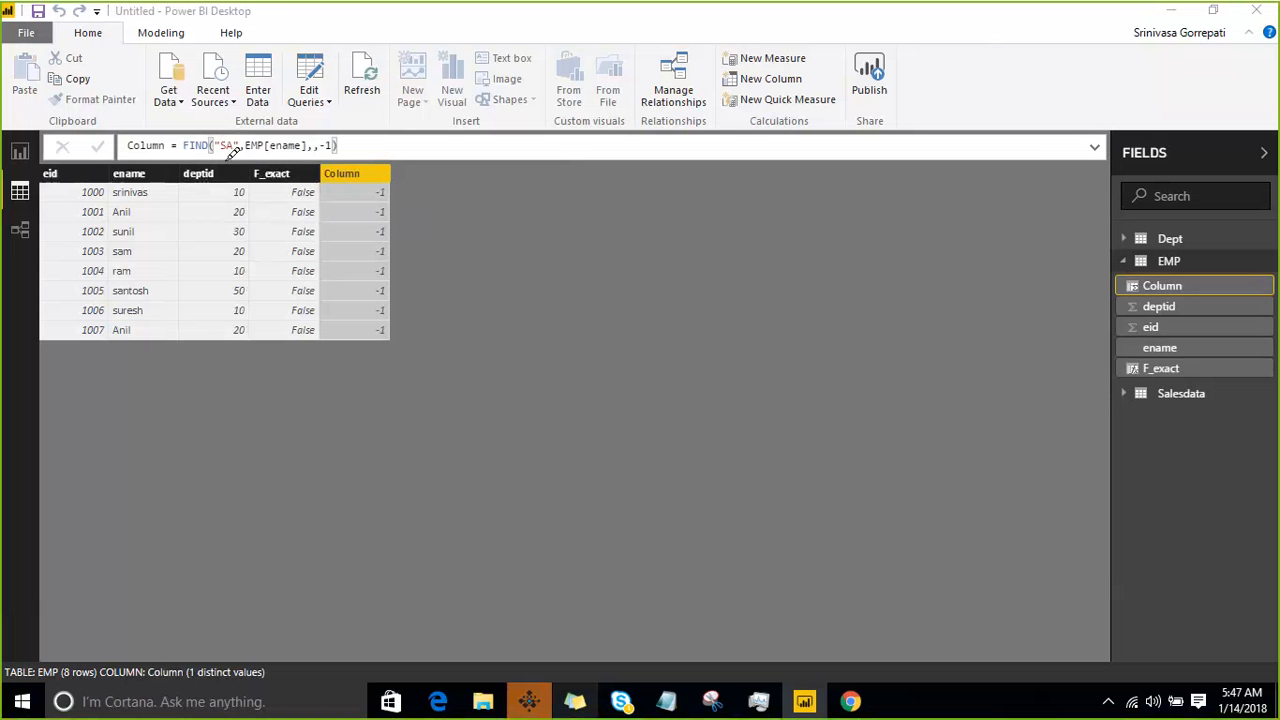
# - Examine the "SA" argument of the FIND formula against the ename values and the new column's results
pyautogui.moveTo(224, 160)
pyautogui.mouseDown()
pyautogui.moveTo(250, 126)
pyautogui.moveTo(233, 152)
pyautogui.mouseUp()
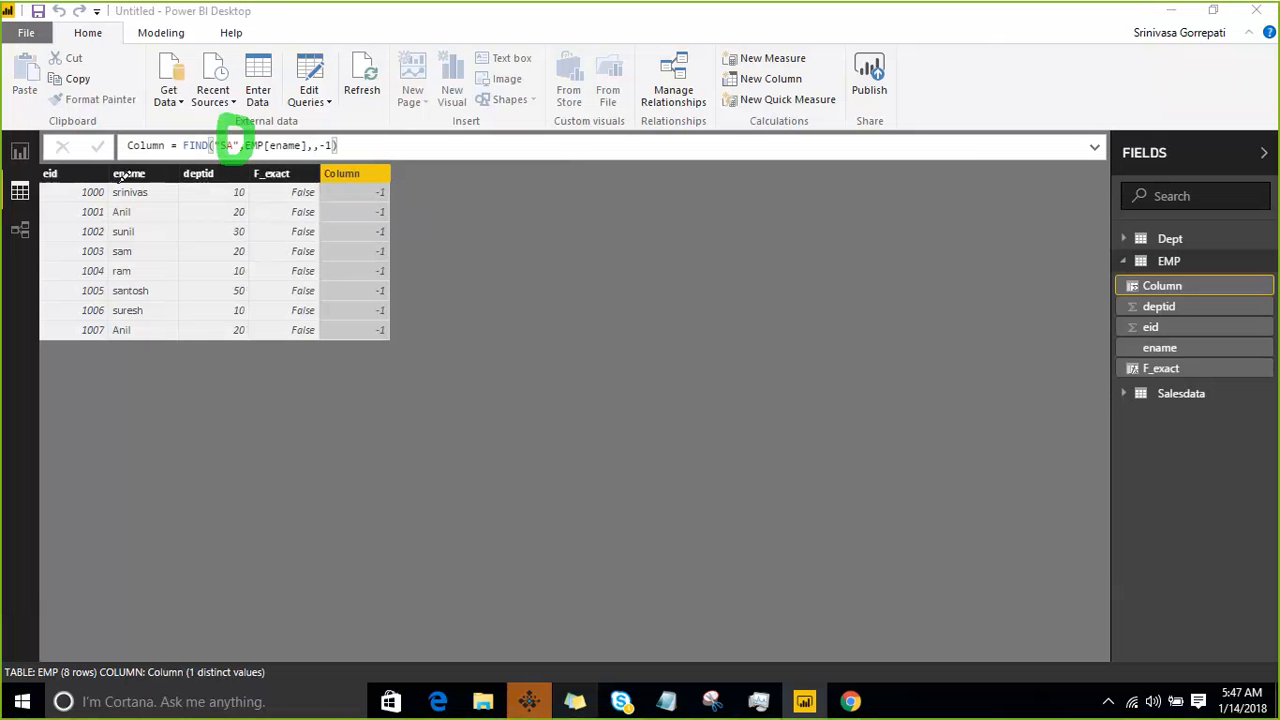
pyautogui.moveTo(118, 176); pyautogui.dragTo(195, 358)
pyautogui.moveTo(181, 303); pyautogui.dragTo(203, 375)
pyautogui.moveTo(342, 180); pyautogui.dragTo(343, 335)
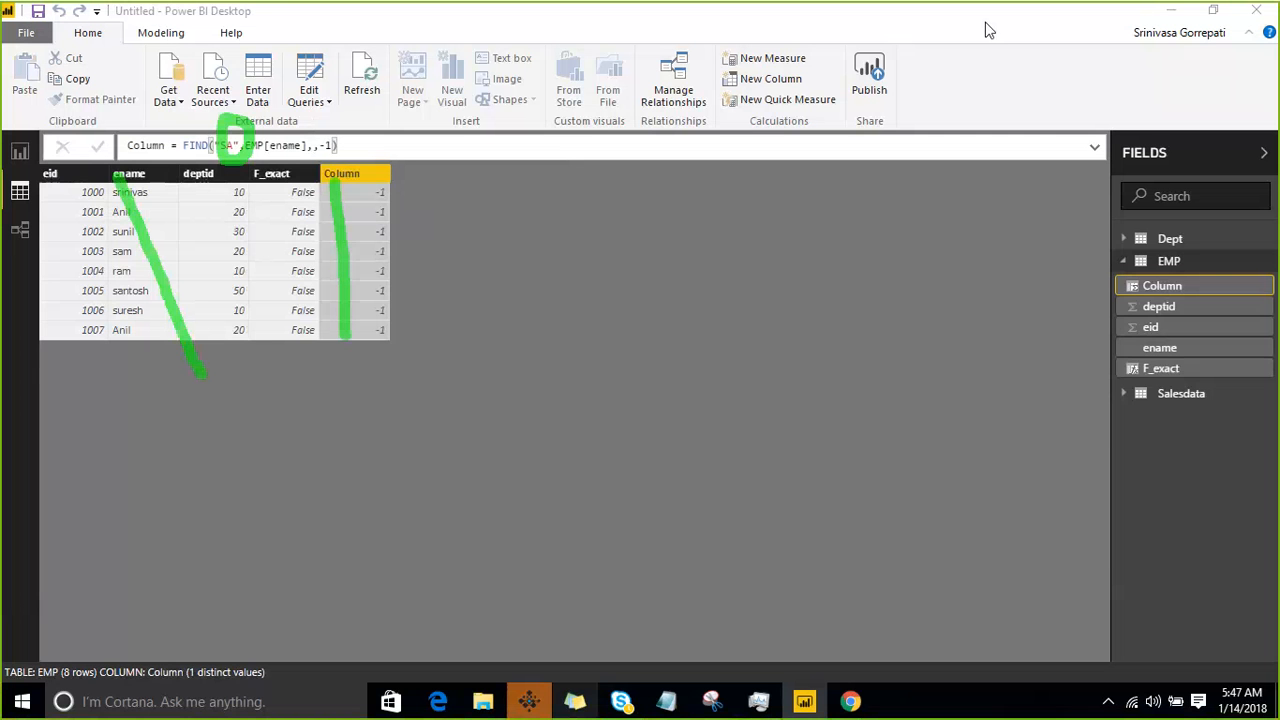
pyautogui.press('Escape')
# - Change the FIND formula's search text to lowercase "sa", commit it, and select the ename column
pyautogui.click(234, 145)
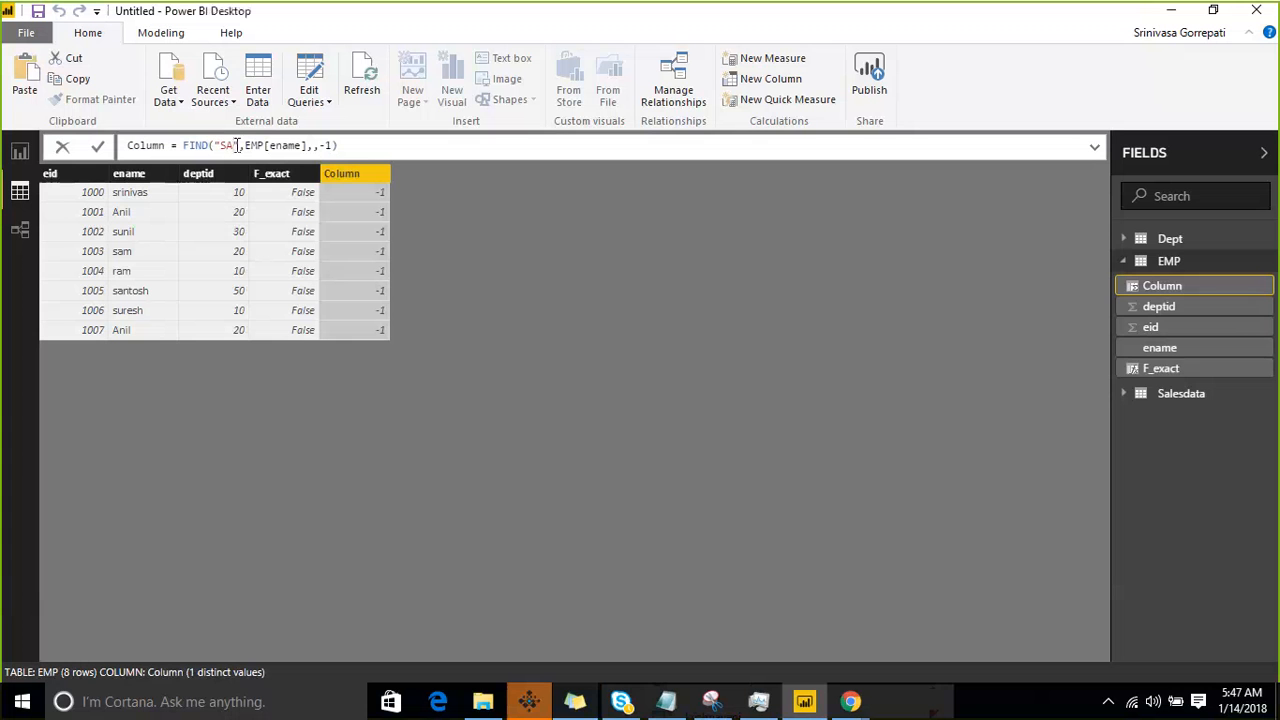
pyautogui.press('BackSpace')
pyautogui.press('BackSpace')
pyautogui.write('sa')
pyautogui.press('Return')
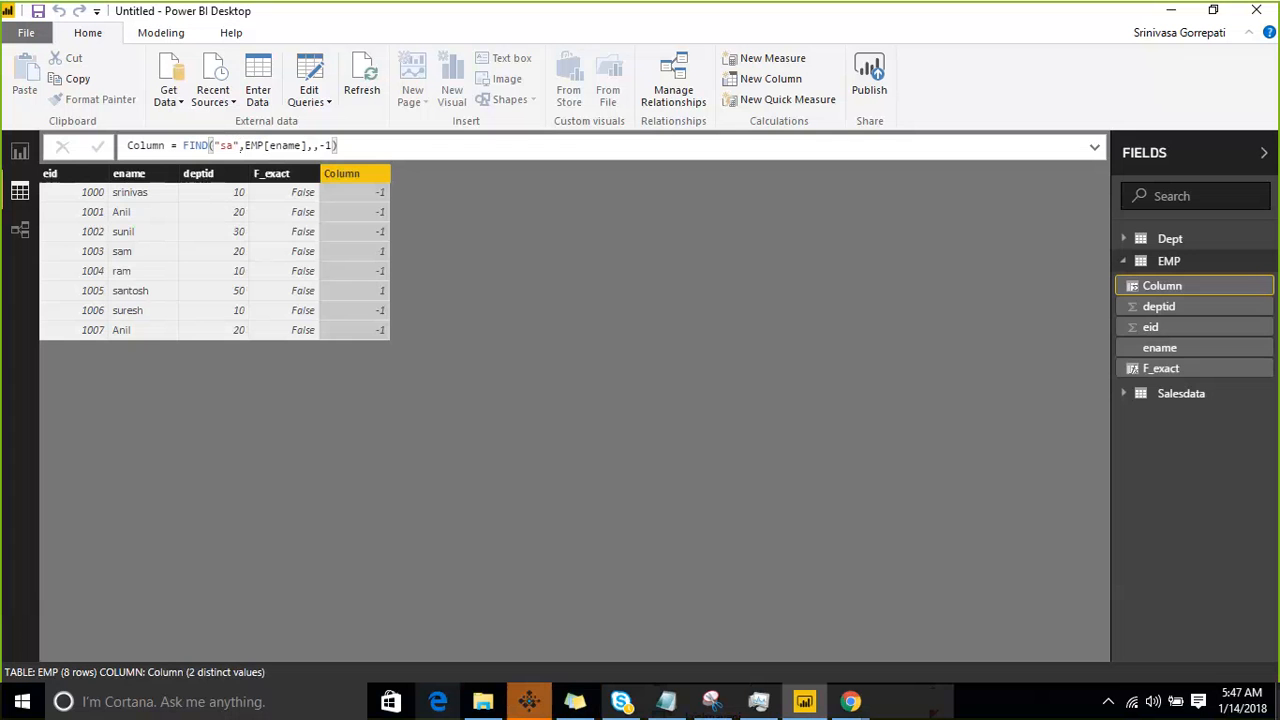
pyautogui.click(128, 297)
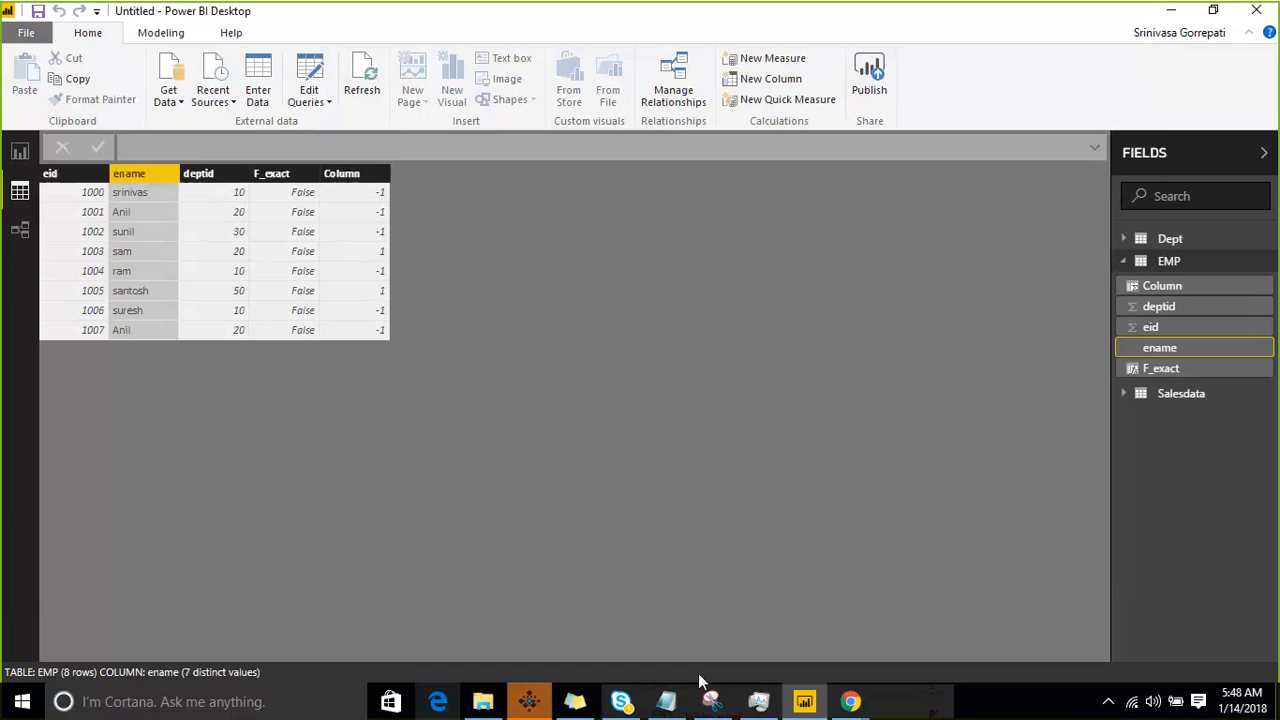
# - Switch to the Notepad course notes, highlight "search" as the next function, and return to Power BI Desktop
pyautogui.click(667, 702)
pyautogui.click(134, 263)
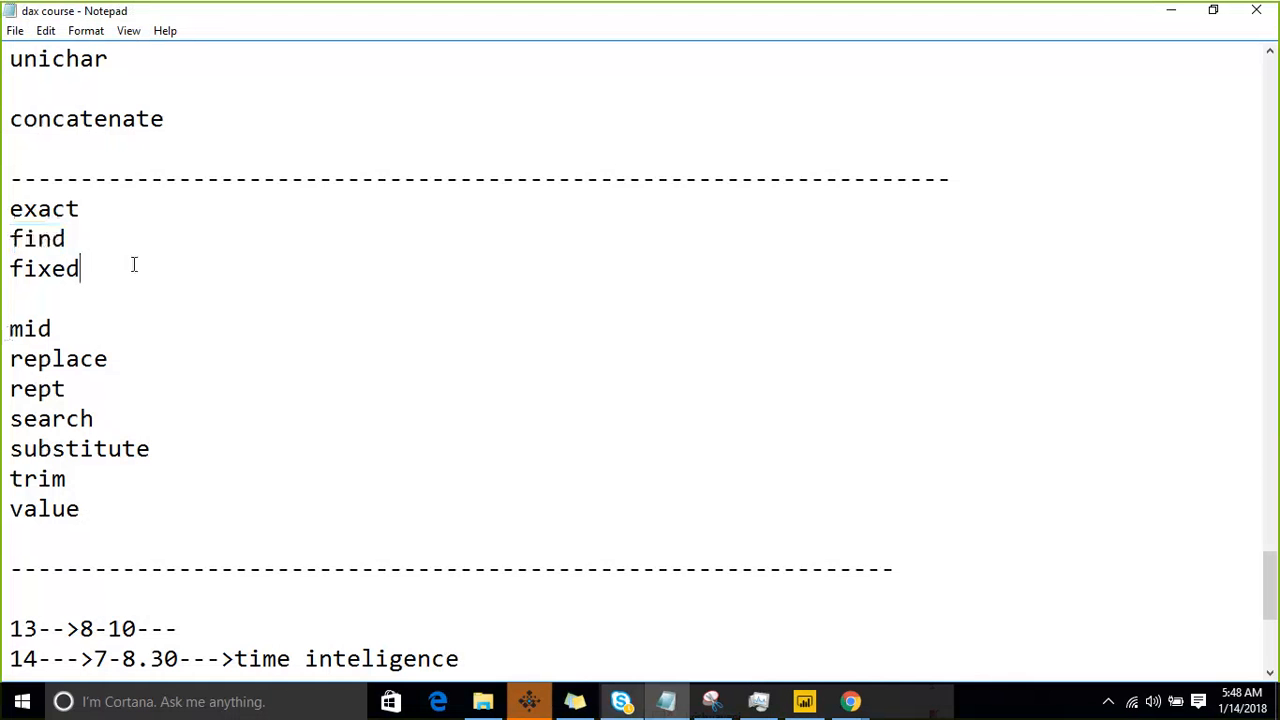
pyautogui.click(97, 418)
pyautogui.doubleClick(97, 418)
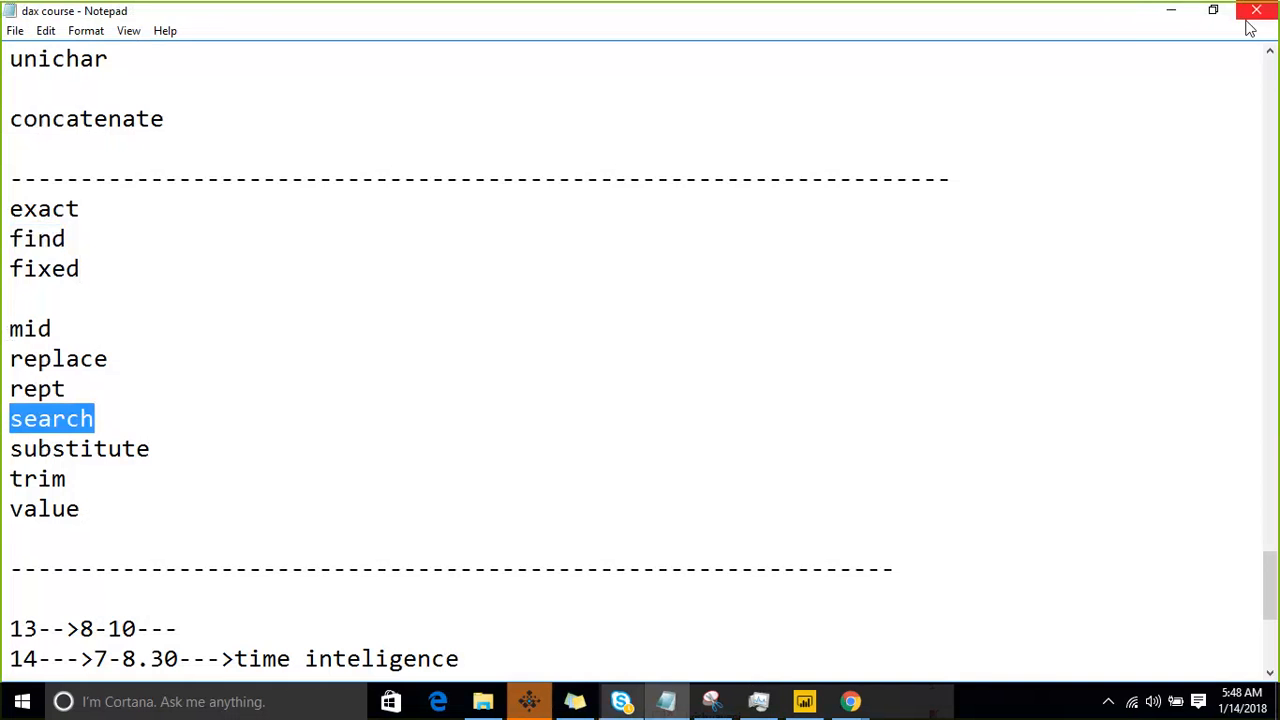
pyautogui.click(1171, 10)
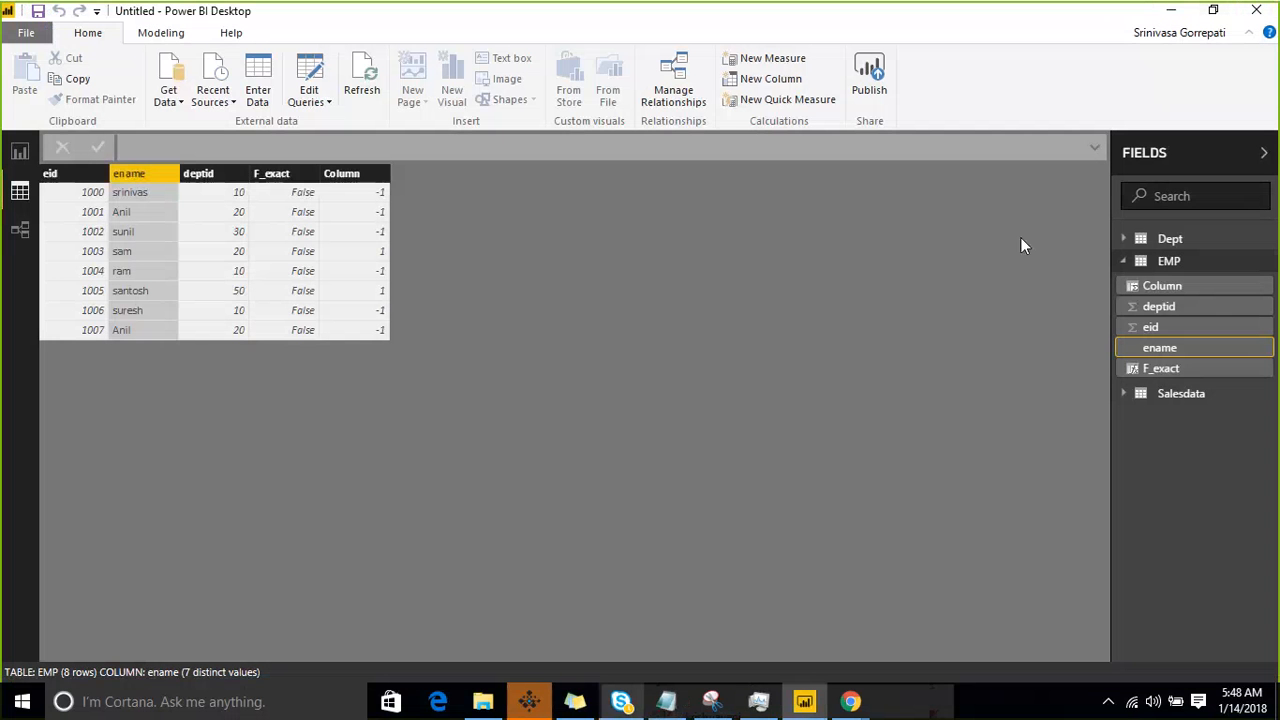
pyautogui.click(1270, 262)
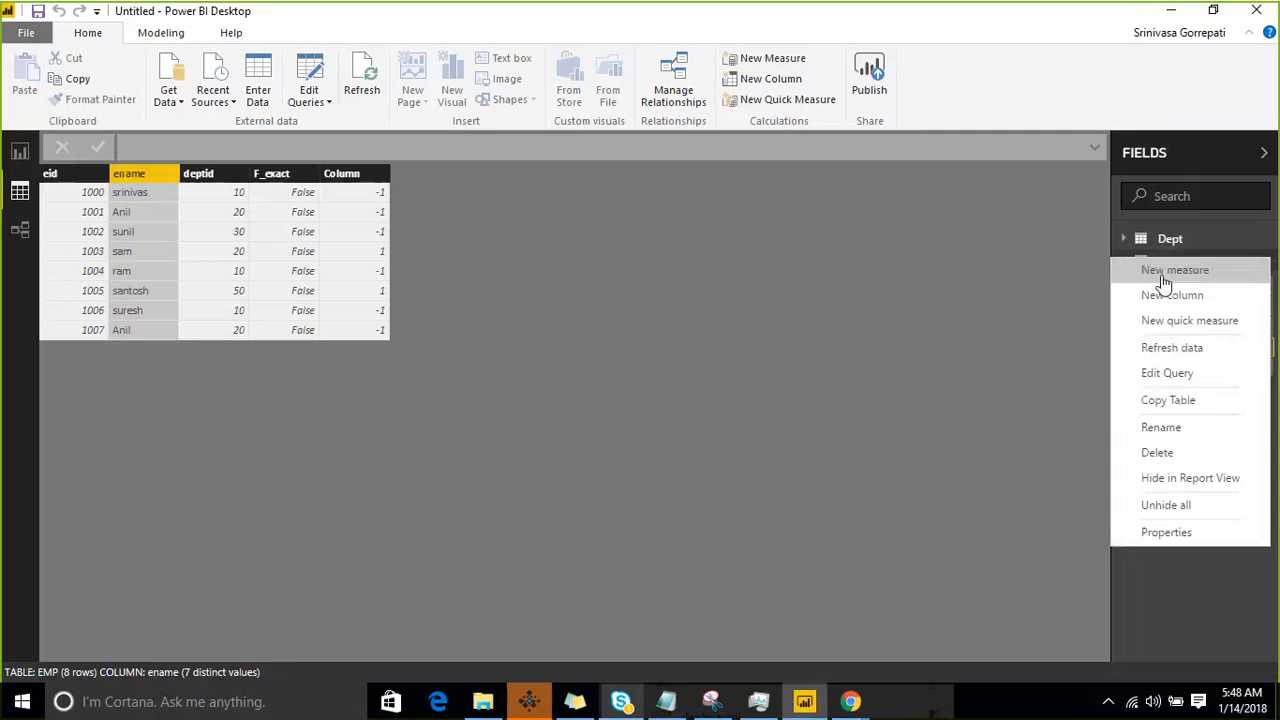
pyautogui.press('Escape')
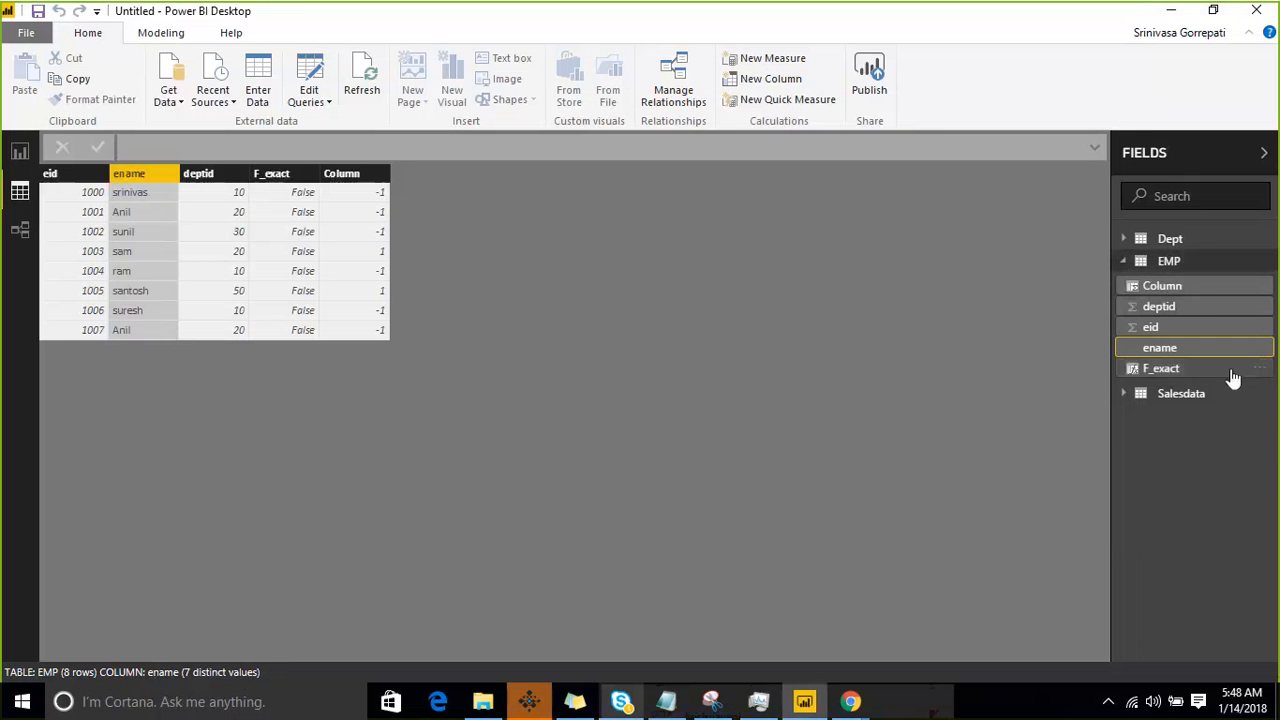
pyautogui.click(1262, 393)
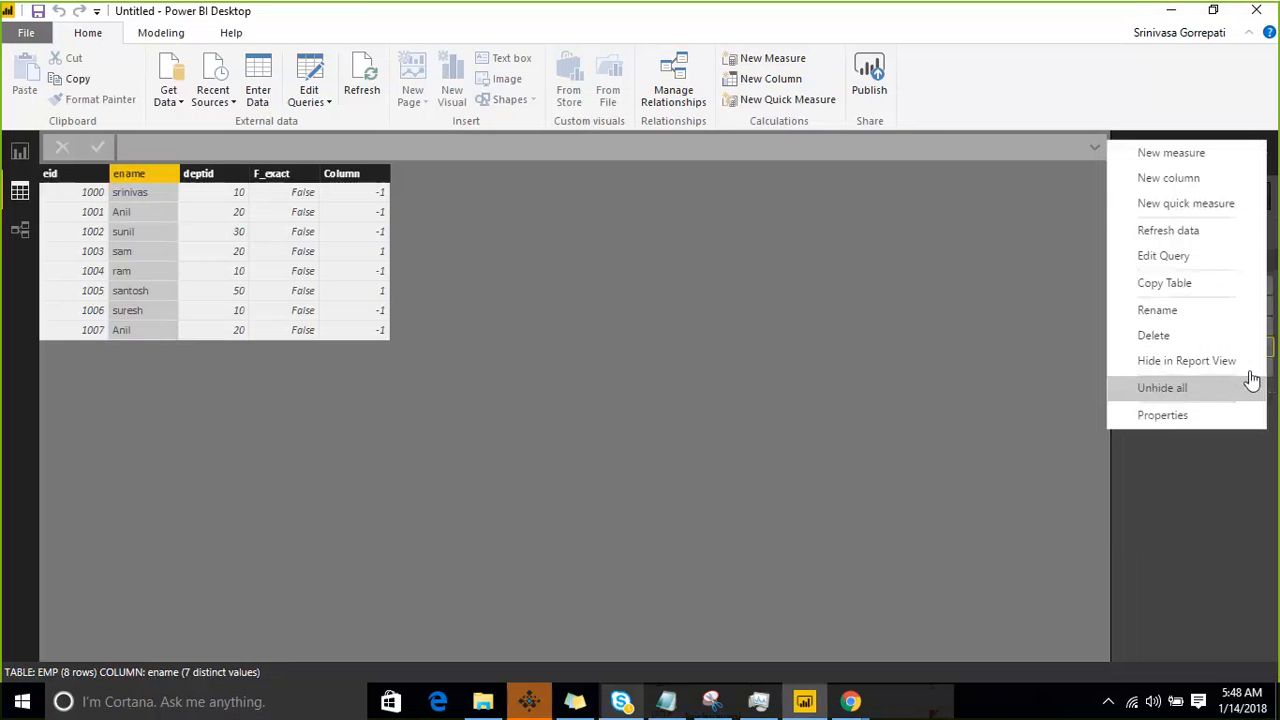
pyautogui.click(1214, 181)
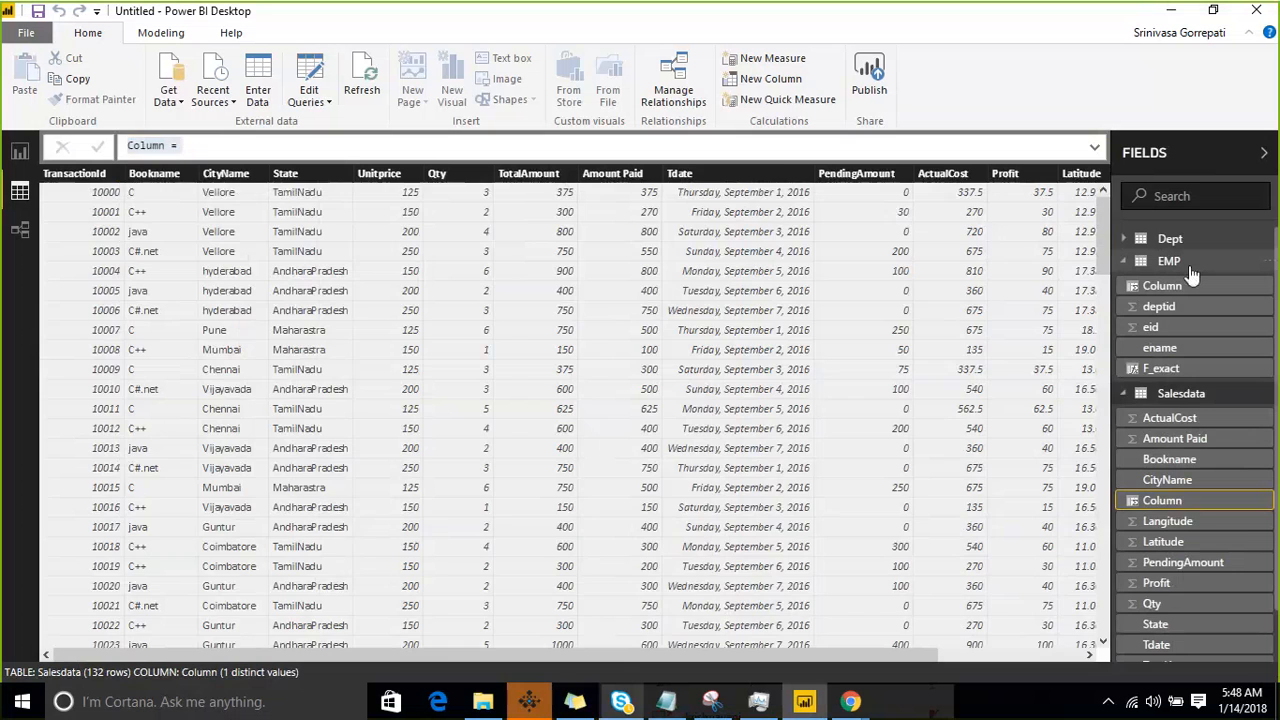
pyautogui.click(1189, 266)
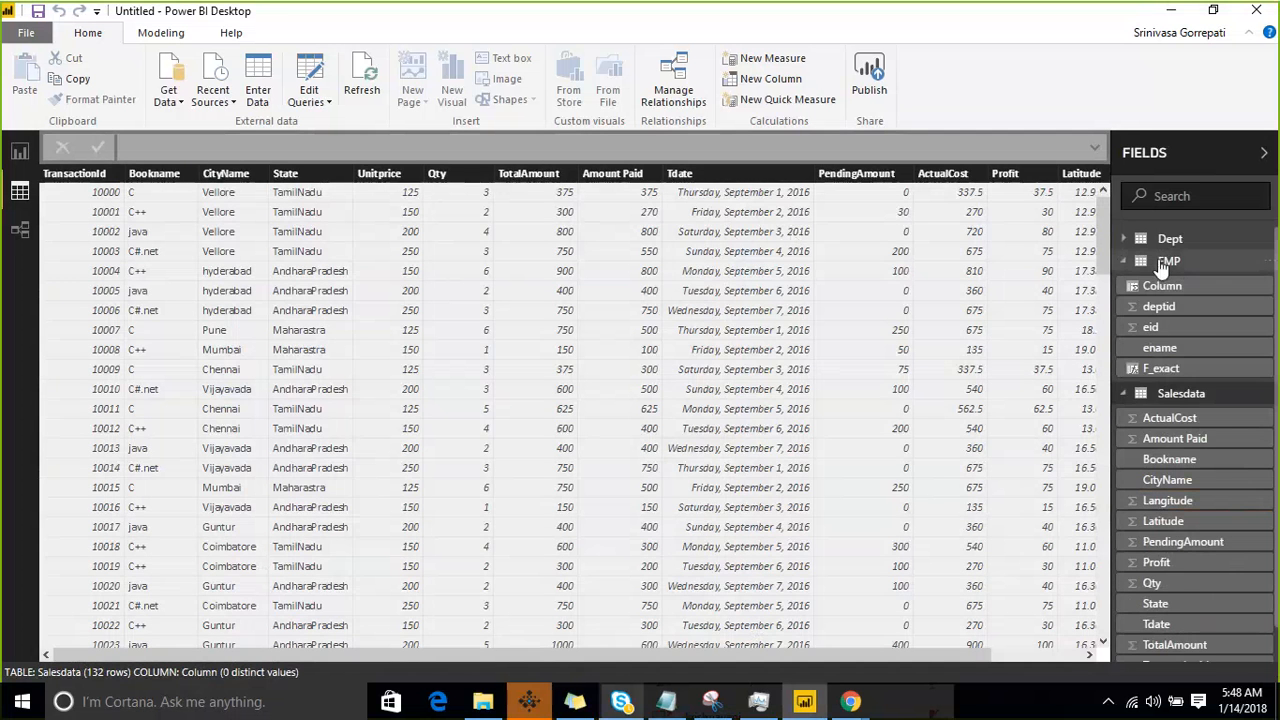
pyautogui.click(1166, 264)
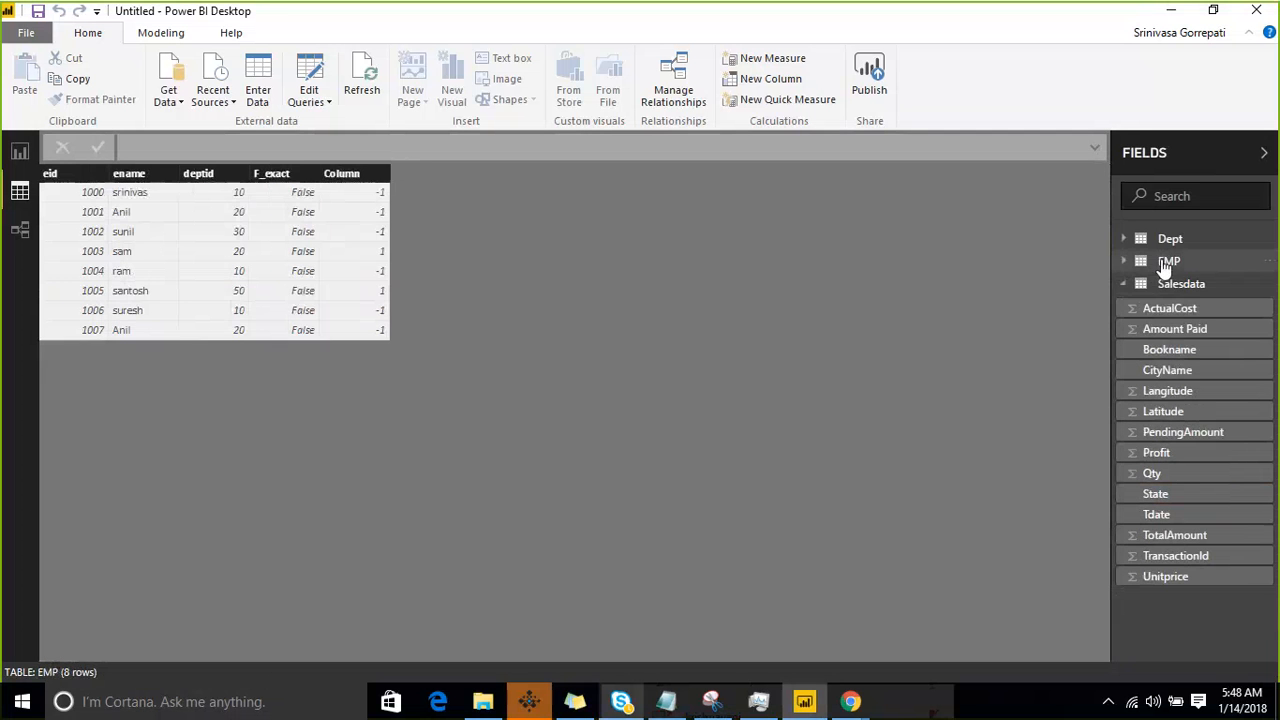
# - Add another calculated column to the EMP table and begin its formula with the SEARCH function
pyautogui.click(1268, 266)
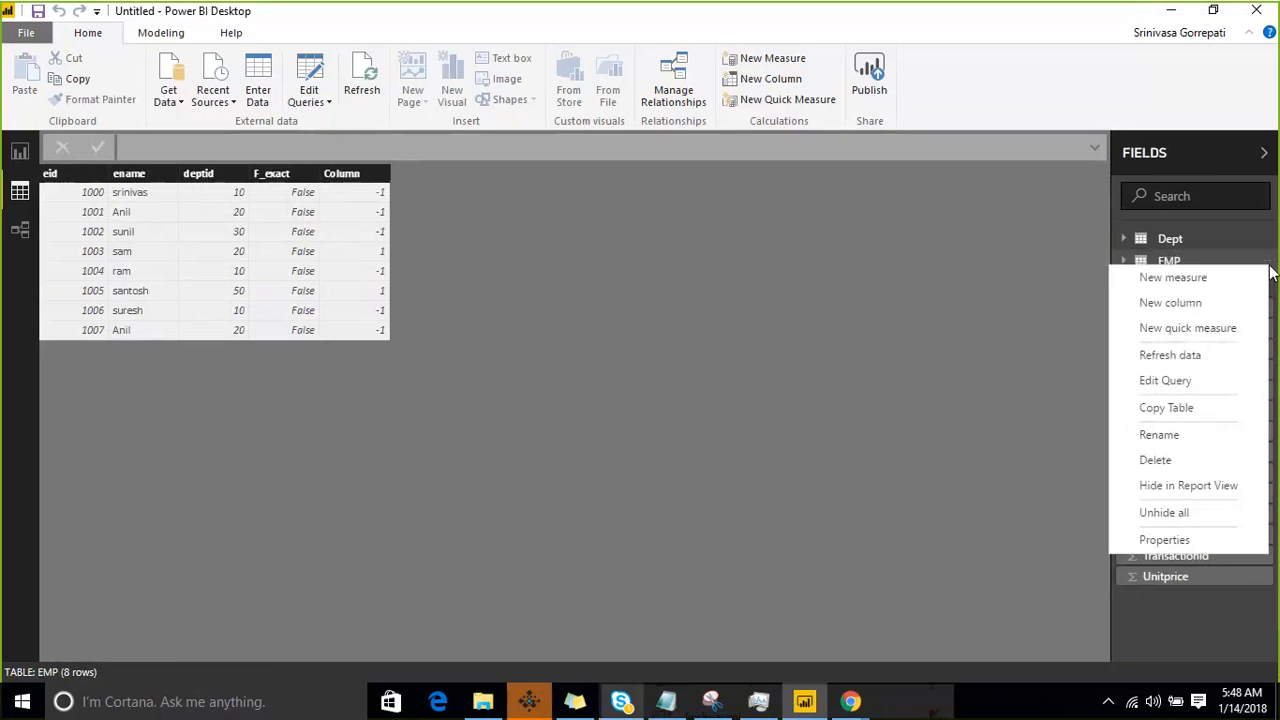
pyautogui.click(1226, 302)
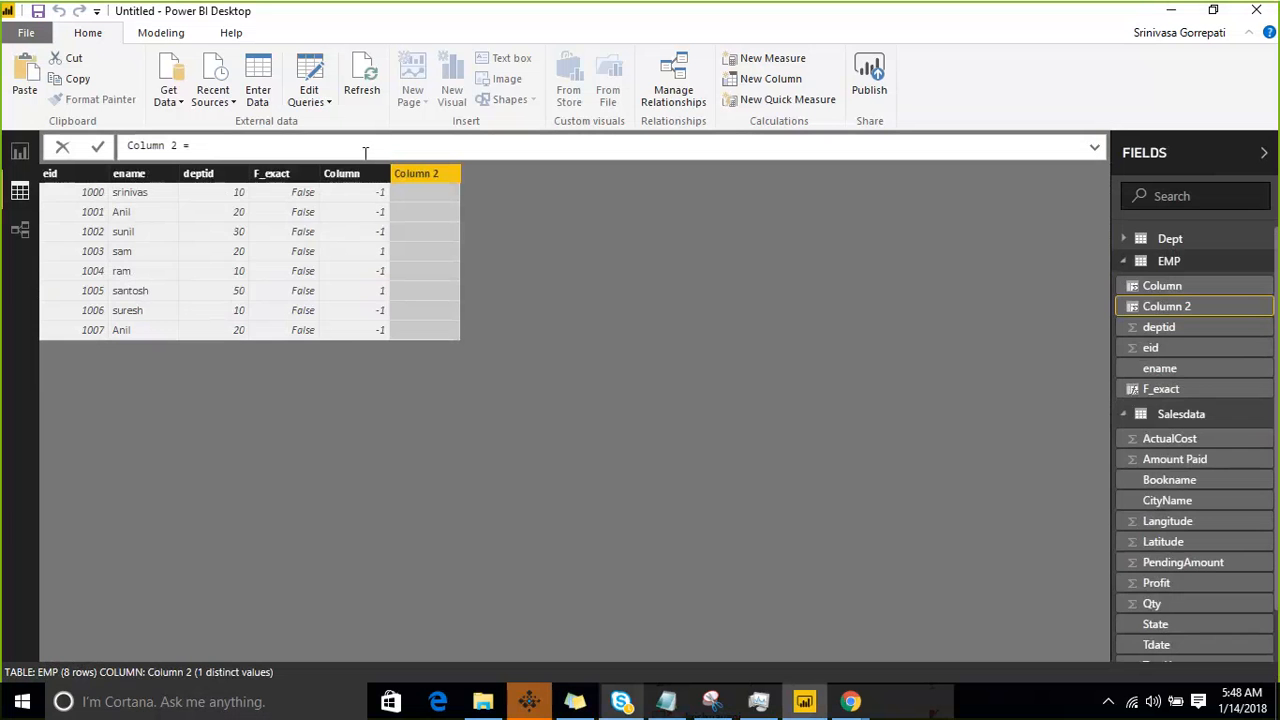
pyautogui.write('sera')
pyautogui.press('BackSpace')
pyautogui.press('BackSpace')
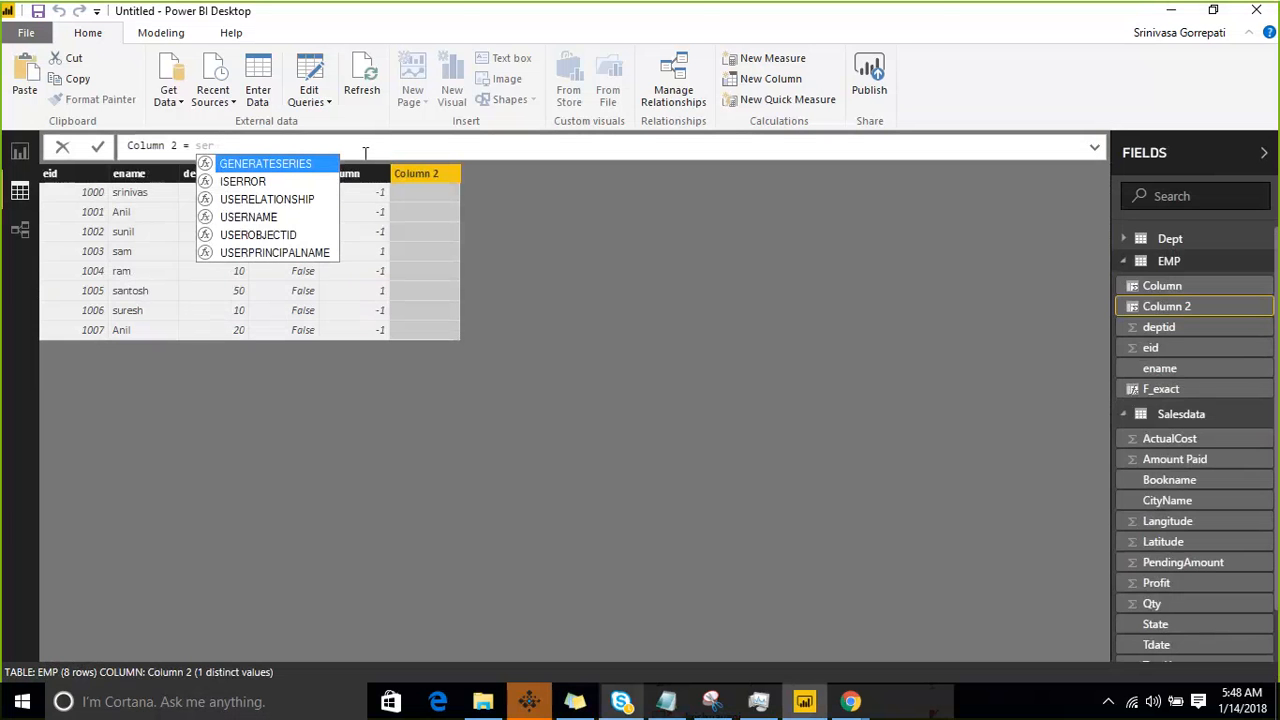
pyautogui.write('a')
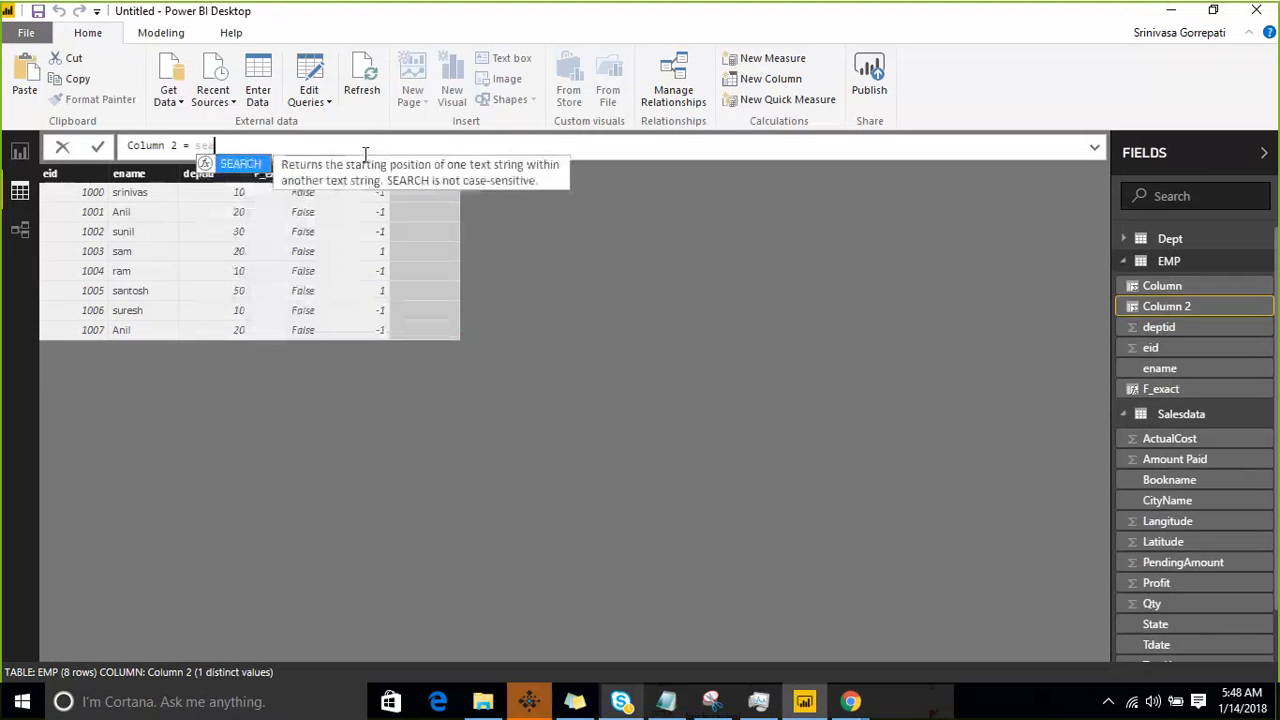
pyautogui.press('Tab')
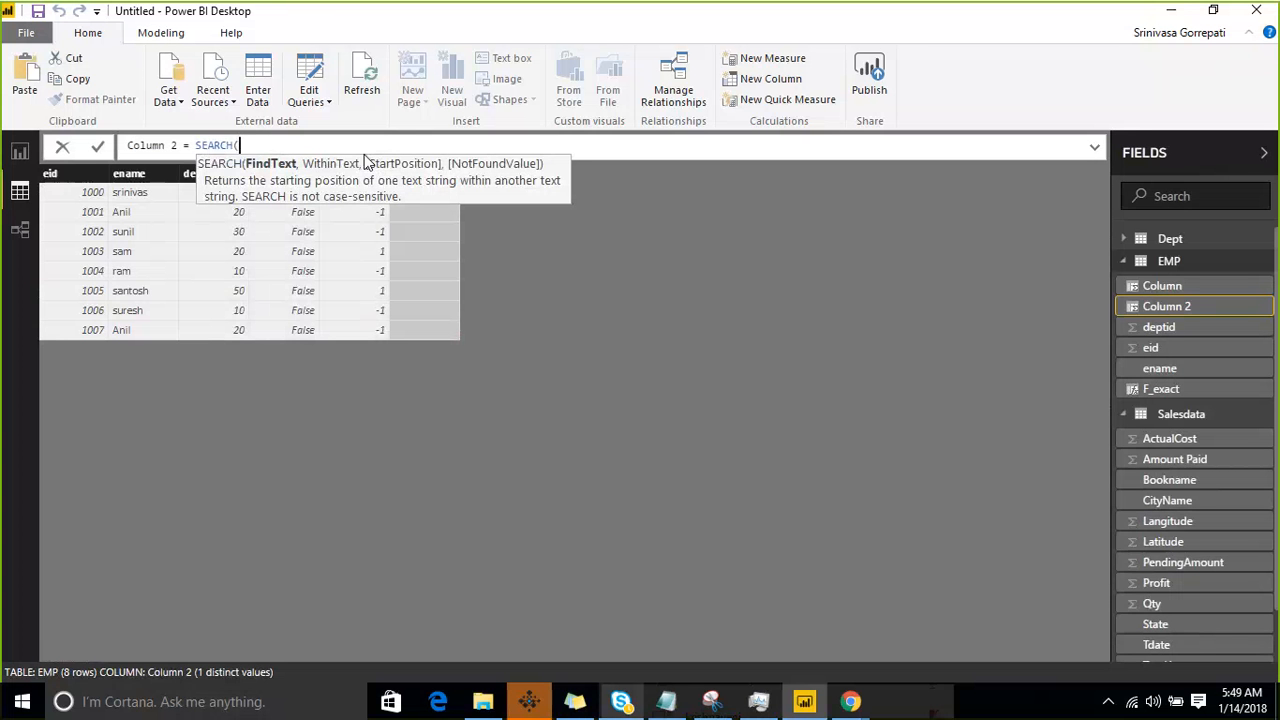
# - Complete the SEARCH formula with find text "SA" and within text EMP[ename], and commit it
pyautogui.write('"SA",EMP[ename]')
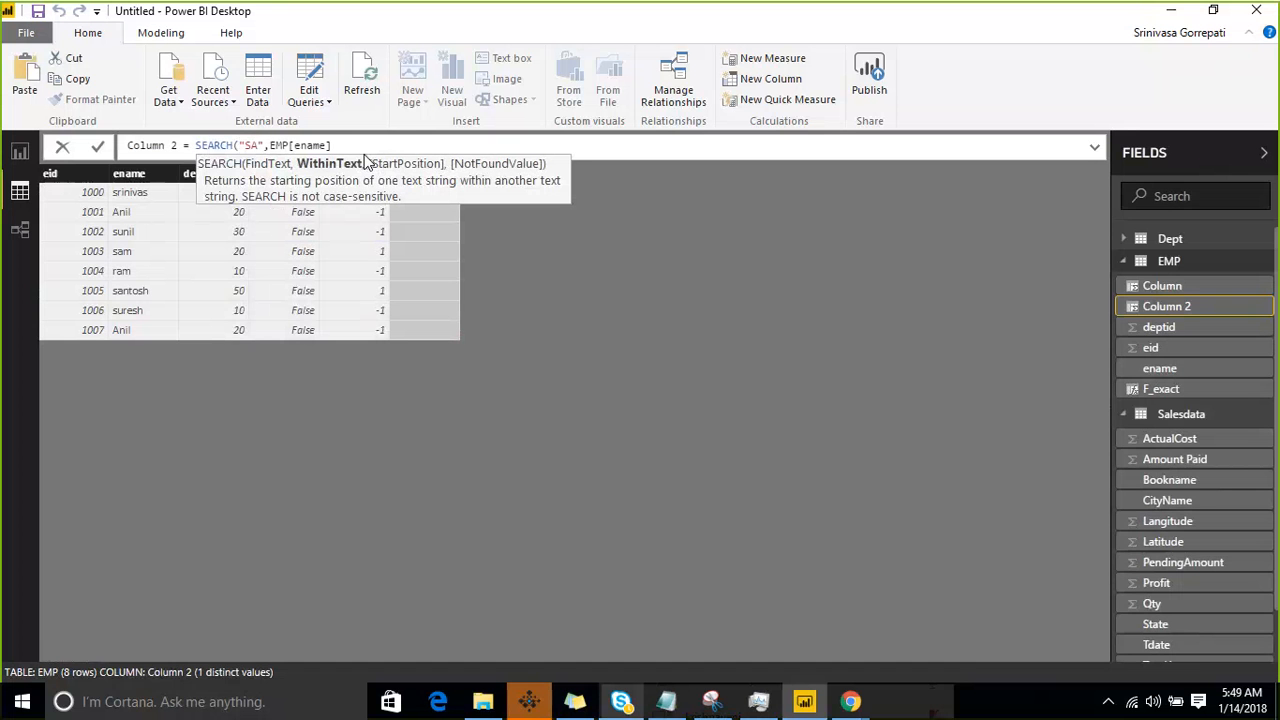
pyautogui.write(')')
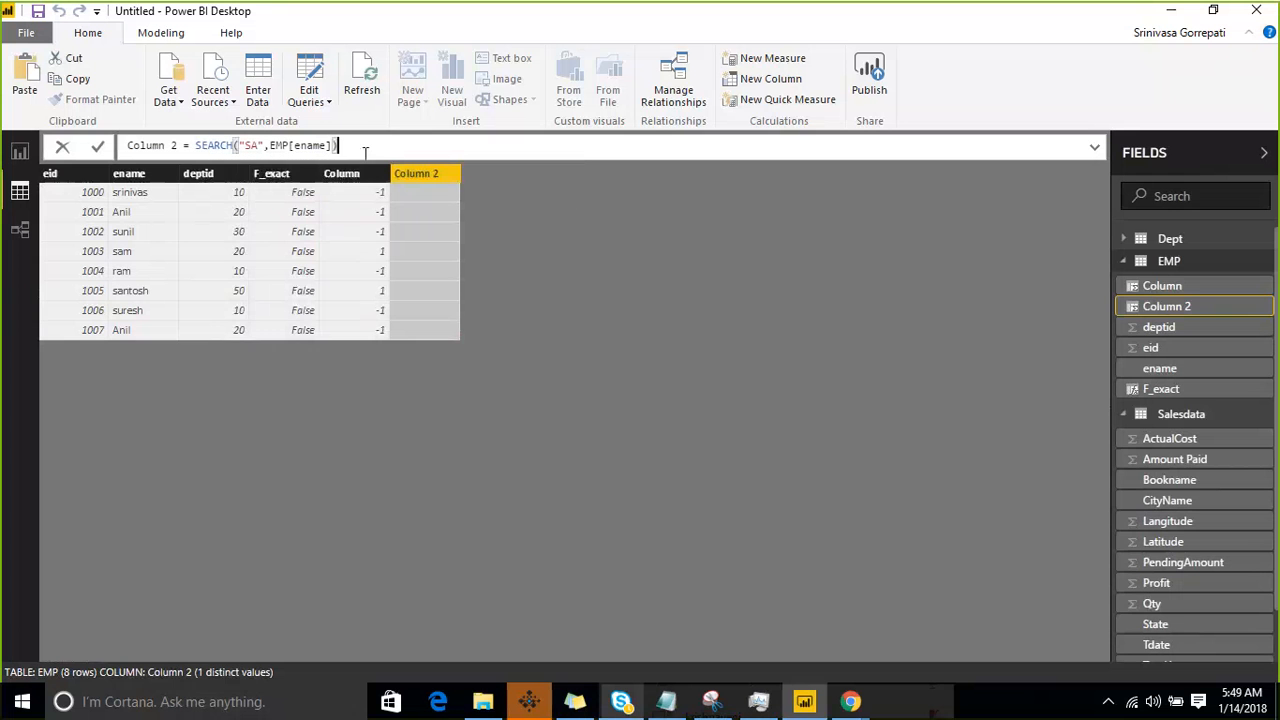
pyautogui.press('Return')
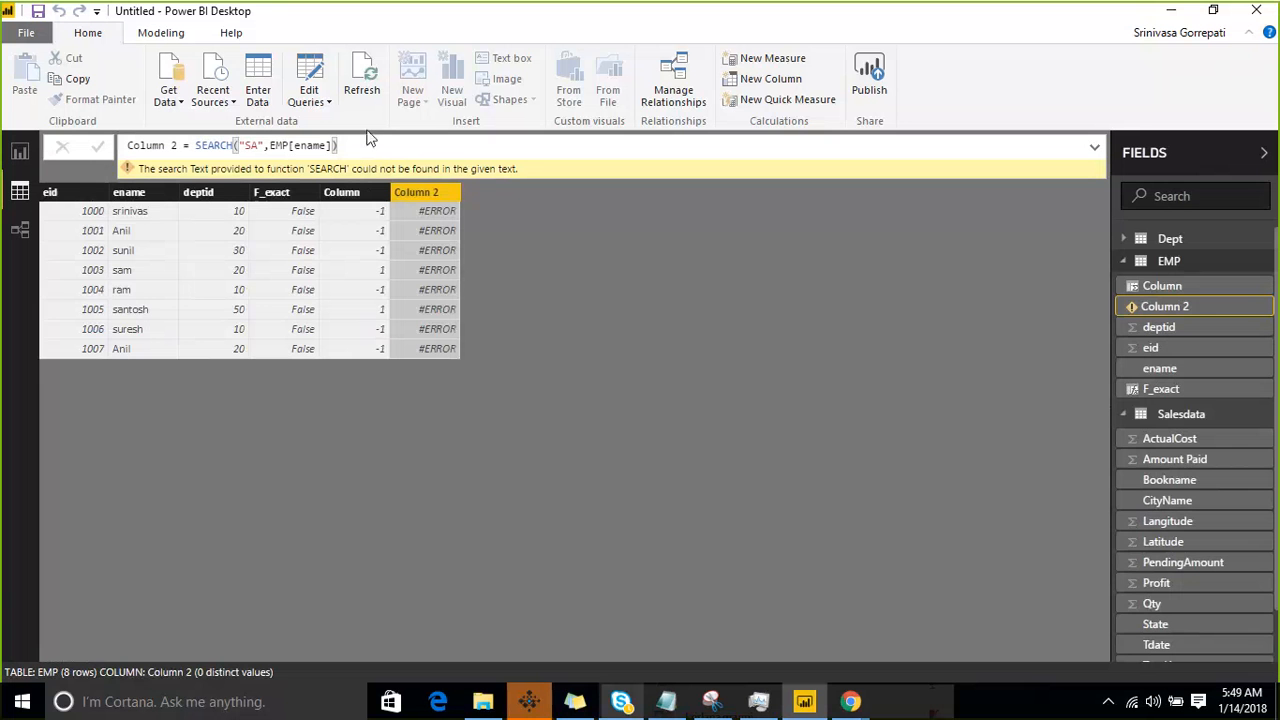
# - Add -1 as a third argument after EMP[ename] in the SEARCH formula and commit it
pyautogui.click(333, 145)
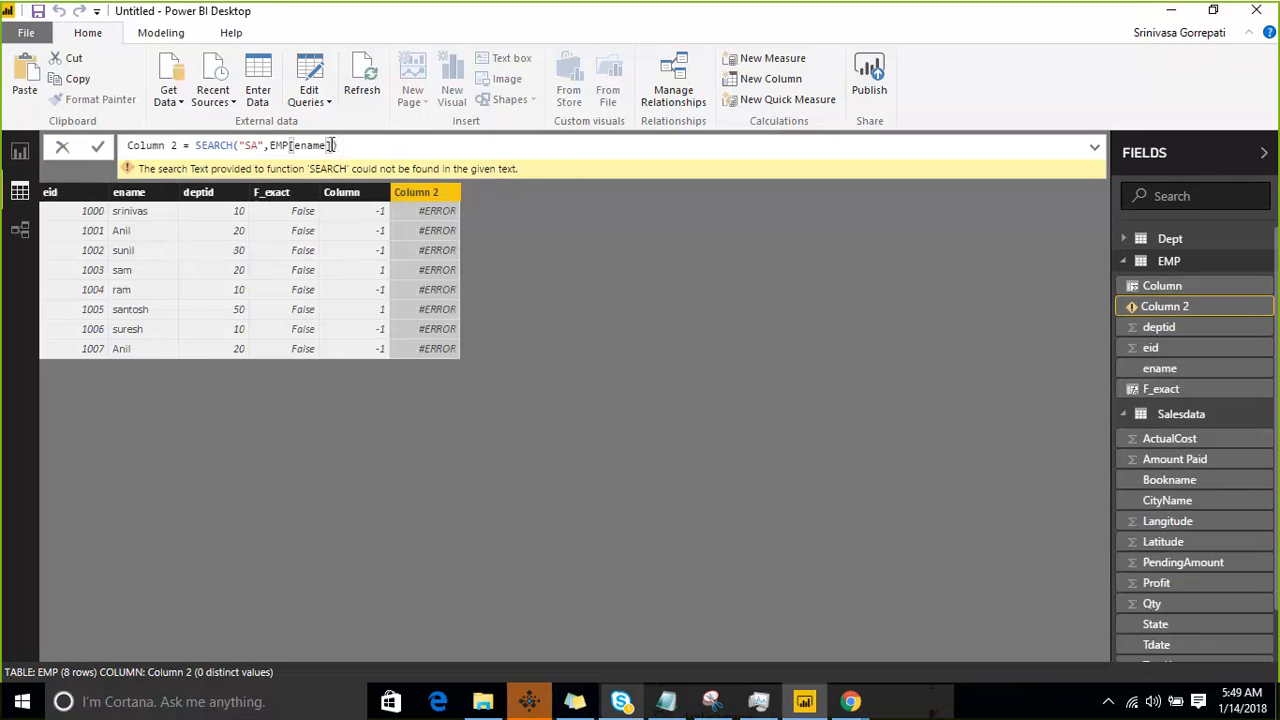
pyautogui.write(',-1')
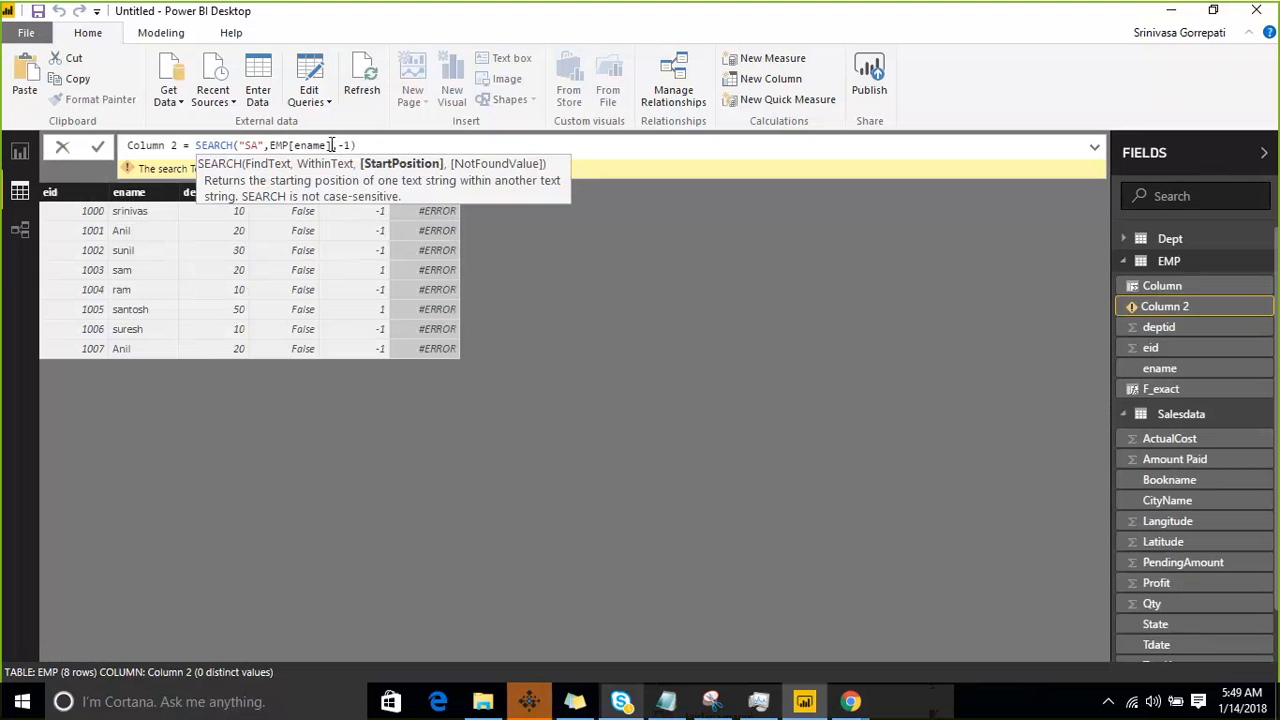
pyautogui.press('Return')
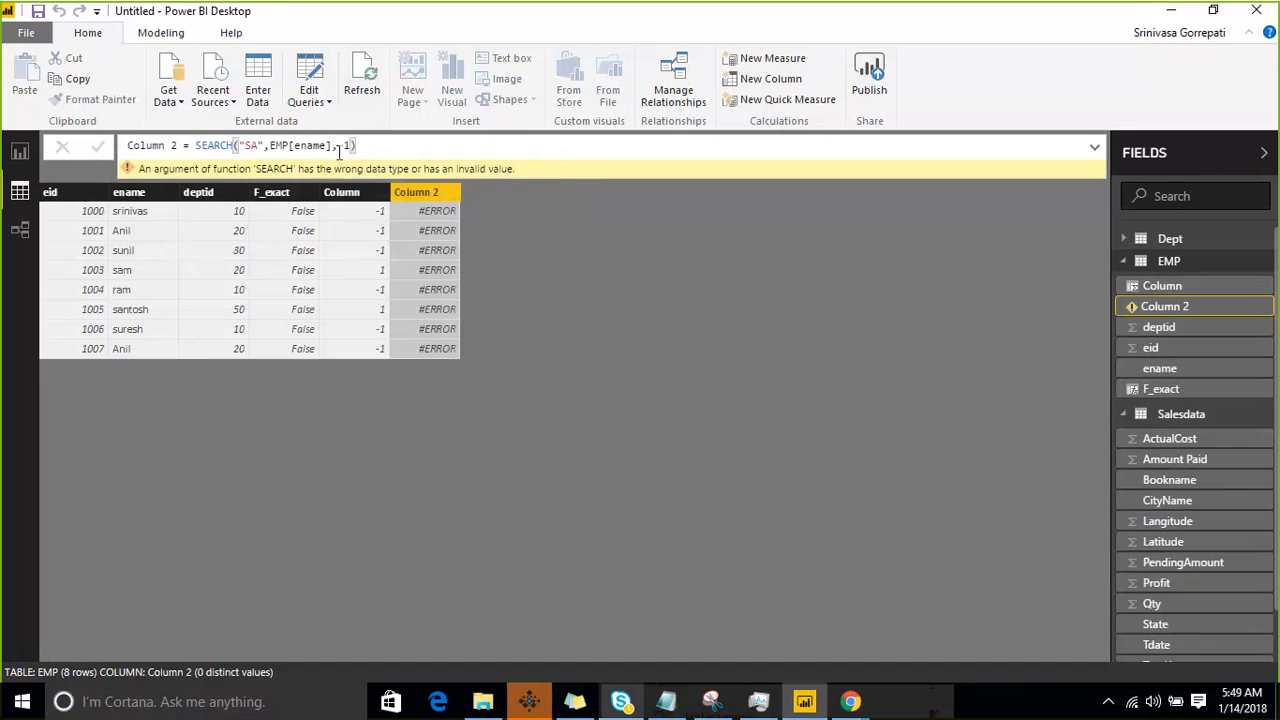
# - Leave the SEARCH start position empty so that -1 is the not-found value, and commit the formula
pyautogui.click(338, 147)
pyautogui.write(',')
pyautogui.press('Right')
pyautogui.press('Right')
pyautogui.press('Right')
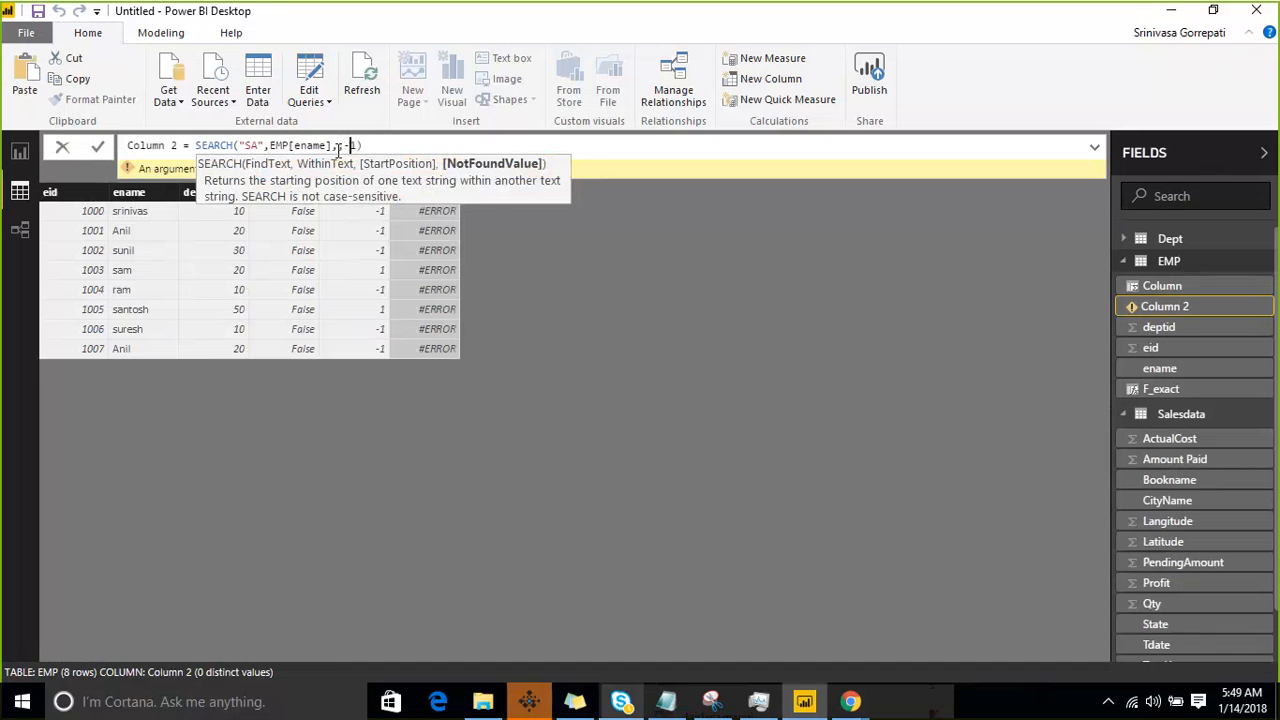
pyautogui.press('Return')
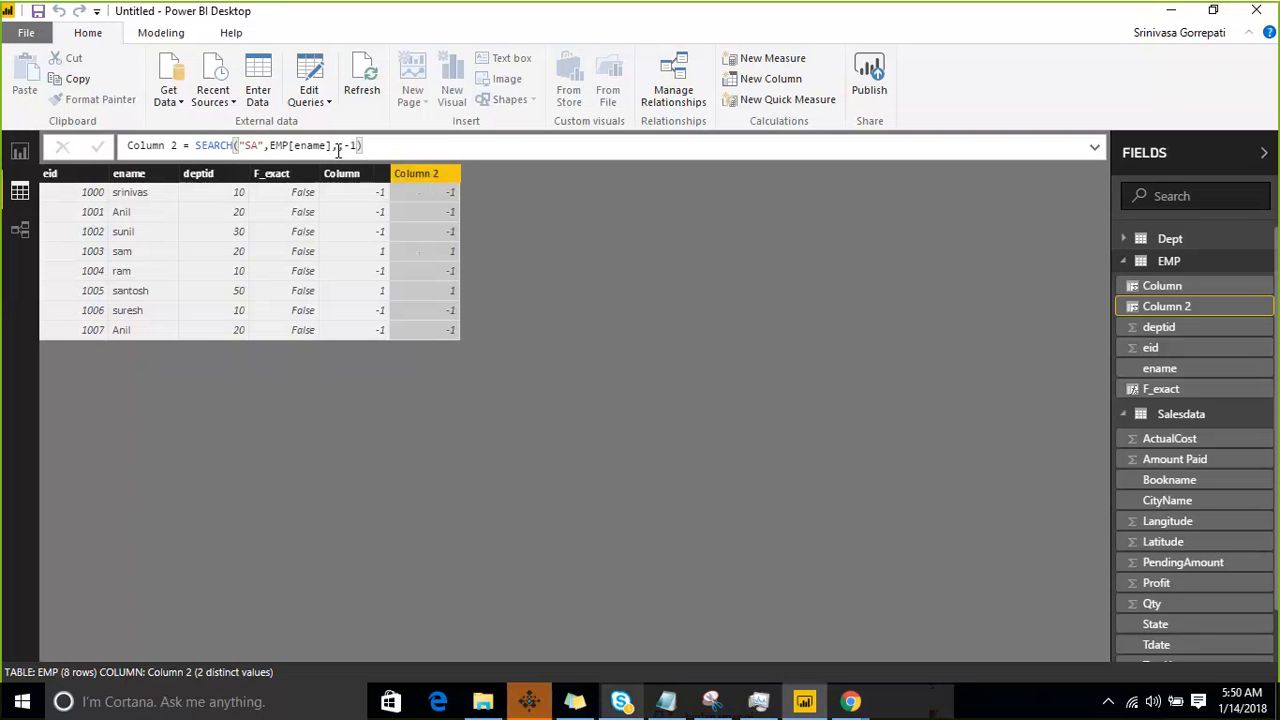
pyautogui.write(',')
# - Start annotating the screen and circle the "SA" search text and the ename column values
pyautogui.click(990, 28)
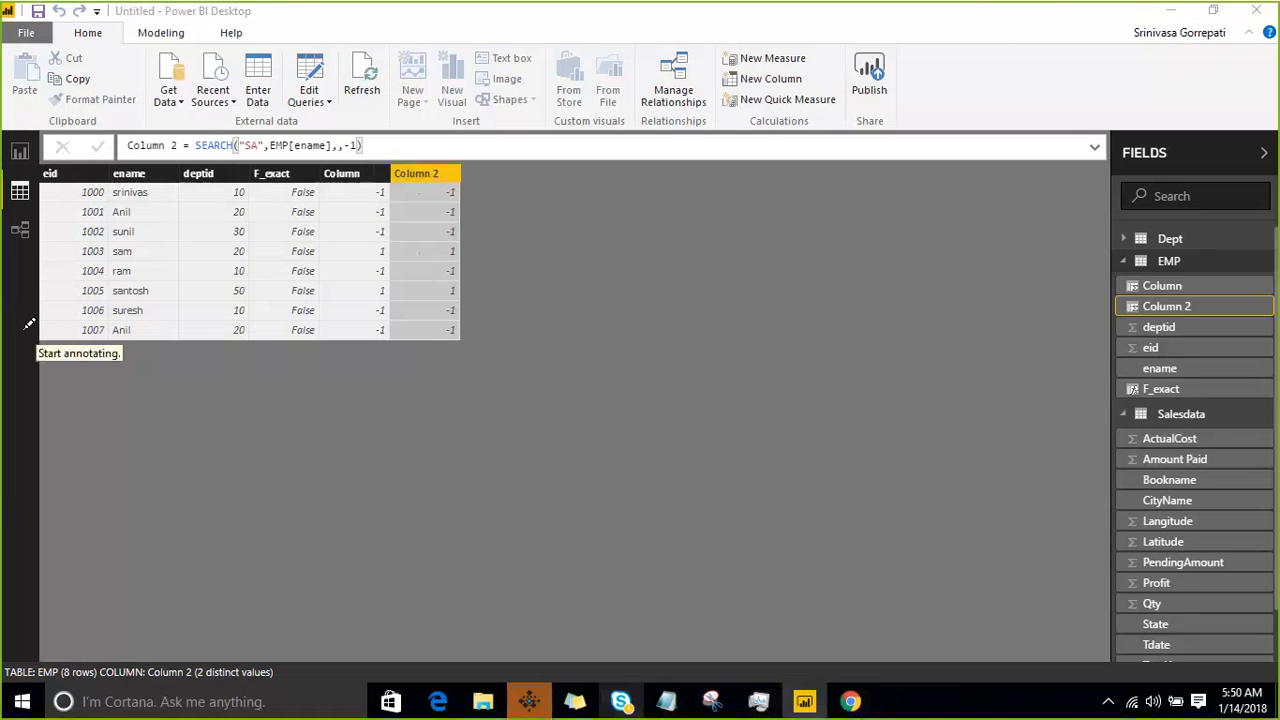
pyautogui.moveTo(232, 146)
pyautogui.mouseDown()
pyautogui.moveTo(250, 156)
pyautogui.moveTo(278, 143)
pyautogui.moveTo(240, 112)
pyautogui.moveTo(230, 152)
pyautogui.mouseUp()
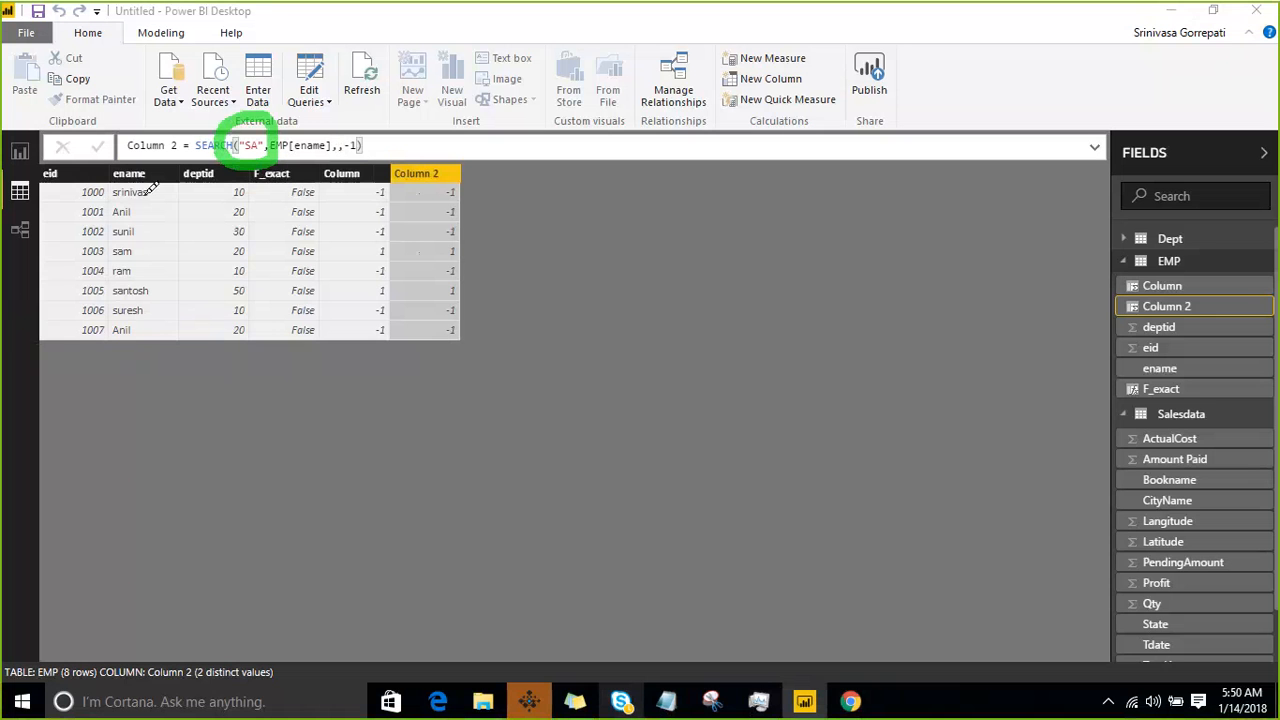
pyautogui.moveTo(105, 243)
pyautogui.mouseDown()
pyautogui.moveTo(125, 160)
pyautogui.moveTo(200, 292)
pyautogui.moveTo(135, 370)
pyautogui.moveTo(100, 305)
pyautogui.moveTo(108, 222)
pyautogui.mouseUp()
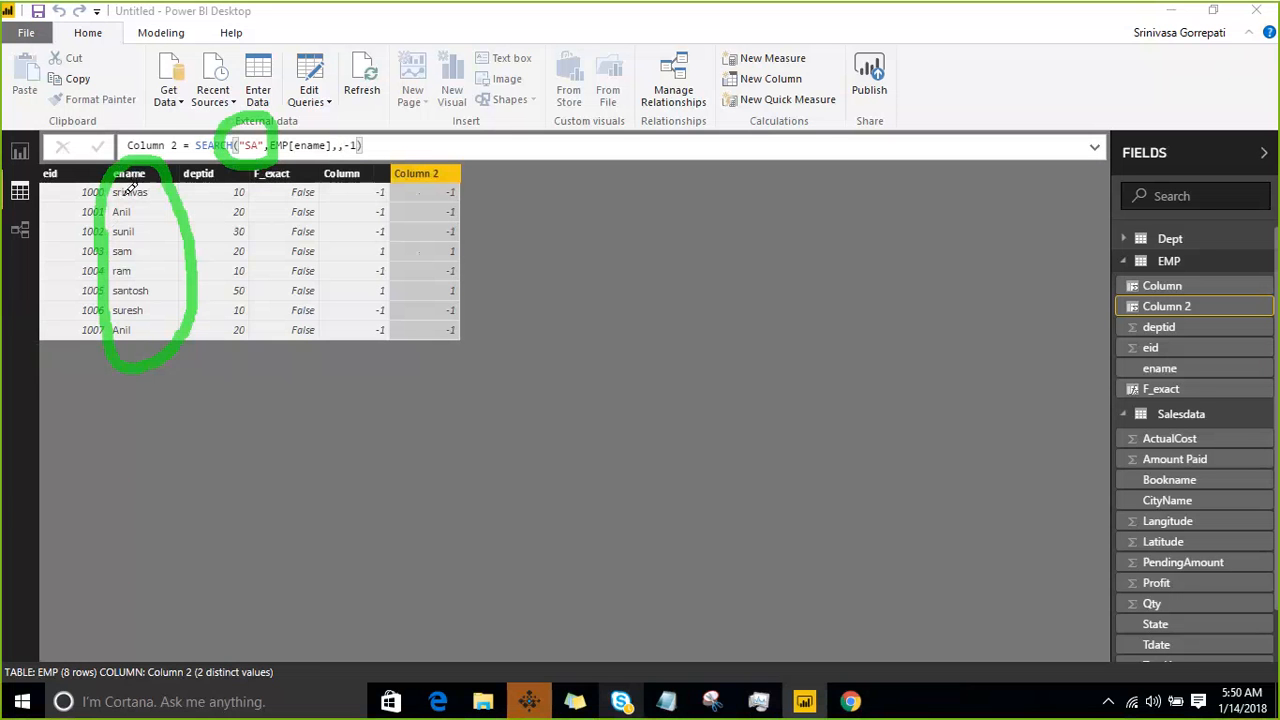
# - Underline the two ename values beginning with "sa" and draw arrows from them to their Column 2 results
pyautogui.moveTo(114, 262); pyautogui.dragTo(146, 257)
pyautogui.moveTo(116, 299)
pyautogui.mouseDown()
pyautogui.moveTo(328, 236)
pyautogui.moveTo(418, 252)
pyautogui.mouseUp()
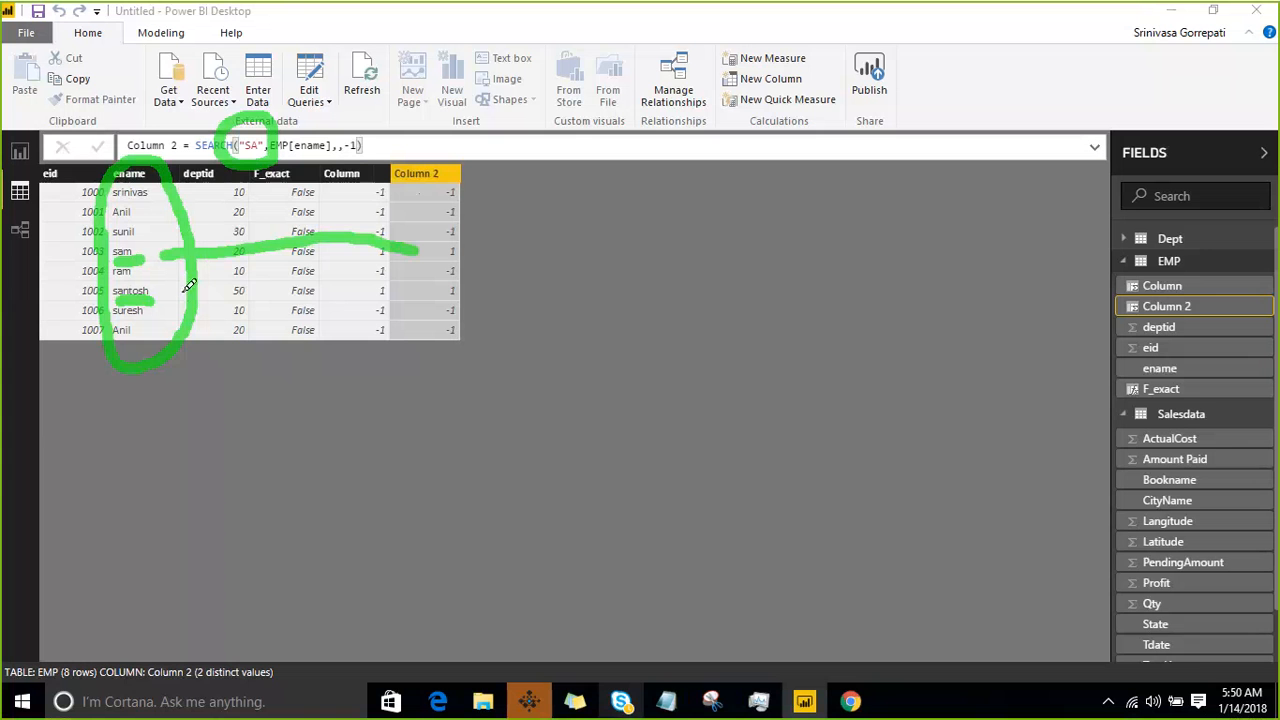
pyautogui.moveTo(168, 291)
pyautogui.mouseDown()
pyautogui.moveTo(443, 264)
pyautogui.moveTo(454, 301)
pyautogui.mouseUp()
pyautogui.moveTo(411, 230)
pyautogui.mouseDown()
pyautogui.moveTo(429, 242)
pyautogui.moveTo(382, 267)
pyautogui.mouseUp()
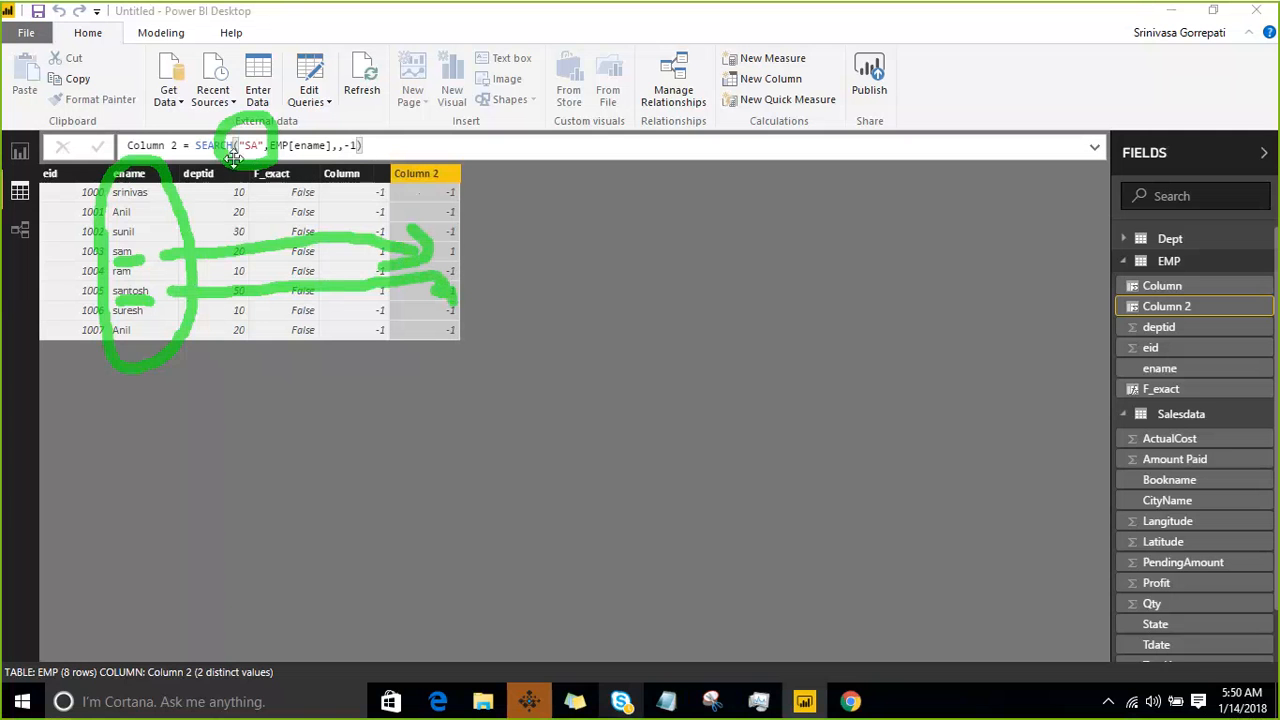
# - Circle the -1 argument and draw an arrow between the "SA" search text and the ename values
pyautogui.moveTo(345, 168)
pyautogui.mouseDown()
pyautogui.moveTo(366, 100)
pyautogui.moveTo(364, 167)
pyautogui.mouseUp()
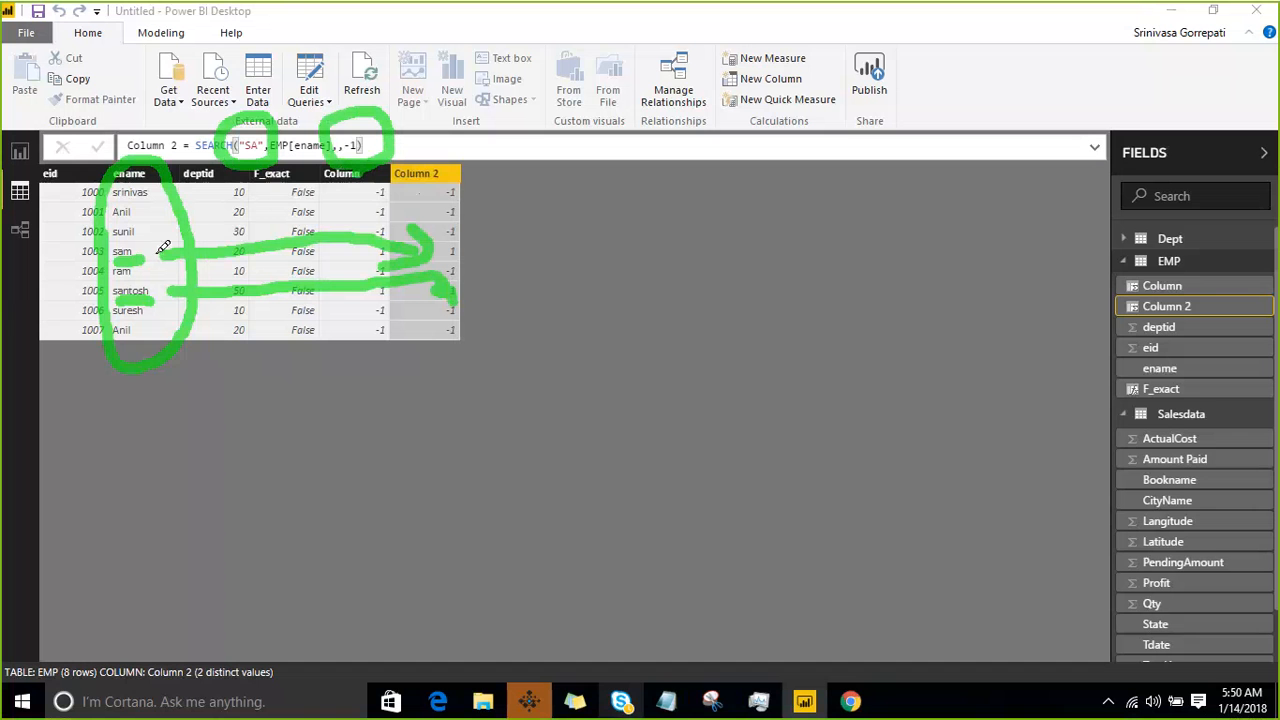
pyautogui.moveTo(228, 166); pyautogui.dragTo(155, 232)
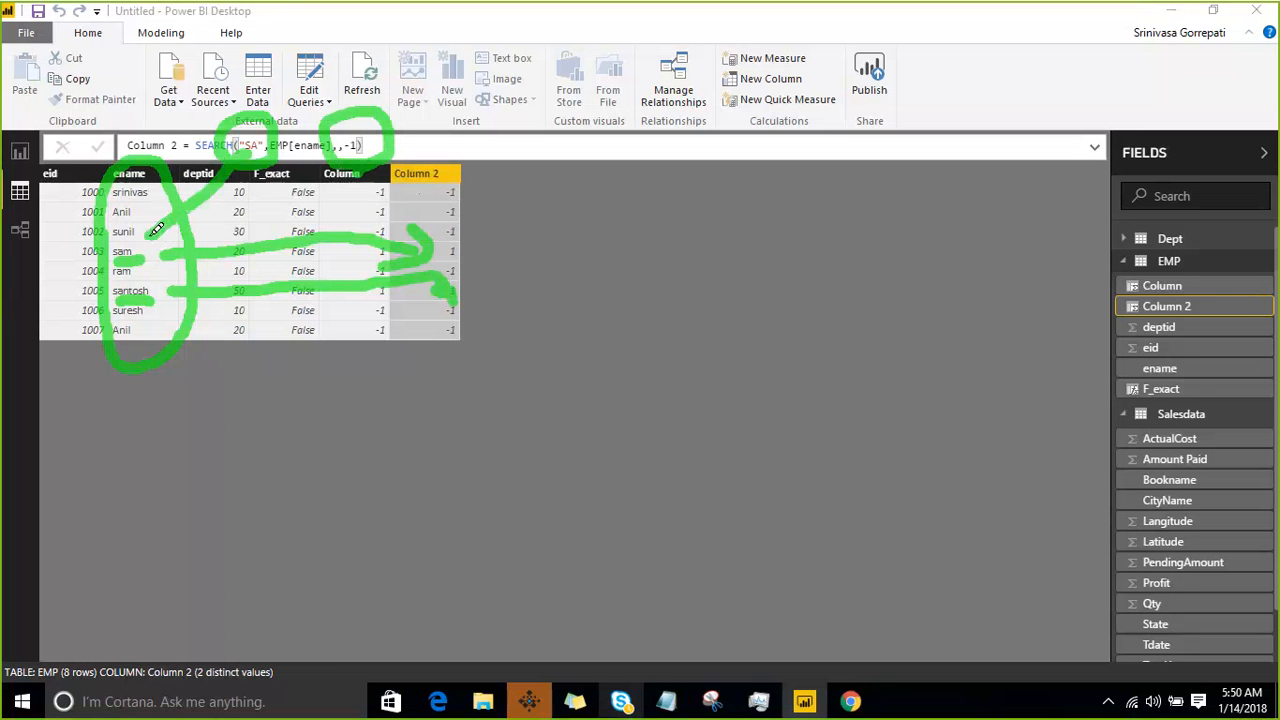
pyautogui.moveTo(205, 170)
pyautogui.mouseDown()
pyautogui.moveTo(239, 182)
pyautogui.moveTo(236, 194)
pyautogui.mouseUp()
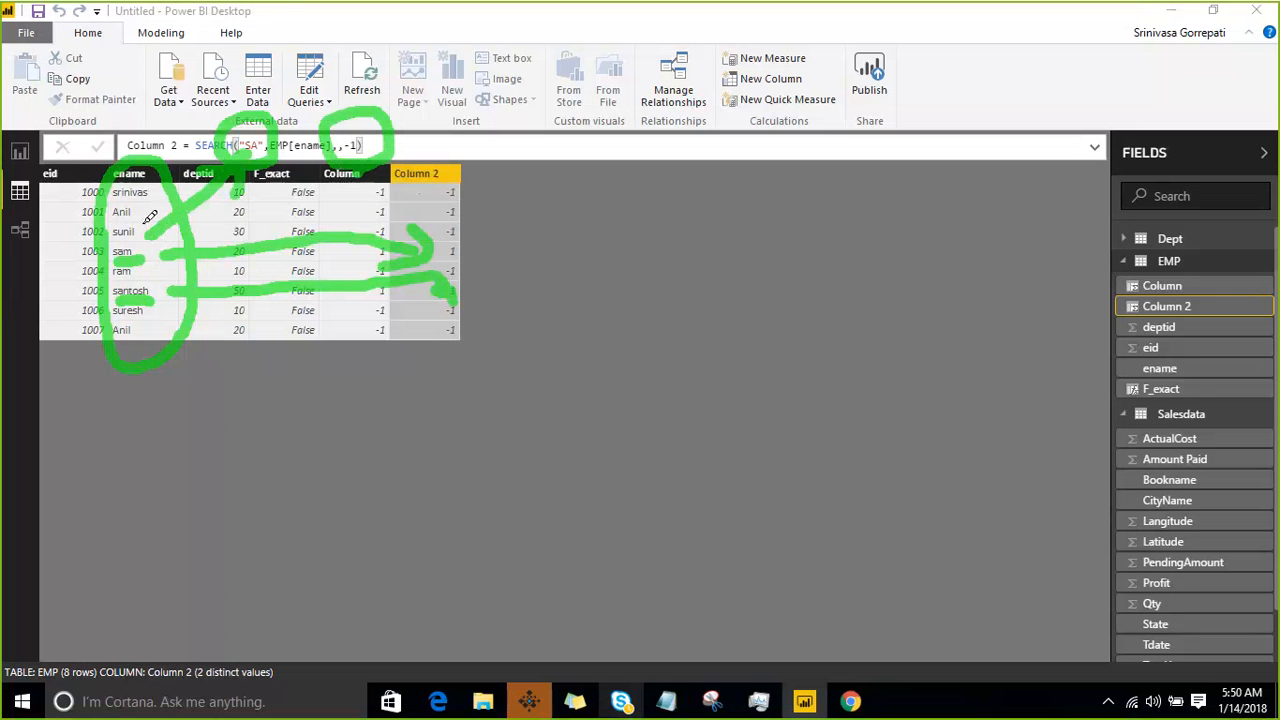
pyautogui.moveTo(152, 205)
pyautogui.mouseDown()
pyautogui.moveTo(145, 232)
pyautogui.moveTo(175, 239)
pyautogui.mouseUp()
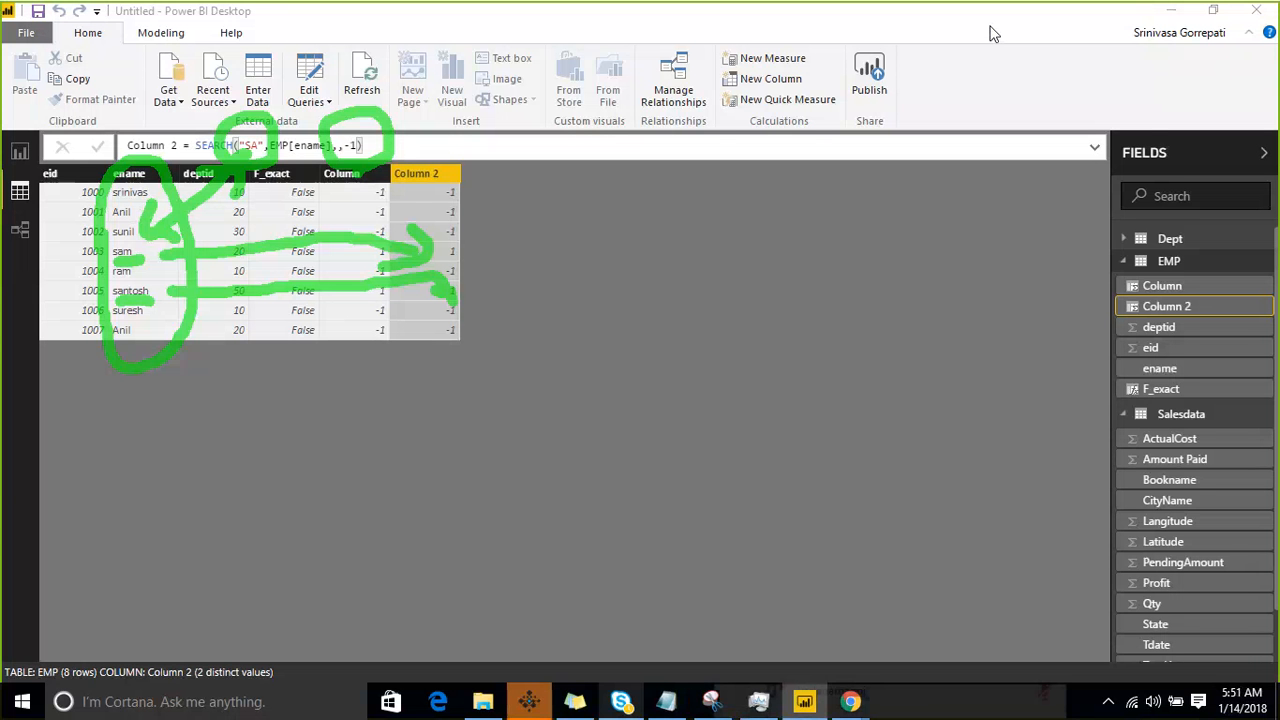
# - Switch to the Notepad course notes and move "search" from below "rept" to directly below "find"
pyautogui.click(666, 701)
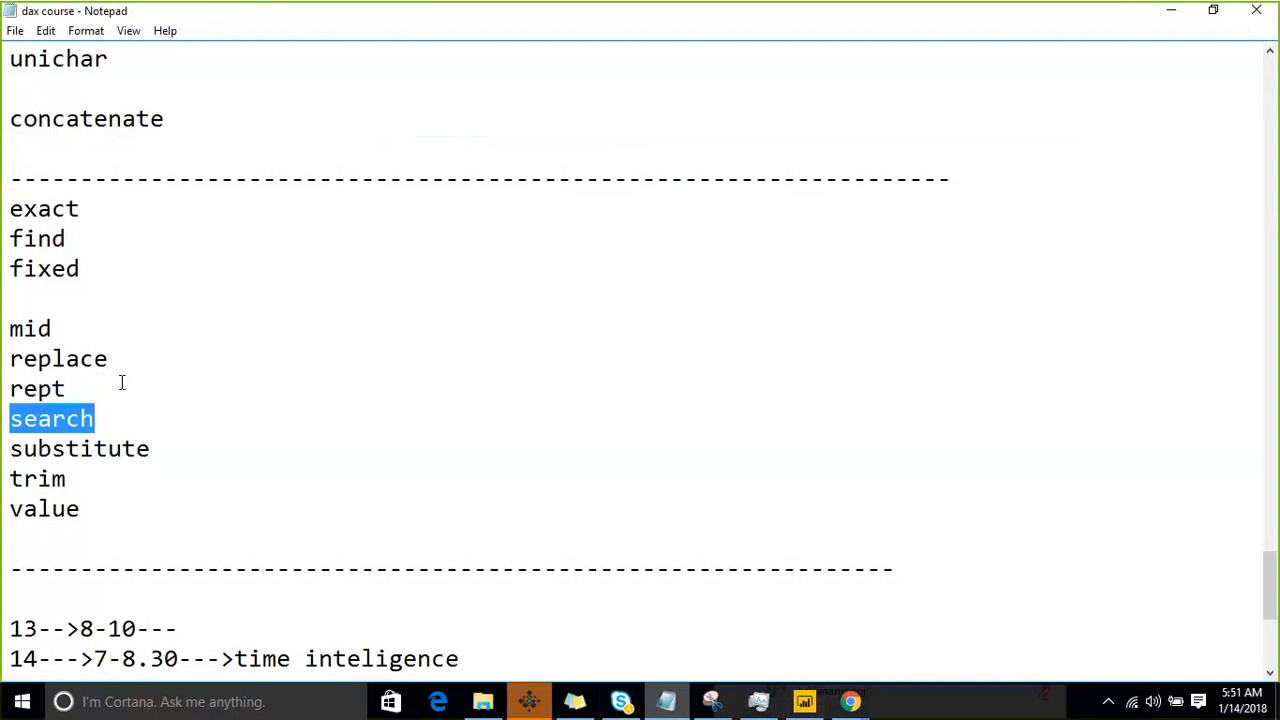
pyautogui.press('BackSpace')
pyautogui.click(109, 250)
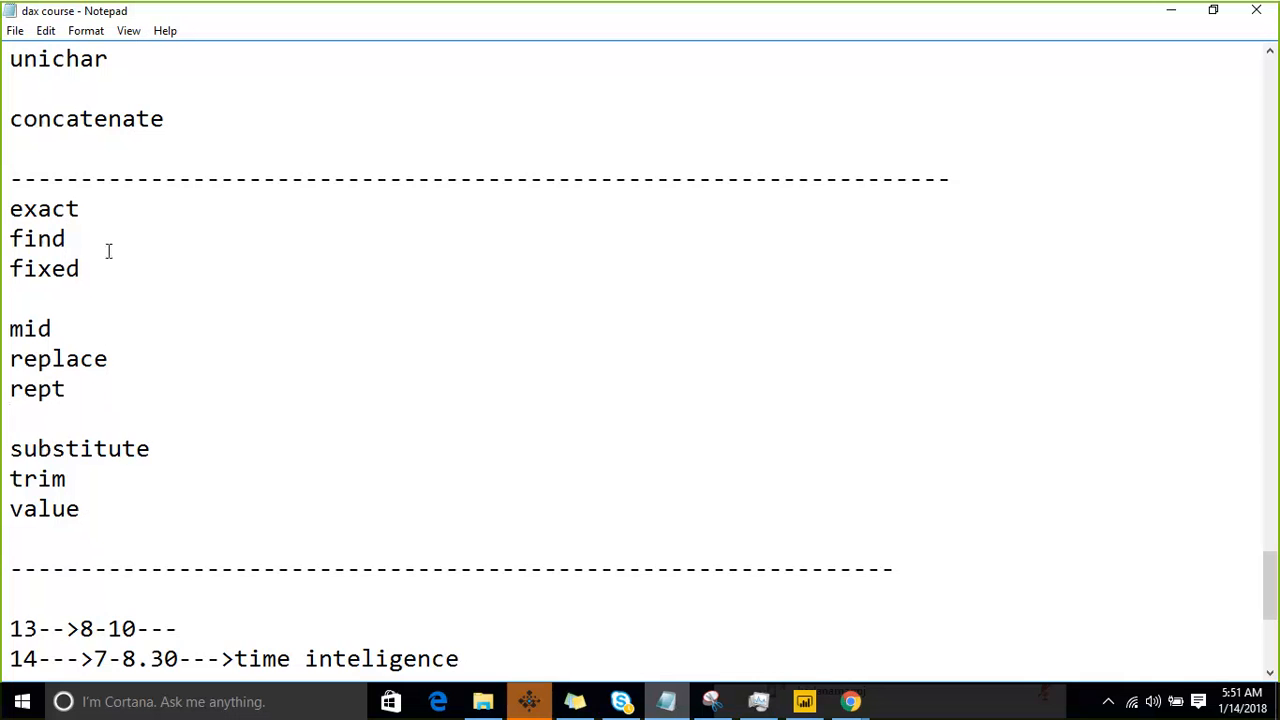
pyautogui.press('Return')
pyautogui.write('search')
pyautogui.press('Down')
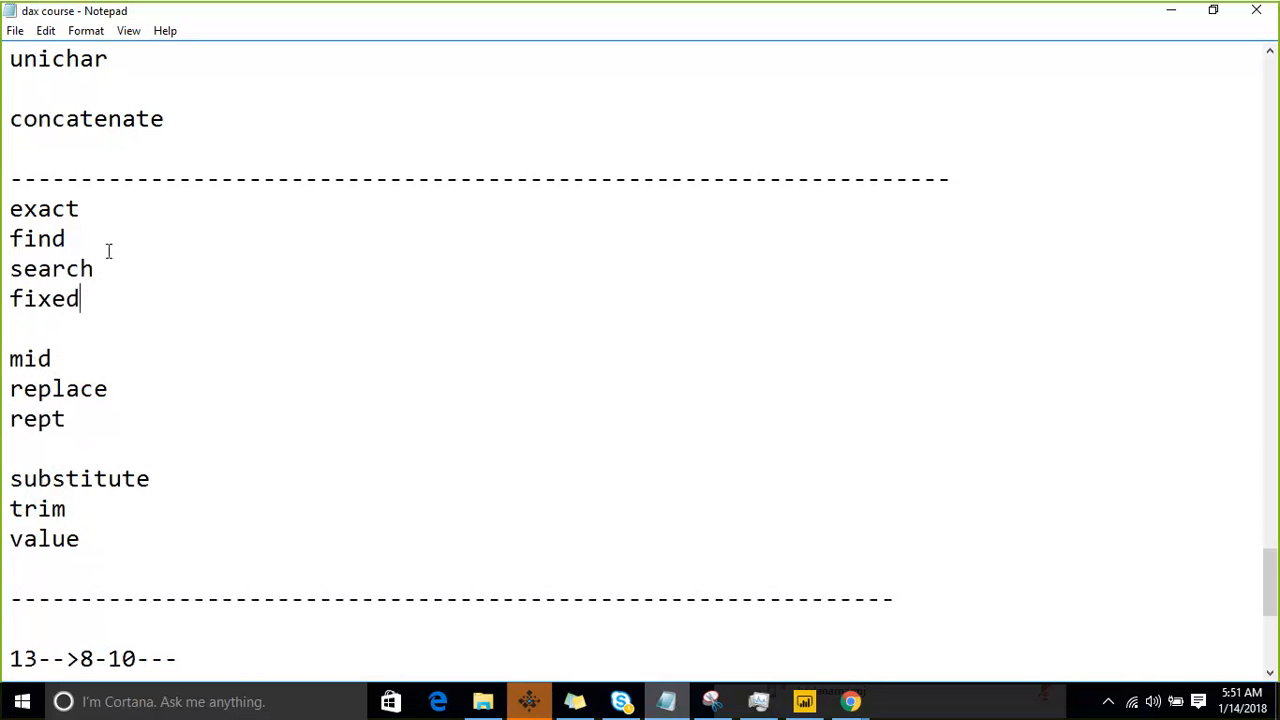
pyautogui.press('Down')
pyautogui.press('Down')
pyautogui.press('Down')
pyautogui.press('Down')
pyautogui.press('Down')
pyautogui.press('Up')
pyautogui.press('Up')
pyautogui.hotkey('shift', 'Down')
pyautogui.hotkey('shift', 'Down')
pyautogui.hotkey('shift', 'Down')
pyautogui.hotkey('shift', 'Up')
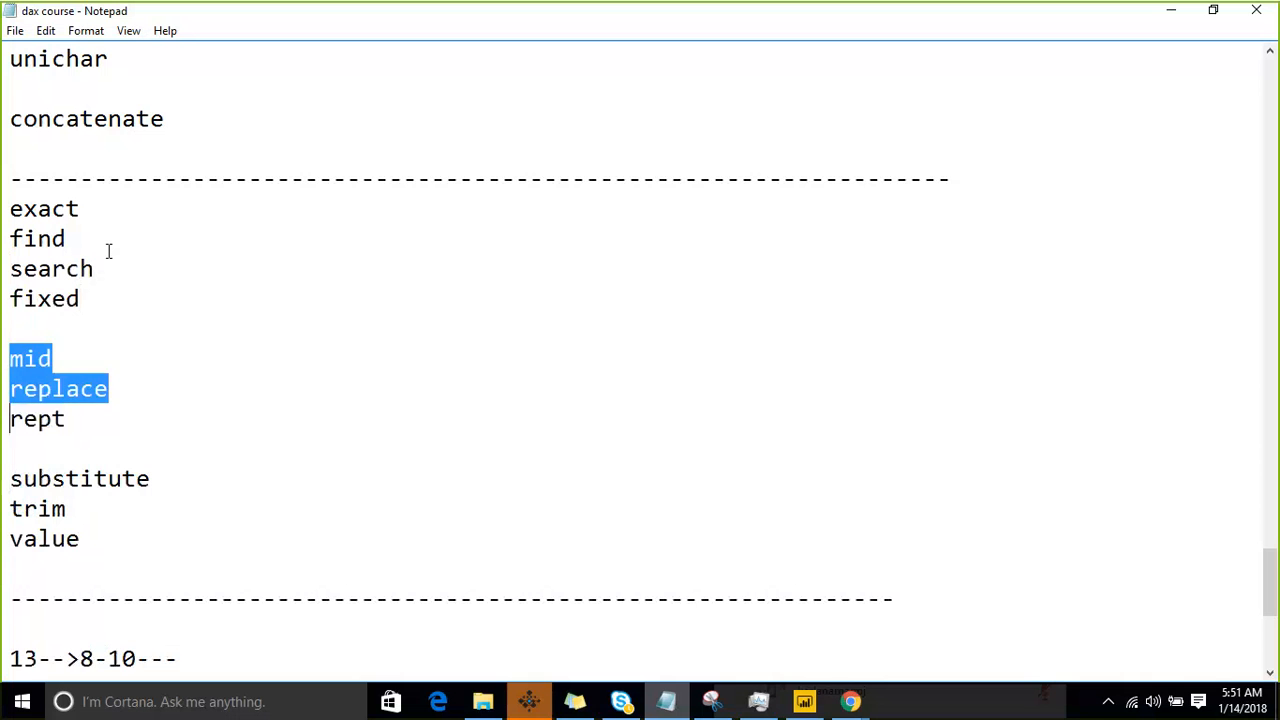
# - Move "substitute" directly below "search", with several blank lines separating it from "fixed"
pyautogui.press('Down')
pyautogui.press('Down')
pyautogui.press('Down')
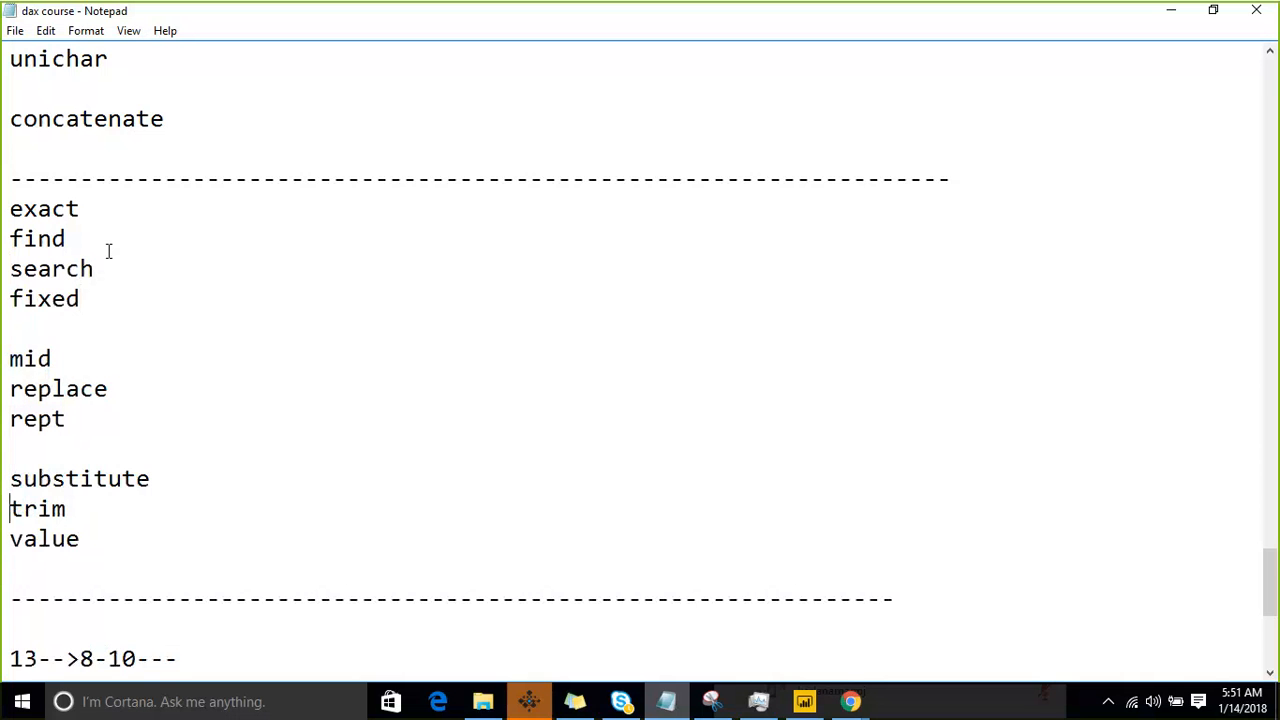
pyautogui.hotkey('shift', 'Up')
pyautogui.hotkey('ctrl', 'c')
pyautogui.press('Delete')
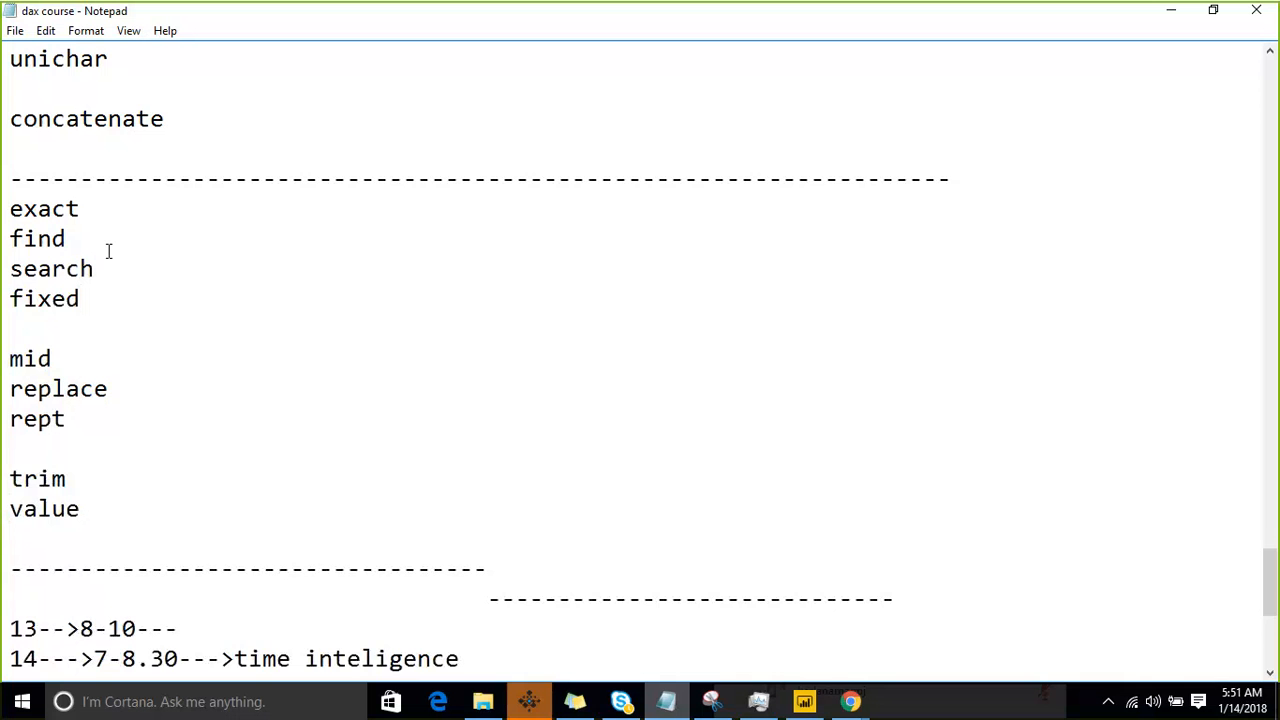
pyautogui.press('Return')
pyautogui.press('Return')
pyautogui.press('Return')
pyautogui.press('Return')
pyautogui.press('Return')
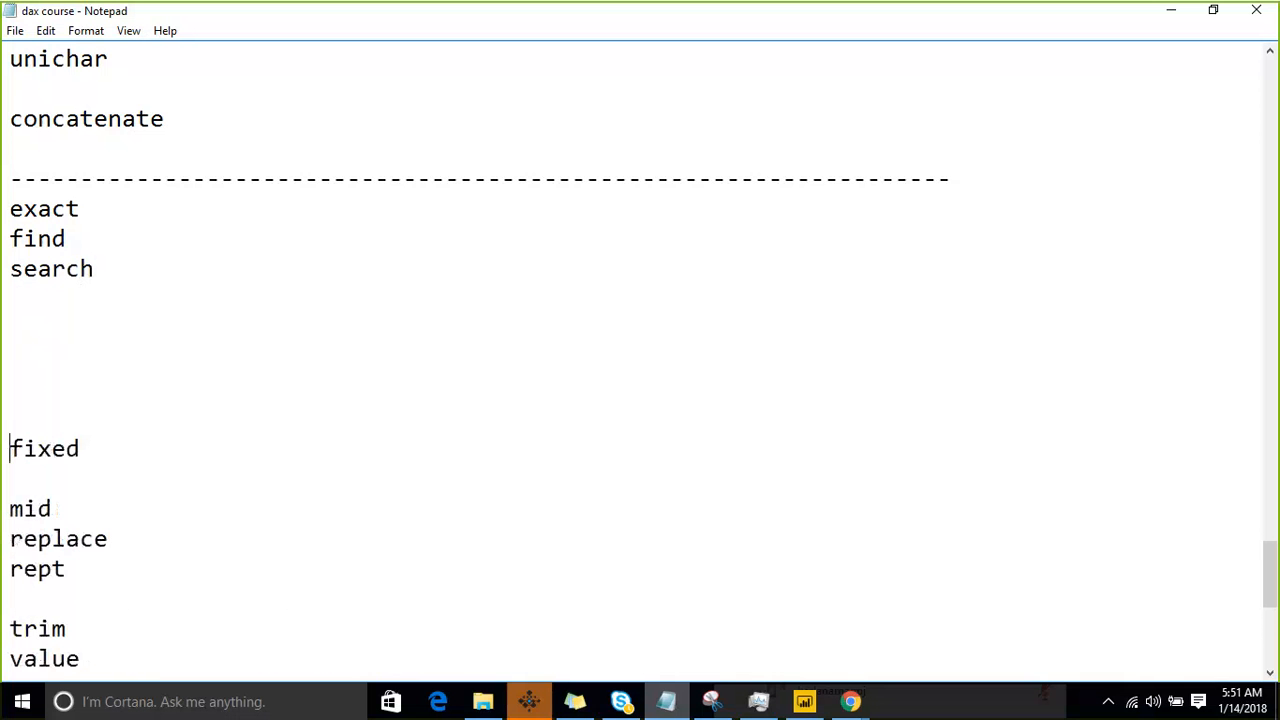
pyautogui.press('Up')
pyautogui.press('Up')
pyautogui.press('Up')
pyautogui.press('Up')
pyautogui.press('Up')
pyautogui.hotkey('ctrl', 'v')
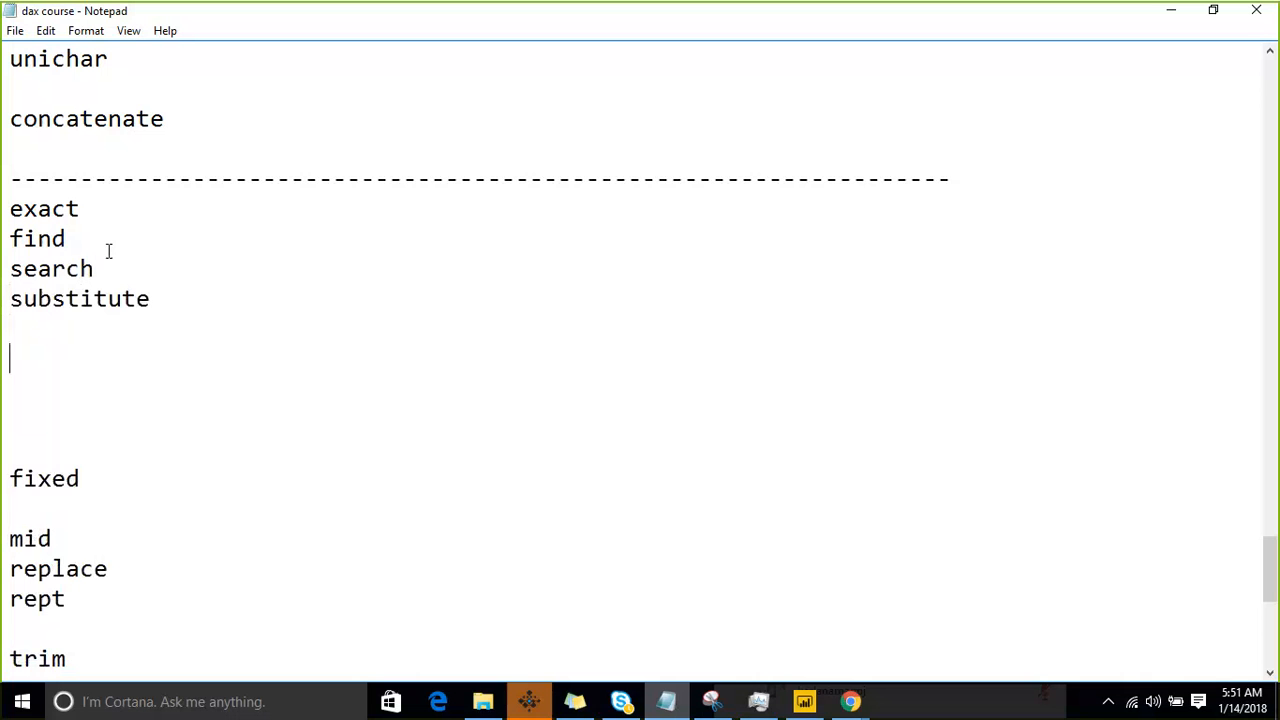
# - Move the "replace" and "rept" lines directly below "substitute"
pyautogui.press('Down')
pyautogui.press('Down')
pyautogui.press('Down')
pyautogui.press('Down')
pyautogui.press('Down')
pyautogui.press('Down')
pyautogui.press('Down')
pyautogui.hotkey('shift', 'Down')
pyautogui.hotkey('shift', 'Down')
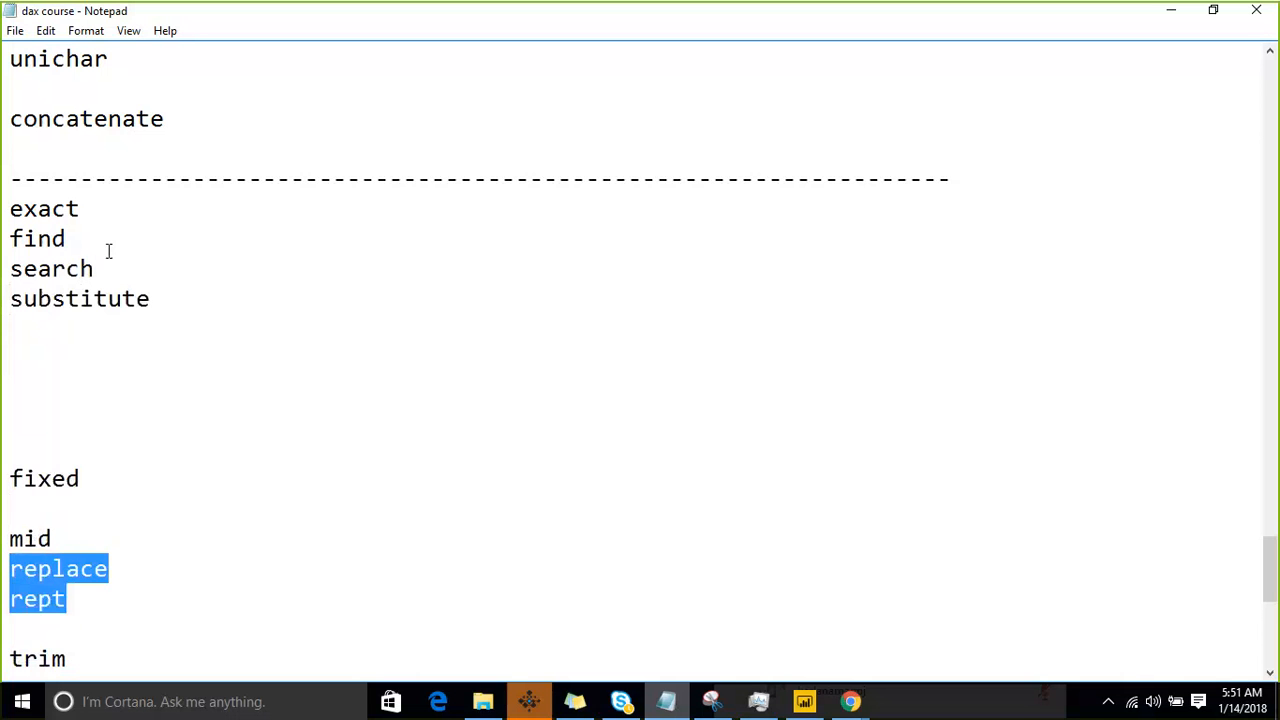
pyautogui.hotkey('ctrl', 'x')
pyautogui.press('Up')
pyautogui.press('Up')
pyautogui.press('Up')
pyautogui.press('Up')
pyautogui.press('Up')
pyautogui.press('Up')
pyautogui.press('Up')
pyautogui.press('Up')
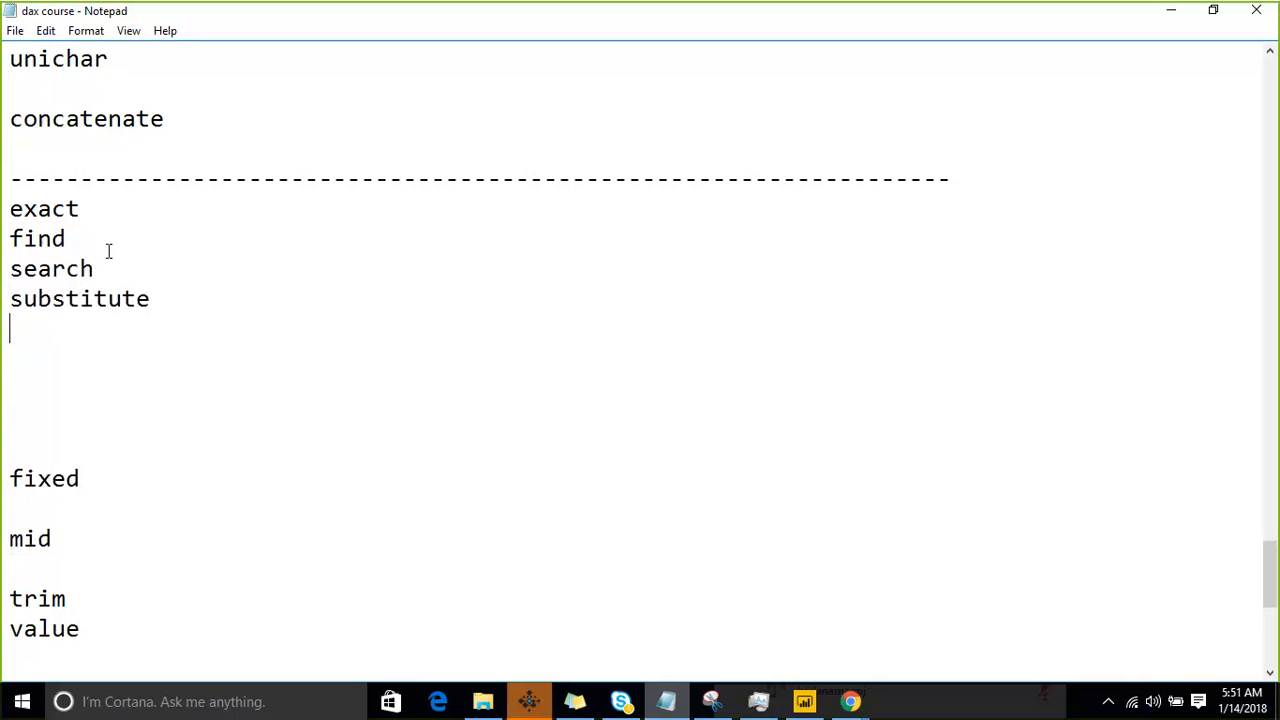
pyautogui.hotkey('ctrl', 'v')
# - Move the "mid" line directly below "rept" in the function list
pyautogui.press('Down')
pyautogui.press('Down')
pyautogui.press('Down')
pyautogui.press('Down')
pyautogui.press('Down')
pyautogui.press('Down')
pyautogui.press('Down')
pyautogui.hotkey('shift', 'Down')
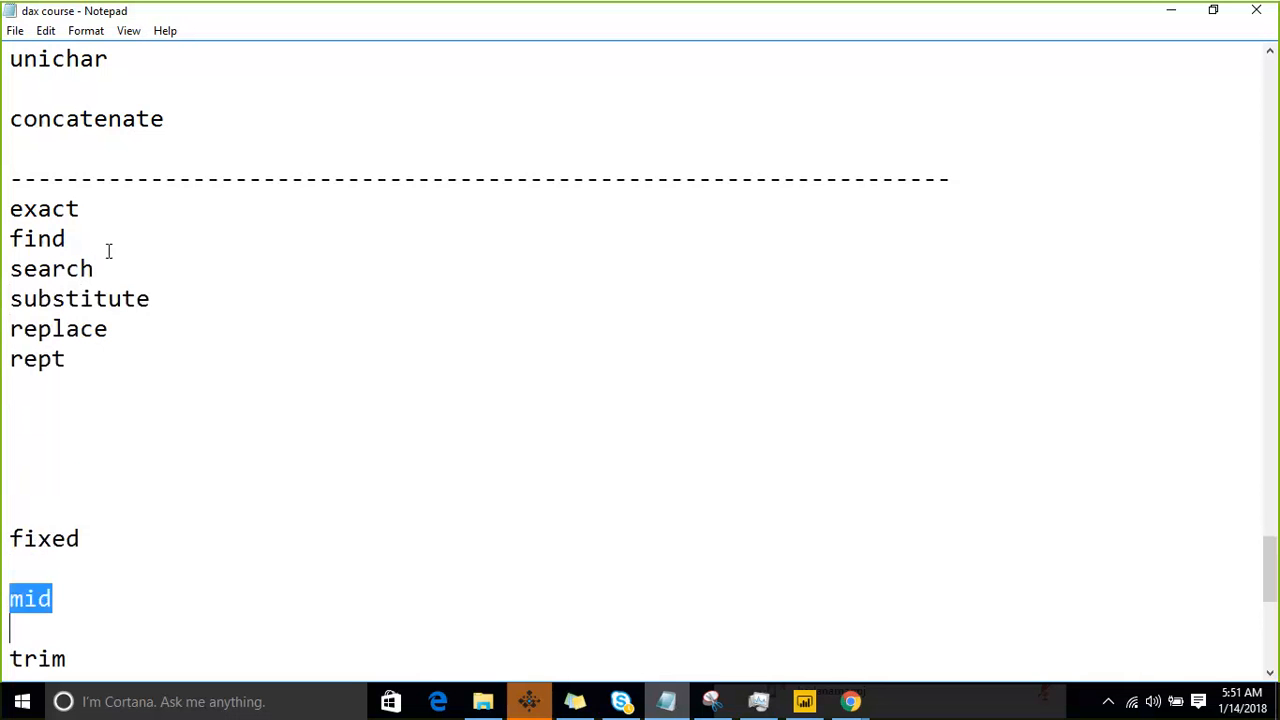
pyautogui.hotkey('ctrl', 'x')
pyautogui.press('Up')
pyautogui.press('Up')
pyautogui.press('Up')
pyautogui.press('Up')
pyautogui.press('Up')
pyautogui.press('Up')
pyautogui.press('Up')
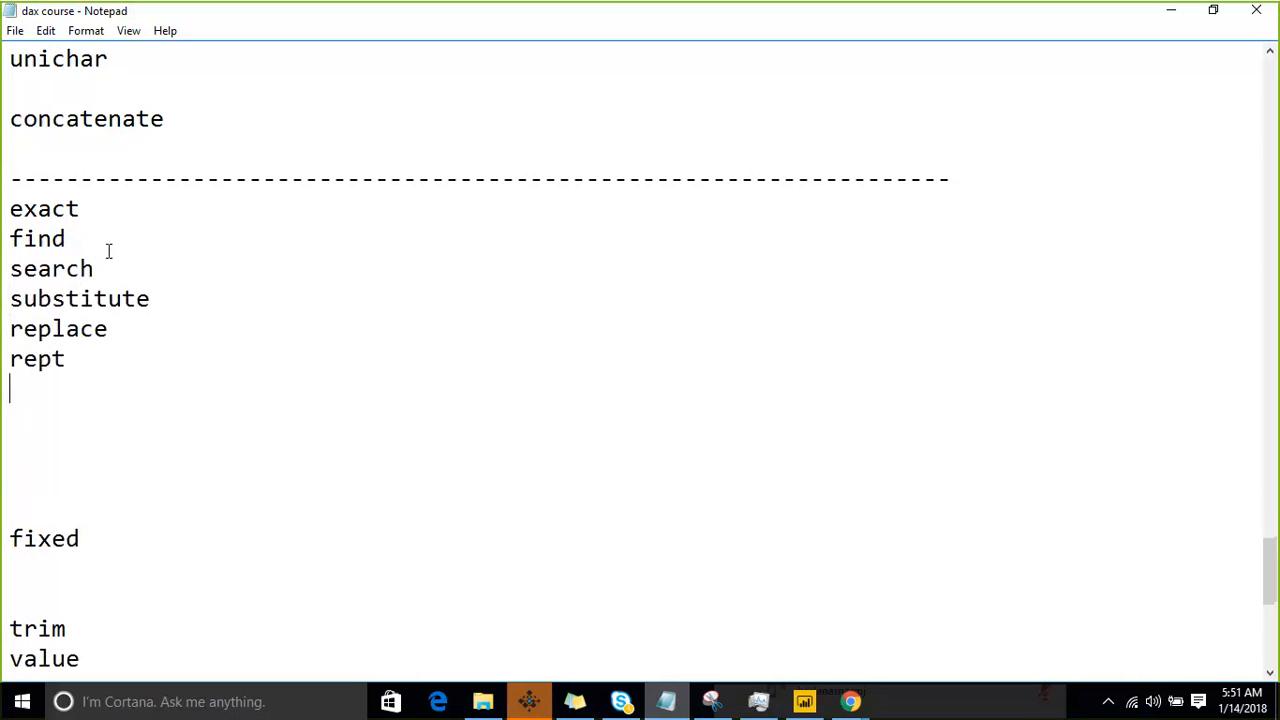
pyautogui.hotkey('ctrl', 'v')
# - Move the "trim" and "value" lines directly below "mid"
pyautogui.press('Down')
pyautogui.press('Down')
pyautogui.press('Down')
pyautogui.press('Down')
pyautogui.press('Down')
pyautogui.press('Down')
pyautogui.press('Down')
pyautogui.press('Down')
pyautogui.press('Down')
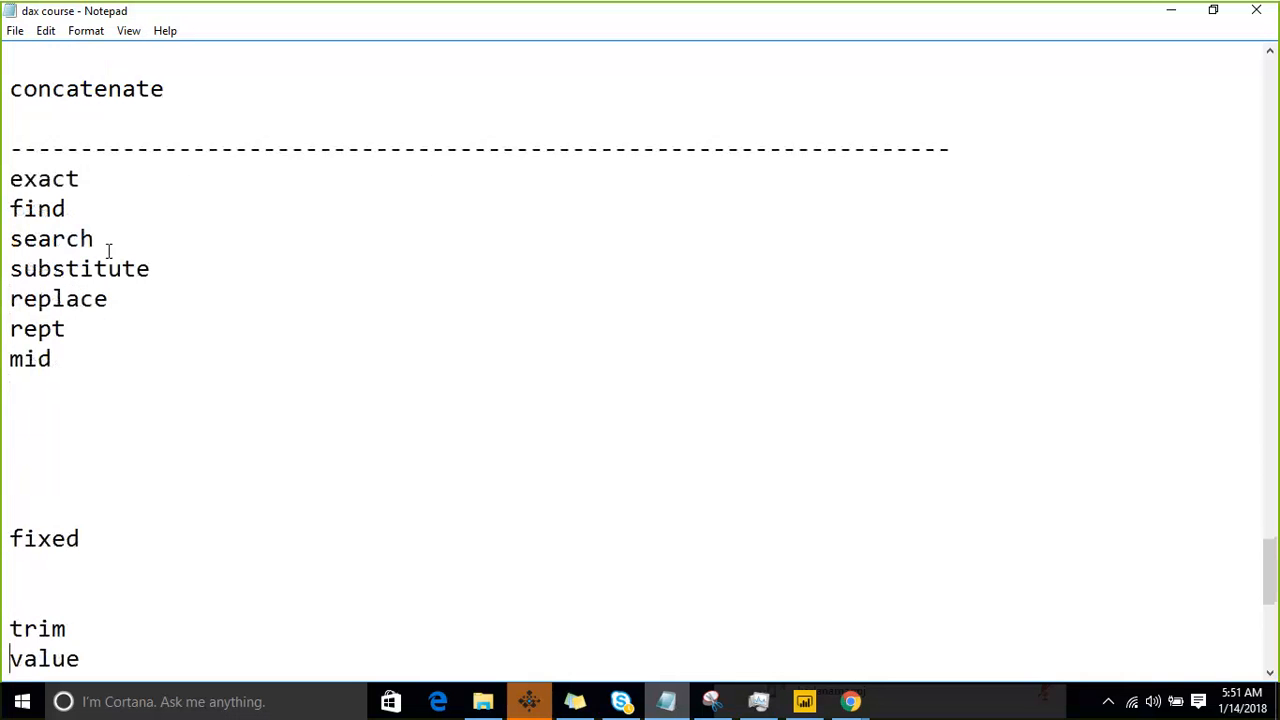
pyautogui.press('Down')
pyautogui.hotkey('shift', 'Up')
pyautogui.hotkey('shift', 'Up')
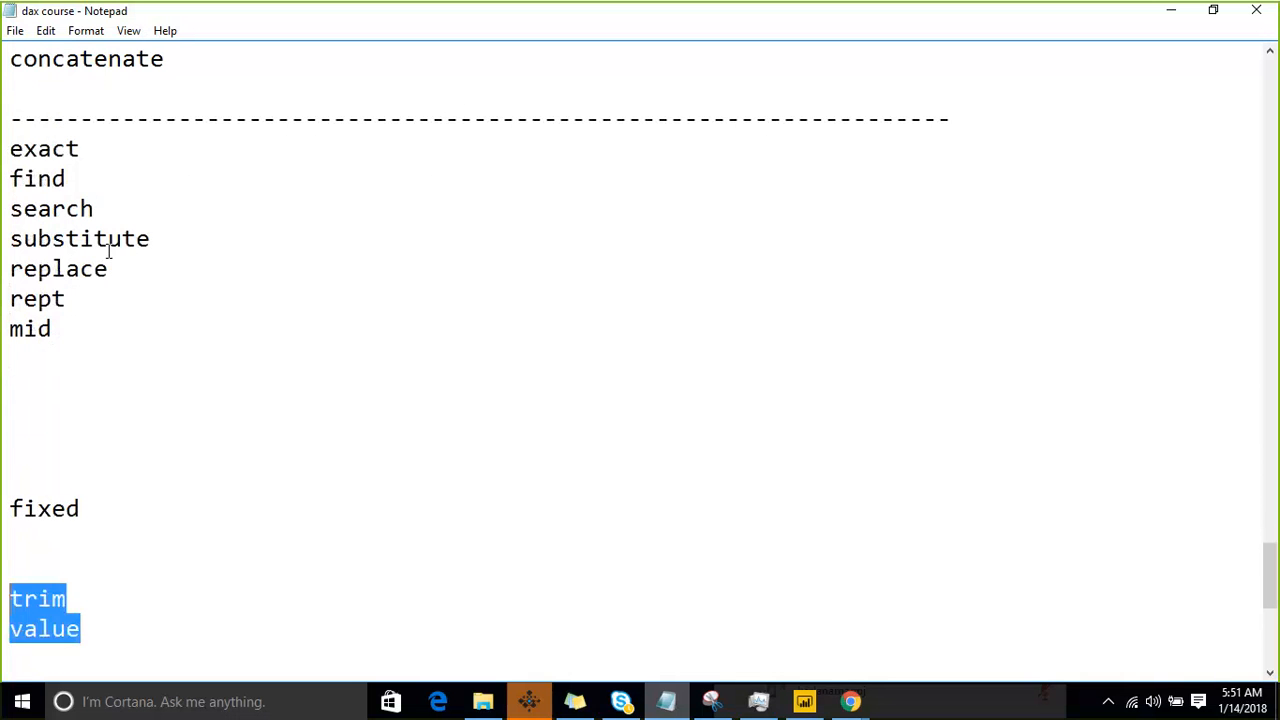
pyautogui.hotkey('ctrl', 'x')
pyautogui.press('Up')
pyautogui.press('Up')
pyautogui.press('Up')
pyautogui.press('Up')
pyautogui.press('Up')
pyautogui.press('Up')
pyautogui.press('Up')
pyautogui.press('Up')
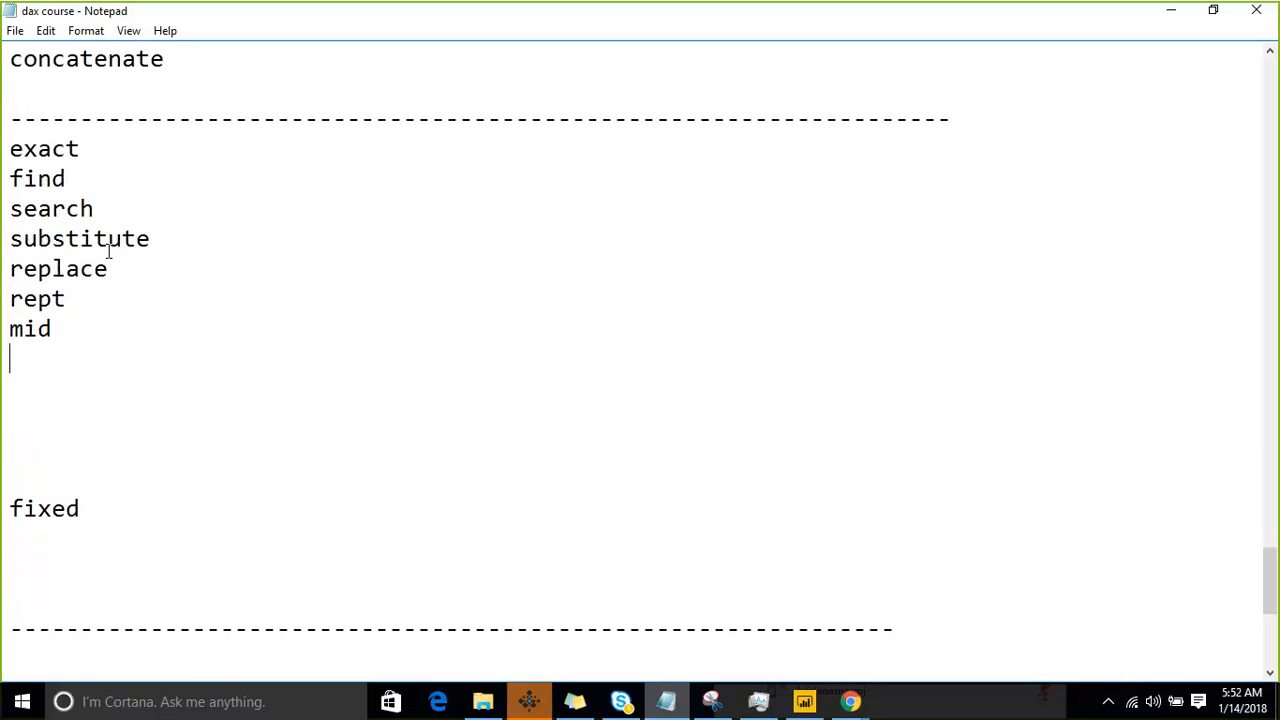
pyautogui.hotkey('ctrl', 'v')
# - Delete the blank lines between "value" and "fixed" so the function list is continuous
pyautogui.press('Down')
pyautogui.press('Down')
pyautogui.press('Down')
pyautogui.press('Down')
pyautogui.press('BackSpace')
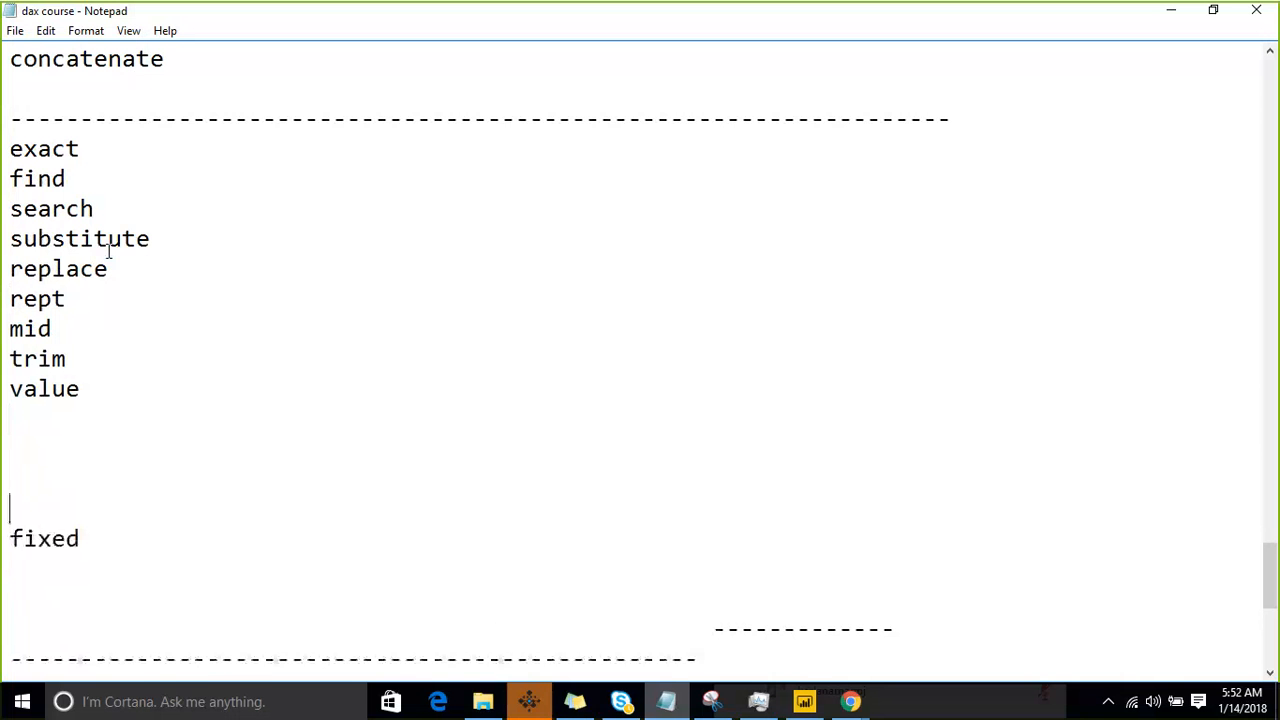
pyautogui.press('BackSpace')
pyautogui.press('BackSpace')
pyautogui.press('BackSpace')
pyautogui.press('BackSpace')
# - Highlight "substitute" in the reordered list as the next function to cover
pyautogui.press('Up')
pyautogui.press('Up')
pyautogui.press('Up')
pyautogui.press('Up')
pyautogui.press('Up')
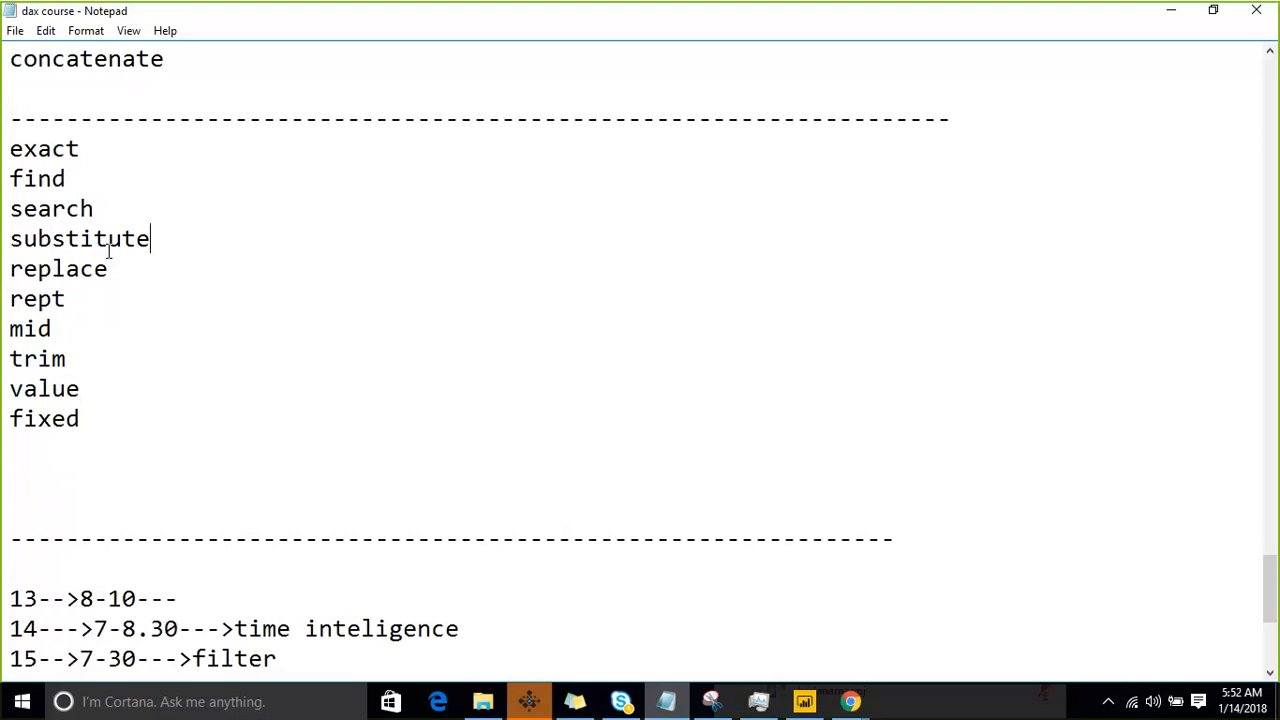
pyautogui.hotkey('shift', 'Home')
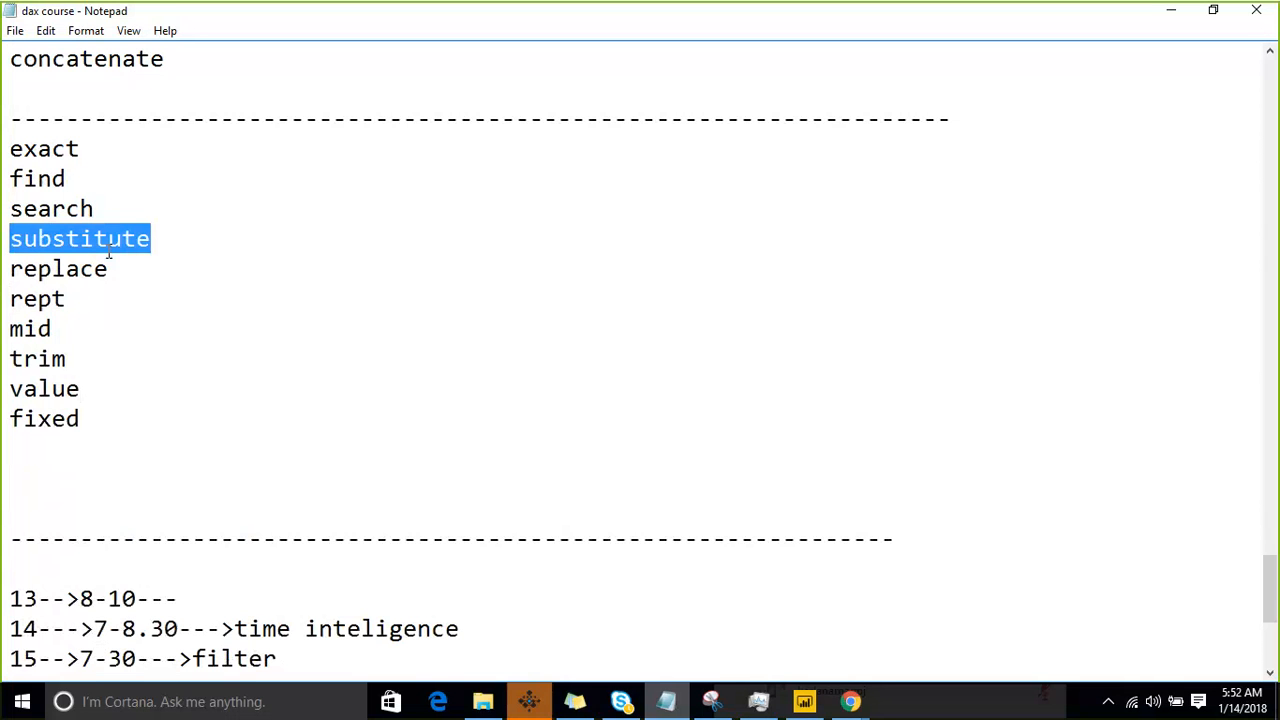
# - Highlight "find" and "search" as a pair, followed by "substitute" and "replace" as a pair
pyautogui.click(94, 210)
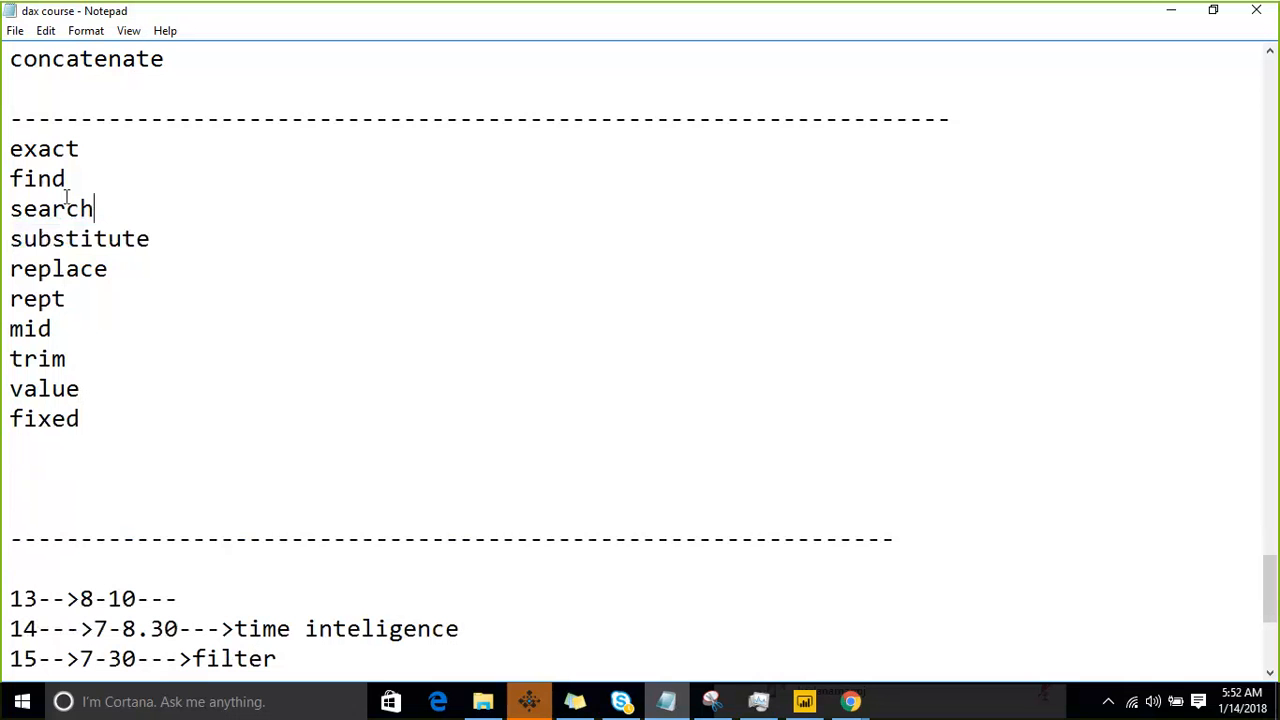
pyautogui.keyDown('shift'); pyautogui.click(12, 178); pyautogui.keyUp('shift')
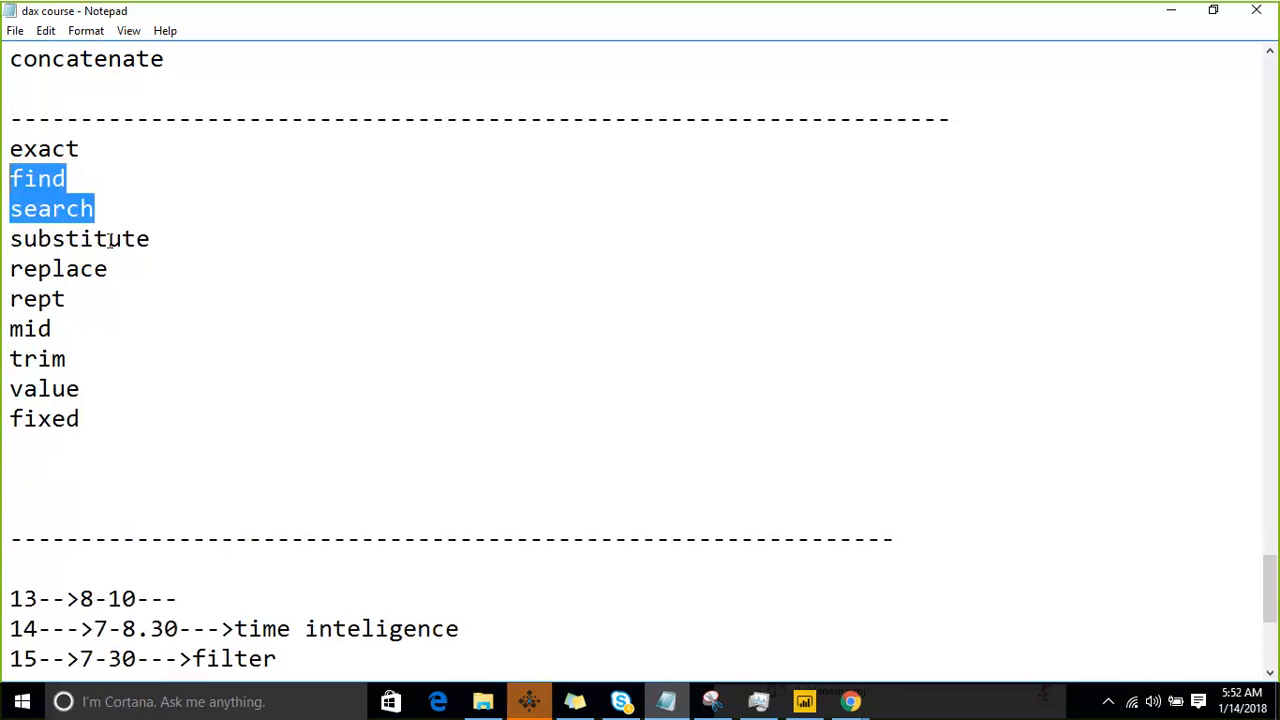
pyautogui.moveTo(123, 278); pyautogui.dragTo(10, 240)
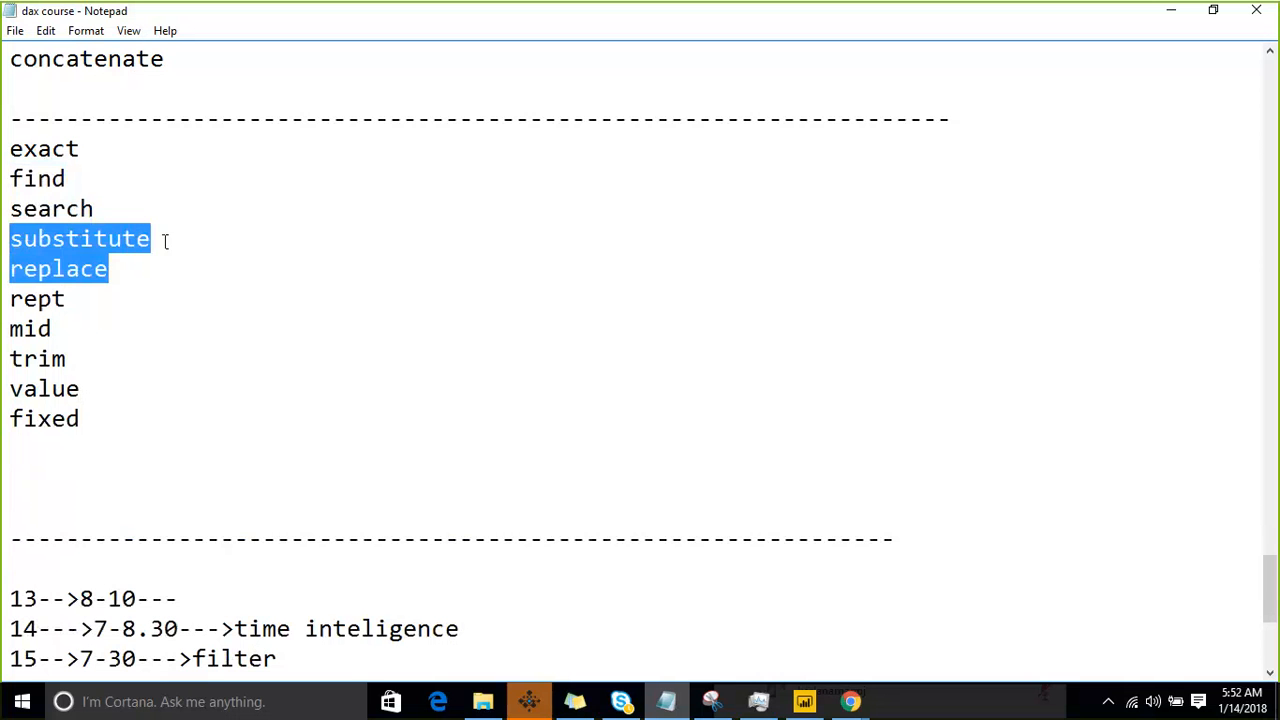
# - Highlight only "substitute" in the notes list and return to Power BI Desktop
pyautogui.click(269, 266)
pyautogui.moveTo(191, 243); pyautogui.dragTo(10, 240)
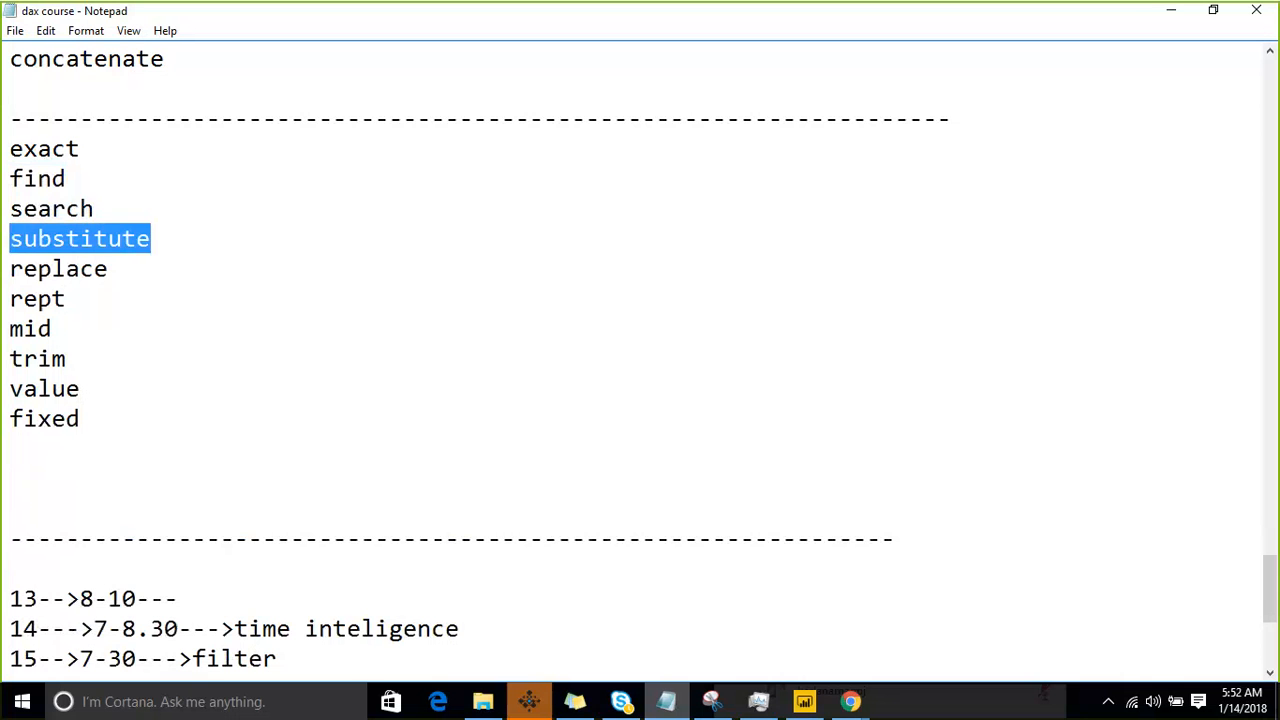
pyautogui.click(1168, 14)
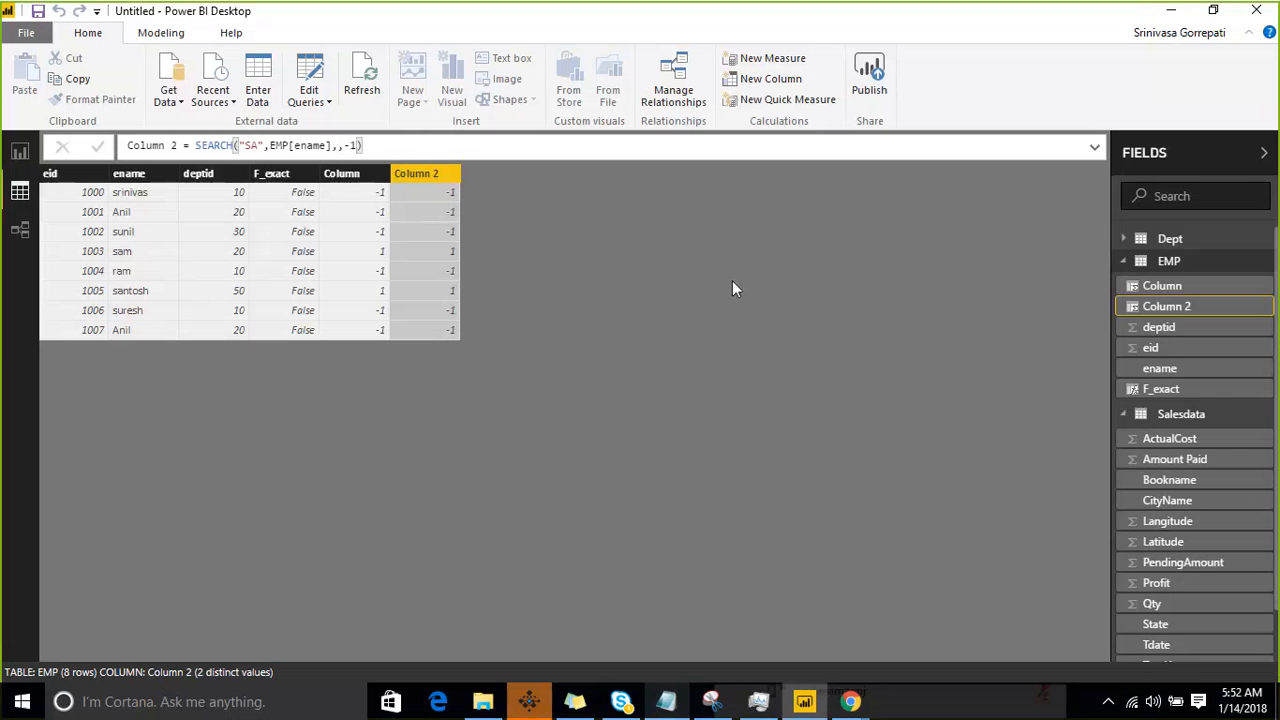
# - Add a new calculated column to the EMP table and begin its formula with the SUBSTITUTE function
pyautogui.click(1265, 264)
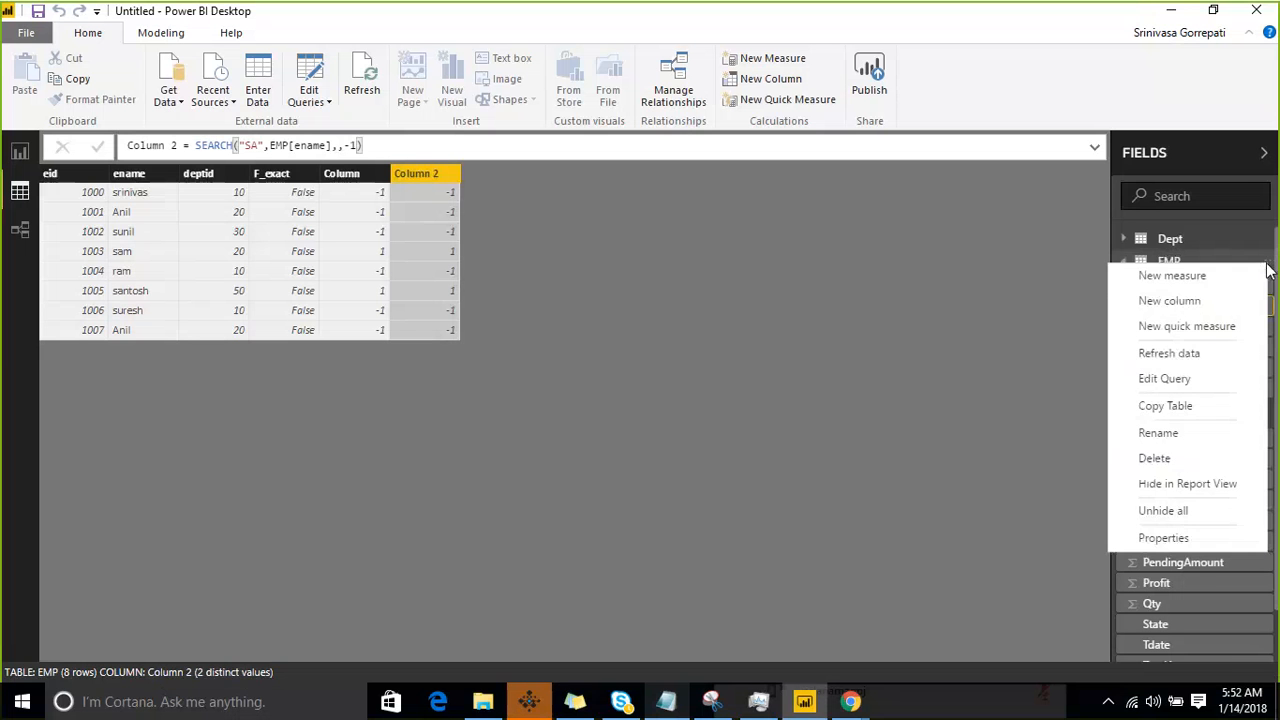
pyautogui.click(1193, 298)
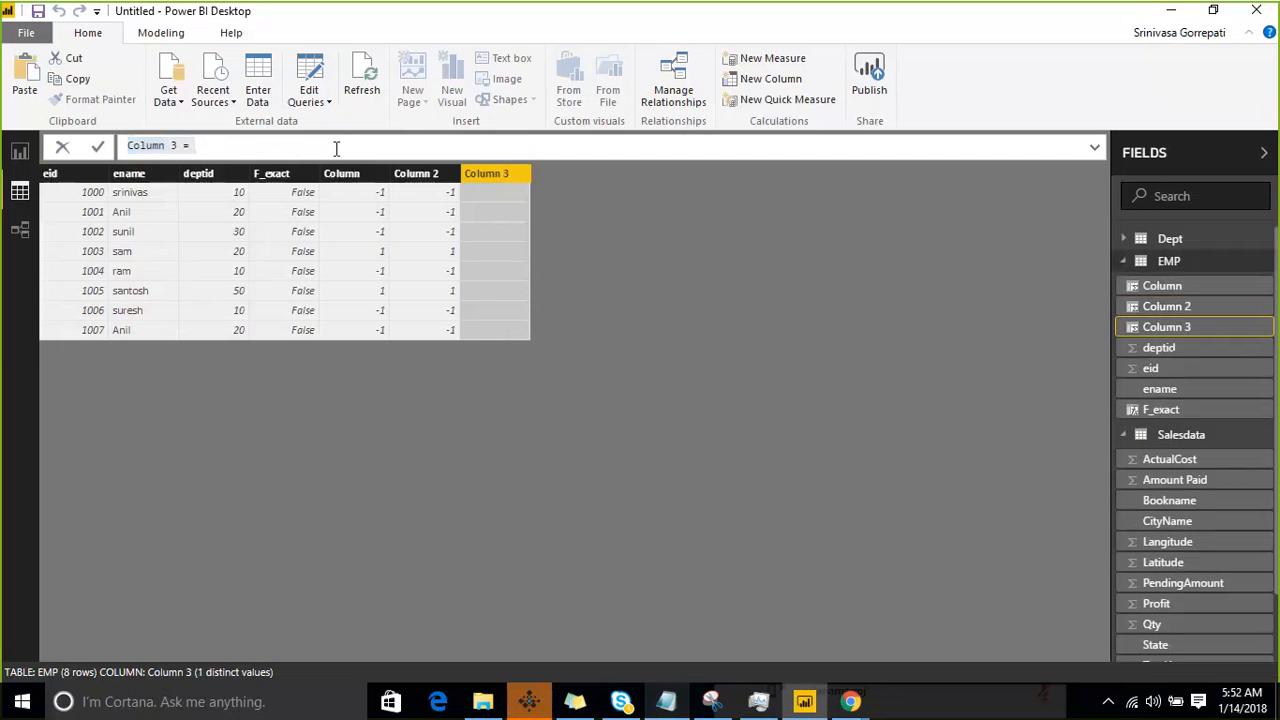
pyautogui.click(333, 149)
pyautogui.write('SUBSTITUTE(')
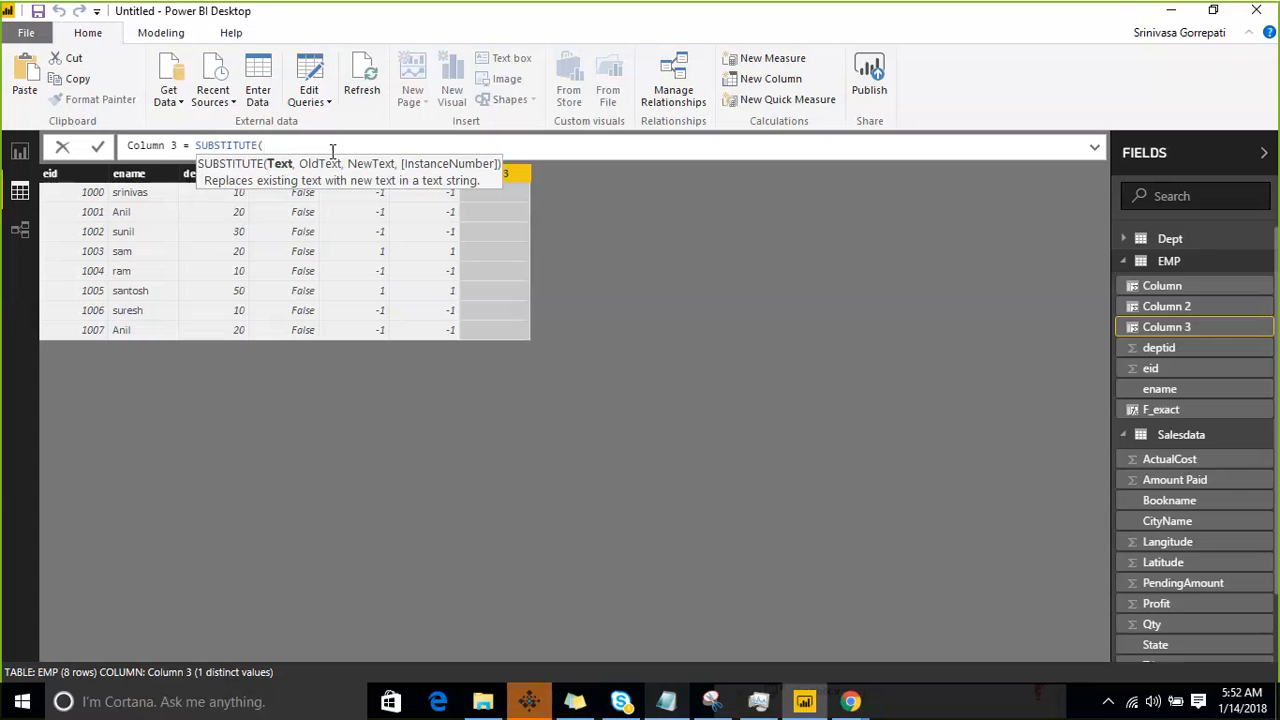
# - Complete the SUBSTITUTE formula so it replaces "SA" with "XY" in EMP[ename], and commit it
pyautogui.write('en')
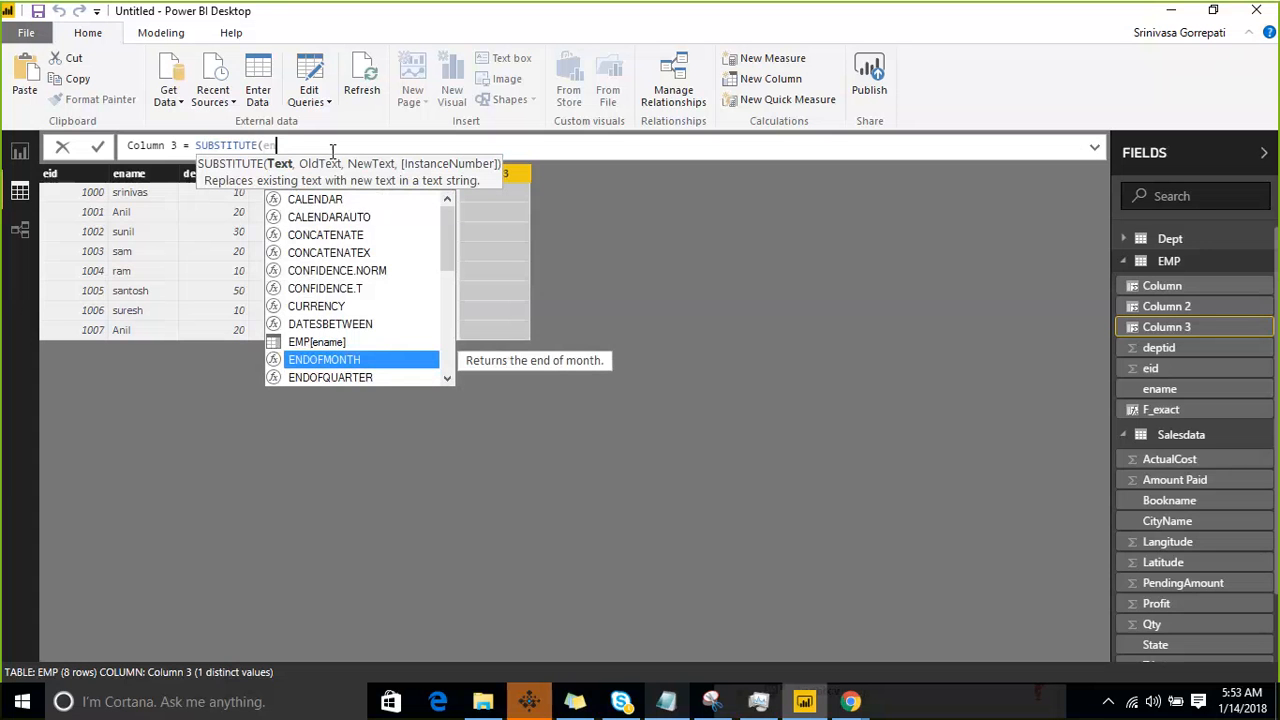
pyautogui.press('Up')
pyautogui.press('Tab')
pyautogui.write(',')
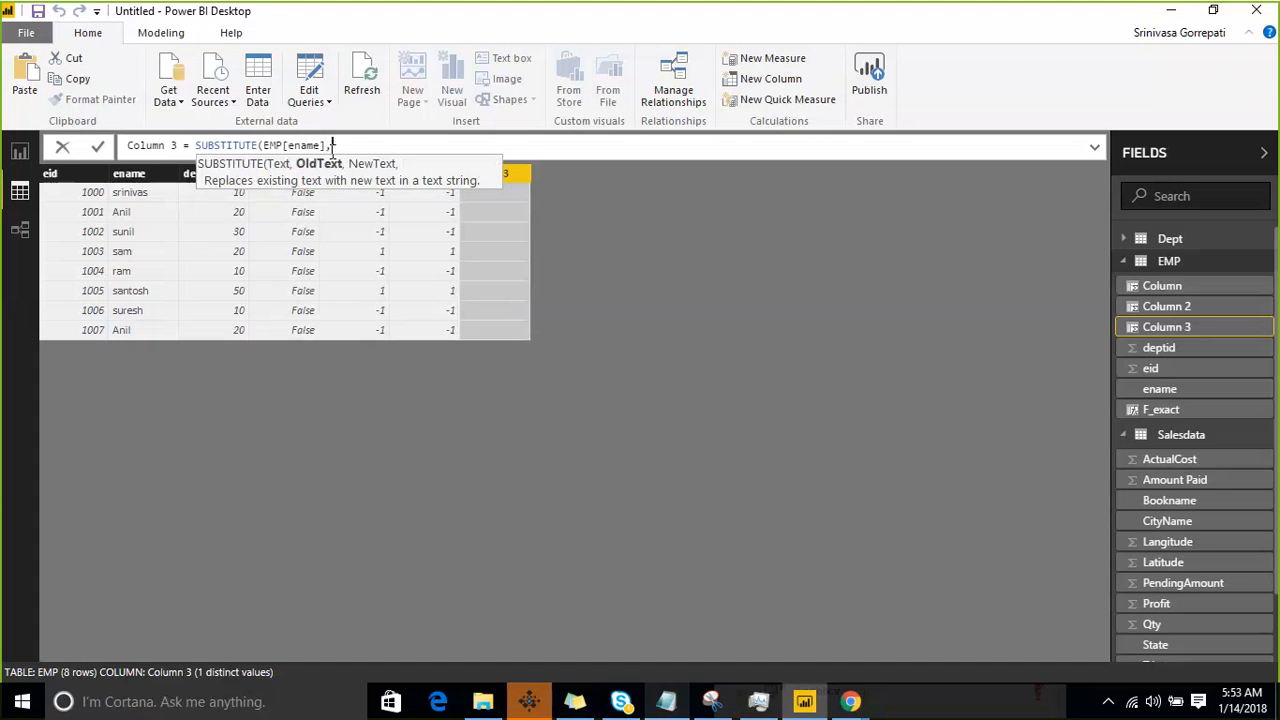
pyautogui.write('"SA",')
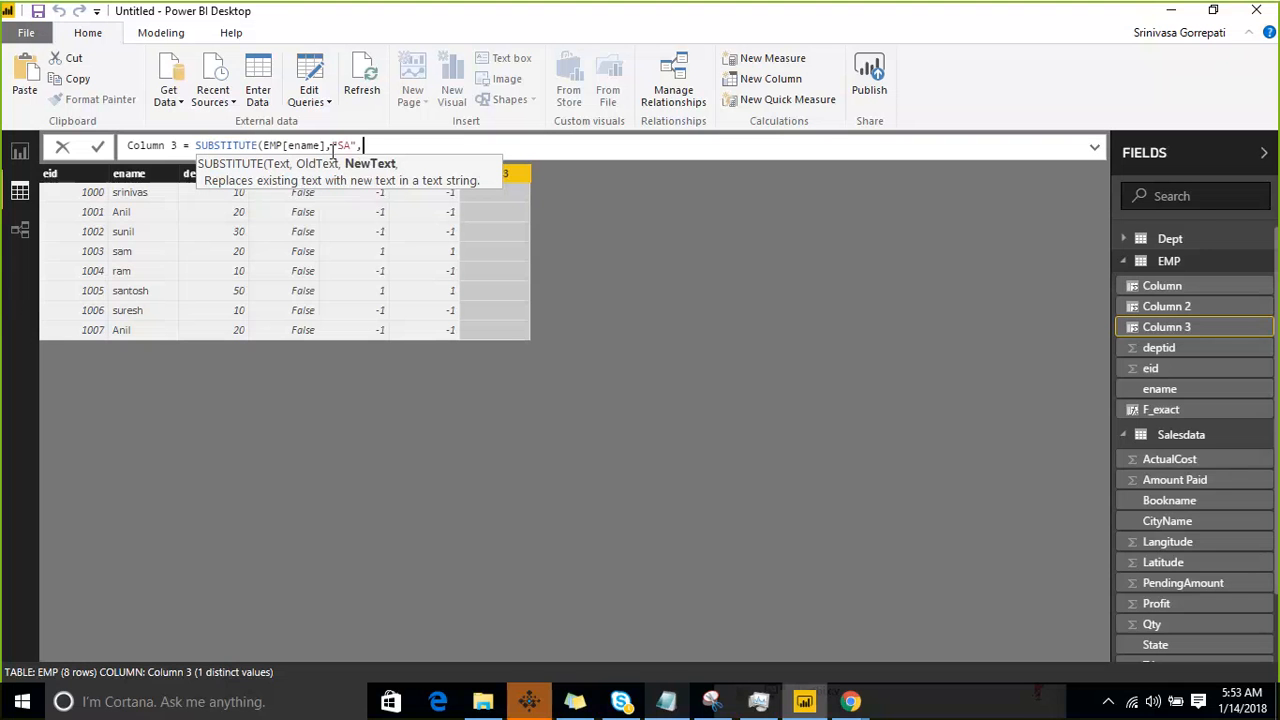
pyautogui.write('"XY",')
pyautogui.press('BackSpace')
pyautogui.write(')')
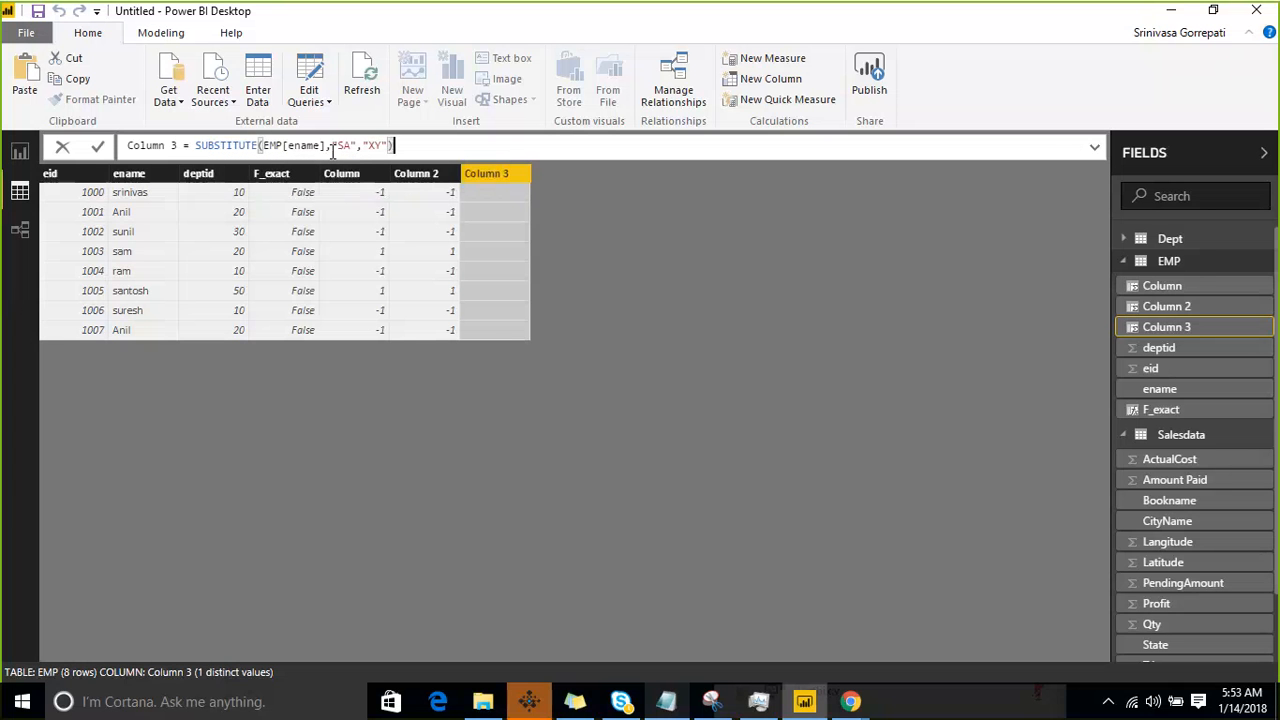
pyautogui.press('Return')
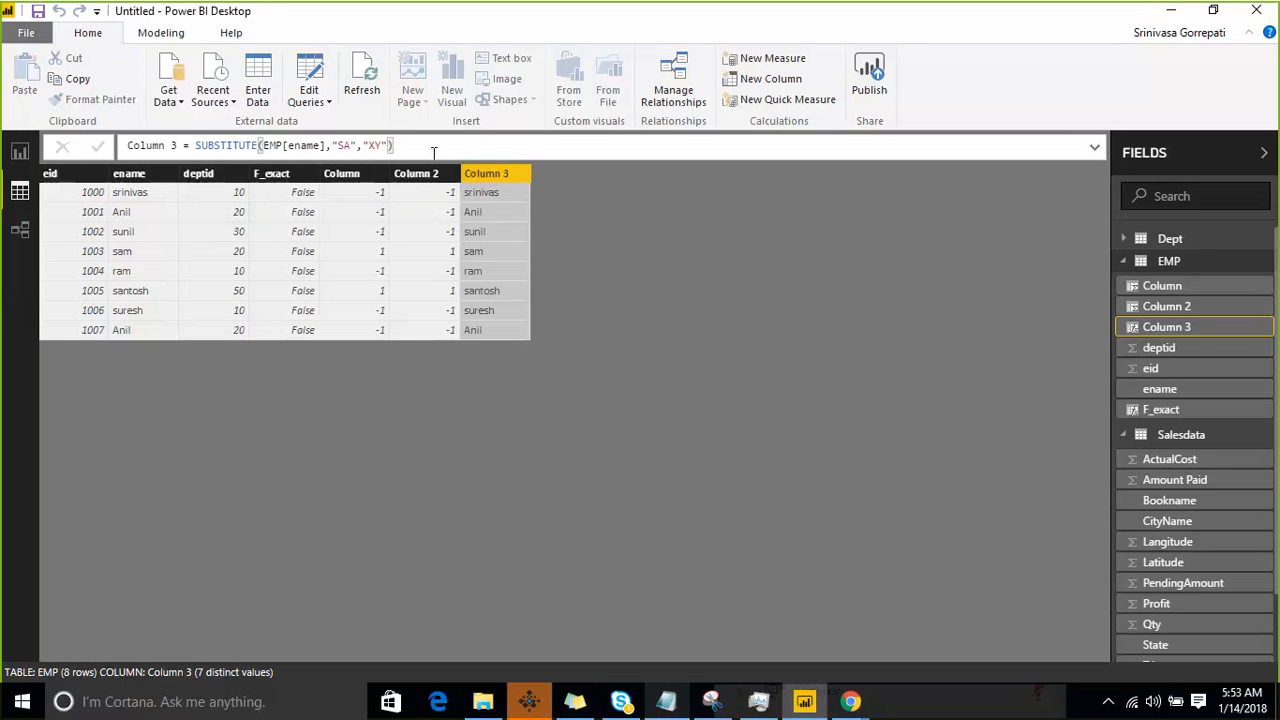
# - Remove all arguments from the Column 3 formula, leaving only "SUBSTITUTE("
pyautogui.click(433, 151)
pyautogui.press('BackSpace')
pyautogui.press('BackSpace')
pyautogui.press('BackSpace')
pyautogui.press('BackSpace')
pyautogui.press('BackSpace')
pyautogui.press('BackSpace')
pyautogui.press('BackSpace')
pyautogui.press('BackSpace')
pyautogui.press('BackSpace')
pyautogui.press('BackSpace')
pyautogui.press('BackSpace')
pyautogui.press('BackSpace')
pyautogui.press('BackSpace')
pyautogui.press('BackSpace')
pyautogui.press('BackSpace')
pyautogui.press('BackSpace')
pyautogui.press('BackSpace')
pyautogui.press('BackSpace')
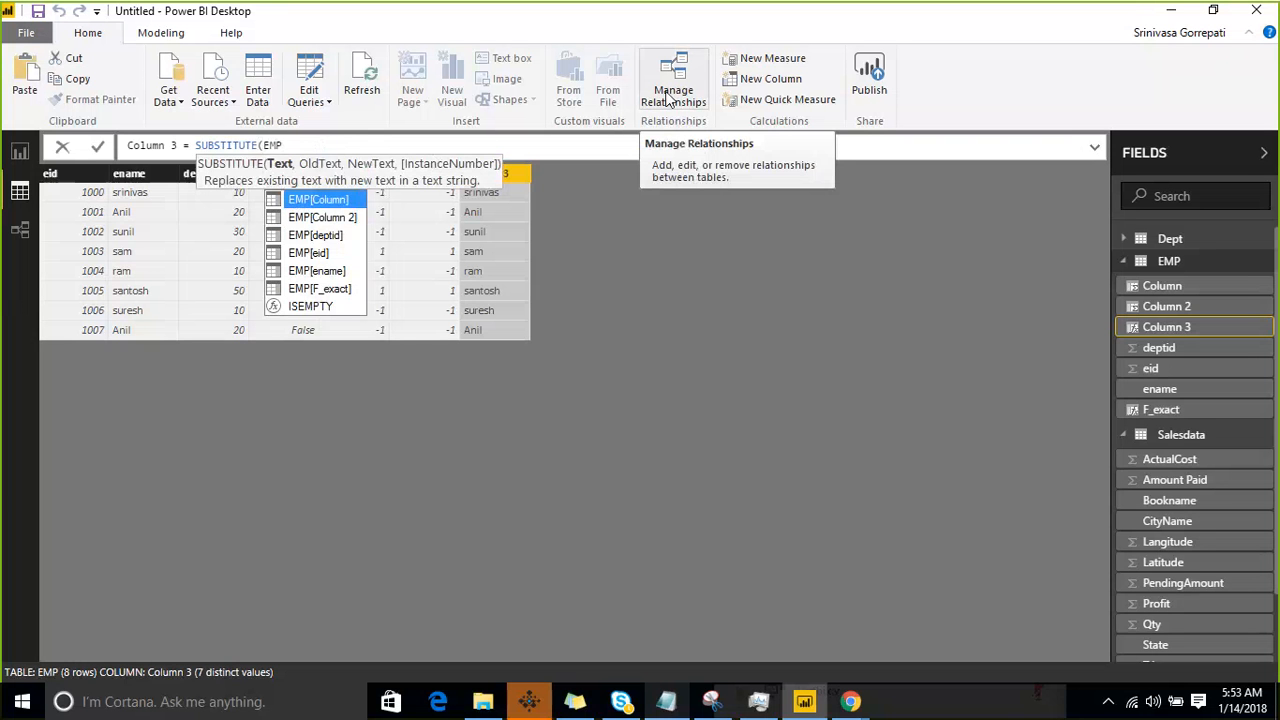
pyautogui.press('BackSpace')
pyautogui.press('BackSpace')
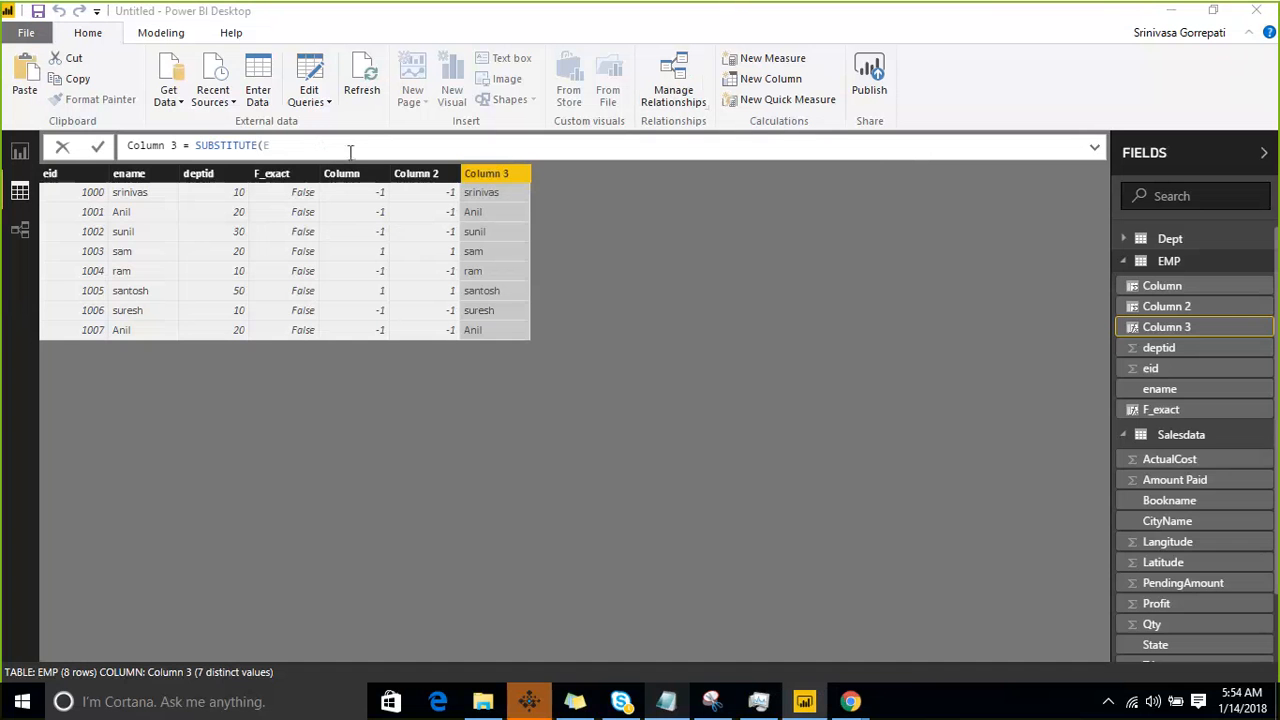
pyautogui.click(391, 148)
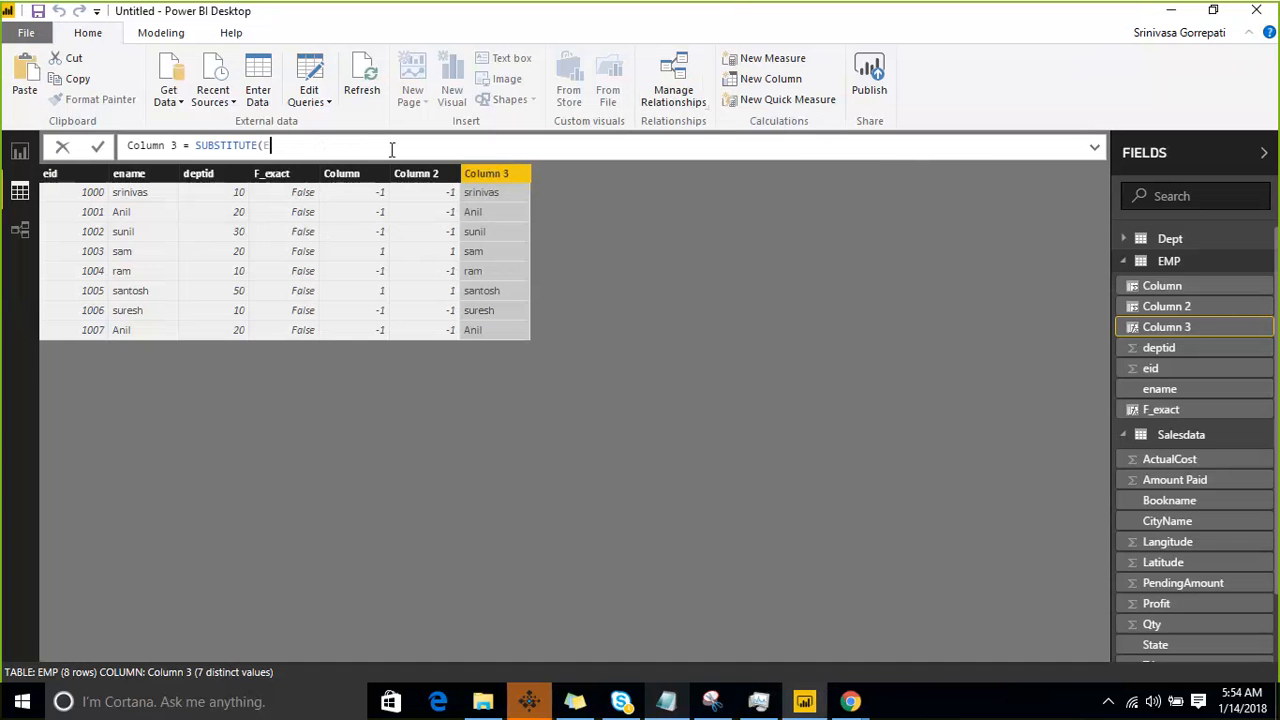
pyautogui.press('BackSpace')
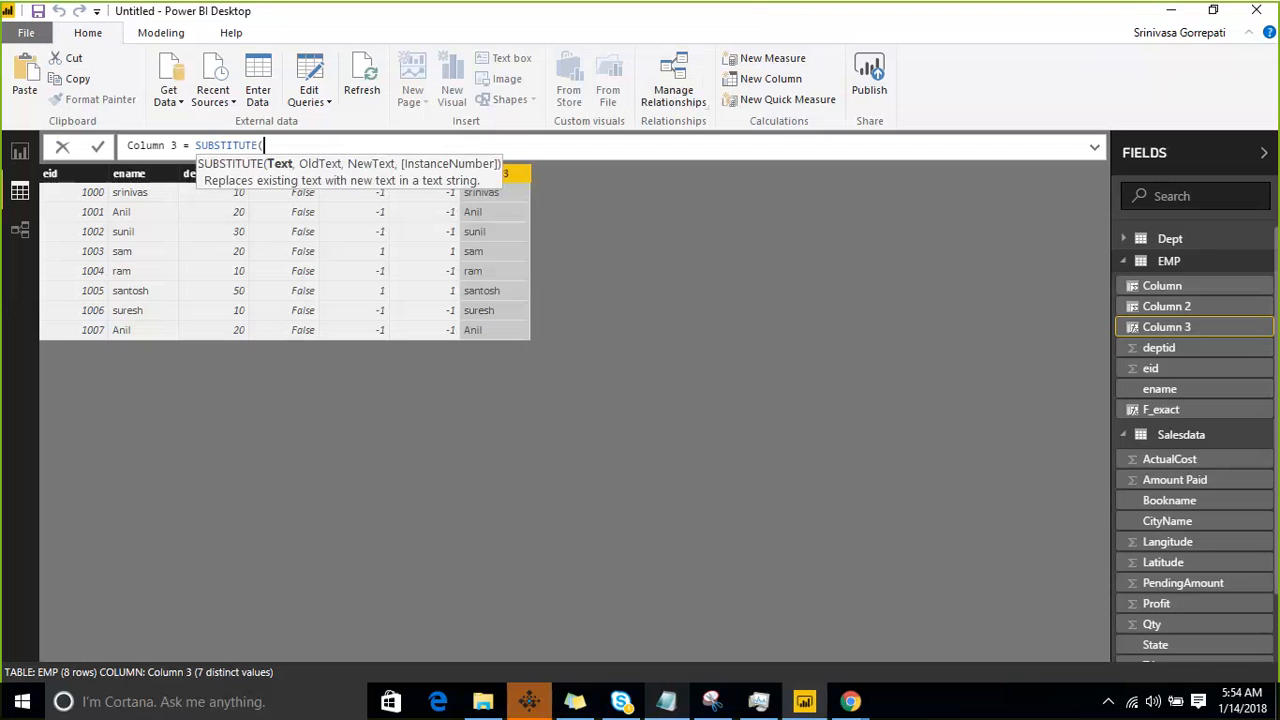
# - Annotate the screen over the EMP table with green freehand strokes and arrows, and clear the markings
pyautogui.click(475, 275)
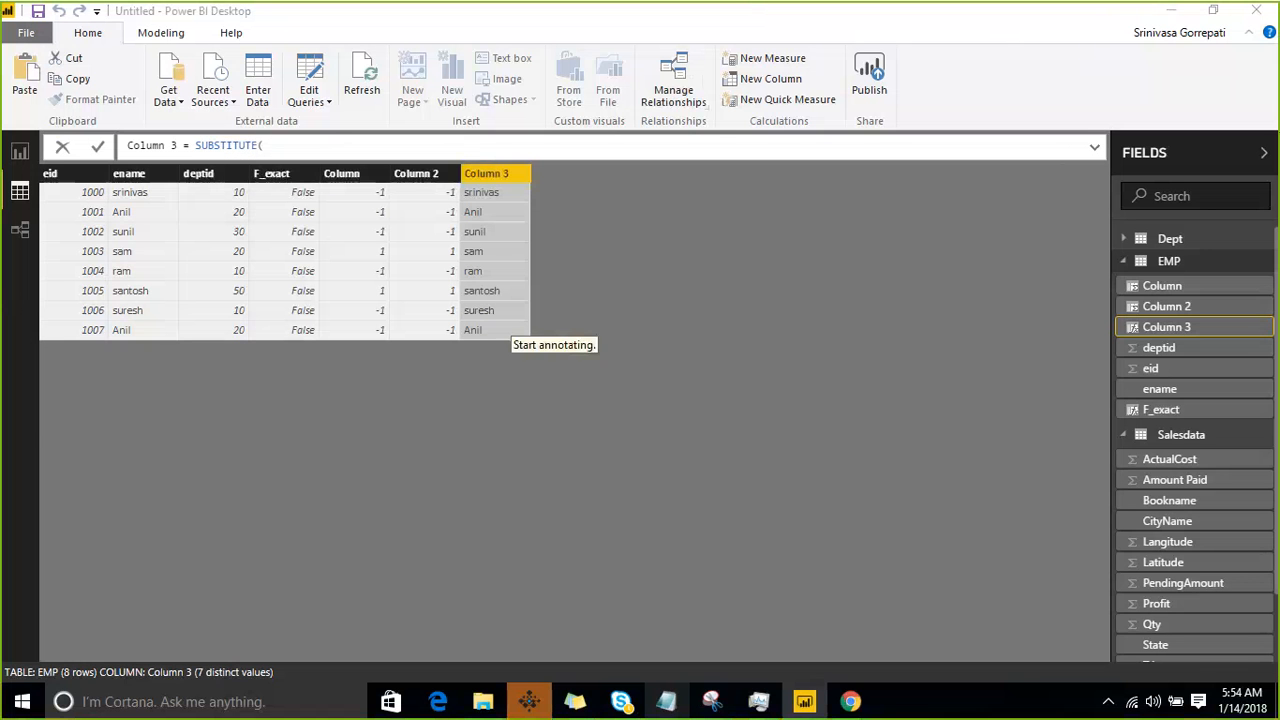
pyautogui.moveTo(114, 371)
pyautogui.mouseDown()
pyautogui.moveTo(152, 333)
pyautogui.moveTo(100, 384)
pyautogui.moveTo(73, 345)
pyautogui.mouseUp()
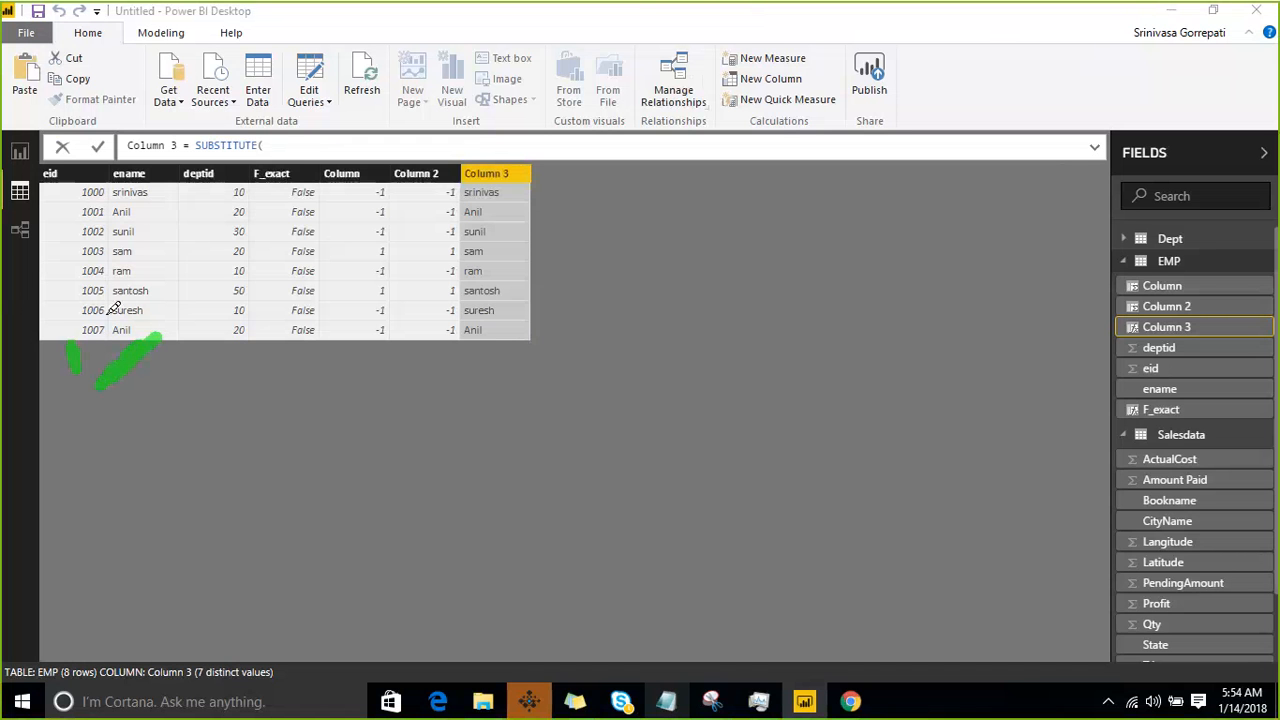
pyautogui.moveTo(133, 279); pyautogui.dragTo(134, 292)
pyautogui.moveTo(232, 214)
pyautogui.mouseDown()
pyautogui.moveTo(488, 40)
pyautogui.moveTo(575, 2)
pyautogui.mouseUp()
pyautogui.moveTo(209, 149); pyautogui.dragTo(212, 160)
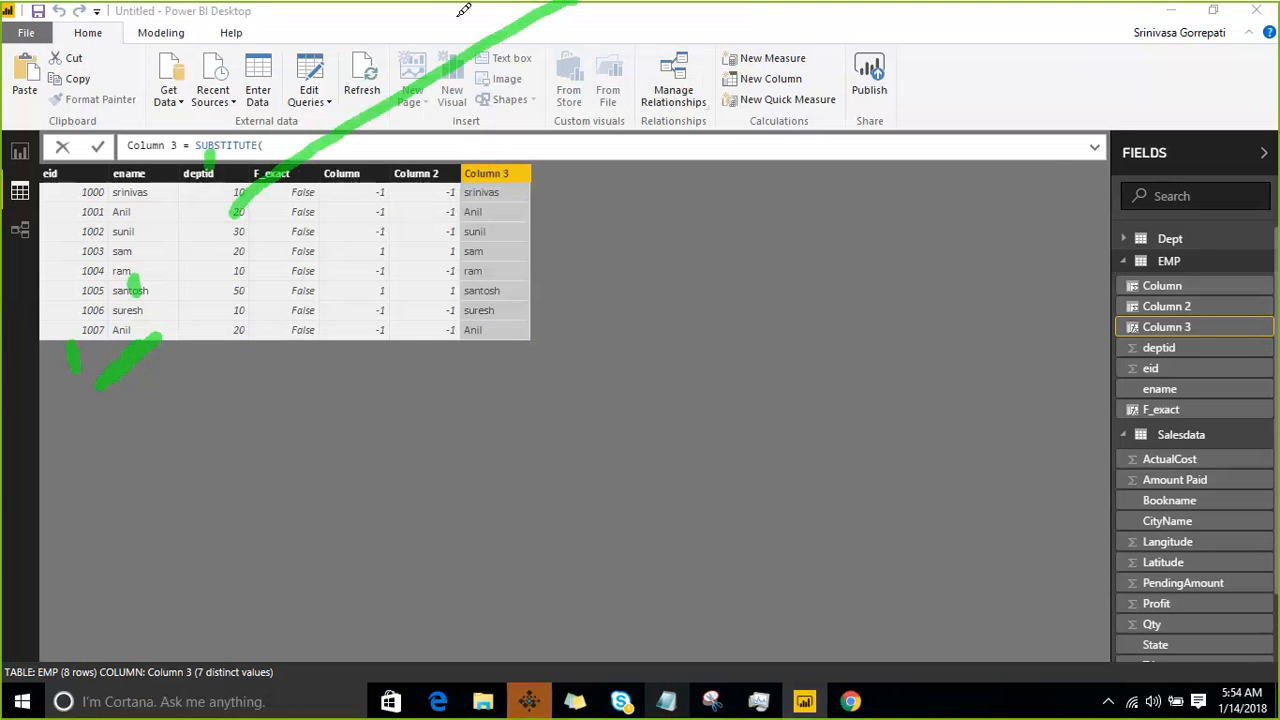
pyautogui.moveTo(466, 3); pyautogui.dragTo(460, 28)
pyautogui.moveTo(140, 380); pyautogui.dragTo(172, 455)
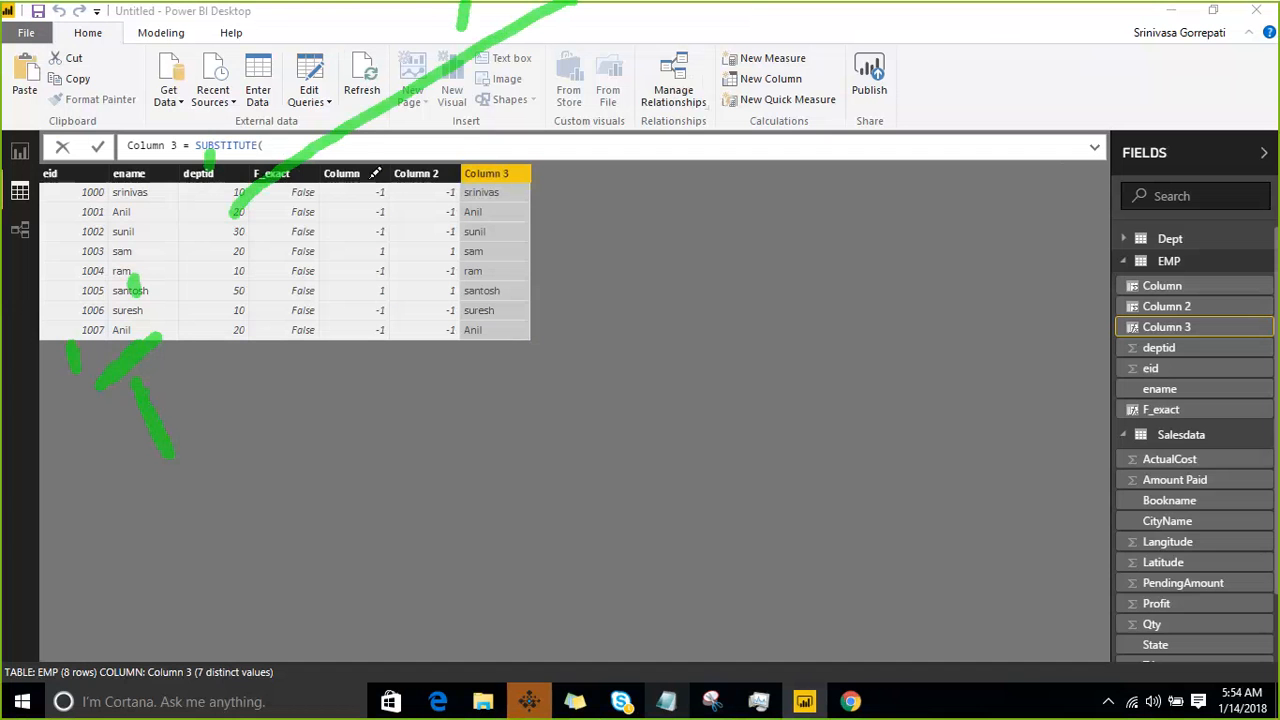
pyautogui.moveTo(370, 160); pyautogui.dragTo(393, 298)
pyautogui.moveTo(383, 347); pyautogui.dragTo(203, 464)
pyautogui.moveTo(219, 418); pyautogui.dragTo(216, 464)
pyautogui.moveTo(245, 480); pyautogui.dragTo(253, 535)
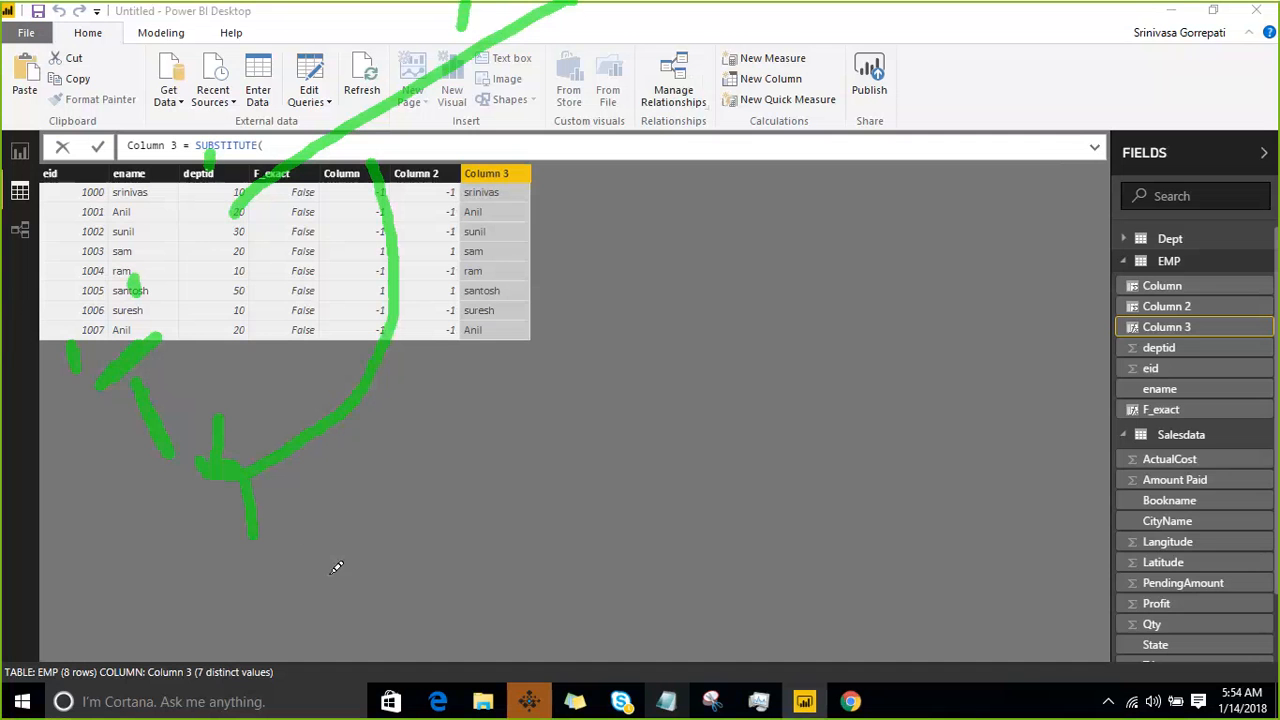
pyautogui.moveTo(336, 537); pyautogui.dragTo(341, 558)
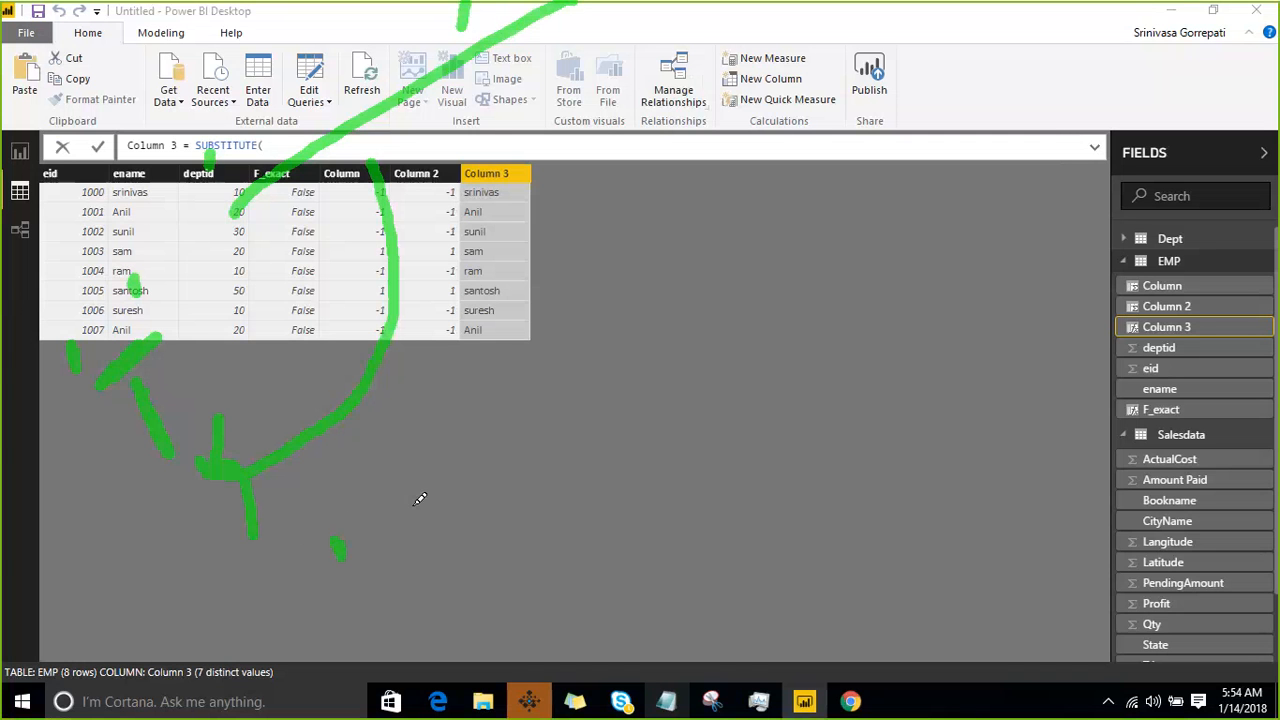
pyautogui.moveTo(444, 490); pyautogui.dragTo(446, 467)
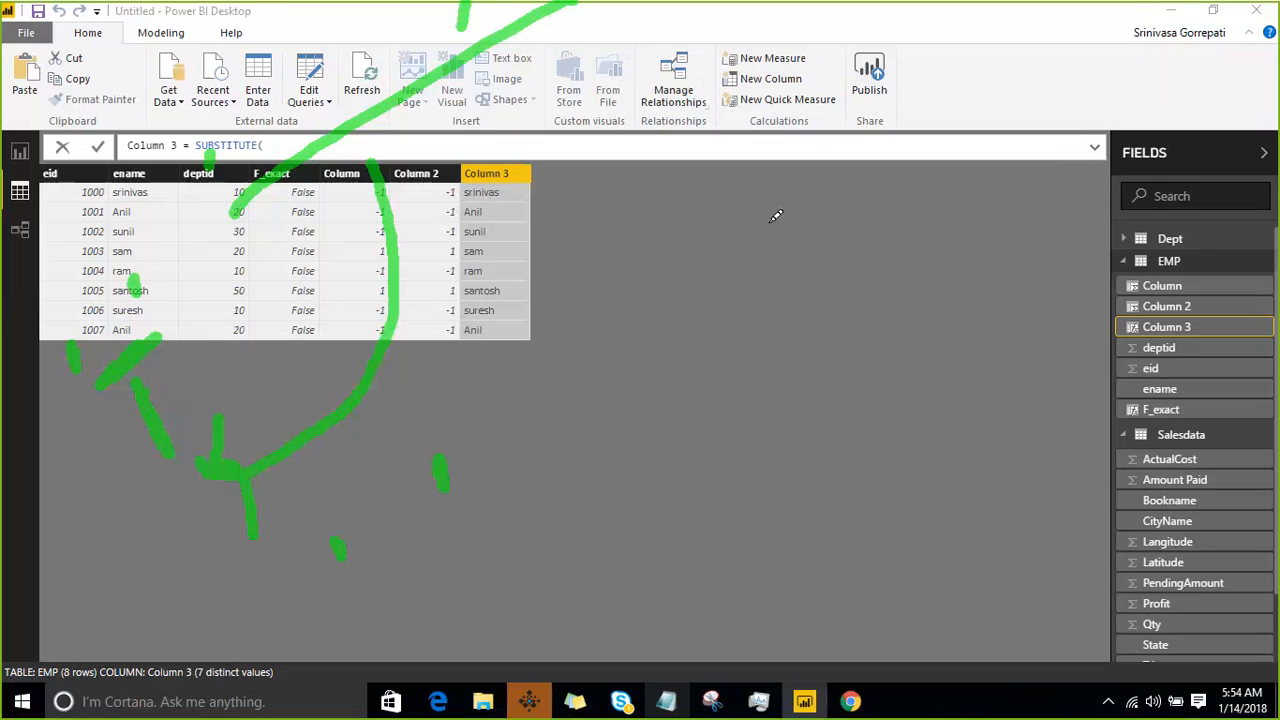
pyautogui.moveTo(805, 182)
pyautogui.mouseDown()
pyautogui.moveTo(702, 185)
pyautogui.moveTo(477, 436)
pyautogui.moveTo(436, 552)
pyautogui.mouseUp()
pyautogui.moveTo(410, 498); pyautogui.dragTo(433, 568)
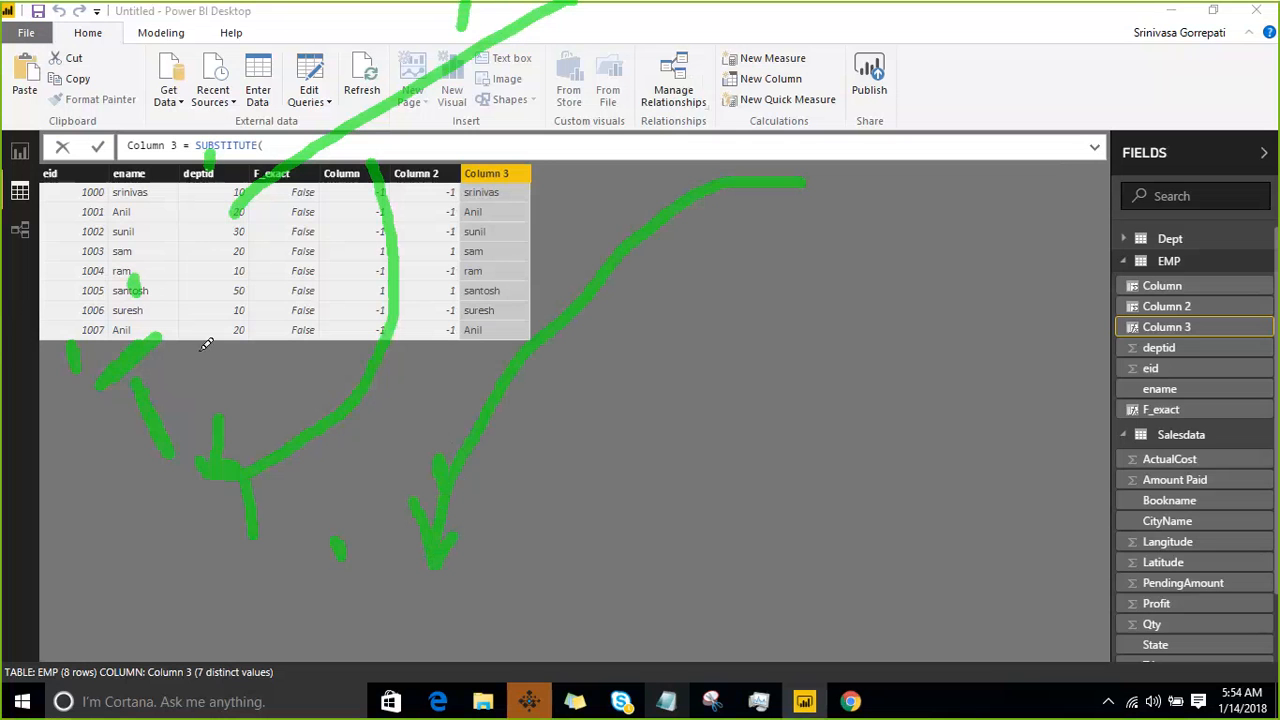
pyautogui.moveTo(166, 336); pyautogui.dragTo(176, 286)
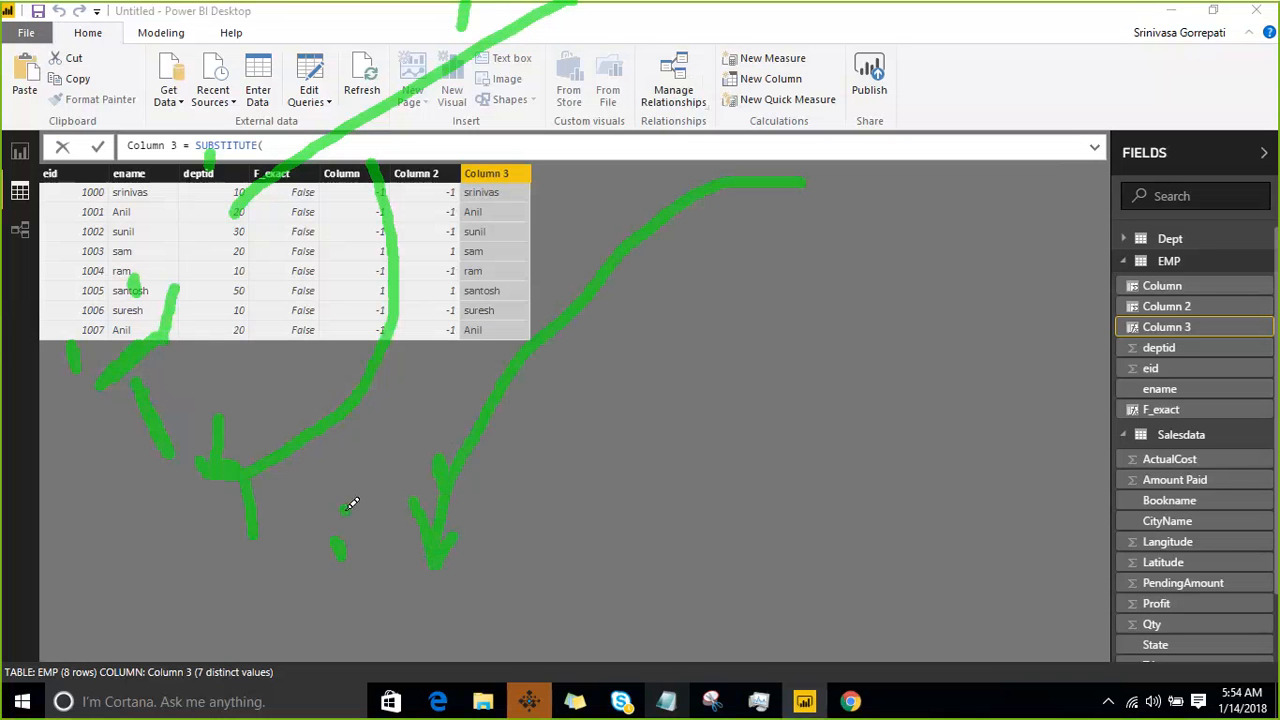
pyautogui.moveTo(349, 512); pyautogui.dragTo(349, 440)
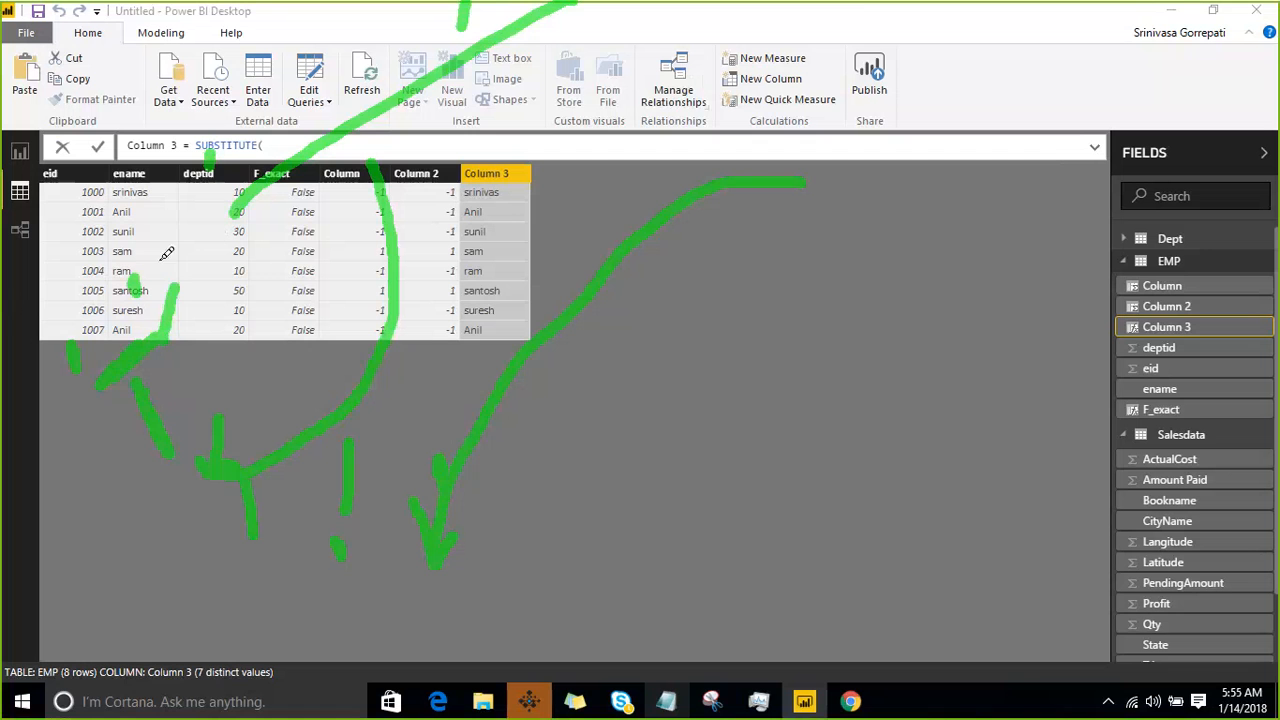
pyautogui.press('Escape')
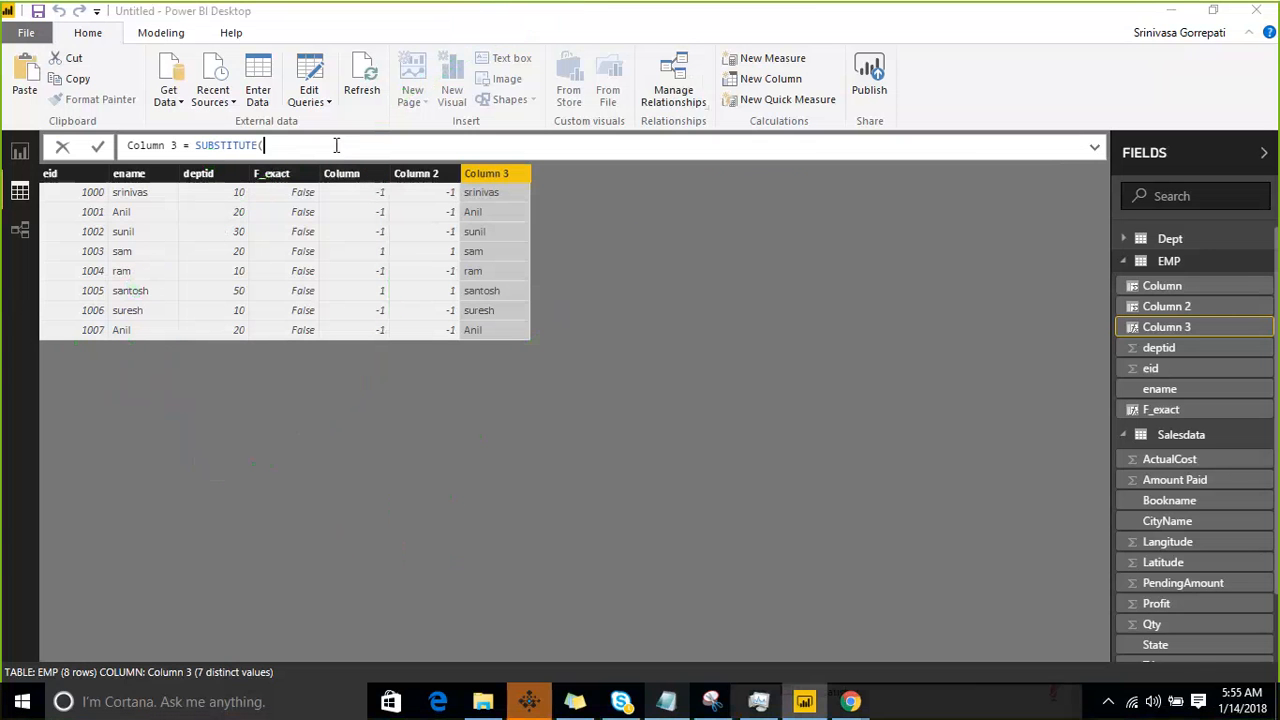
pyautogui.click(334, 145)
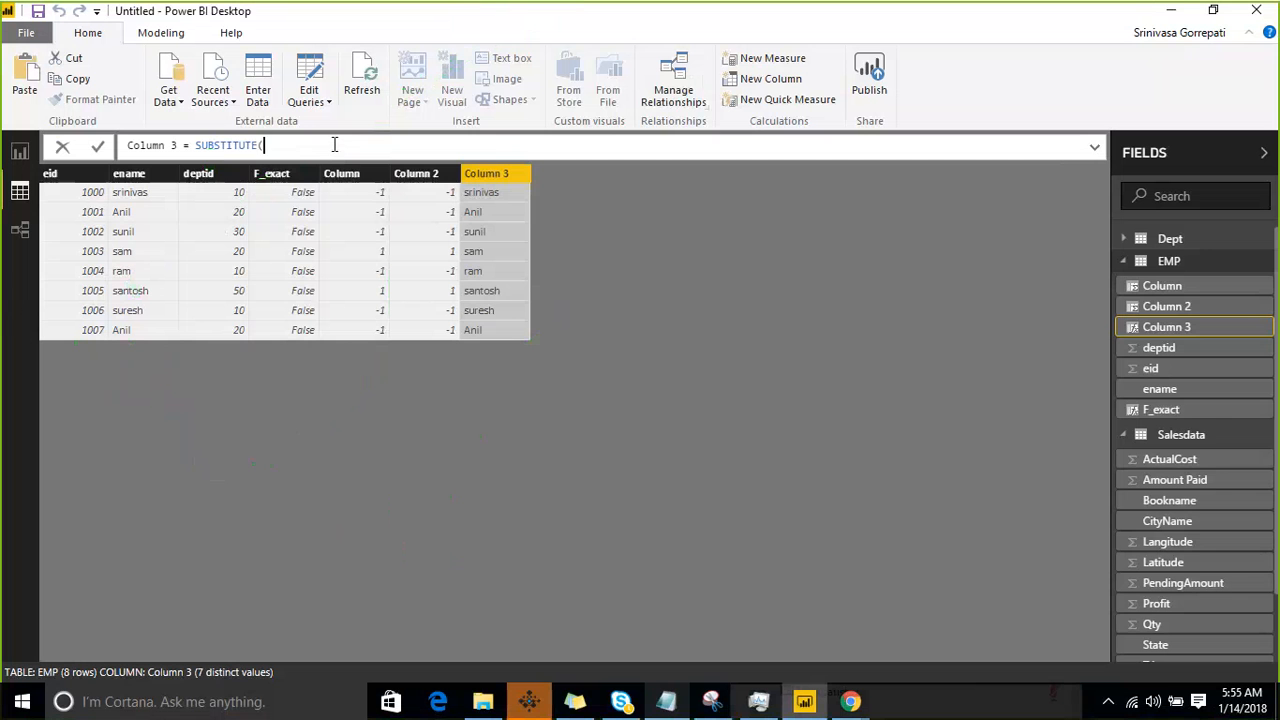
pyautogui.press('BackSpace')
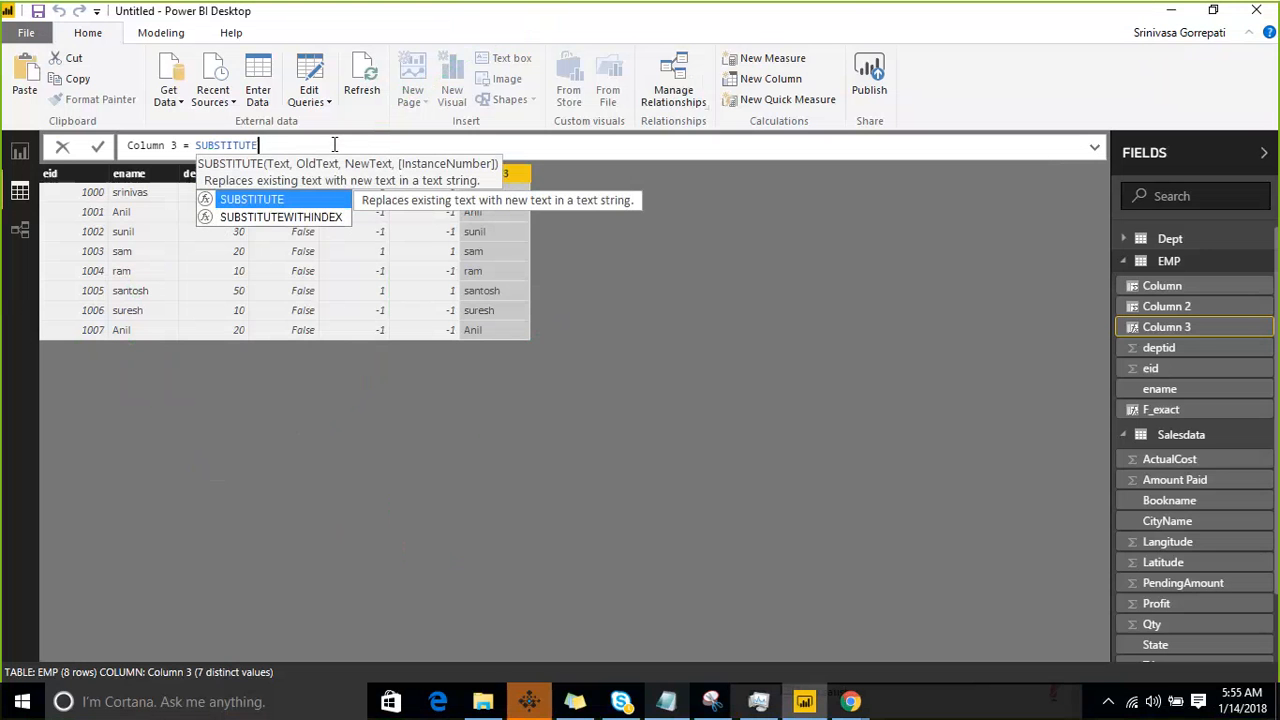
pyautogui.write('(')
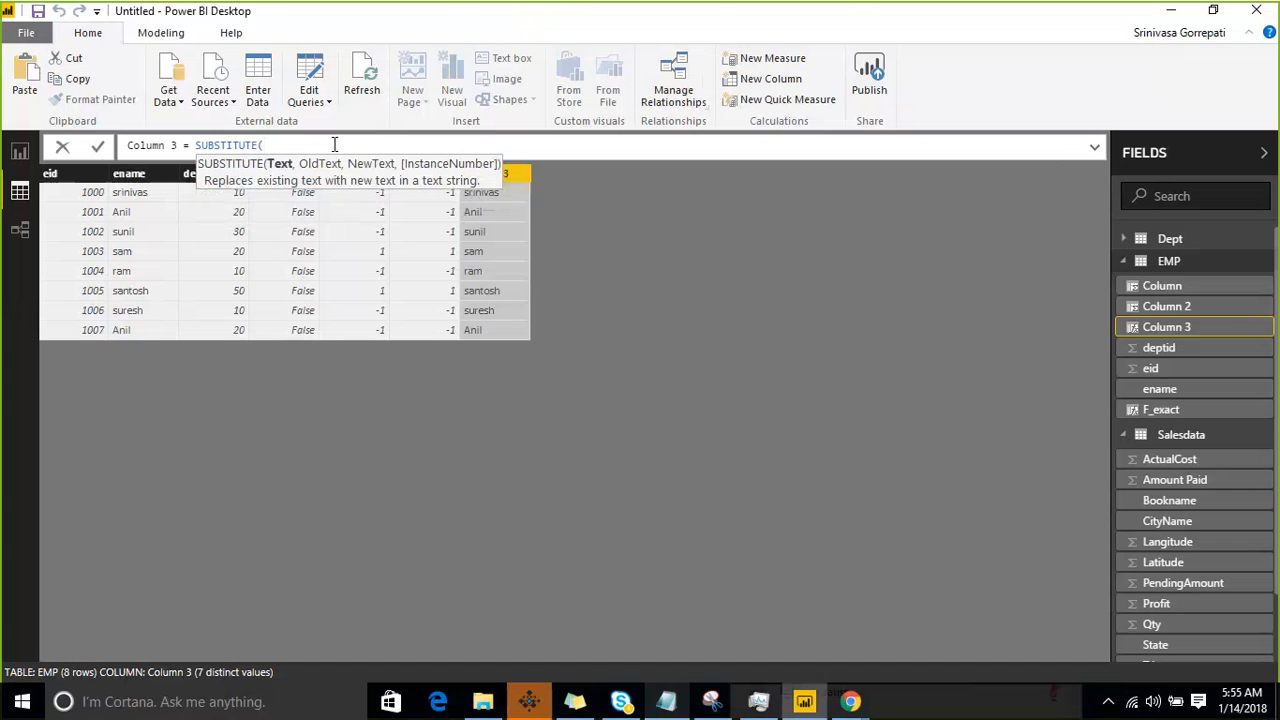
pyautogui.write('t')
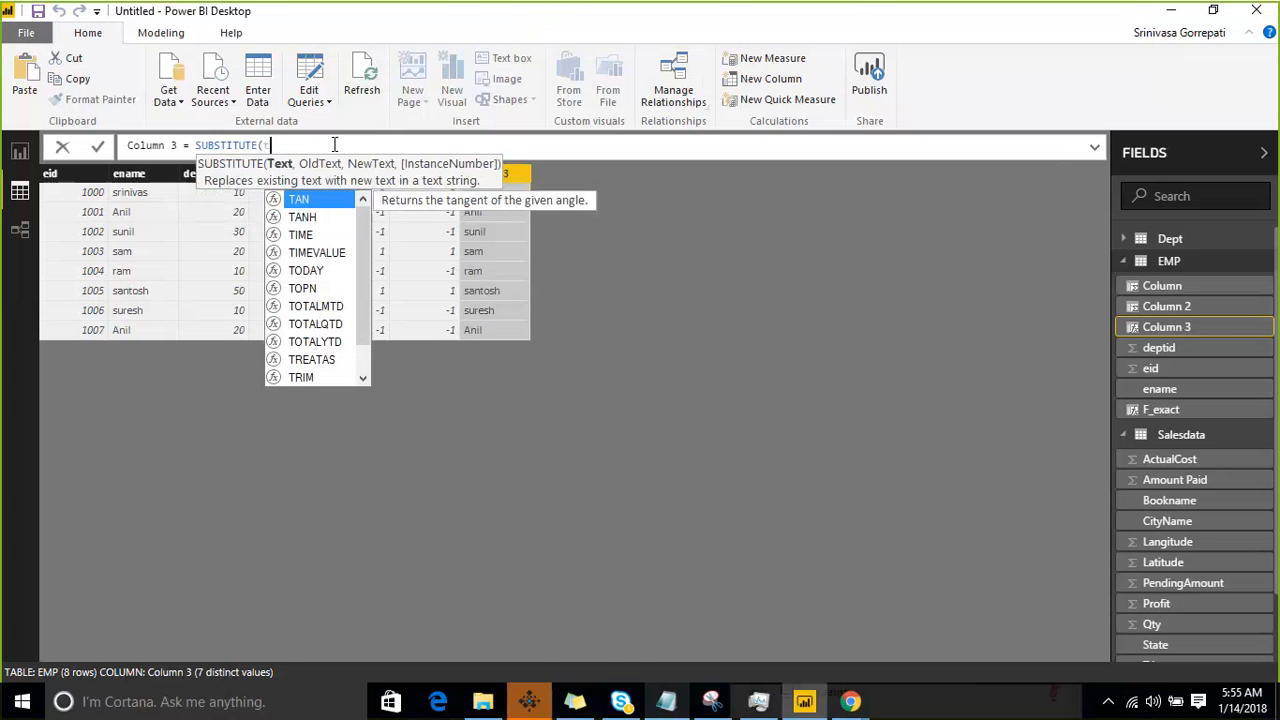
pyautogui.write('en')
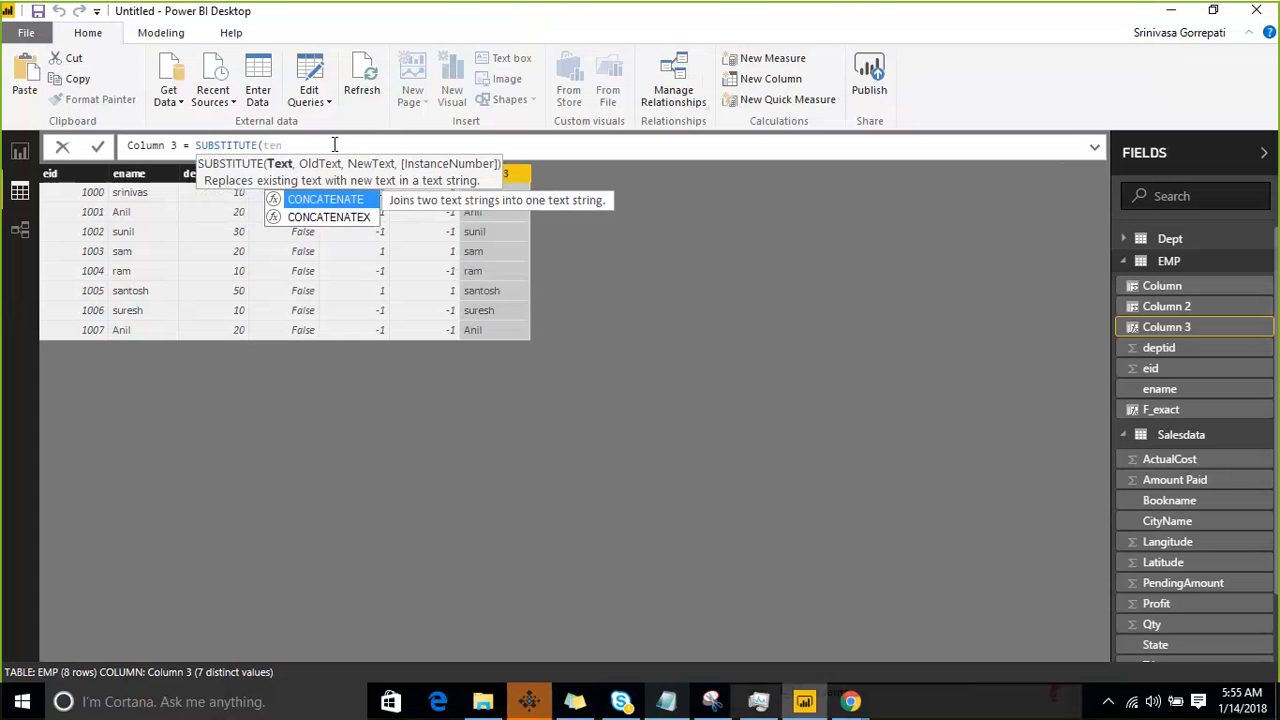
pyautogui.press('BackSpace')
pyautogui.write('n')
pyautogui.press('BackSpace')
pyautogui.press('BackSpace')
pyautogui.press('BackSpace')
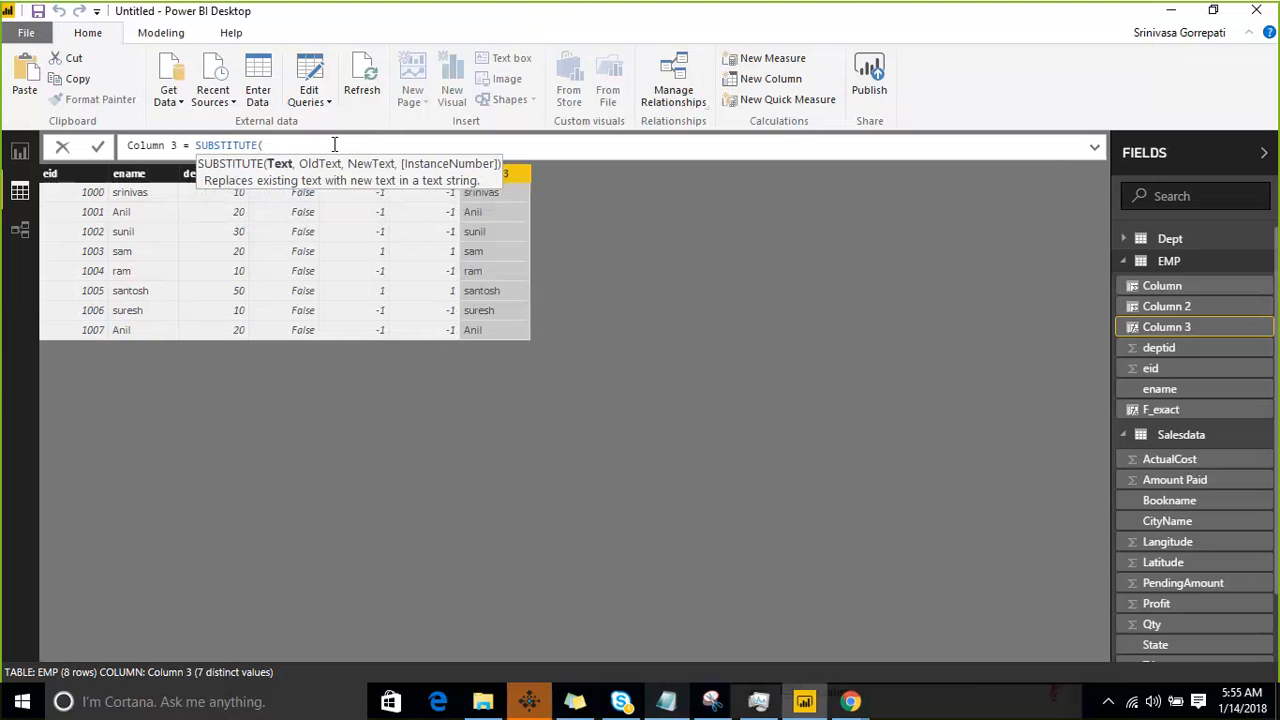
# - Complete the SUBSTITUTE formula so it replaces the employee name from the table's second row with "XYZ" in EMP[ename], and commit it
pyautogui.write('en')
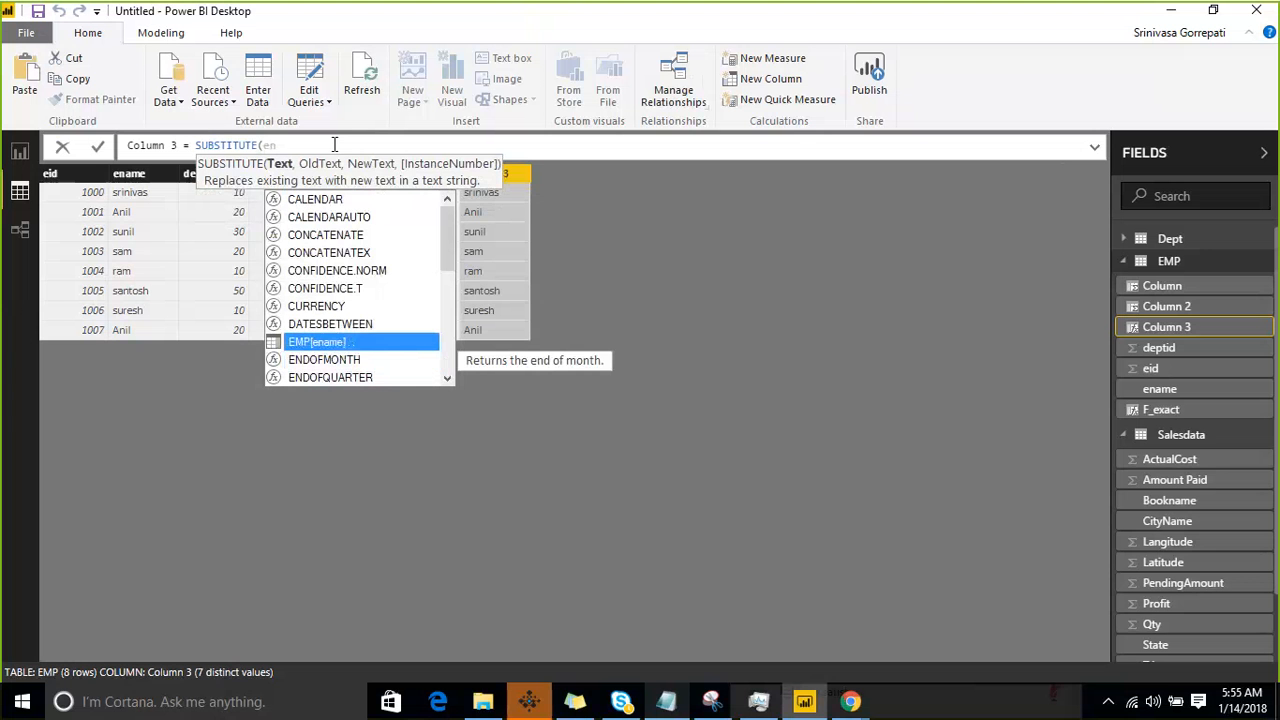
pyautogui.press('Tab')
pyautogui.write(',')
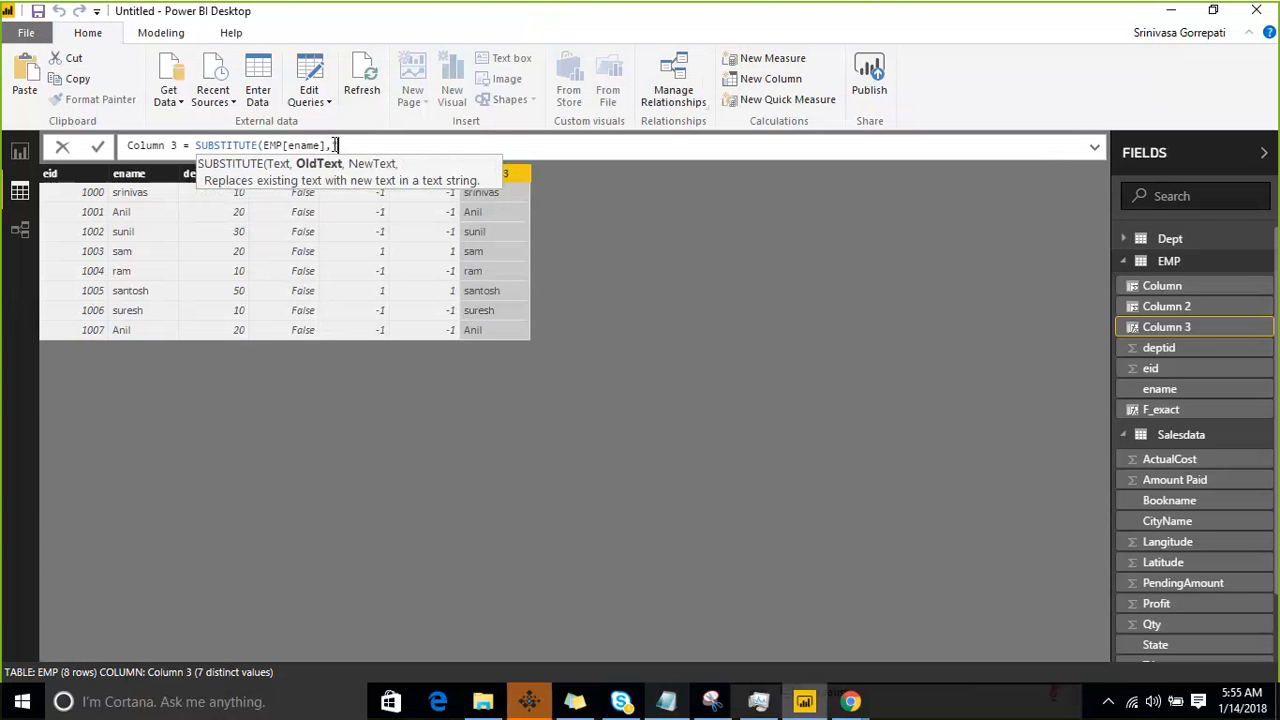
pyautogui.write('"Anil",')
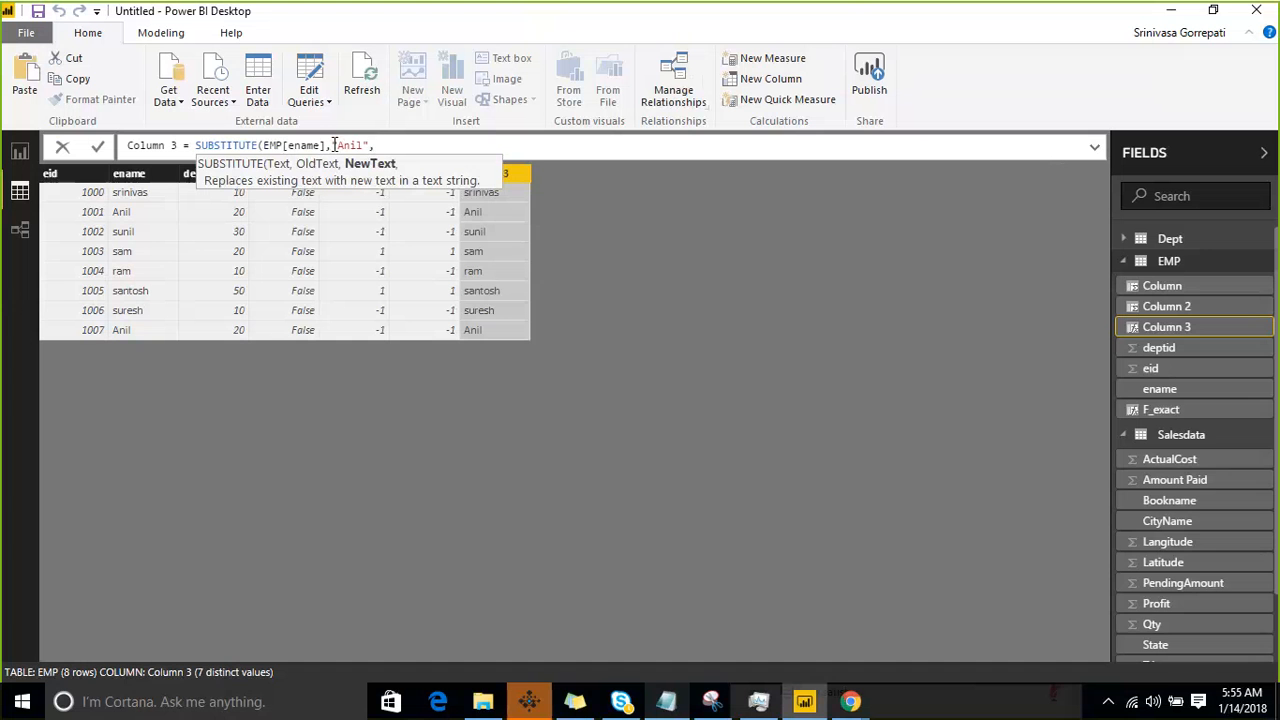
pyautogui.write('","XYZ')
pyautogui.press('Right')
pyautogui.write(')')
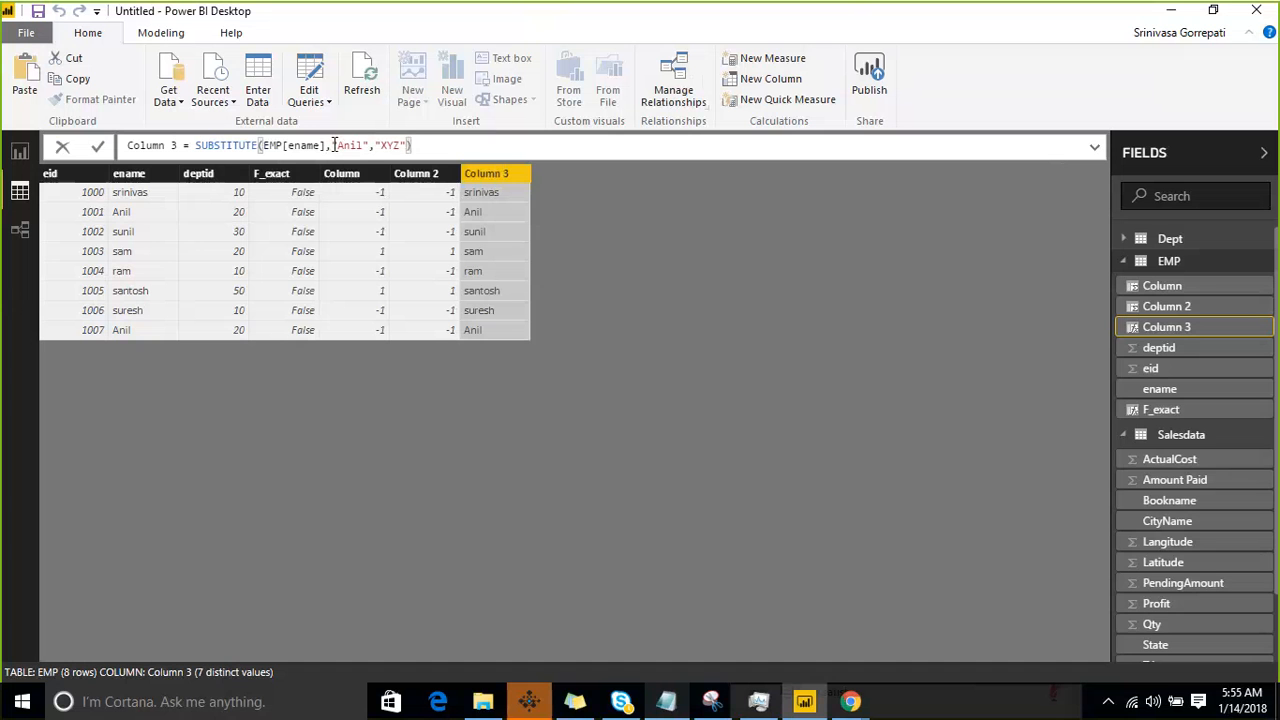
pyautogui.press('Return')
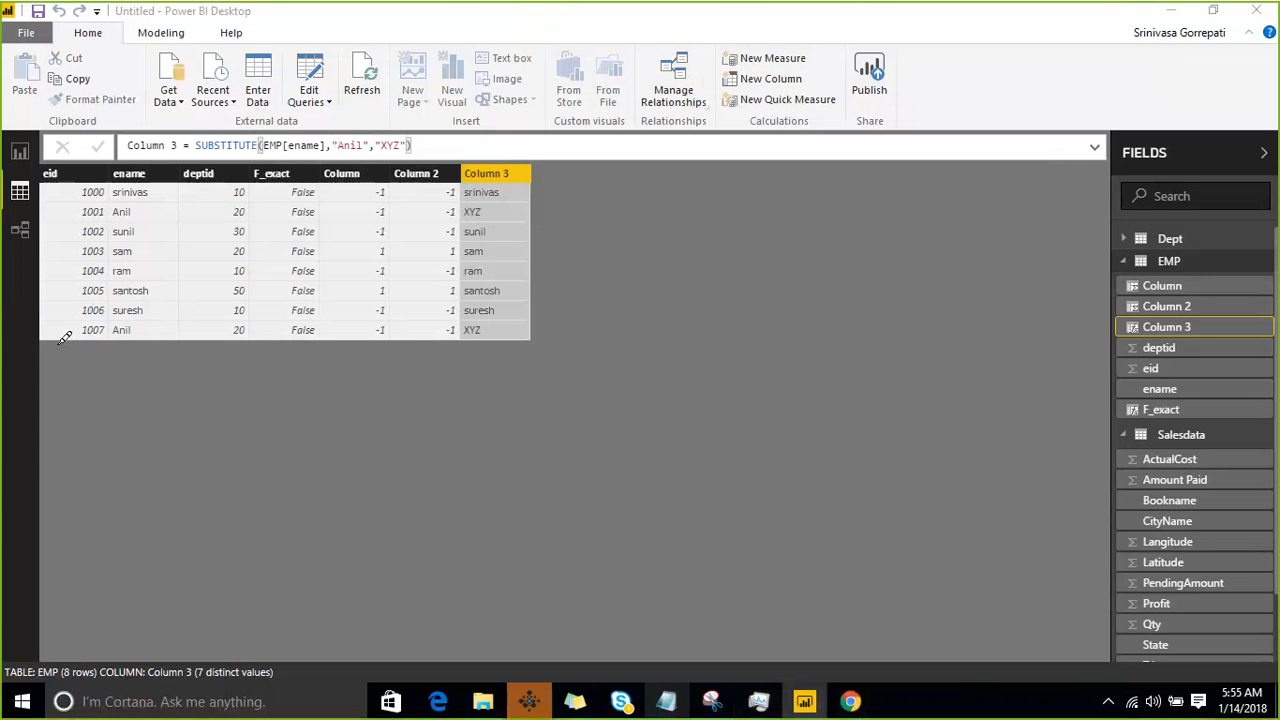
# - Mark the two matching names in ename and their replacements in Column 3 in green, clear the marks and return to the formula's old-text argument
pyautogui.moveTo(106, 340); pyautogui.dragTo(134, 330)
pyautogui.moveTo(450, 350); pyautogui.dragTo(493, 322)
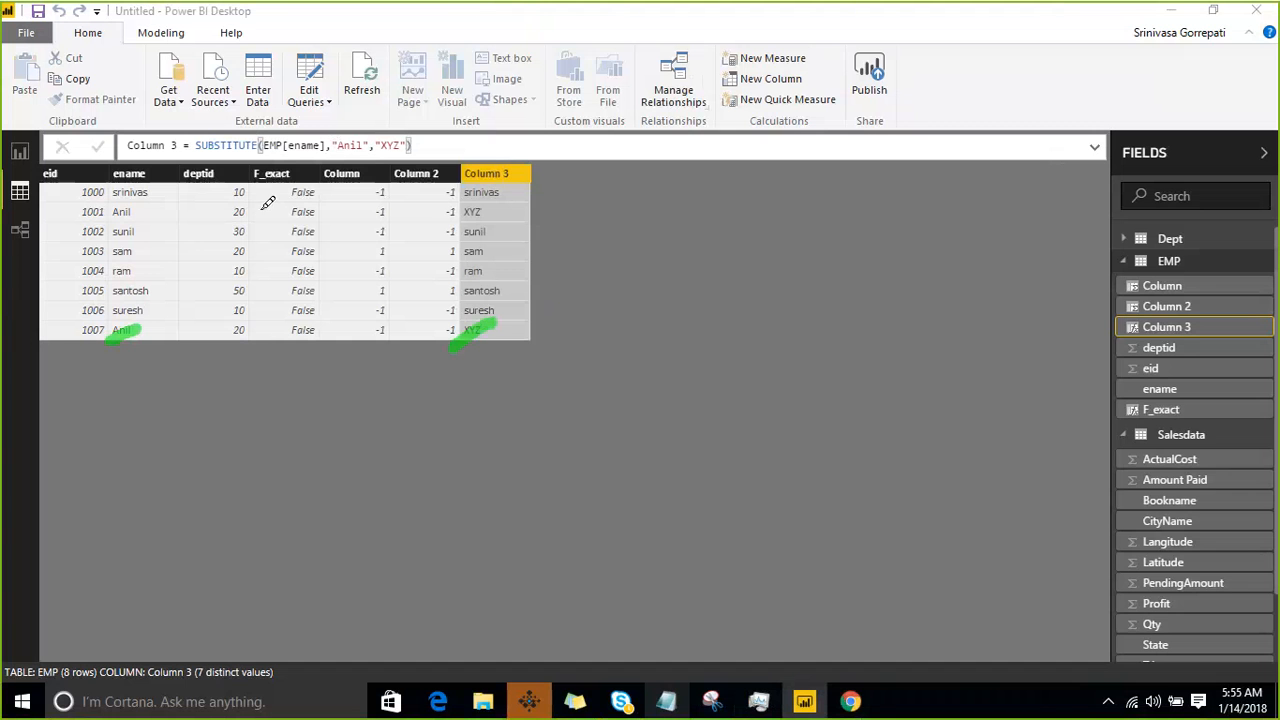
pyautogui.moveTo(108, 222); pyautogui.dragTo(155, 199)
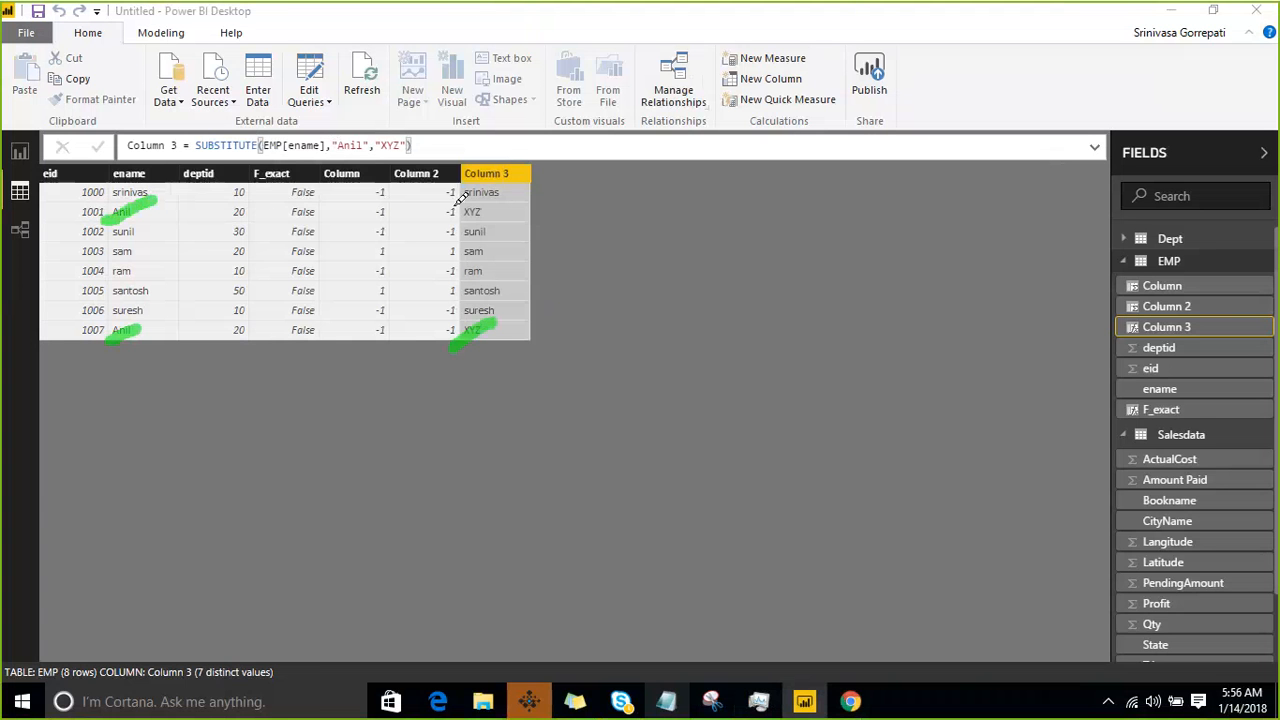
pyautogui.moveTo(464, 225); pyautogui.dragTo(516, 196)
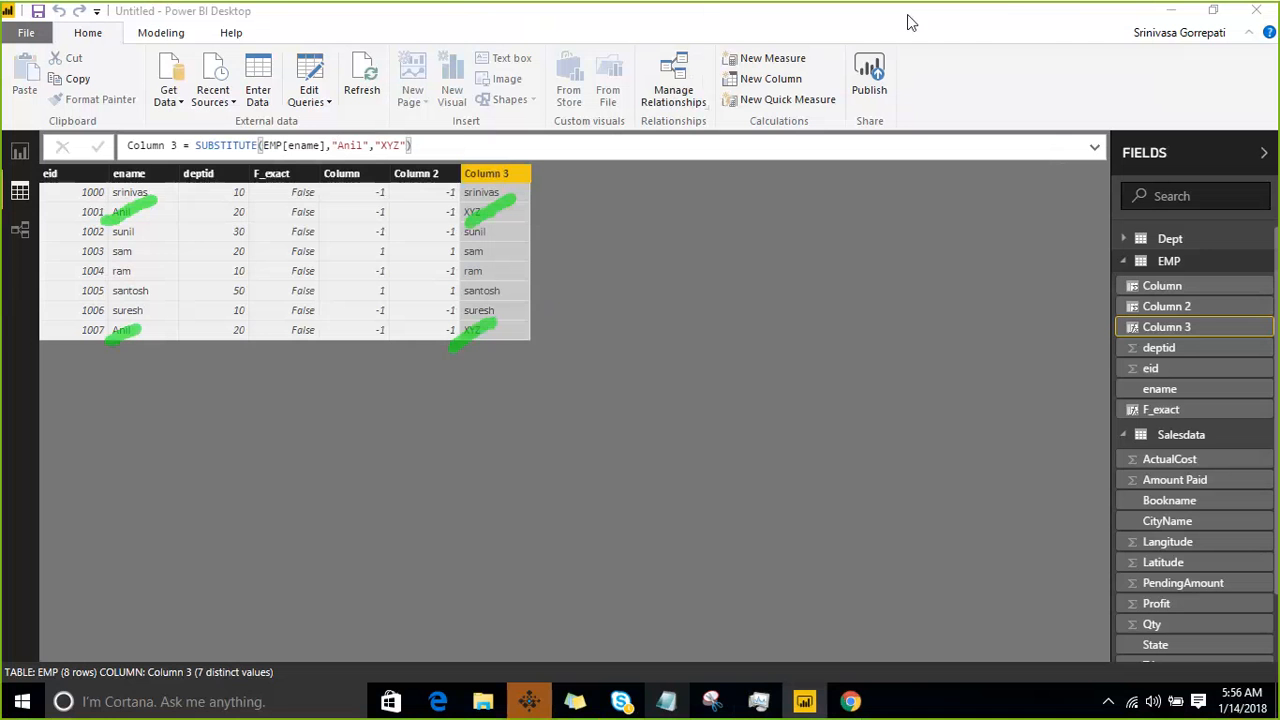
pyautogui.click(1004, 26)
pyautogui.click(366, 147)
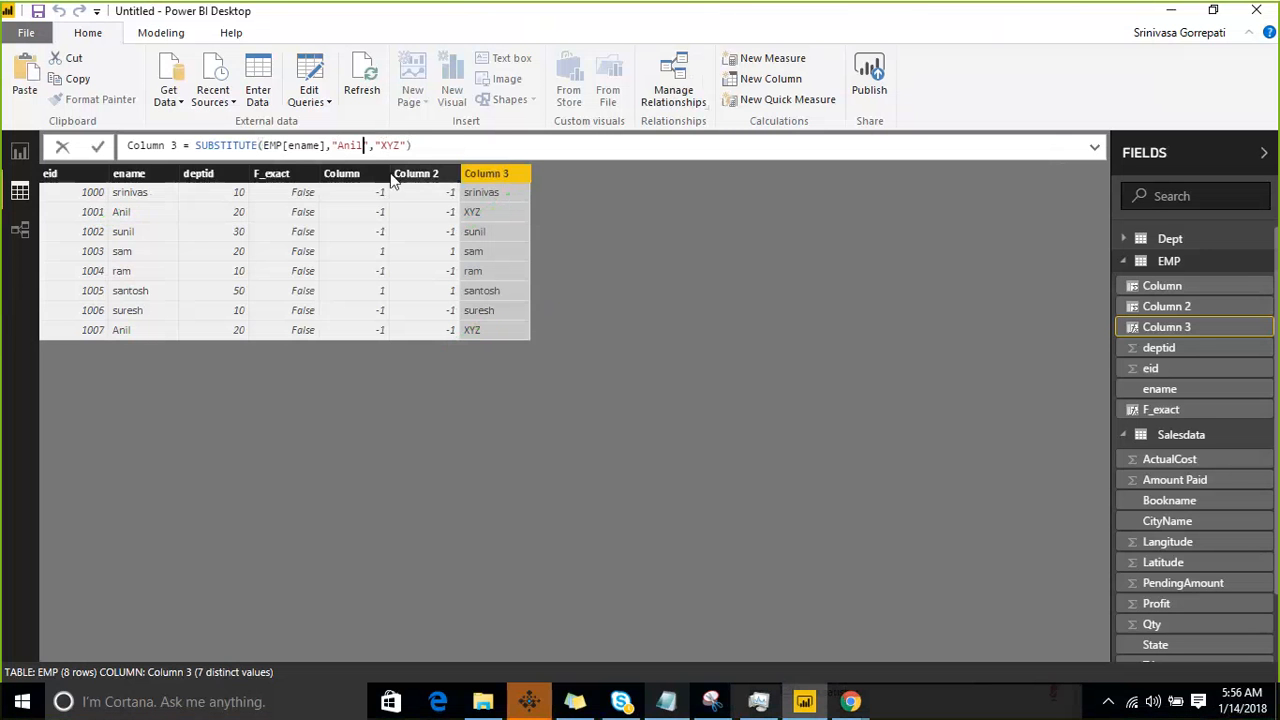
# - Change the old-text argument of Column 3's SUBSTITUTE formula to "sa" and commit the formula
pyautogui.hotkey('shift', 'Left')
pyautogui.hotkey('shift', 'Left')
pyautogui.hotkey('shift', 'Left')
pyautogui.hotkey('shift', 'Left')
pyautogui.write('sa')
pyautogui.press('Right')
pyautogui.press('Right')
pyautogui.press('Right')
pyautogui.hotkey('shift', 'Right')
pyautogui.hotkey('shift', 'Right')
pyautogui.hotkey('shift', 'Right')
pyautogui.press('Right')
pyautogui.press('Right')
pyautogui.press('Return')
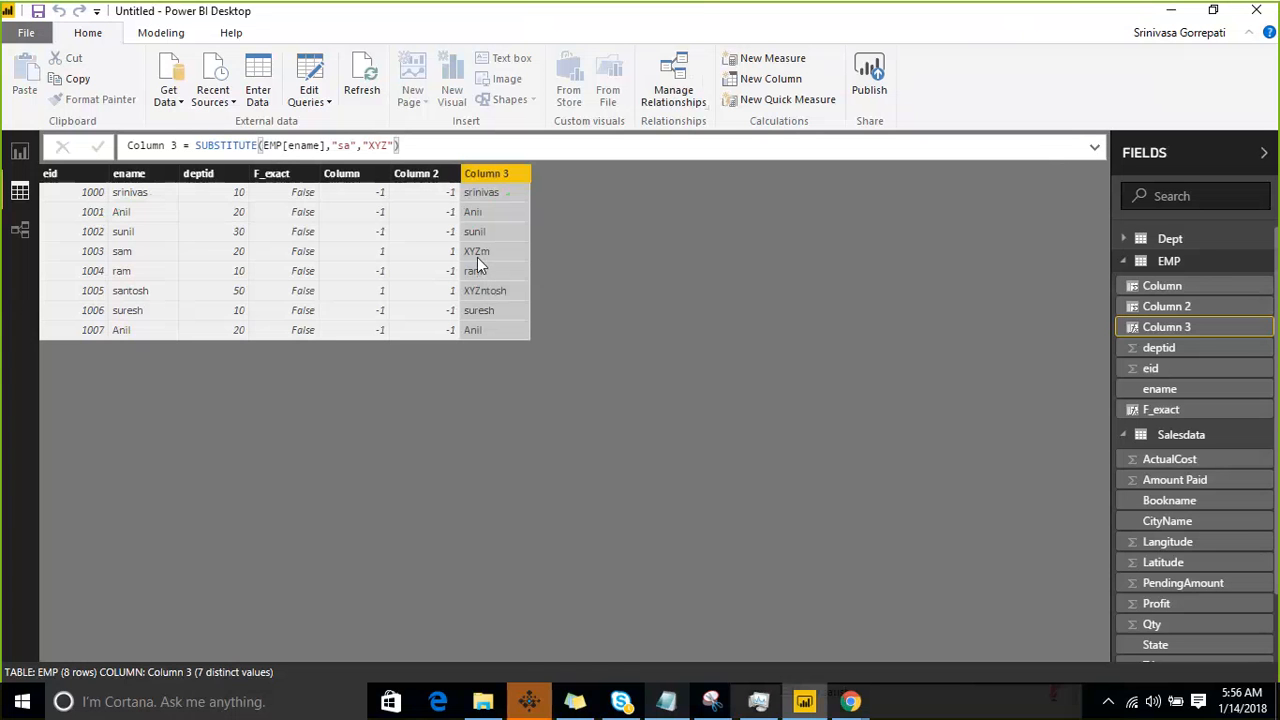
# - Set the old-text argument in Column 3's SUBSTITUTE formula to uppercase "SA" and commit it
pyautogui.click(343, 146)
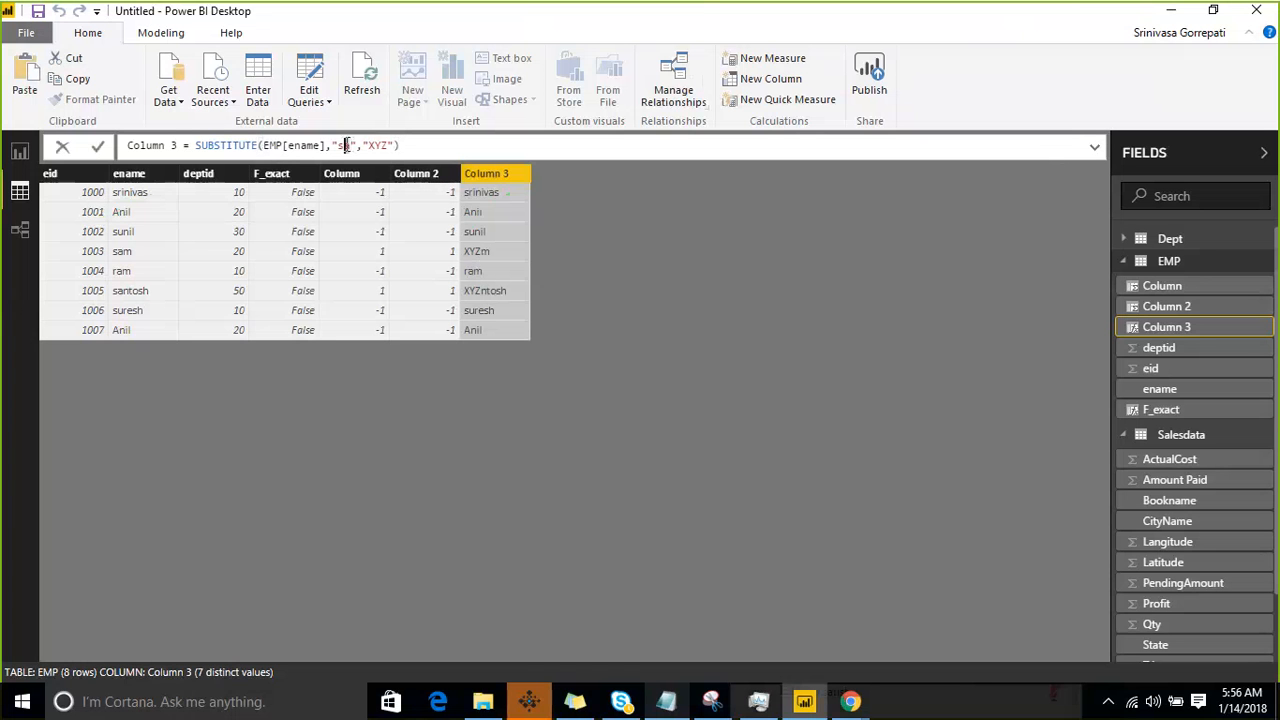
pyautogui.doubleClick(345, 145)
pyautogui.write('SA')
pyautogui.click(418, 142)
pyautogui.press('Return')
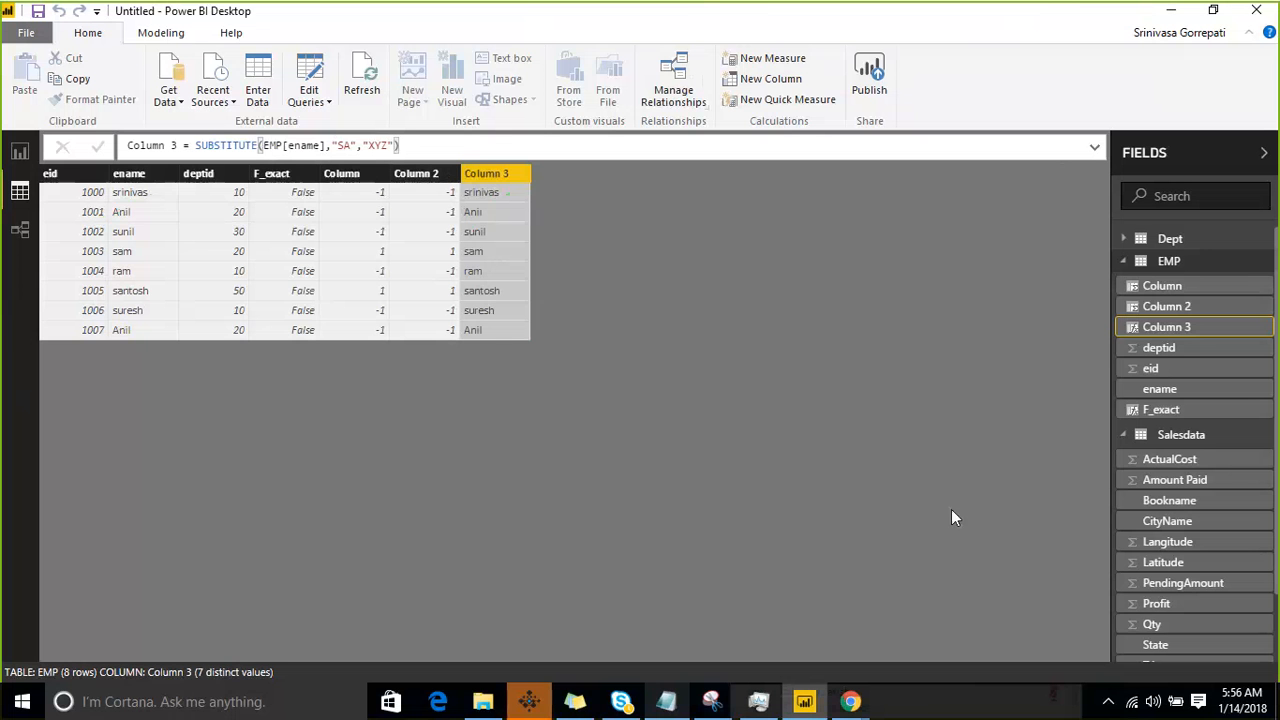
# - Switch to the dax course notes in Notepad, highlight the replace entry and return to Power BI Desktop
pyautogui.click(666, 701)
pyautogui.click(117, 343)
pyautogui.moveTo(123, 277); pyautogui.dragTo(8, 279)
pyautogui.click(1171, 10)
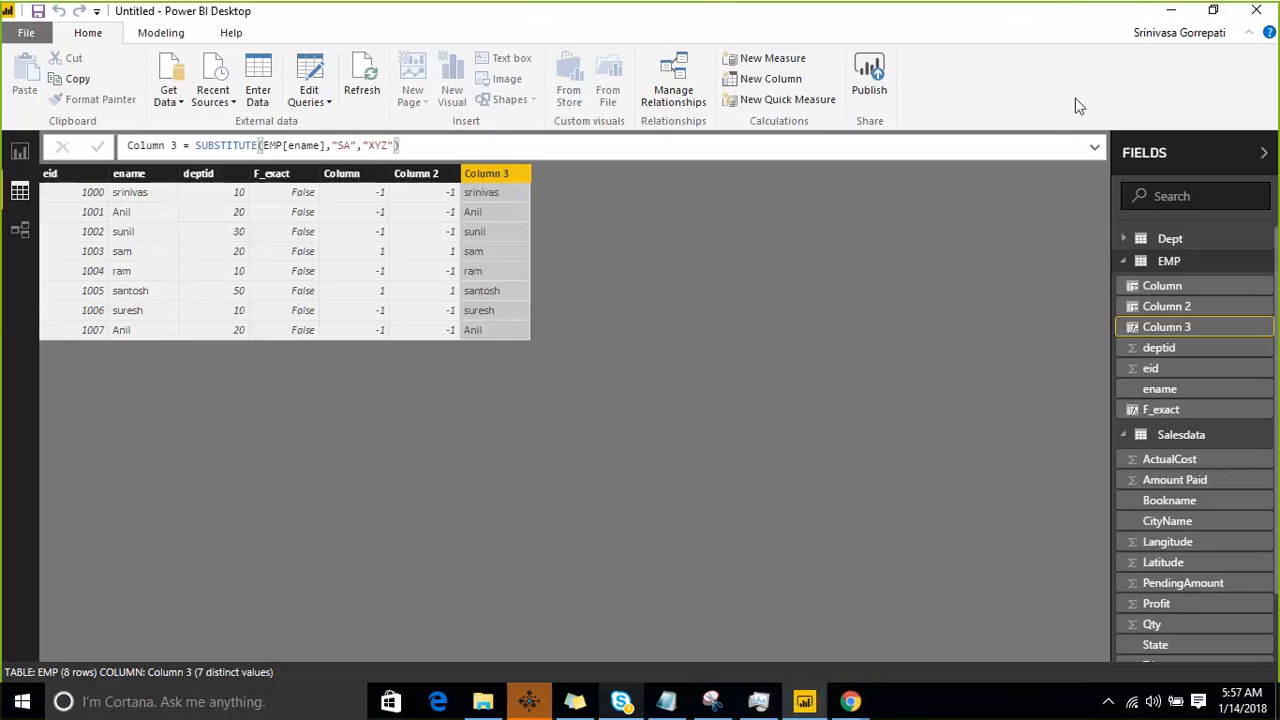
# - Add a new calculated column to the EMP table and start a REPLACE formula with EMP[ename] as the old text
pyautogui.rightClick(1268, 271)
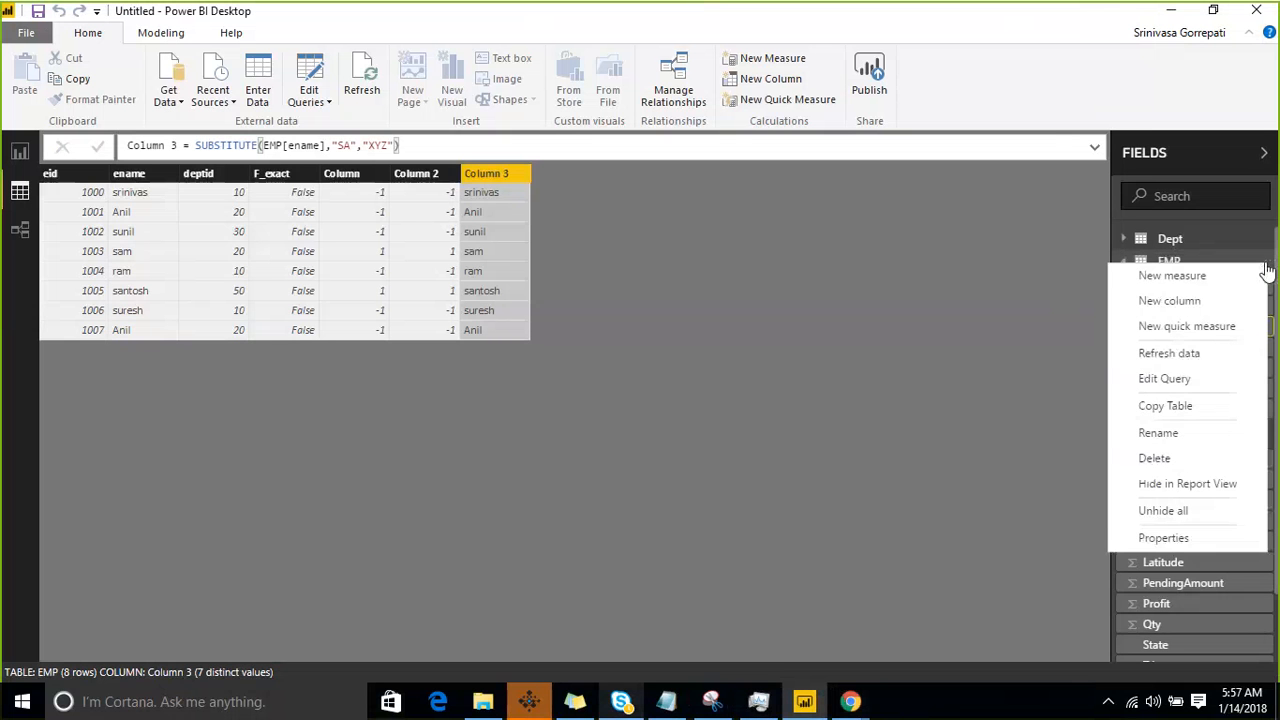
pyautogui.click(1193, 301)
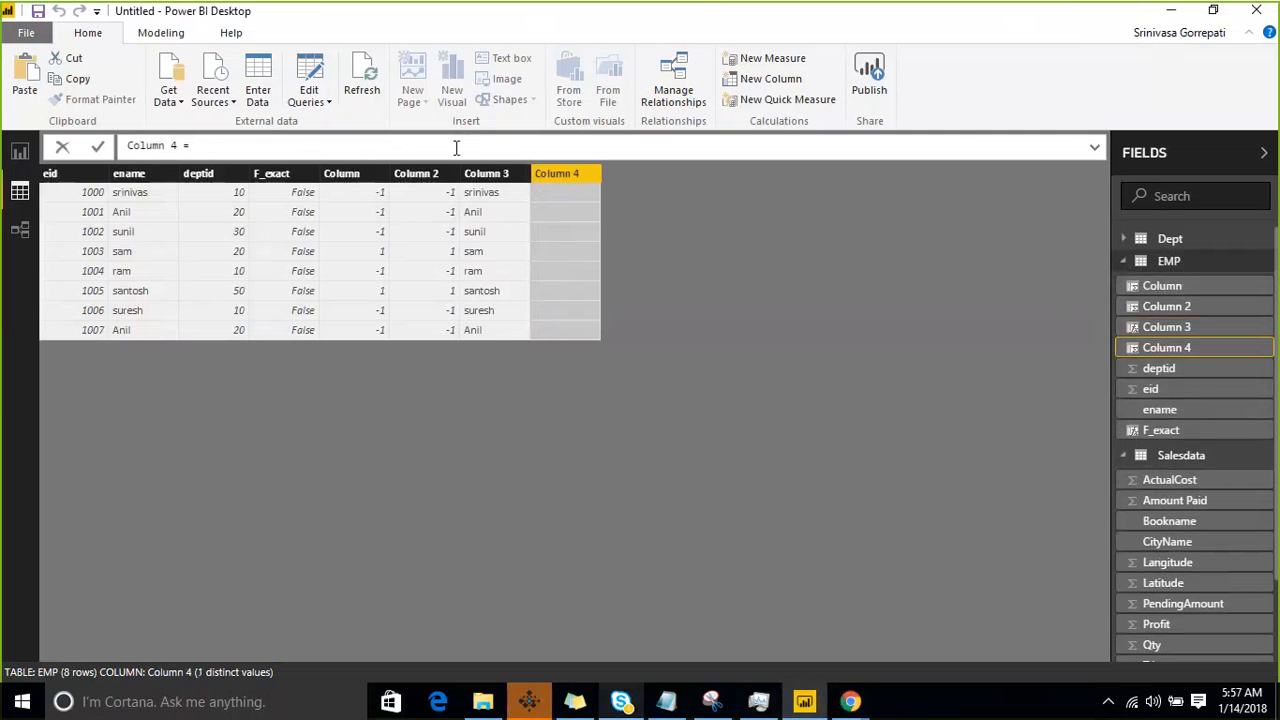
pyautogui.write('Repla')
pyautogui.press('Tab')
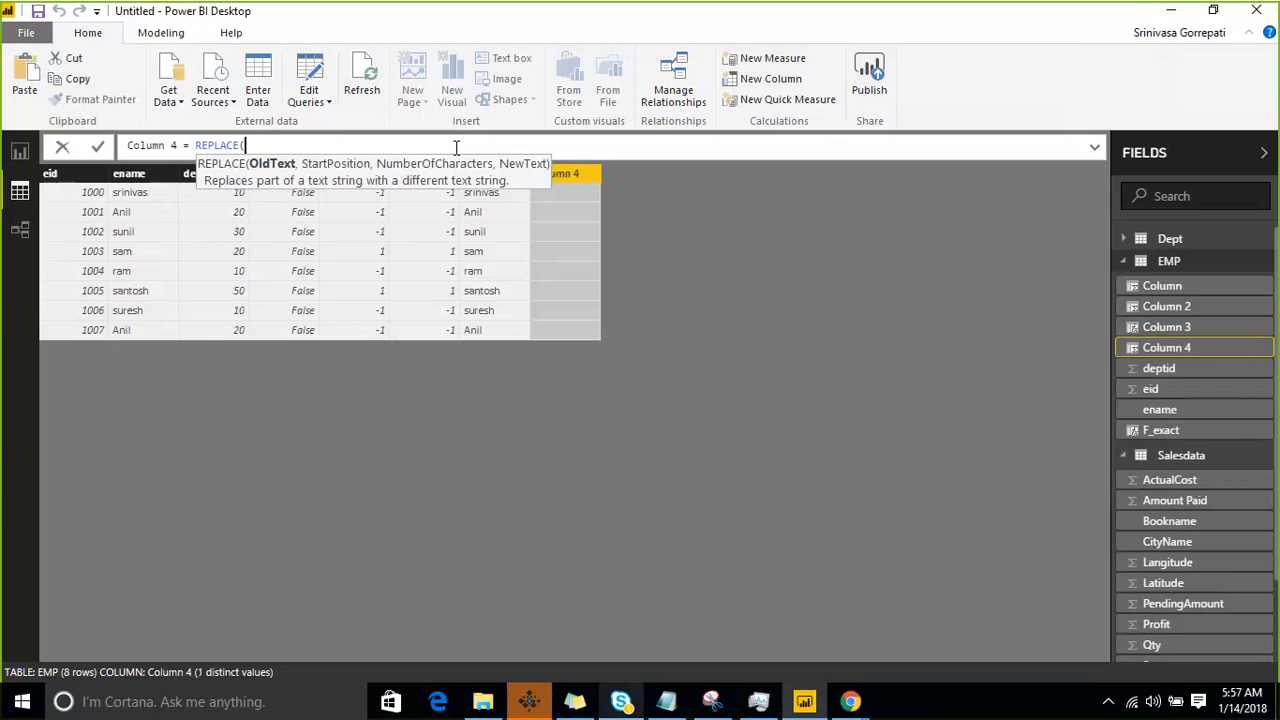
pyautogui.write('en')
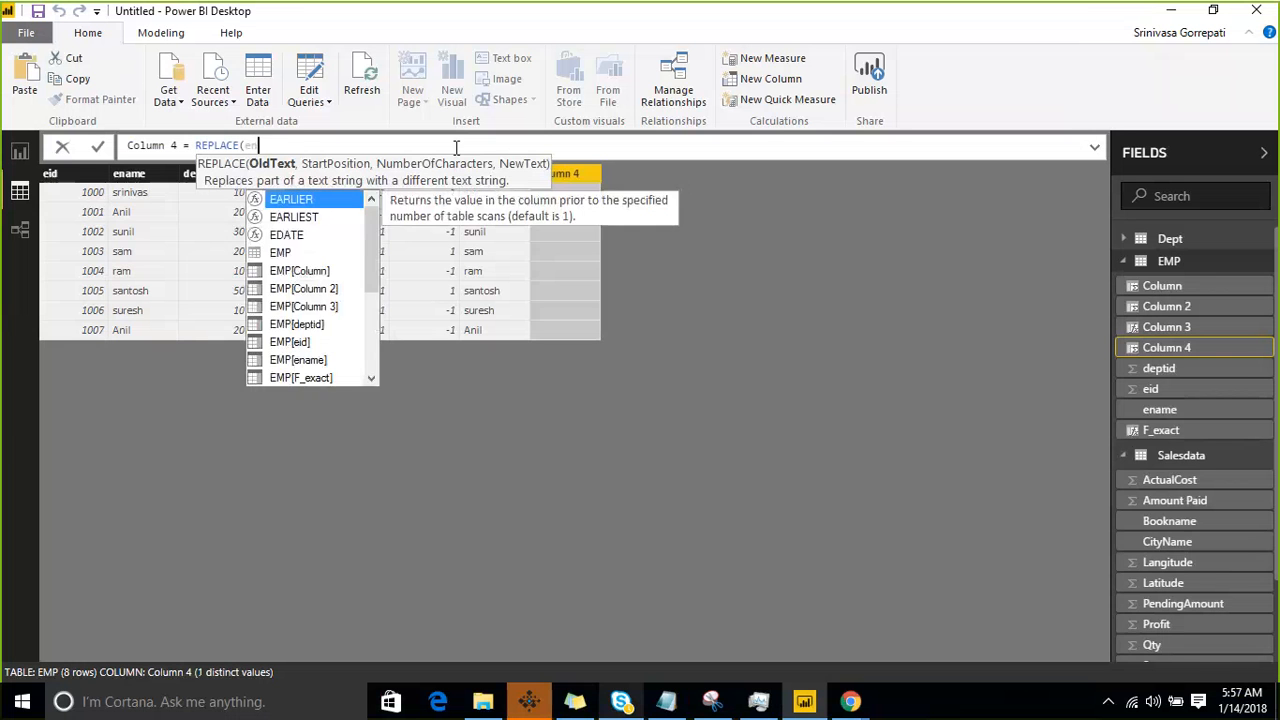
pyautogui.press('Up')
pyautogui.press('Tab')
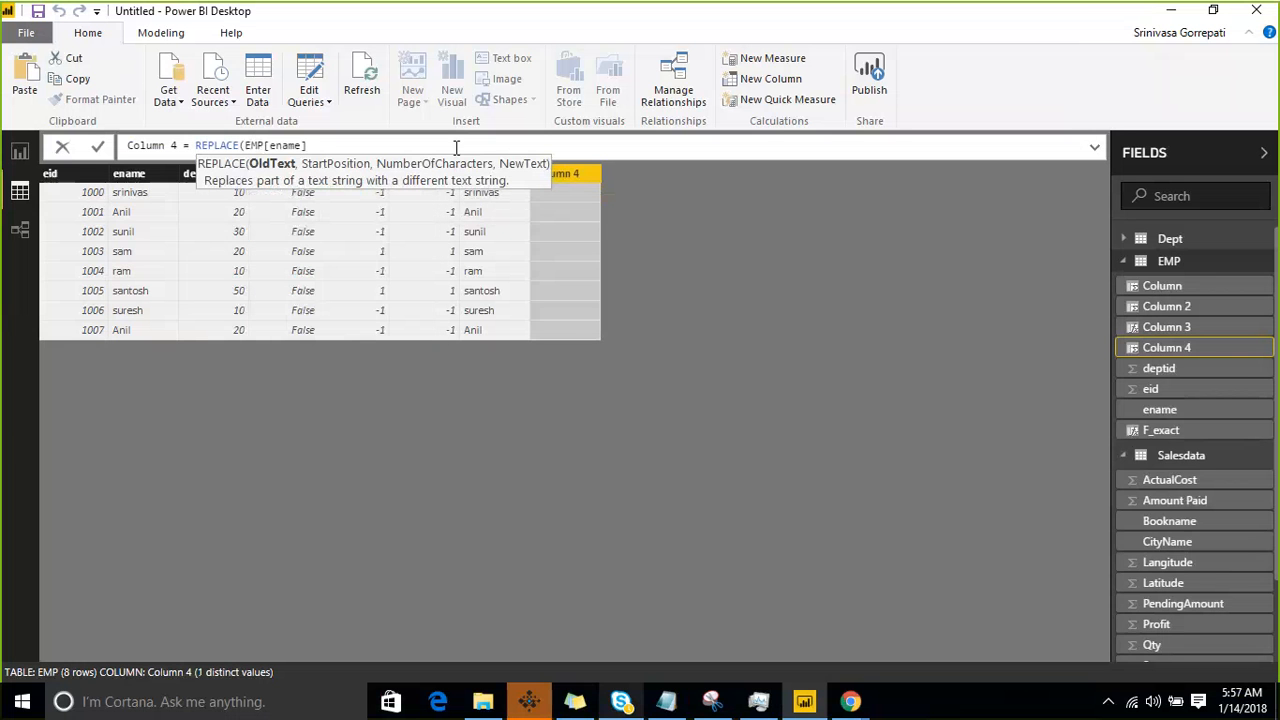
# - Complete the REPLACE formula with start position 1, 3 characters and new text "XYZ", and commit it
pyautogui.write(',1')
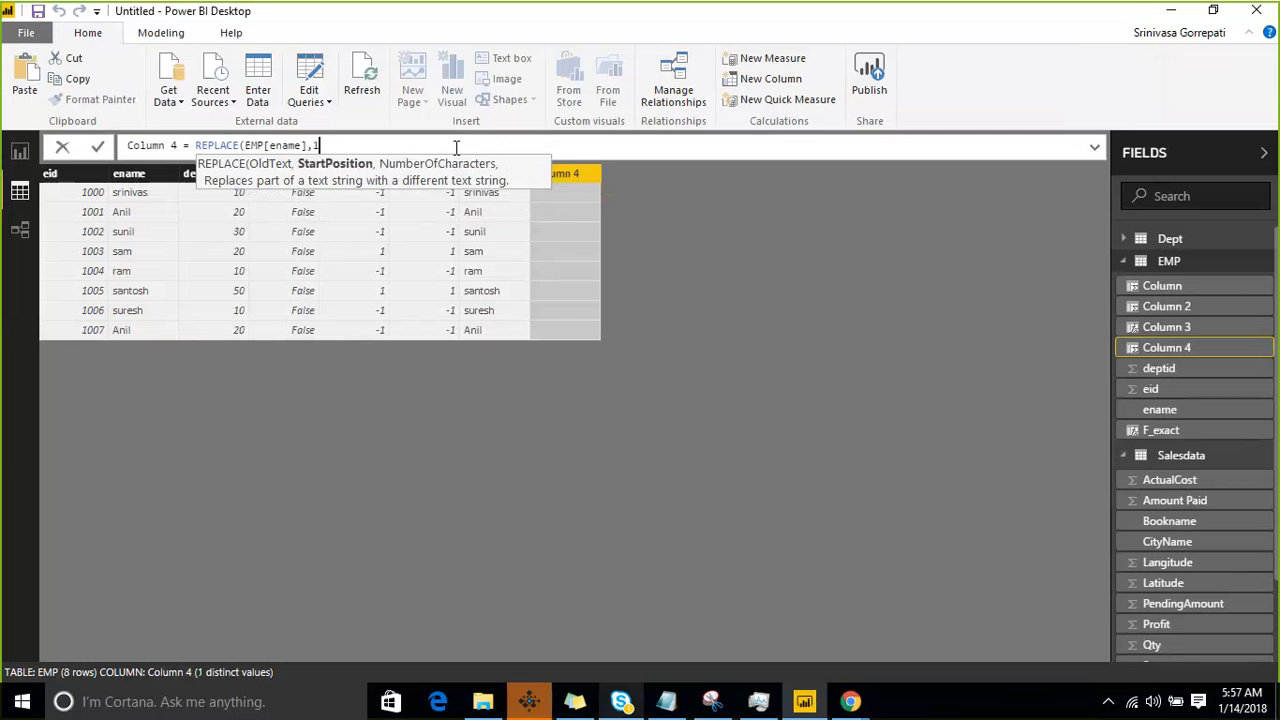
pyautogui.write(',3')
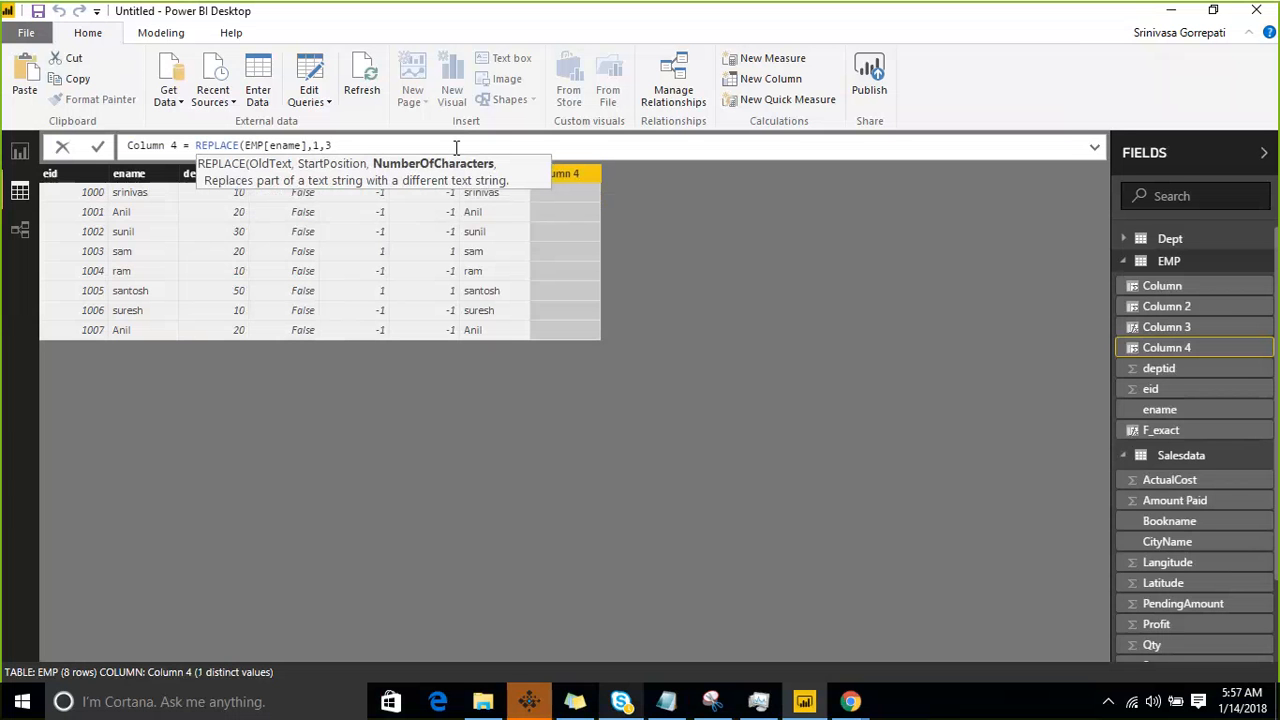
pyautogui.write(',')
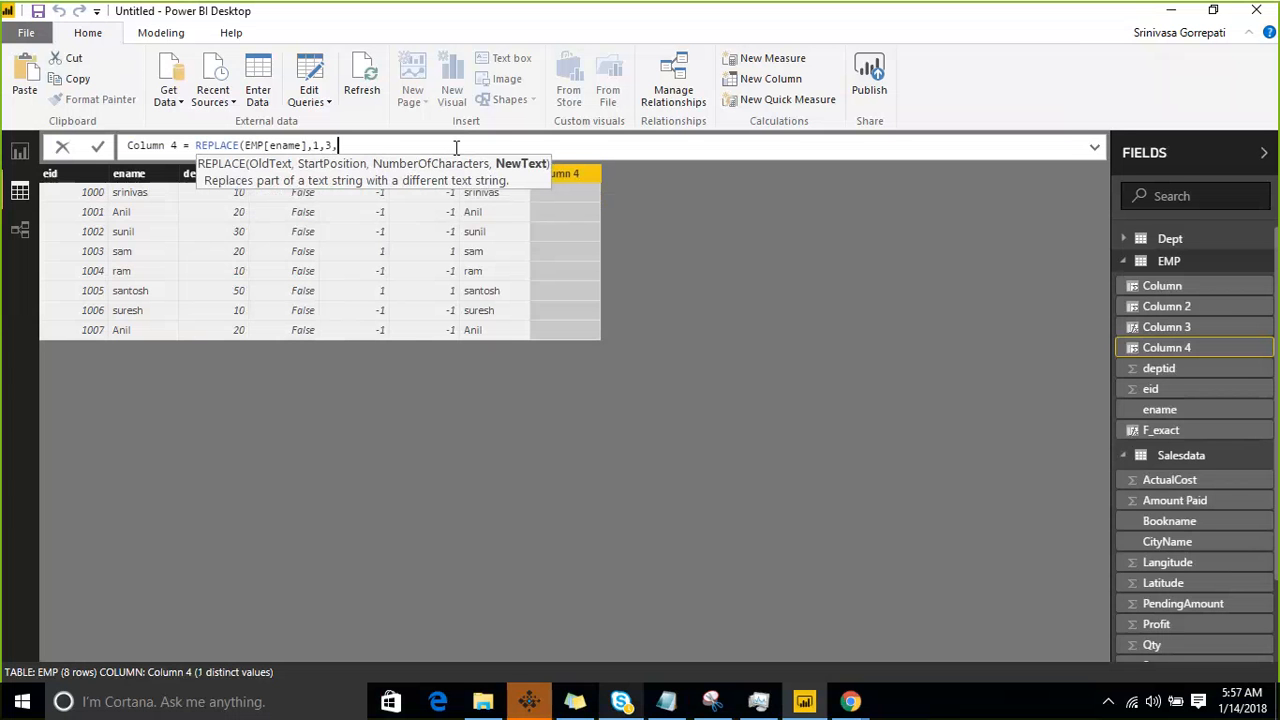
pyautogui.write('"X"')
pyautogui.write('YZ")')
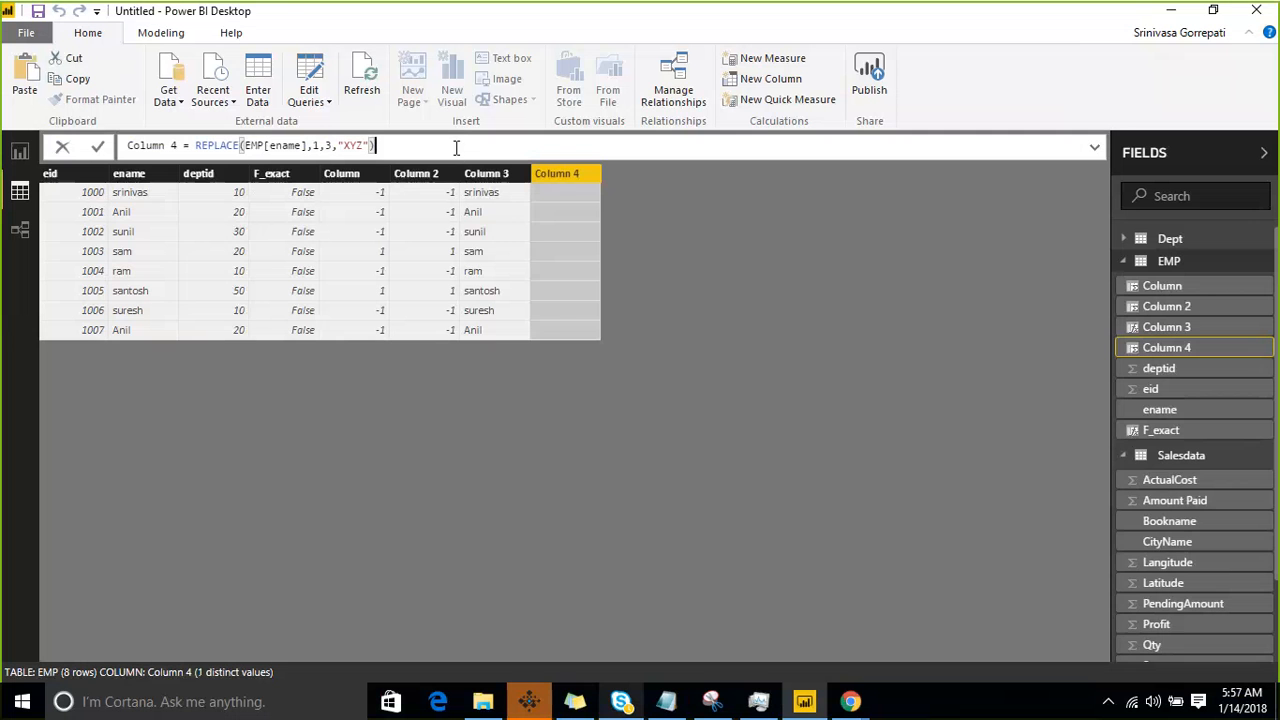
pyautogui.press('Return')
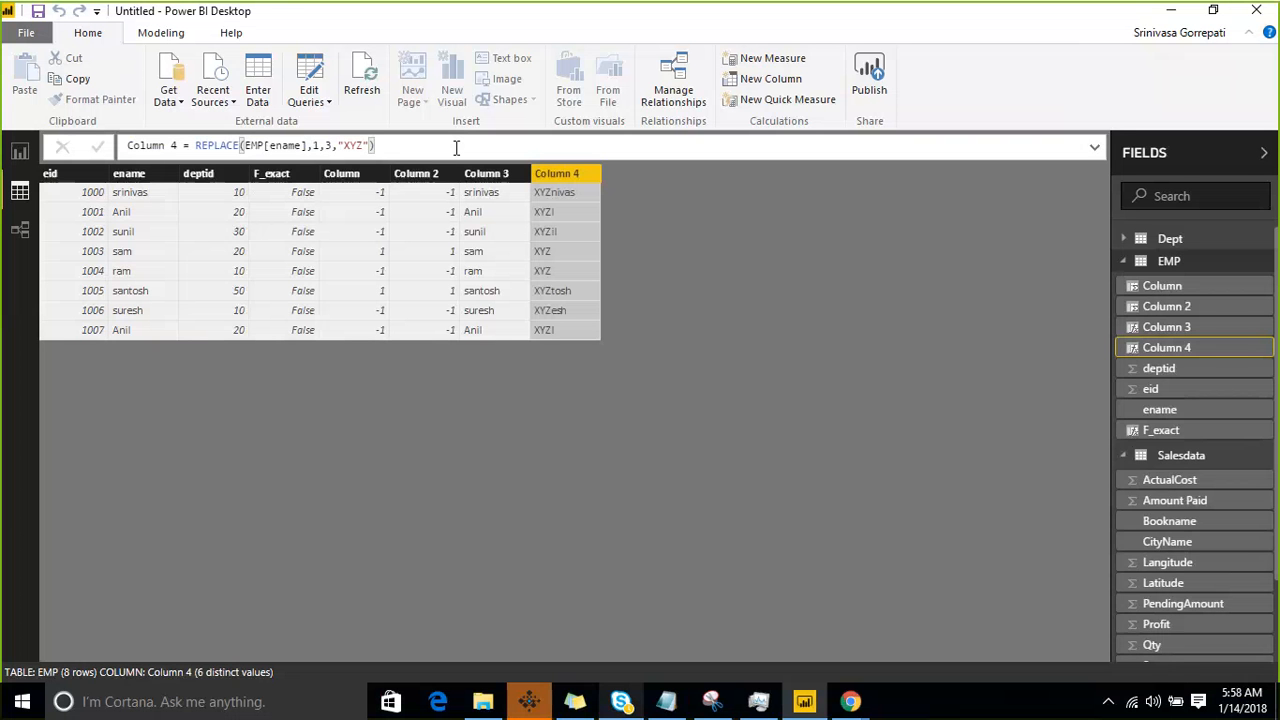
# - Set the number of characters in Column 4's REPLACE formula to 5 and commit it
pyautogui.click(333, 147)
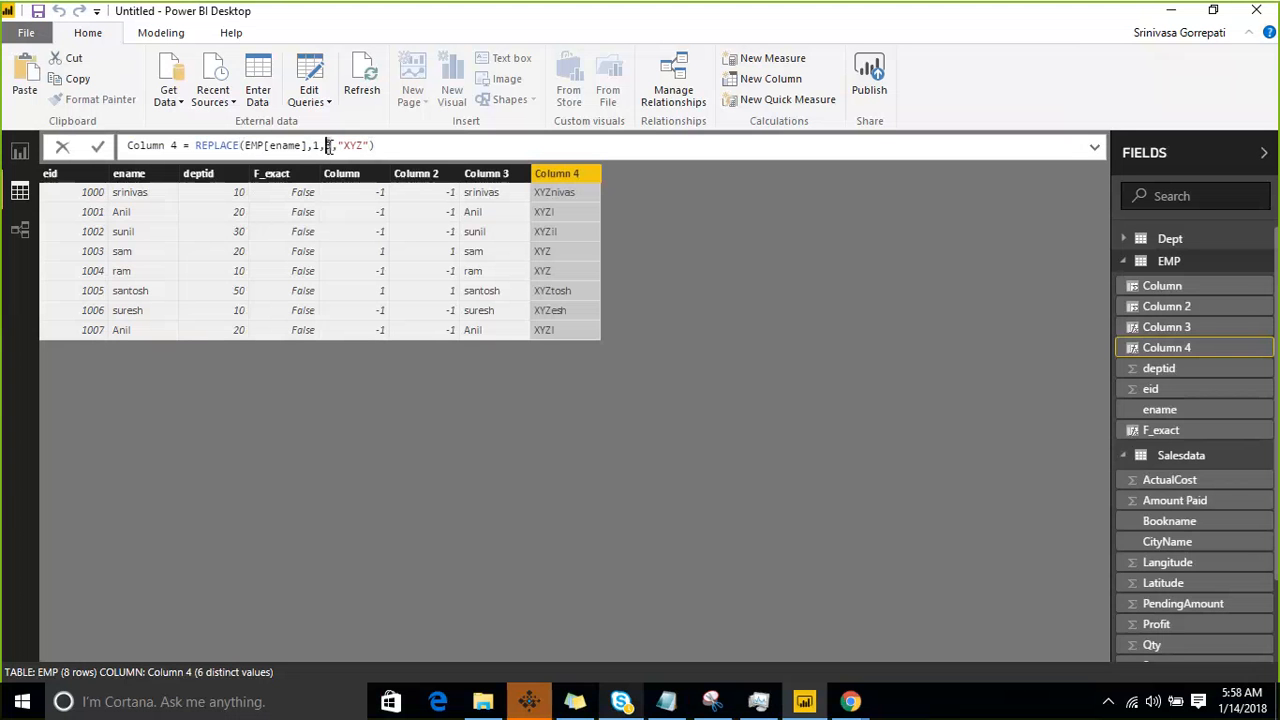
pyautogui.press('BackSpace')
pyautogui.write('5')
pyautogui.press('Return')
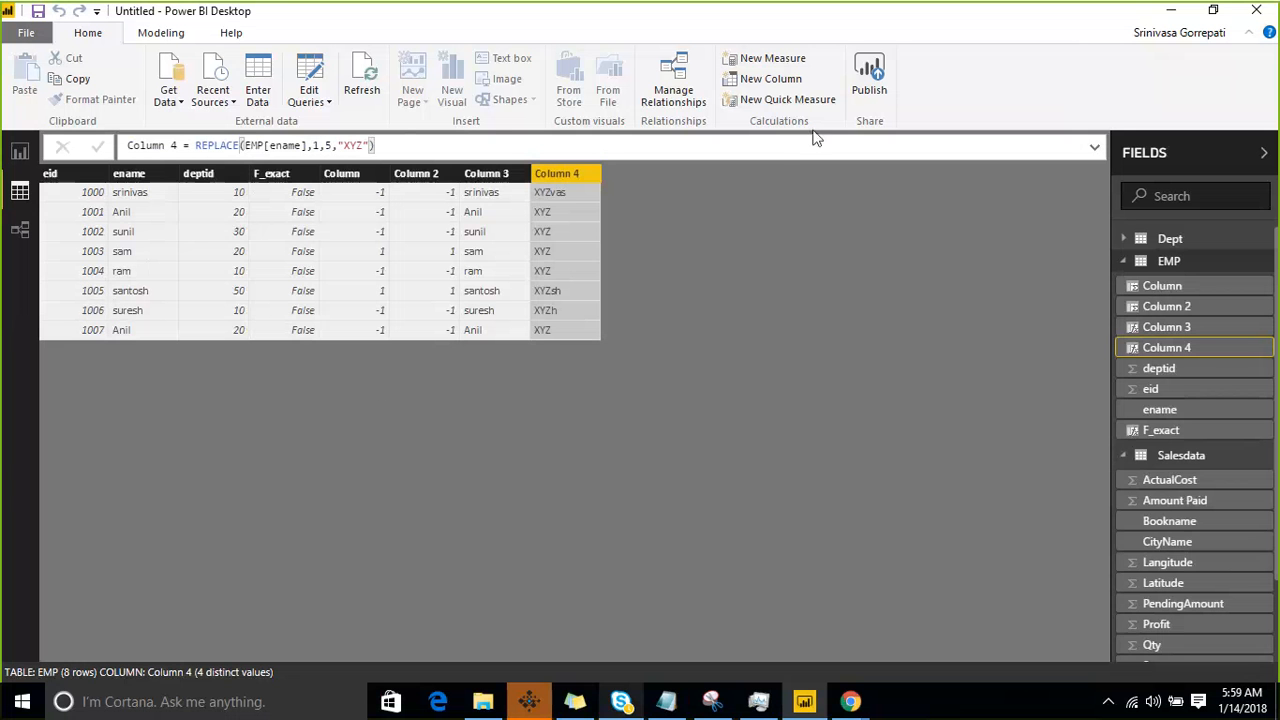
# - Switch to the dax course notes in Notepad and insert a blank line below the replace entry
pyautogui.click(712, 702)
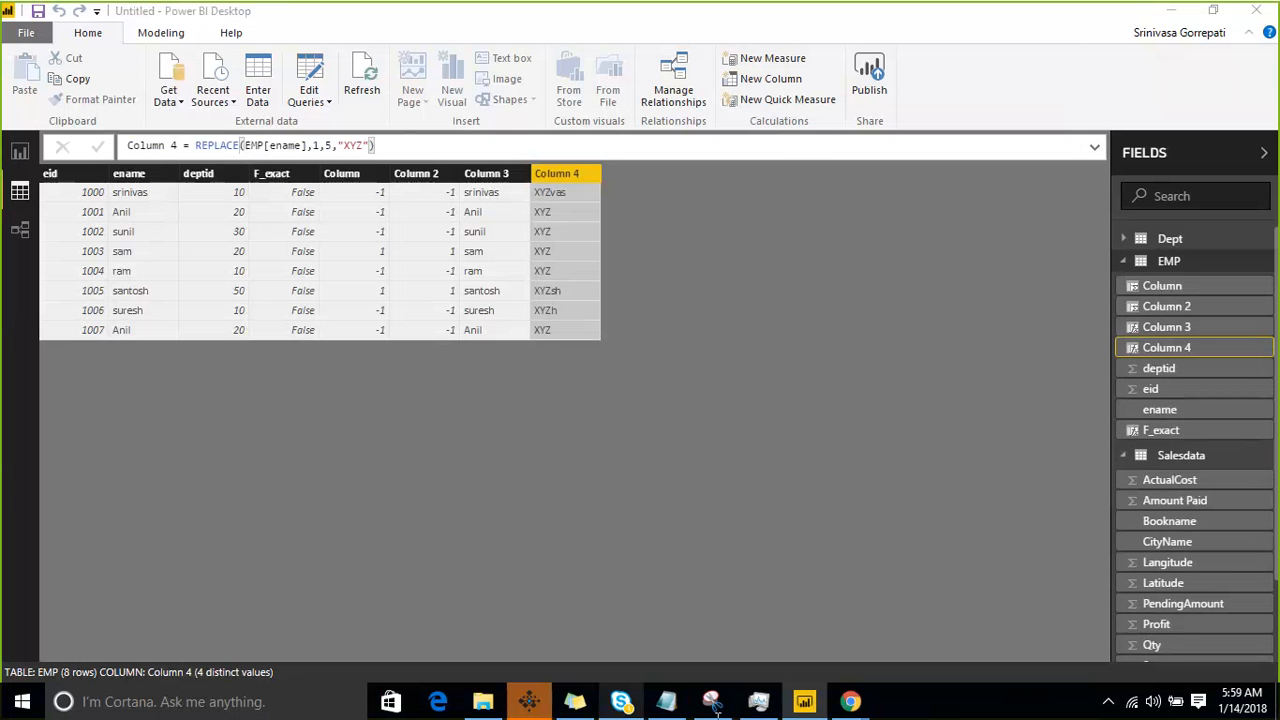
pyautogui.click(666, 701)
pyautogui.click(197, 357)
pyautogui.click(130, 270)
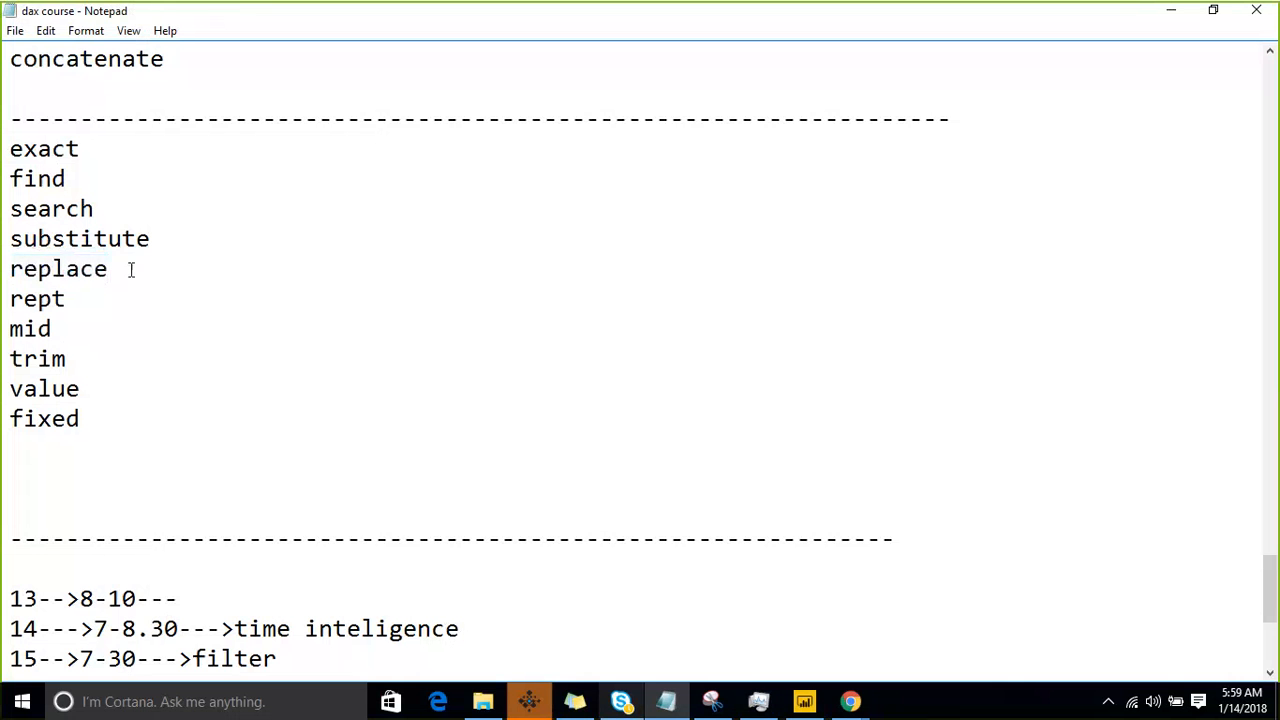
pyautogui.press('Return')
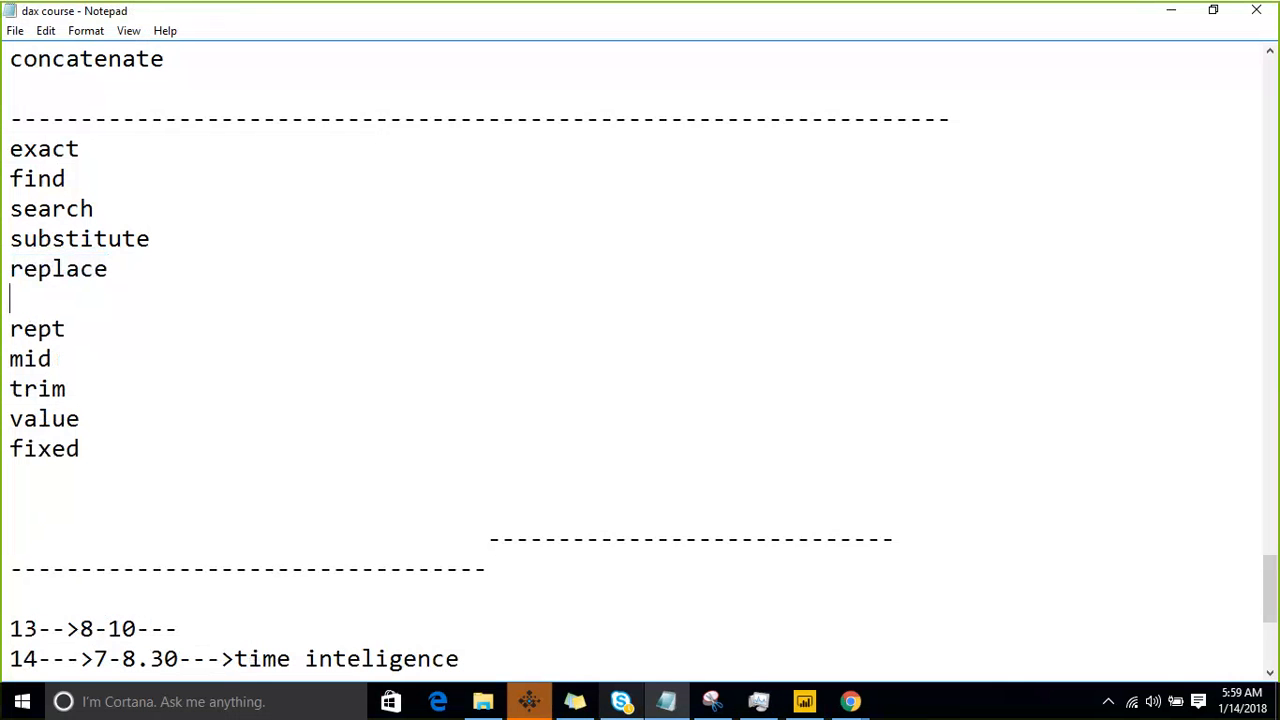
# - Highlight the find, search, substitute and replace entries in the notes for review, and return to Power BI Desktop
pyautogui.hotkey('shift', 'Home')
pyautogui.hotkey('shift', 'Up')
pyautogui.hotkey('shift', 'Up')
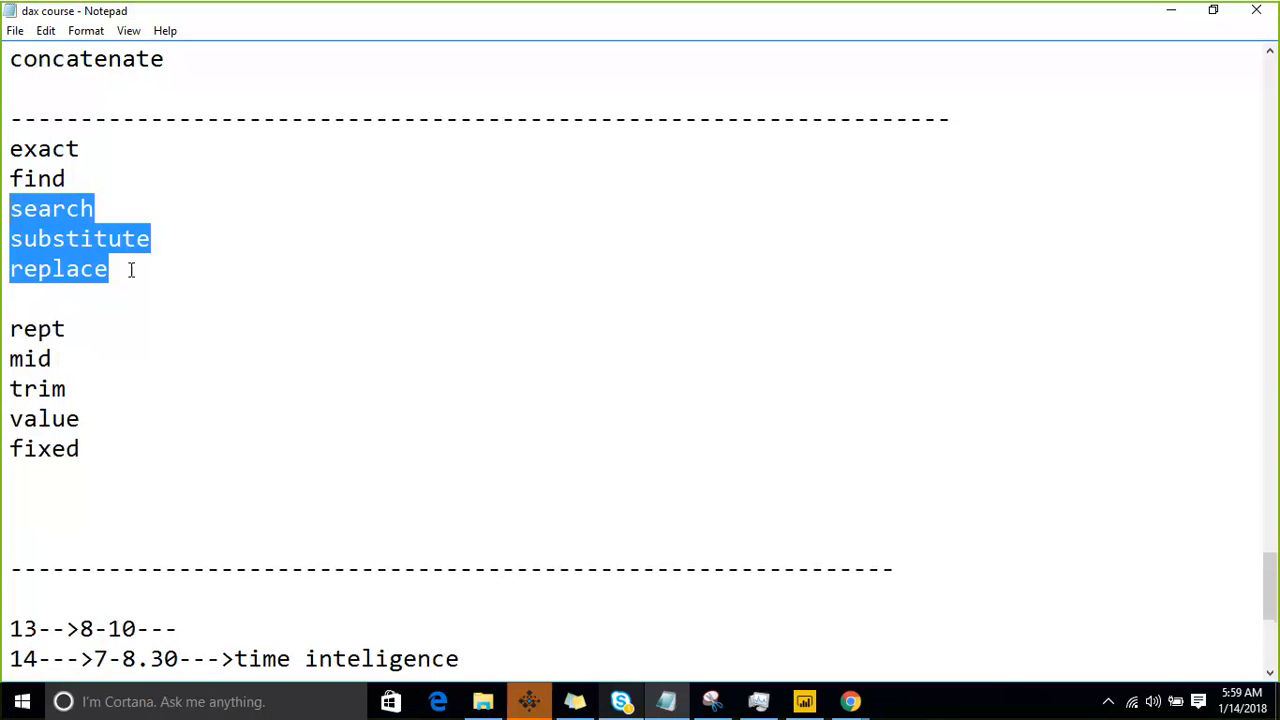
pyautogui.click(97, 186)
pyautogui.moveTo(94, 207); pyautogui.dragTo(10, 178)
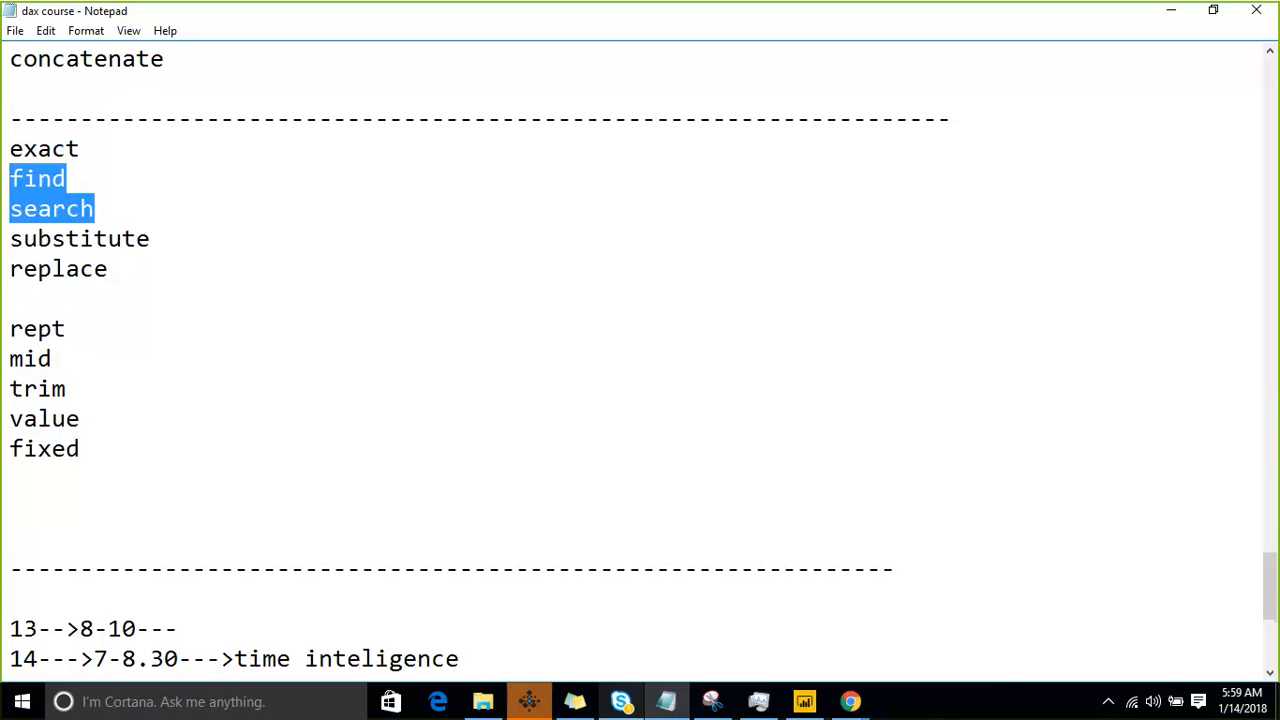
pyautogui.click(63, 179)
pyautogui.moveTo(65, 179); pyautogui.dragTo(10, 179)
pyautogui.moveTo(130, 209); pyautogui.dragTo(10, 209)
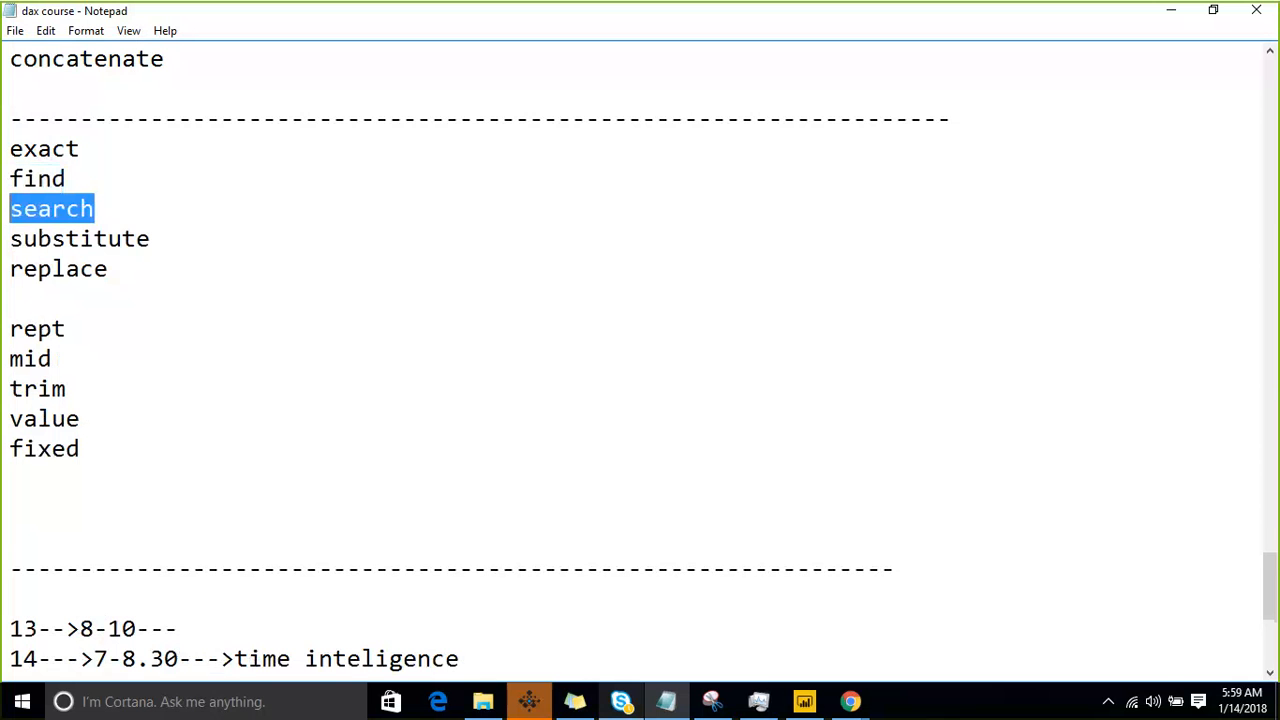
pyautogui.click(24, 328)
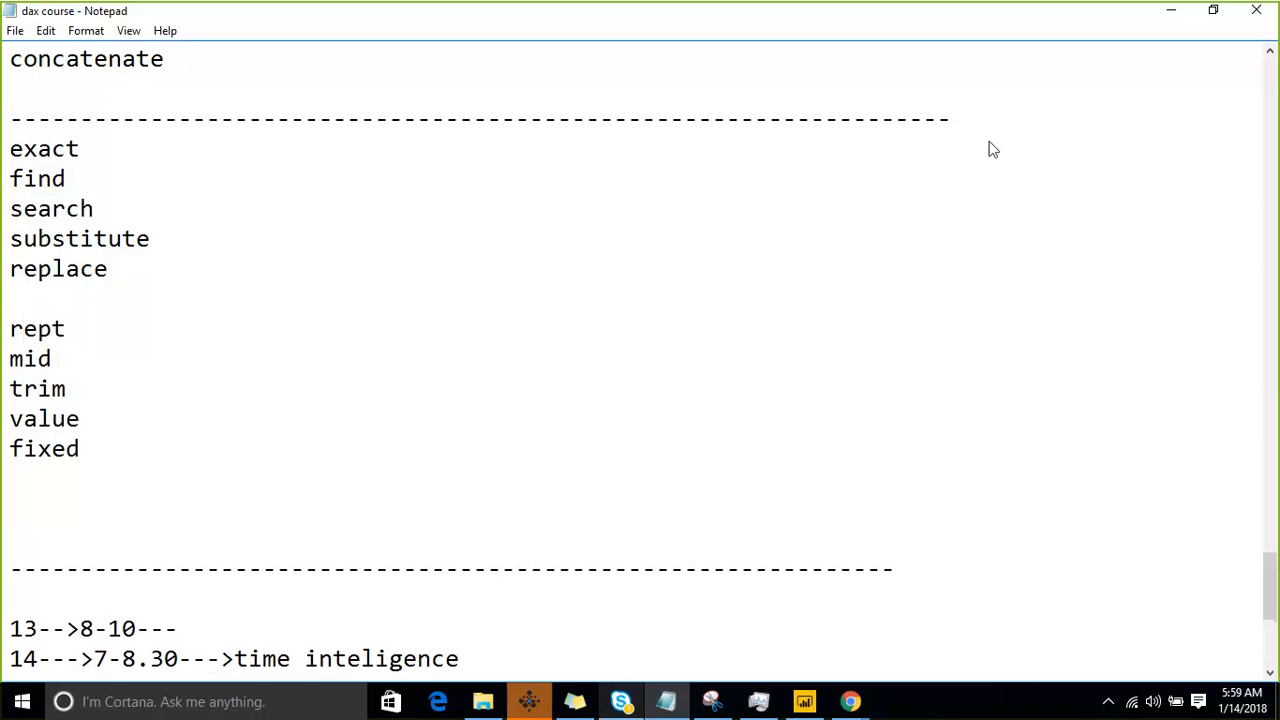
pyautogui.click(1173, 12)
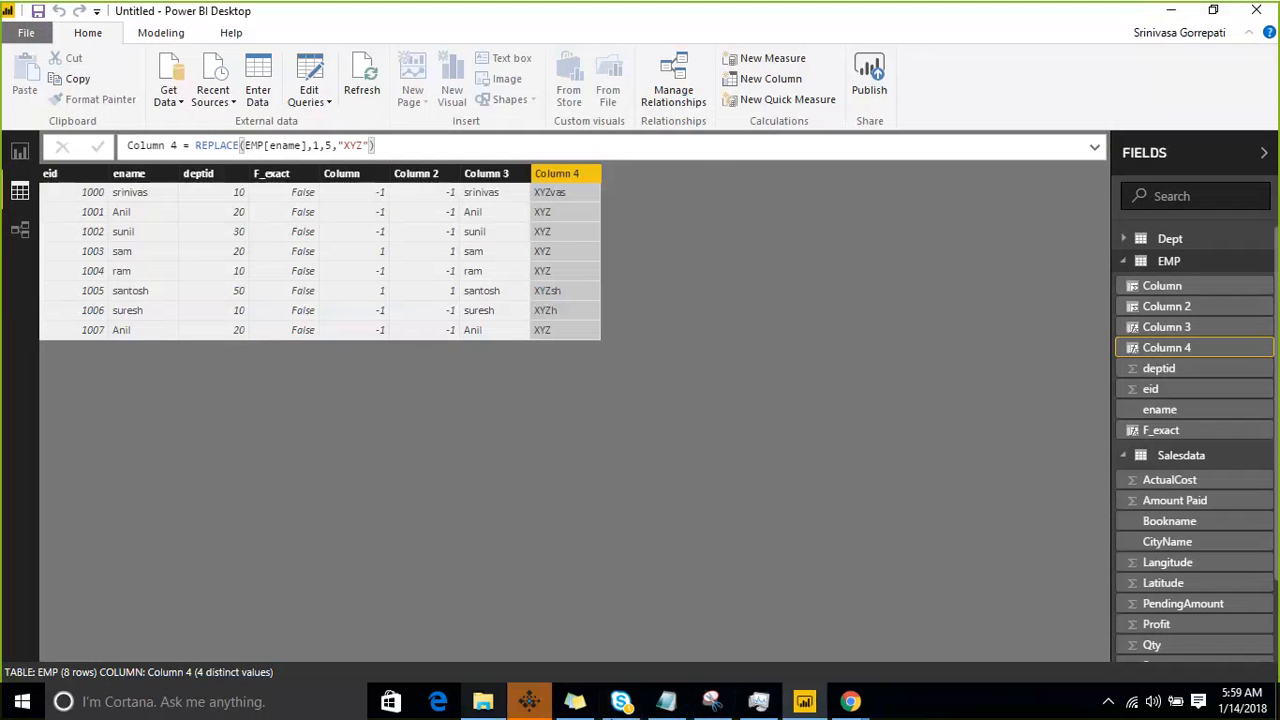
# - Add another calculated column to the EMP table and start its formula with the REPT function
pyautogui.click(1258, 264)
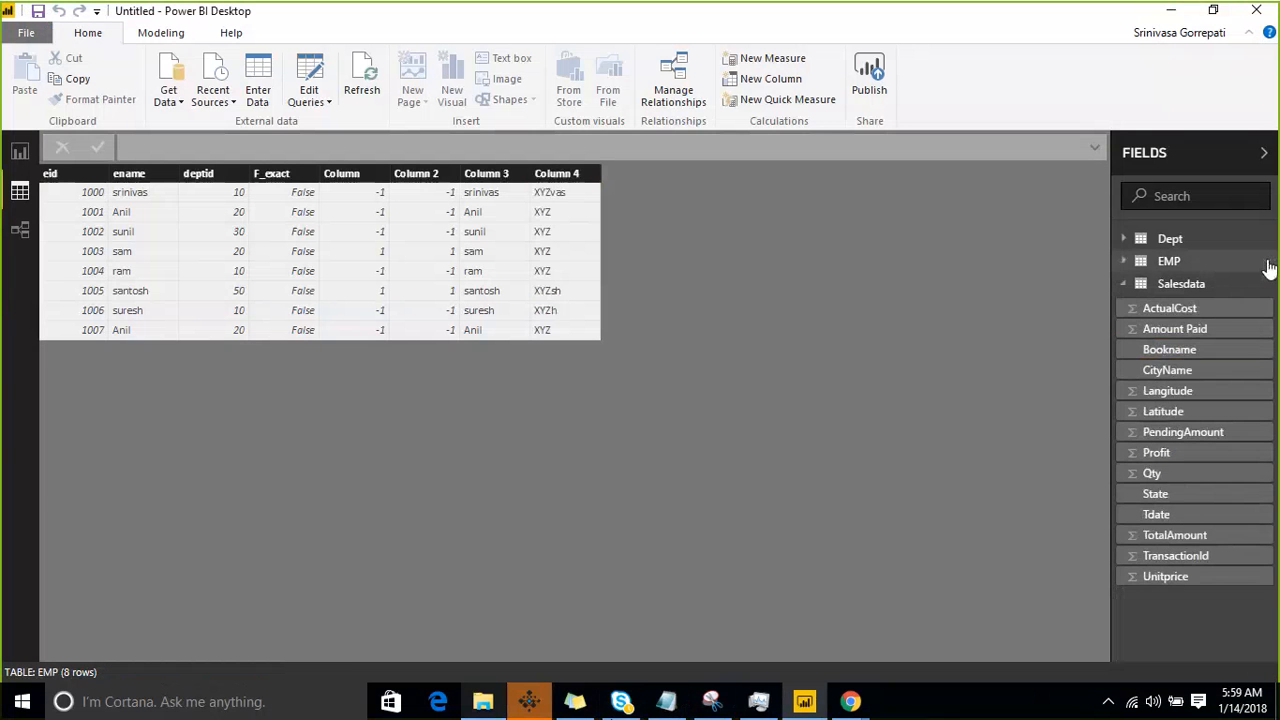
pyautogui.rightClick(1266, 264)
pyautogui.click(1201, 293)
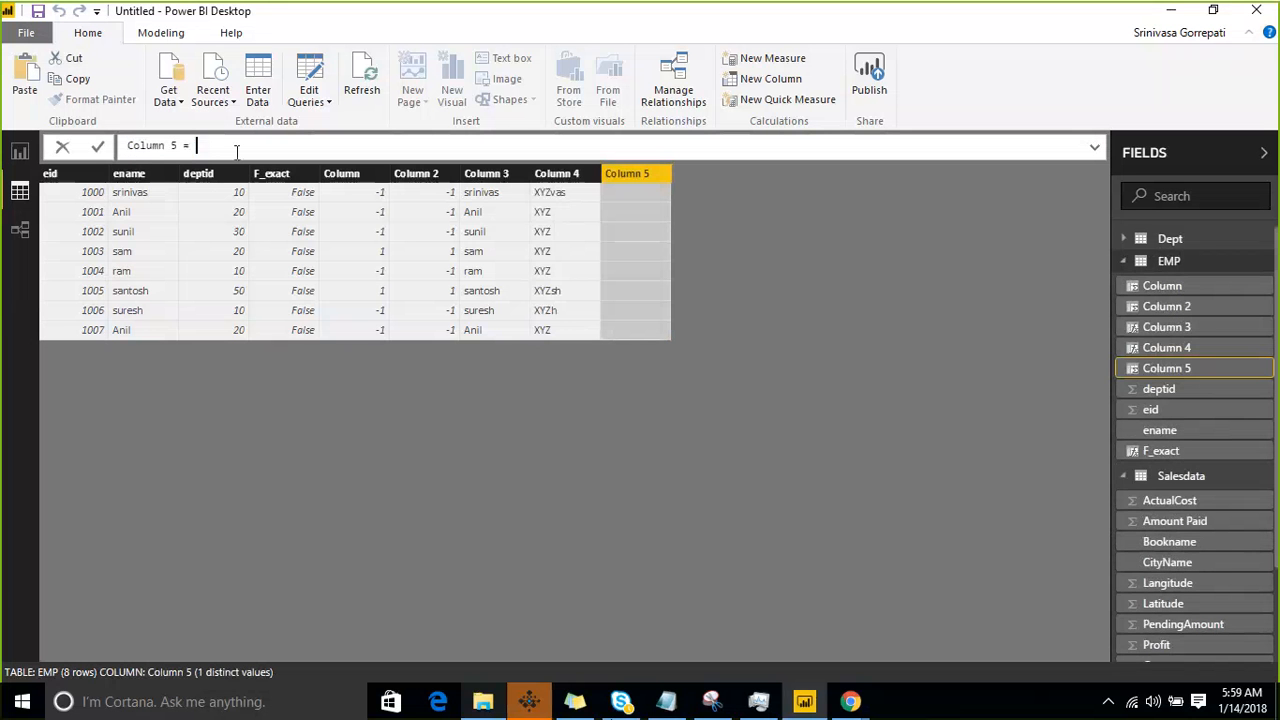
pyautogui.write('Re')
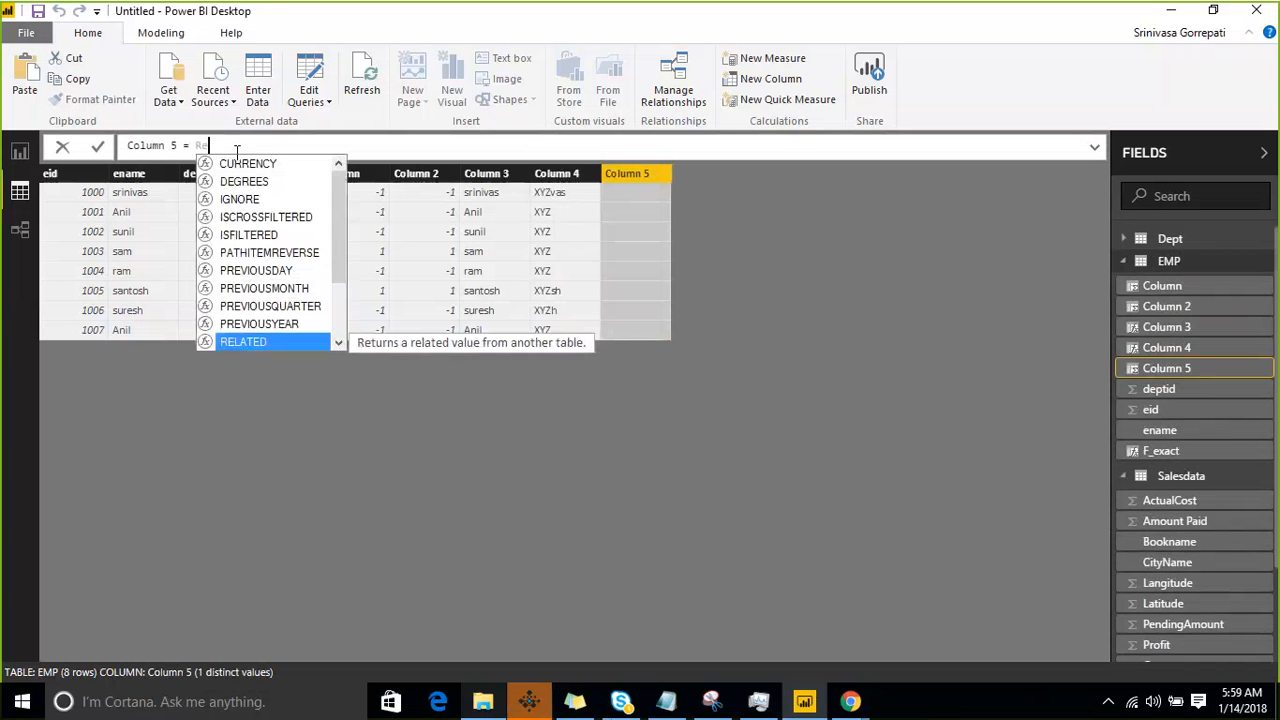
pyautogui.write('pt')
pyautogui.press('Tab')
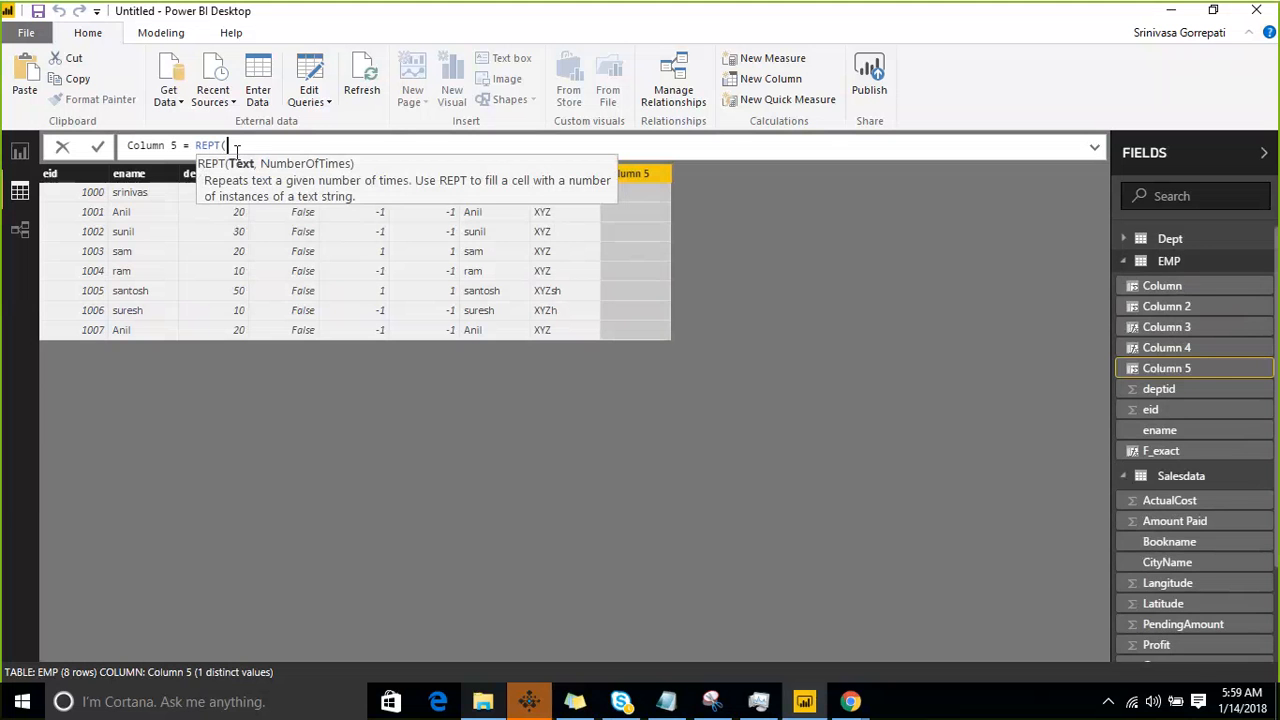
# - Complete the REPT formula so it repeats "XYZ" followed by trailing spaces 5 times, and commit it
pyautogui.write('"XYZ",5')
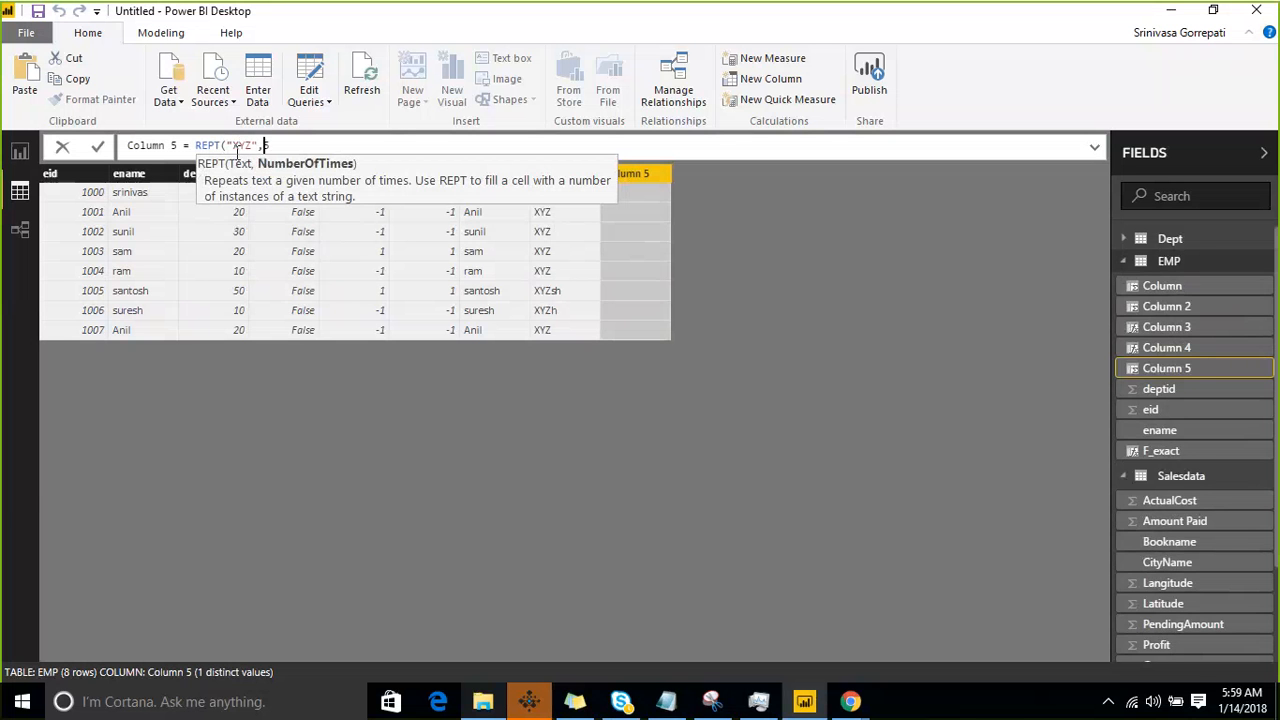
pyautogui.press('Left')
pyautogui.press('Left')
pyautogui.press('Left')
pyautogui.press('End')
pyautogui.write(')')
pyautogui.press('Return')
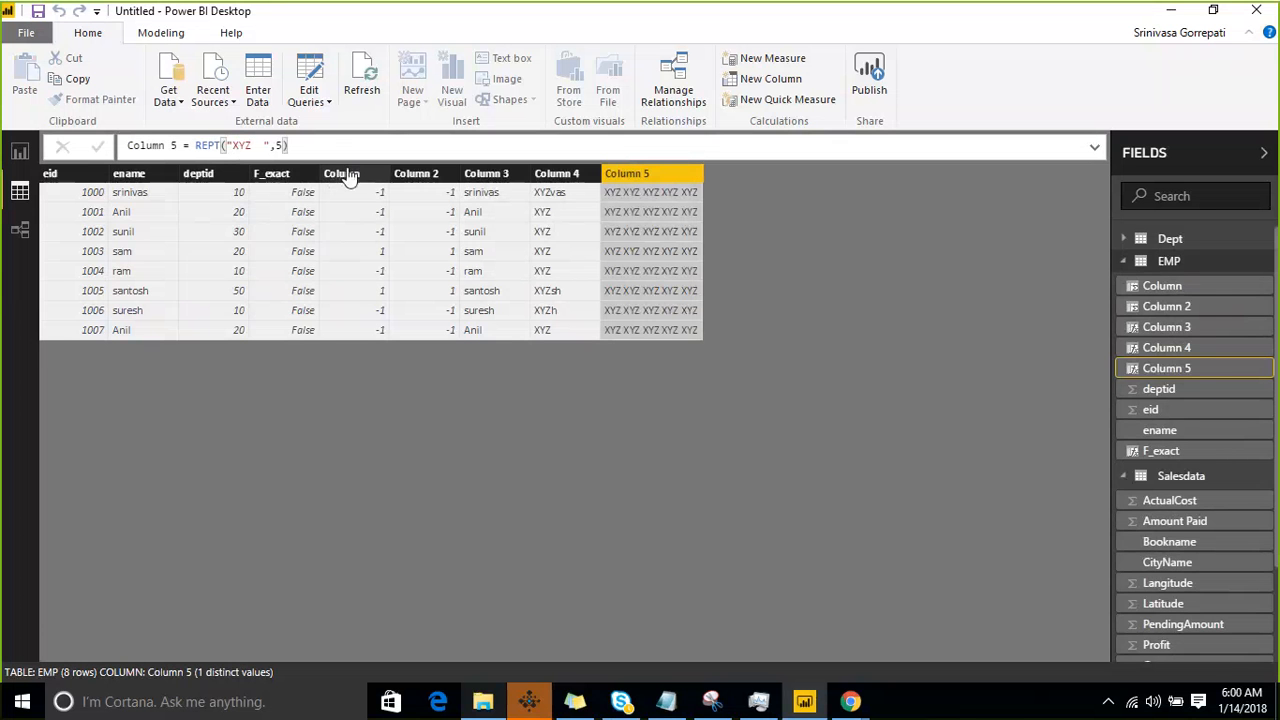
pyautogui.rightClick(1245, 266)
pyautogui.click(1194, 297)
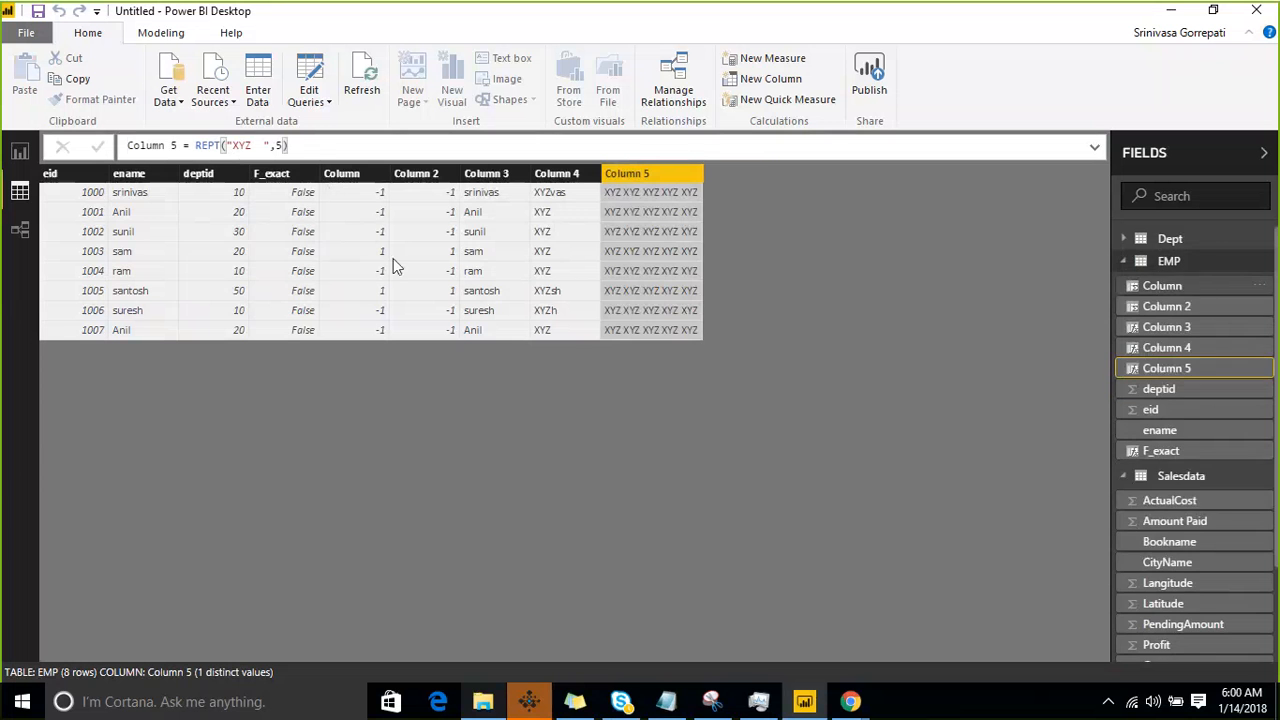
pyautogui.write('TRI')
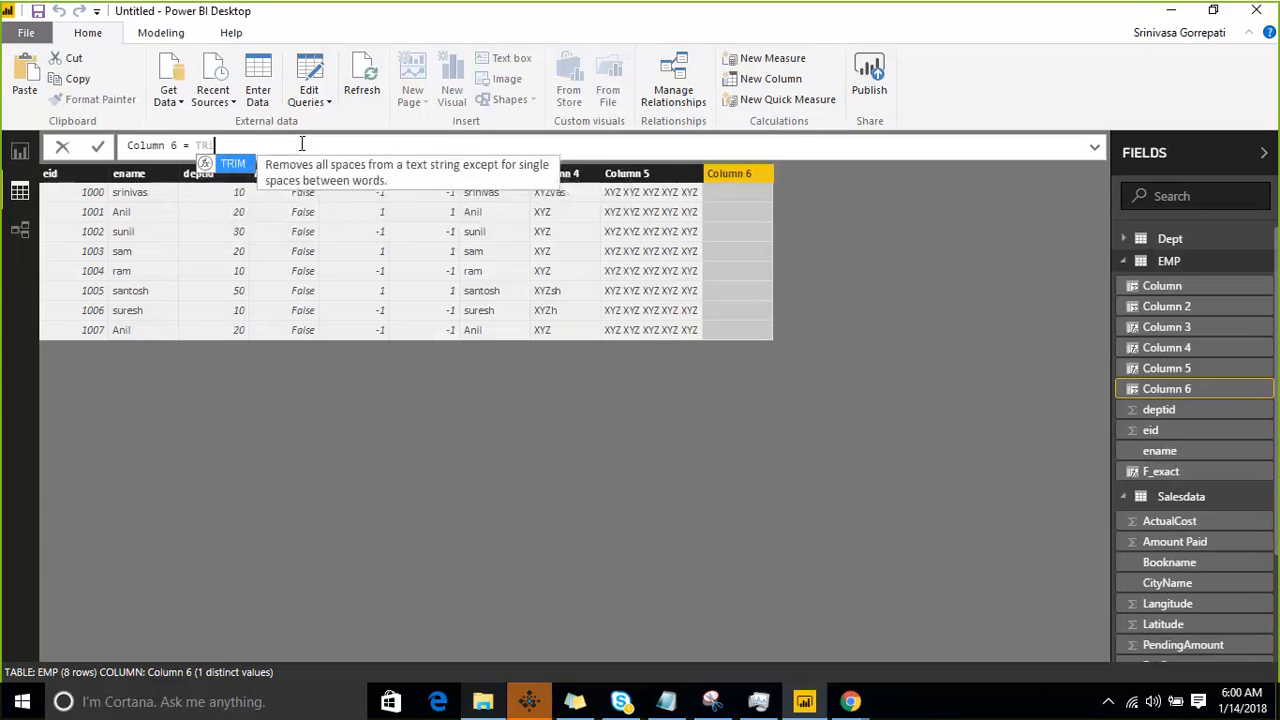
pyautogui.press('Tab')
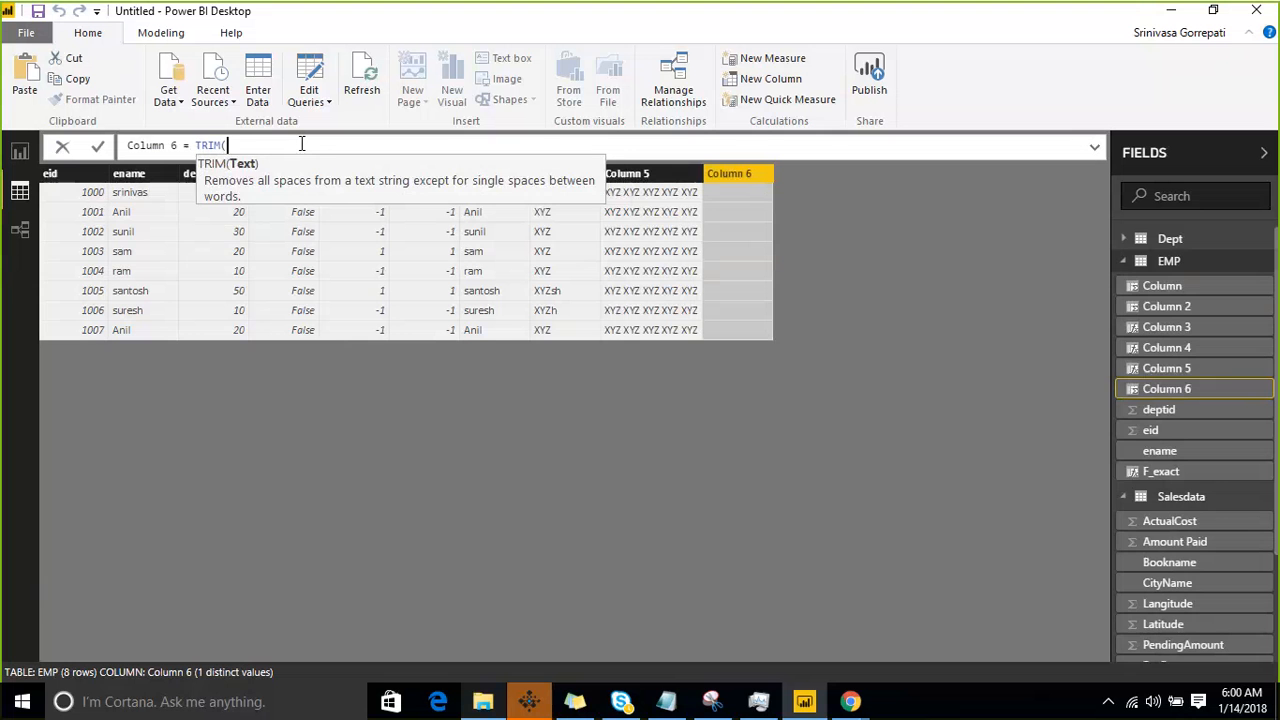
pyautogui.hotkey('shift', 'Home')
pyautogui.press('End')
pyautogui.hotkey('shift', 'Left')
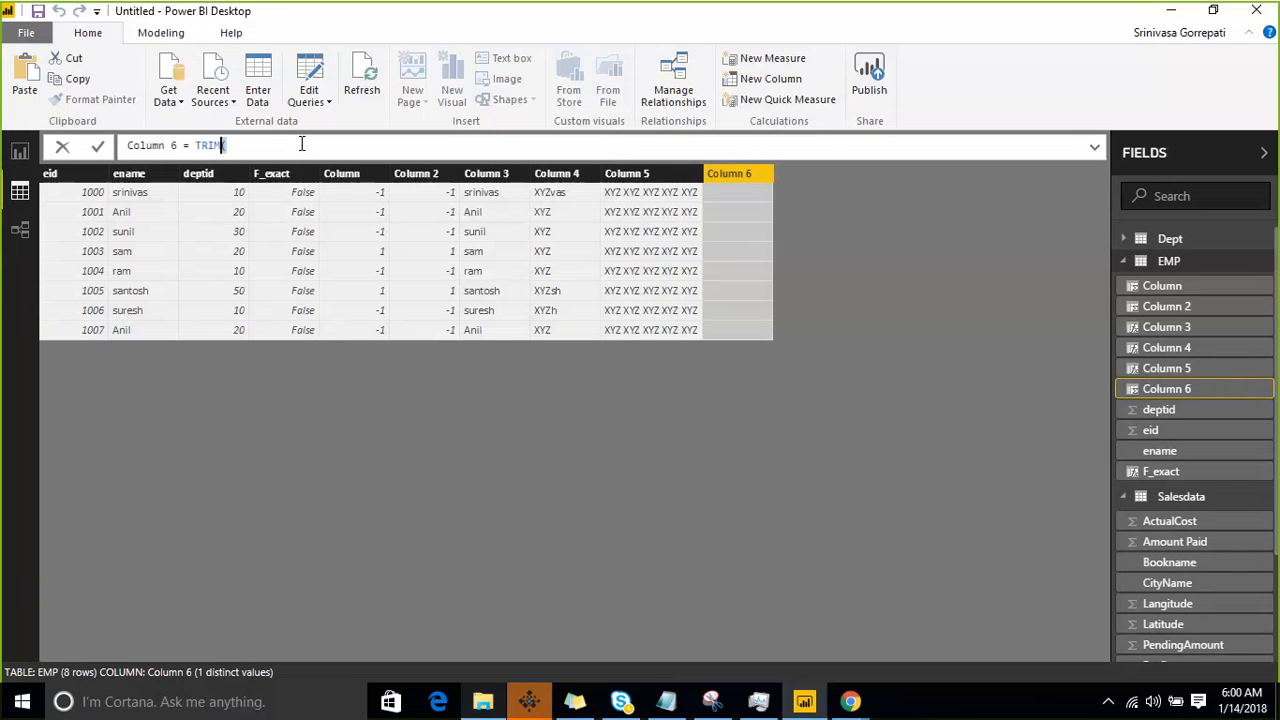
pyautogui.hotkey('shift', 'Left')
pyautogui.hotkey('shift', 'Left')
pyautogui.hotkey('shift', 'Left')
pyautogui.hotkey('shift', 'Left')
pyautogui.press('BackSpace')
pyautogui.click(61, 148)
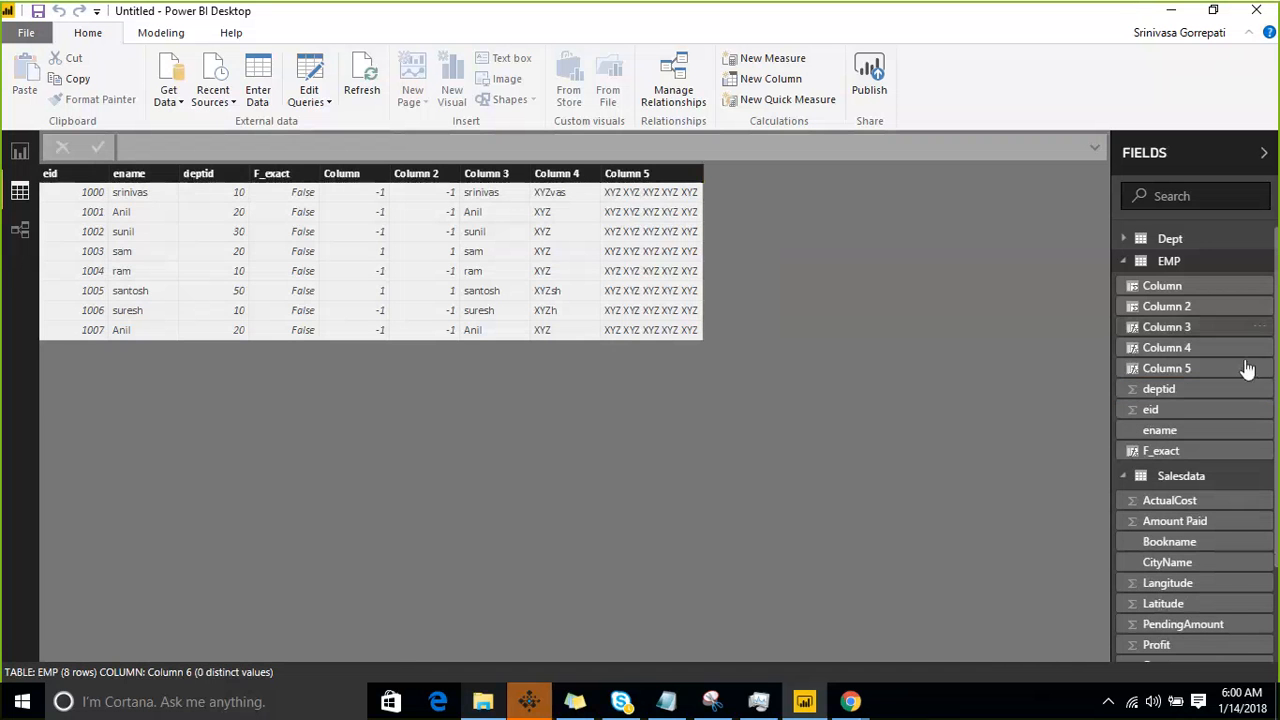
# - Add a measure to the EMP table defined as the text "Hello world" with extra spaces before, between and after the words
pyautogui.click(1261, 264)
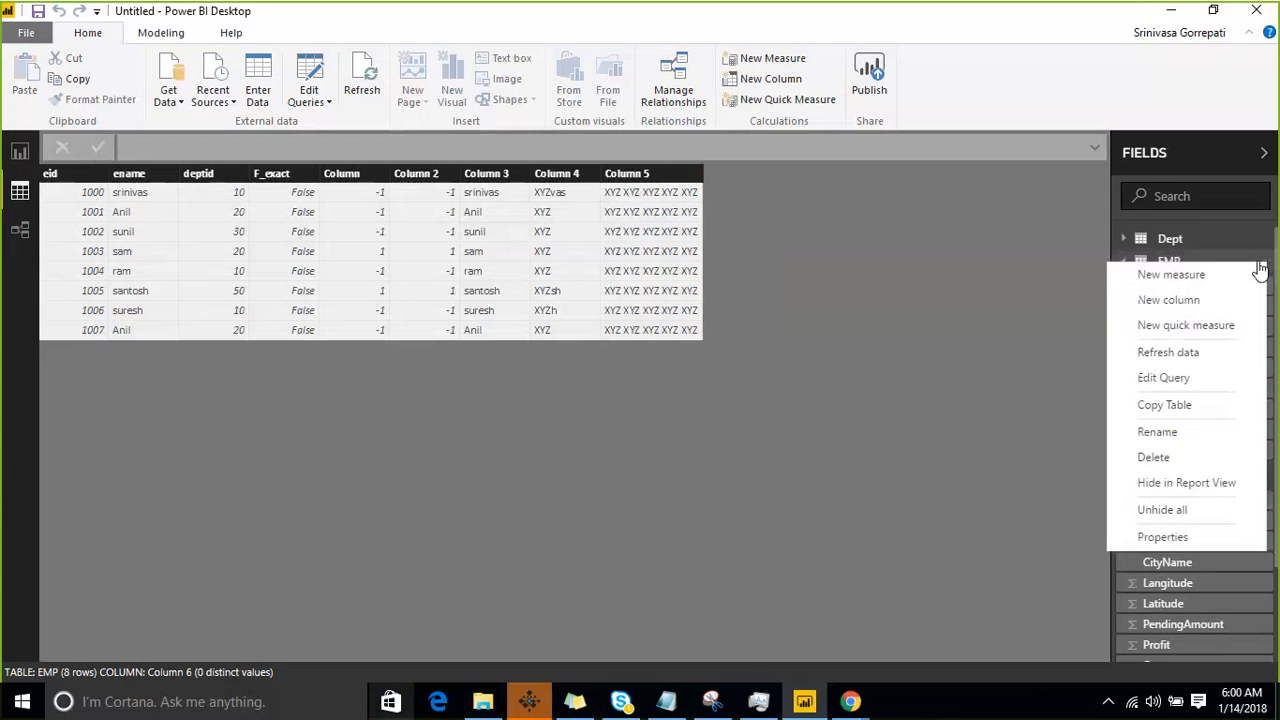
pyautogui.click(1222, 278)
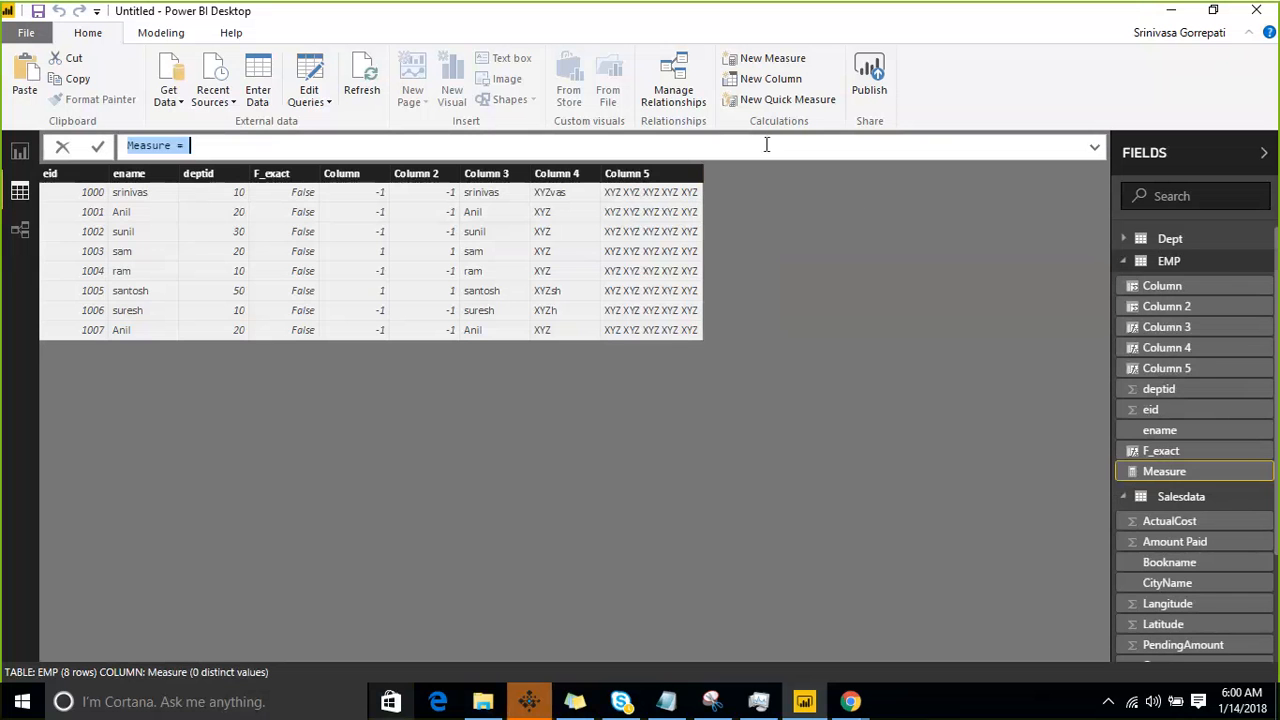
pyautogui.write('"')
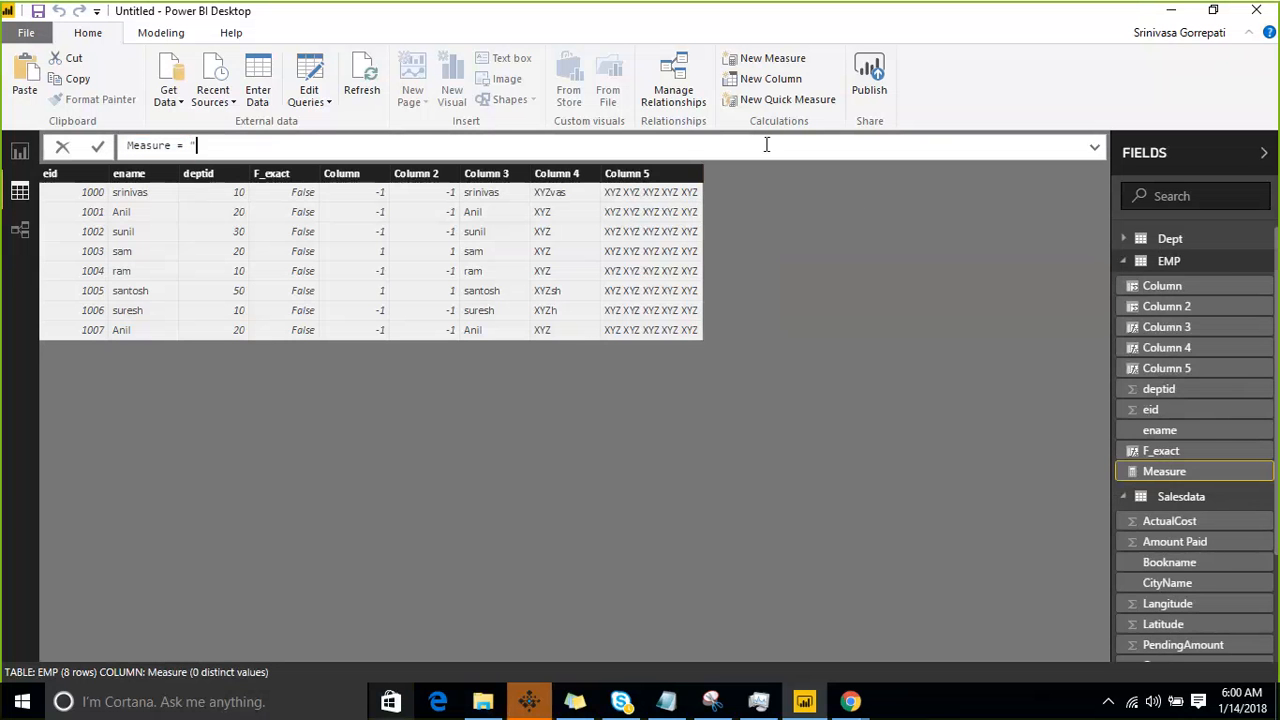
pyautogui.write('"    Hello    world')
pyautogui.press('Return')
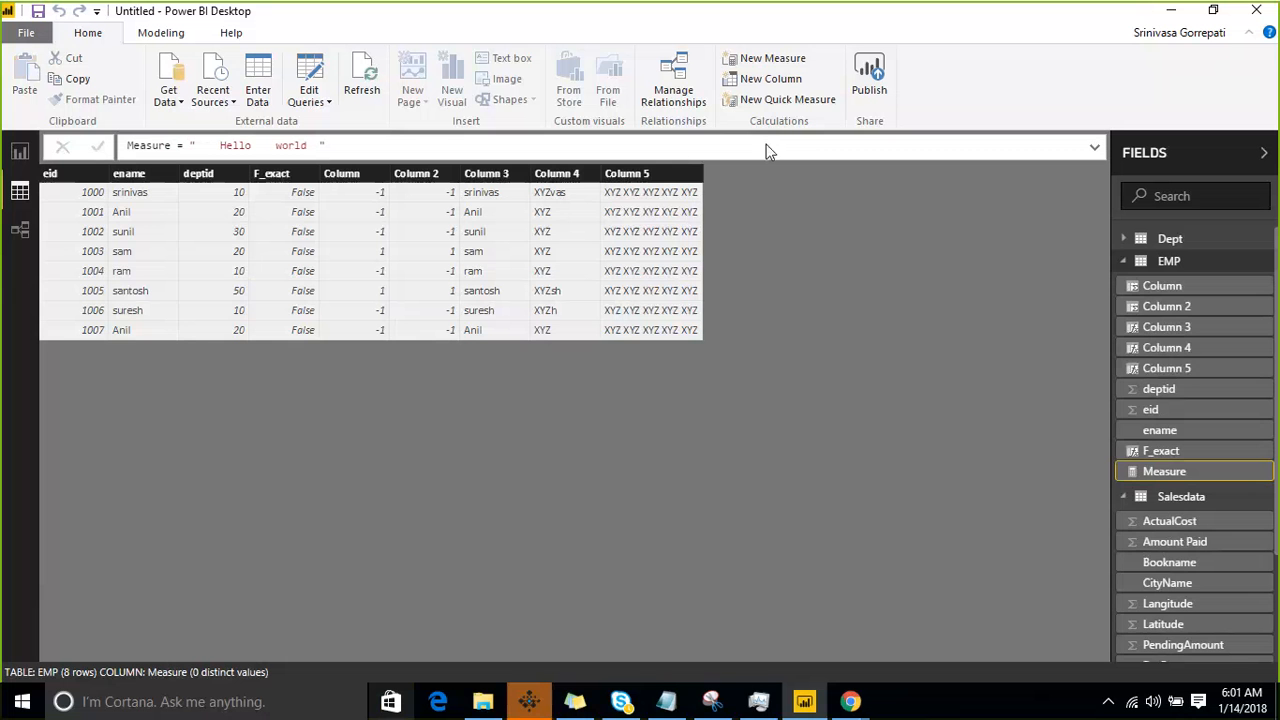
# - Show the new measure in an enlarged card visual on report Page 2, briefly trying it as a table
pyautogui.click(18, 155)
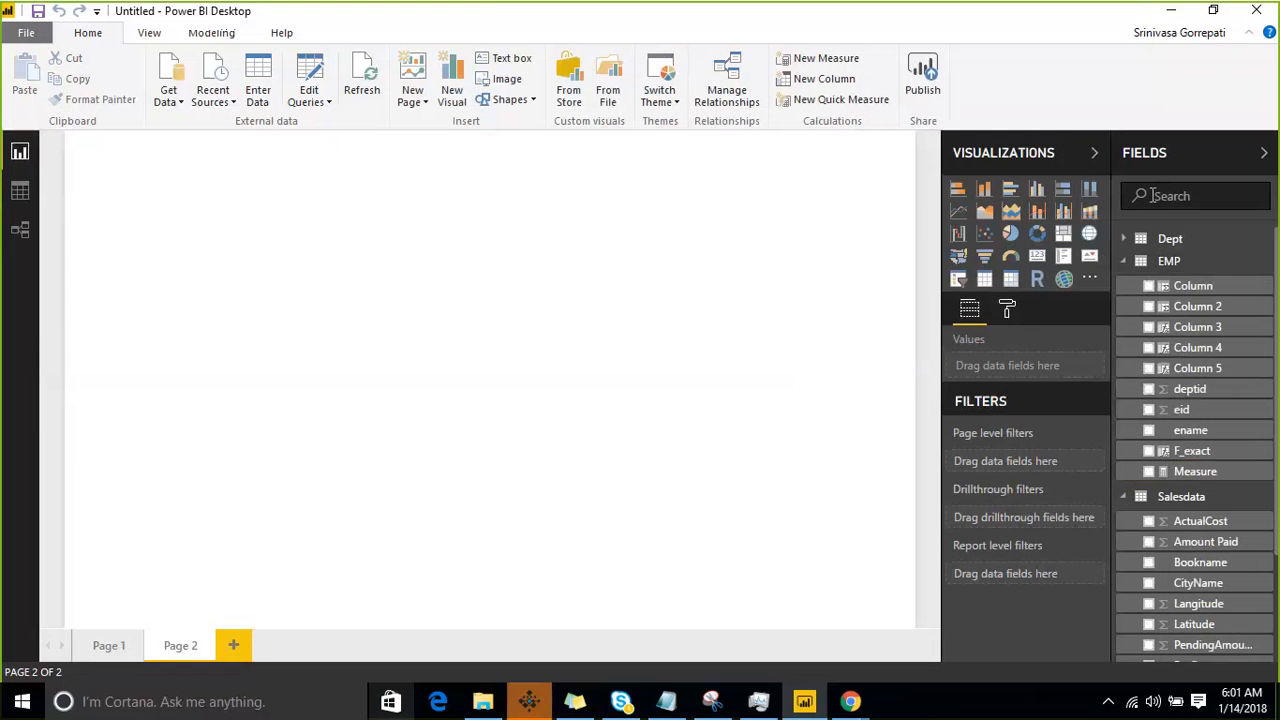
pyautogui.click(1037, 258)
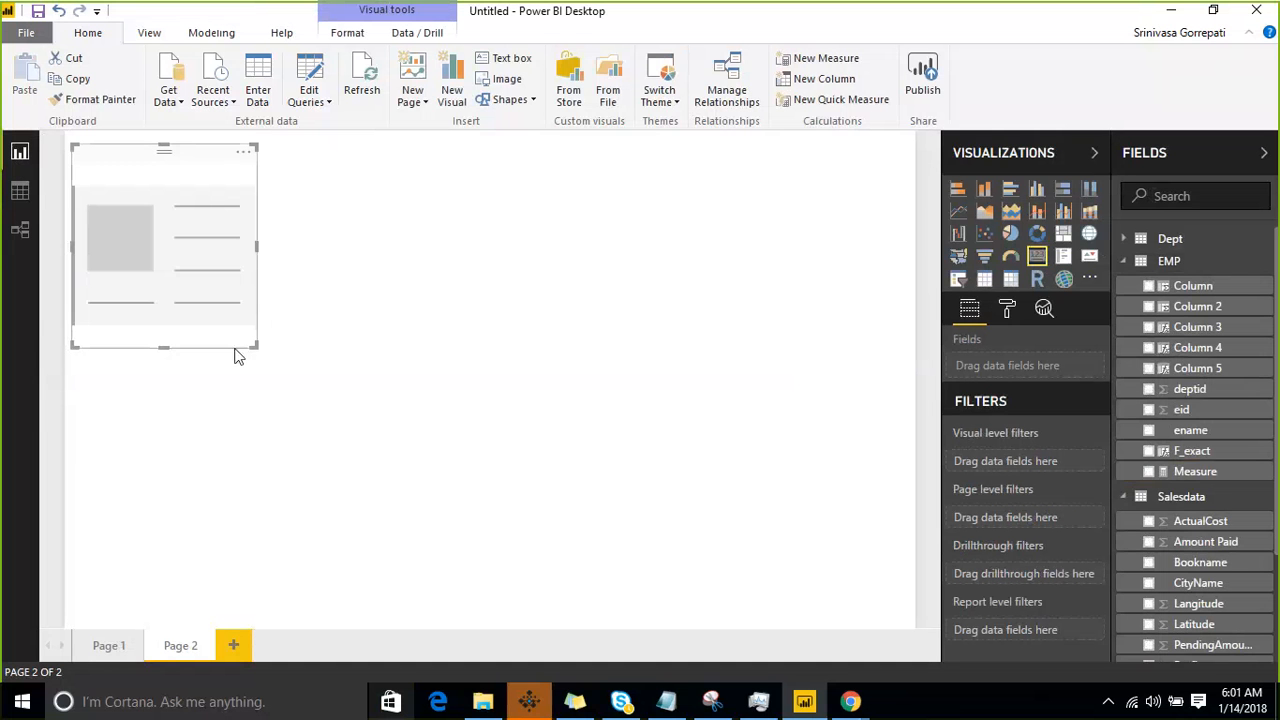
pyautogui.moveTo(251, 346); pyautogui.dragTo(562, 368)
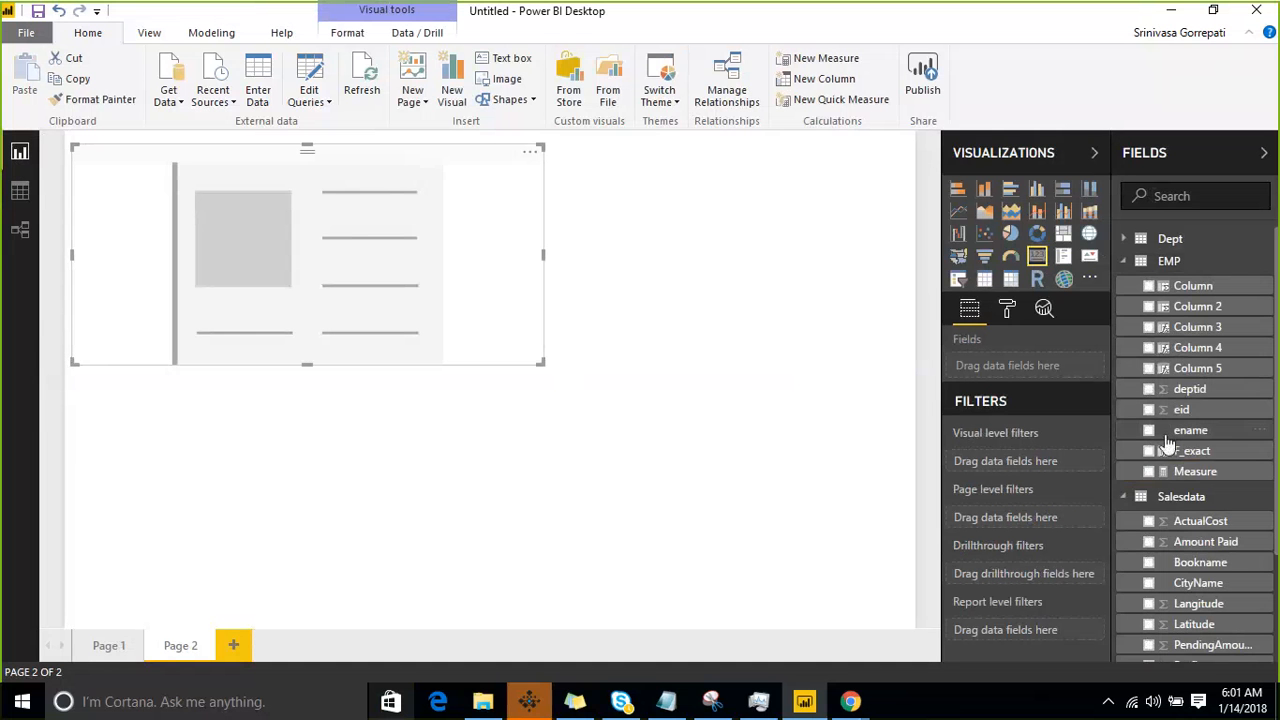
pyautogui.click(1149, 472)
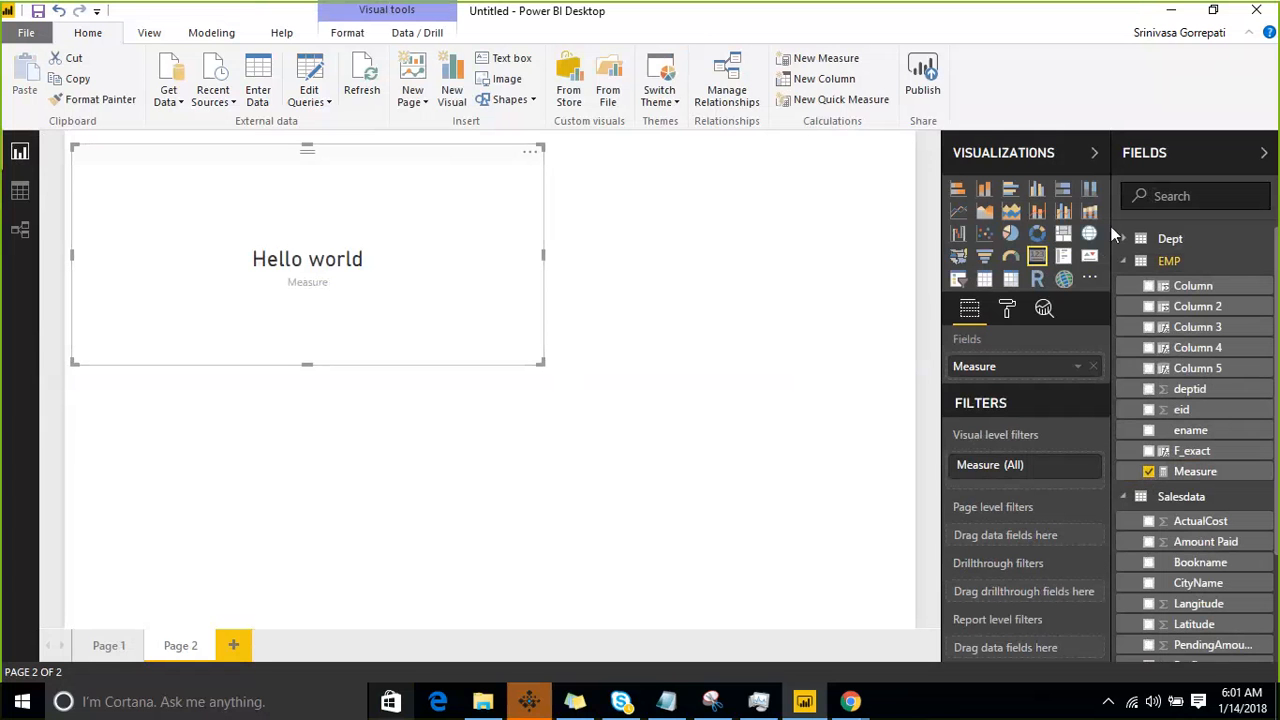
pyautogui.click(985, 281)
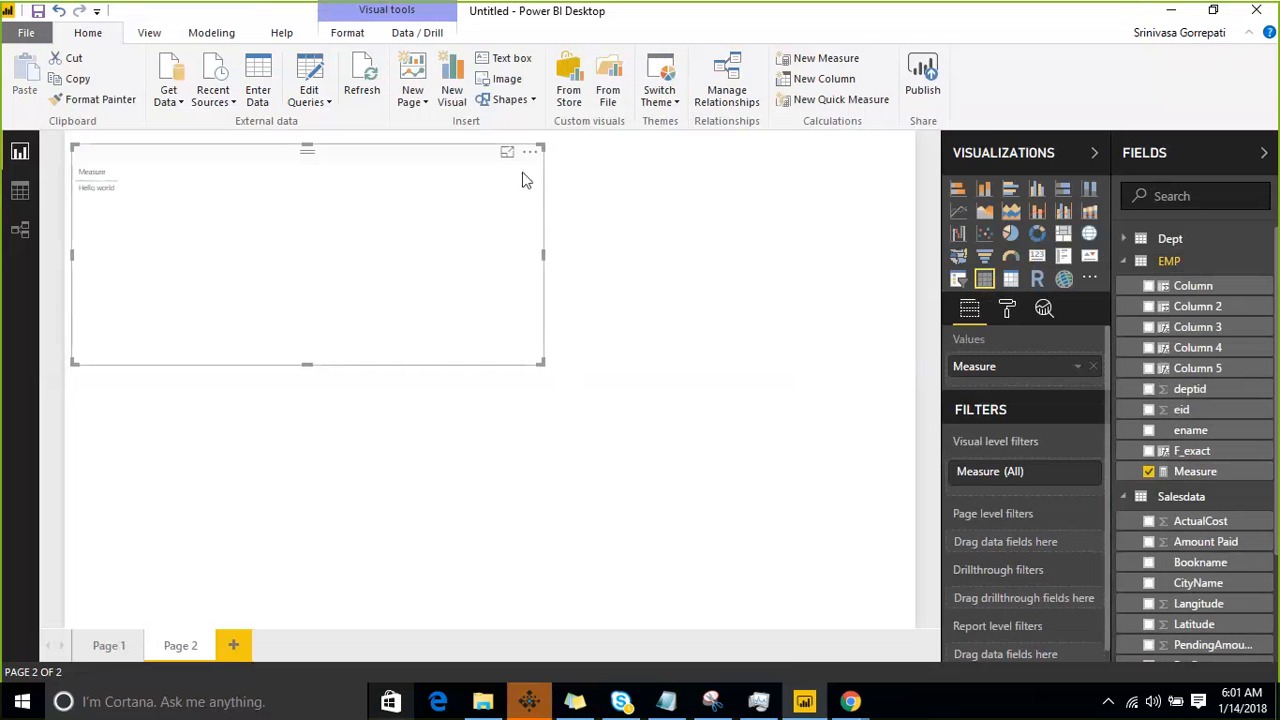
pyautogui.click(1037, 258)
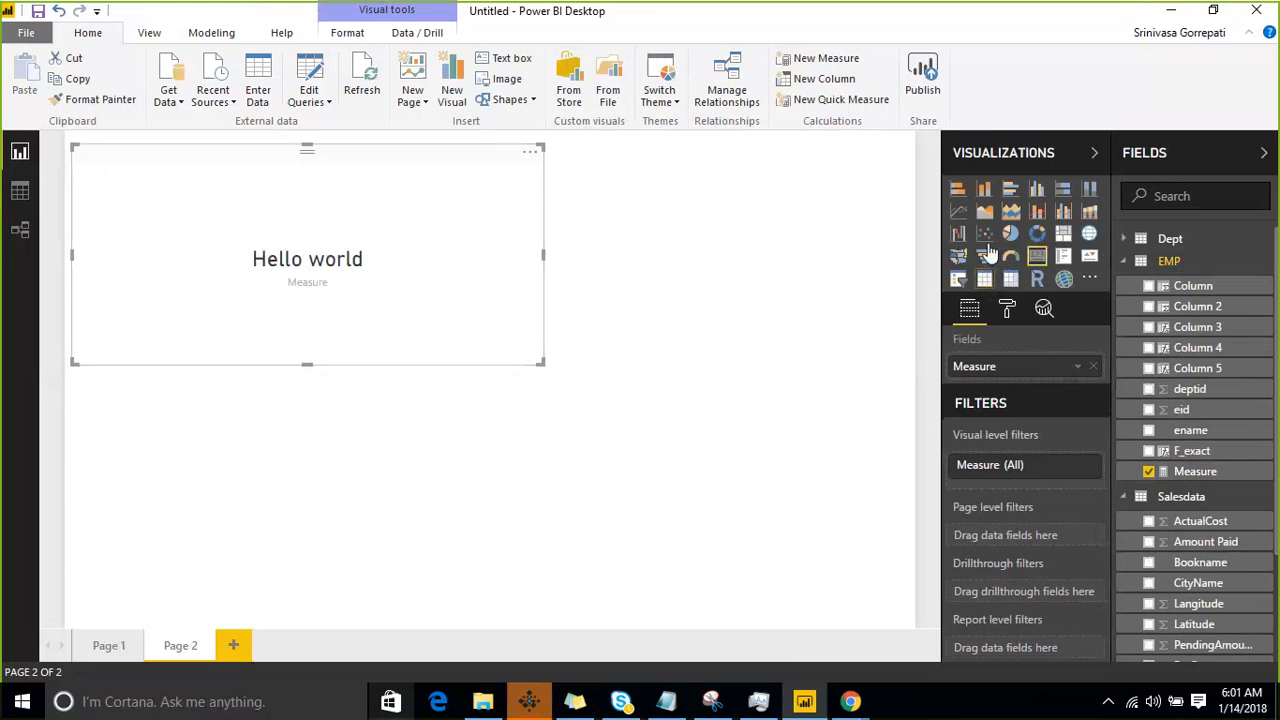
# - Export the card's data to the Desktop as the CSV file data, replacing the existing file
pyautogui.click(531, 153)
pyautogui.click(565, 177)
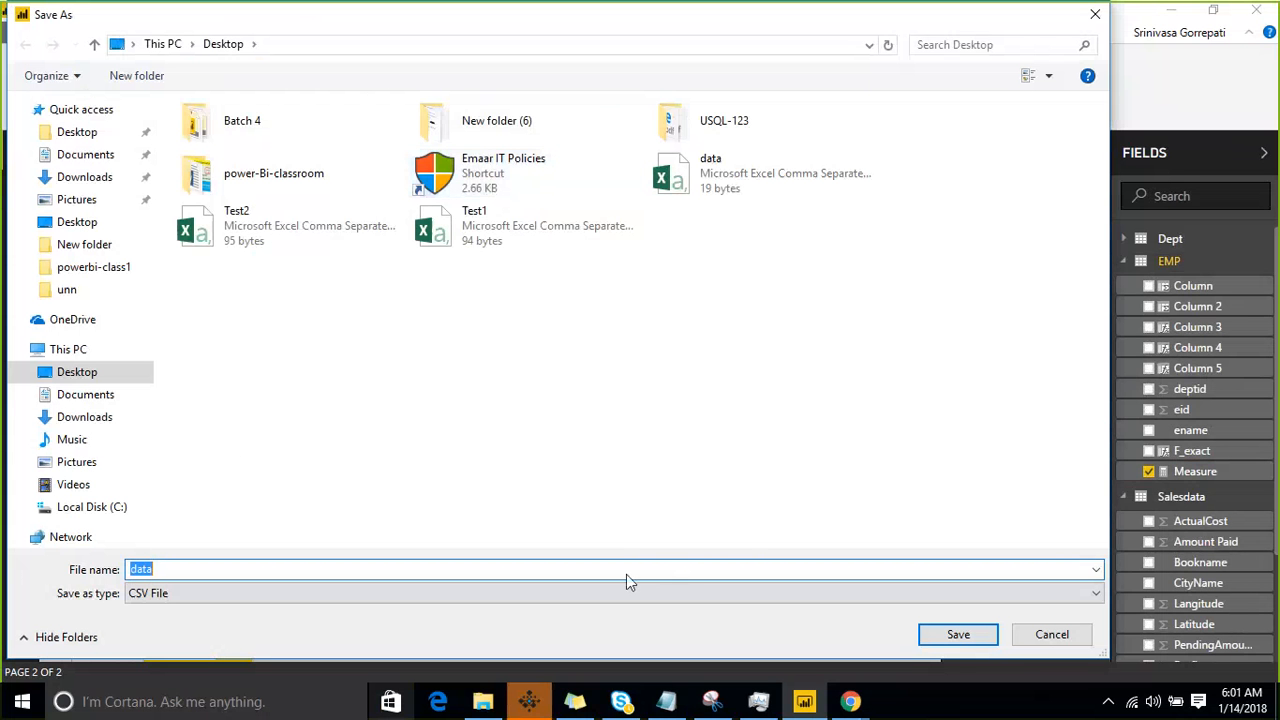
pyautogui.click(960, 636)
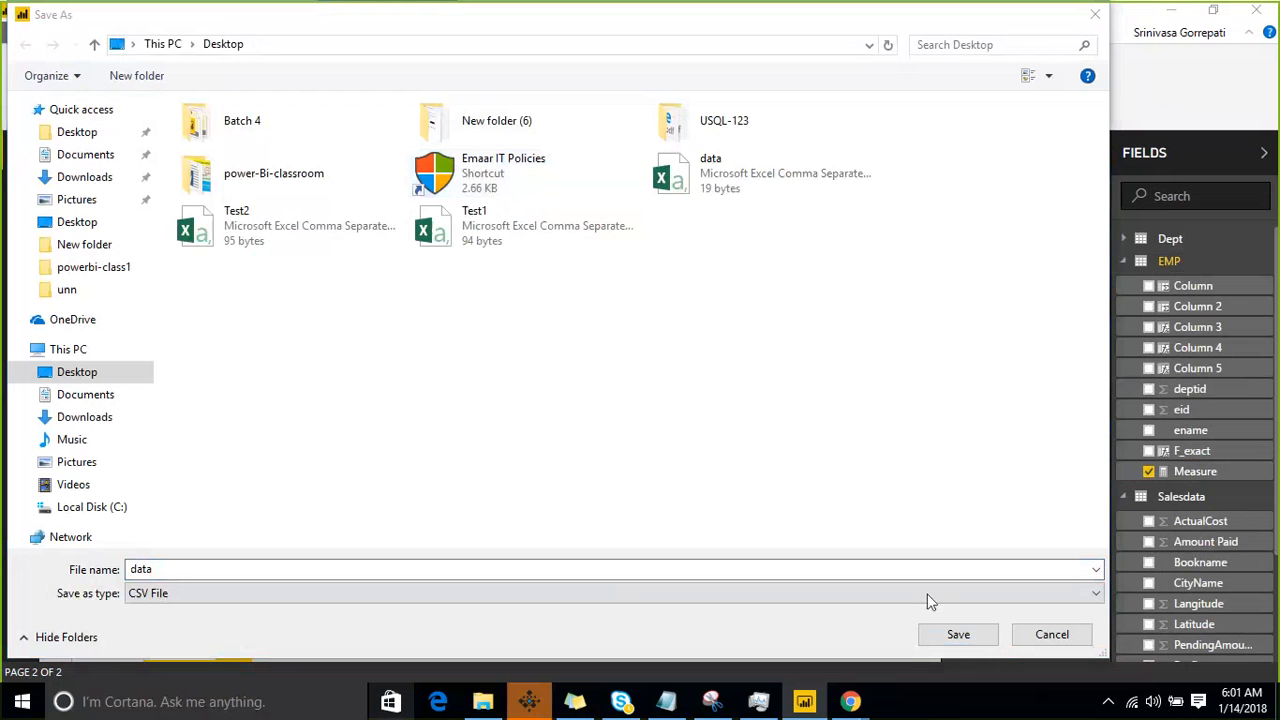
pyautogui.click(958, 636)
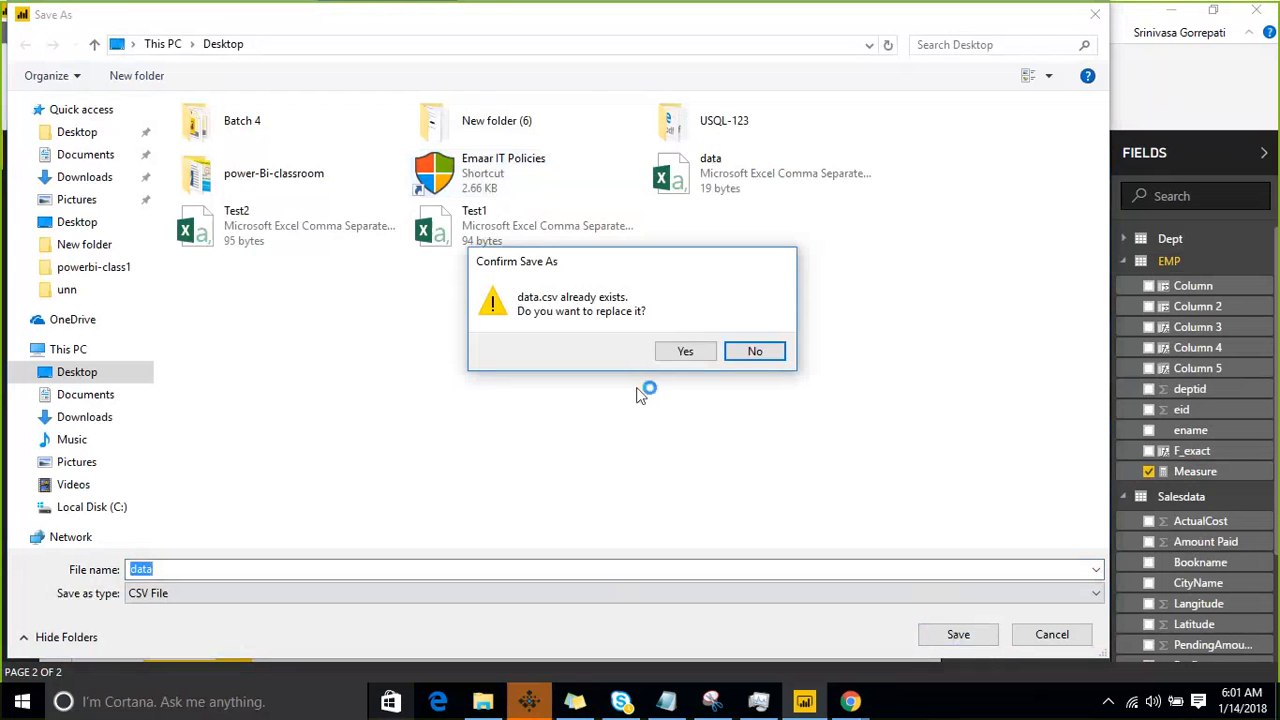
pyautogui.click(685, 353)
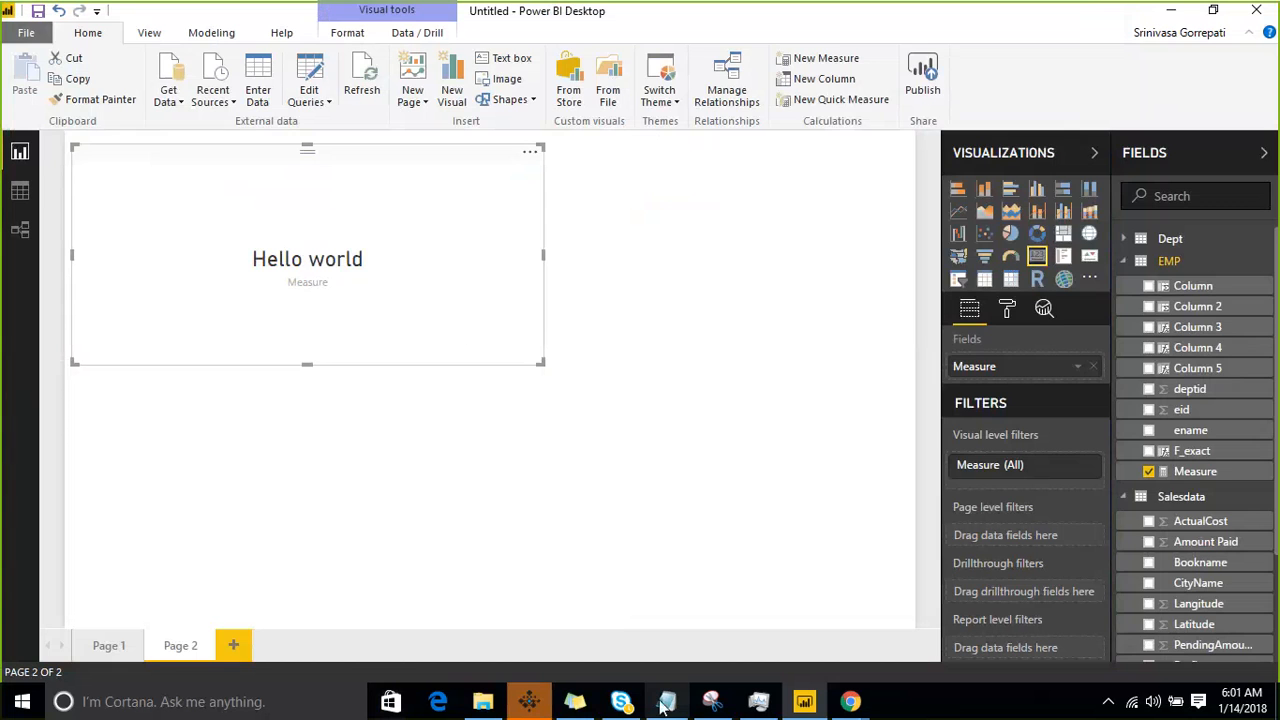
# - Switch to the dax course notes in Notepad and save them
pyautogui.click(664, 703)
pyautogui.click(15, 30)
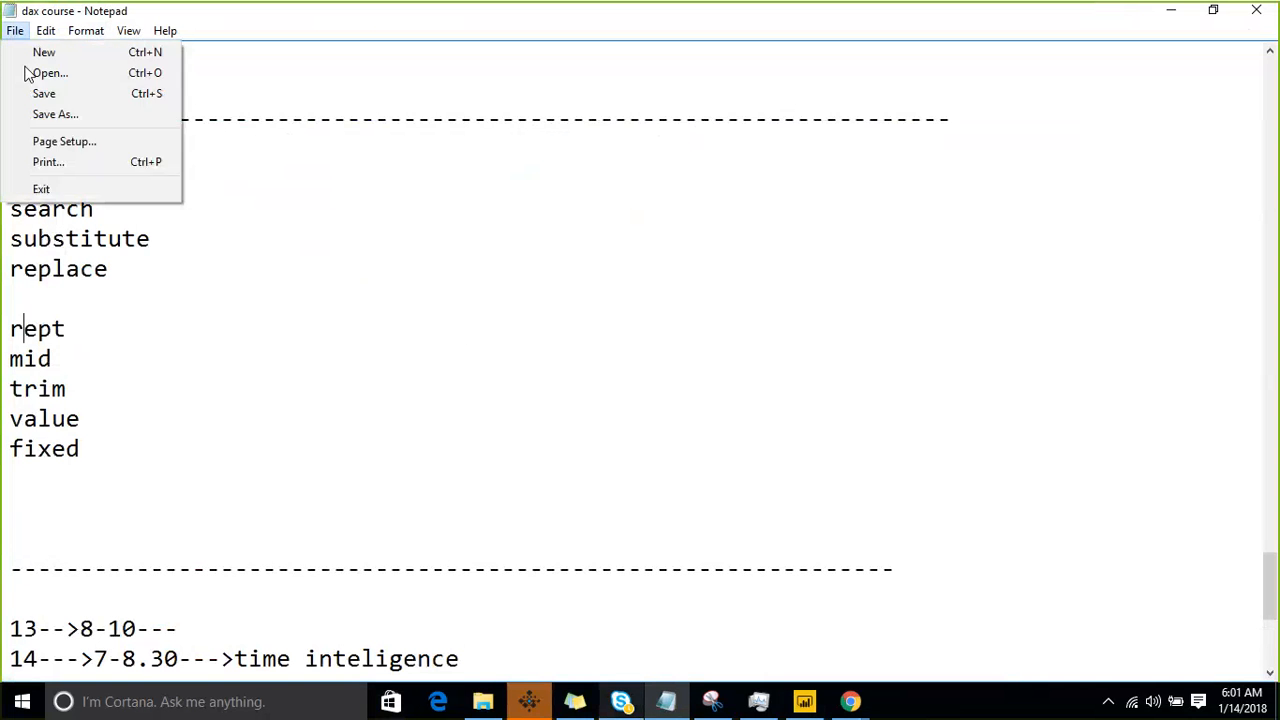
pyautogui.click(44, 92)
pyautogui.click(15, 30)
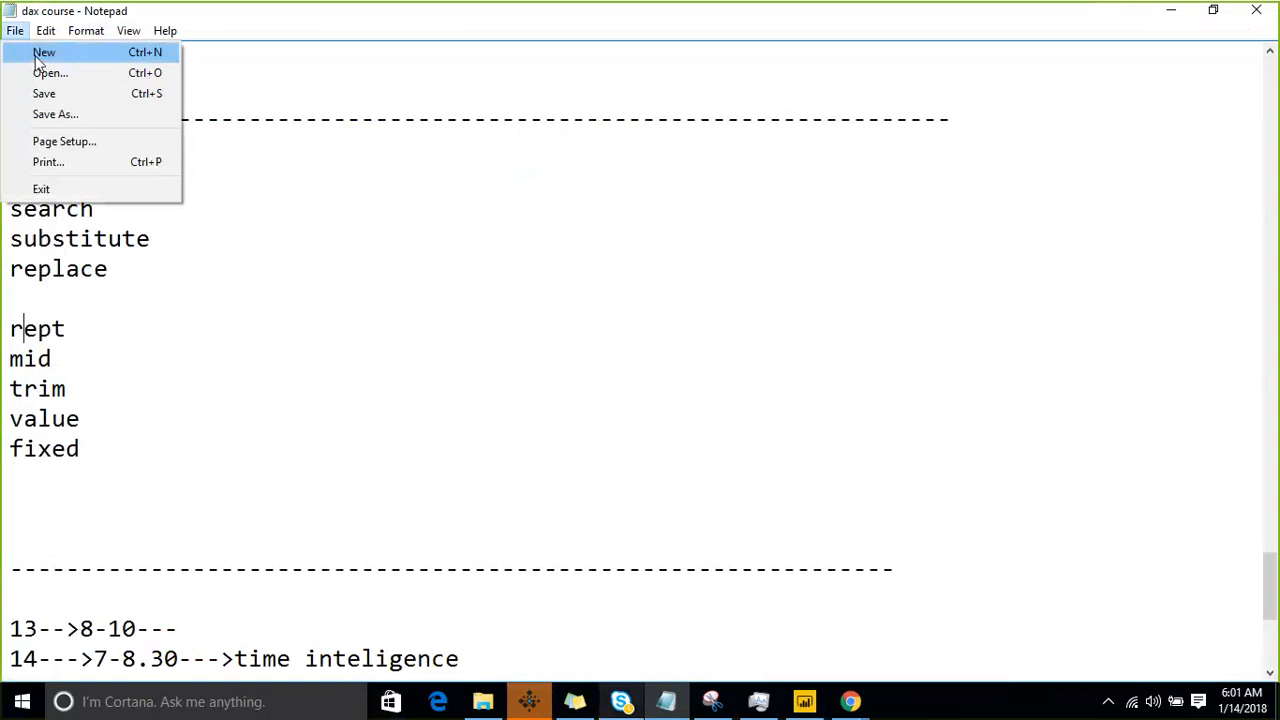
pyautogui.click(63, 74)
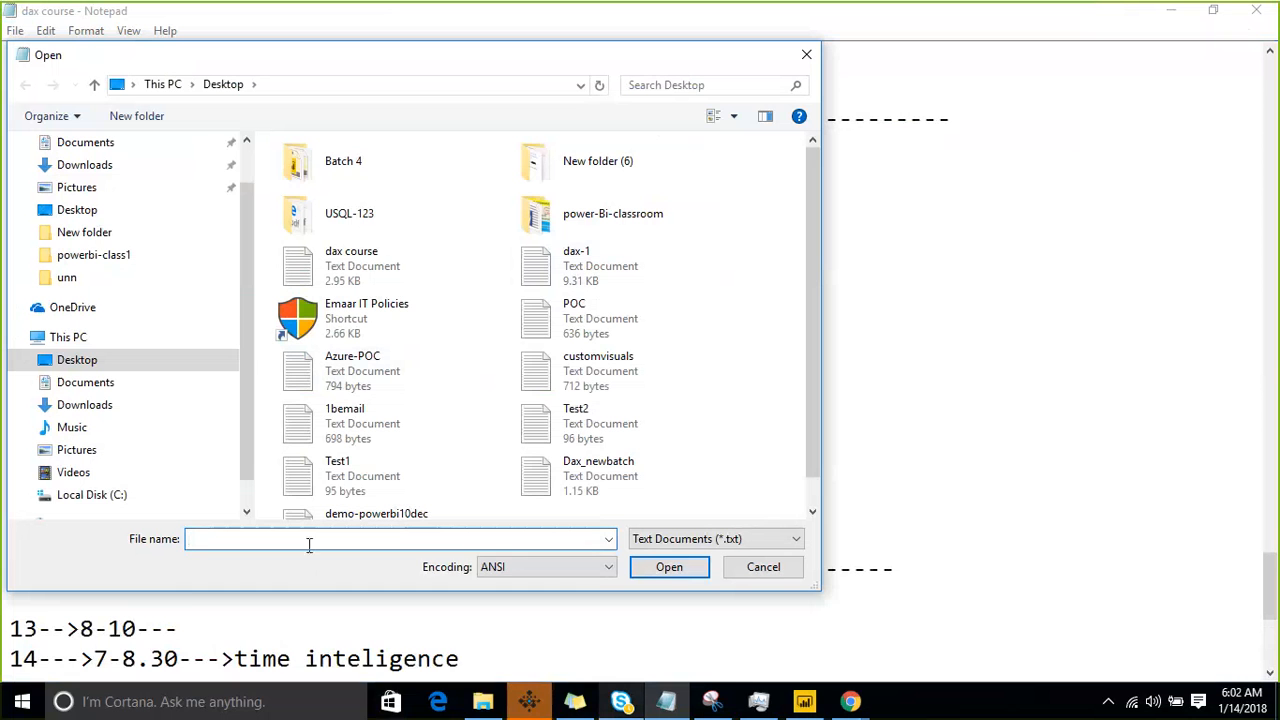
pyautogui.write('da')
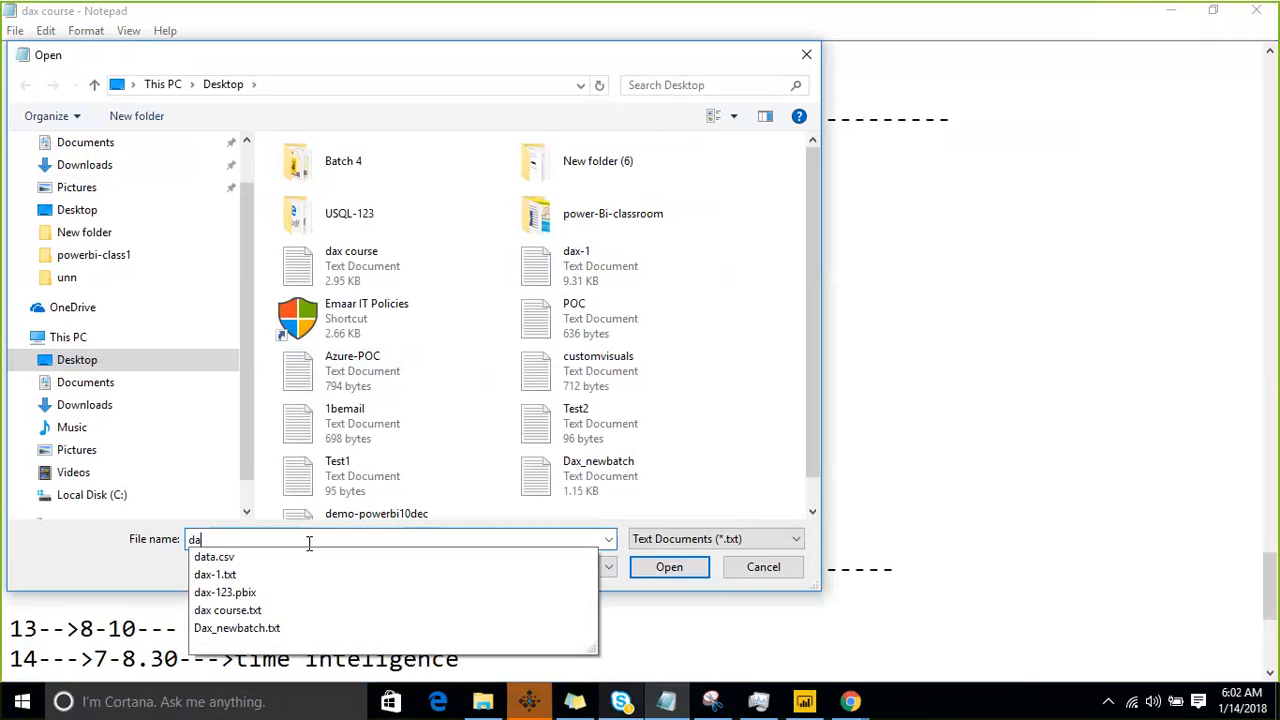
pyautogui.press('BackSpace')
pyautogui.press('BackSpace')
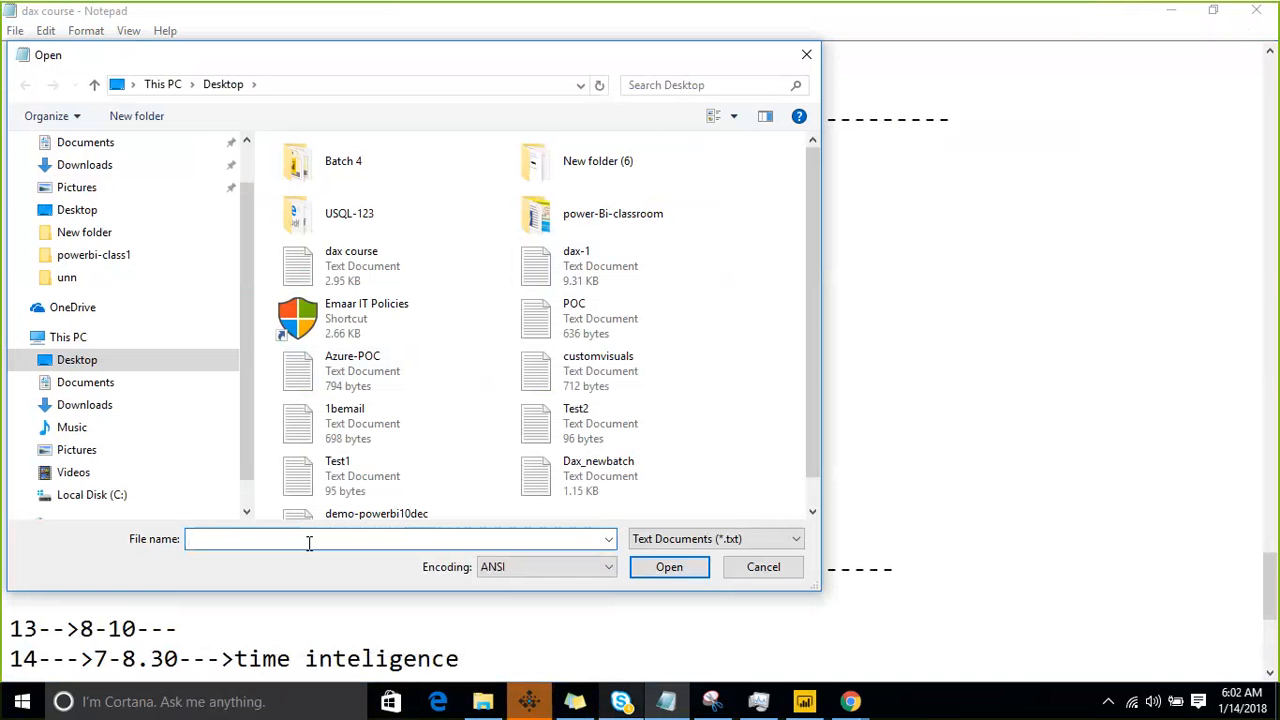
pyautogui.scroll(1, 108, 225)
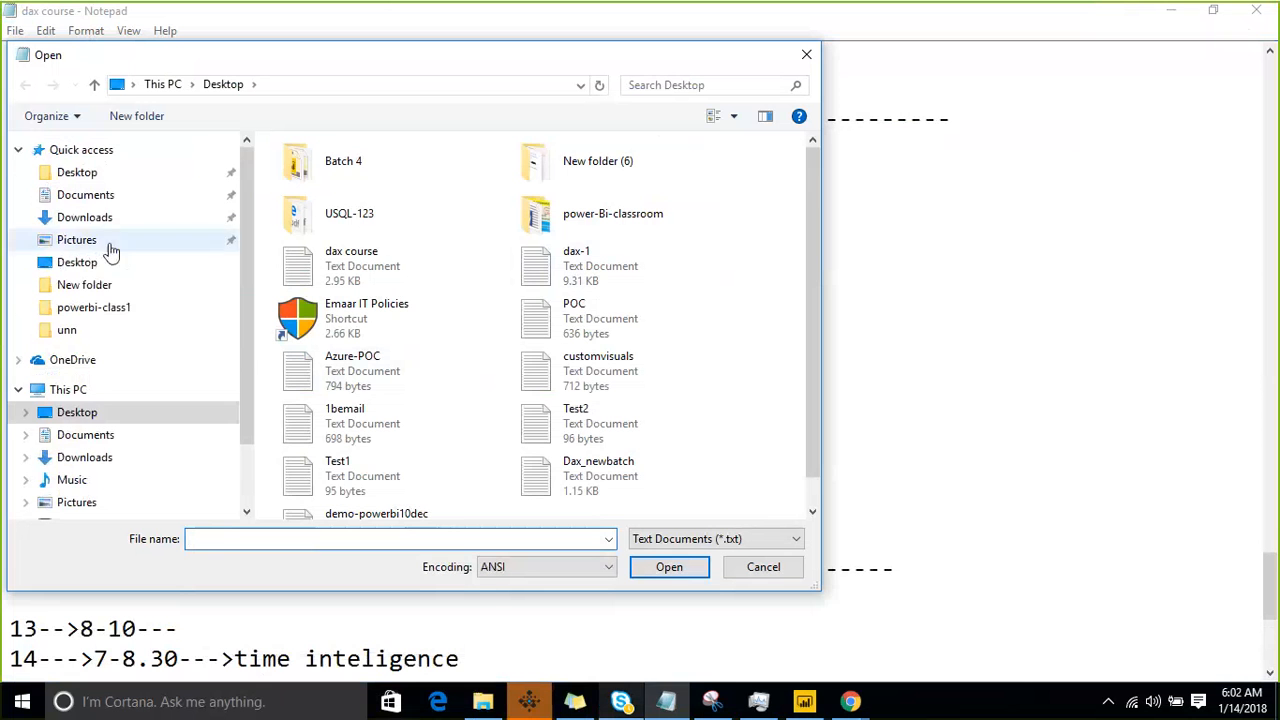
pyautogui.click(99, 268)
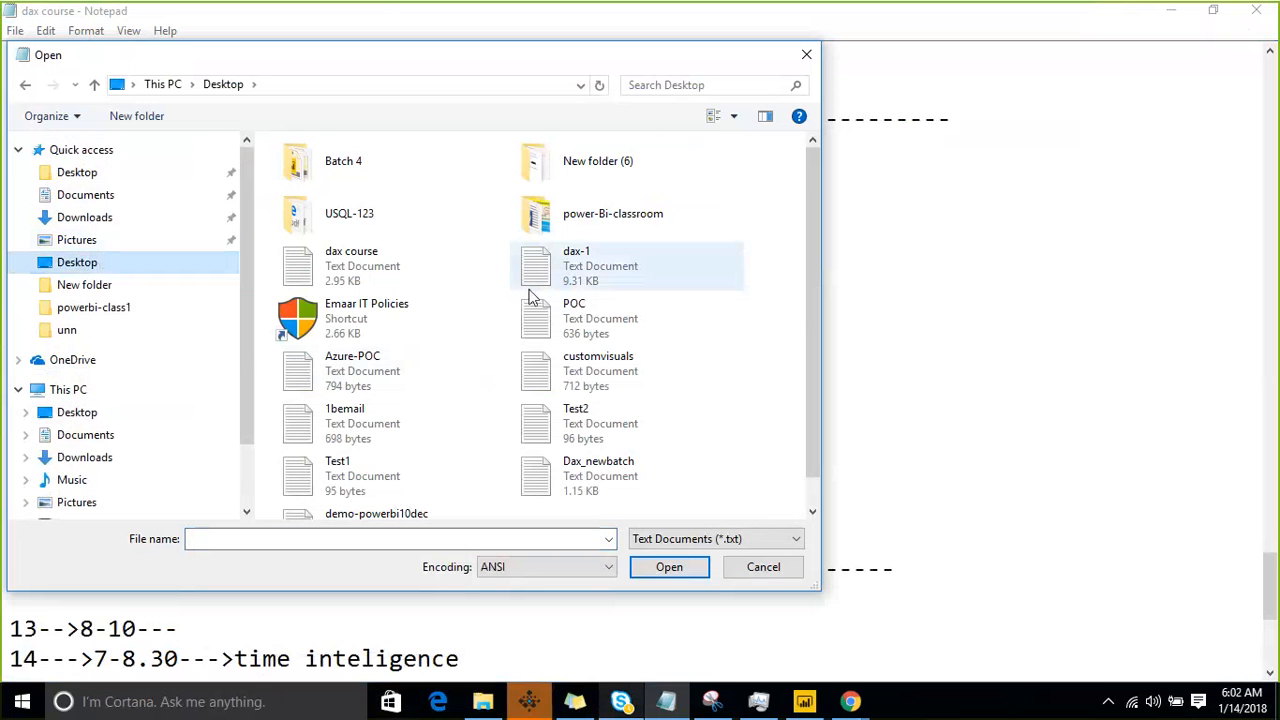
pyautogui.scroll(-1, 816, 334)
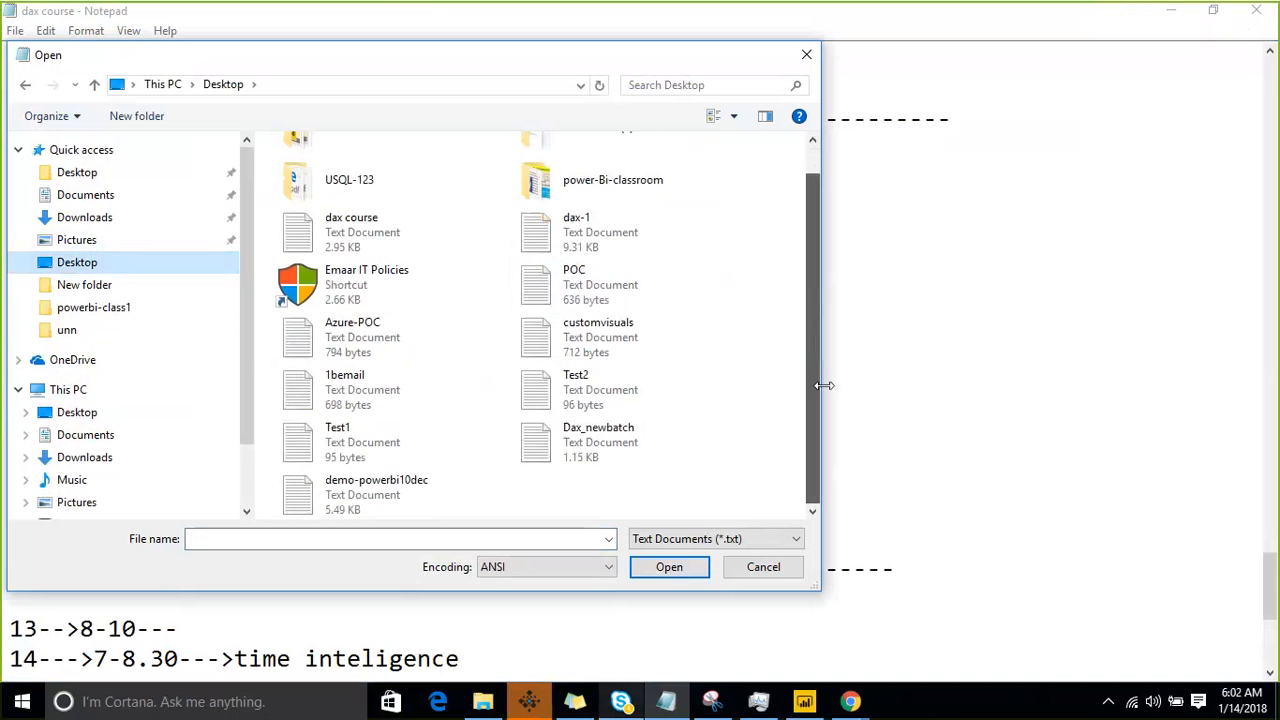
pyautogui.click(99, 427)
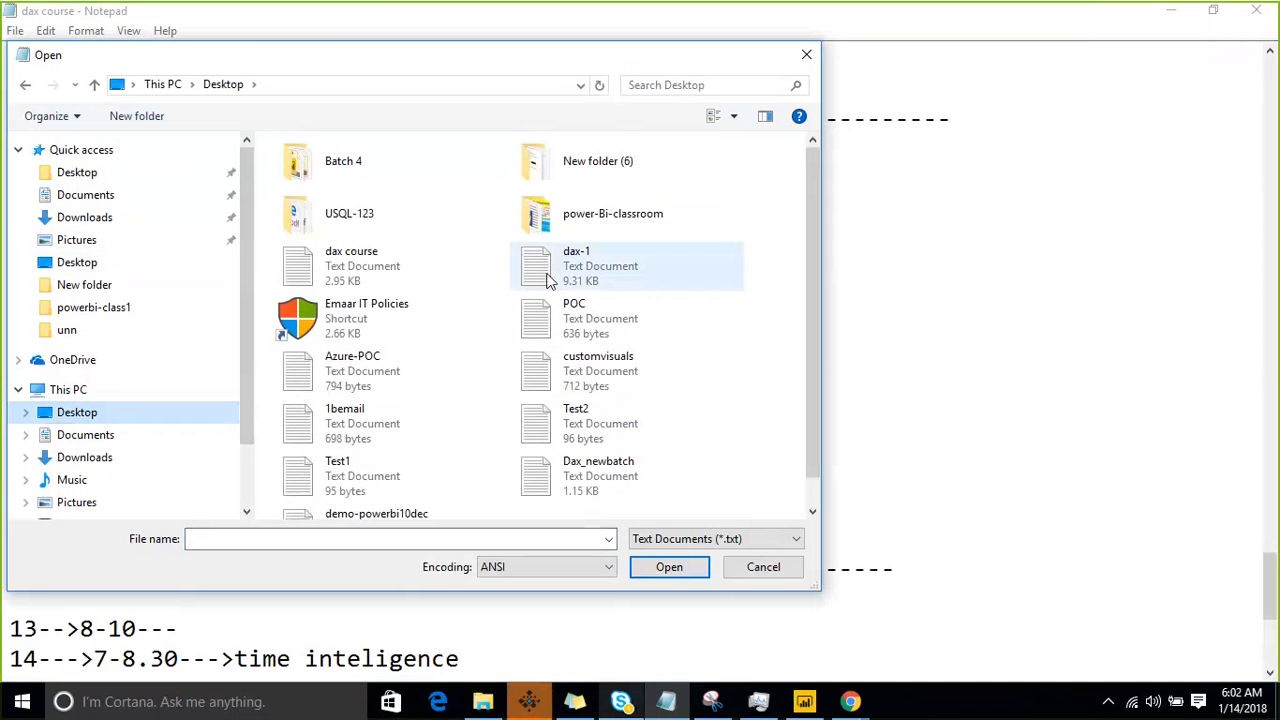
pyautogui.scroll(-1, 577, 385)
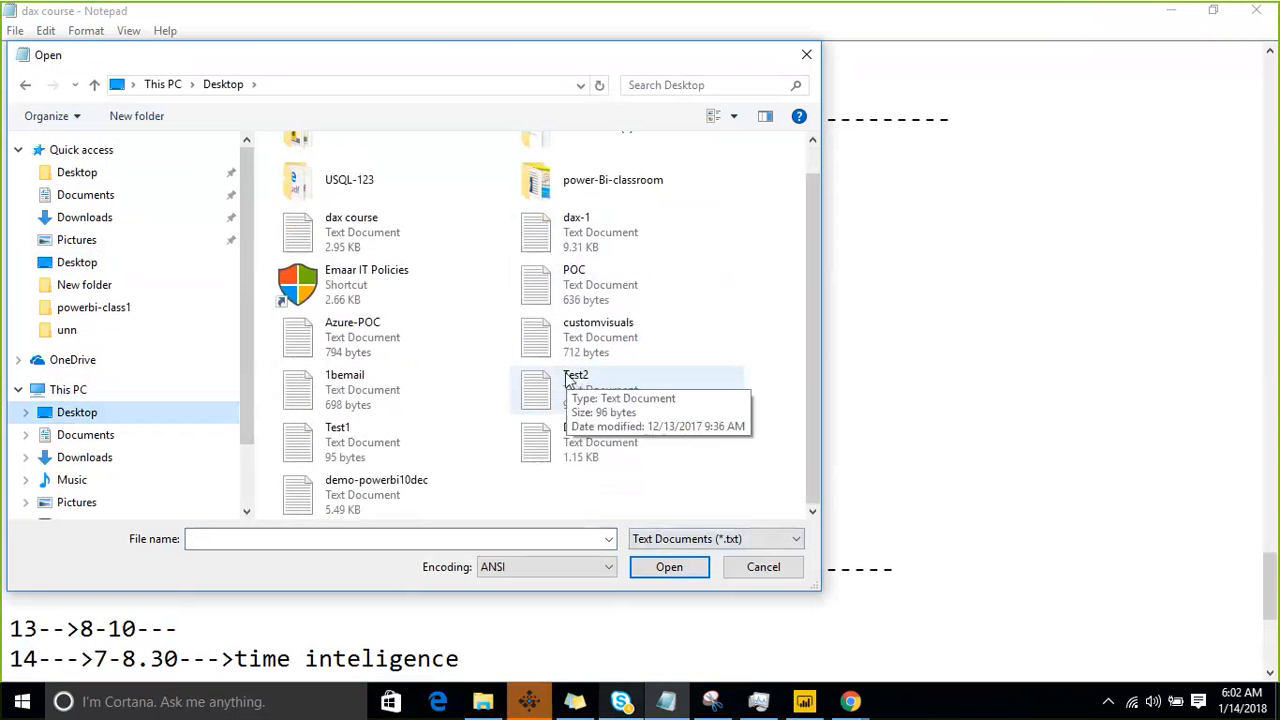
pyautogui.click(762, 567)
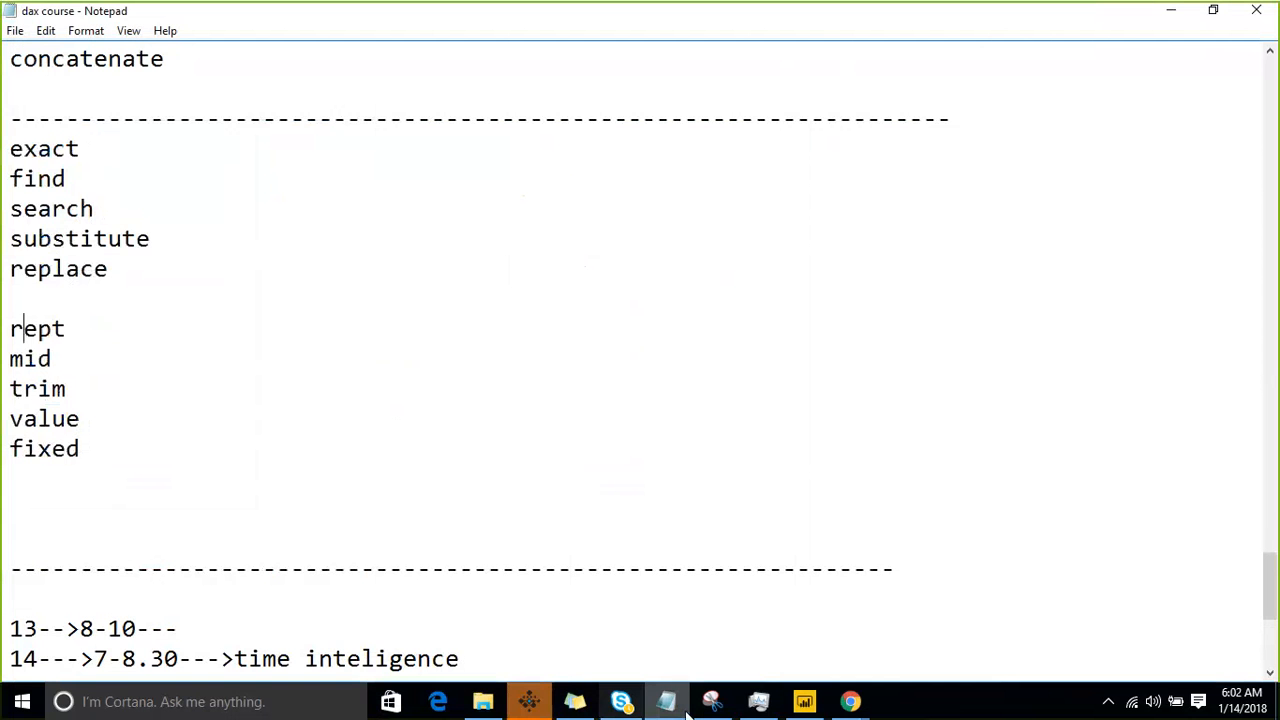
# - Return to Power BI Desktop and export the card's data again to the Desktop, overwriting data.csv
pyautogui.click(806, 701)
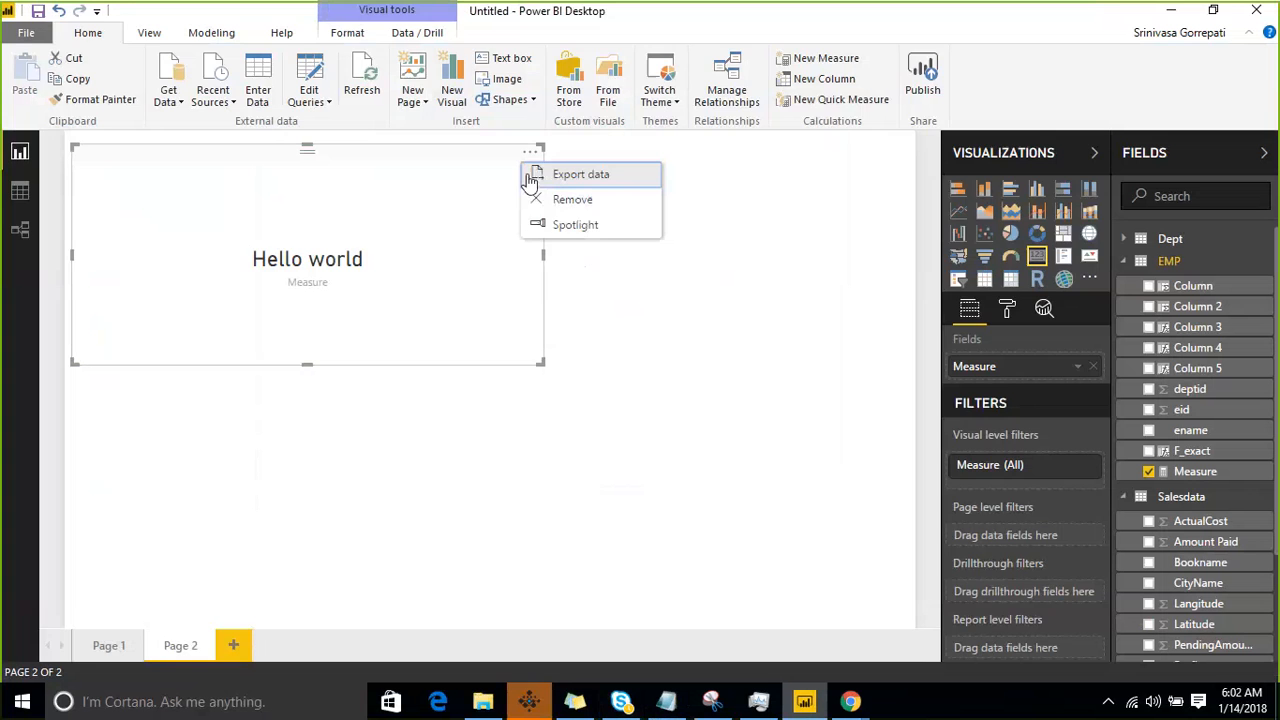
pyautogui.click(580, 178)
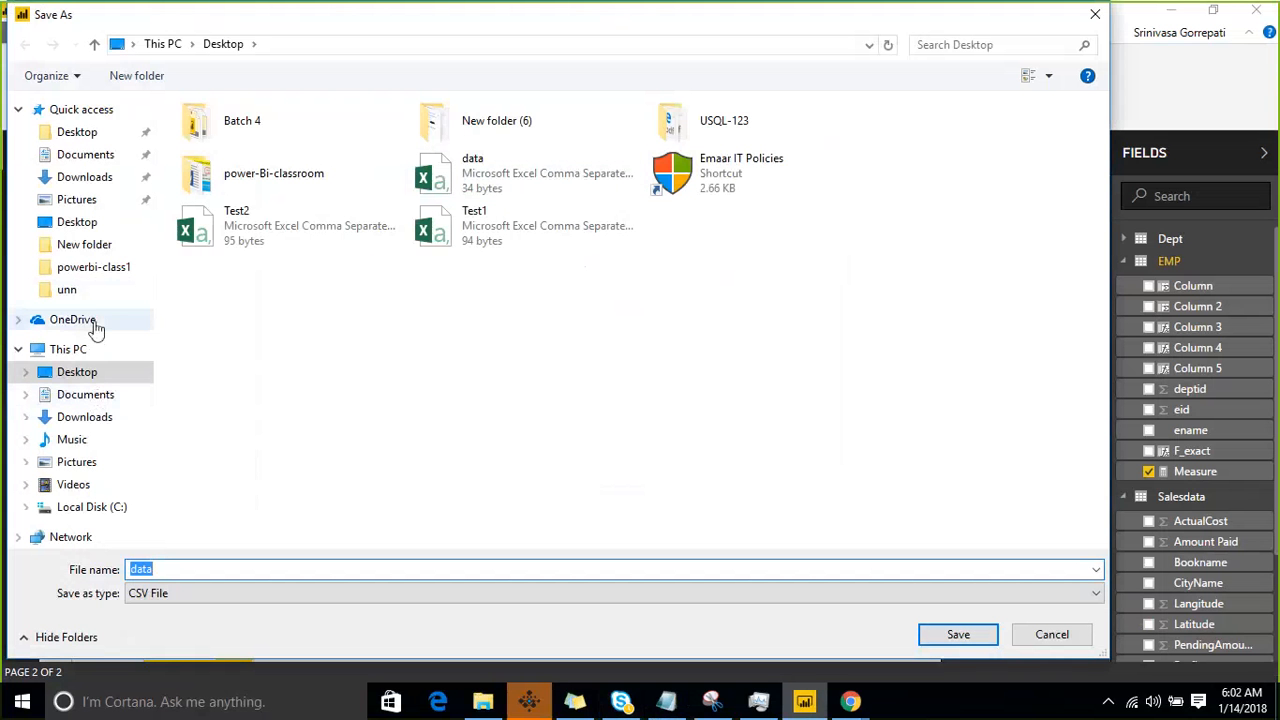
pyautogui.click(82, 375)
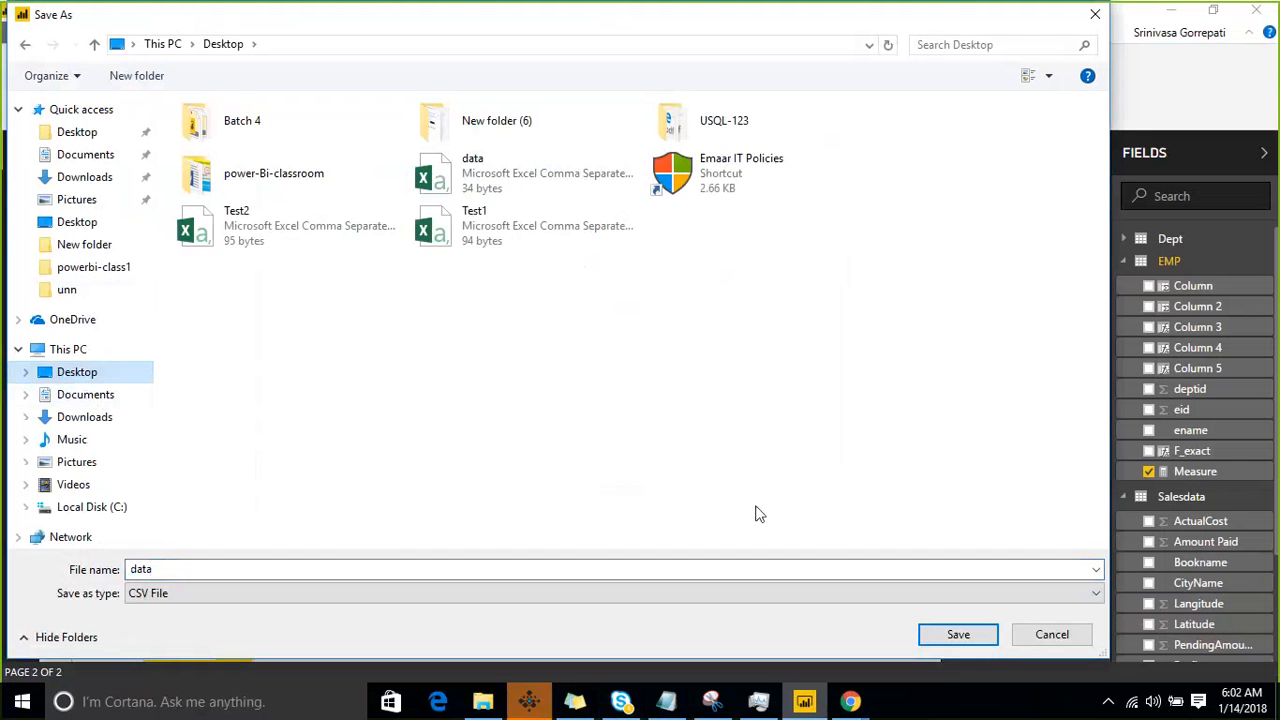
pyautogui.click(940, 632)
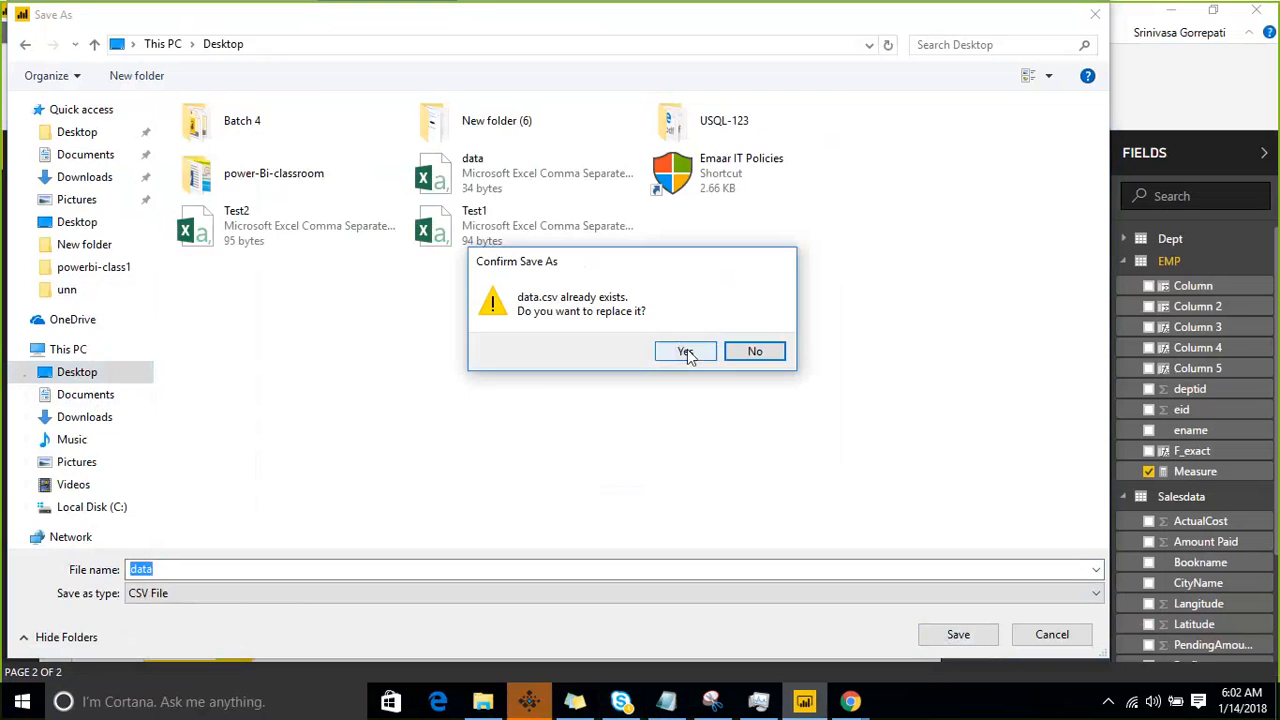
pyautogui.click(686, 353)
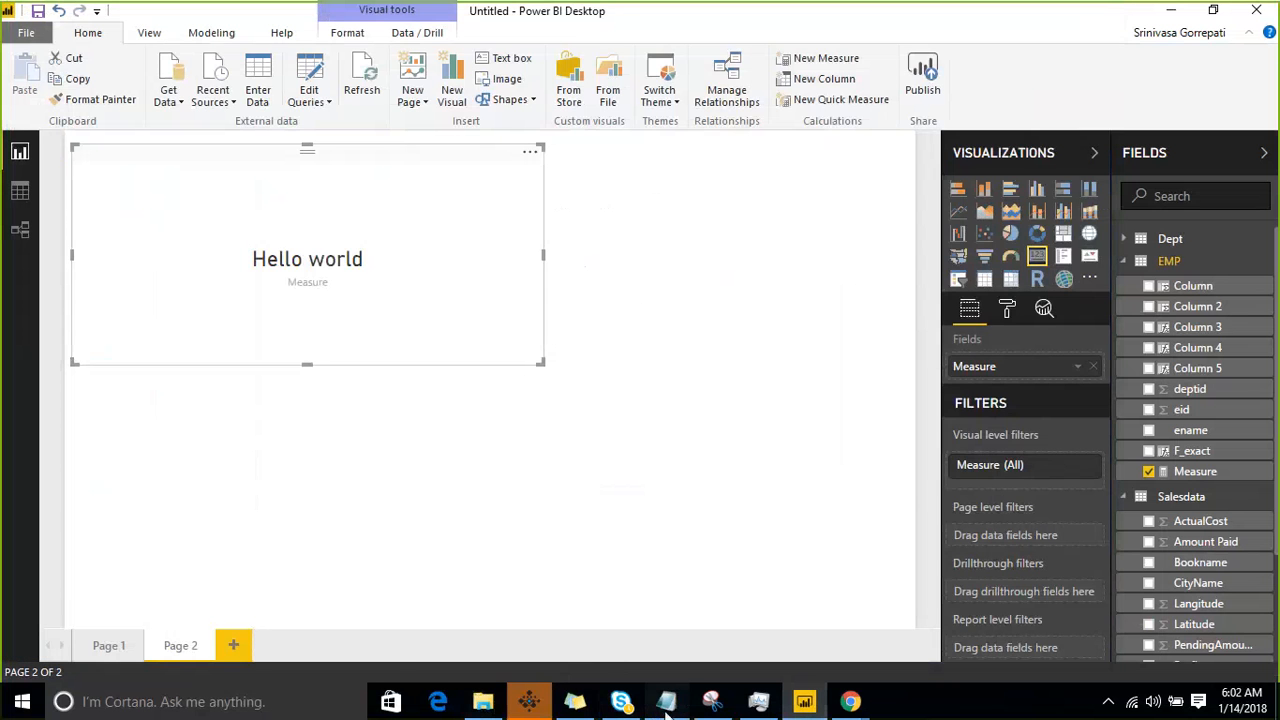
# - Switch to Notepad and open the exported data CSV file from the Desktop, listing all file types
pyautogui.click(667, 705)
pyautogui.click(15, 31)
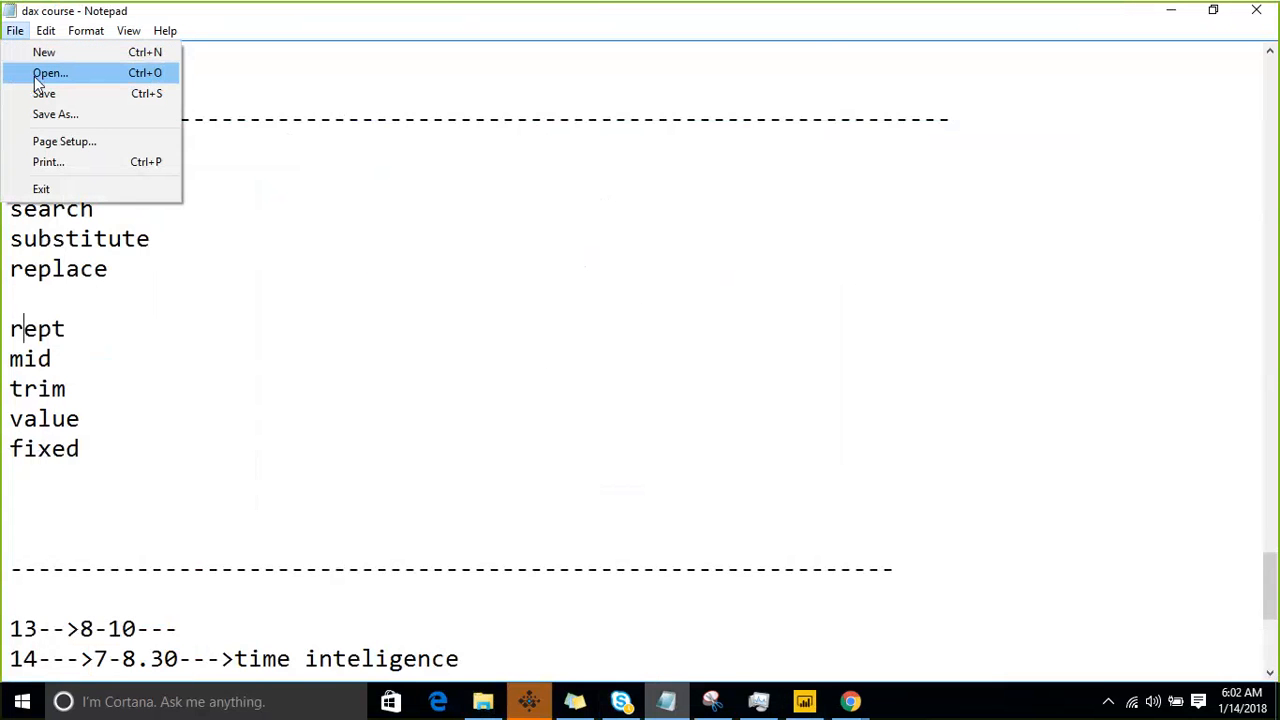
pyautogui.click(48, 73)
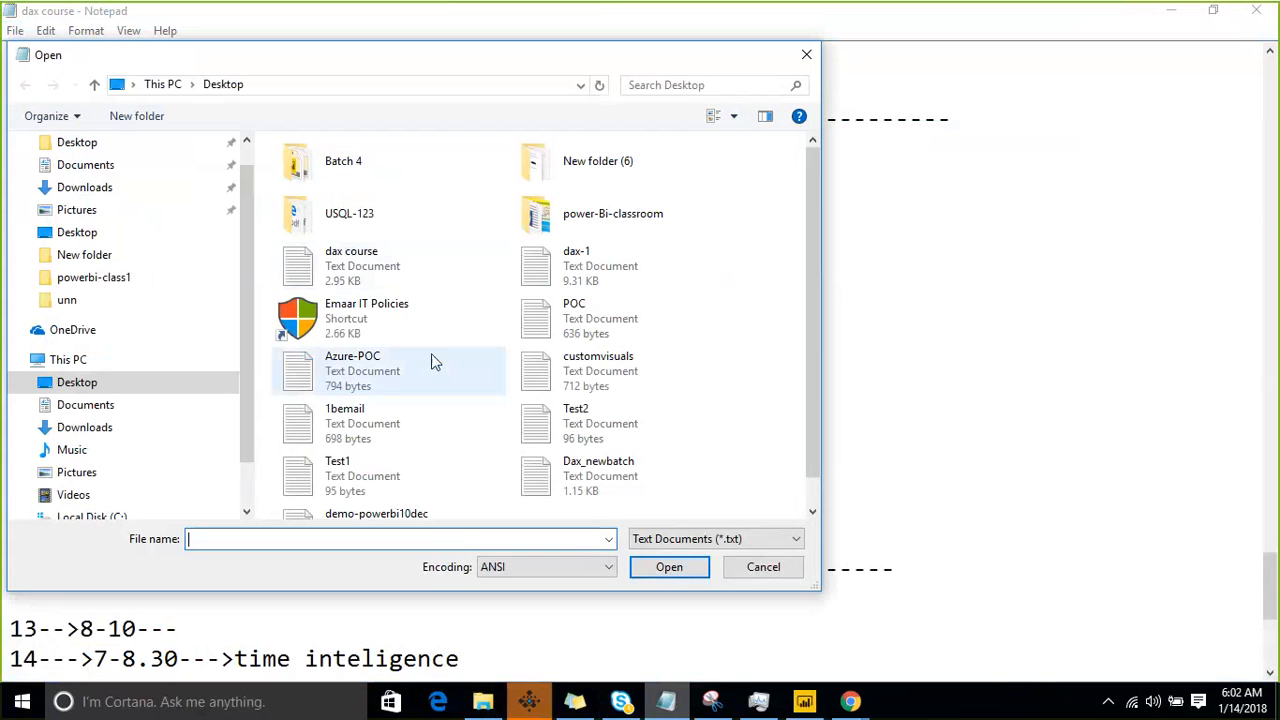
pyautogui.click(697, 537)
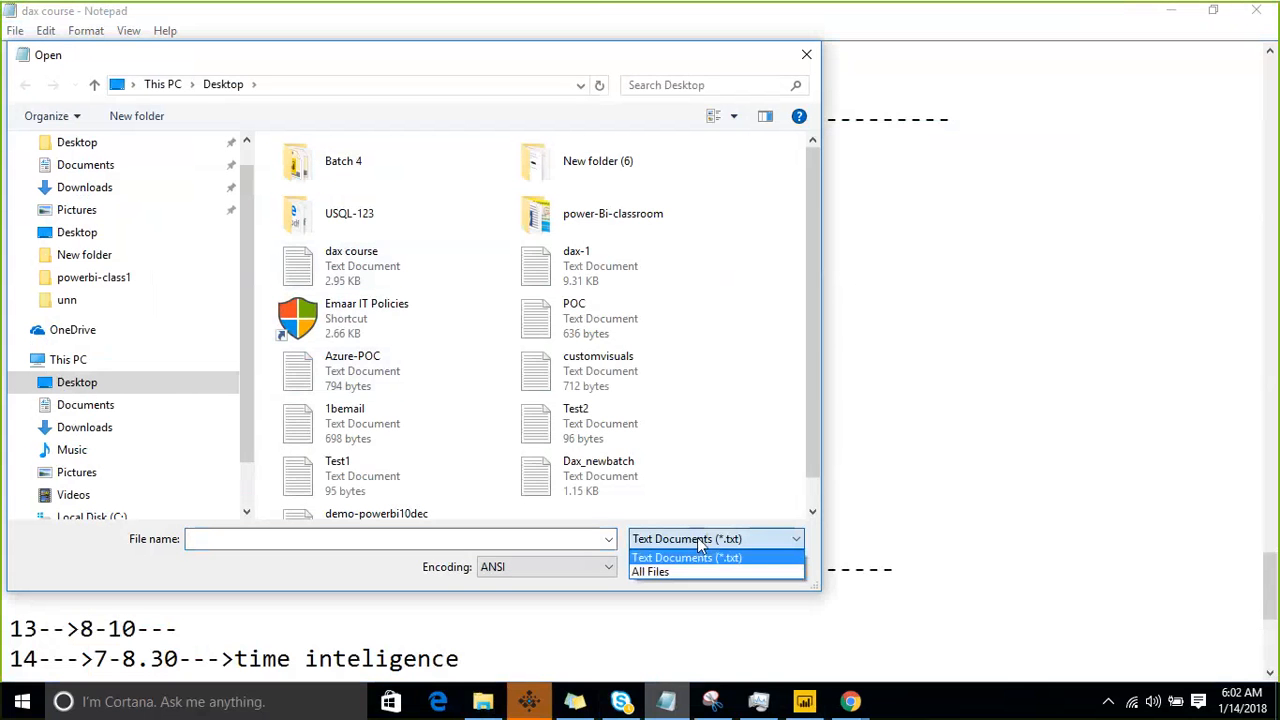
pyautogui.click(683, 568)
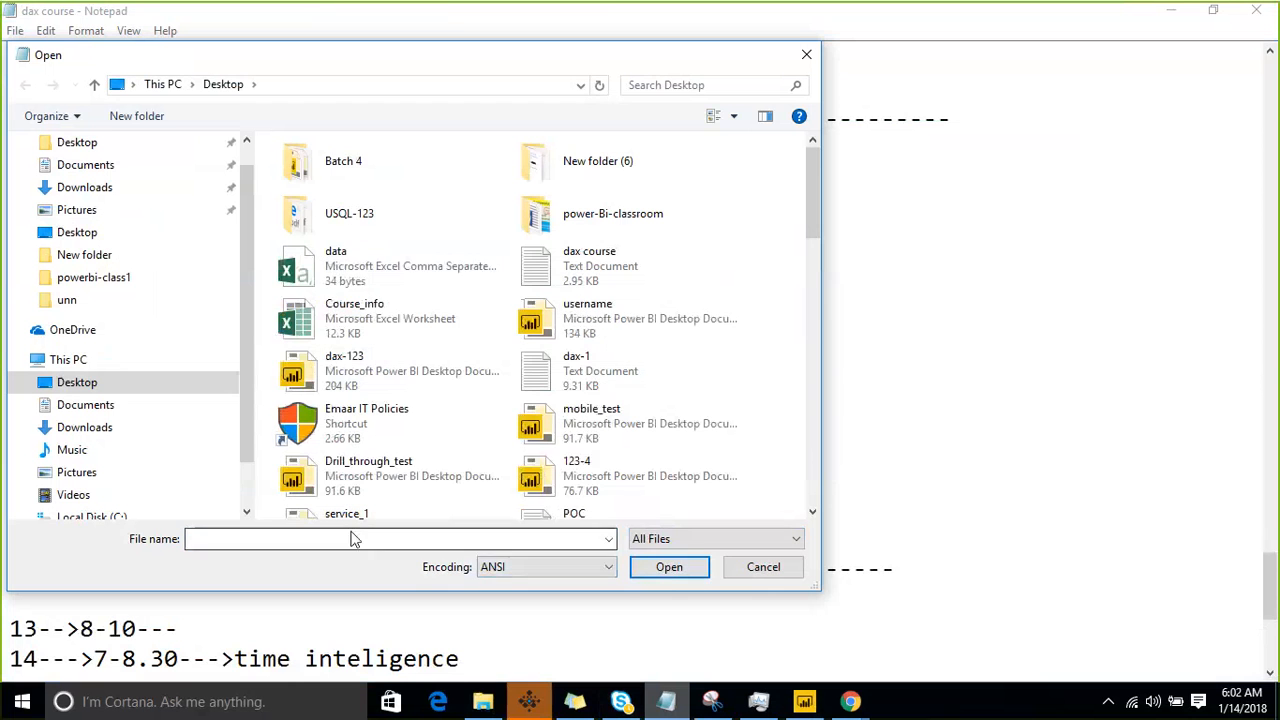
pyautogui.click(359, 283)
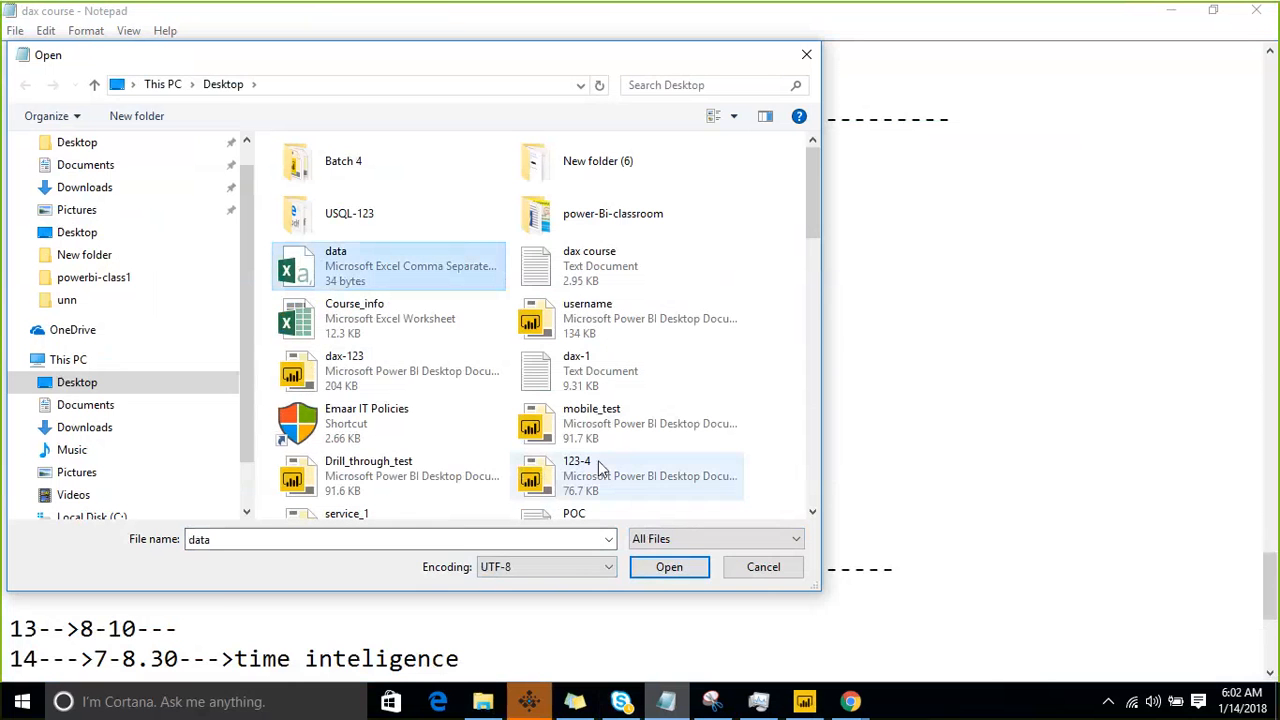
pyautogui.click(667, 567)
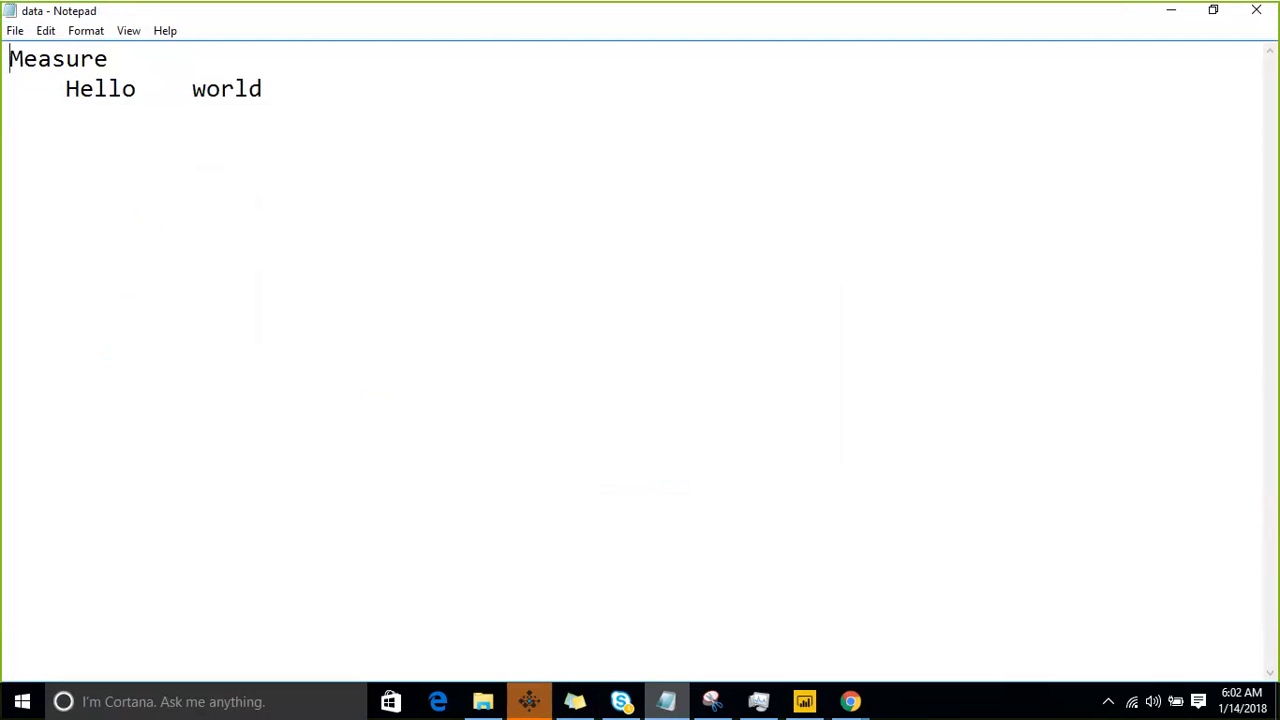
# - Mark the spaces before Hello and between Hello and world with the green annotation pen, and clear the marks
pyautogui.click(994, 36)
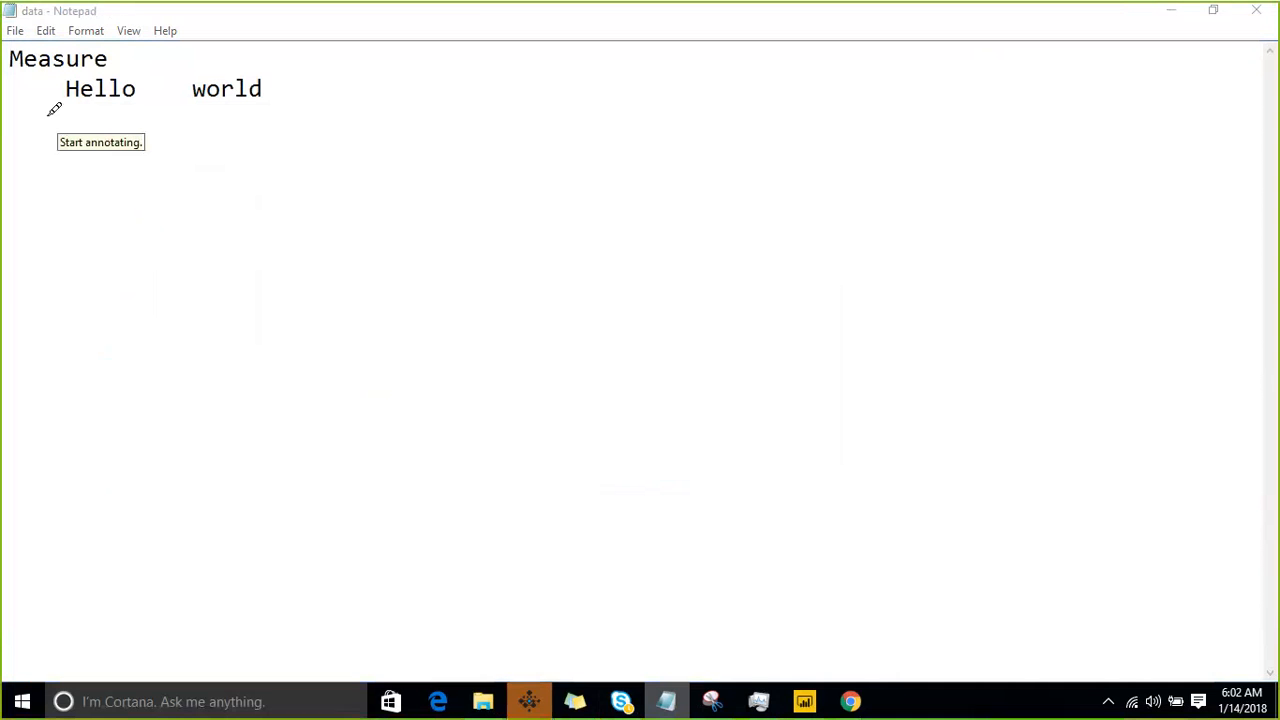
pyautogui.moveTo(68, 96); pyautogui.dragTo(2, 96)
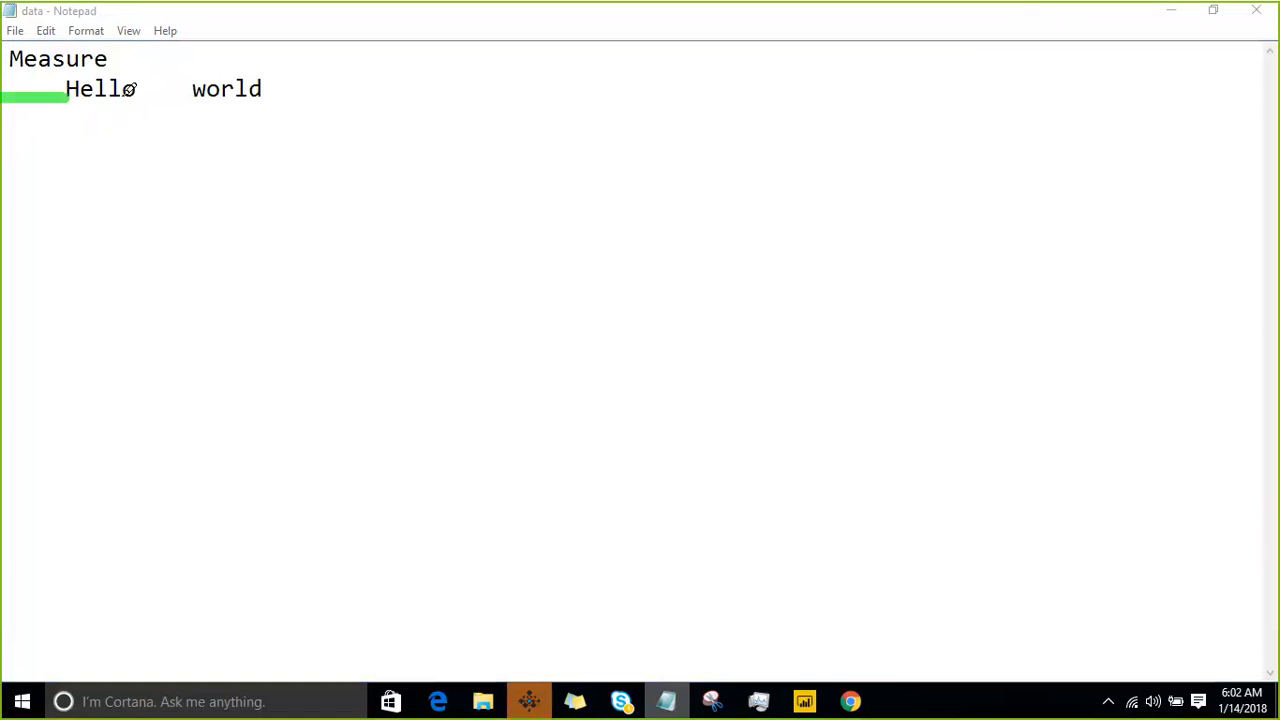
pyautogui.moveTo(132, 98); pyautogui.dragTo(185, 99)
pyautogui.click(990, 31)
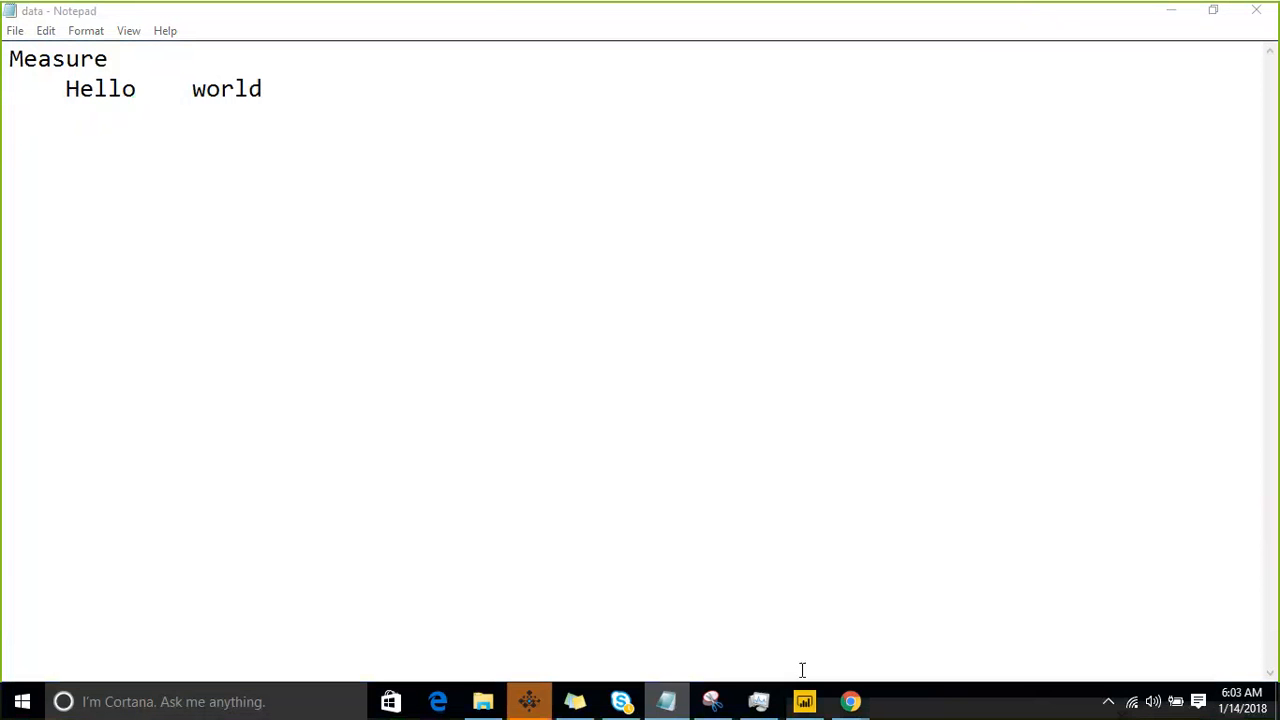
# - Return to Power BI Desktop and wrap the padded "Hello world" text of Measure in the TRIM function
pyautogui.click(804, 701)
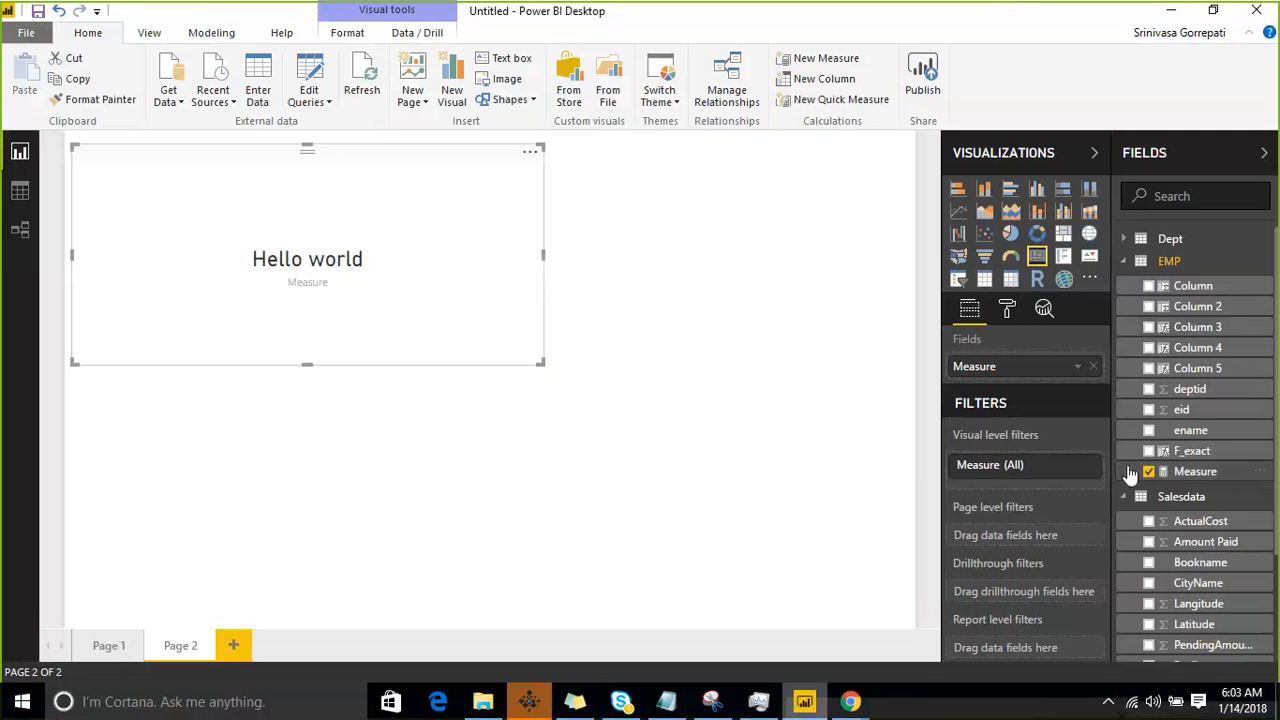
pyautogui.click(903, 385)
pyautogui.click(1189, 475)
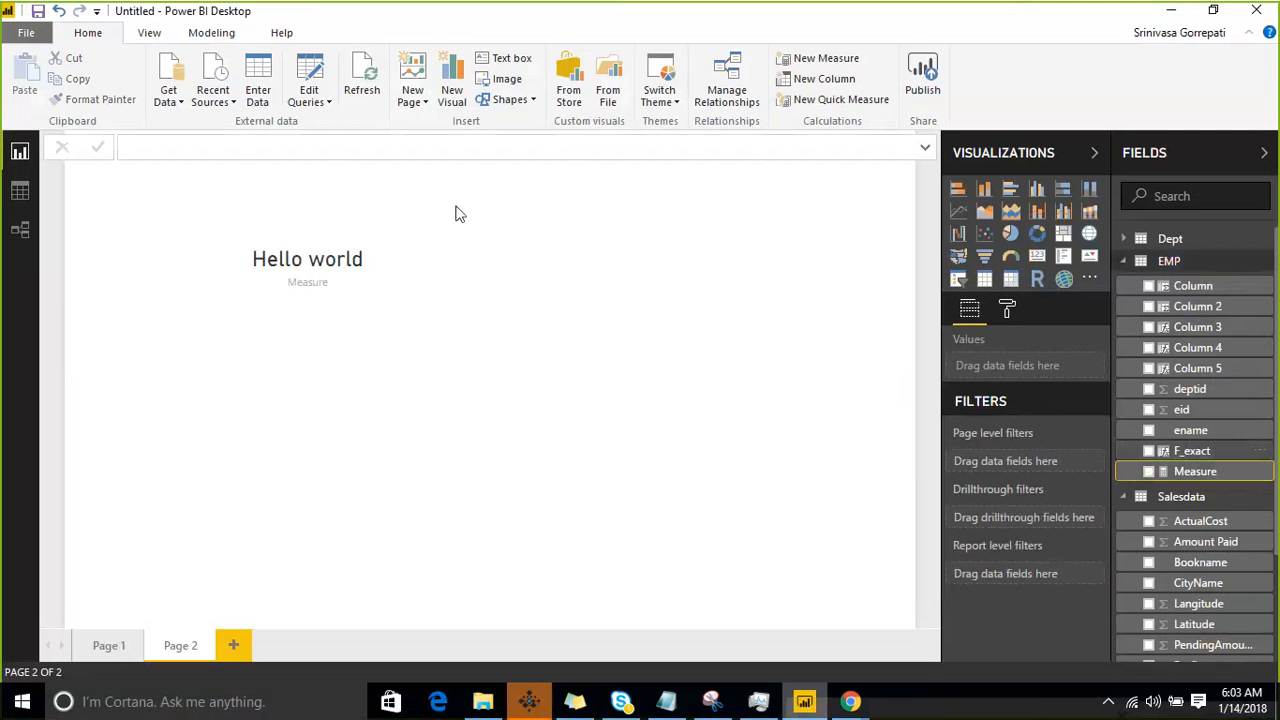
pyautogui.click(196, 146)
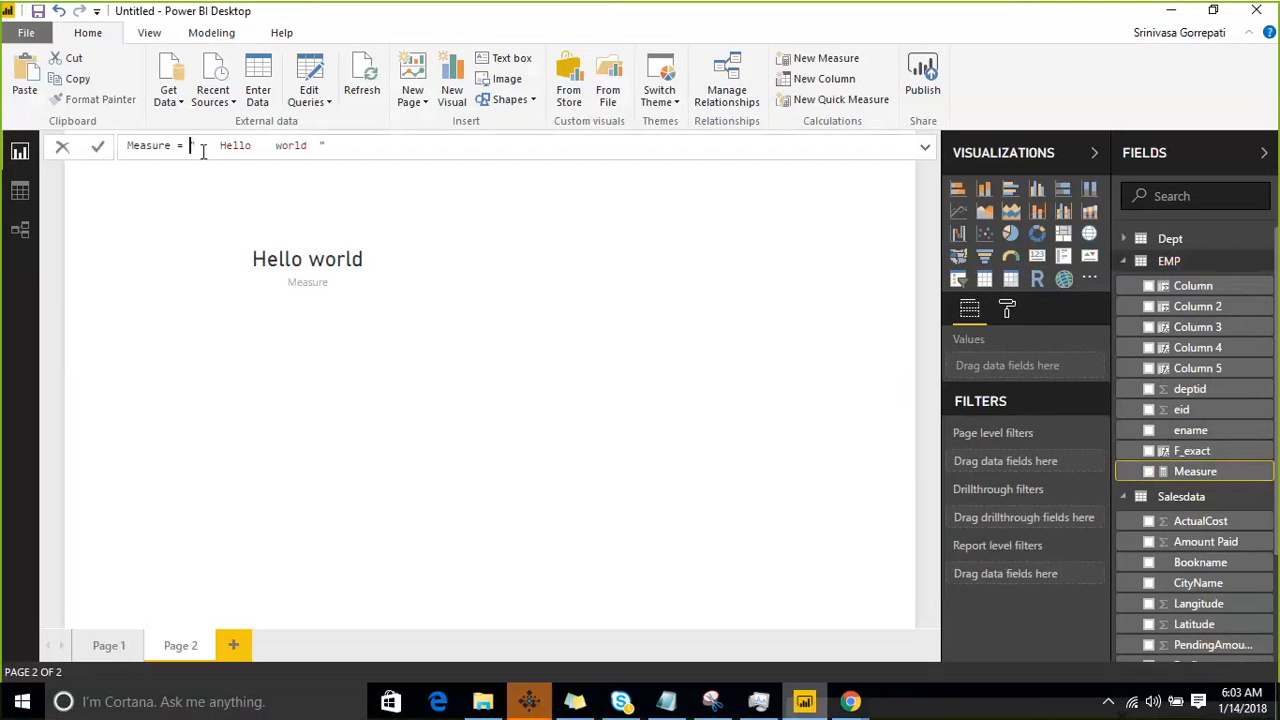
pyautogui.write('TRIM(')
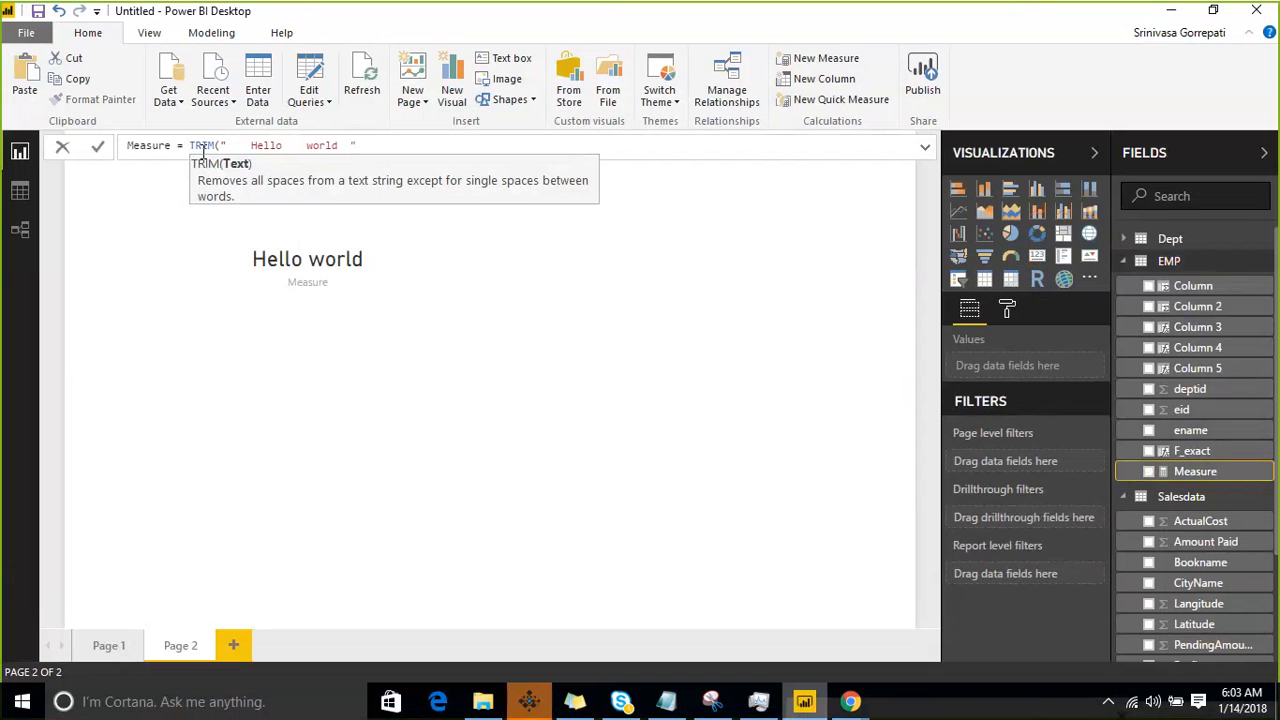
pyautogui.press('Return')
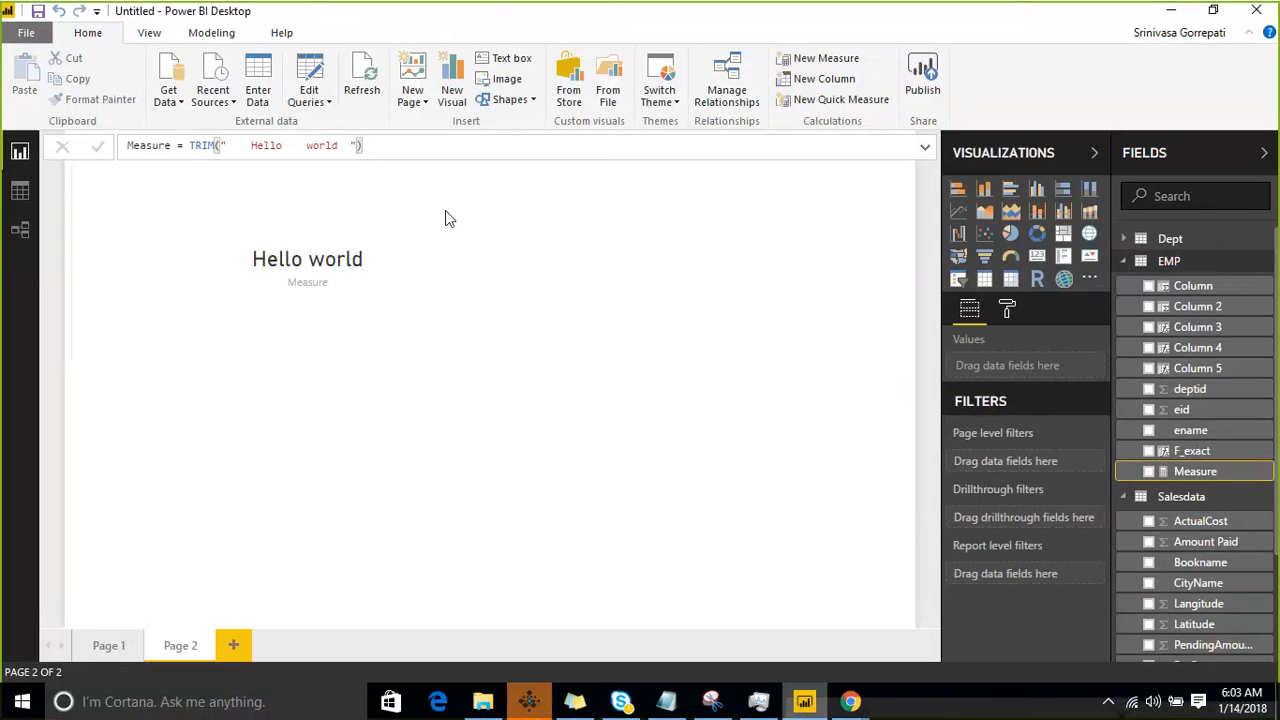
# - Replace the existing card on Page 2 with a new card visual showing Measure
pyautogui.click(633, 269)
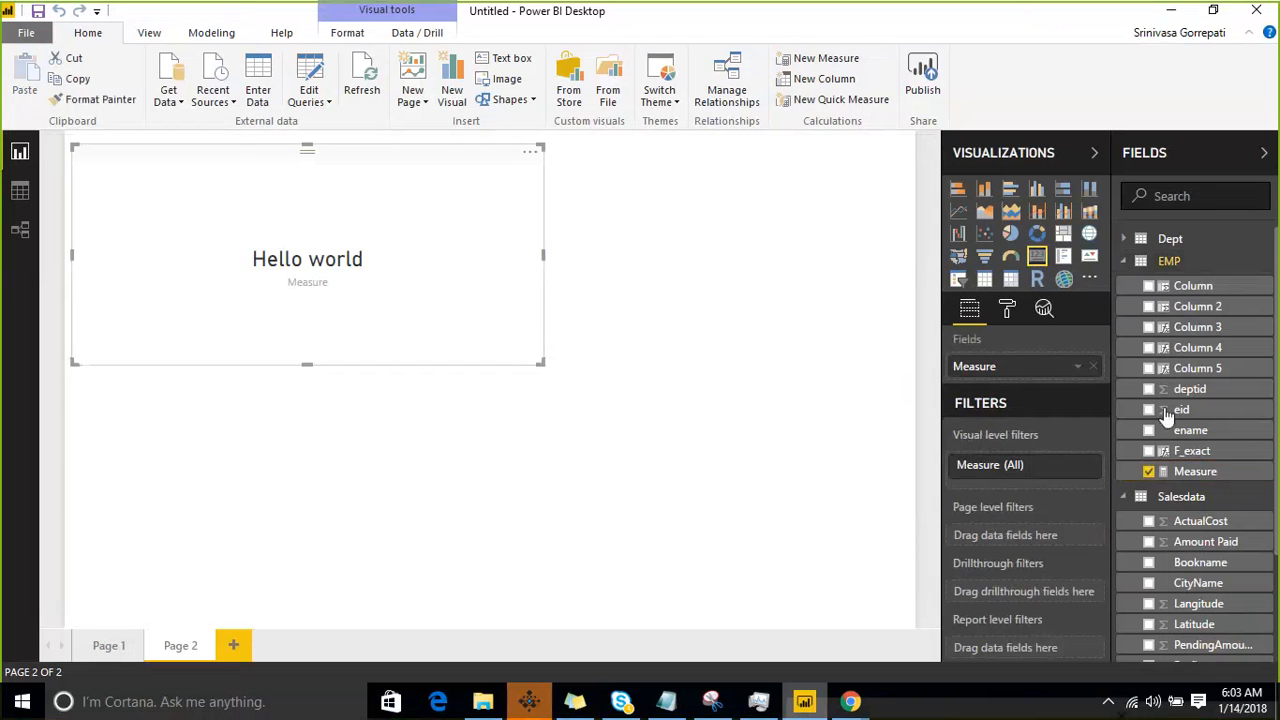
pyautogui.moveTo(1193, 480); pyautogui.dragTo(1048, 370)
pyautogui.click(1092, 368)
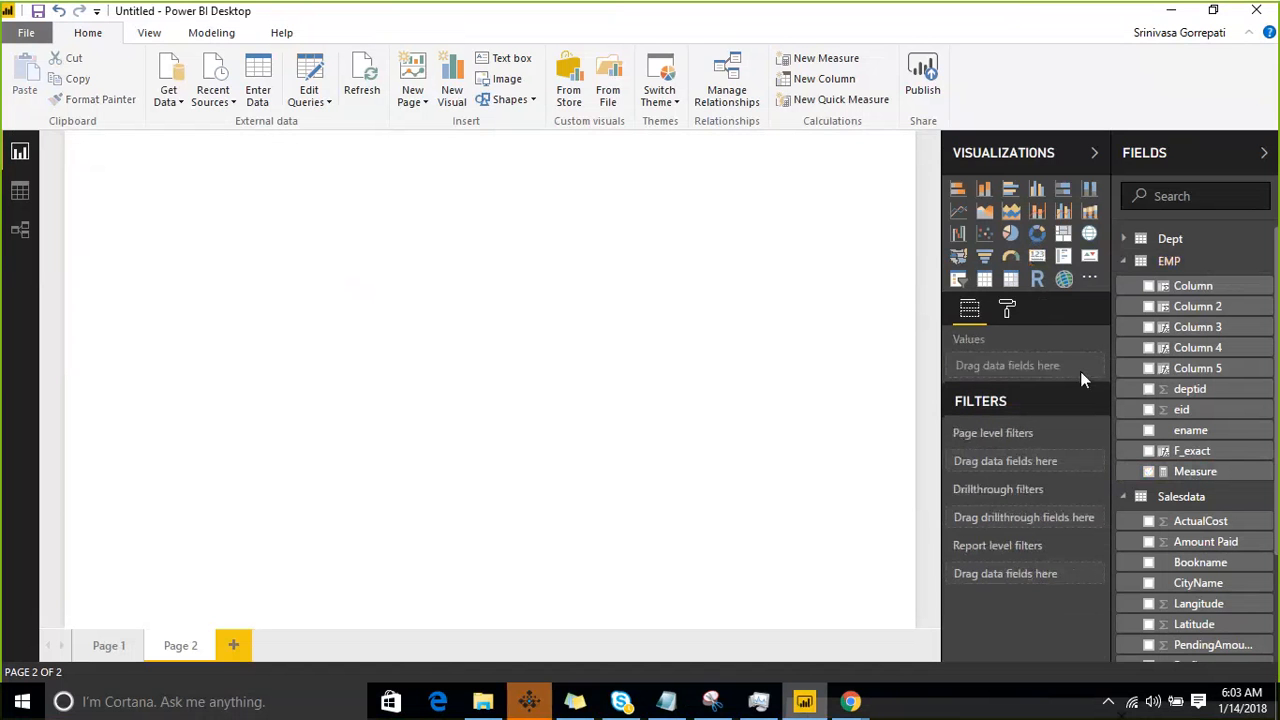
pyautogui.click(1037, 256)
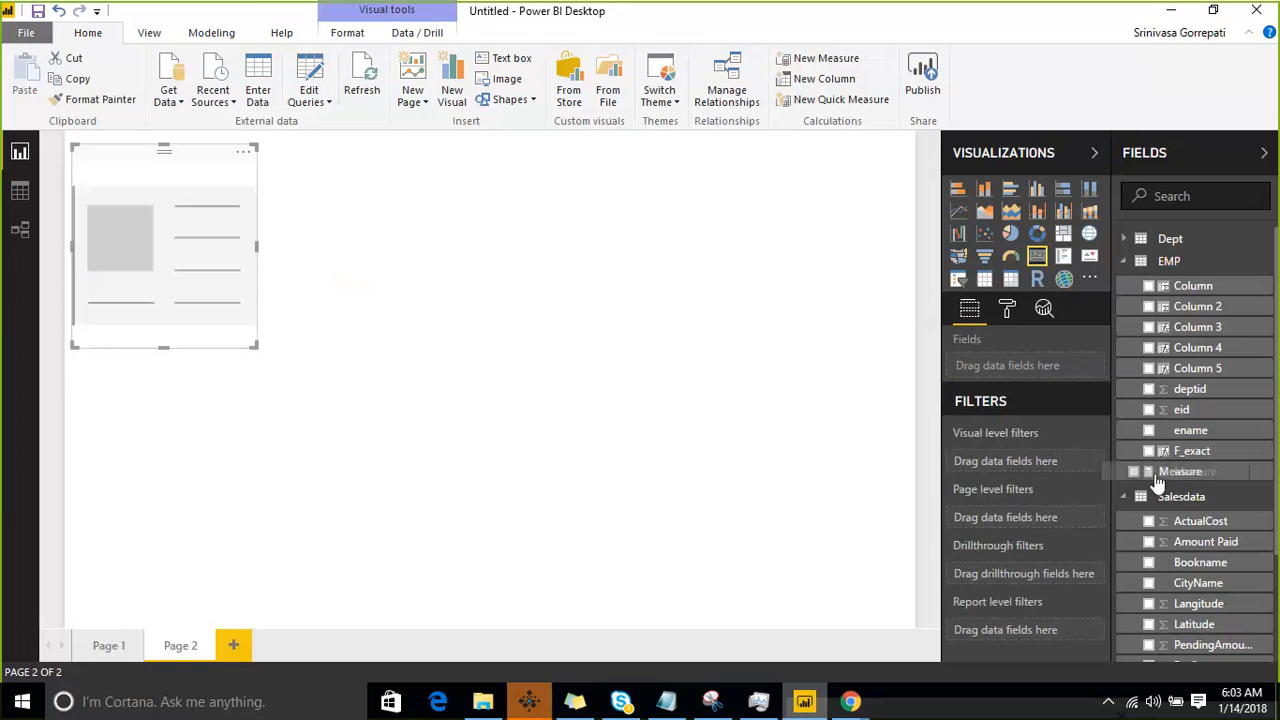
pyautogui.moveTo(1165, 474); pyautogui.dragTo(1045, 370)
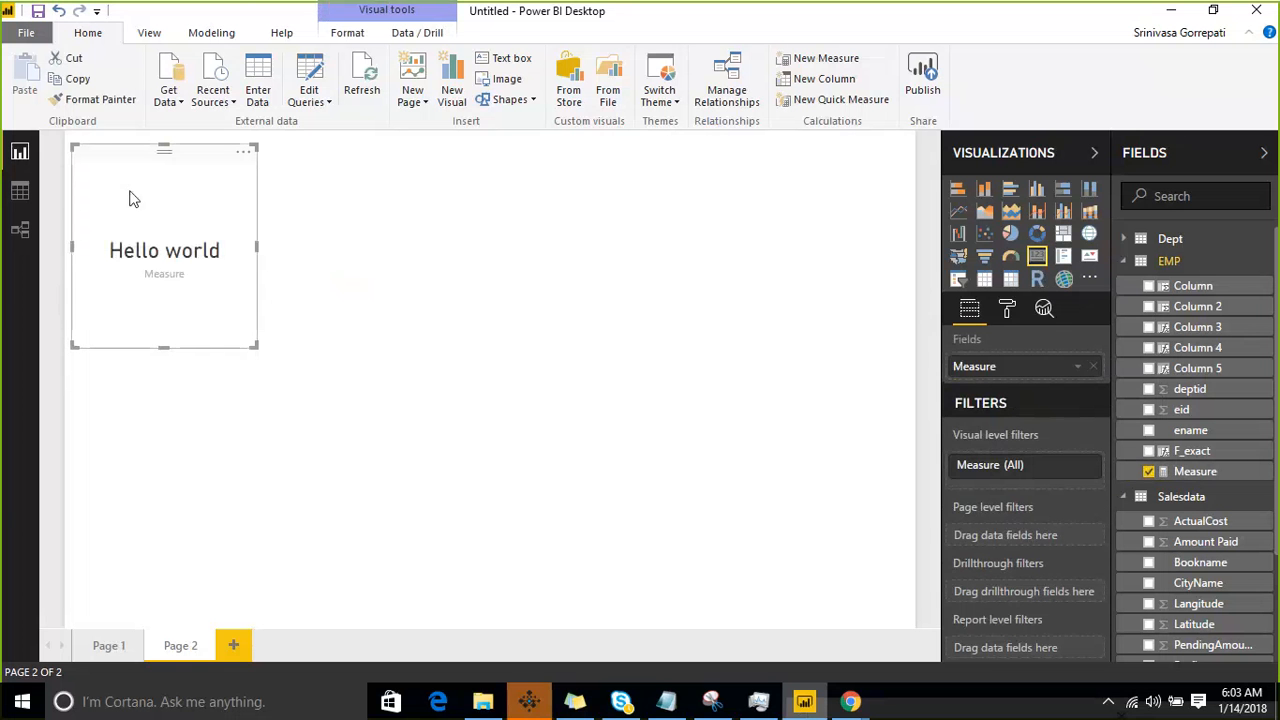
# - Export the new card's data to the Desktop as the CSV file data, replacing the existing file
pyautogui.click(244, 157)
pyautogui.click(288, 190)
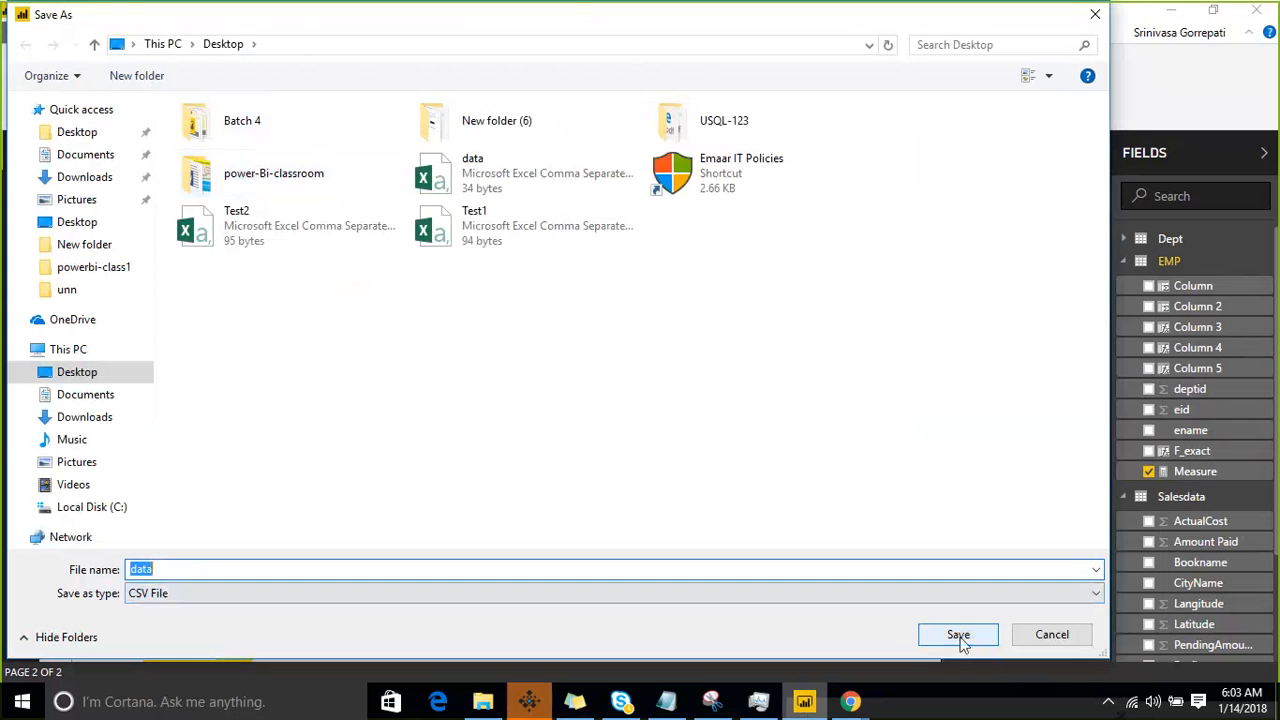
pyautogui.click(958, 634)
pyautogui.click(685, 351)
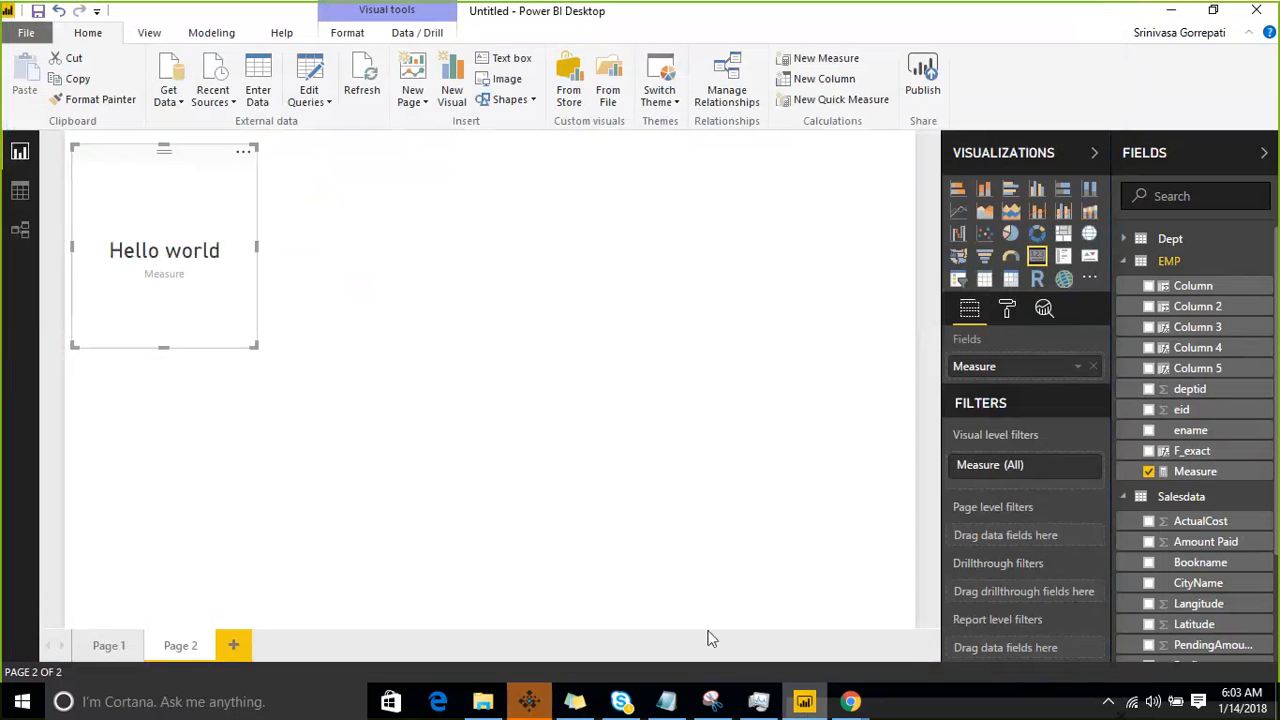
# - Close the outdated data text in Notepad and open the data CSV from the Desktop folder in File Explorer, sorted newest first
pyautogui.click(663, 702)
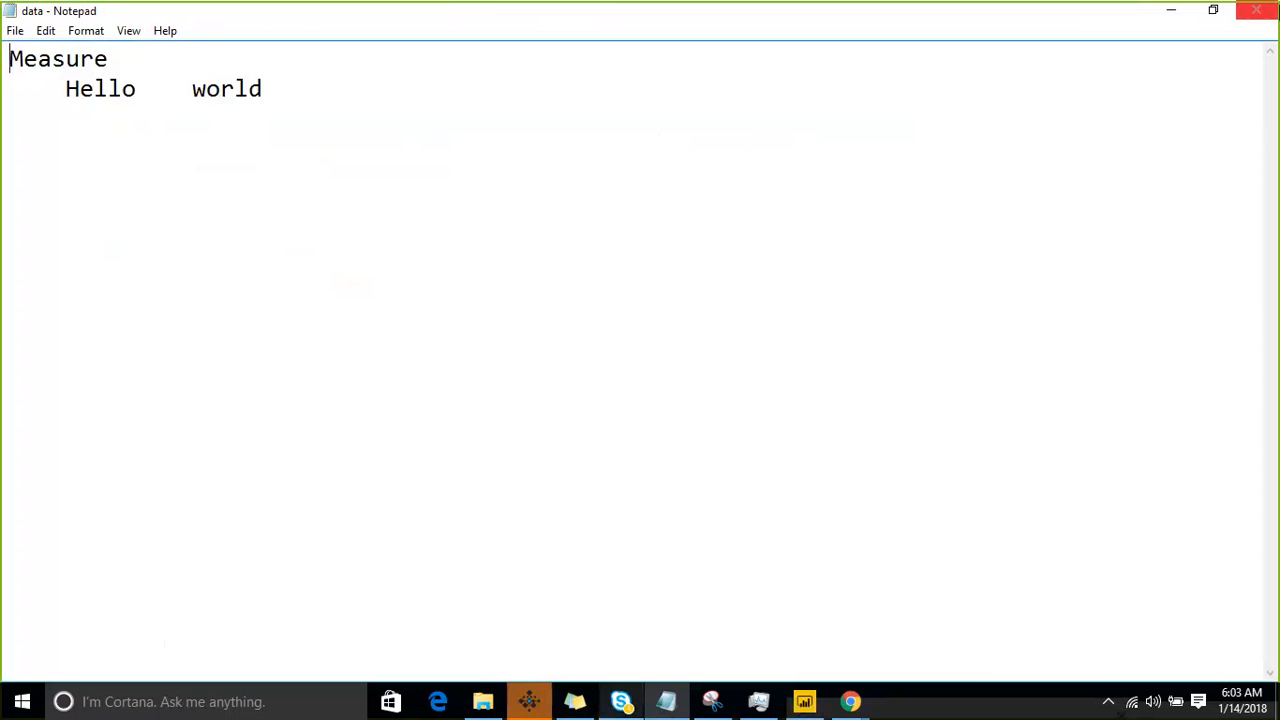
pyautogui.click(1258, 14)
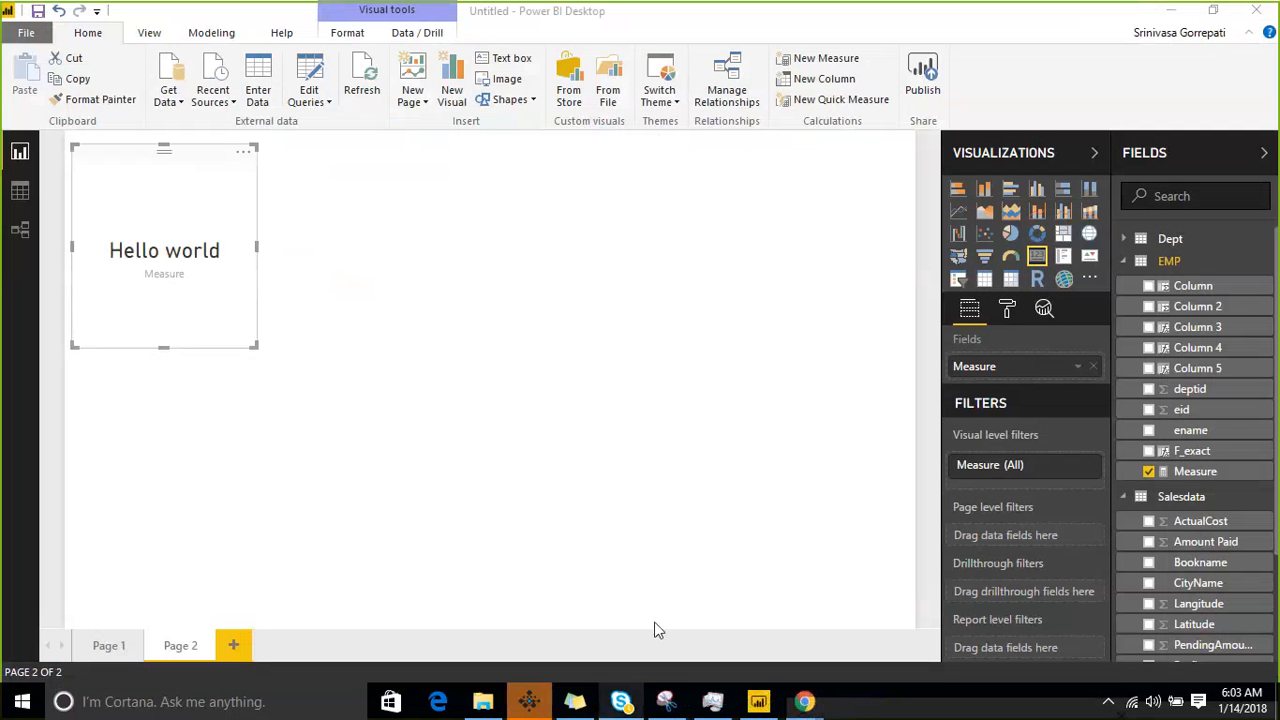
pyautogui.click(483, 703)
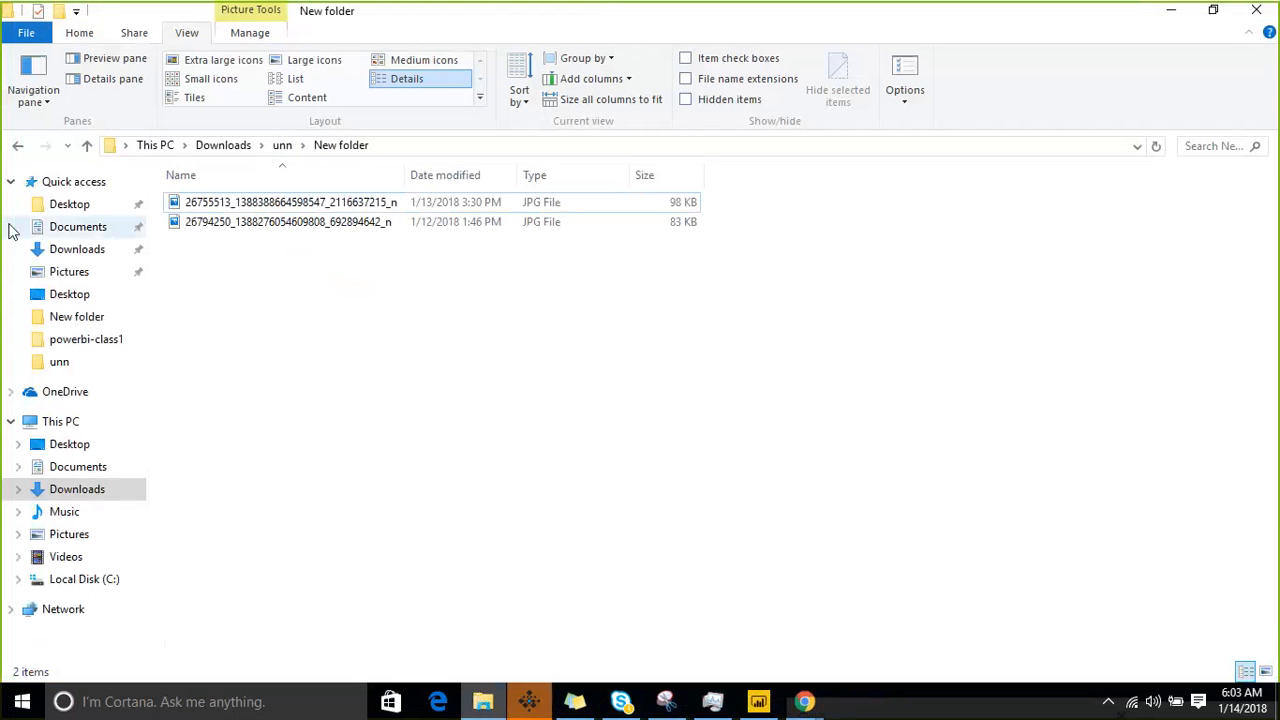
pyautogui.click(69, 205)
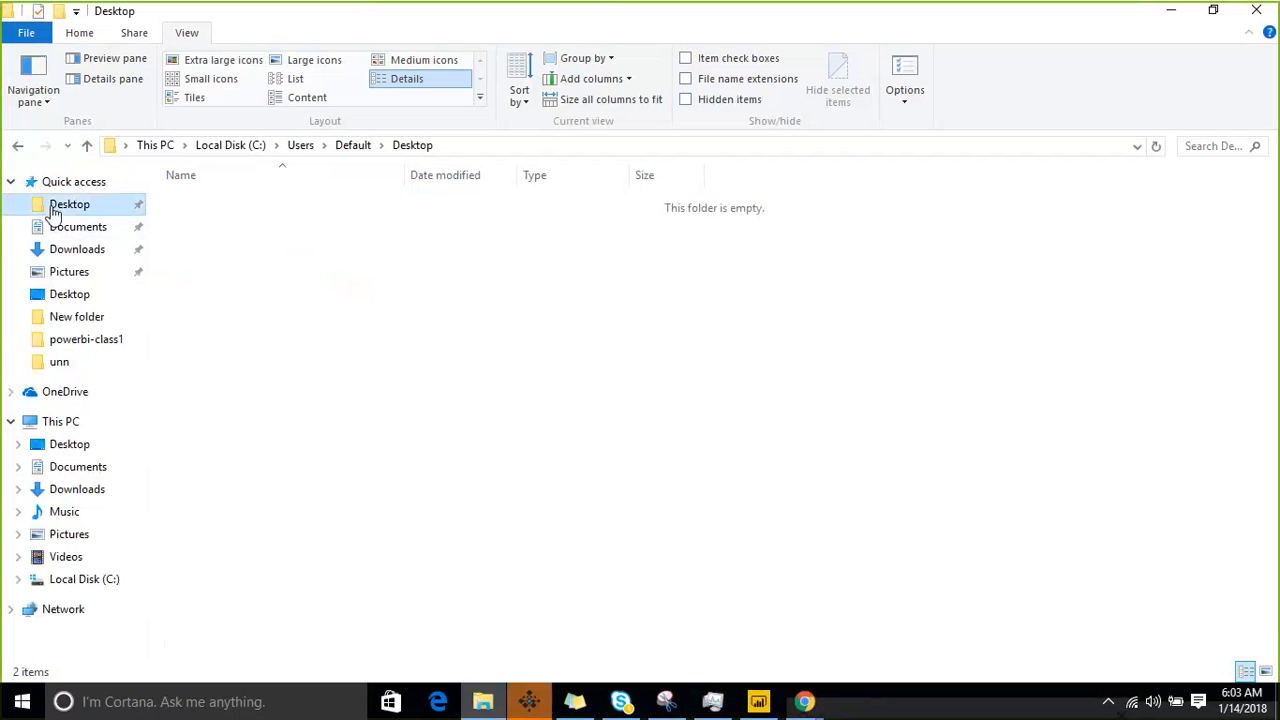
pyautogui.click(69, 446)
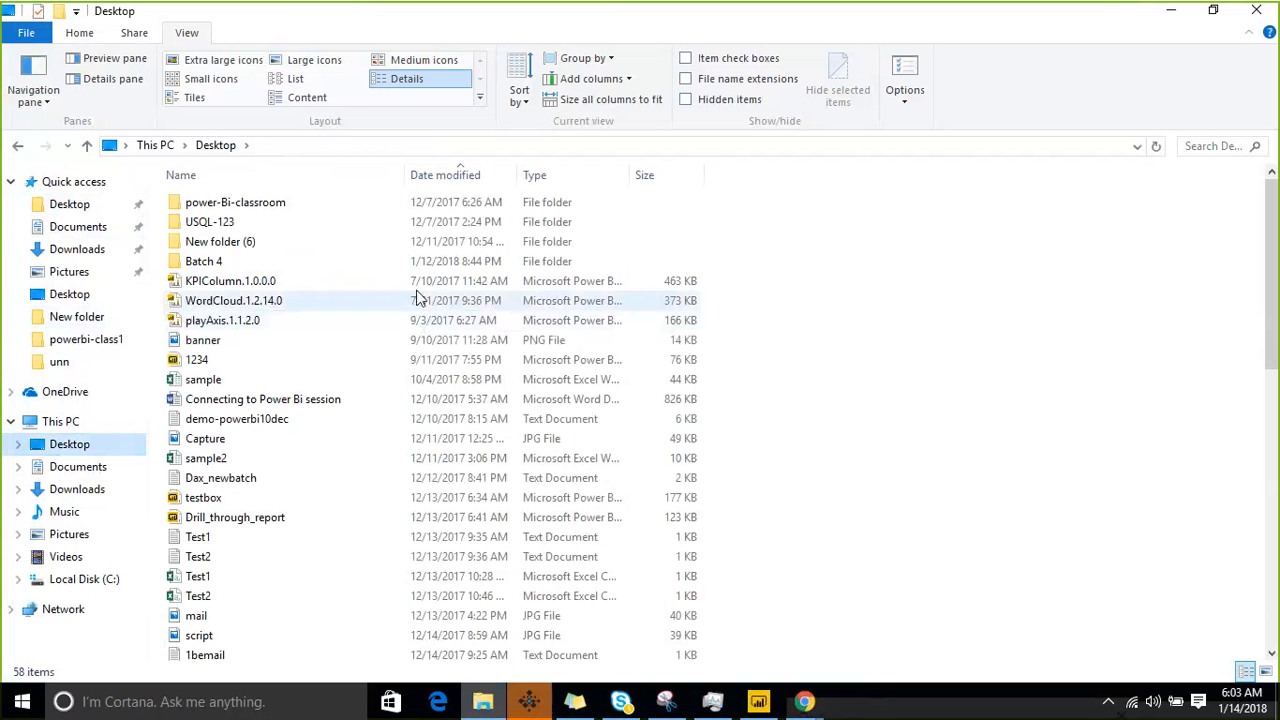
pyautogui.click(430, 175)
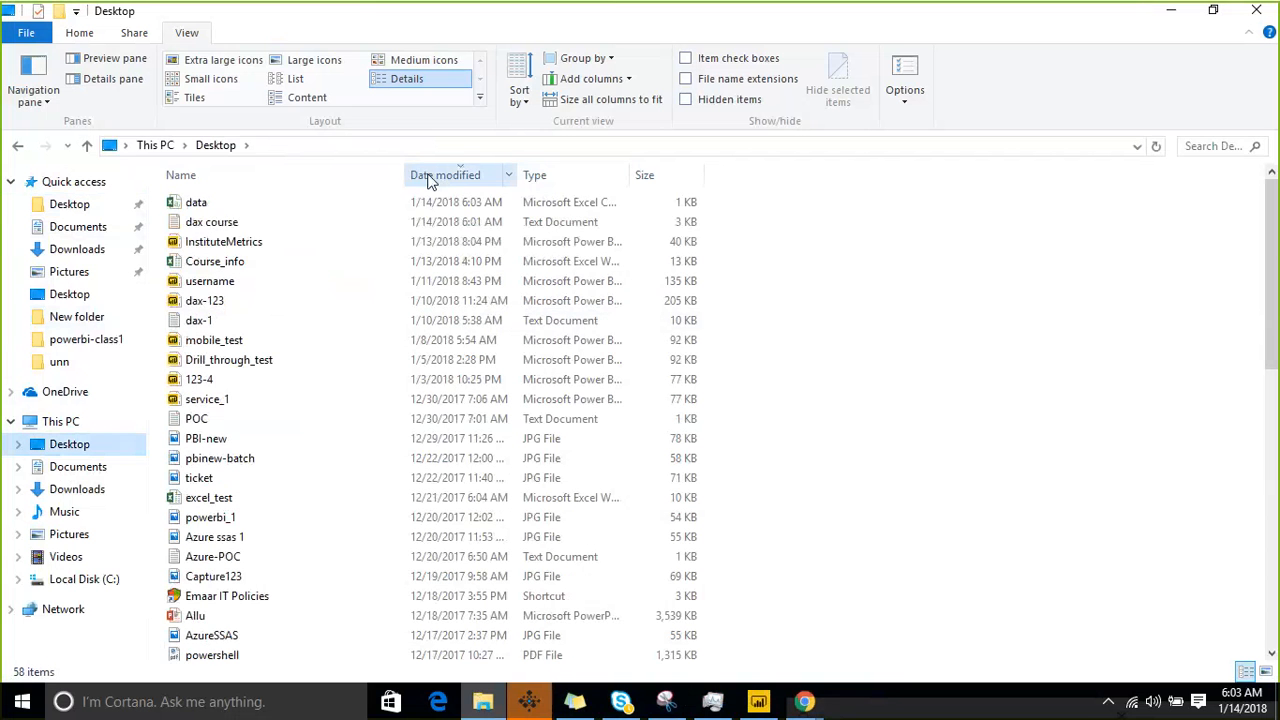
pyautogui.doubleClick(232, 206)
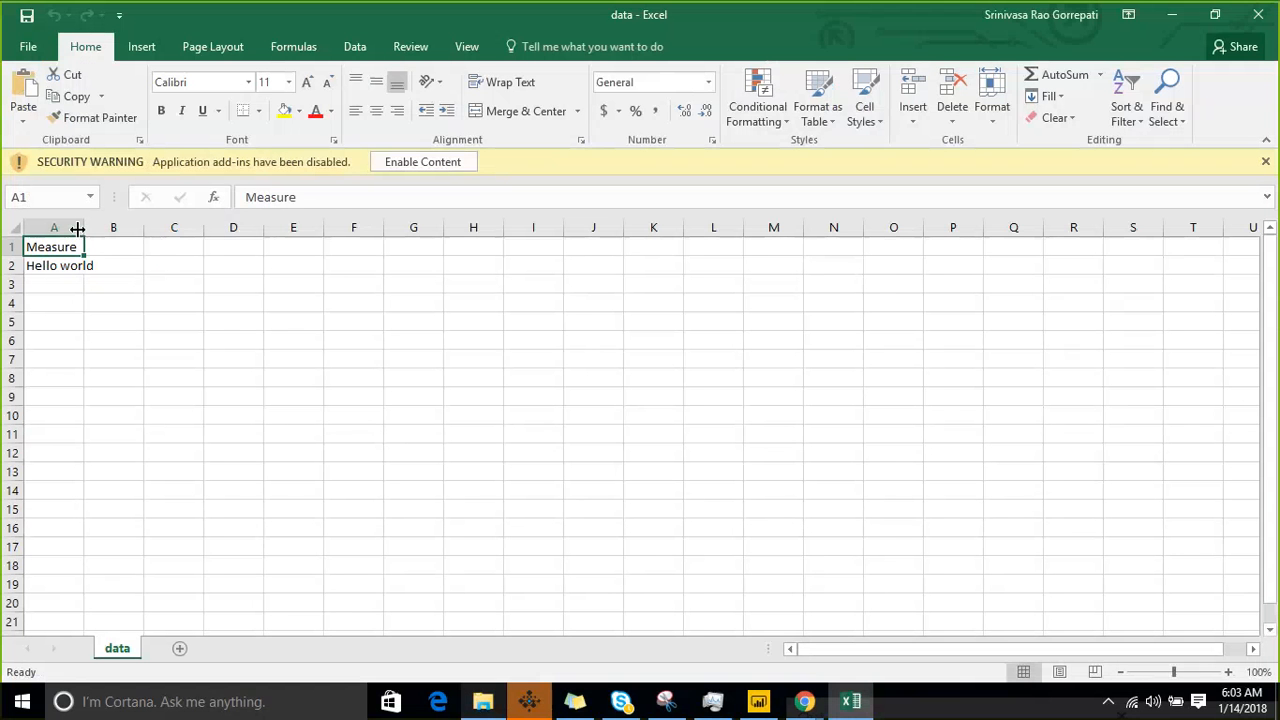
# - Auto-fit column A to inspect the exported text in Excel, and close the workbook without saving
pyautogui.doubleClick(77, 229)
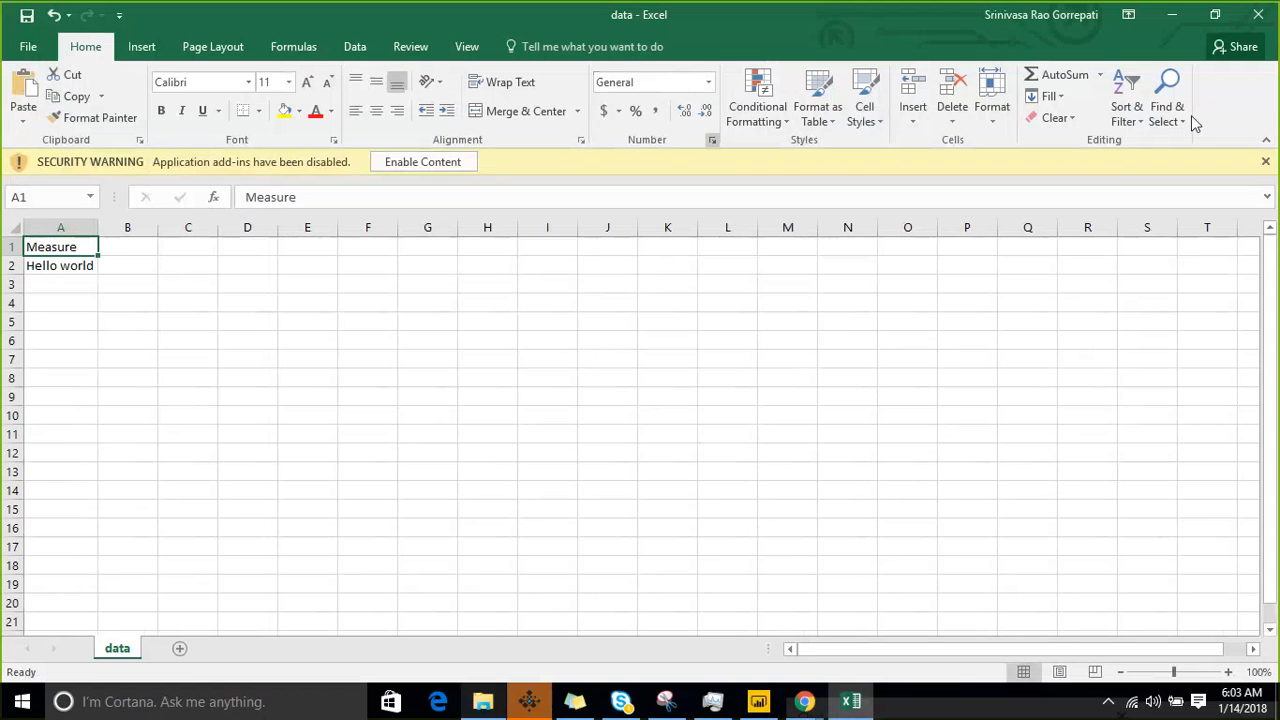
pyautogui.click(1265, 161)
pyautogui.click(1258, 14)
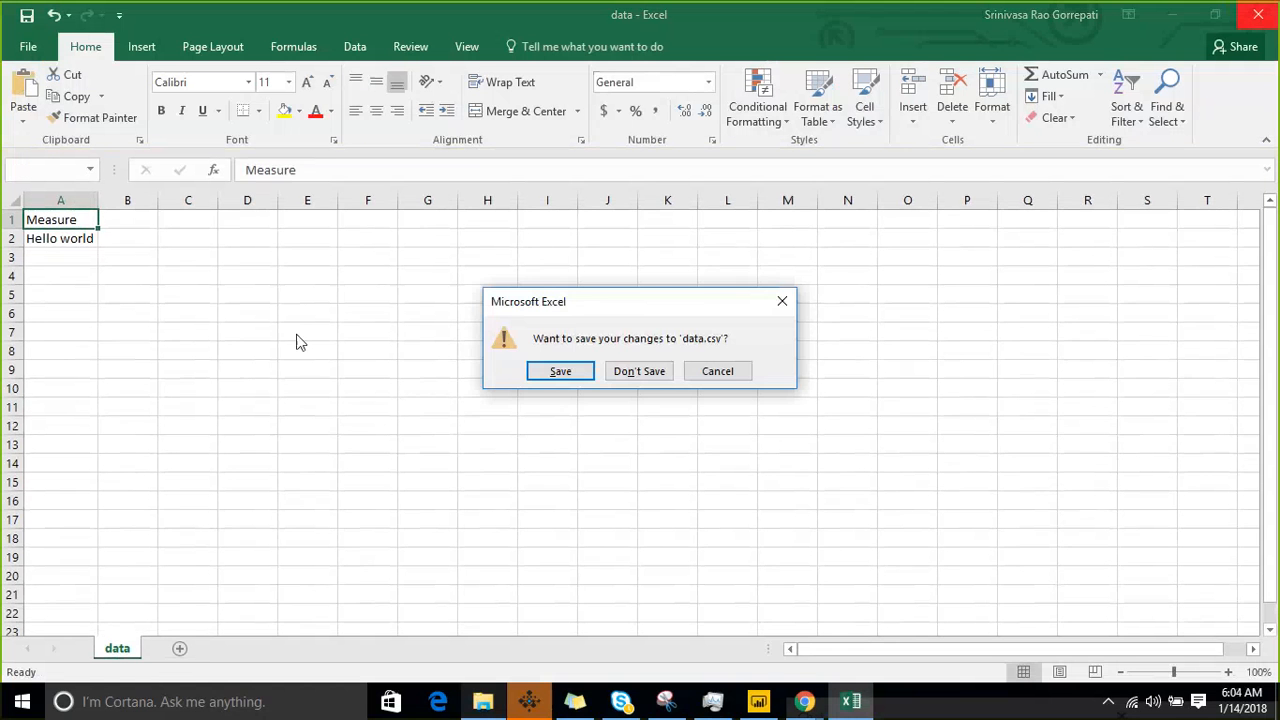
pyautogui.click(645, 371)
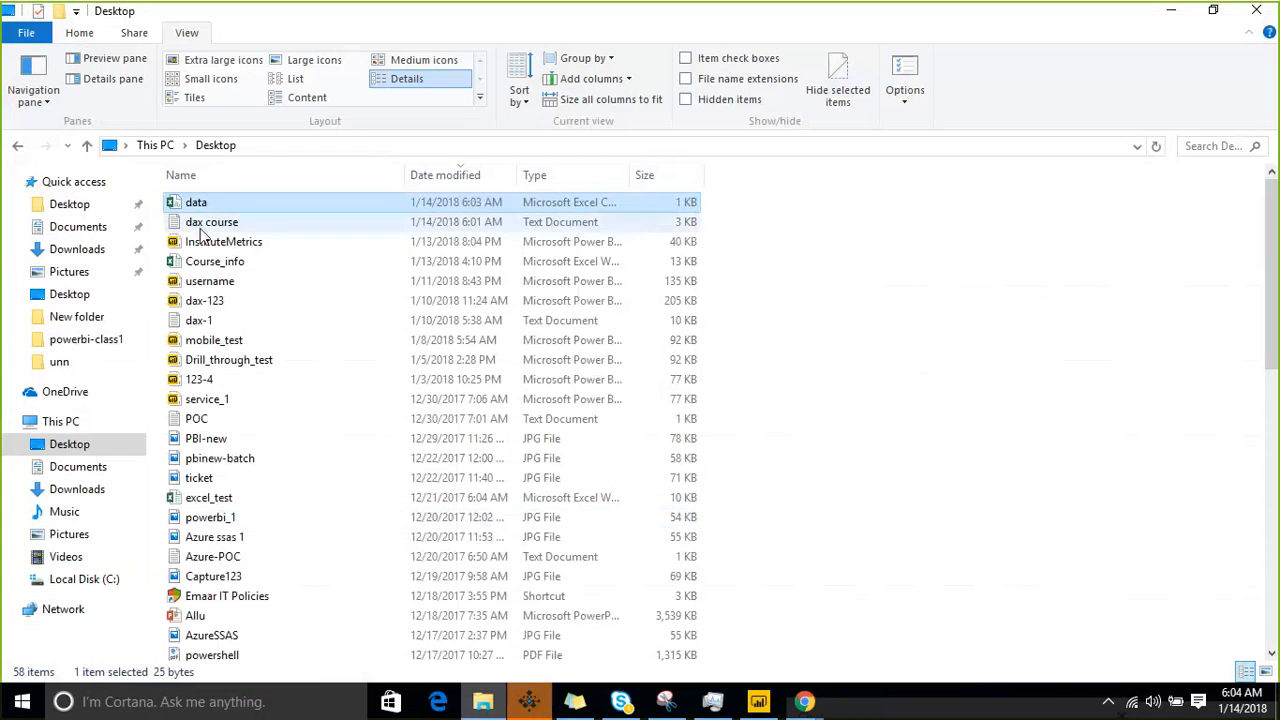
# - Open the dax course notes in Notepad, and from there open the Desktop's data CSV file with all file types listed
pyautogui.doubleClick(212, 222)
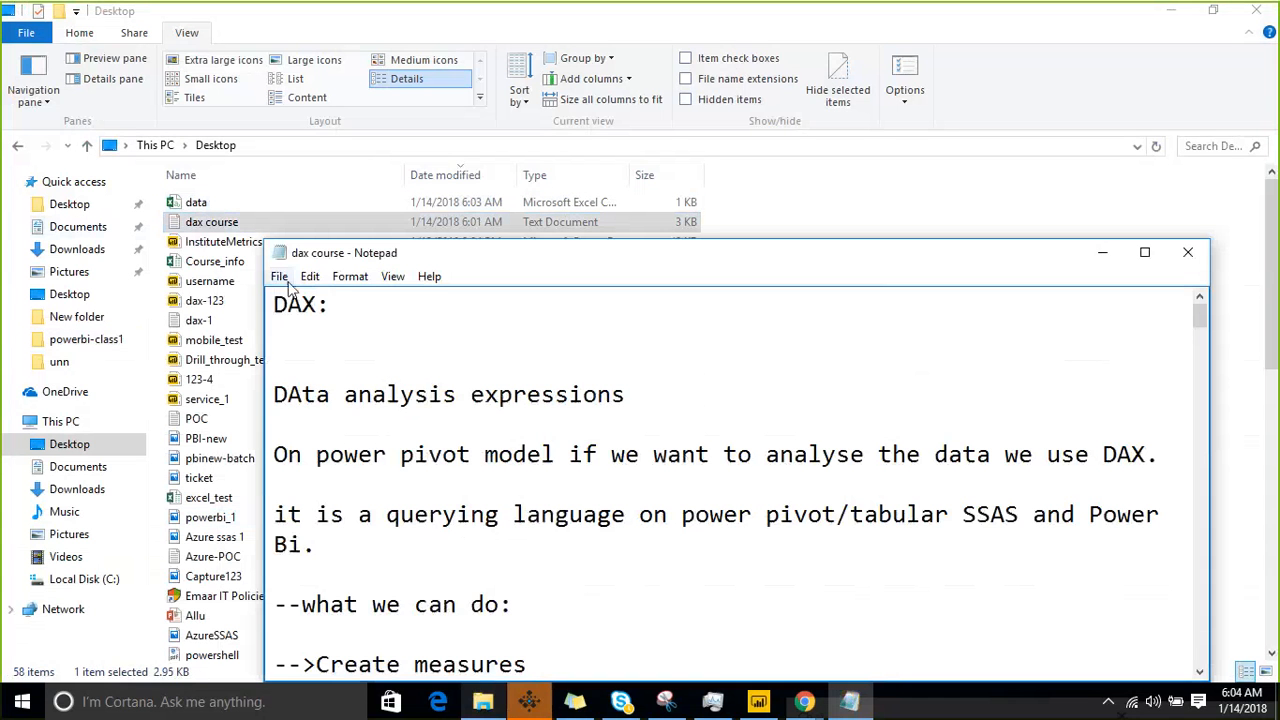
pyautogui.click(288, 283)
pyautogui.click(295, 316)
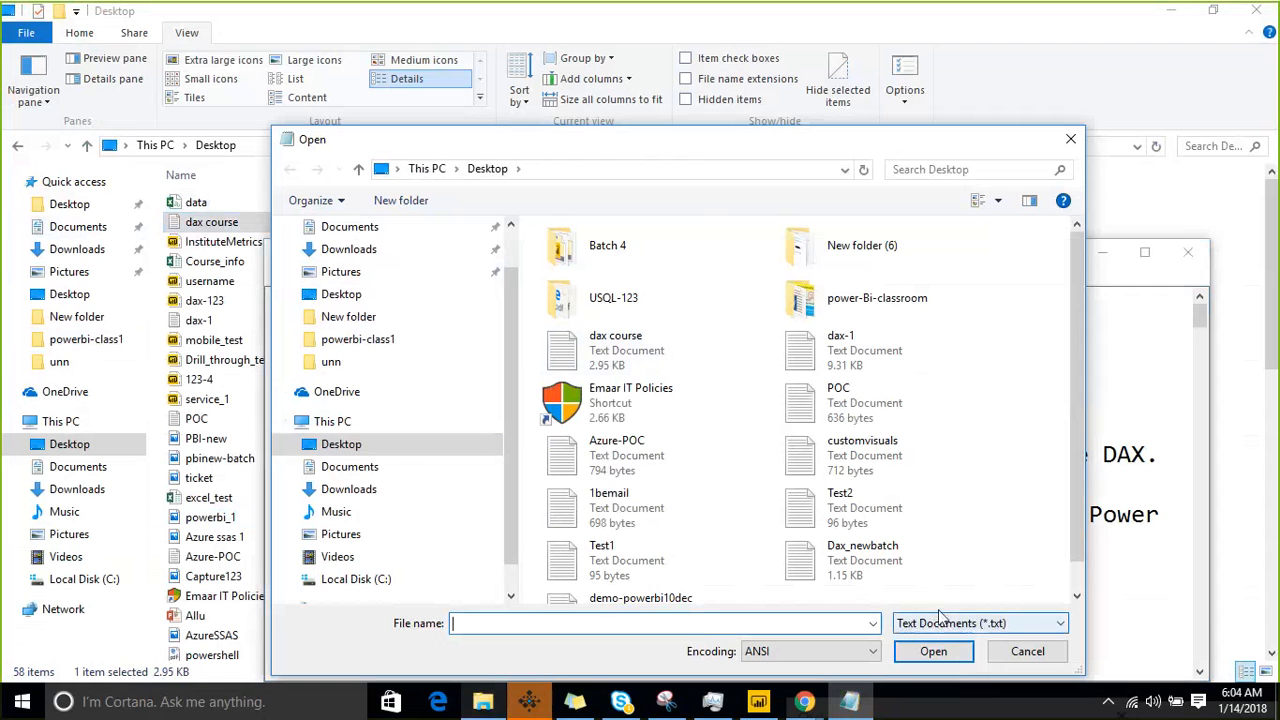
pyautogui.click(942, 622)
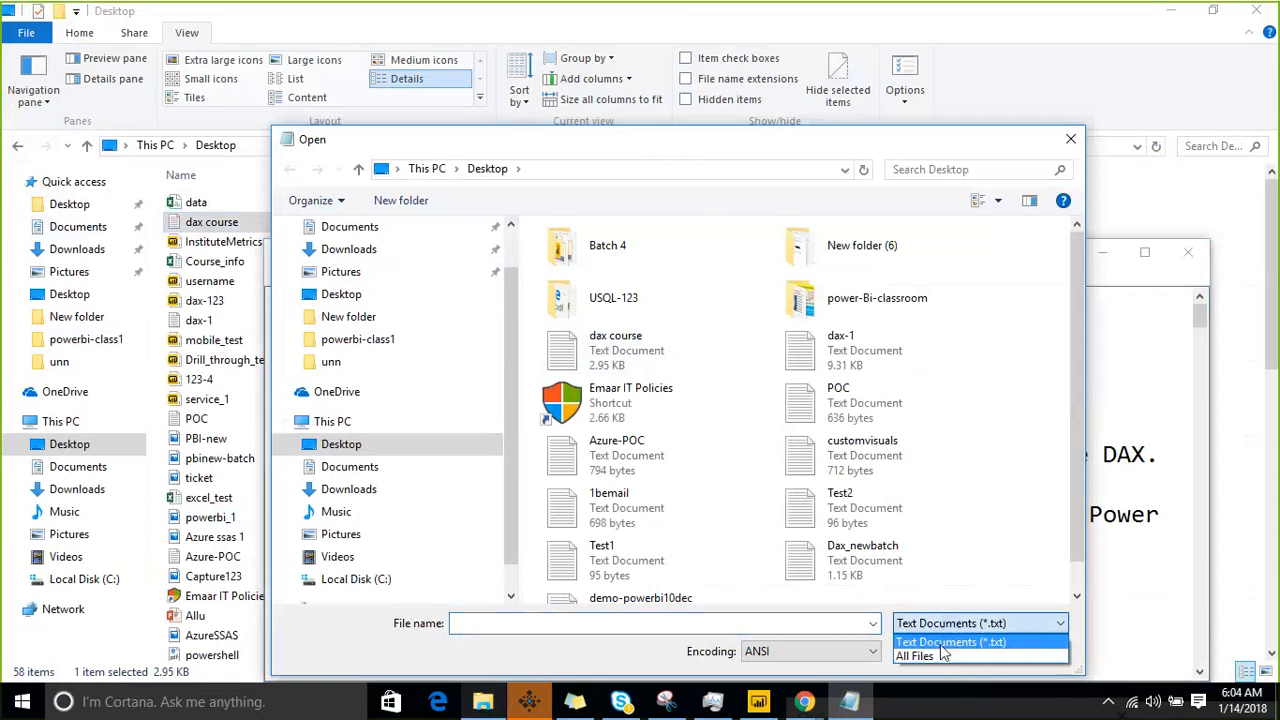
pyautogui.click(942, 655)
pyautogui.click(606, 338)
pyautogui.click(925, 650)
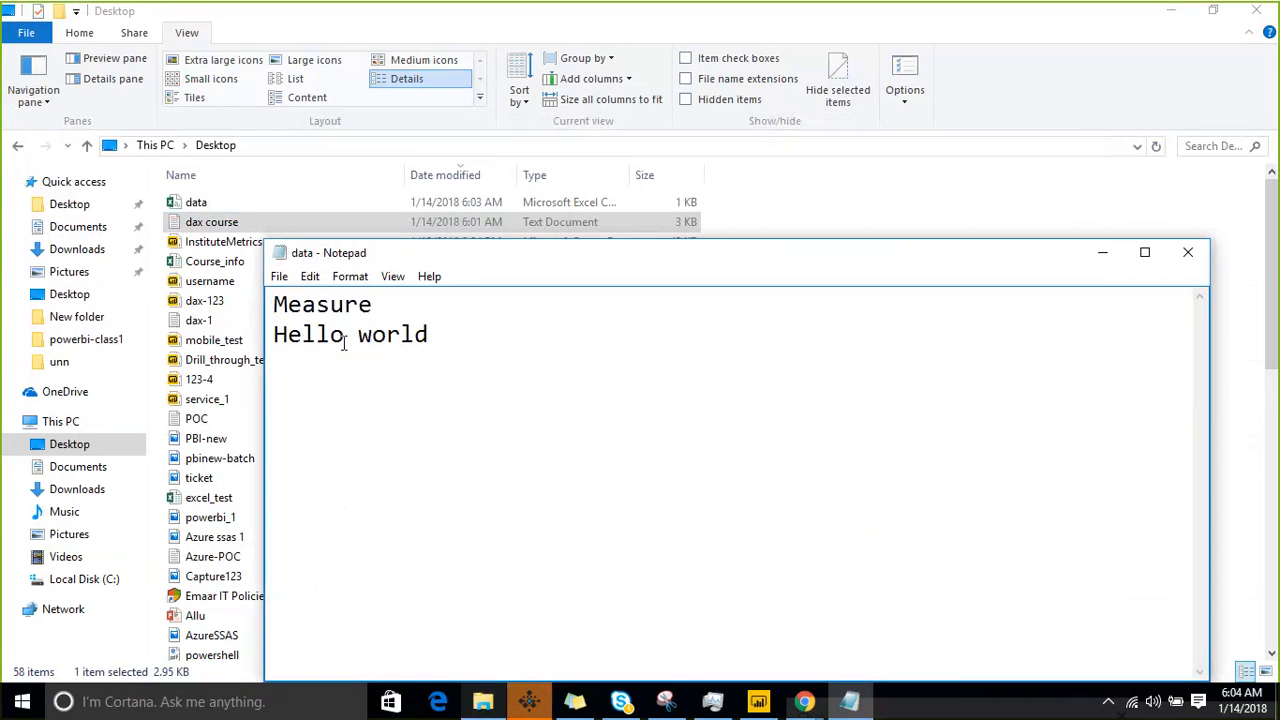
# - Examine the spacing between Hello and world by moving the text cursor across the gap
pyautogui.press('Down')
pyautogui.click(354, 338)
pyautogui.press('Left')
pyautogui.press('Right')
pyautogui.press('Right')
# - Minimize Notepad and File Explorer to return to Power BI Desktop, and reduce the height of the Hello world card
pyautogui.click(1104, 253)
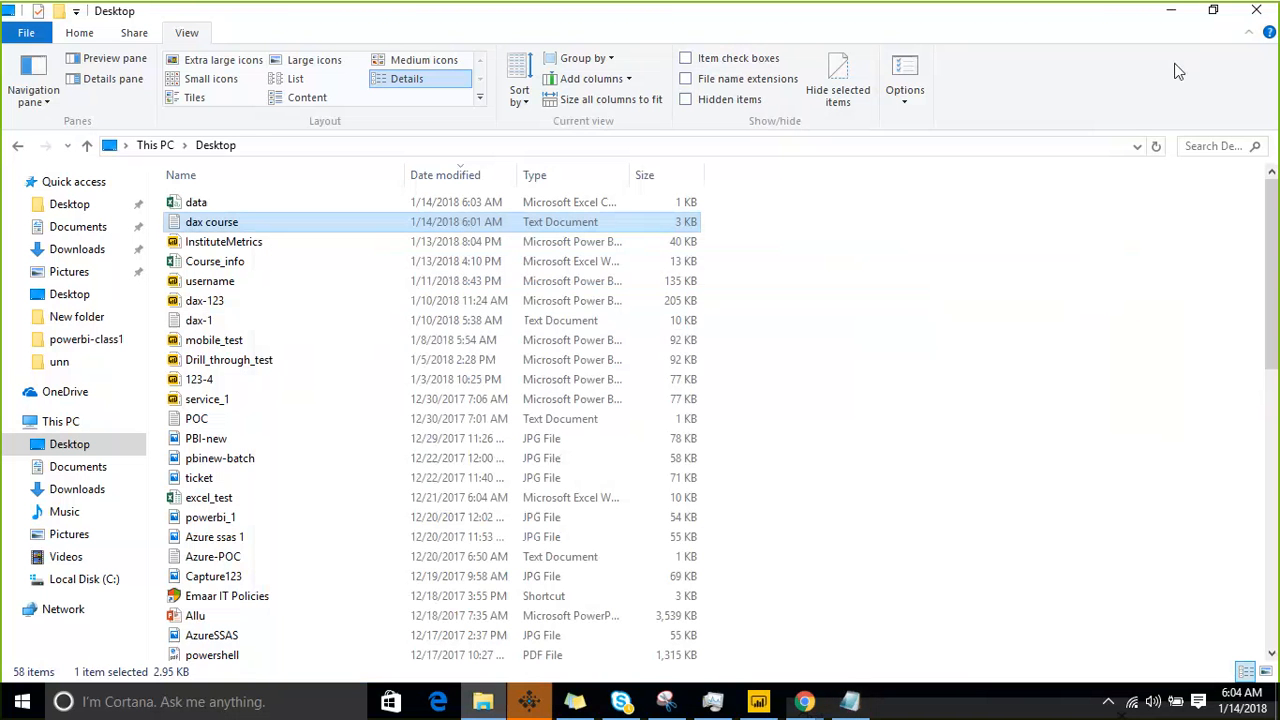
pyautogui.click(1184, 20)
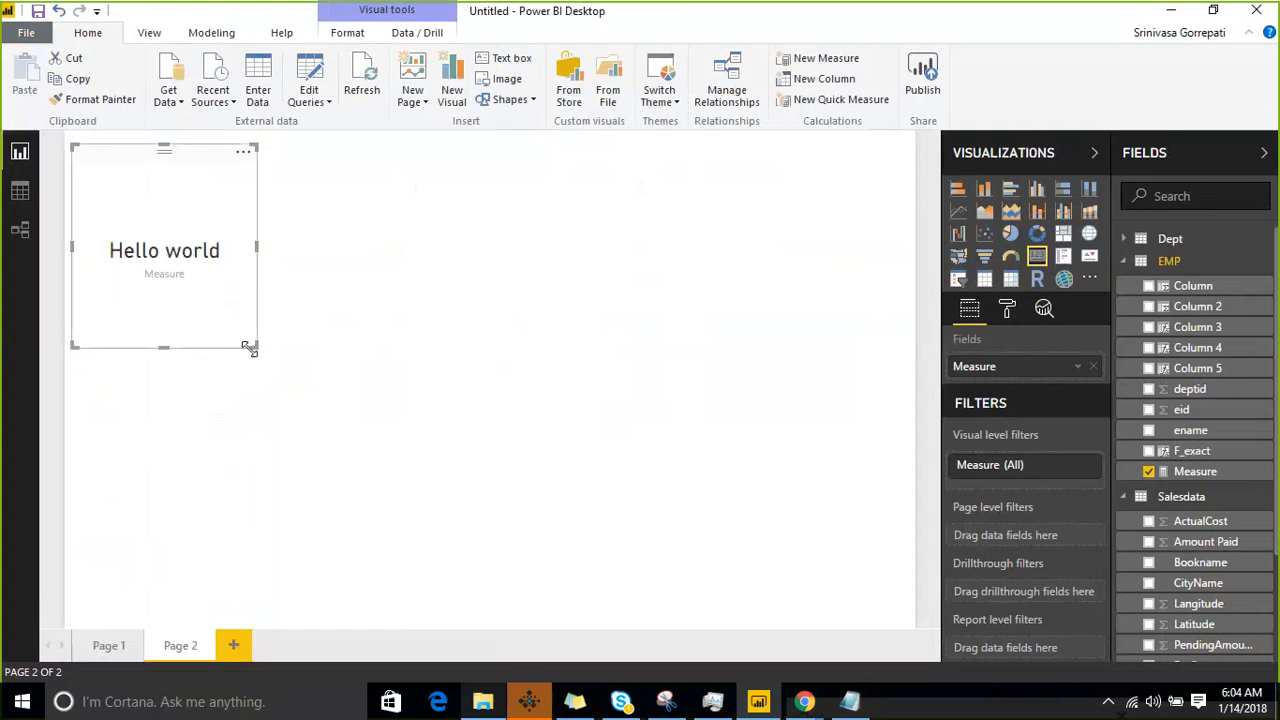
pyautogui.moveTo(255, 347); pyautogui.dragTo(248, 281)
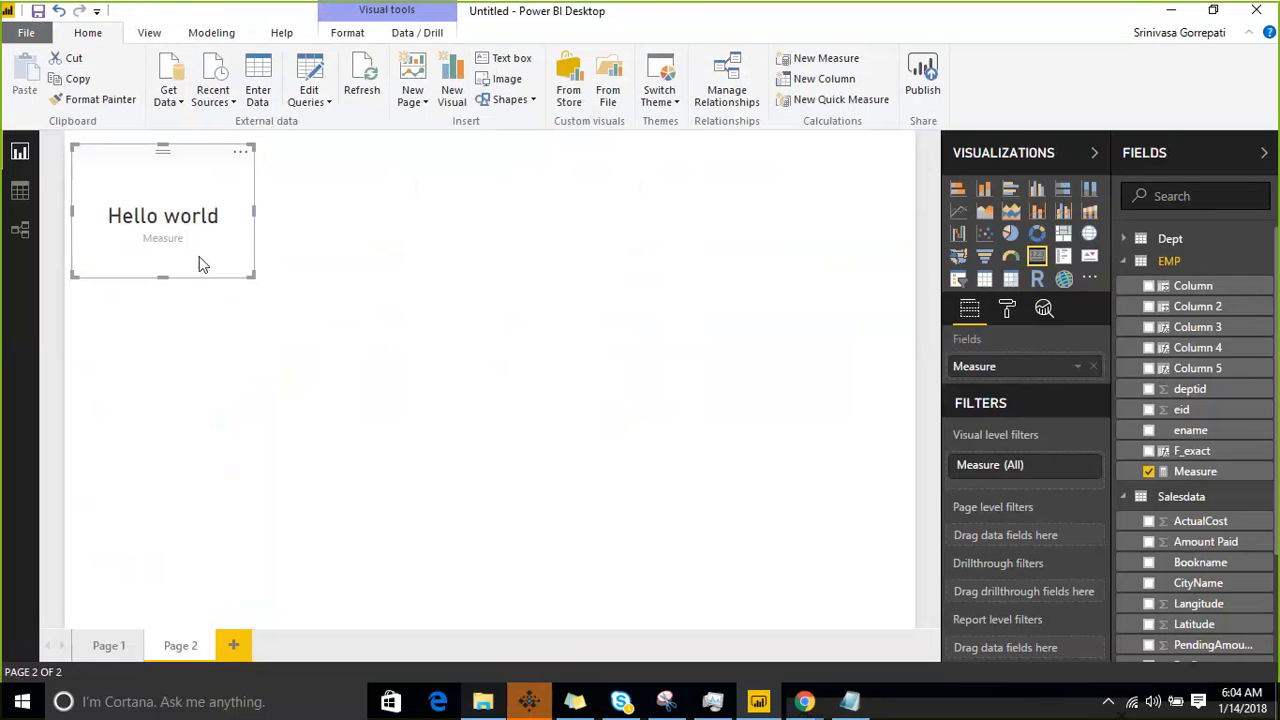
# - Open the dax course text file from the Desktop in Notepad, and maximize the window
pyautogui.click(850, 701)
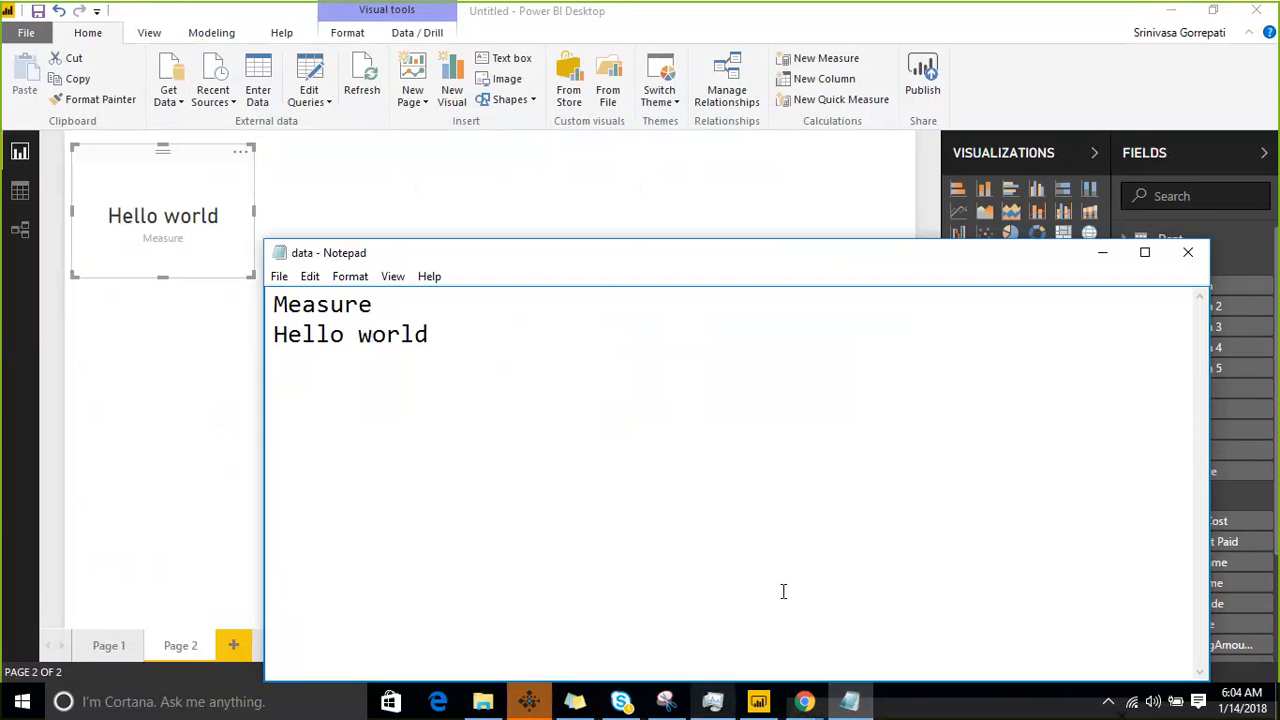
pyautogui.click(279, 277)
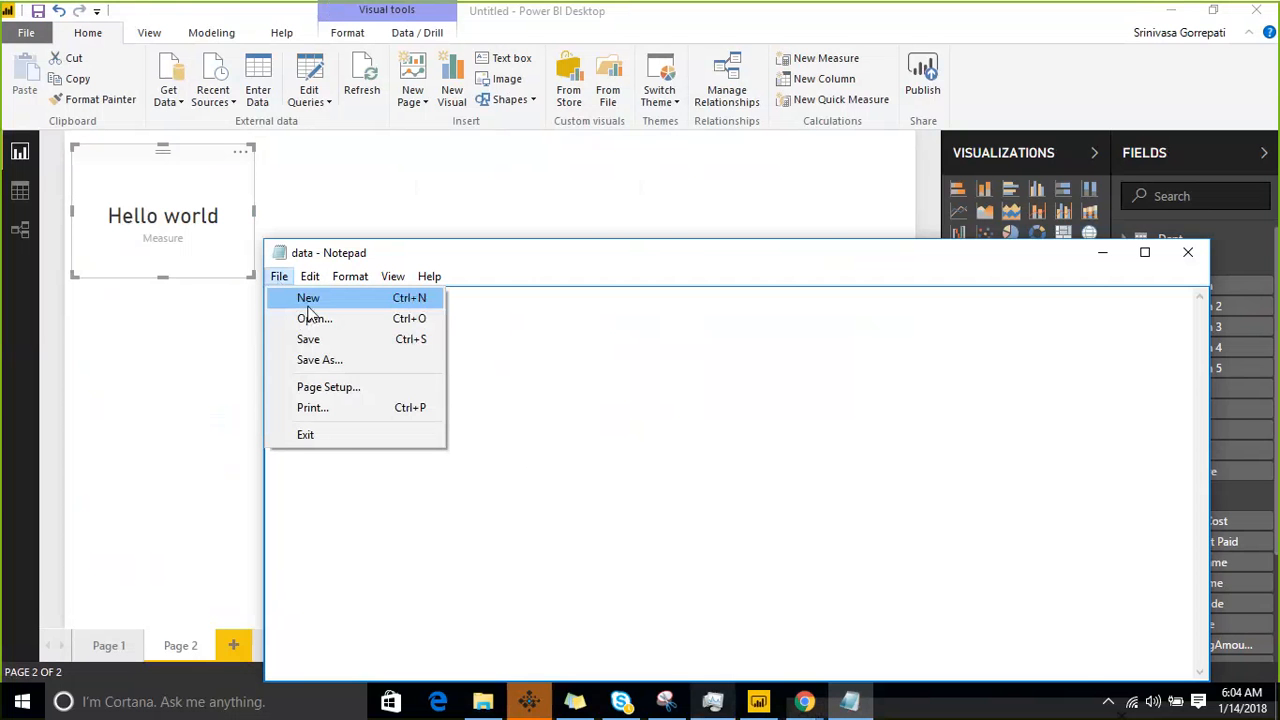
pyautogui.click(310, 319)
pyautogui.click(612, 345)
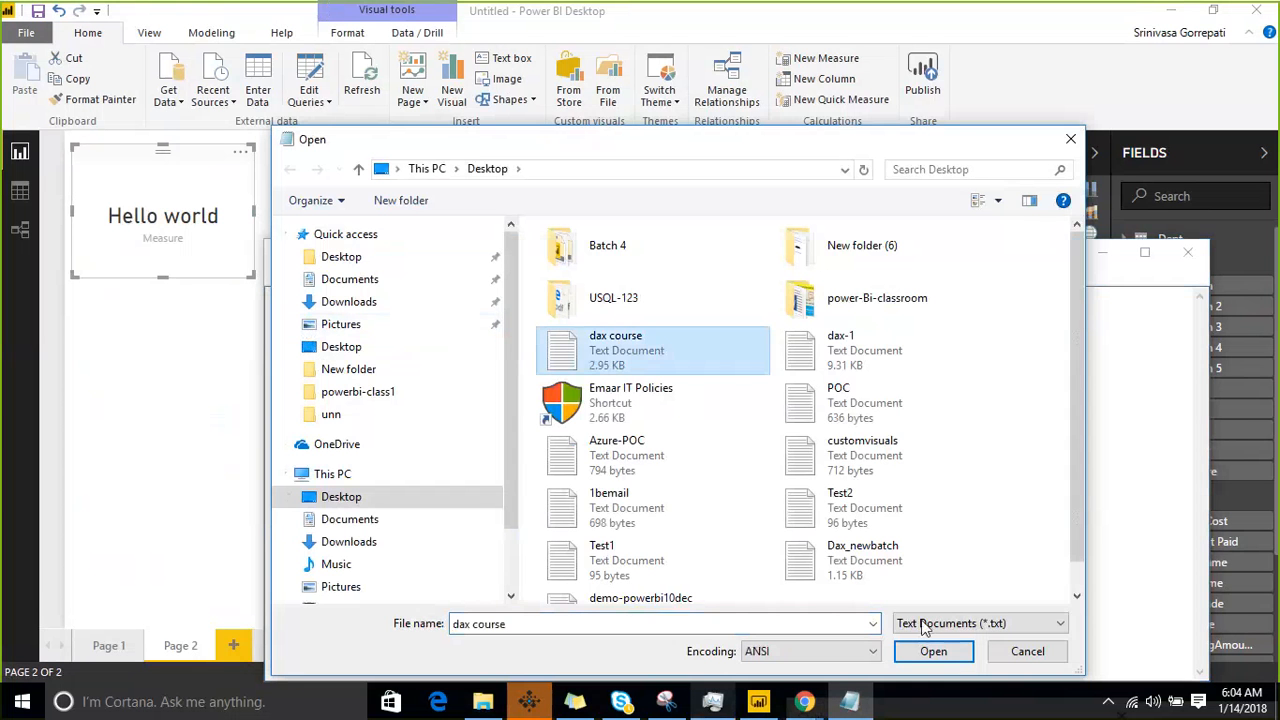
pyautogui.click(933, 651)
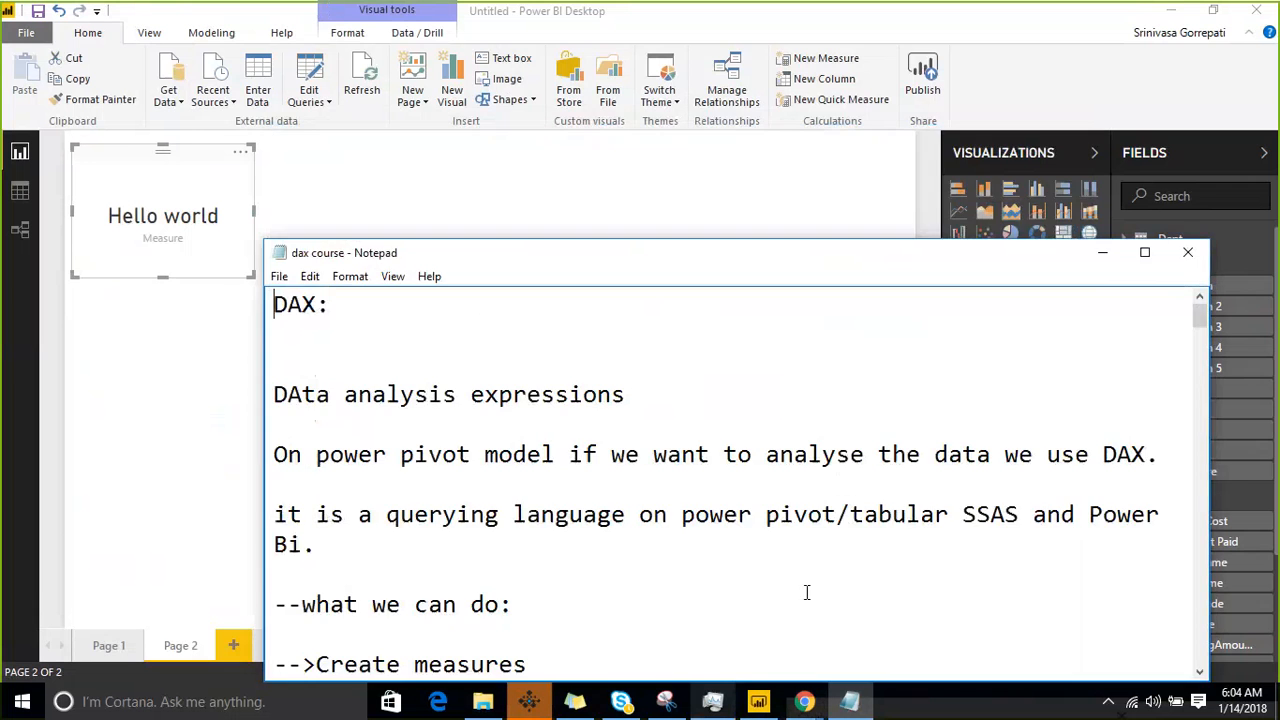
pyautogui.click(1145, 252)
# - In the notes' text function list, move mid from below rept to its own line directly after trim
pyautogui.scroll(-10, 520, 345)
pyautogui.scroll(-20, 520, 345)
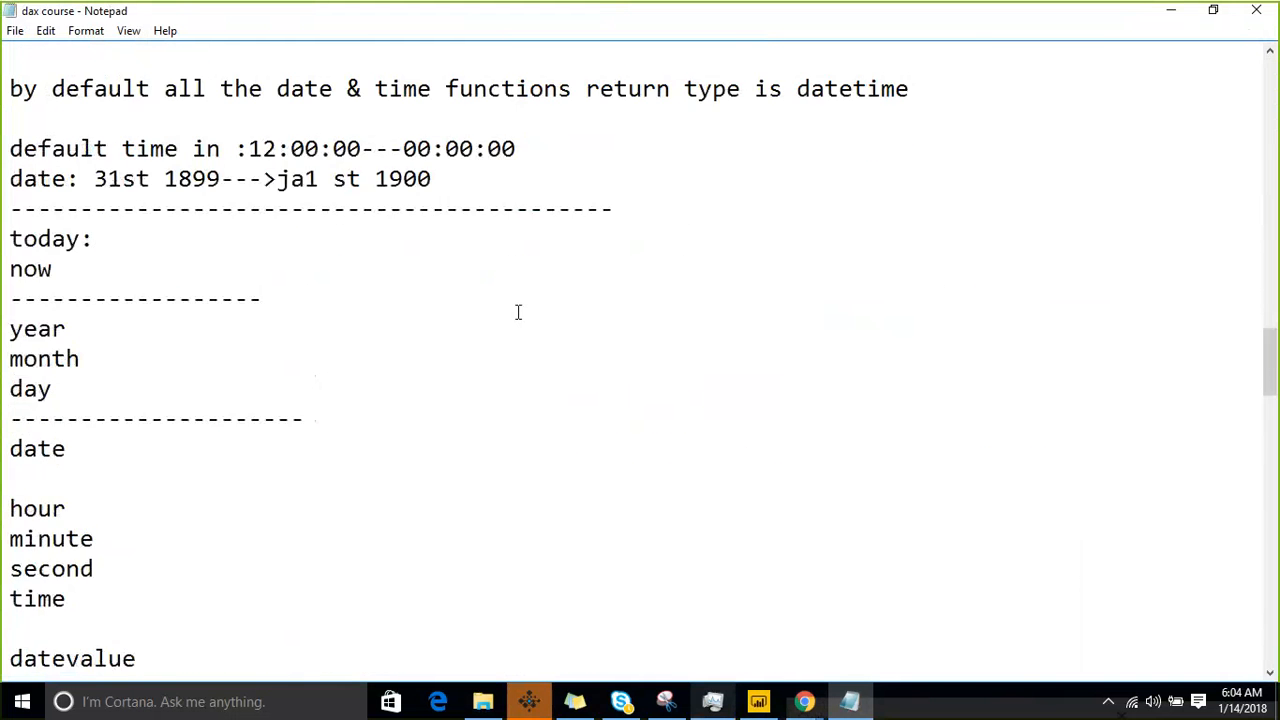
pyautogui.scroll(-11, 518, 312)
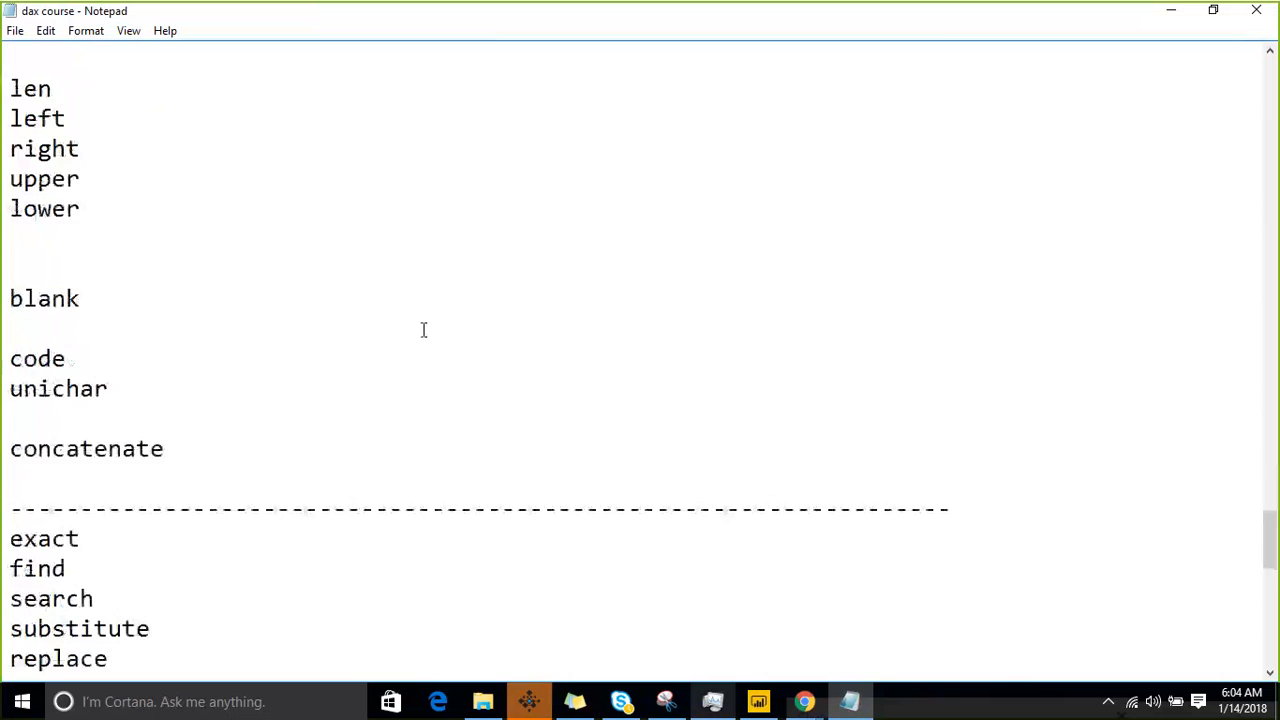
pyautogui.scroll(-2, 135, 427)
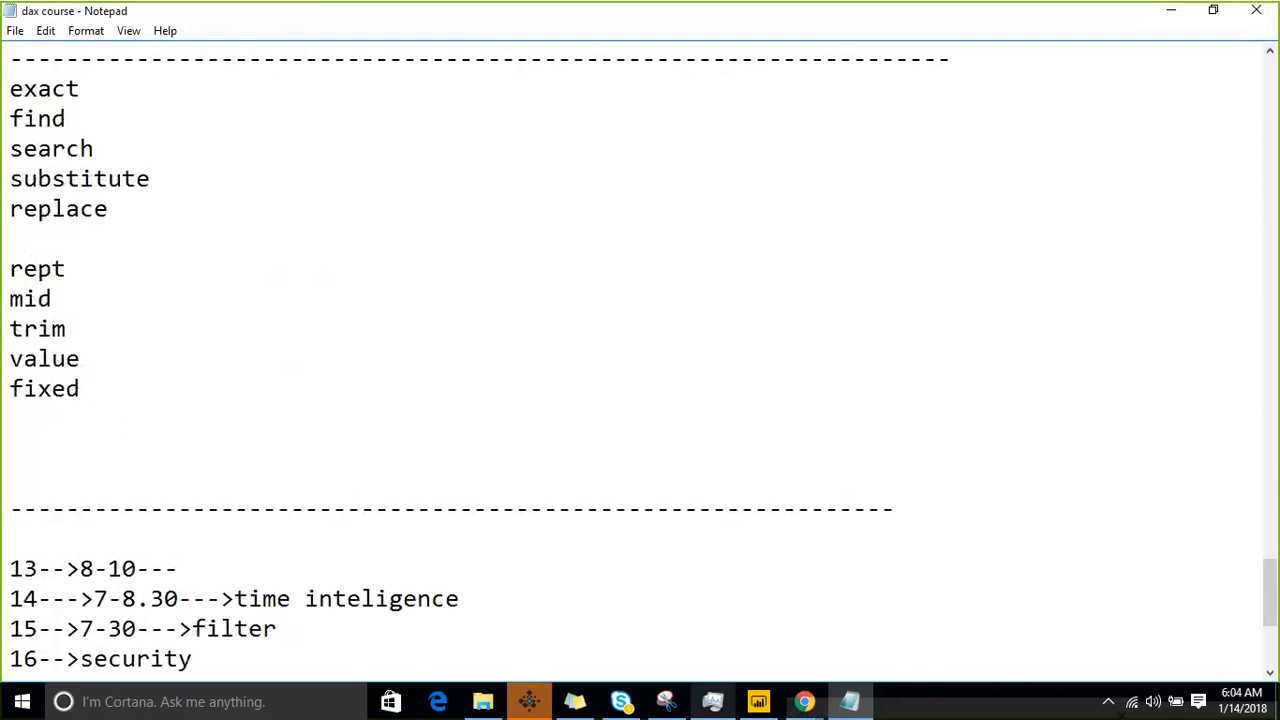
pyautogui.scroll(-4, 26, 225)
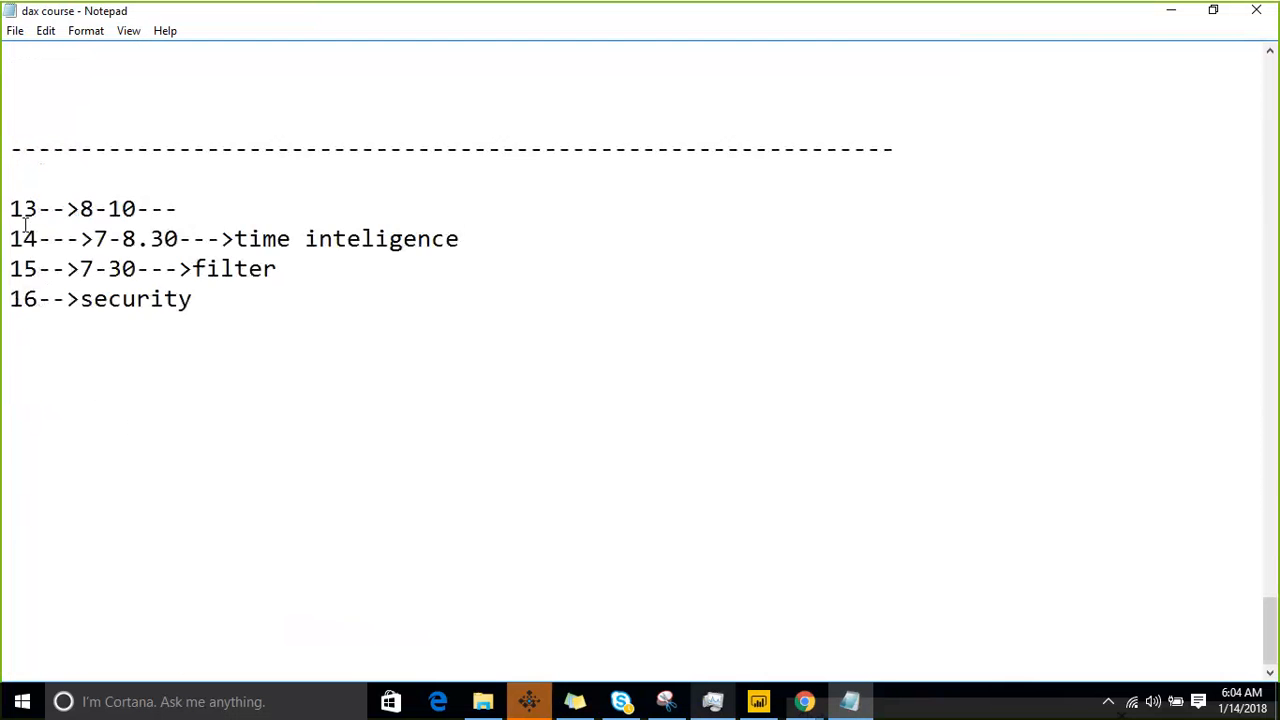
pyautogui.scroll(6, 26, 225)
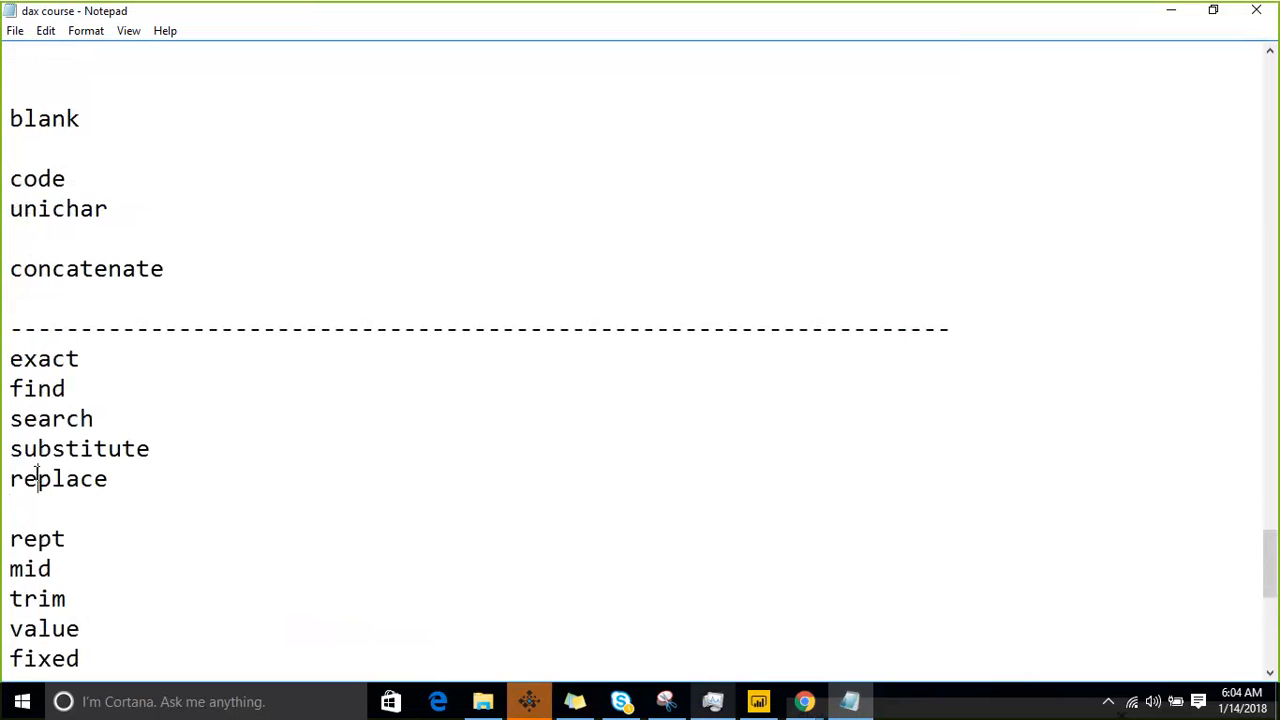
pyautogui.moveTo(68, 538); pyautogui.dragTo(10, 508)
pyautogui.moveTo(75, 578); pyautogui.dragTo(8, 567)
pyautogui.hotkey('ctrl', 'c')
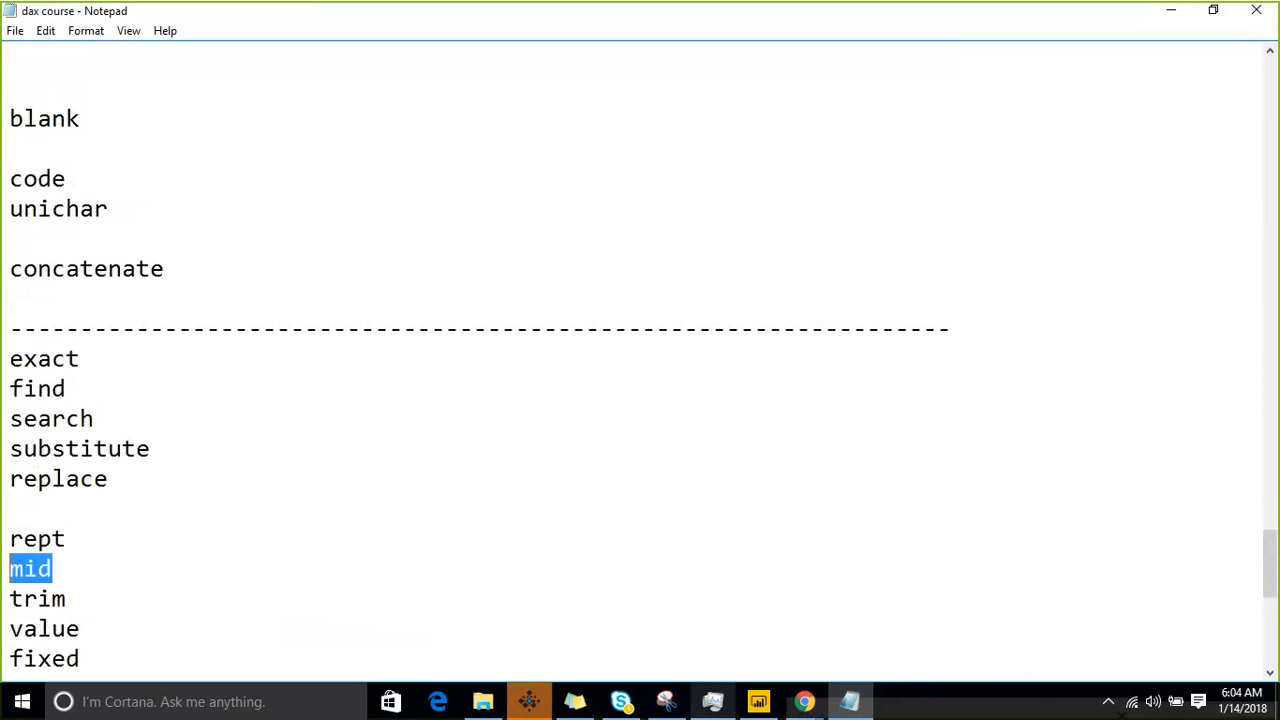
pyautogui.press('Delete')
pyautogui.scroll(-3, 30, 560)
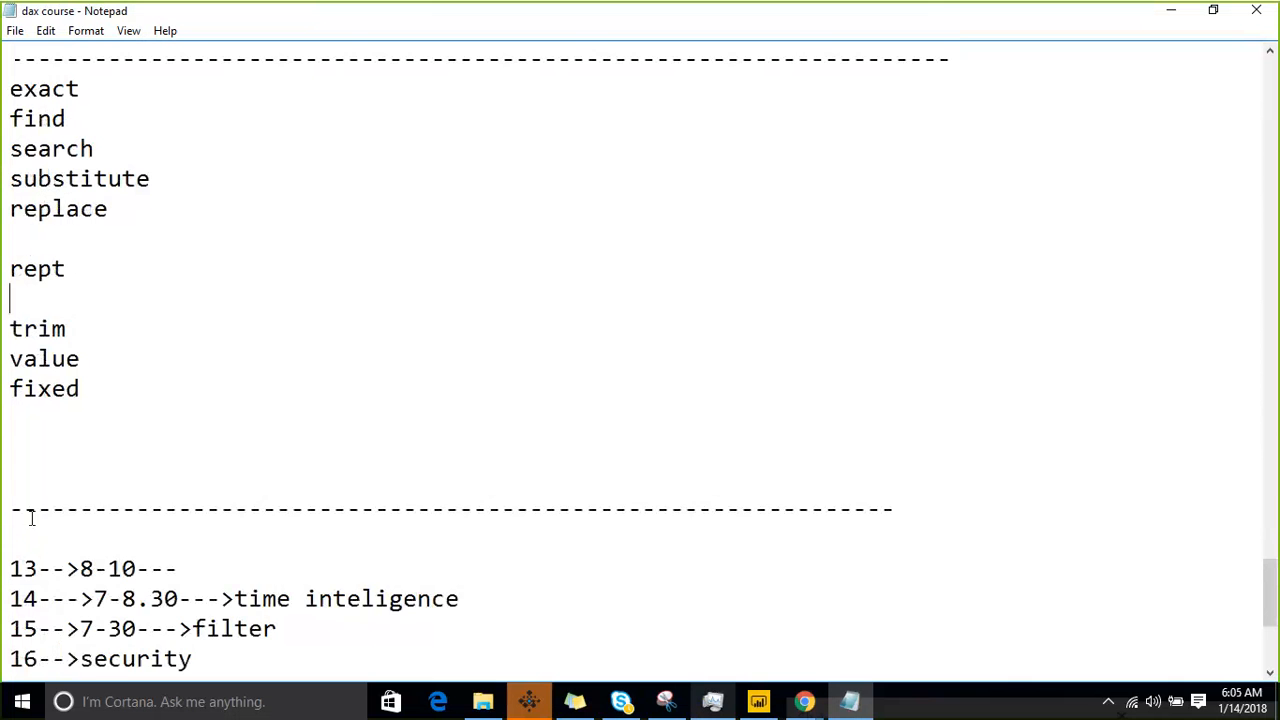
pyautogui.click(112, 334)
pyautogui.press('Return')
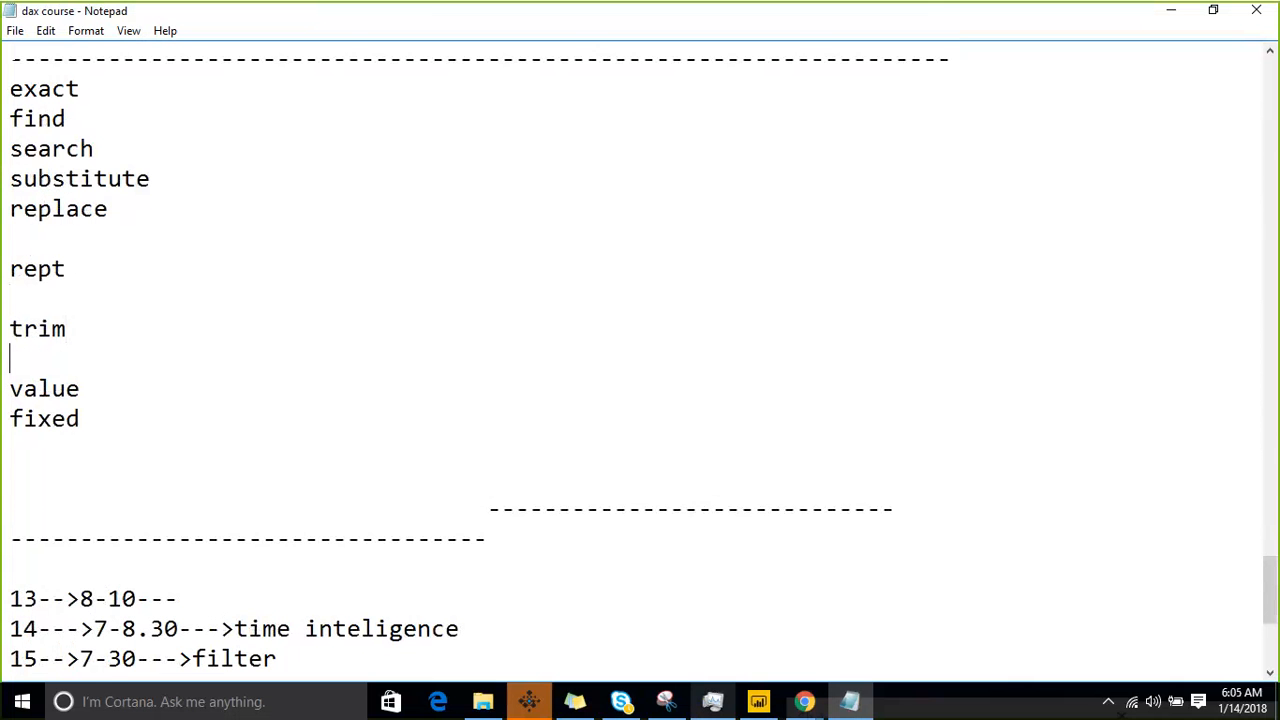
pyautogui.hotkey('ctrl', 'v')
# - Remove the blank lines above rept and trim, and insert two blank lines between trim and mid
pyautogui.press('Up')
pyautogui.press('Up')
pyautogui.press('BackSpace')
pyautogui.press('Up')
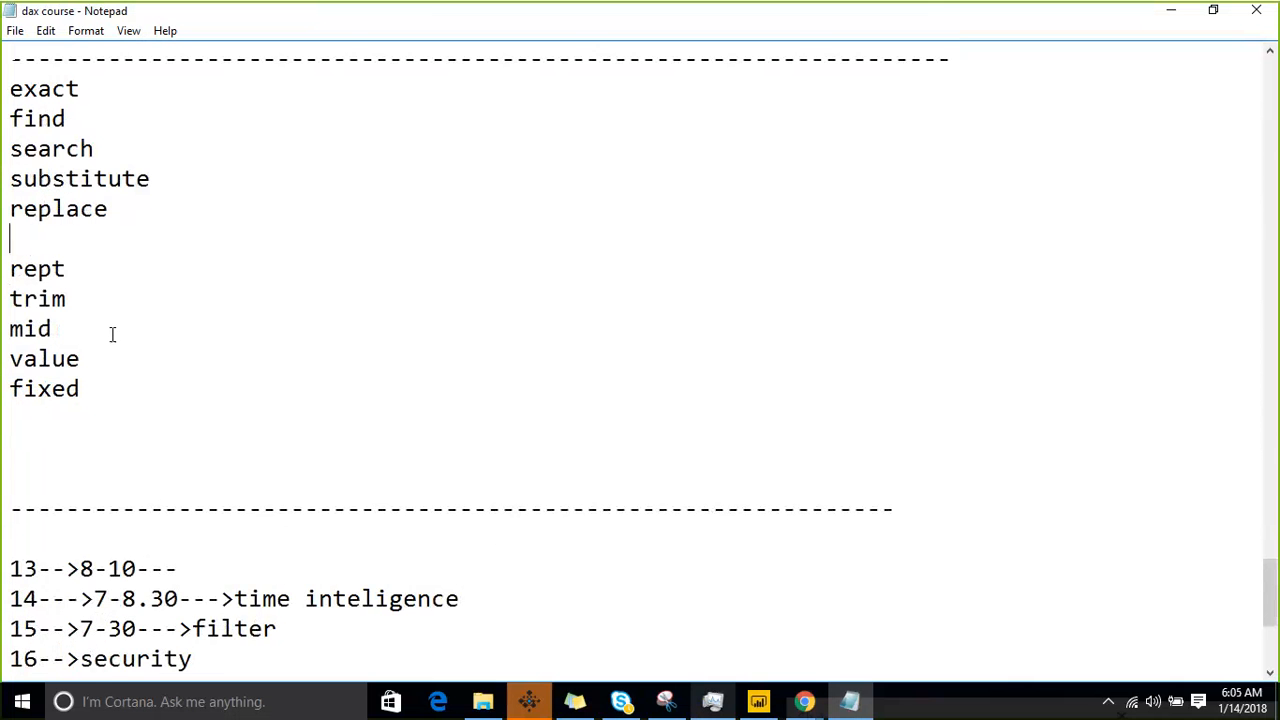
pyautogui.press('BackSpace')
pyautogui.press('Down')
pyautogui.press('Down')
pyautogui.press('Down')
pyautogui.press('Up')
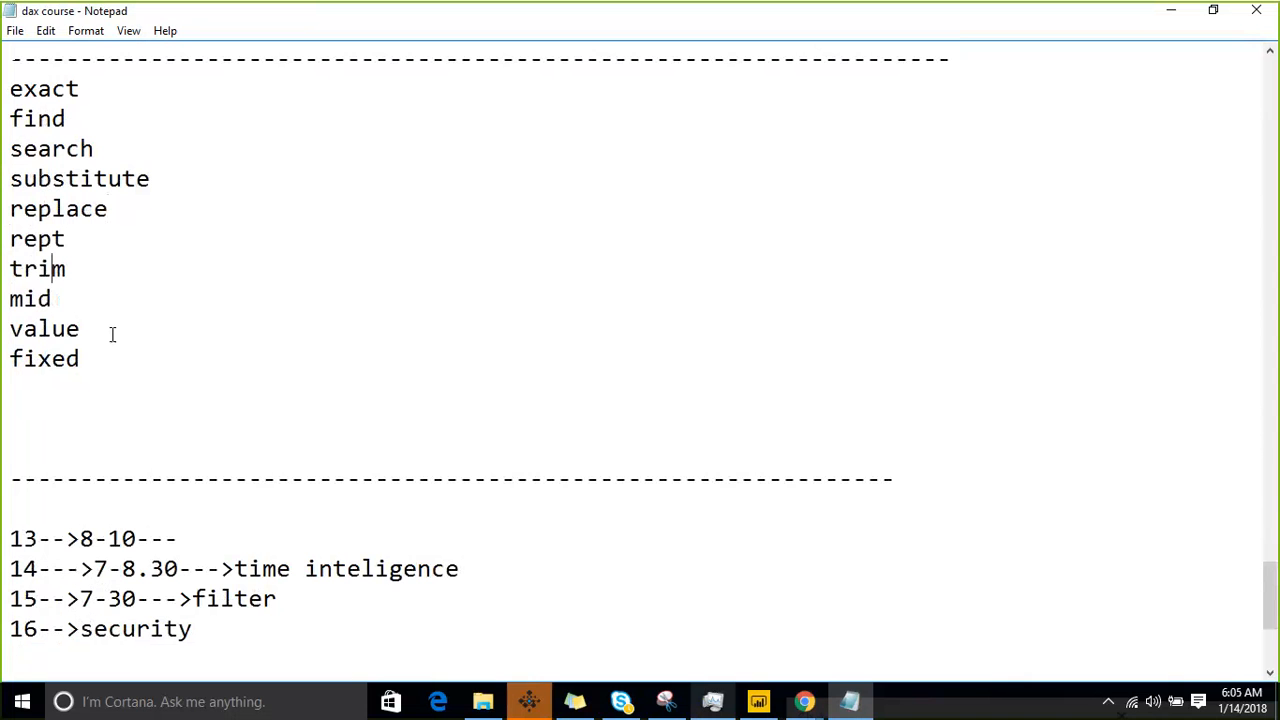
pyautogui.press('Right')
pyautogui.press('Return')
pyautogui.press('Return')
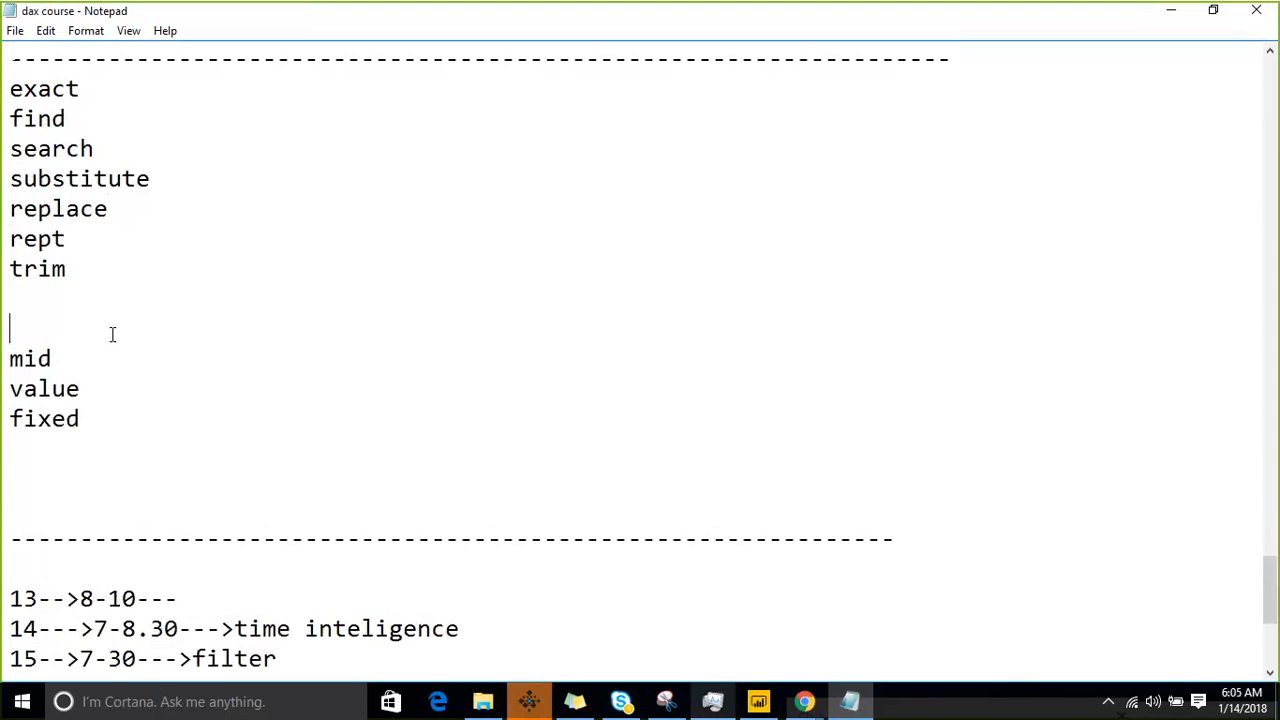
# - Minimize Notepad to return to Power BI Desktop, and show the EMP table in Data view
pyautogui.press('Down')
pyautogui.press('Down')
pyautogui.press('Down')
pyautogui.press('Down')
pyautogui.click(1182, 10)
pyautogui.click(493, 294)
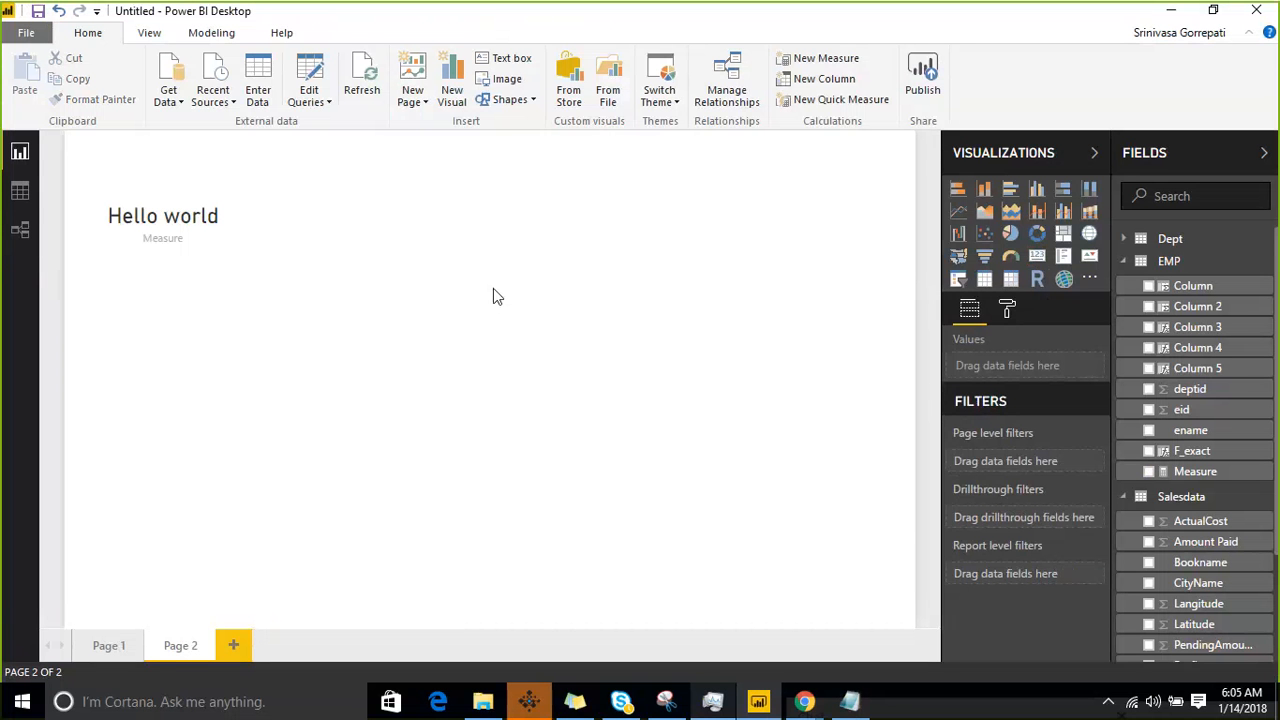
pyautogui.click(20, 190)
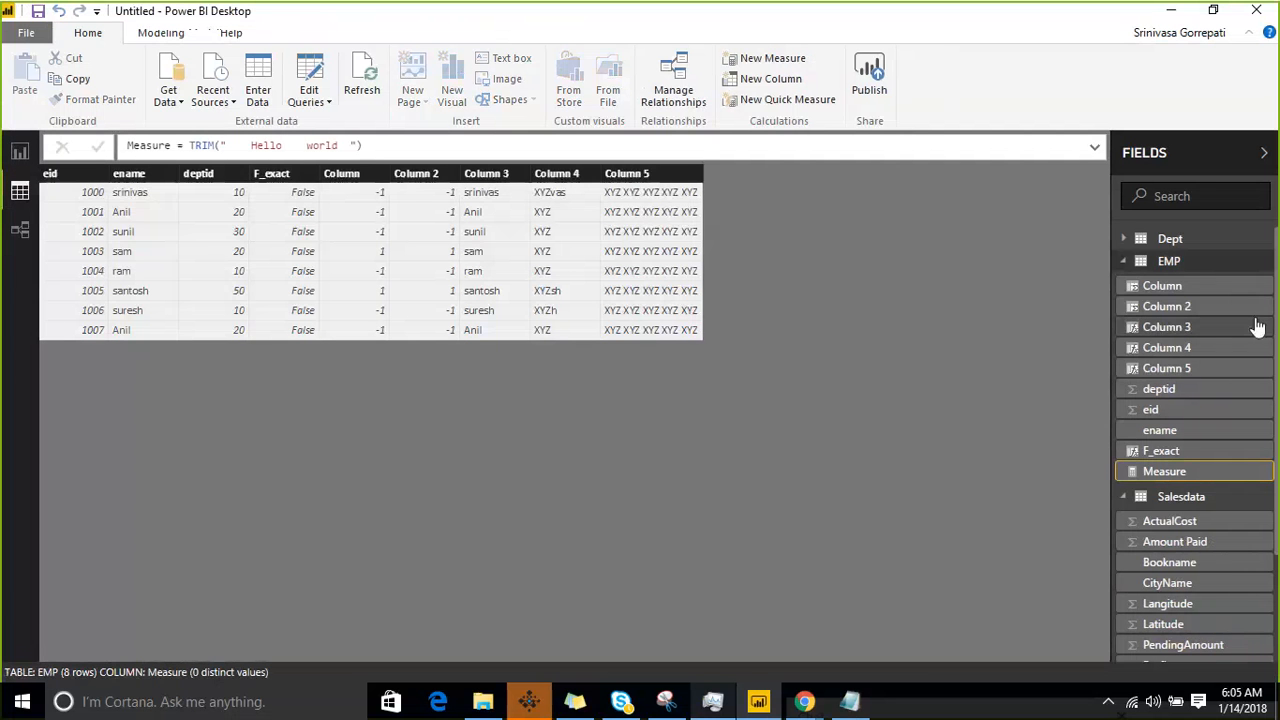
# - Add a calculated column to the EMP table and start its formula with the MID function
pyautogui.click(1267, 270)
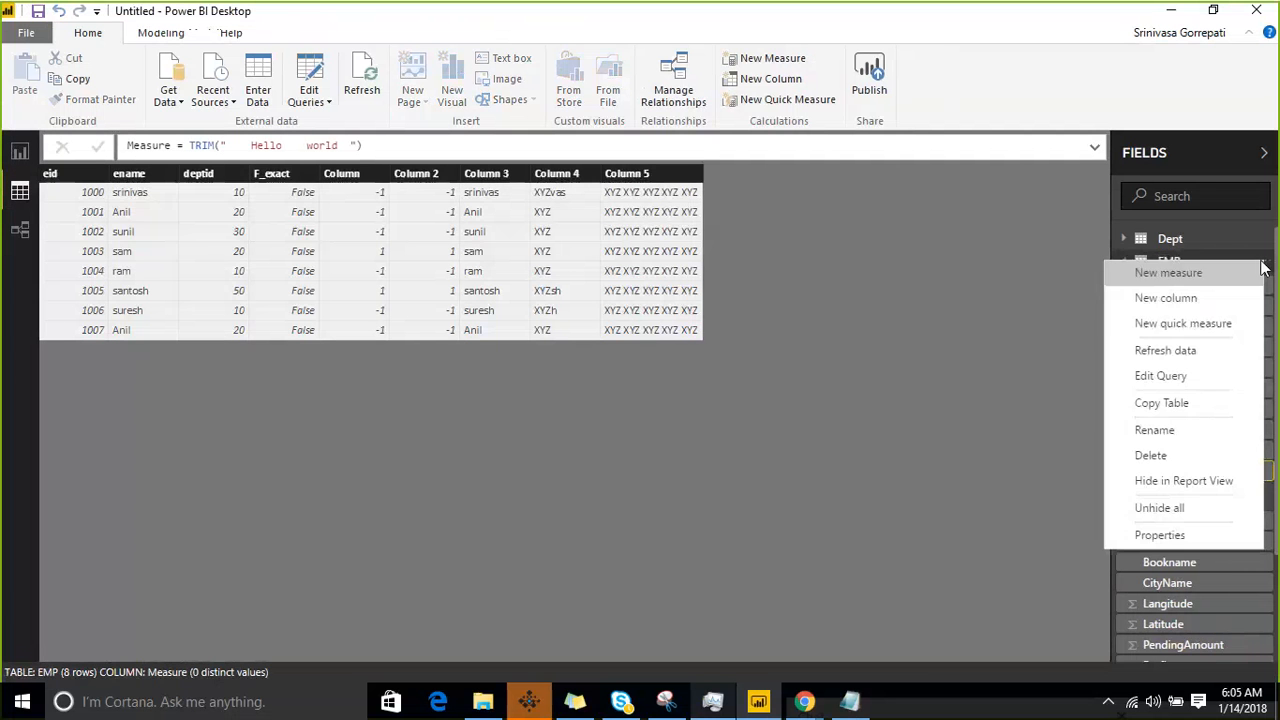
pyautogui.click(1200, 303)
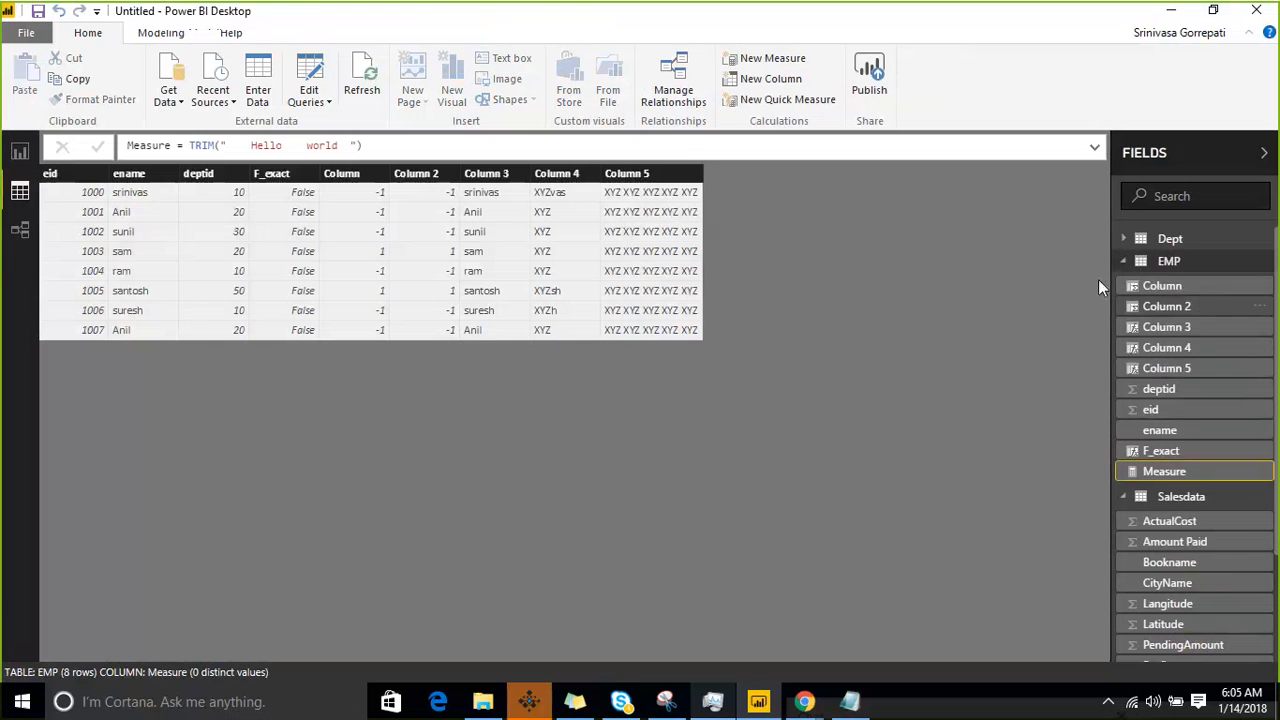
pyautogui.click(231, 145)
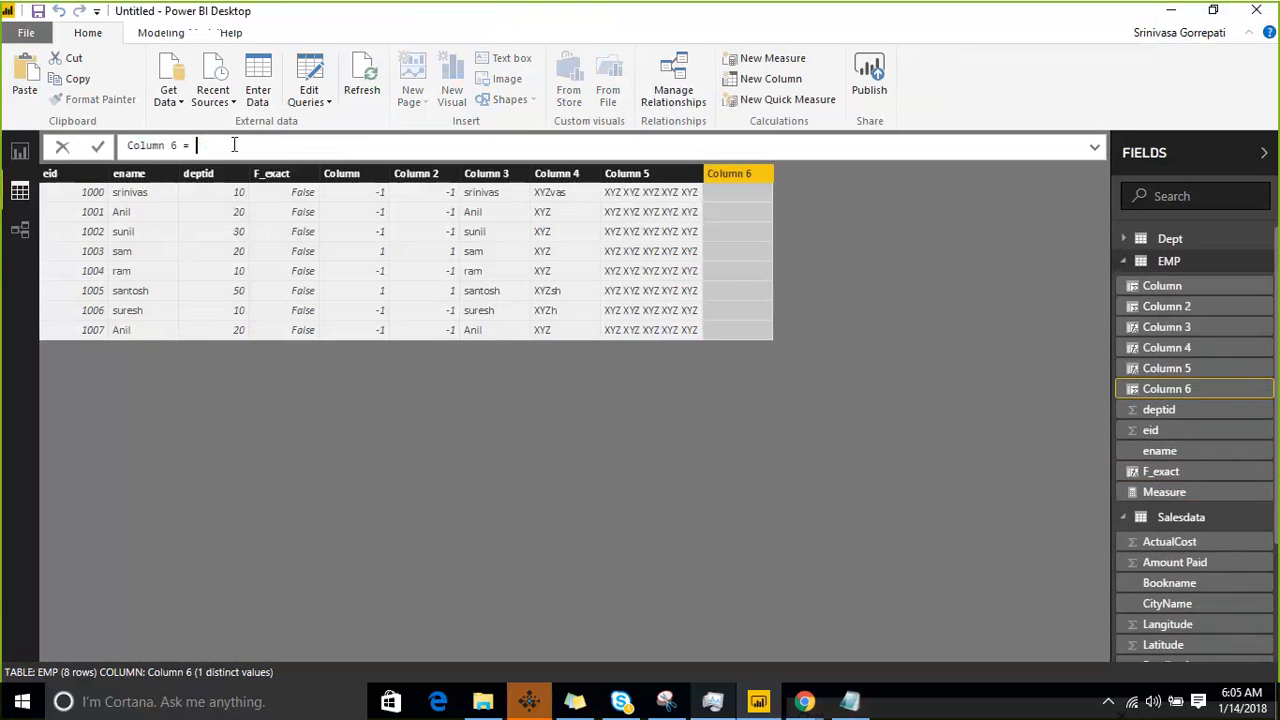
pyautogui.write('Mid')
pyautogui.press('Tab')
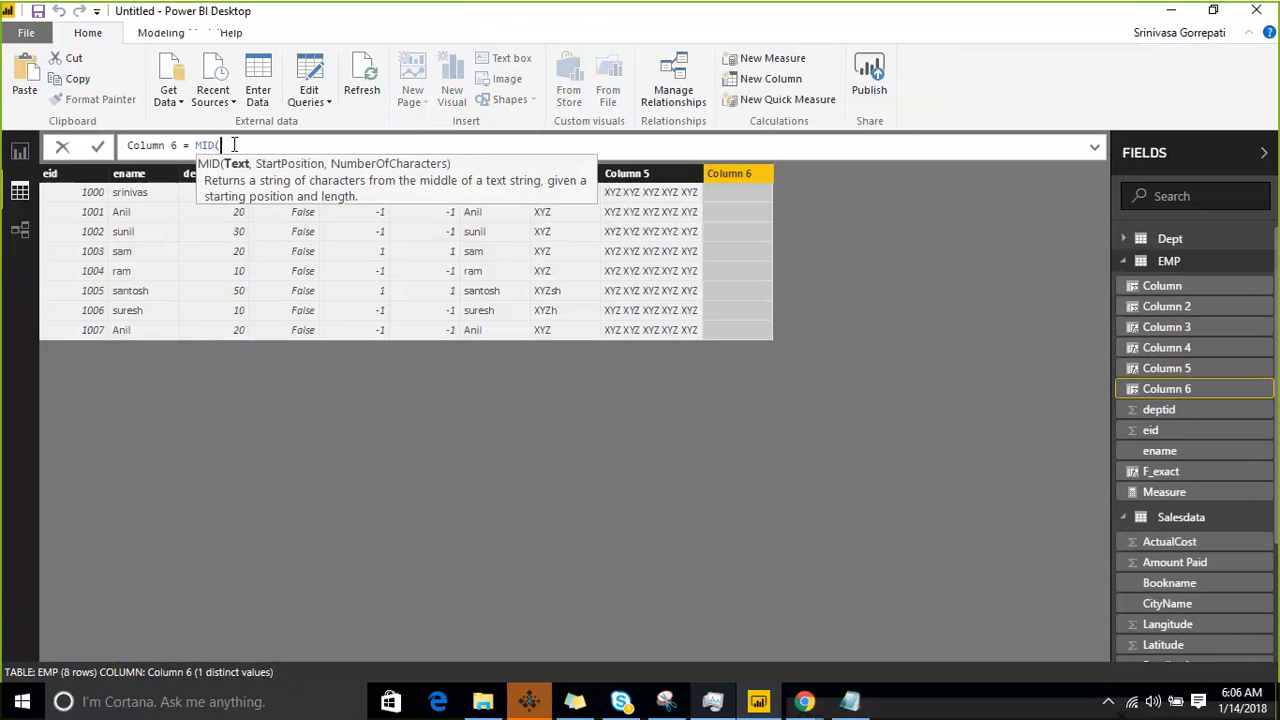
pyautogui.write('en')
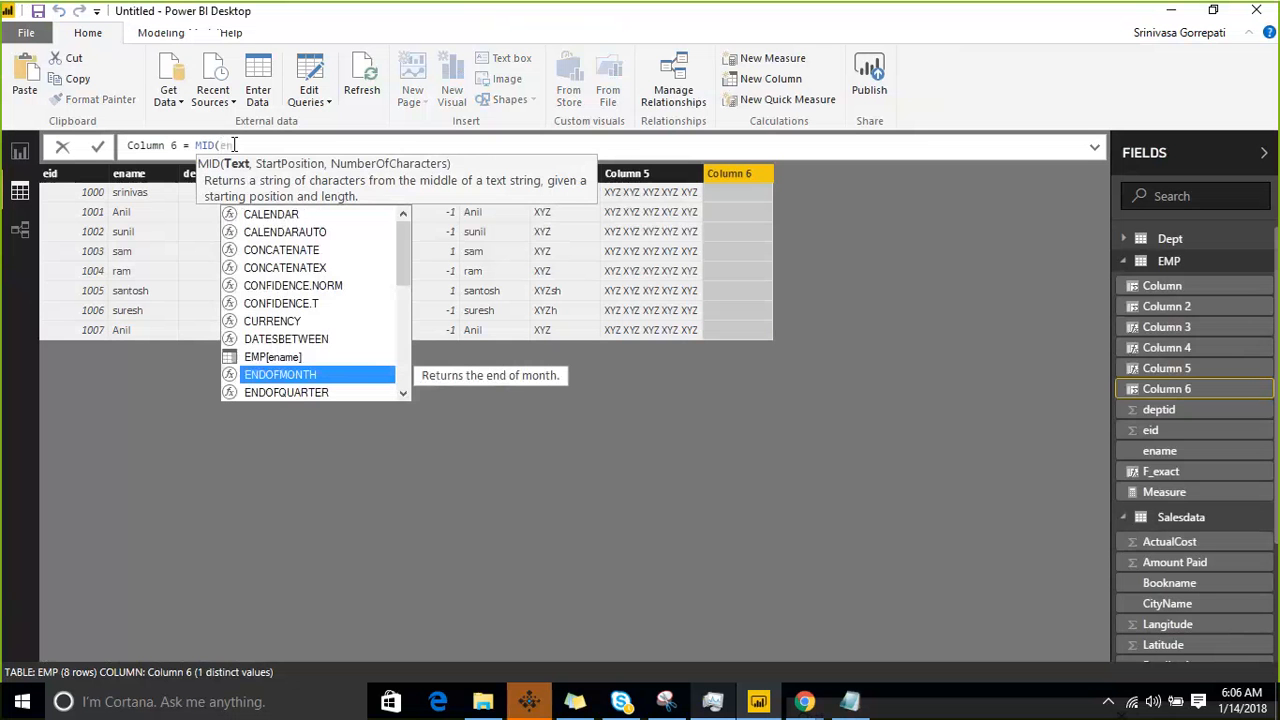
pyautogui.press('Tab')
pyautogui.press('BackSpace')
pyautogui.press('BackSpace')
pyautogui.press('BackSpace')
pyautogui.press('BackSpace')
pyautogui.press('BackSpace')
pyautogui.press('BackSpace')
pyautogui.press('BackSpace')
pyautogui.press('BackSpace')
pyautogui.press('BackSpace')
pyautogui.press('BackSpace')
pyautogui.press('BackSpace')
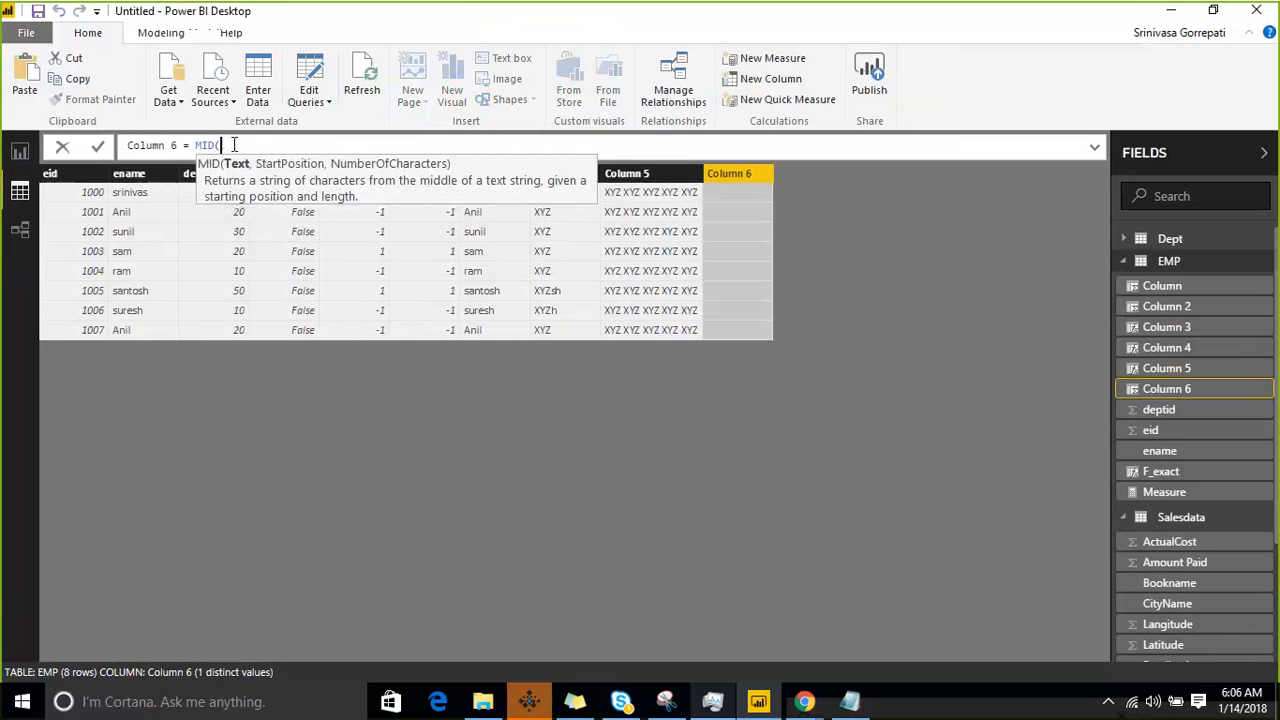
# - Complete the Column 6 formula as MID(EMP[ename],2,3) and commit it
pyautogui.write('e')
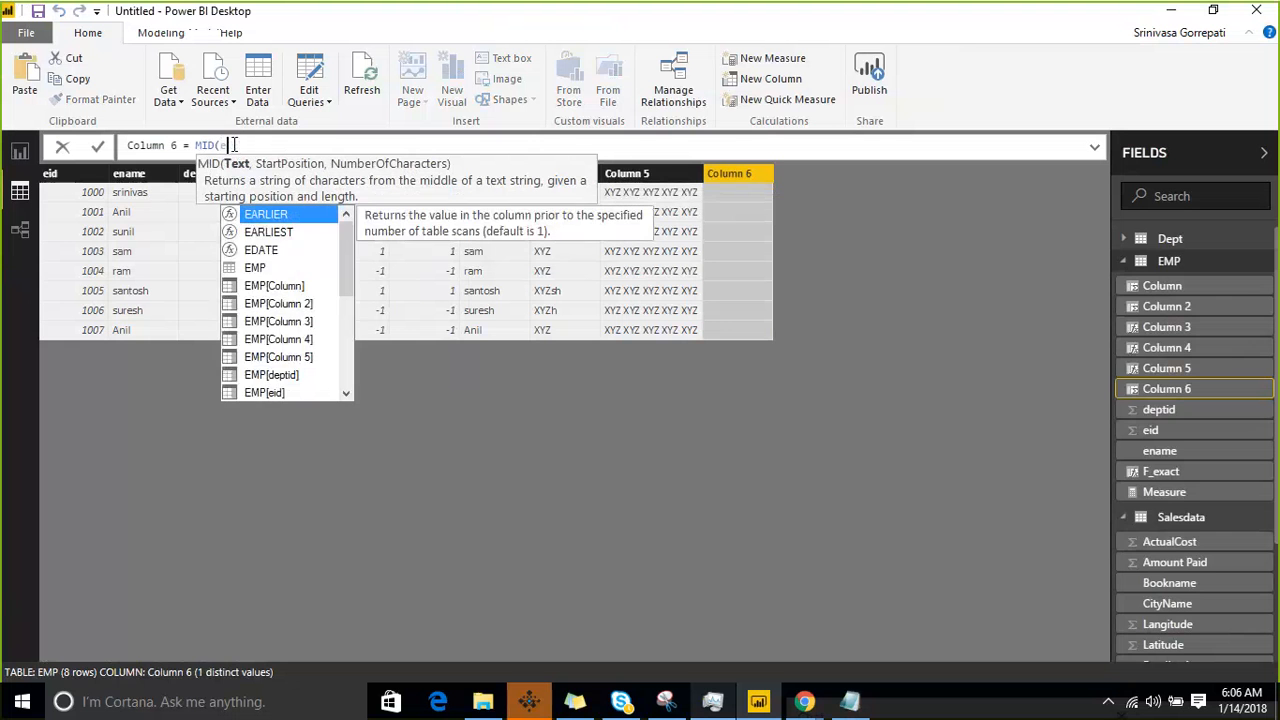
pyautogui.write('na')
pyautogui.press('Tab')
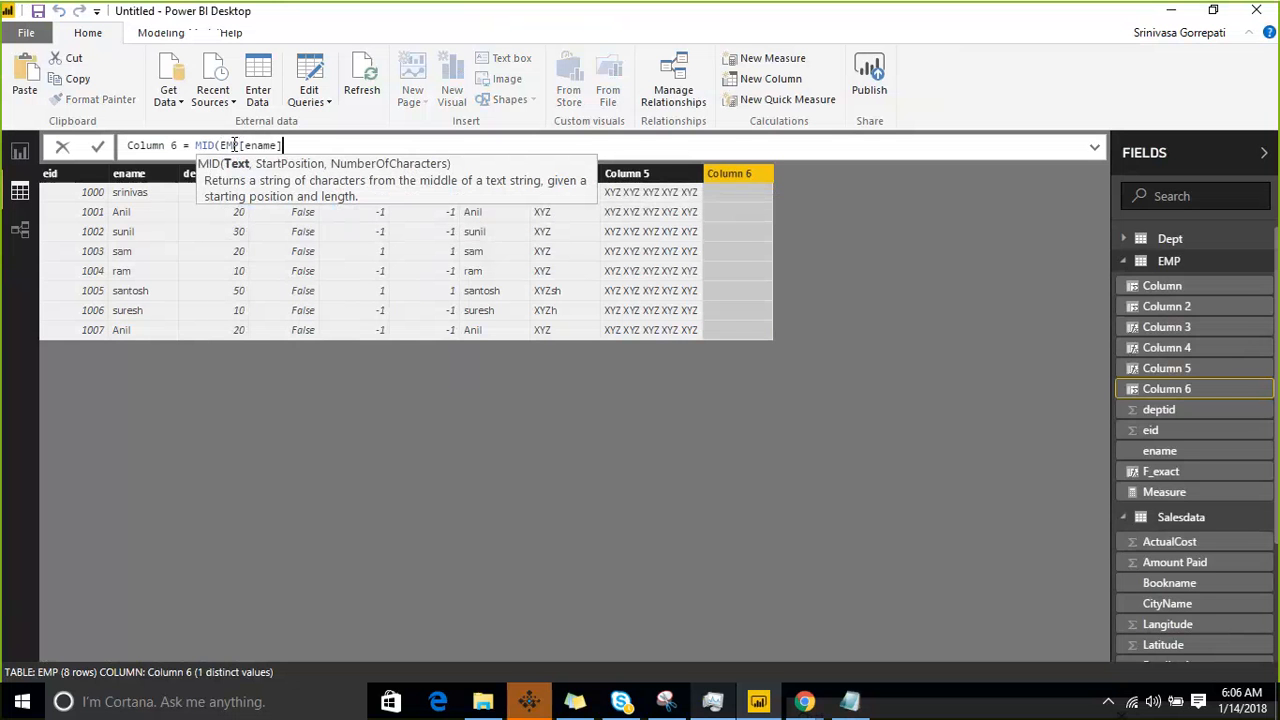
pyautogui.write(',2,')
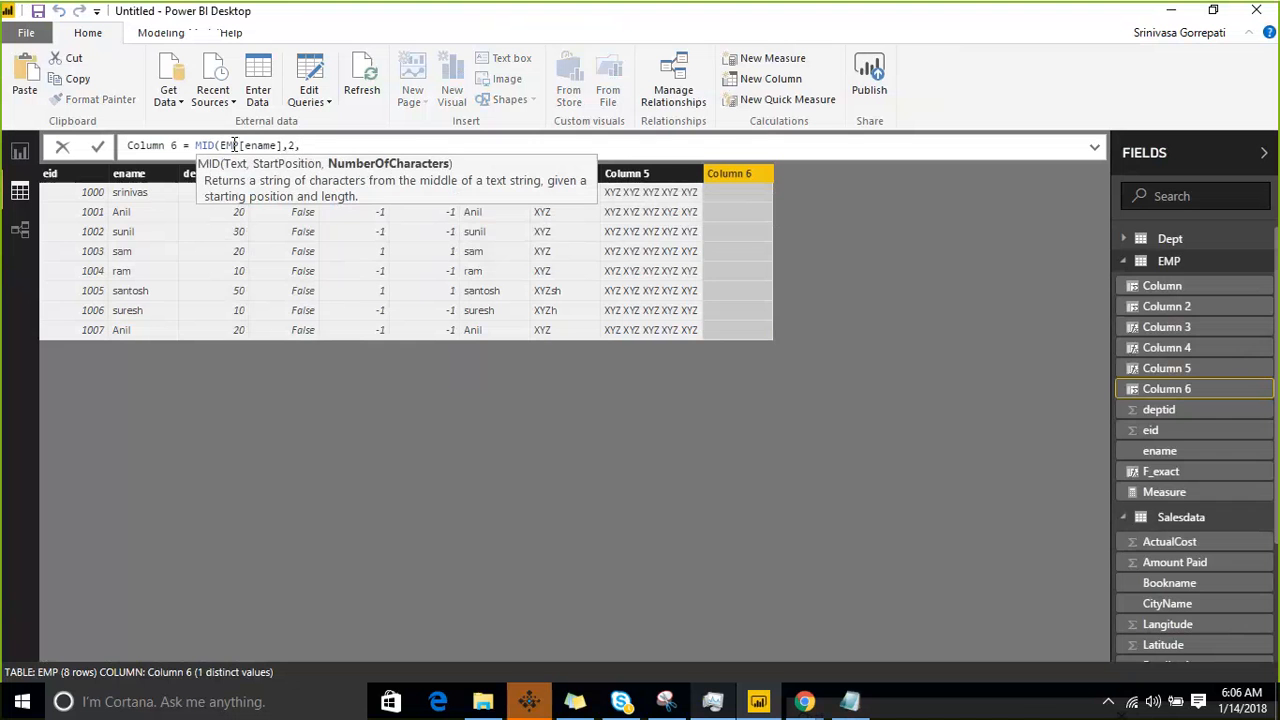
pyautogui.write('3)')
pyautogui.press('Return')
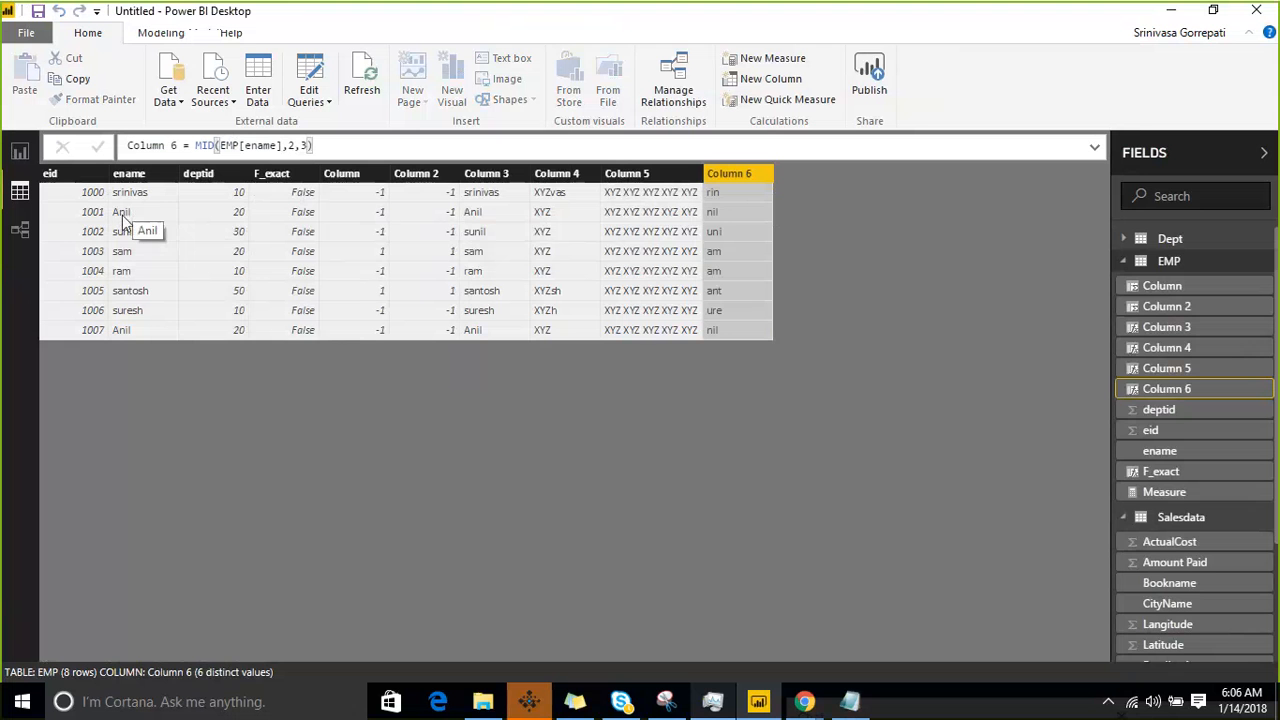
# - Change the MID formula in Column 6 to start position 3 and a length of 2 characters
pyautogui.click(290, 146)
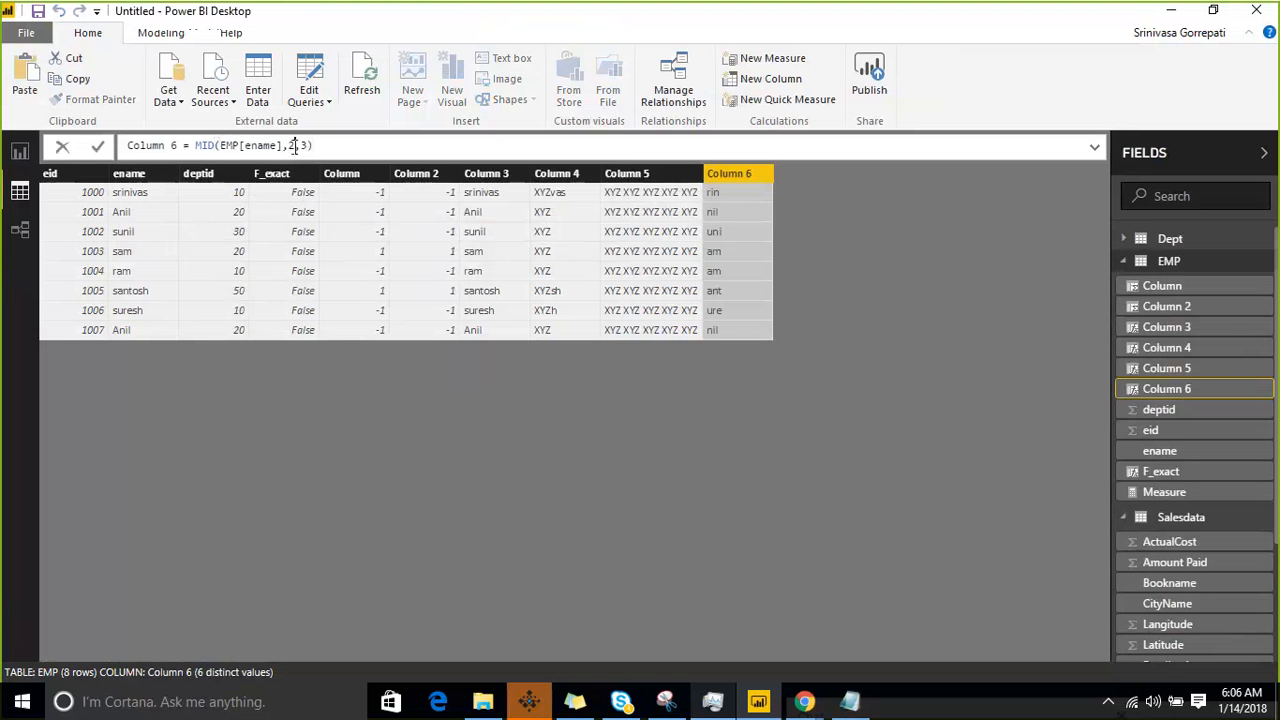
pyautogui.write('3')
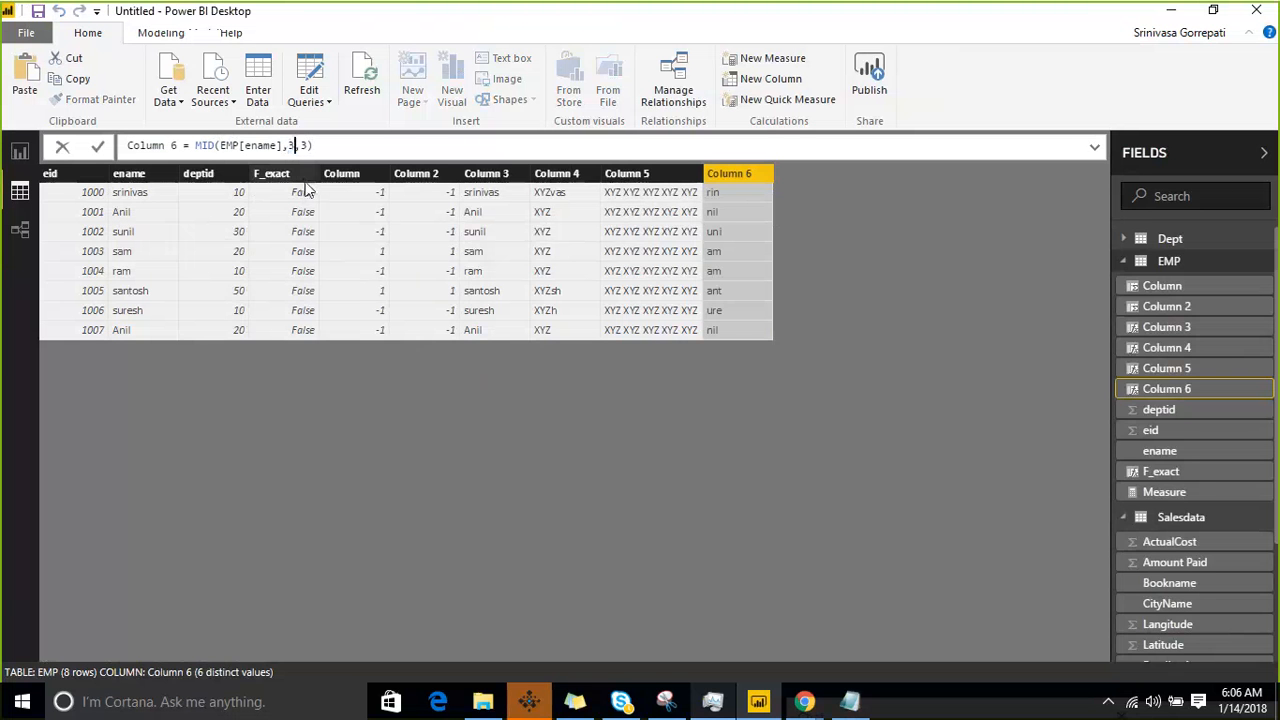
pyautogui.moveTo(309, 147); pyautogui.dragTo(302, 147)
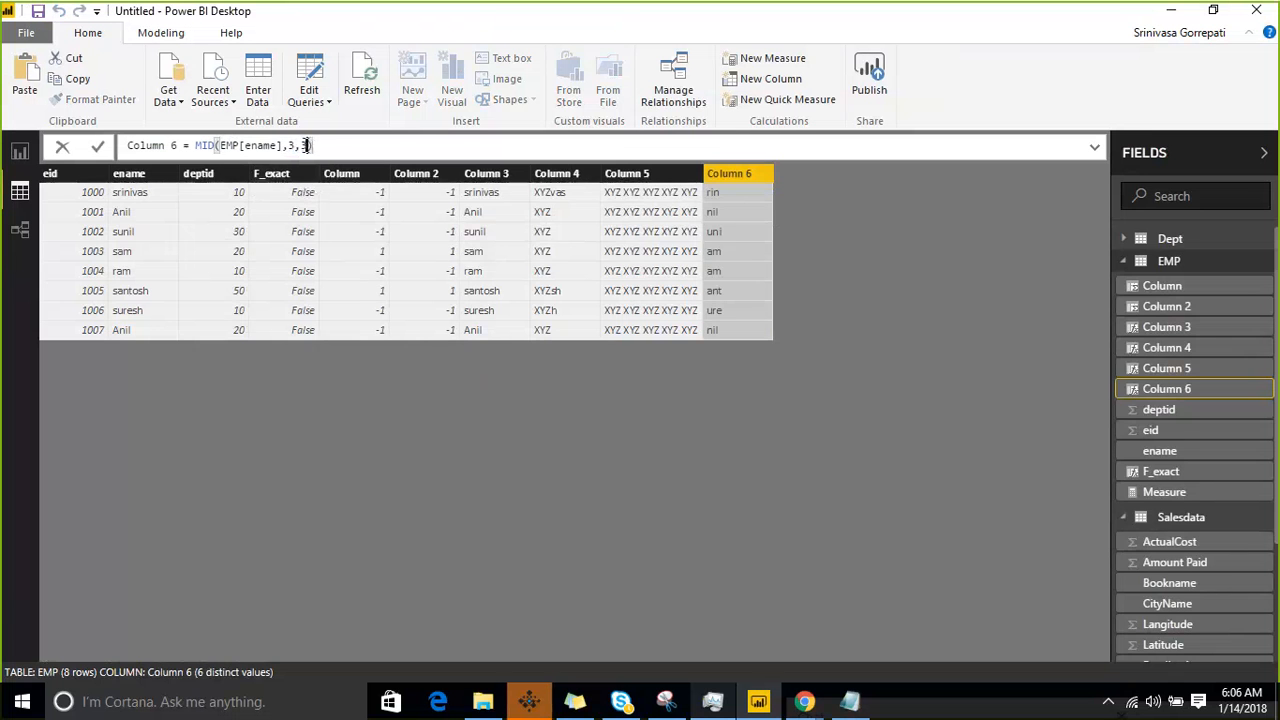
pyautogui.write('2')
pyautogui.press('Return')
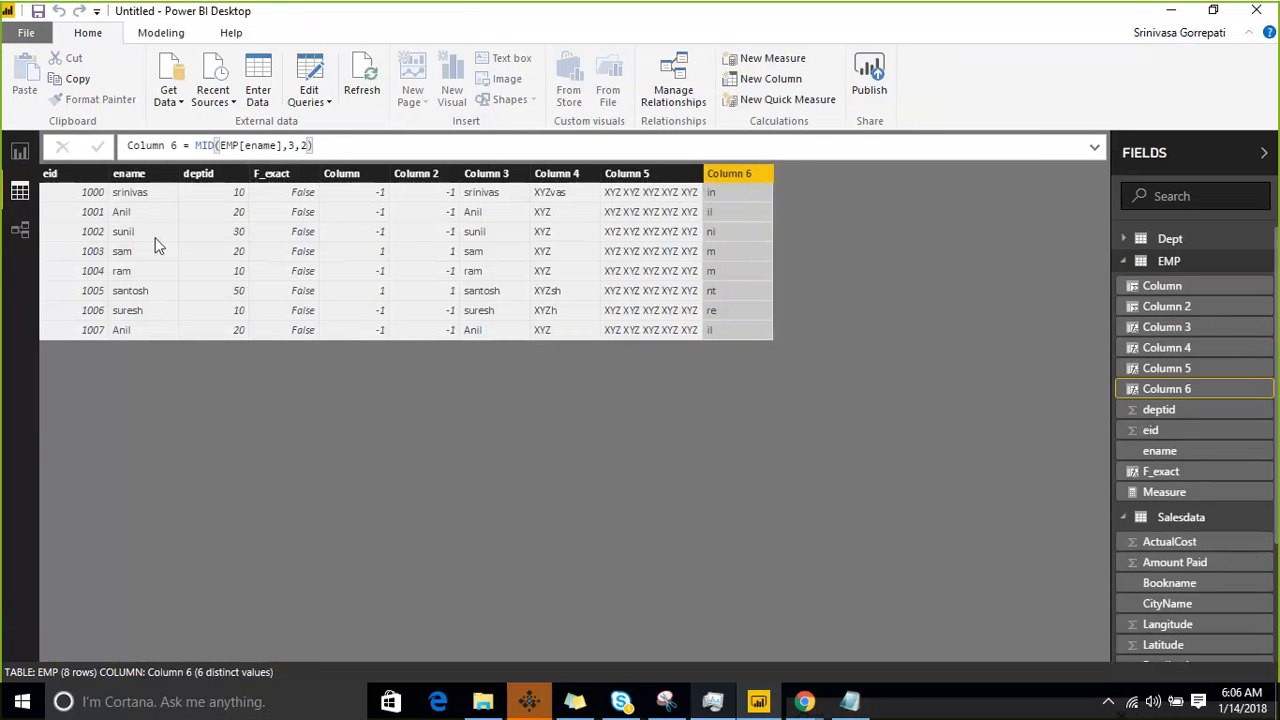
# - Add another calculated column to the EMP table and start entering the VALUE function with "val" in its formula
pyautogui.click(131, 225)
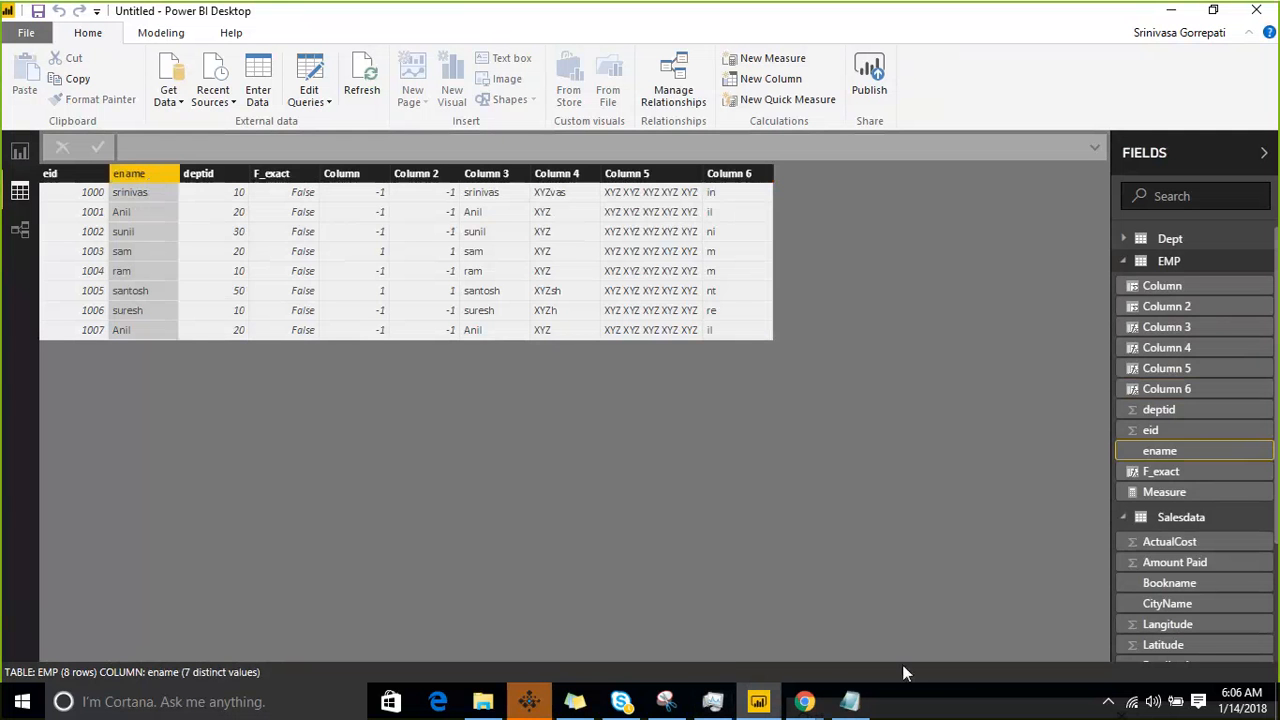
pyautogui.rightClick(1268, 262)
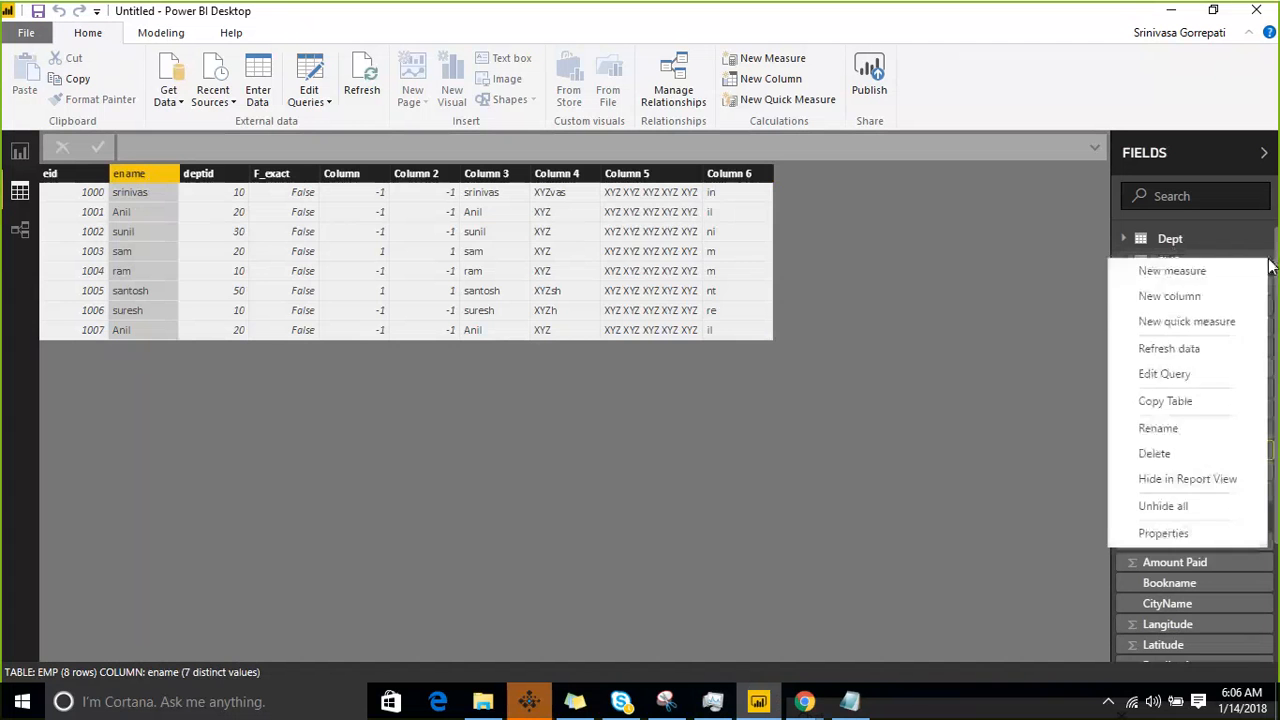
pyautogui.click(1228, 296)
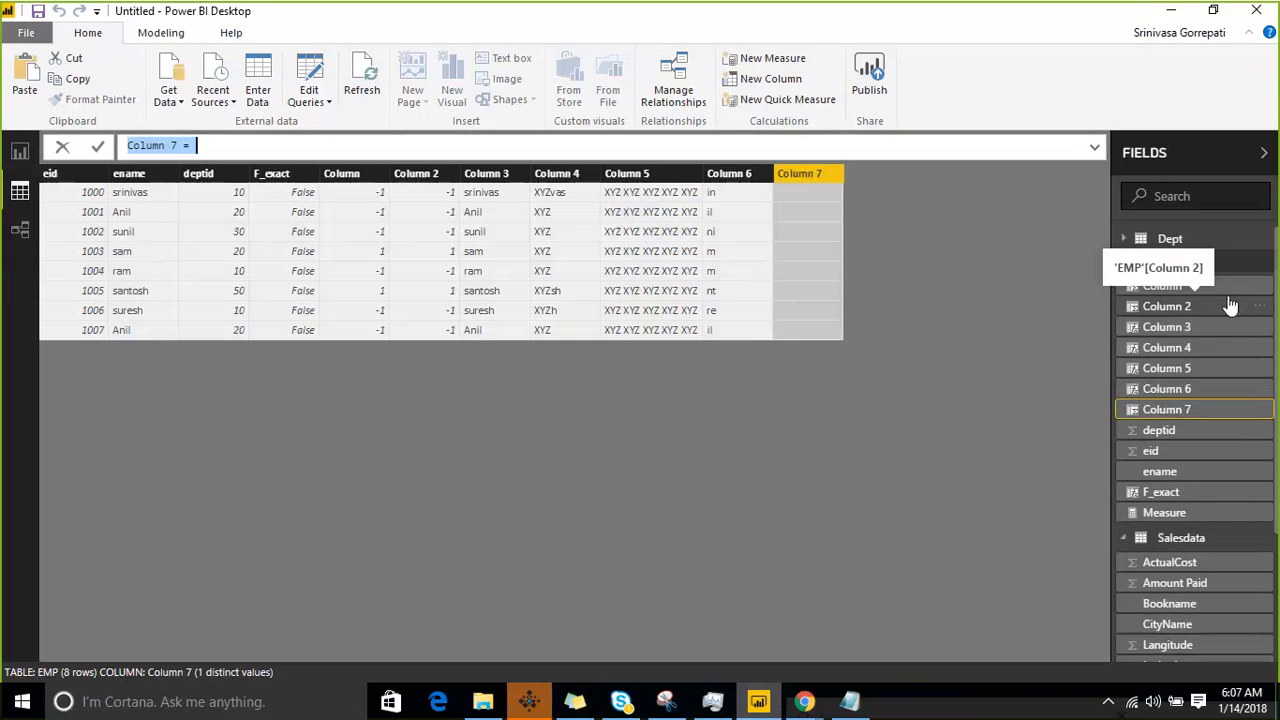
pyautogui.click(519, 150)
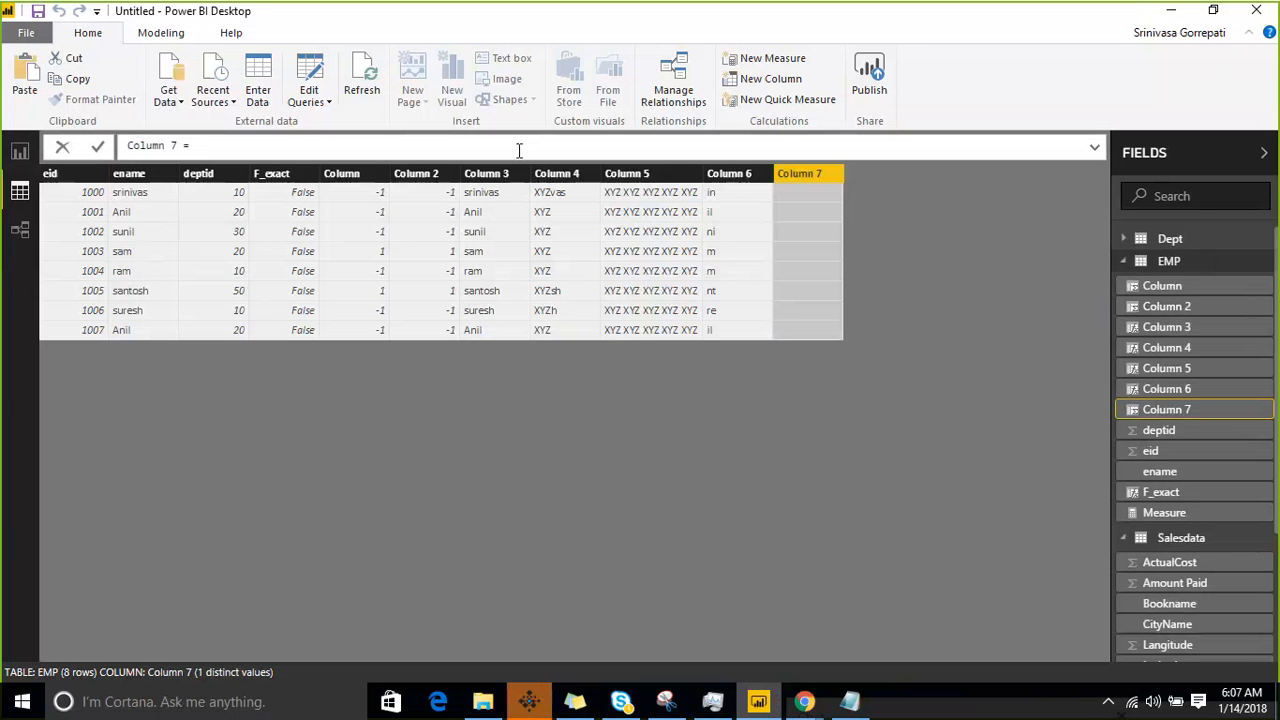
pyautogui.write('val')
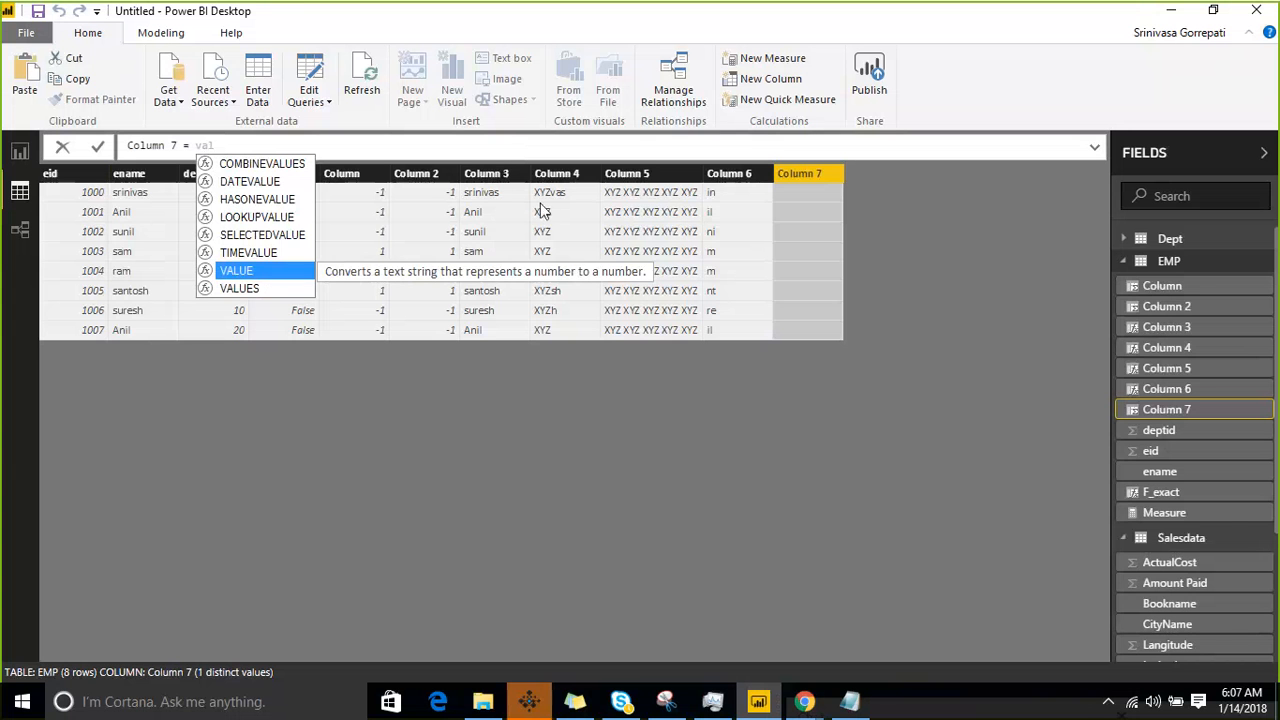
# - Look up the fixed function in the course notes in Notepad, and return to Power BI Desktop
pyautogui.click(849, 701)
pyautogui.scroll(-4, 430, 506)
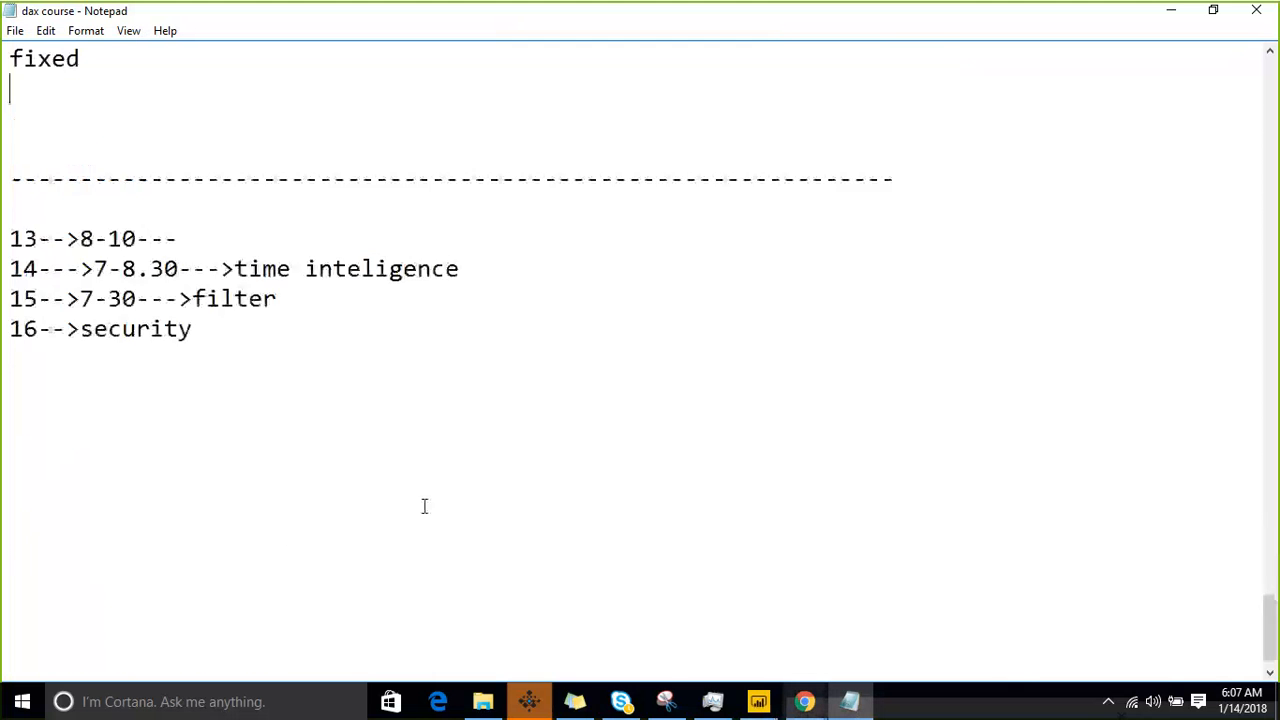
pyautogui.scroll(6, 370, 500)
pyautogui.doubleClick(80, 601)
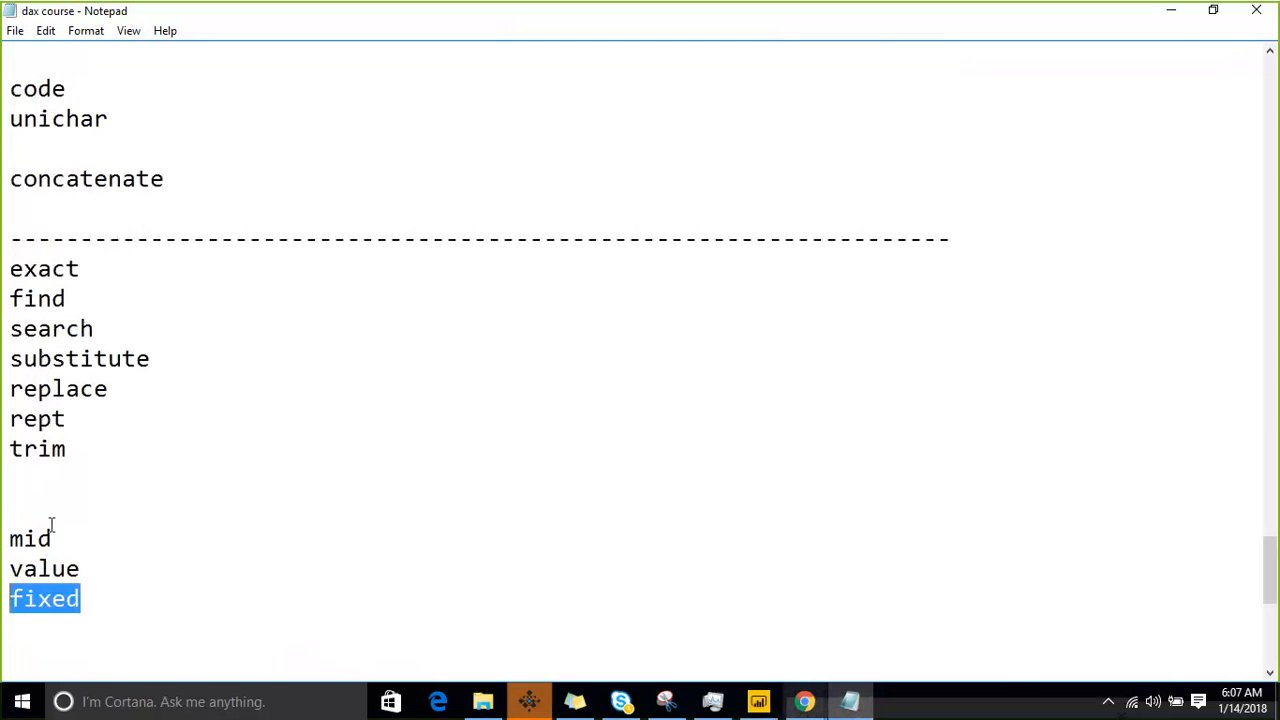
pyautogui.click(1189, 14)
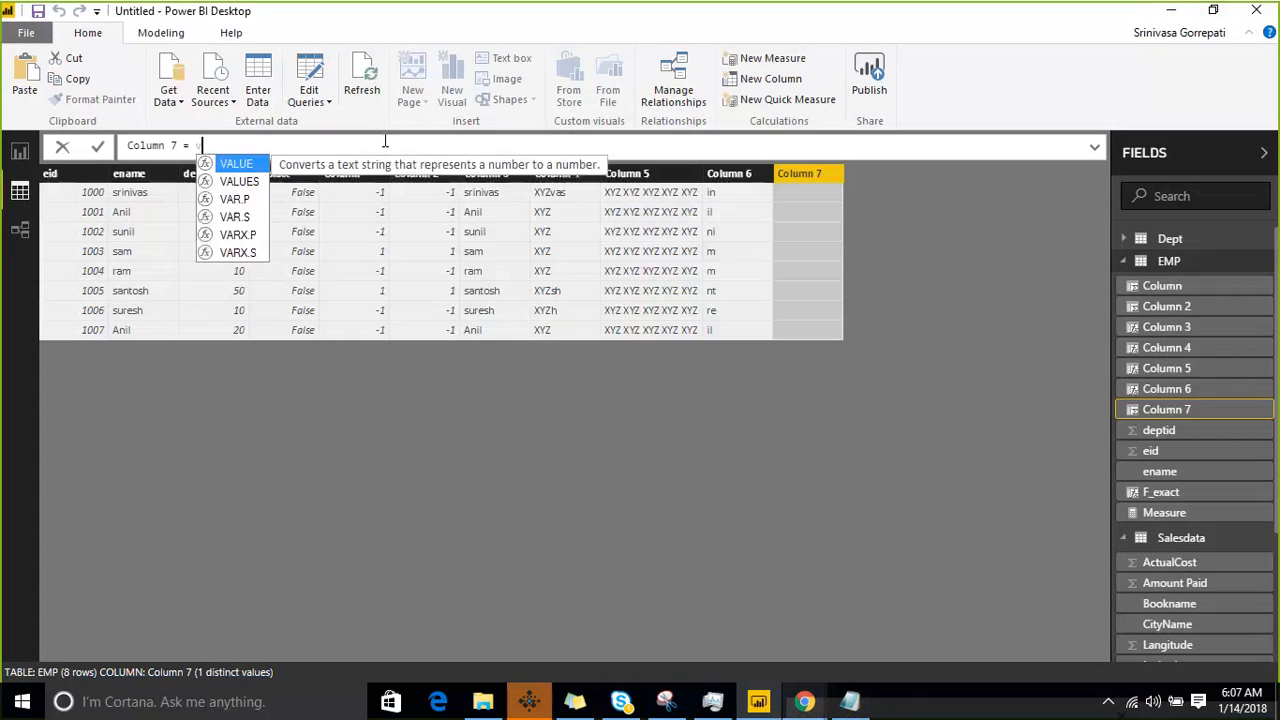
# - Replace the partly entered function in the Column 7 formula with FIXED, leaving its arguments empty
pyautogui.press('BackSpace')
pyautogui.press('BackSpace')
pyautogui.press('BackSpace')
pyautogui.write('fix')
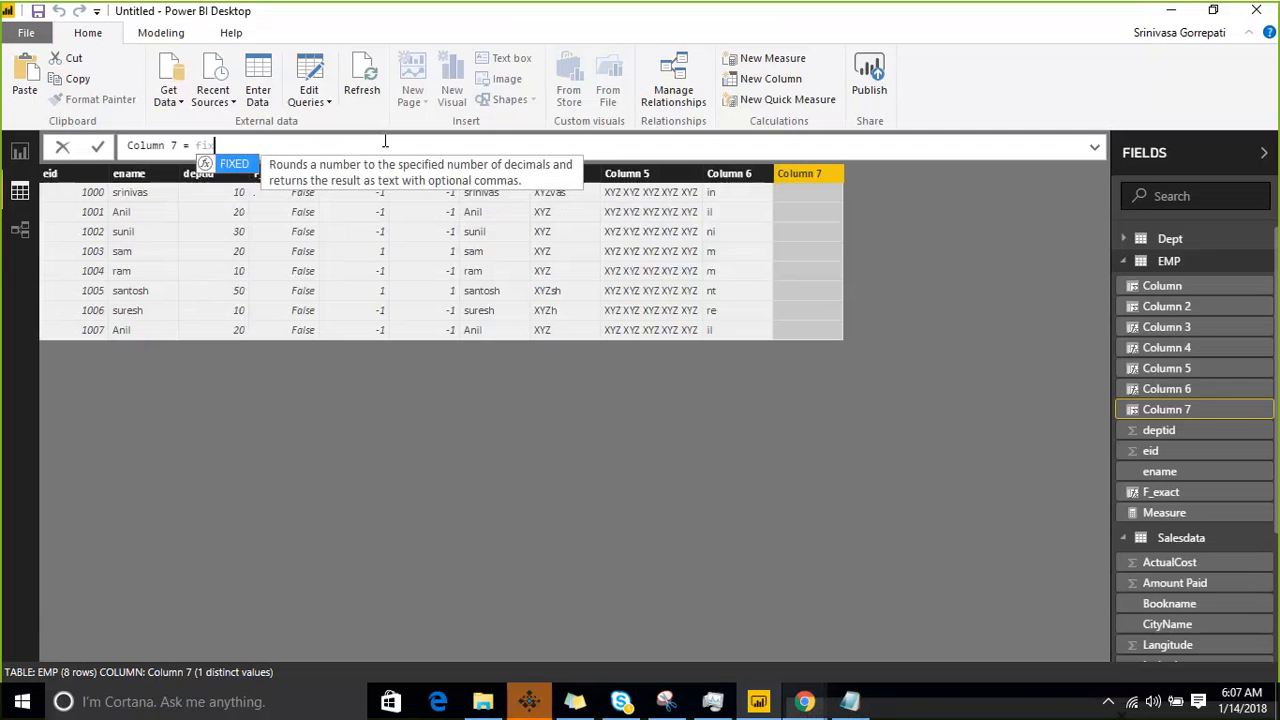
pyautogui.press('Tab')
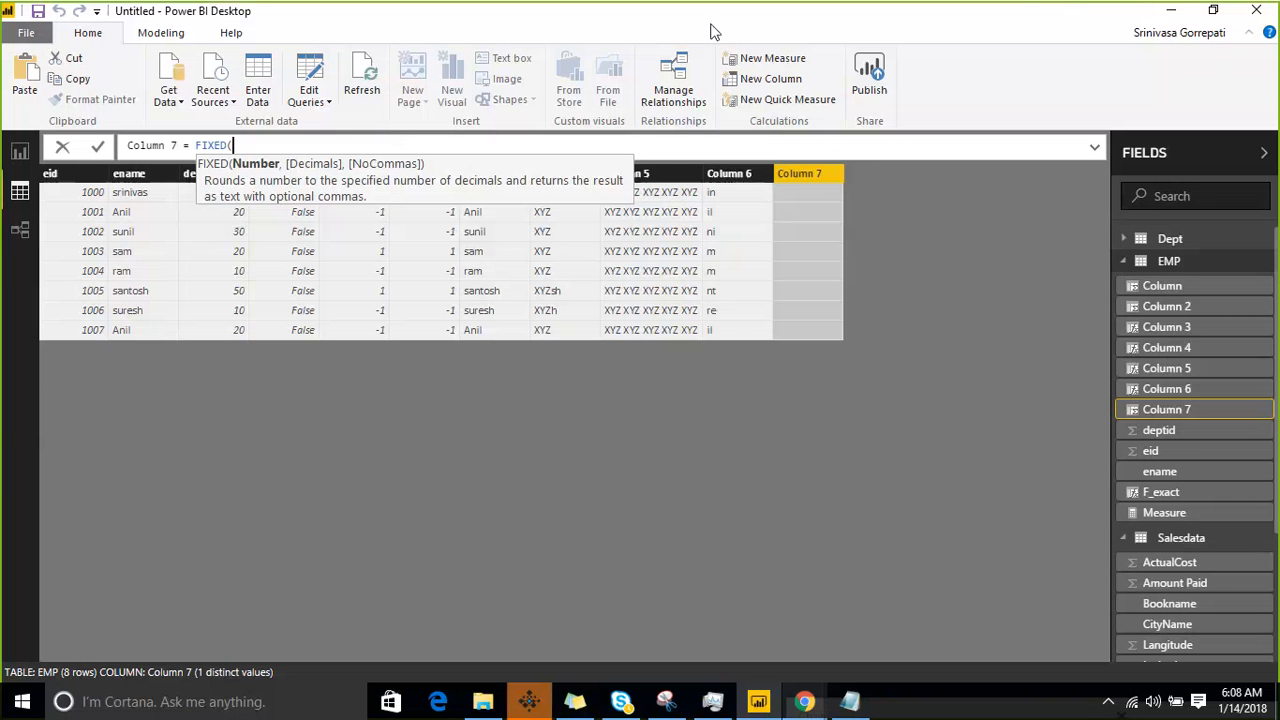
pyautogui.click(1001, 178)
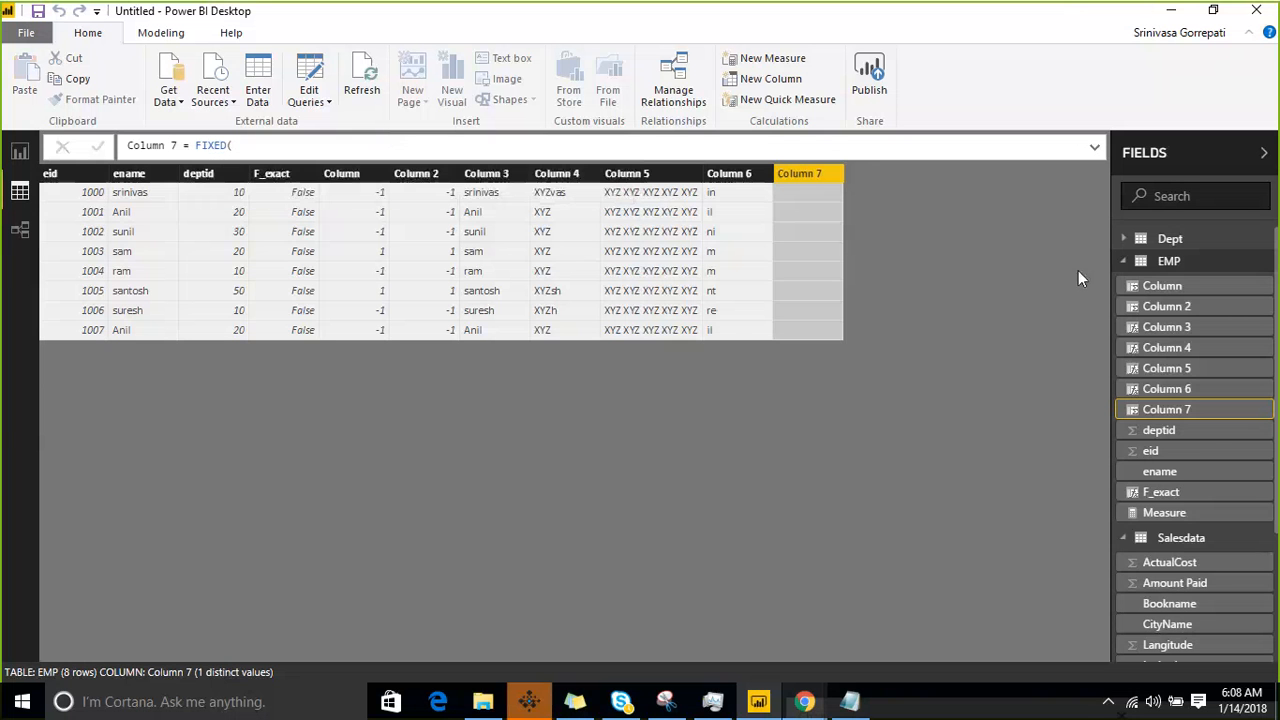
# - Collapse the EMP and Salesdata field lists, and add a new calculated column to the Salesdata table
pyautogui.click(1155, 261)
pyautogui.click(1167, 288)
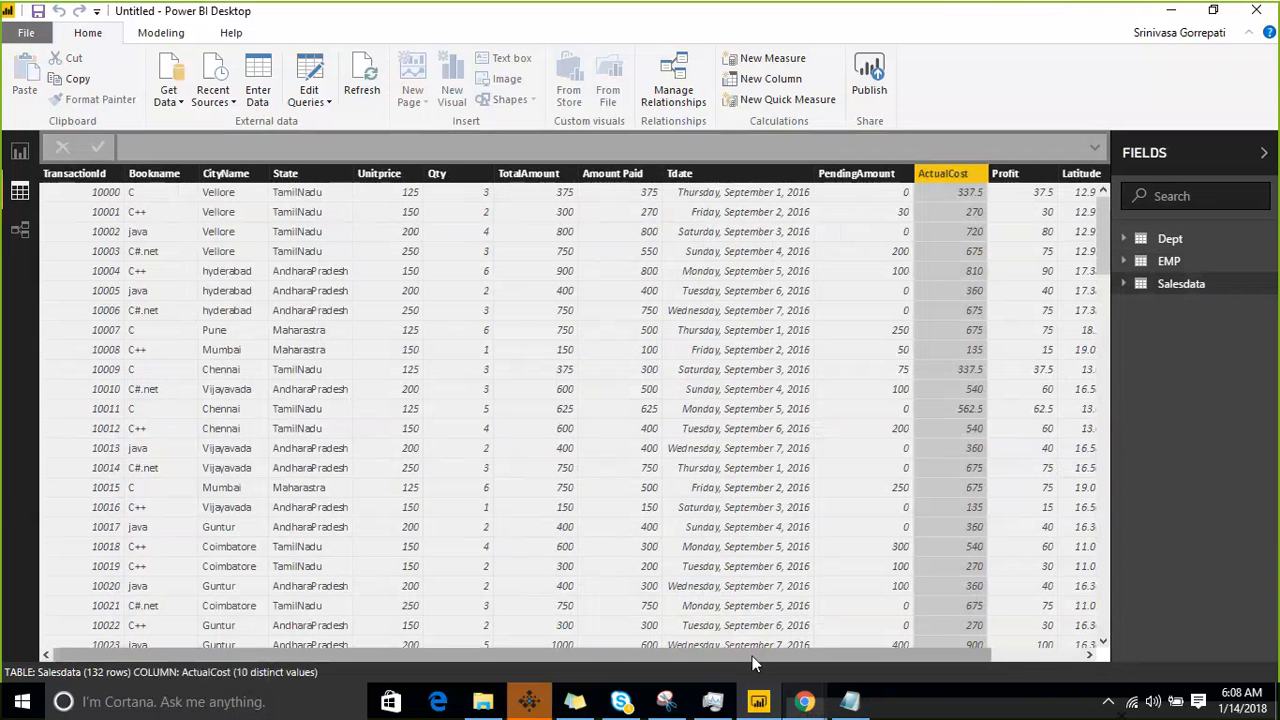
pyautogui.moveTo(755, 663); pyautogui.dragTo(845, 663)
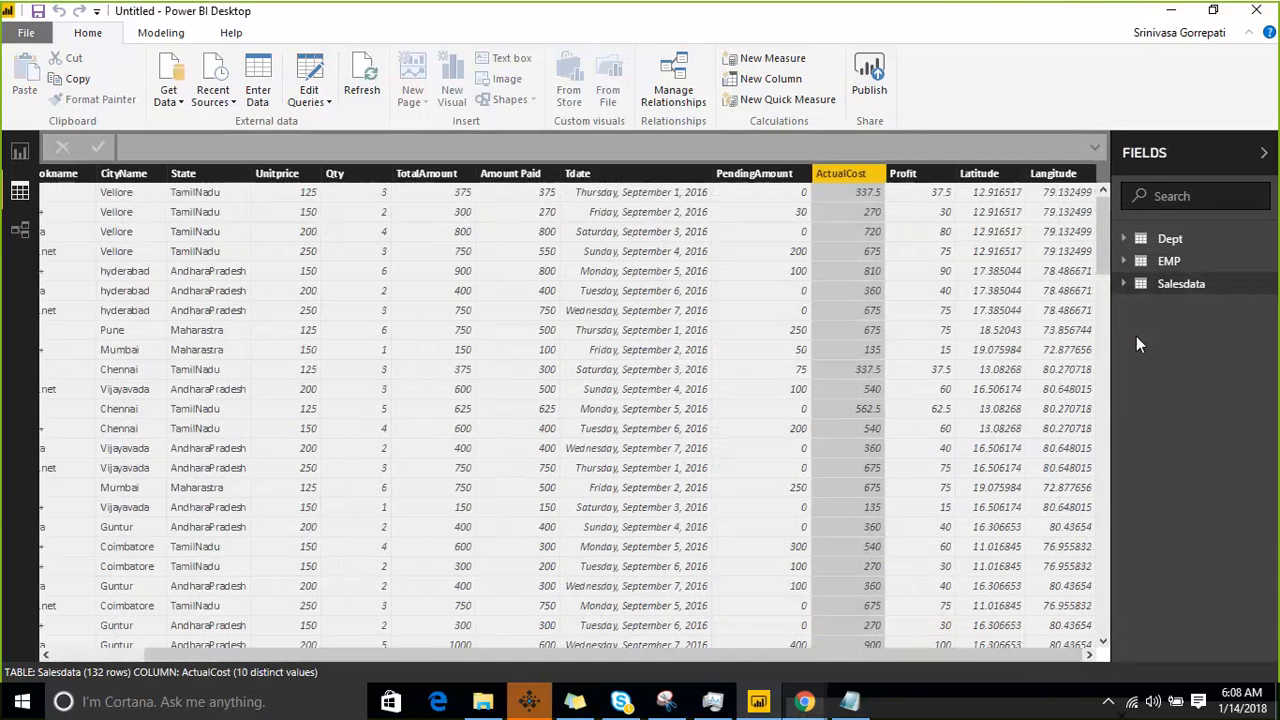
pyautogui.click(1272, 290)
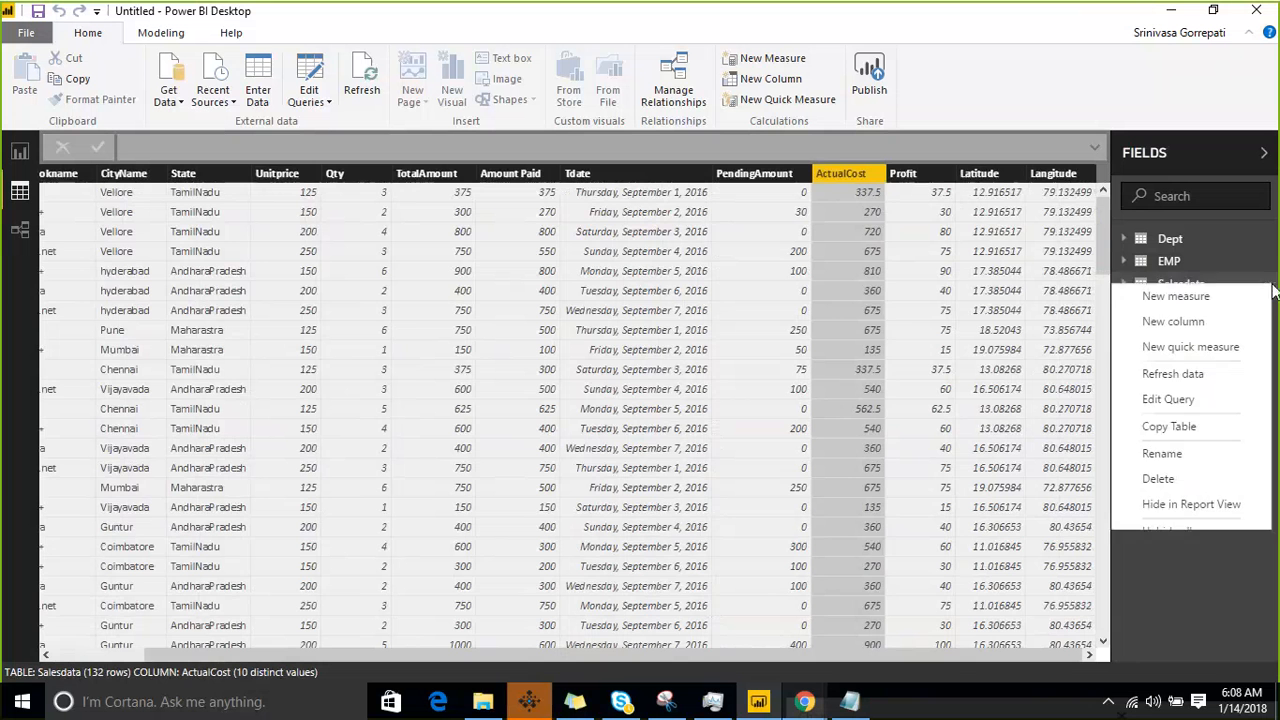
pyautogui.click(1234, 322)
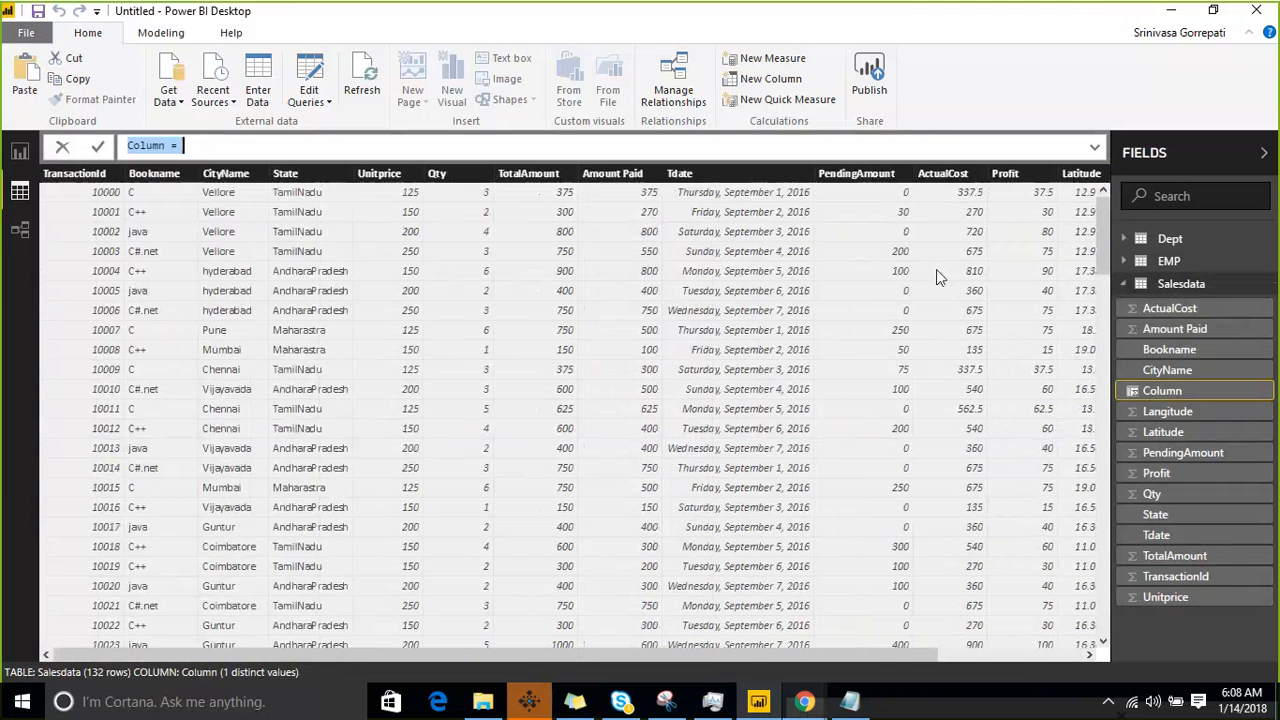
pyautogui.click(303, 148)
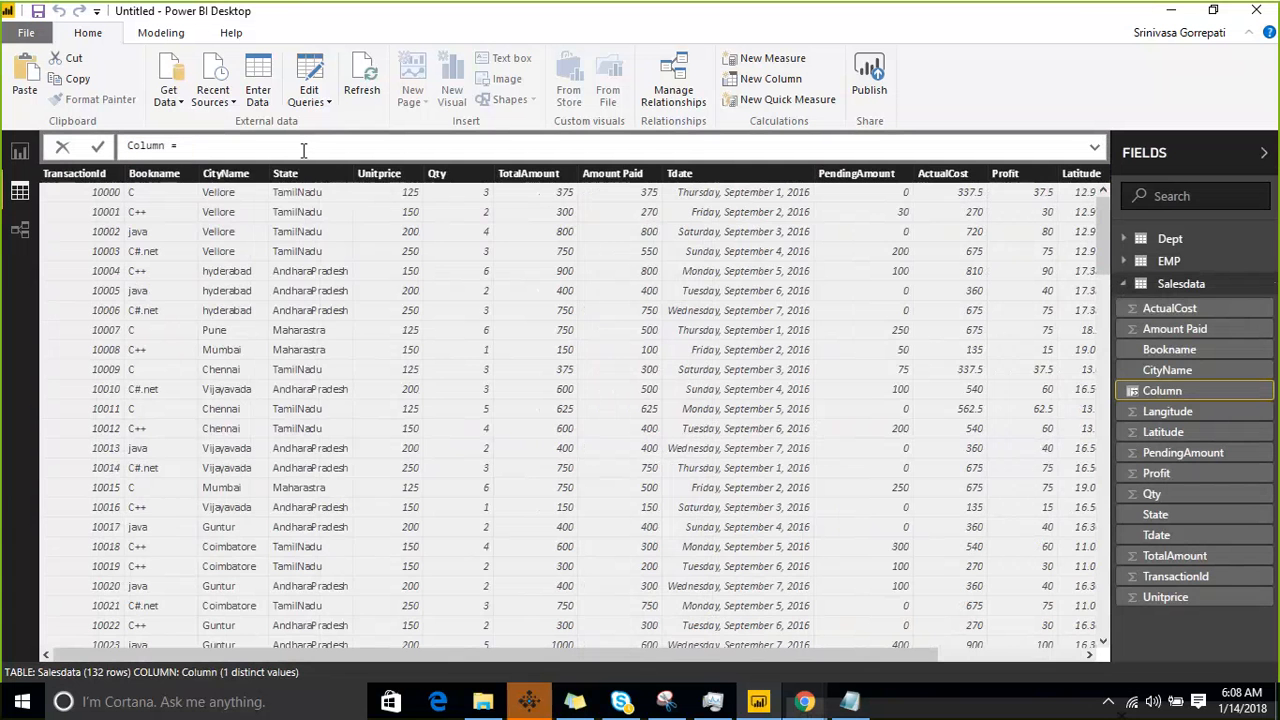
# - Start the new Salesdata column's formula with FIXED, using Salesdata[Latitude] as the number argument
pyautogui.write('FIXED(')
pyautogui.press('BackSpace')
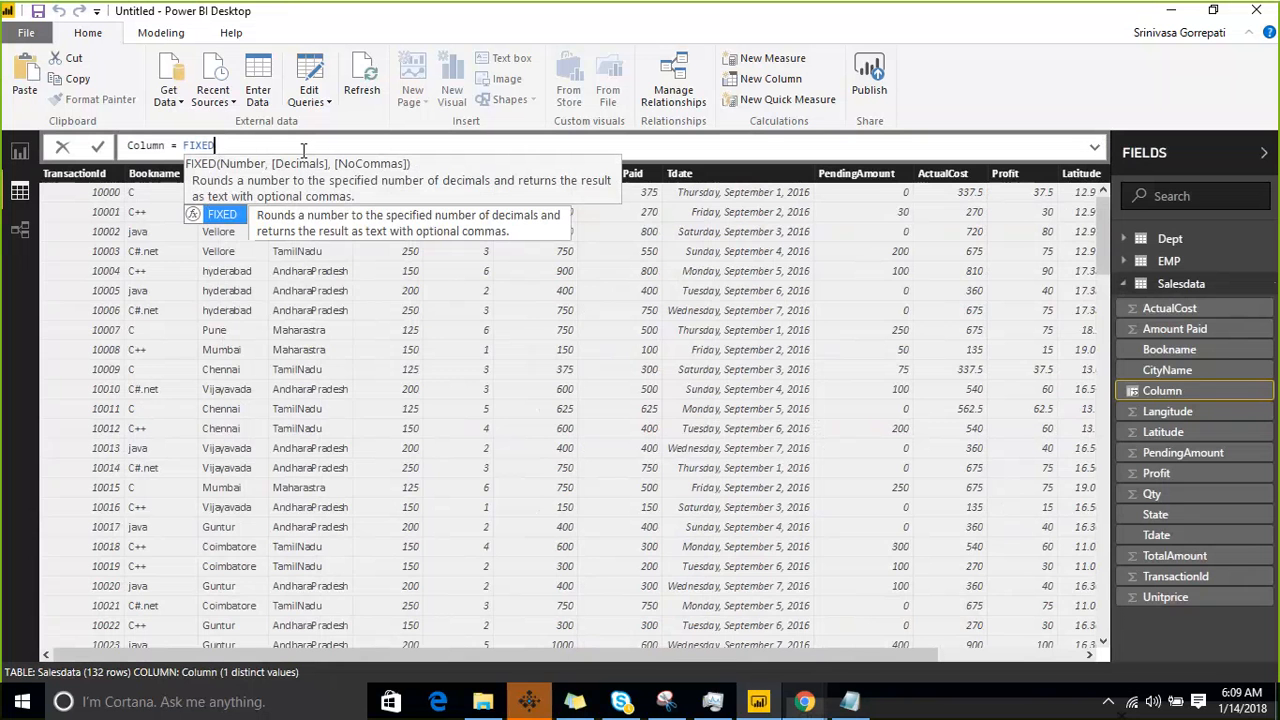
pyautogui.write('(')
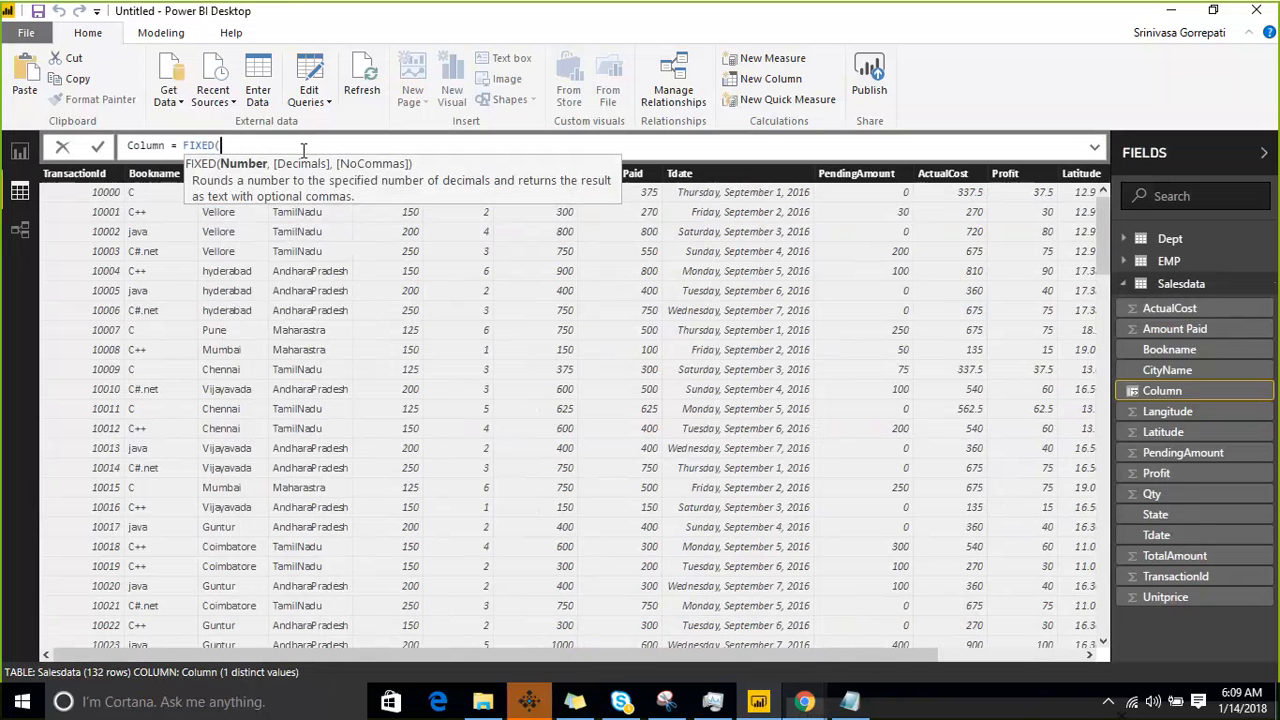
pyautogui.write('tat')
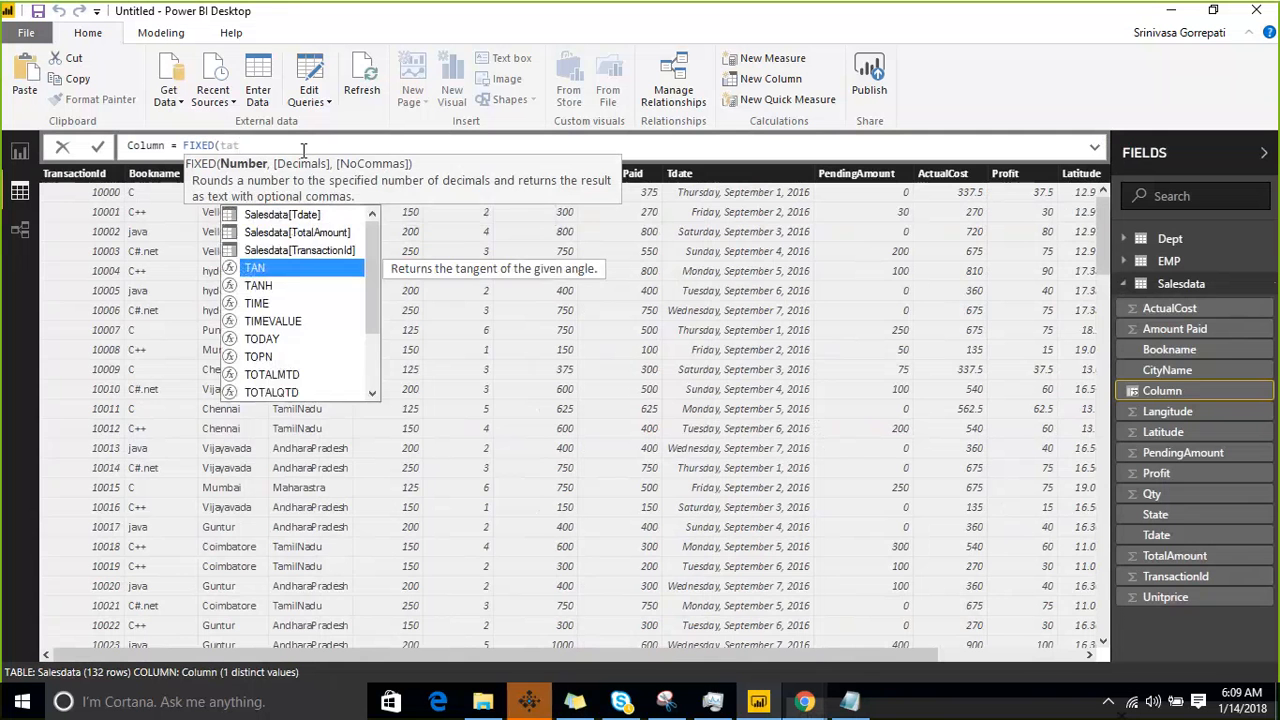
pyautogui.press('BackSpace')
pyautogui.press('BackSpace')
pyautogui.press('BackSpace')
pyautogui.write('l')
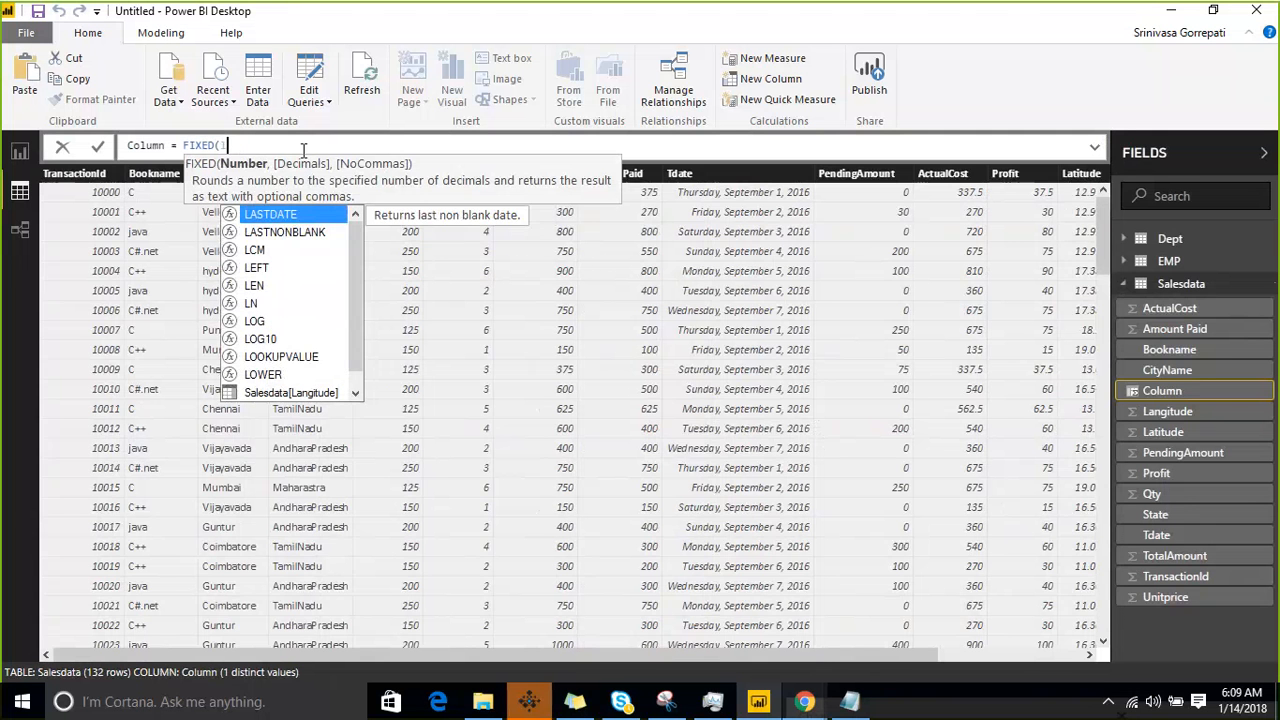
pyautogui.write('esdat')
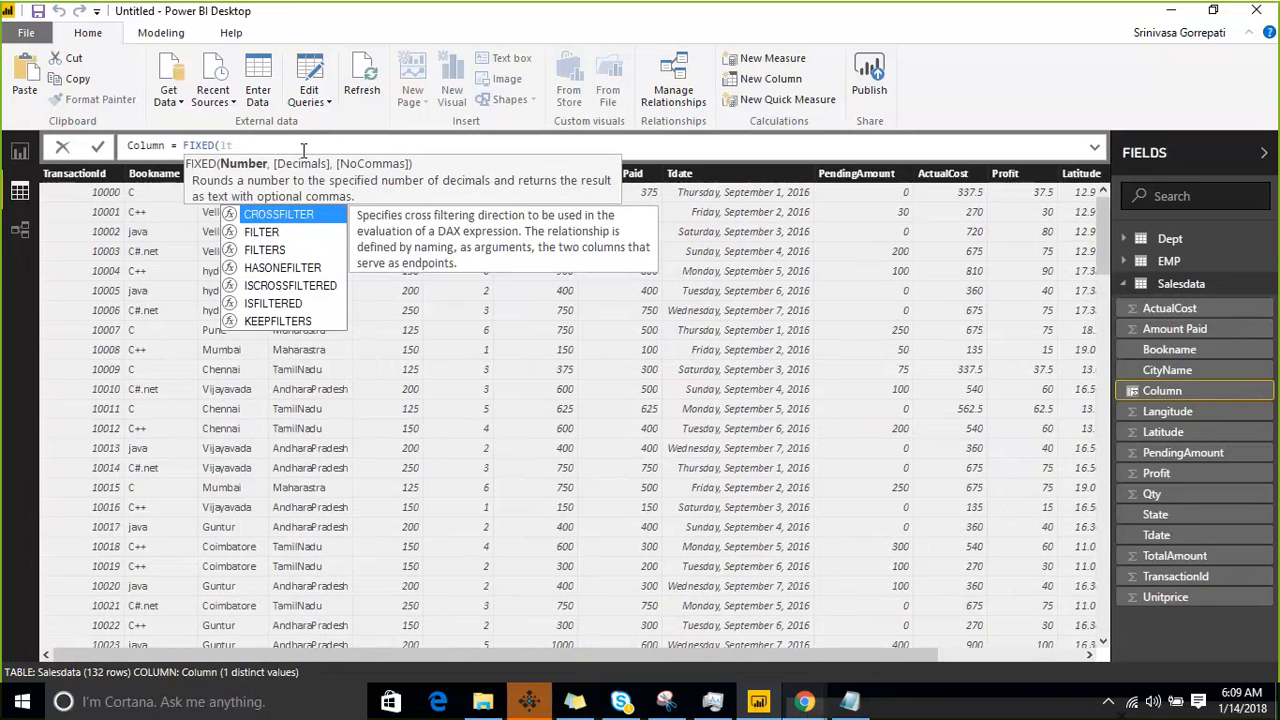
pyautogui.write('a')
pyautogui.press('Tab')
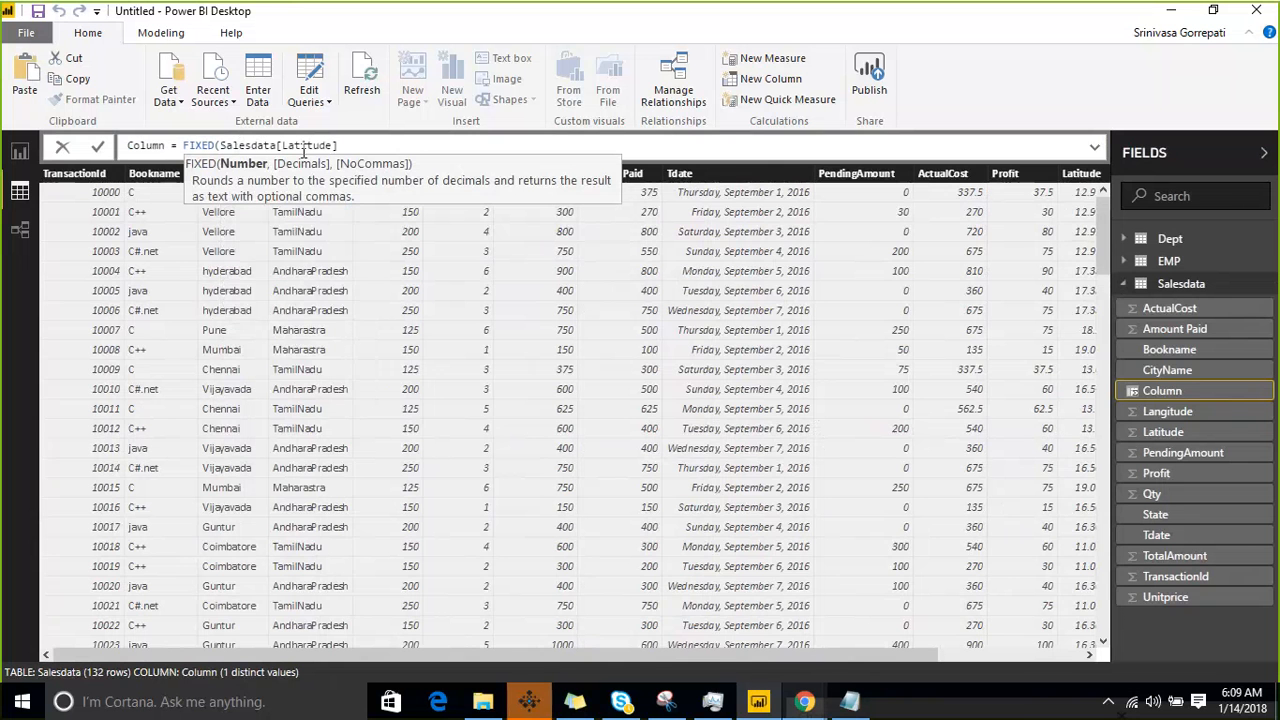
# - Complete the formula as FIXED(Salesdata[Latitude],2), commit it, and bring the new column into view
pyautogui.write(',')
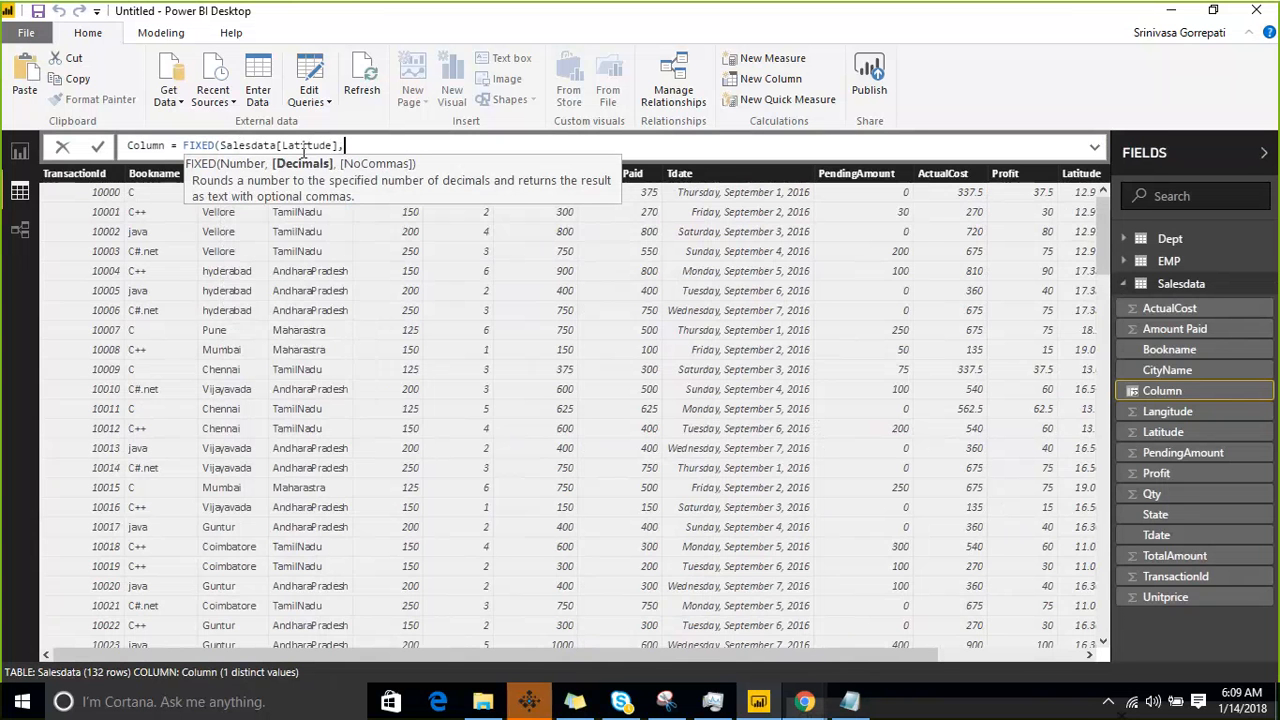
pyautogui.write('2)')
pyautogui.press('Return')
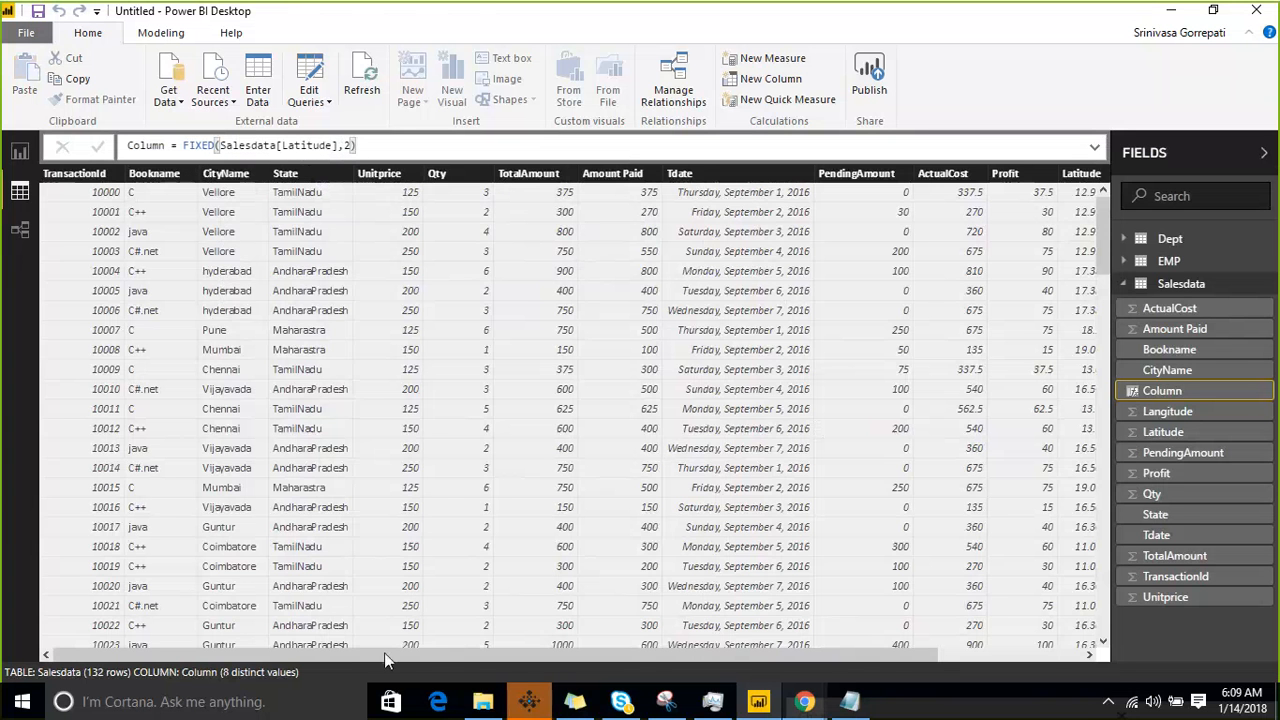
pyautogui.moveTo(384, 652); pyautogui.dragTo(675, 656)
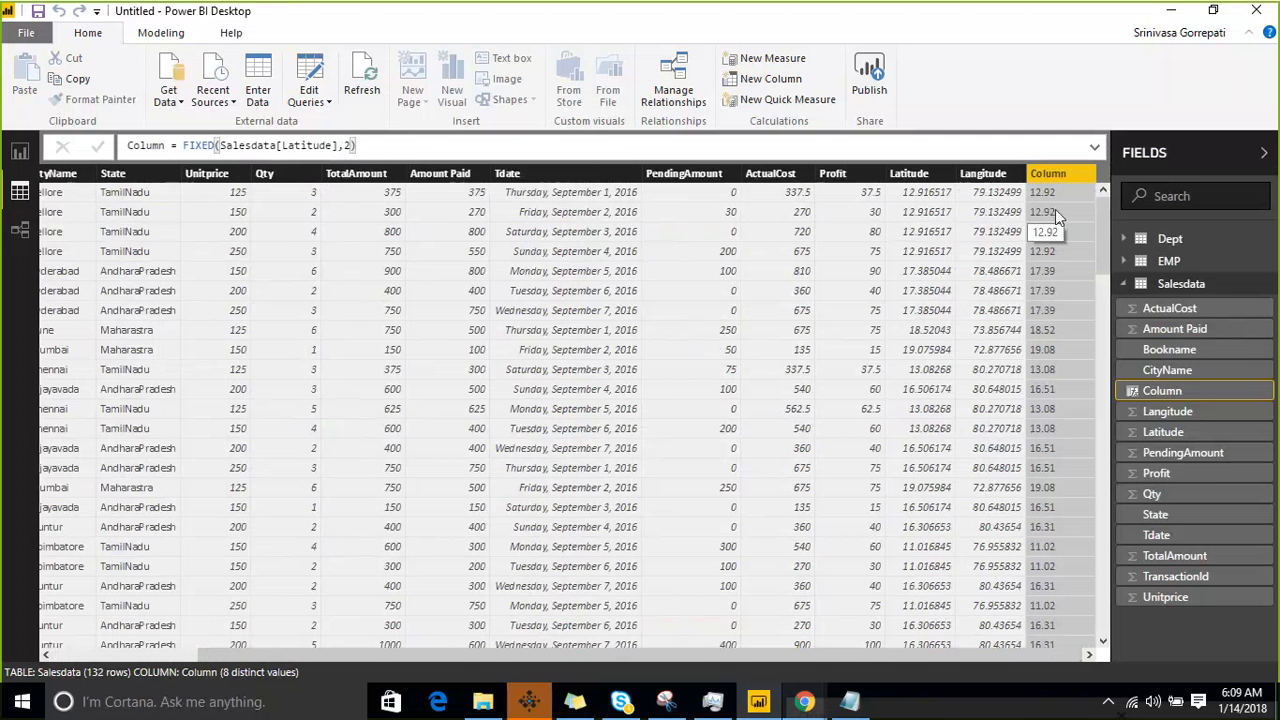
# - Examine the new column's data type and format, marking them and the column header with temporary pen annotations
pyautogui.click(150, 34)
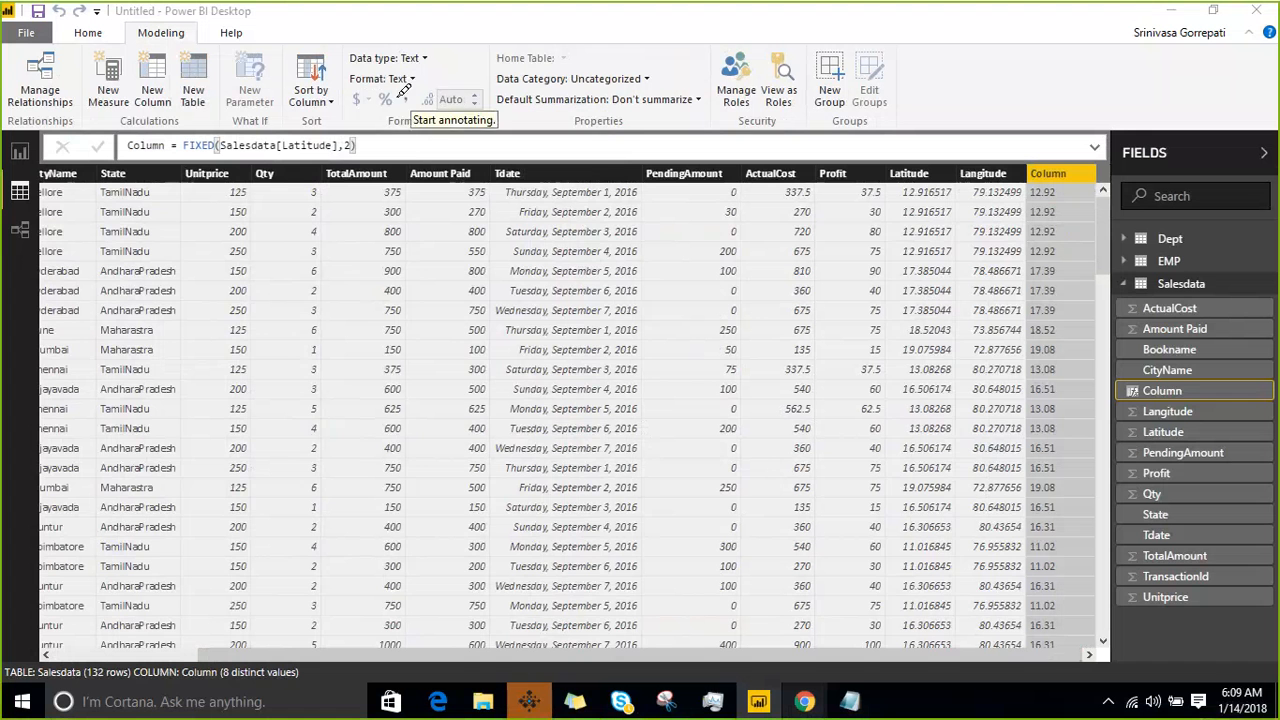
pyautogui.moveTo(400, 100)
pyautogui.mouseDown()
pyautogui.moveTo(385, 63)
pyautogui.moveTo(476, 32)
pyautogui.moveTo(425, 98)
pyautogui.moveTo(395, 100)
pyautogui.mouseUp()
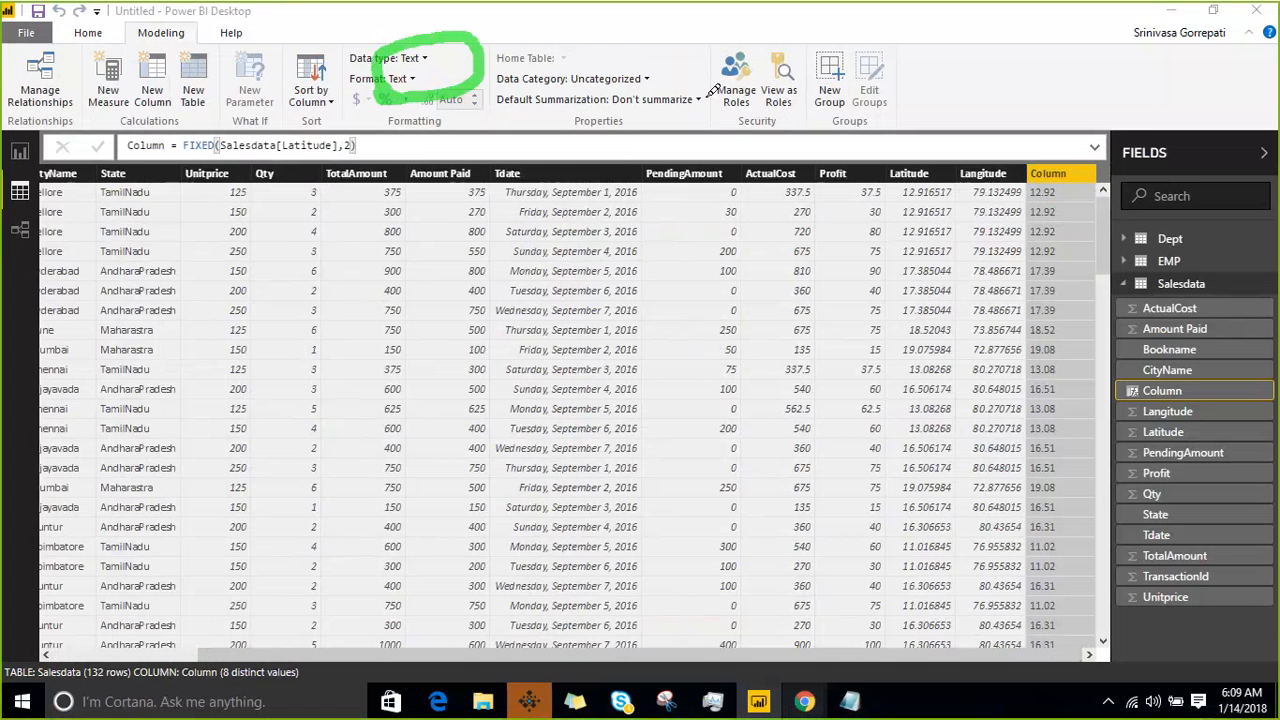
pyautogui.moveTo(1030, 93)
pyautogui.mouseDown()
pyautogui.moveTo(1058, 155)
pyautogui.moveTo(1050, 175)
pyautogui.moveTo(1062, 150)
pyautogui.moveTo(1050, 180)
pyautogui.mouseUp()
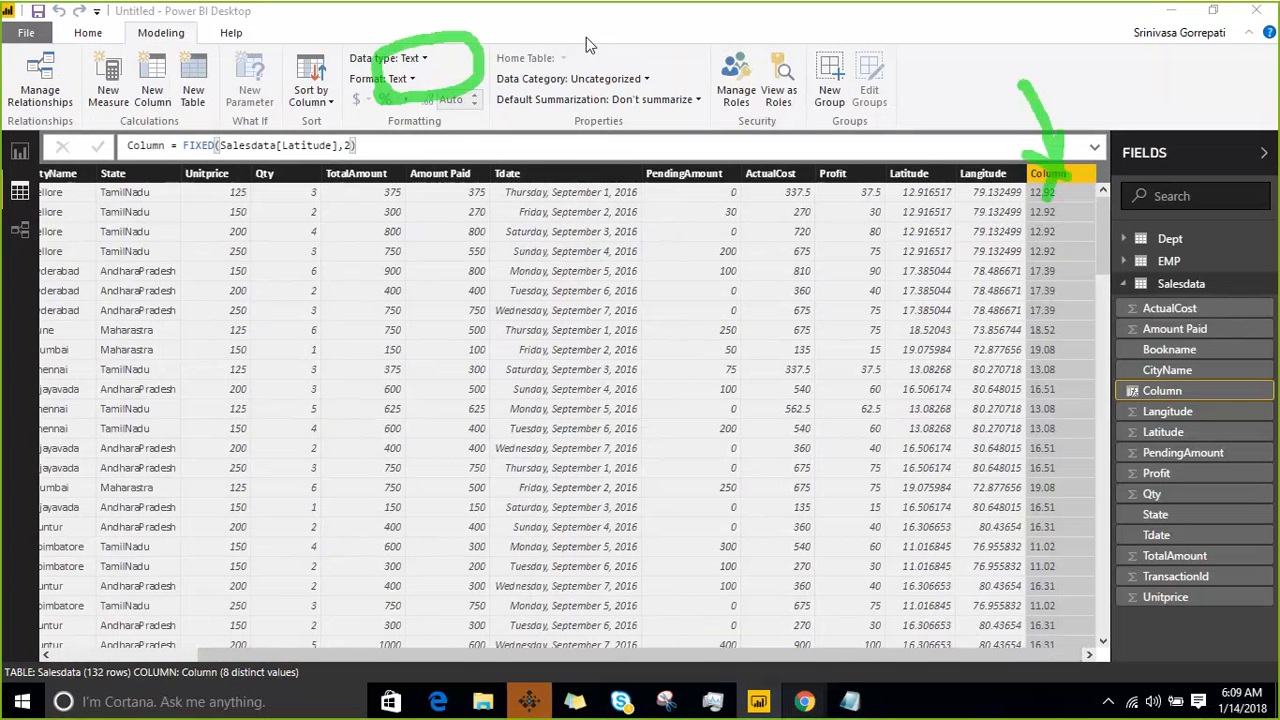
pyautogui.press('Escape')
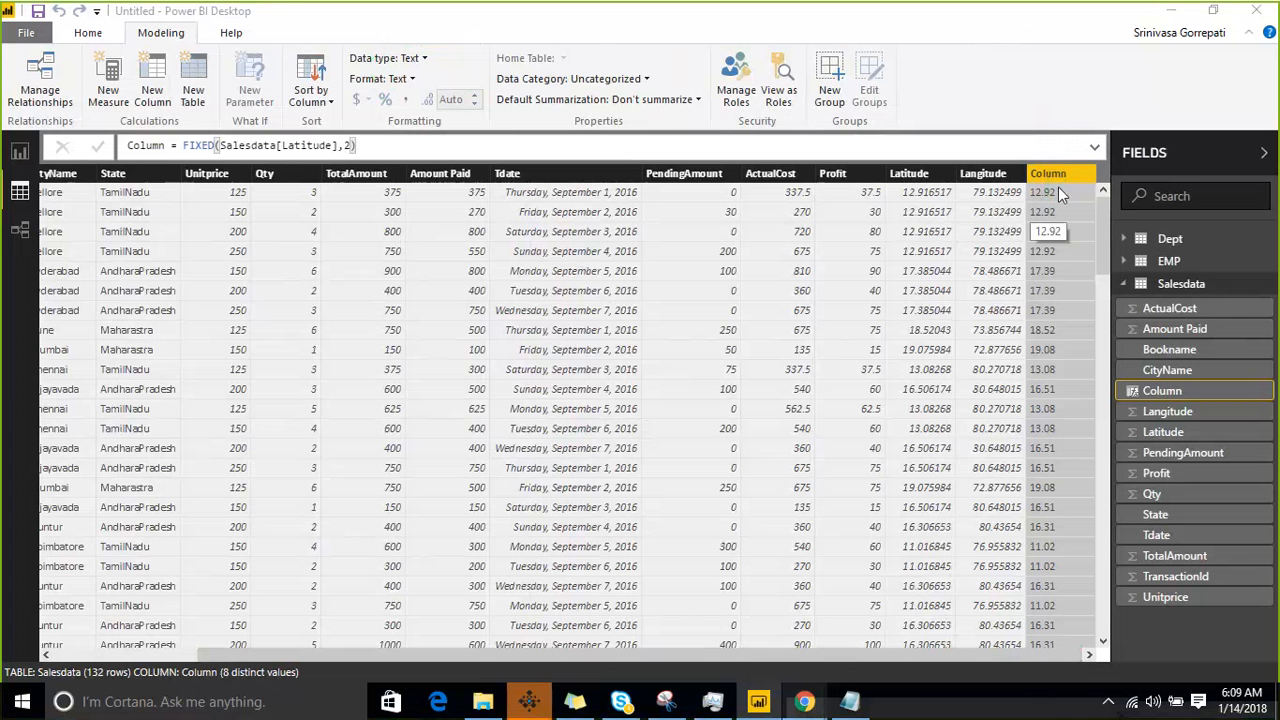
# - Switch to the course notes in Notepad and add a dashed separator line below "fixed", leaving a blank line between
pyautogui.click(849, 701)
pyautogui.click(94, 580)
pyautogui.click(97, 600)
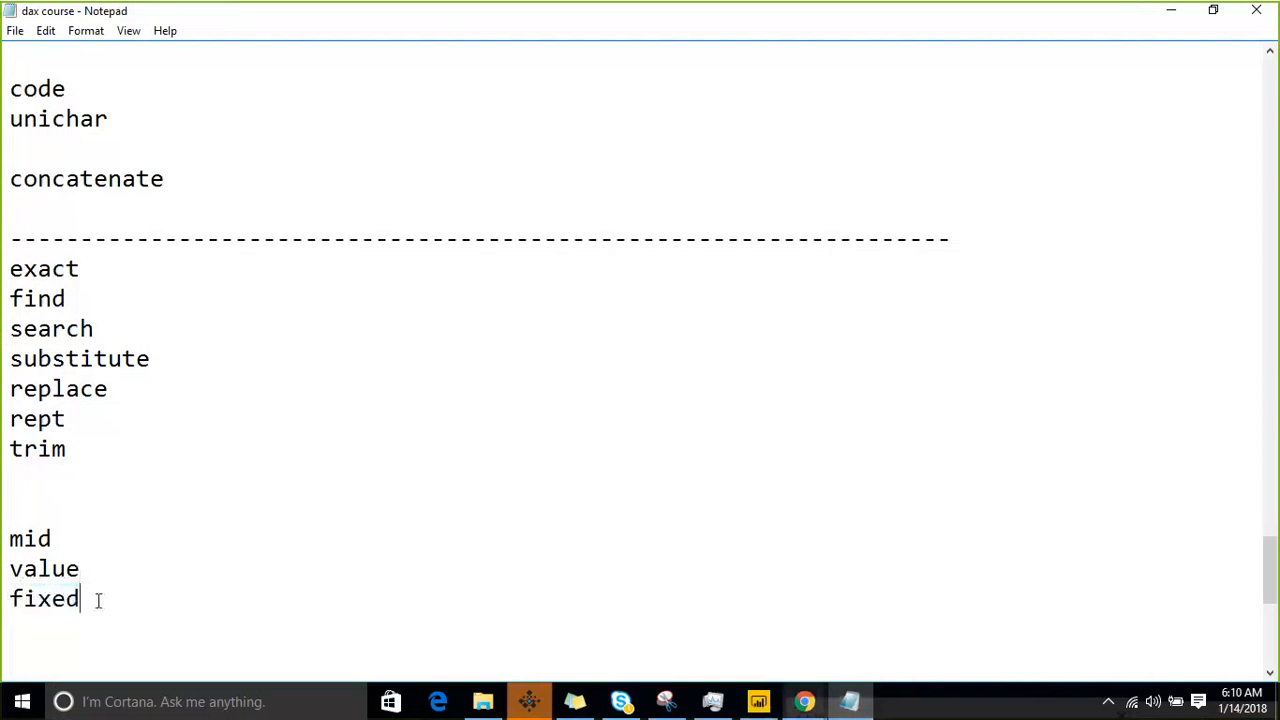
pyautogui.press('Return')
pyautogui.press('Return')
pyautogui.write('----------------------------------------------------')
# - Remove the blank lines between "trim" and "mid" in the function list
pyautogui.press('Home')
pyautogui.press('Up')
pyautogui.press('Up')
pyautogui.press('Up')
pyautogui.press('Up')
pyautogui.press('Up')
pyautogui.press('BackSpace')
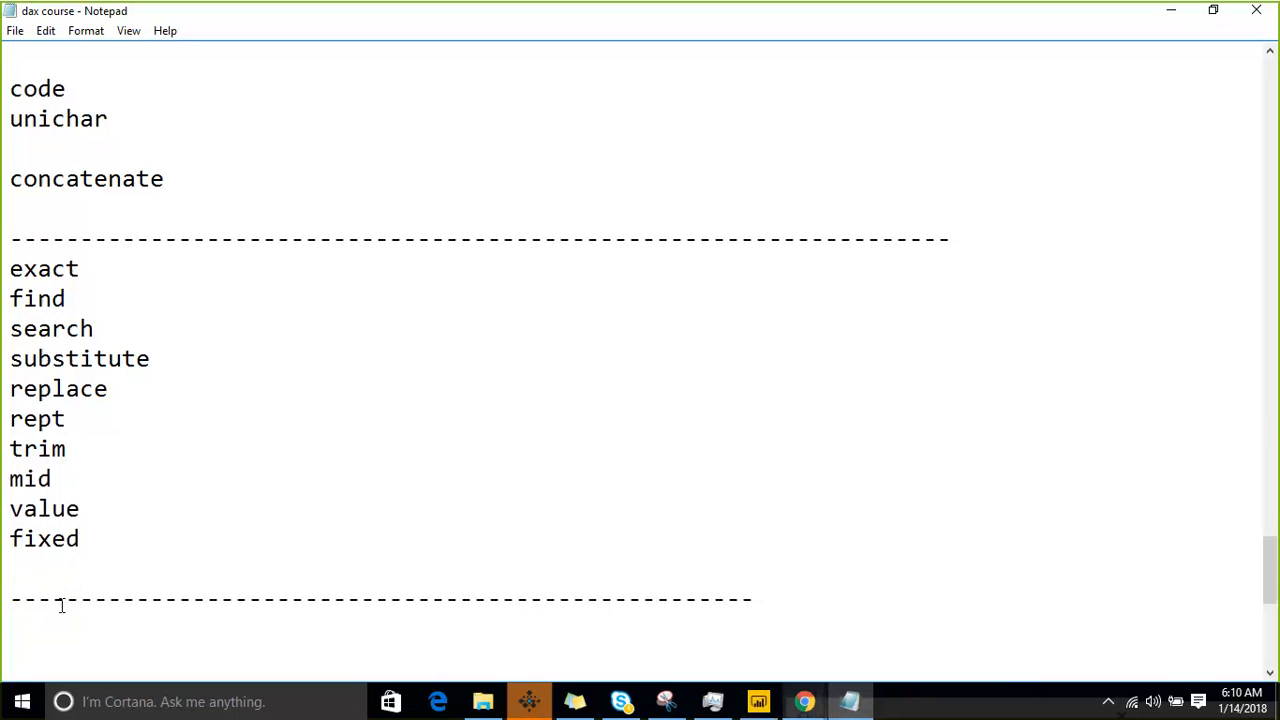
# - Delete the dashed separator and the blank line between "concatenate" and "exact"
pyautogui.press('Up')
pyautogui.press('Up')
pyautogui.press('Up')
pyautogui.press('Up')
pyautogui.press('Up')
pyautogui.press('Up')
pyautogui.press('Home')
pyautogui.hotkey('shift', 'Up')
pyautogui.press('BackSpace')
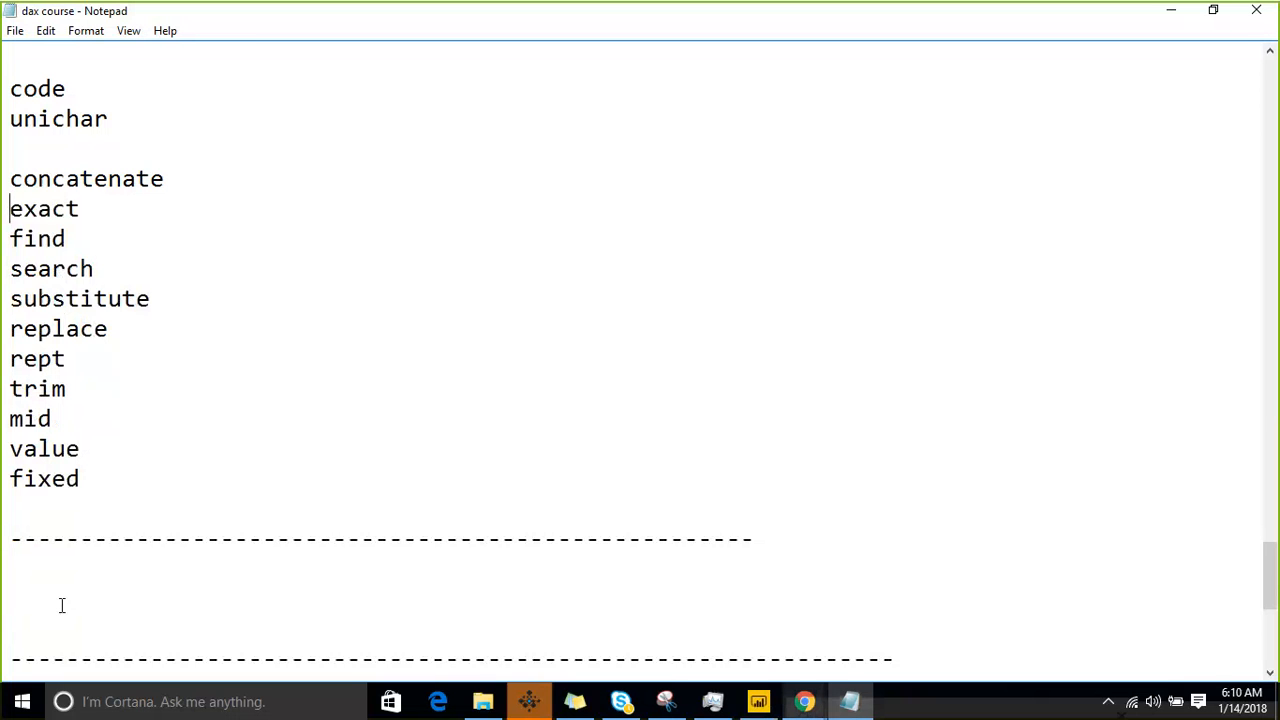
# - Remove one blank line between "lower" and "blank" under textual functions
pyautogui.press('Up')
pyautogui.press('Up')
pyautogui.press('Up')
pyautogui.press('Up')
pyautogui.press('Up')
pyautogui.press('Up')
pyautogui.press('Up')
pyautogui.press('Up')
pyautogui.press('Up')
pyautogui.press('Up')
pyautogui.press('Up')
pyautogui.press('Up')
pyautogui.press('Up')
pyautogui.press('Up')
pyautogui.press('Up')
pyautogui.press('Up')
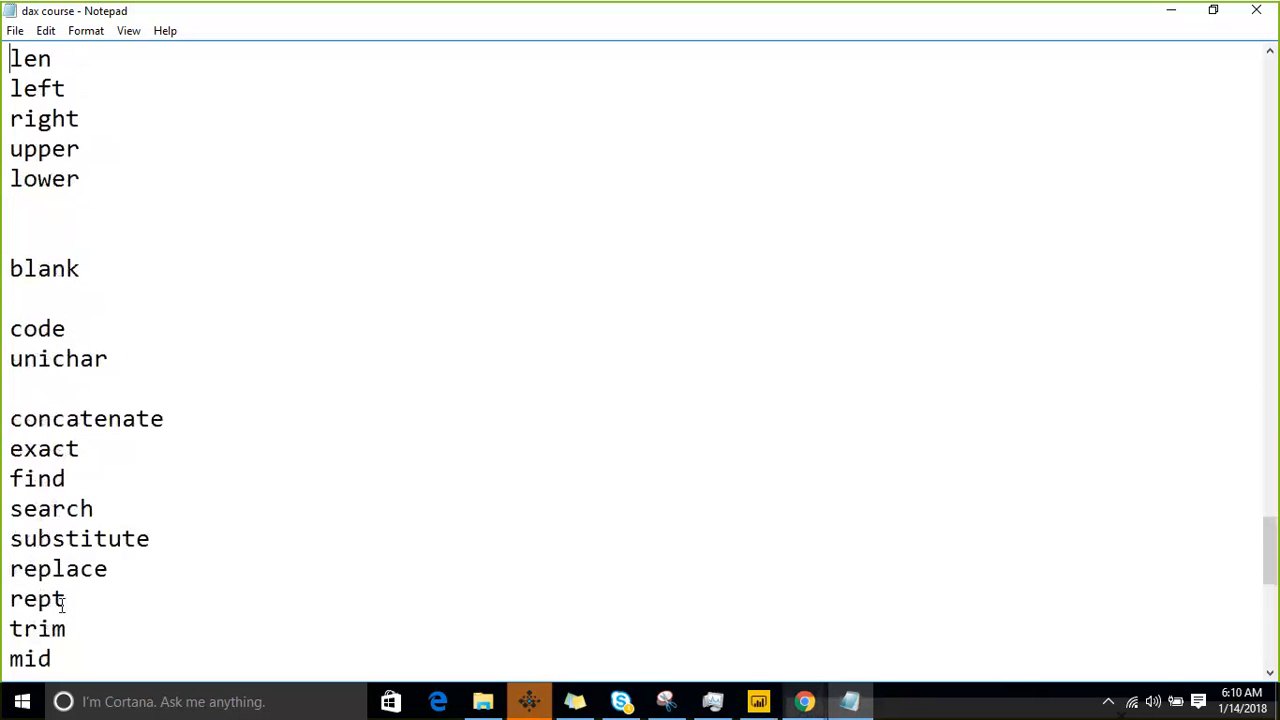
pyautogui.press('Down')
pyautogui.press('Down')
pyautogui.press('Down')
pyautogui.press('Down')
pyautogui.press('Down')
pyautogui.press('Down')
pyautogui.press('Down')
pyautogui.press('Down')
pyautogui.press('Down')
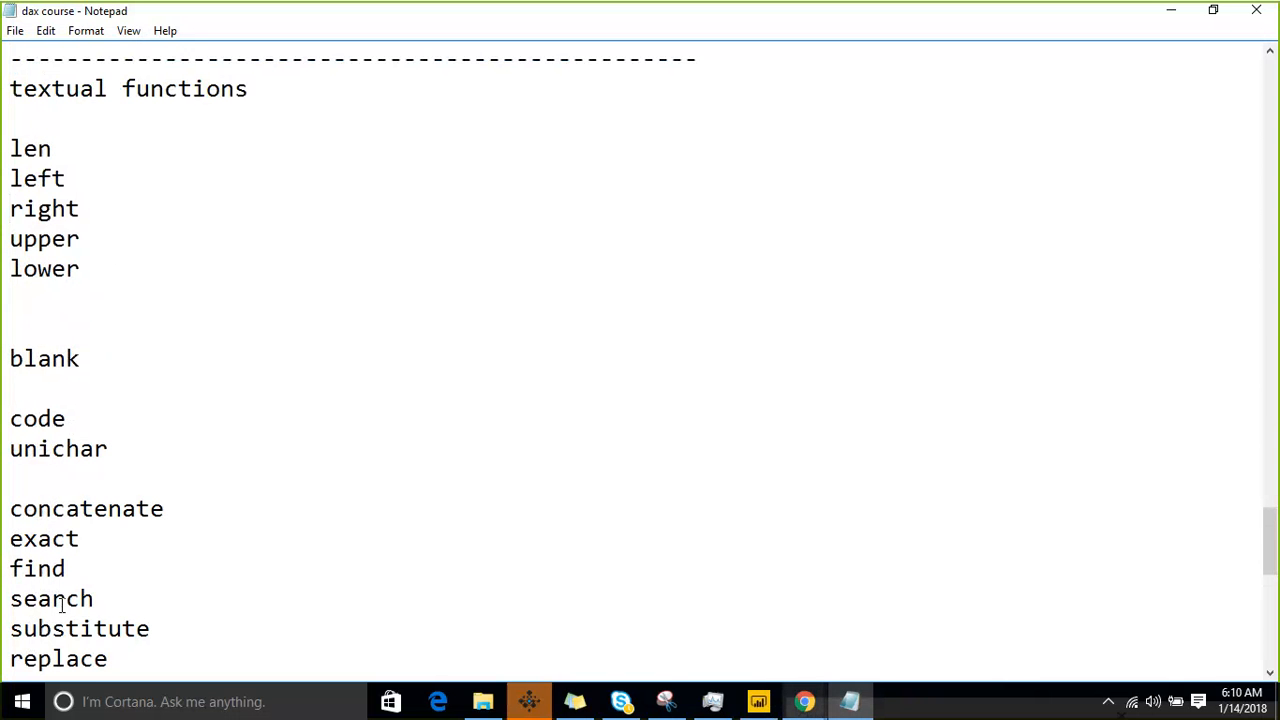
pyautogui.press('BackSpace')
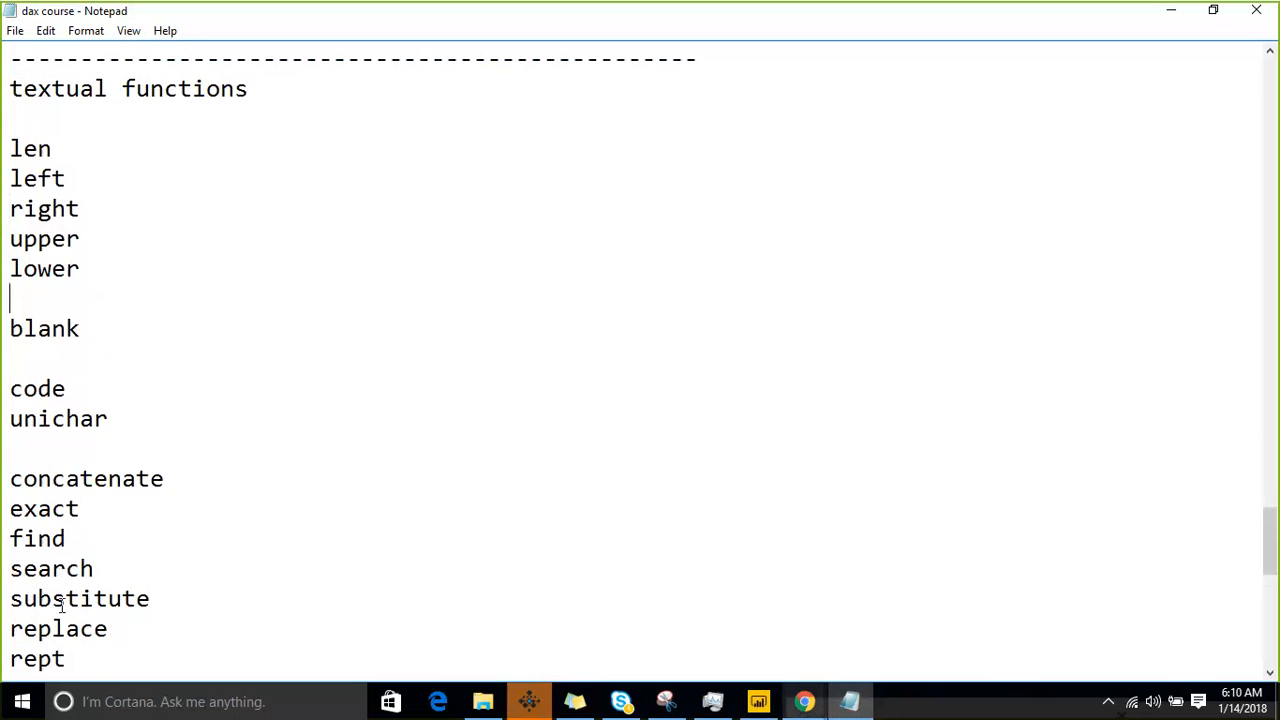
# - Remove the blank lines between "lower" and "blank", "blank" and "code", and "unichar" and "concatenate"
pyautogui.press('BackSpace')
pyautogui.press('Down')
pyautogui.press('Down')
pyautogui.press('BackSpace')
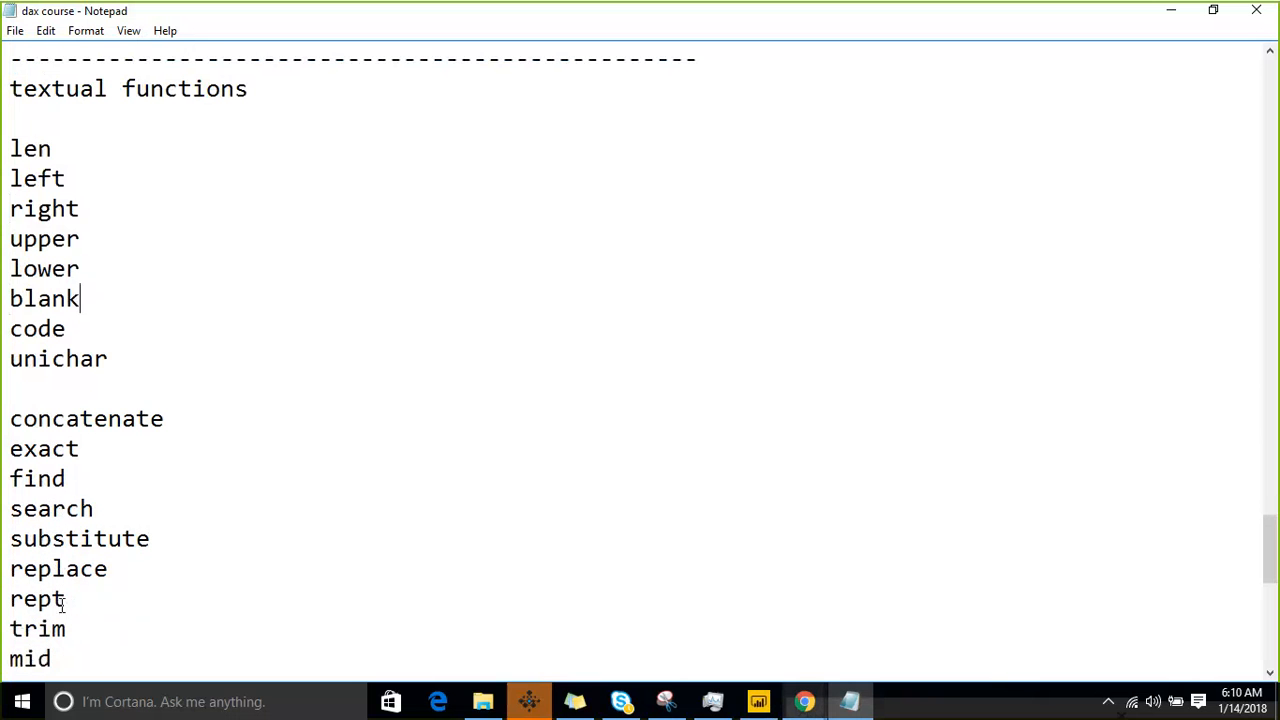
pyautogui.press('Down')
pyautogui.press('Down')
pyautogui.press('Down')
pyautogui.press('BackSpace')
# - Delete the schedule lines for 13 and 14 below the last dashed separator, keeping the 15 and 16 entries
pyautogui.press('Down')
pyautogui.press('Down')
pyautogui.press('Down')
pyautogui.press('Down')
pyautogui.press('Down')
pyautogui.press('Down')
pyautogui.press('Down')
pyautogui.press('Down')
pyautogui.press('Down')
pyautogui.press('Down')
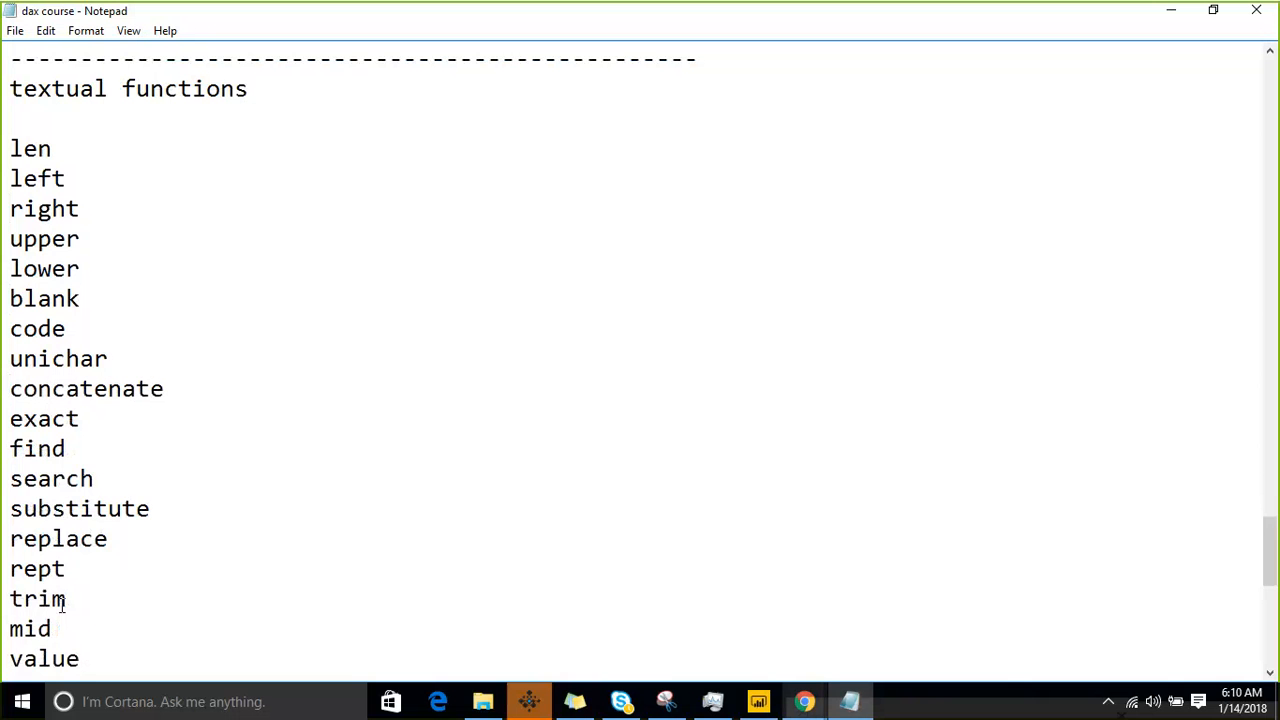
pyautogui.press('Down')
pyautogui.press('Down')
pyautogui.press('Down')
pyautogui.press('Down')
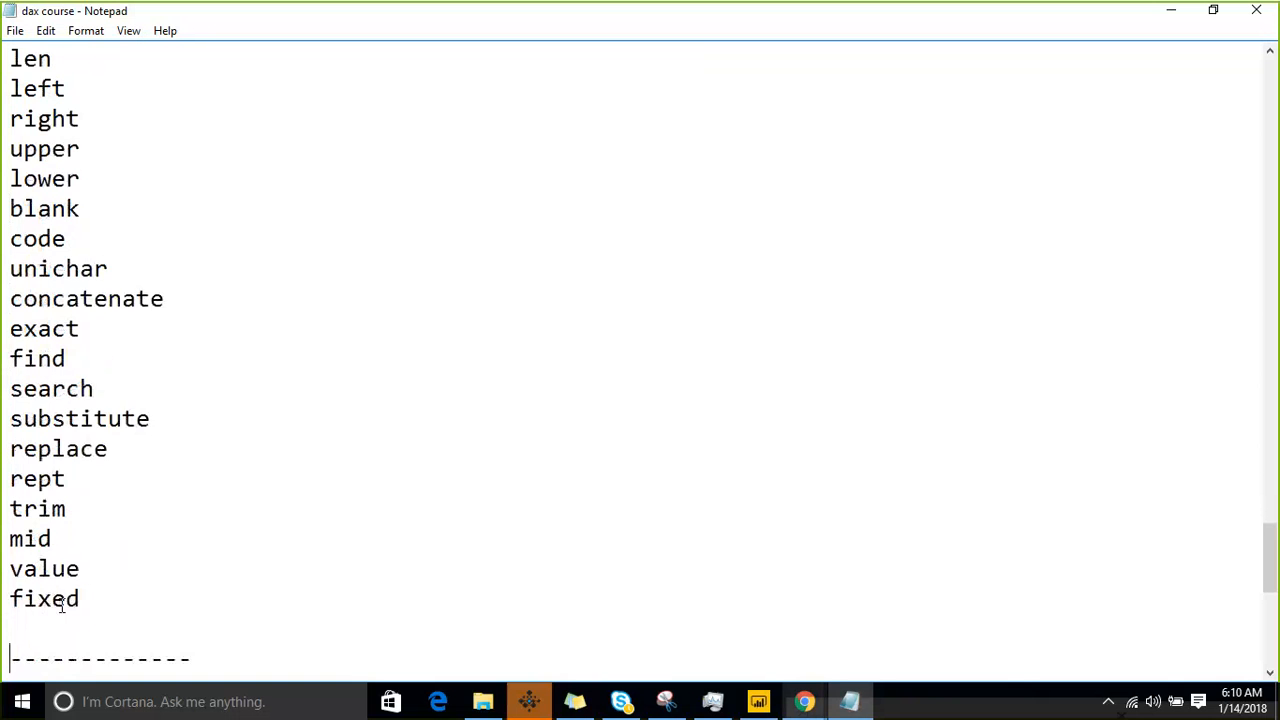
pyautogui.press('Down')
pyautogui.press('Down')
pyautogui.press('Down')
pyautogui.press('Down')
pyautogui.press('Down')
pyautogui.press('Down')
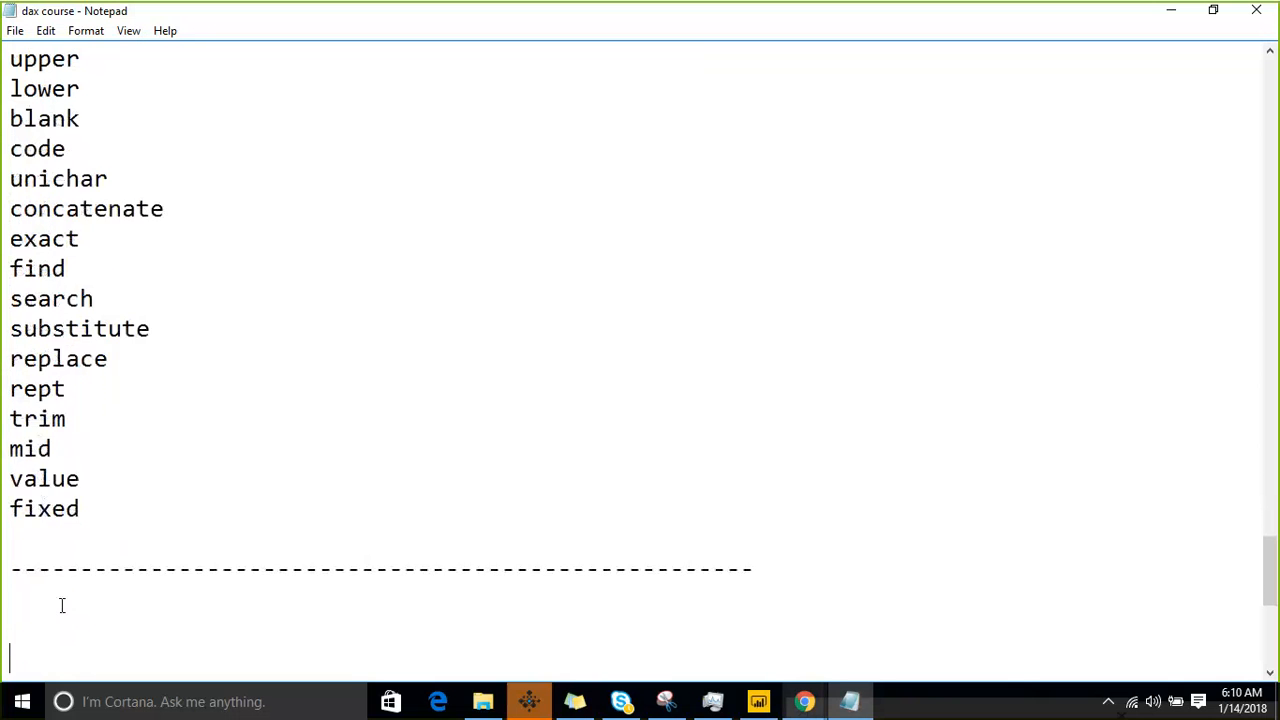
pyautogui.press('Up')
pyautogui.press('Up')
pyautogui.press('Up')
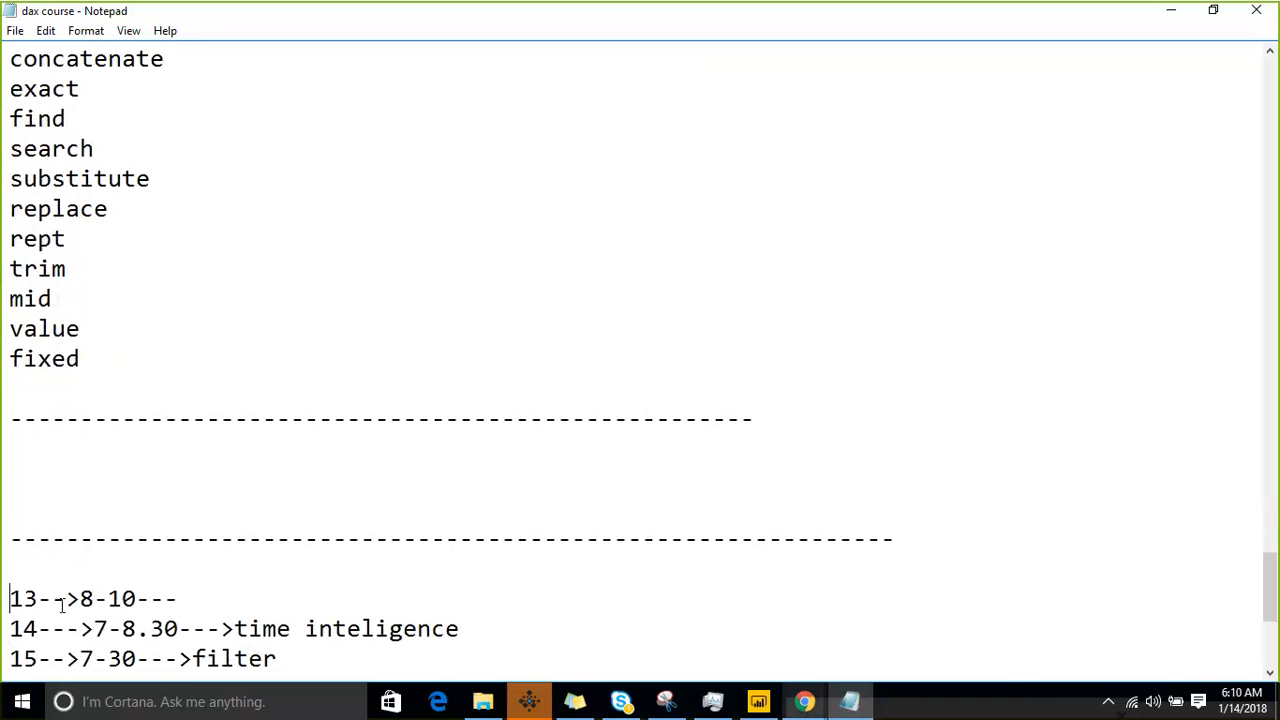
pyautogui.press('Down')
pyautogui.hotkey('shift', 'Down')
pyautogui.hotkey('shift', 'Down')
pyautogui.hotkey('shift', 'Down')
pyautogui.hotkey('shift', 'Down')
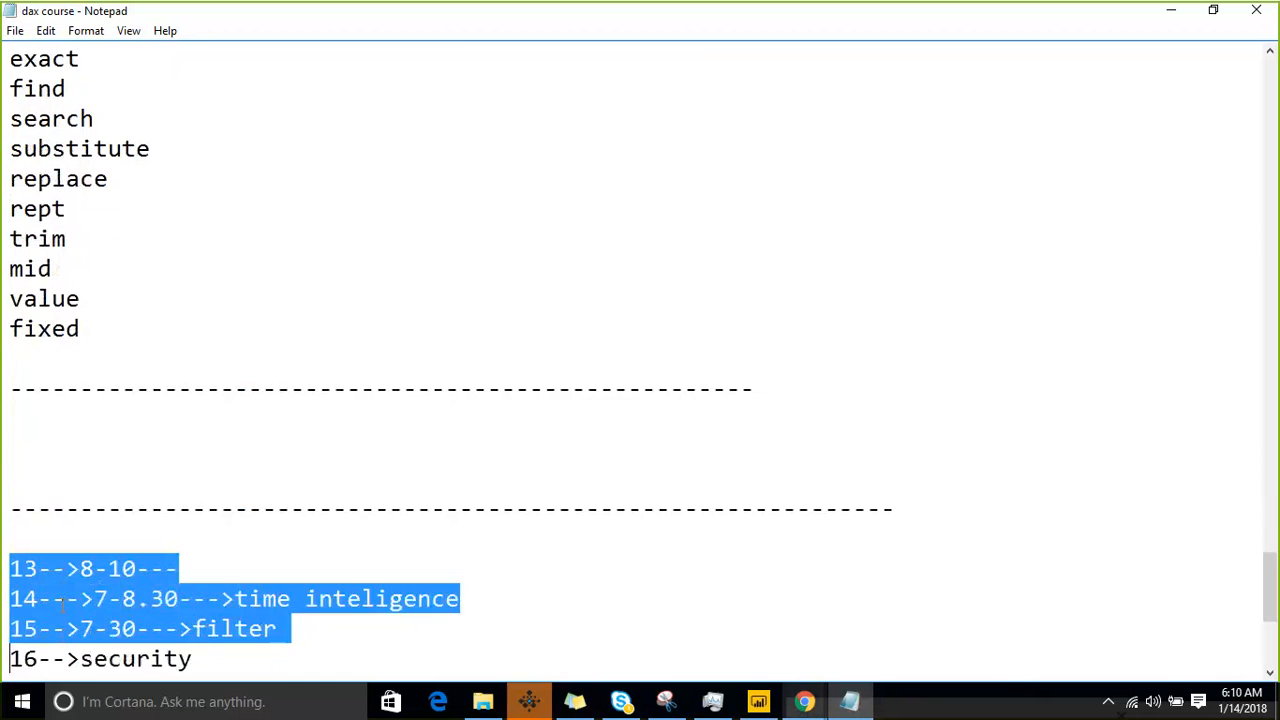
pyautogui.hotkey('shift', 'Up')
pyautogui.hotkey('shift', 'Up')
pyautogui.press('Delete')
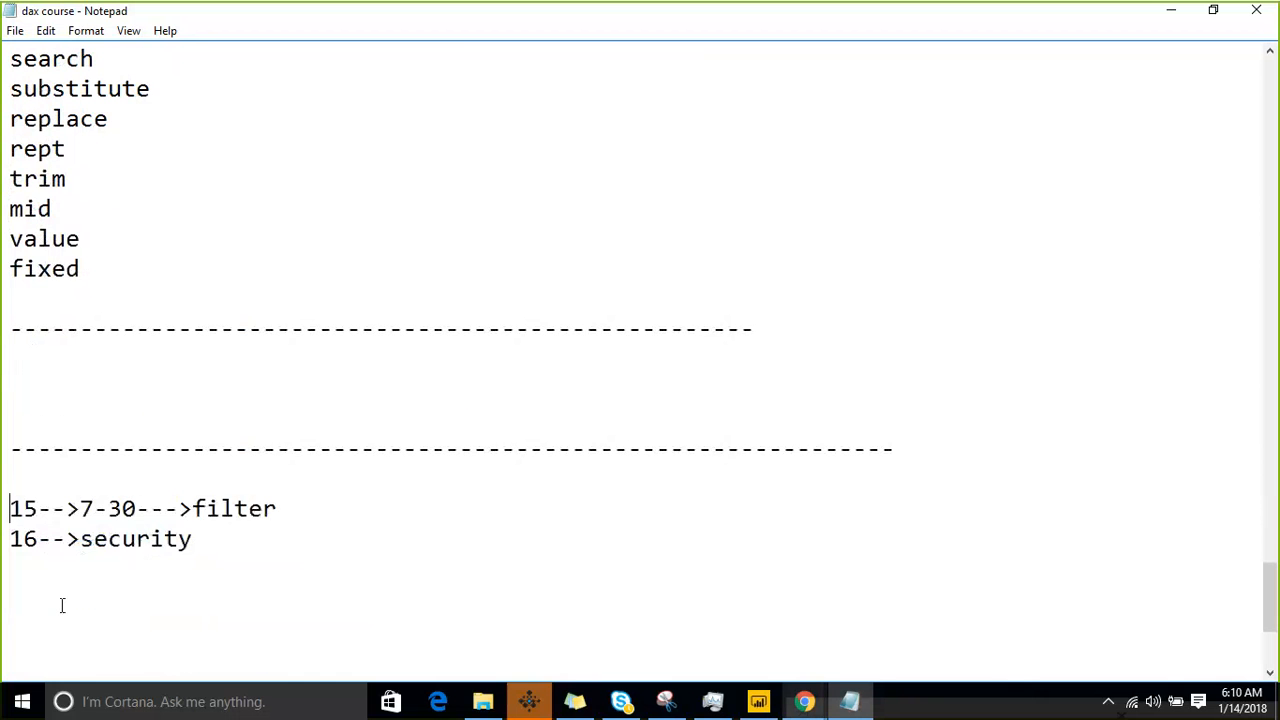
# - Return to the textual functions list and draw a slanted double-headed arrow with a cross stroke beside it using the annotation pen
pyautogui.press('Up')
pyautogui.press('Up')
pyautogui.press('Up')
pyautogui.press('Up')
pyautogui.press('Up')
pyautogui.press('Up')
pyautogui.press('Up')
pyautogui.press('Up')
pyautogui.press('Up')
pyautogui.press('Up')
pyautogui.press('Up')
pyautogui.press('Up')
pyautogui.press('Up')
pyautogui.press('Up')
pyautogui.press('Up')
pyautogui.press('Up')
pyautogui.press('Up')
pyautogui.press('Up')
pyautogui.press('Up')
pyautogui.press('Up')
pyautogui.press('Up')
pyautogui.press('Up')
pyautogui.press('Up')
pyautogui.press('Up')
pyautogui.press('Up')
pyautogui.press('Up')
pyautogui.press('Up')
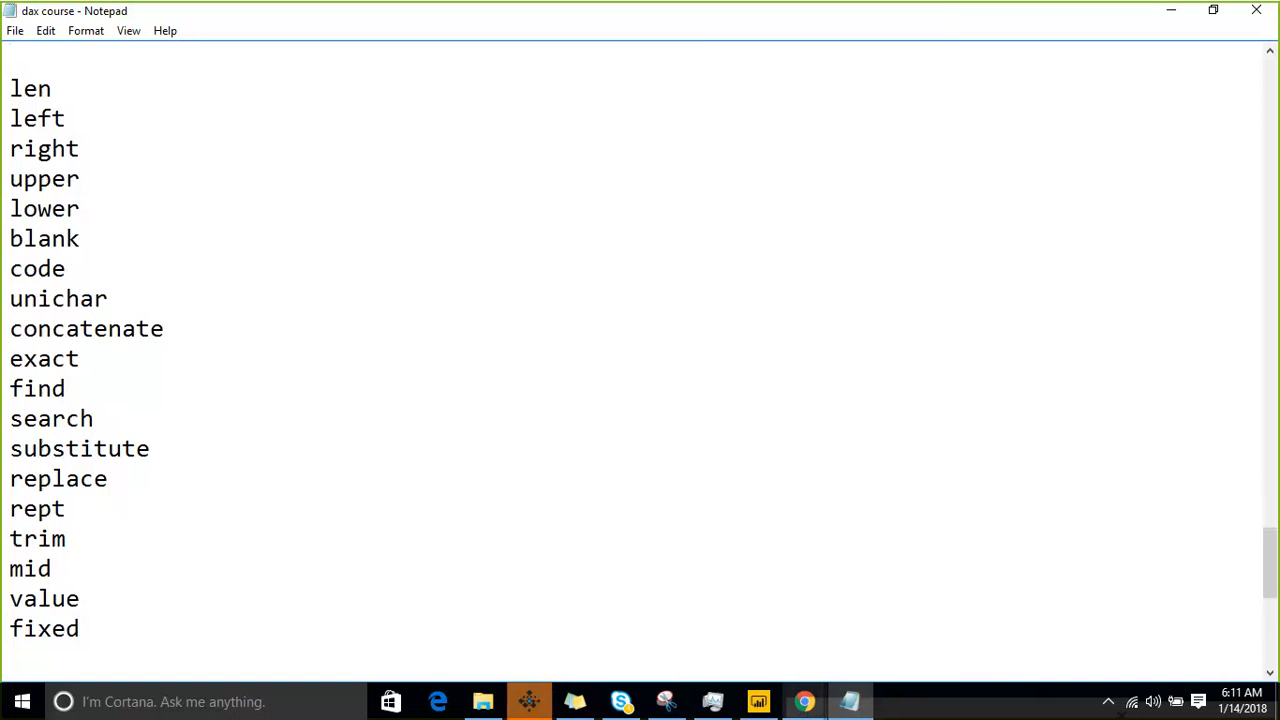
pyautogui.click(804, 32)
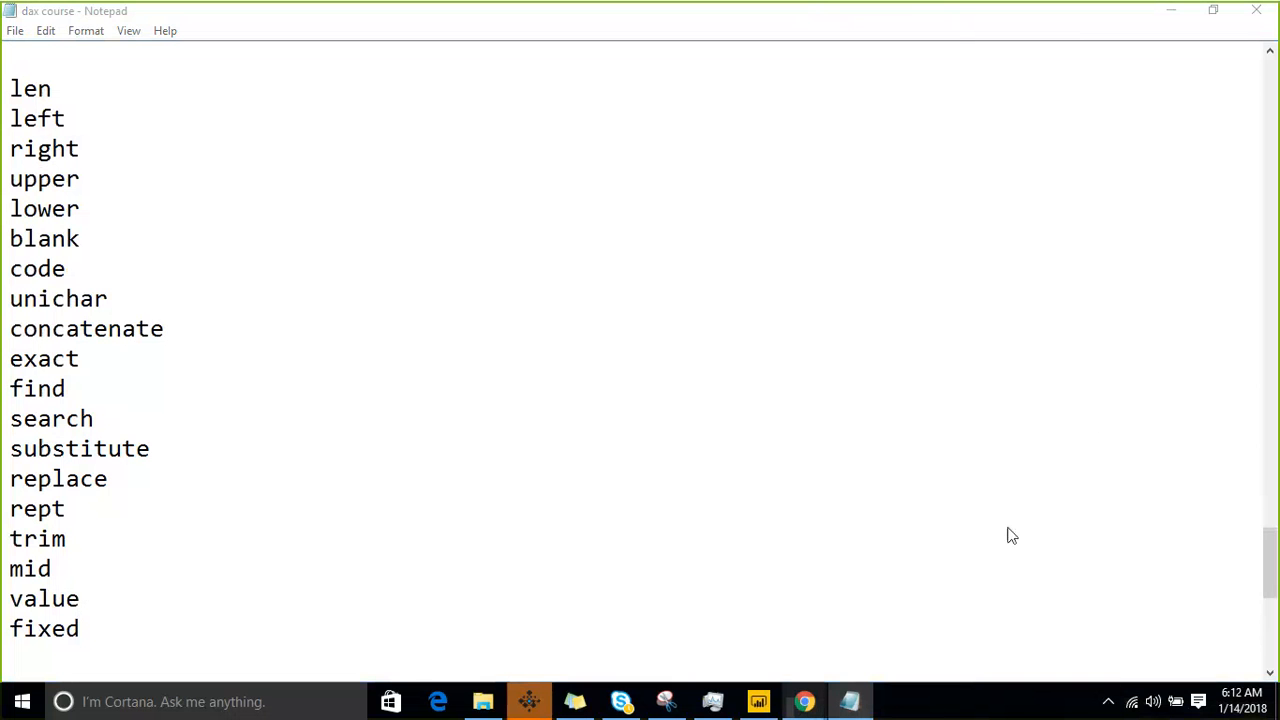
pyautogui.click(991, 22)
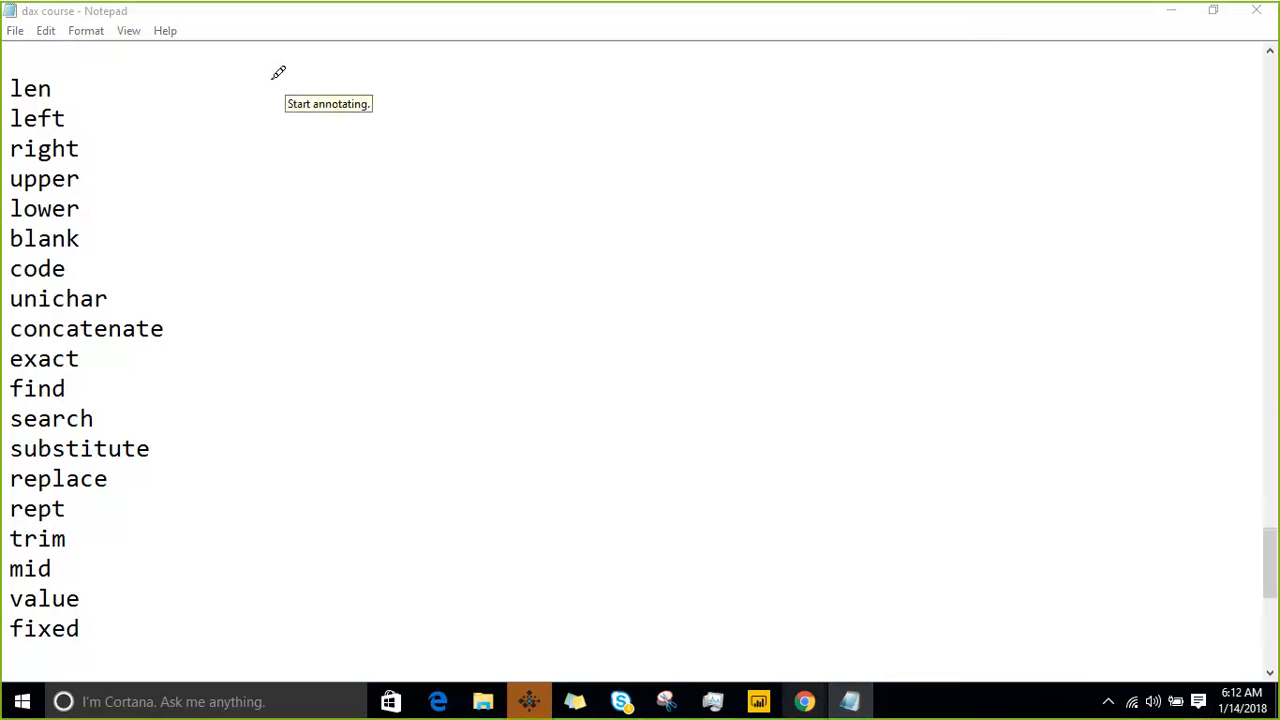
pyautogui.moveTo(266, 60); pyautogui.dragTo(400, 474)
pyautogui.moveTo(250, 108)
pyautogui.mouseDown()
pyautogui.moveTo(251, 34)
pyautogui.moveTo(310, 112)
pyautogui.mouseUp()
pyautogui.moveTo(370, 465); pyautogui.dragTo(398, 488)
pyautogui.moveTo(404, 410); pyautogui.dragTo(400, 486)
pyautogui.moveTo(330, 258); pyautogui.dragTo(290, 274)
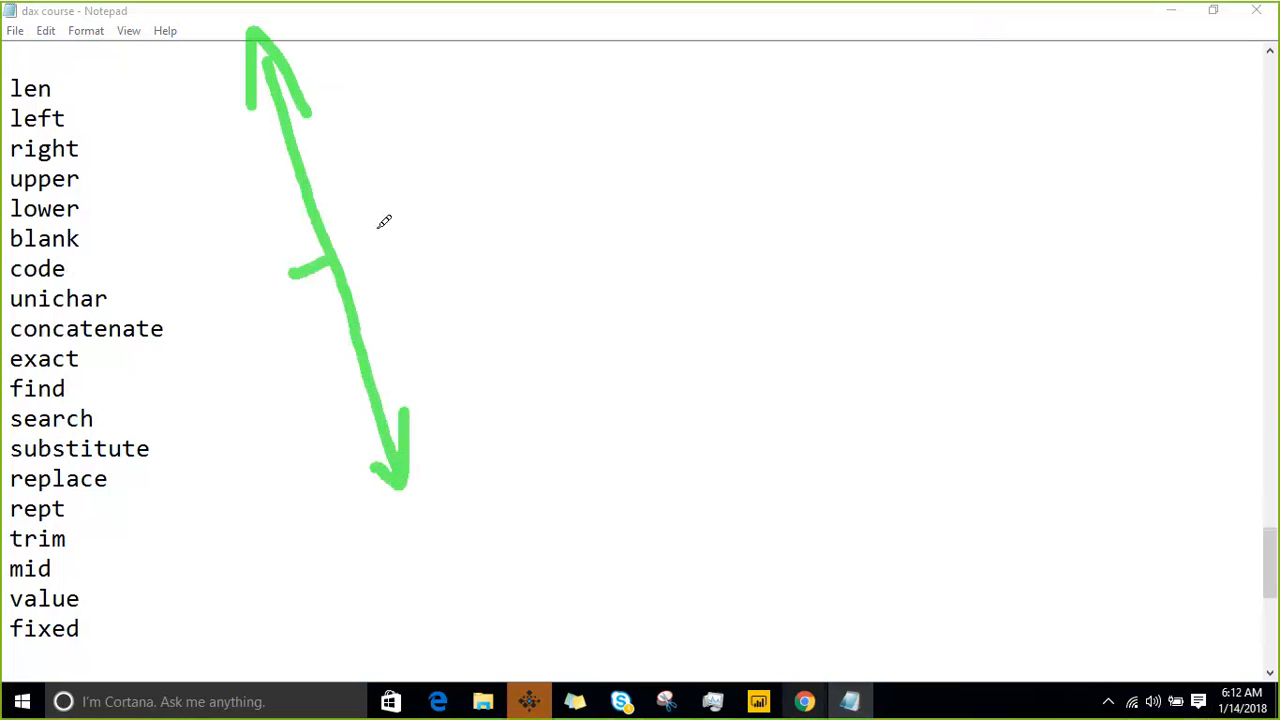
pyautogui.moveTo(384, 226); pyautogui.dragTo(330, 260)
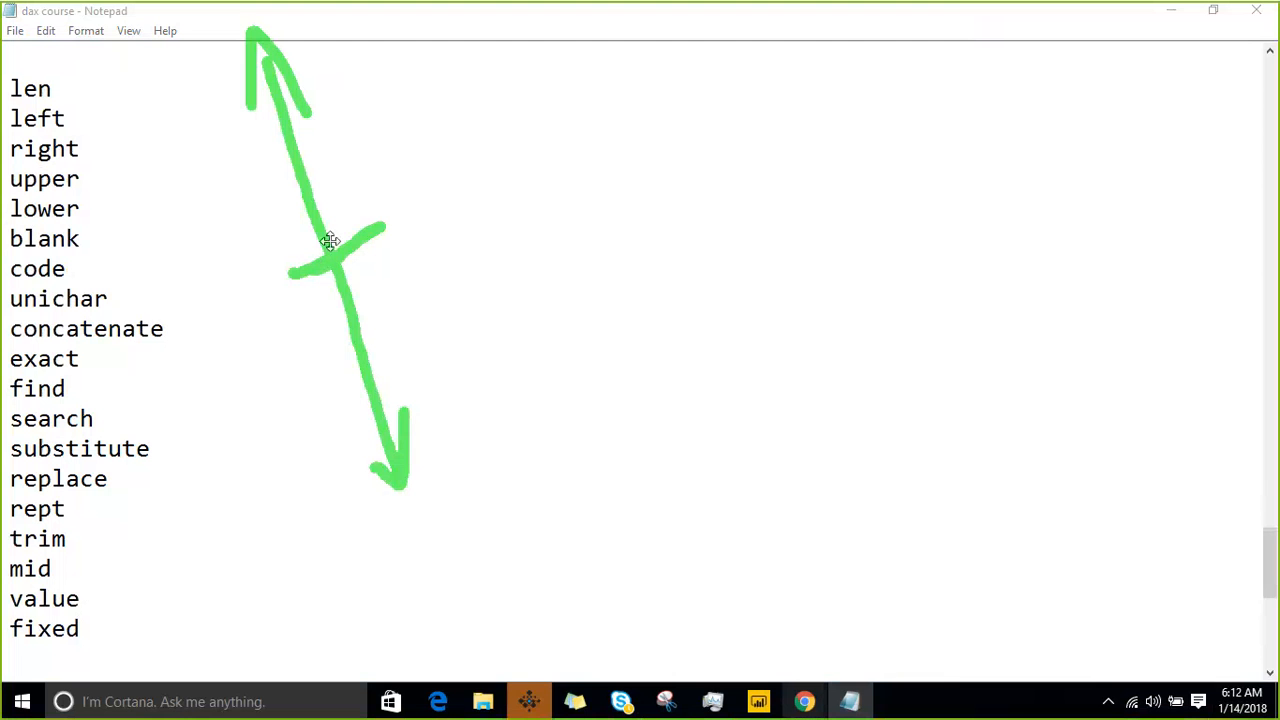
# - Draw a slanted box across the double-headed arrow, an oval around the arrow, and another arrow pointing at the box
pyautogui.moveTo(262, 248)
pyautogui.mouseDown()
pyautogui.moveTo(283, 280)
pyautogui.moveTo(418, 263)
pyautogui.moveTo(546, 203)
pyautogui.moveTo(526, 149)
pyautogui.moveTo(248, 252)
pyautogui.mouseUp()
pyautogui.moveTo(472, 196); pyautogui.dragTo(493, 177)
pyautogui.moveTo(563, 153); pyautogui.dragTo(586, 183)
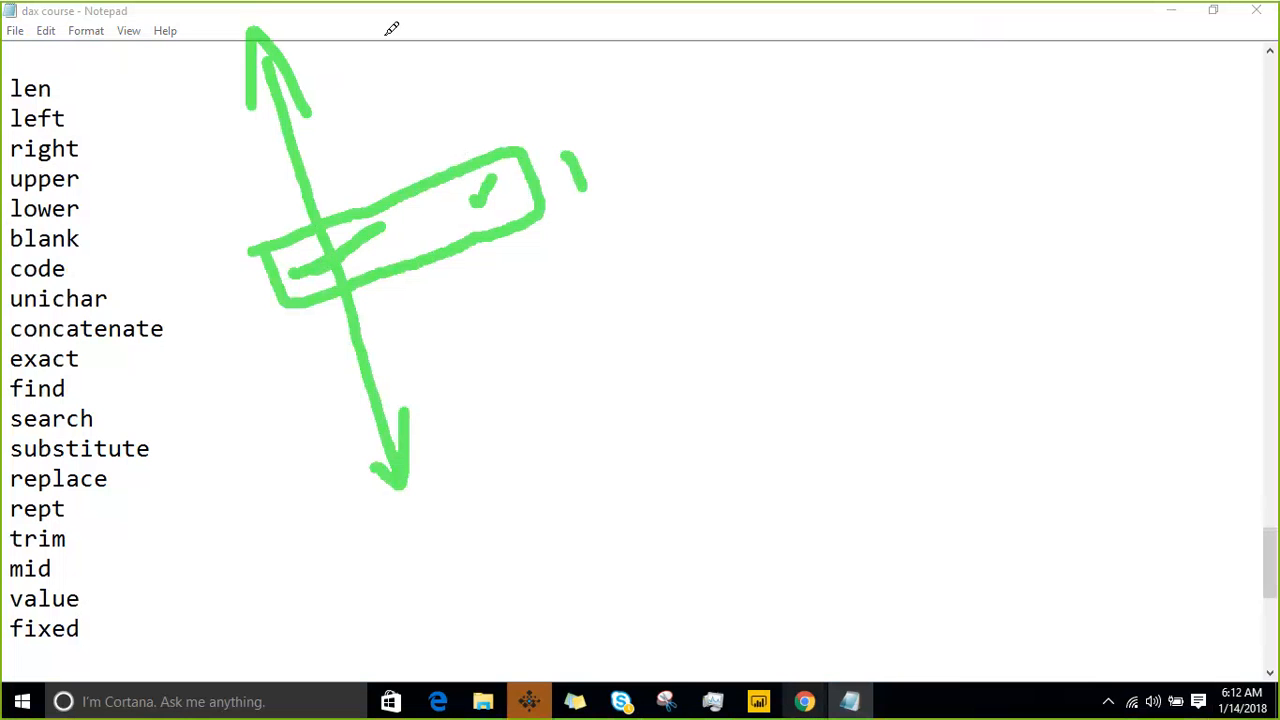
pyautogui.moveTo(385, 32); pyautogui.dragTo(495, 435)
pyautogui.moveTo(192, 56)
pyautogui.mouseDown()
pyautogui.moveTo(271, 14)
pyautogui.moveTo(372, 200)
pyautogui.moveTo(451, 491)
pyautogui.moveTo(286, 391)
pyautogui.moveTo(198, 50)
pyautogui.mouseUp()
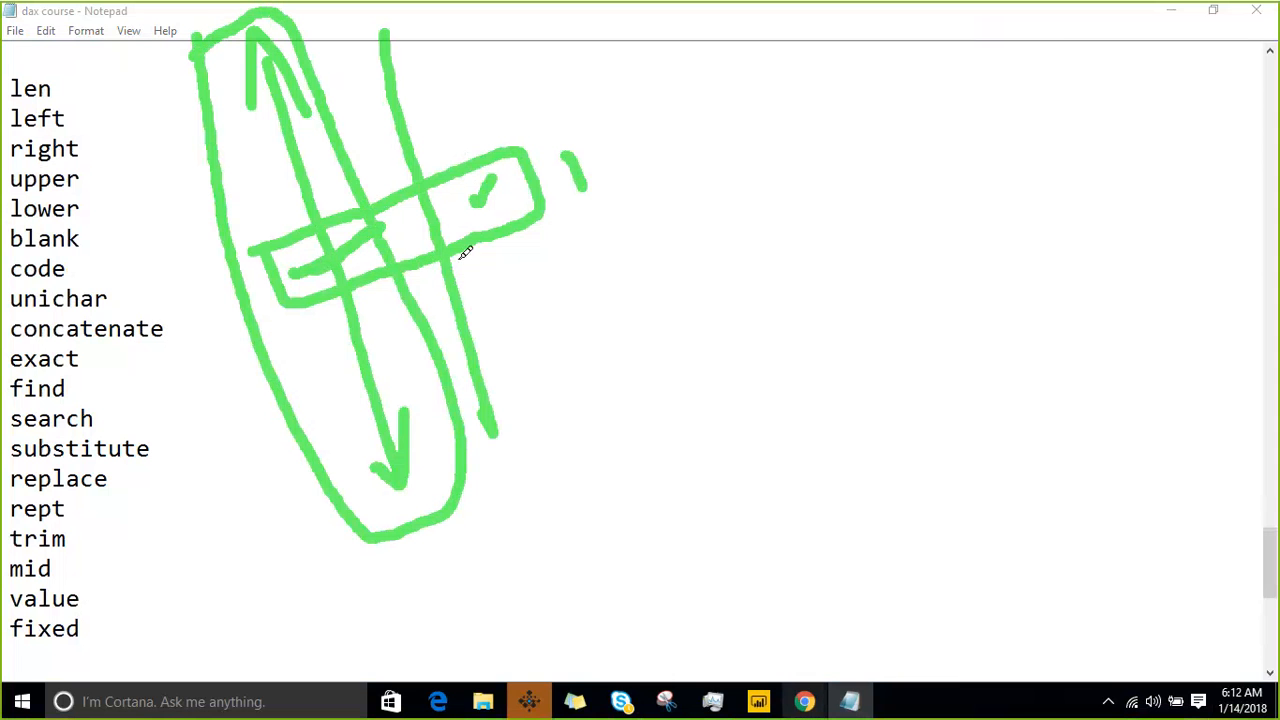
pyautogui.moveTo(744, 97); pyautogui.dragTo(566, 190)
pyautogui.moveTo(589, 146)
pyautogui.mouseDown()
pyautogui.moveTo(576, 186)
pyautogui.moveTo(618, 222)
pyautogui.mouseUp()
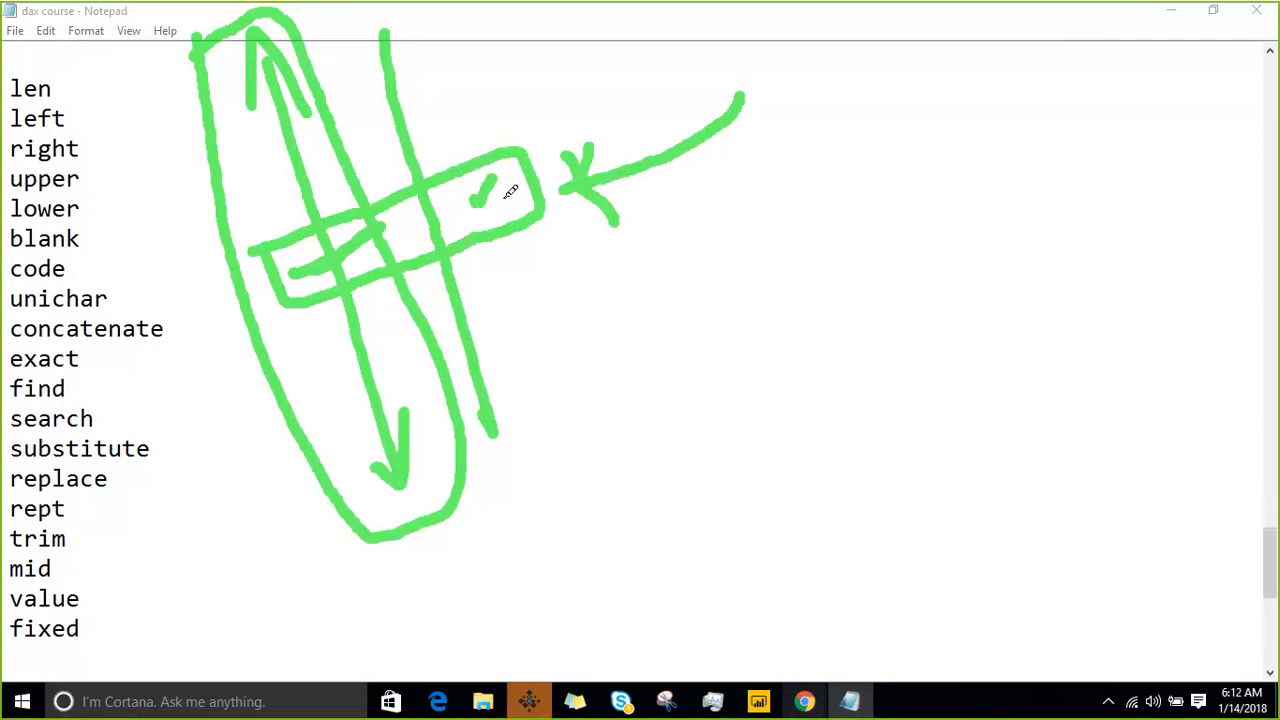
# - Add tick marks and short emphasis strokes on the box and beside the oval in the annotation sketch
pyautogui.moveTo(499, 190); pyautogui.dragTo(522, 170)
pyautogui.moveTo(157, 42); pyautogui.dragTo(196, 16)
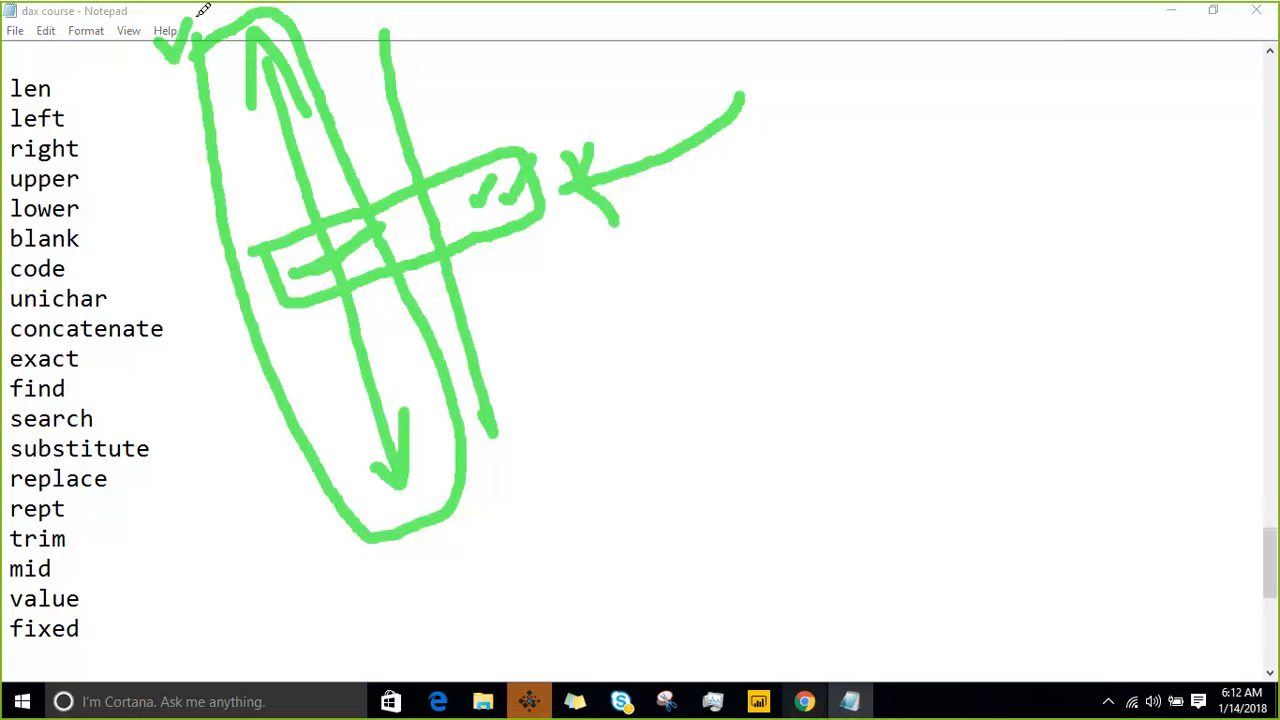
pyautogui.moveTo(502, 502); pyautogui.dragTo(525, 453)
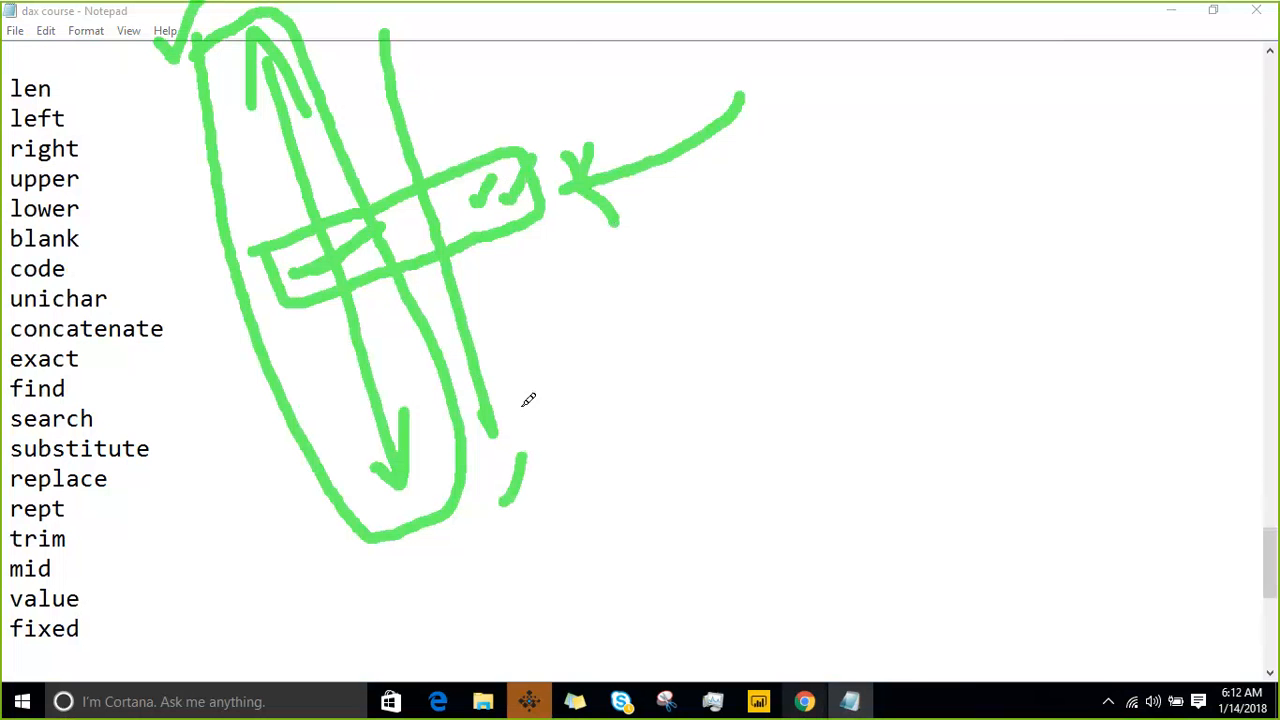
pyautogui.moveTo(561, 56); pyautogui.dragTo(515, 203)
pyautogui.moveTo(258, 249); pyautogui.dragTo(320, 155)
pyautogui.moveTo(558, 226); pyautogui.dragTo(580, 178)
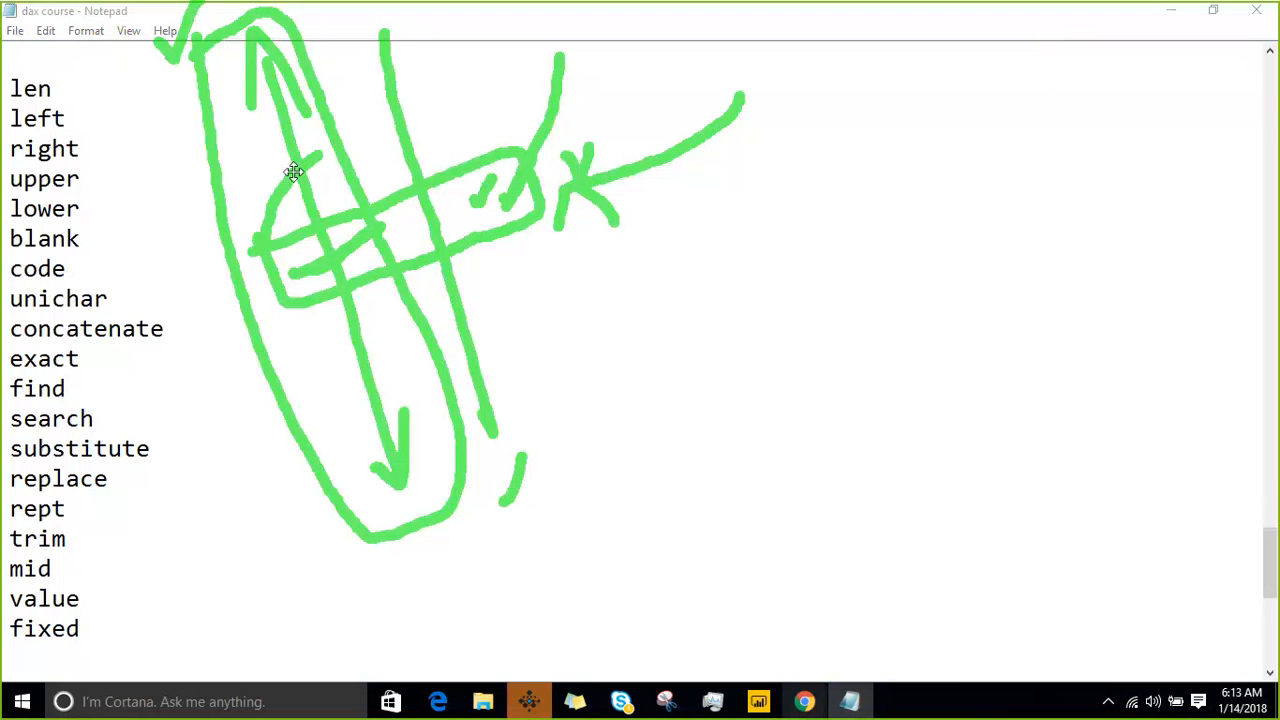
# - Handwrite "Filter" beside the sketch with the annotation pen and clear all the annotations from the screen
pyautogui.moveTo(577, 373)
pyautogui.mouseDown()
pyautogui.moveTo(592, 243)
pyautogui.moveTo(650, 238)
pyautogui.mouseUp()
pyautogui.moveTo(592, 323)
pyautogui.mouseDown()
pyautogui.moveTo(625, 305)
pyautogui.moveTo(671, 320)
pyautogui.mouseUp()
pyautogui.click(655, 264)
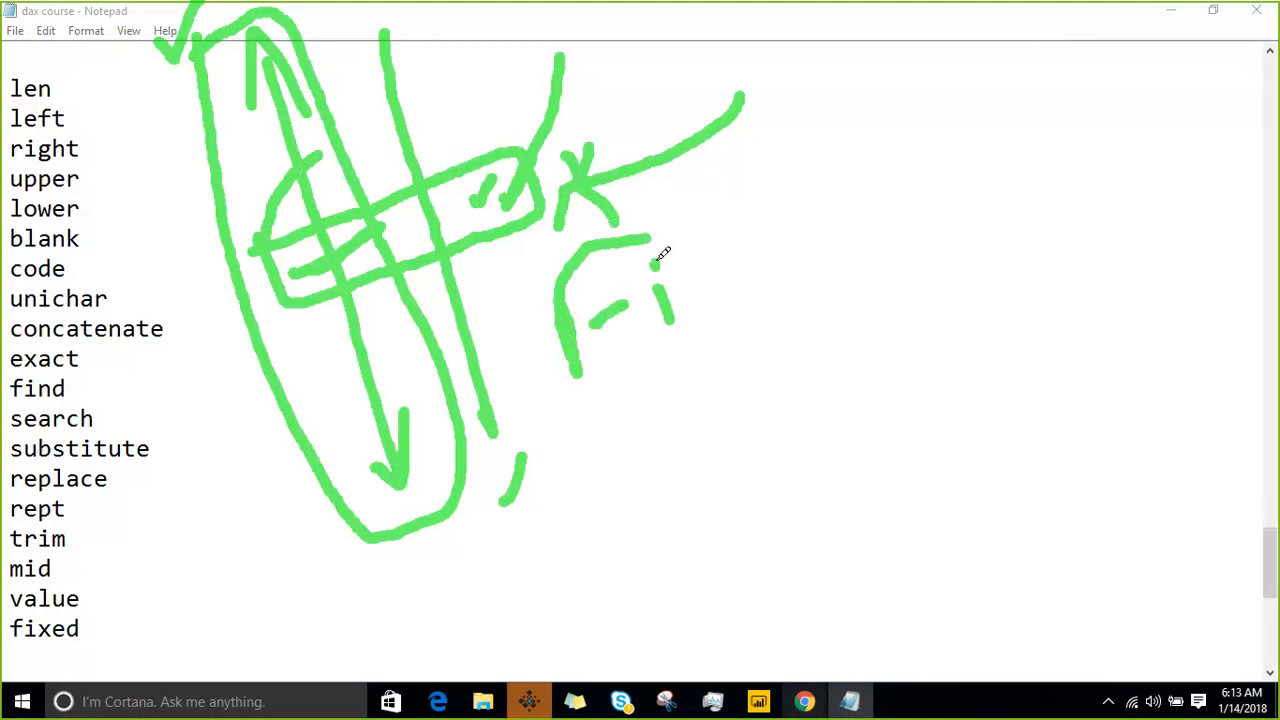
pyautogui.moveTo(665, 229); pyautogui.dragTo(698, 304)
pyautogui.moveTo(701, 213)
pyautogui.mouseDown()
pyautogui.moveTo(761, 254)
pyautogui.moveTo(737, 205)
pyautogui.mouseUp()
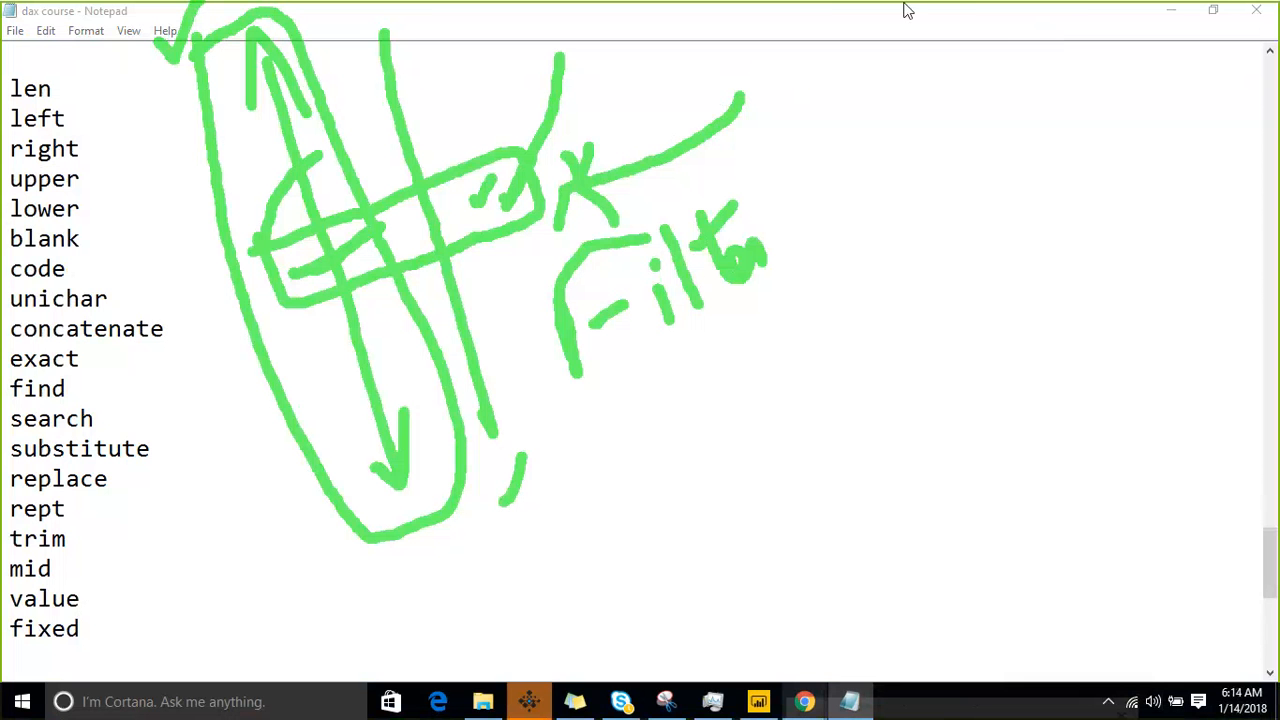
pyautogui.click(988, 19)
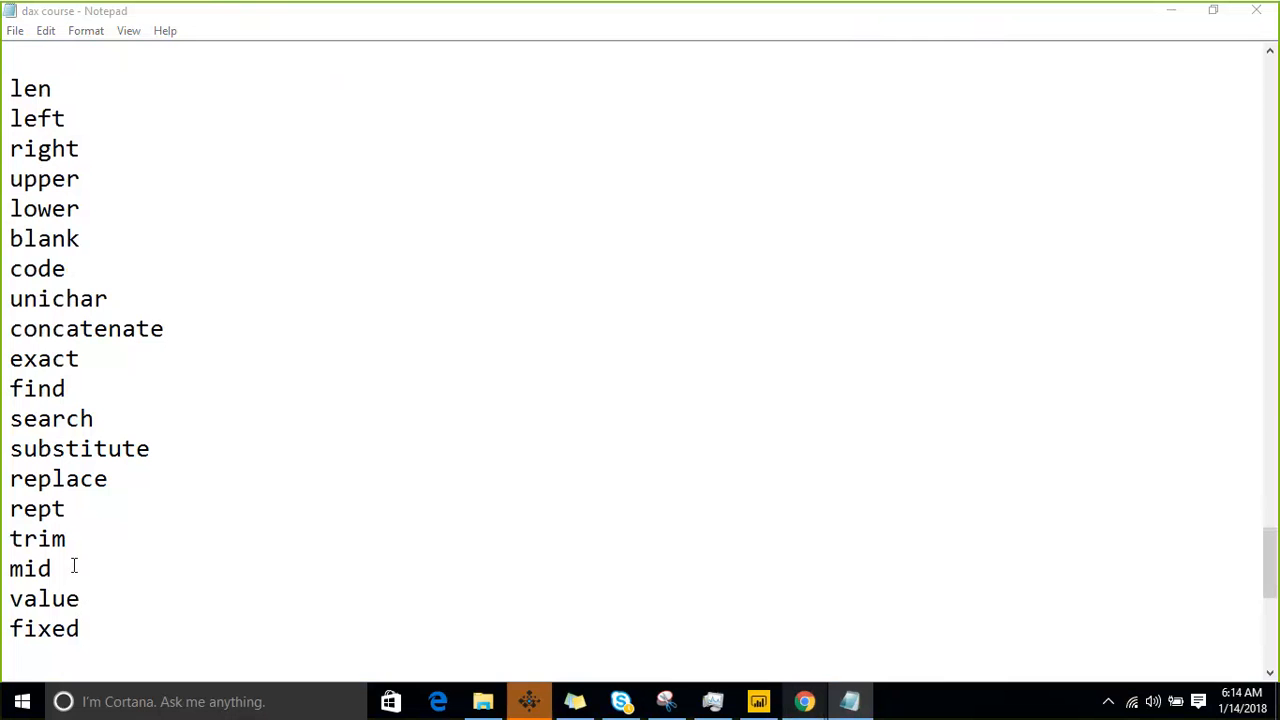
# - Highlight "mid" and the lines from "exact" to "substitute" in the function list
pyautogui.moveTo(74, 566); pyautogui.dragTo(10, 568)
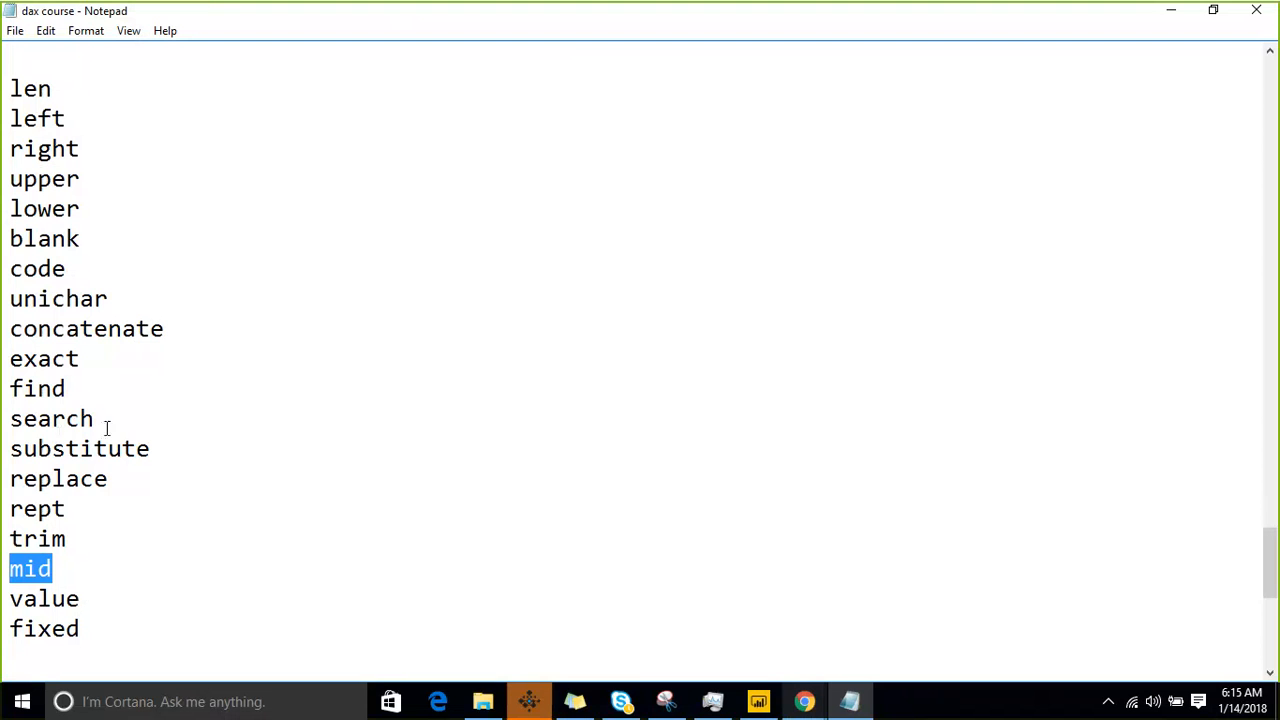
pyautogui.moveTo(125, 450); pyautogui.dragTo(22, 358)
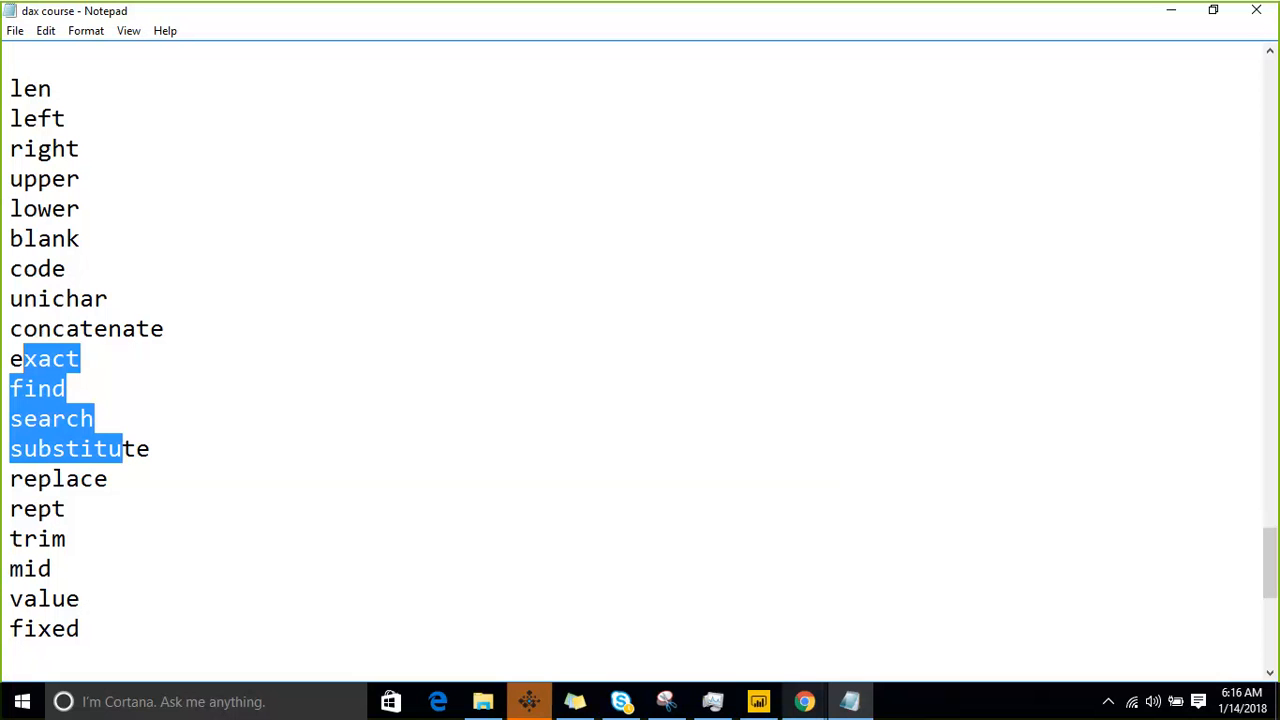
pyautogui.click(963, 361)
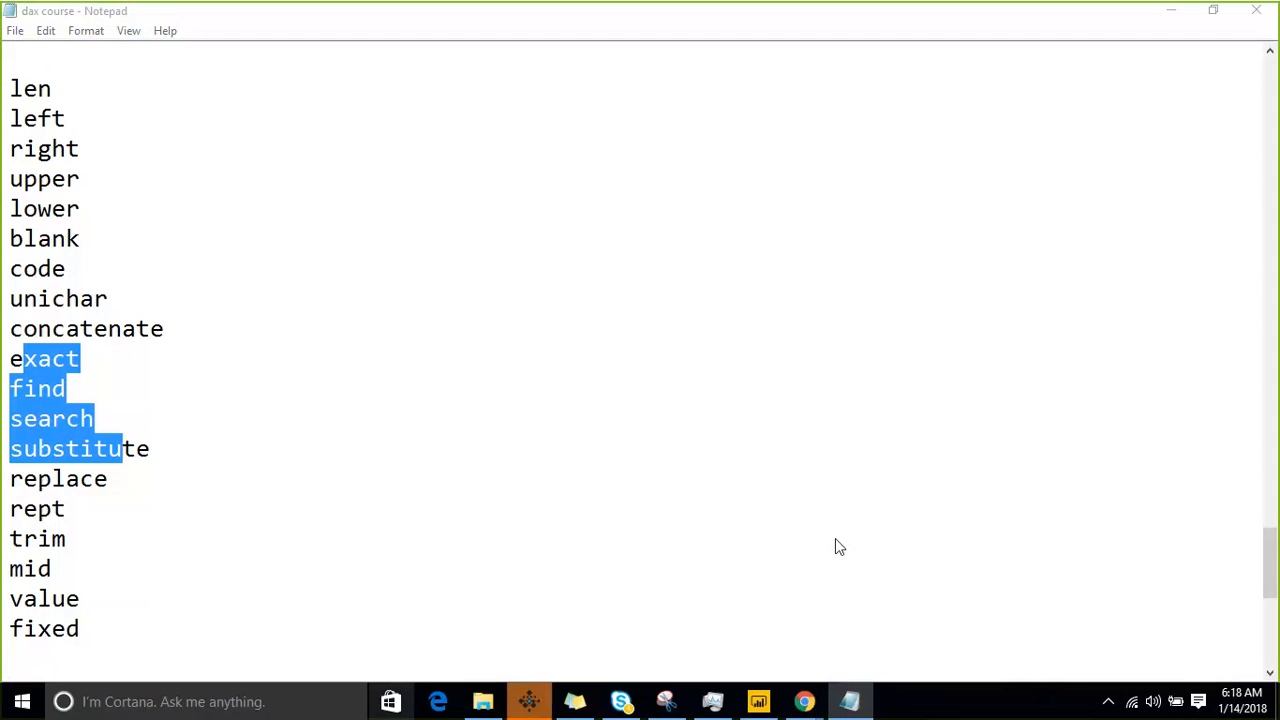
# - Remove the blank line between "fixed" and the dashed separator below it
pyautogui.click(340, 588)
pyautogui.scroll(-5, 349, 590)
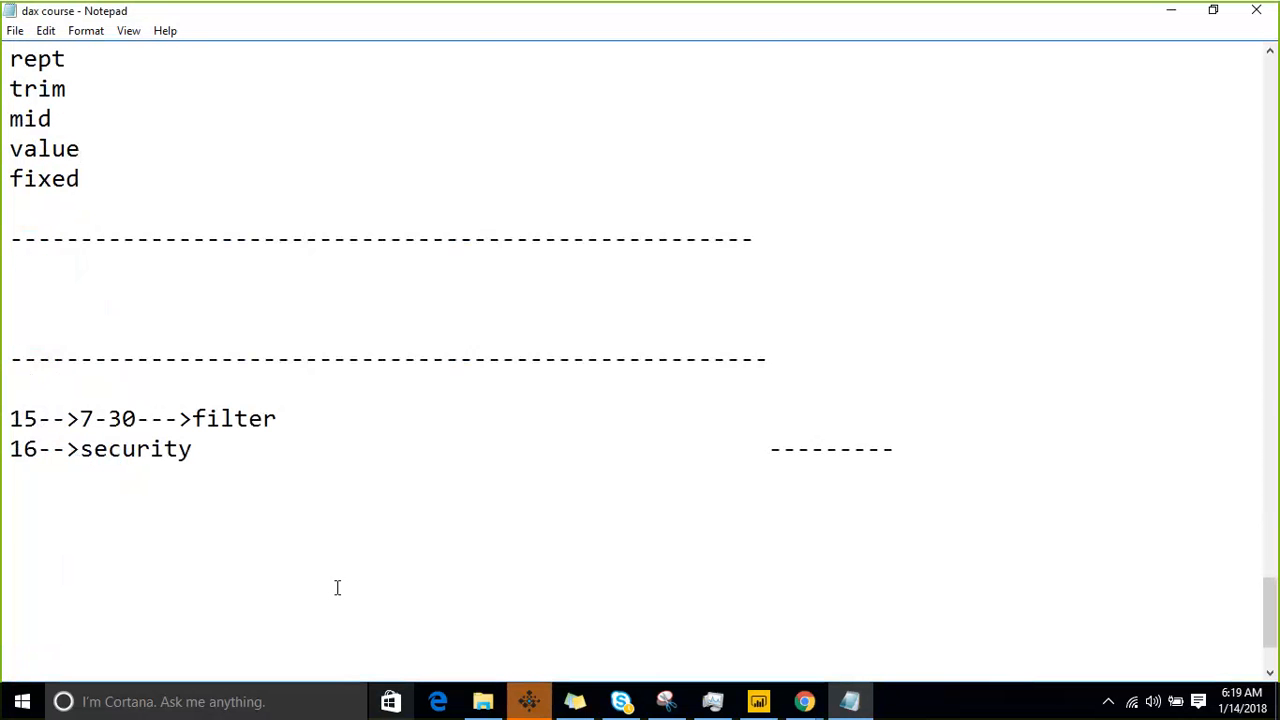
pyautogui.scroll(4, 338, 590)
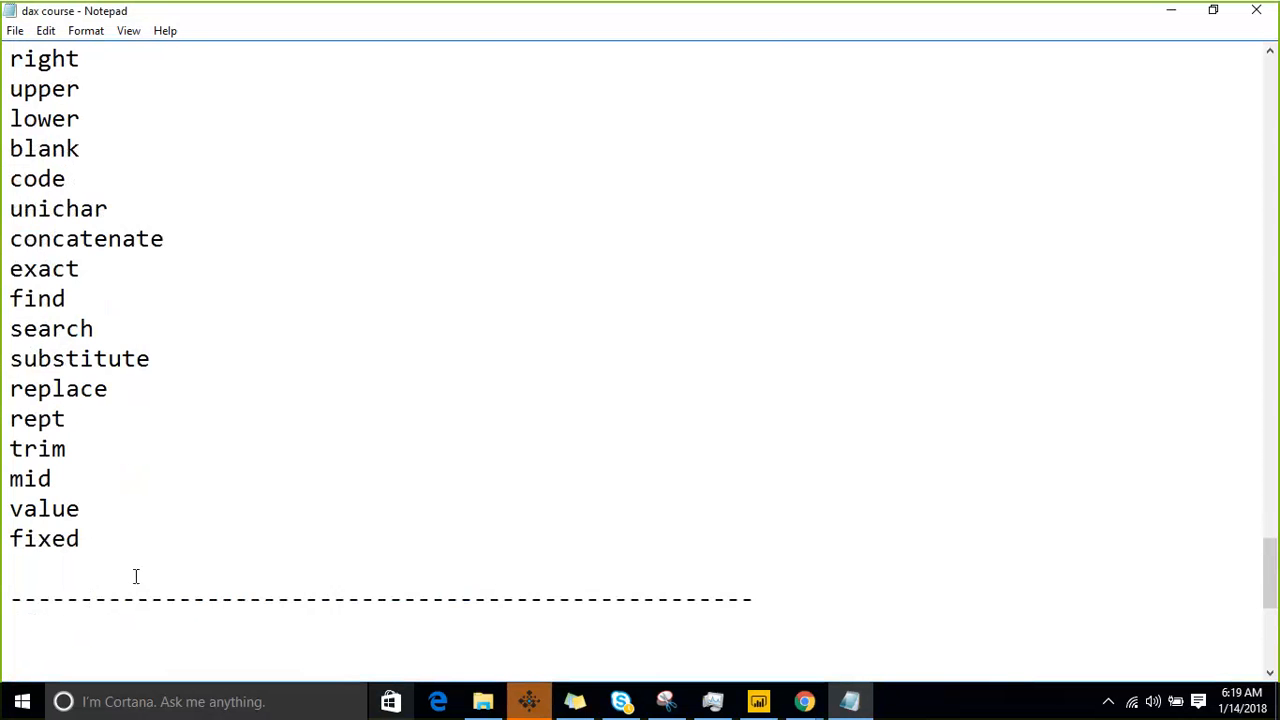
pyautogui.click(136, 576)
pyautogui.press('BackSpace')
# - Look back over the textual functions list from "fixed" up to its heading
pyautogui.press('Up')
pyautogui.press('Up')
pyautogui.press('Up')
pyautogui.press('Up')
pyautogui.press('Up')
pyautogui.press('Up')
pyautogui.press('Up')
pyautogui.press('Up')
pyautogui.press('Up')
pyautogui.press('Up')
pyautogui.press('Up')
pyautogui.press('Up')
pyautogui.press('Up')
pyautogui.press('Up')
pyautogui.press('Up')
pyautogui.press('Up')
pyautogui.press('Up')
pyautogui.press('Up')
pyautogui.press('Up')
pyautogui.press('Up')
pyautogui.press('Up')
pyautogui.press('Up')
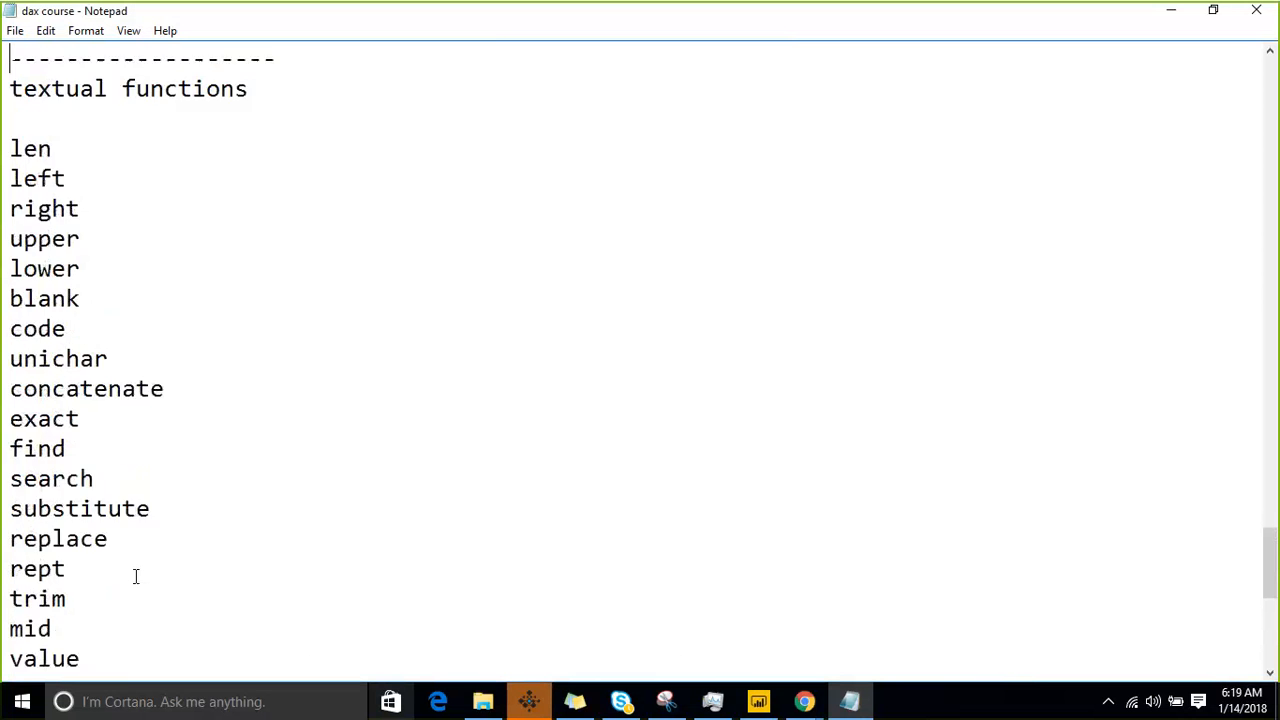
pyautogui.press('Down')
pyautogui.press('Down')
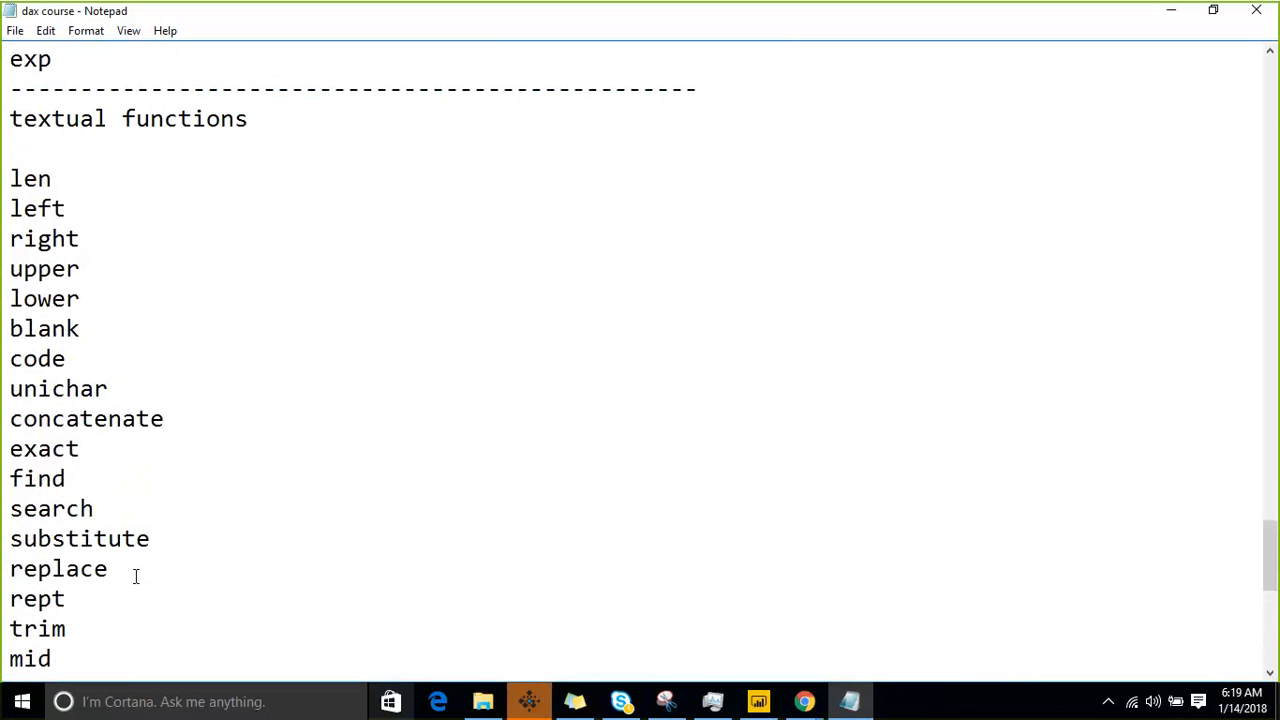
# - Add the heading "Statistical functions:" on the line directly below the dashed separator under "fixed"
pyautogui.press('Down')
pyautogui.press('Down')
pyautogui.press('Down')
pyautogui.press('Down')
pyautogui.press('Down')
pyautogui.press('Down')
pyautogui.press('Down')
pyautogui.press('Down')
pyautogui.press('Down')
pyautogui.press('Down')
pyautogui.press('Down')
pyautogui.press('Down')
pyautogui.press('Down')
pyautogui.press('Down')
pyautogui.press('Down')
pyautogui.press('Down')
pyautogui.press('Down')
pyautogui.press('Down')
pyautogui.press('Down')
pyautogui.press('Down')
pyautogui.press('Down')
pyautogui.press('Down')
pyautogui.press('Down')
pyautogui.press('Down')
pyautogui.press('Down')
pyautogui.press('Down')
pyautogui.press('Down')
pyautogui.press('Down')
pyautogui.press('Down')
pyautogui.press('Up')
pyautogui.press('Up')
pyautogui.press('Up')
pyautogui.press('Up')
pyautogui.press('Up')
pyautogui.press('Up')
pyautogui.press('Up')
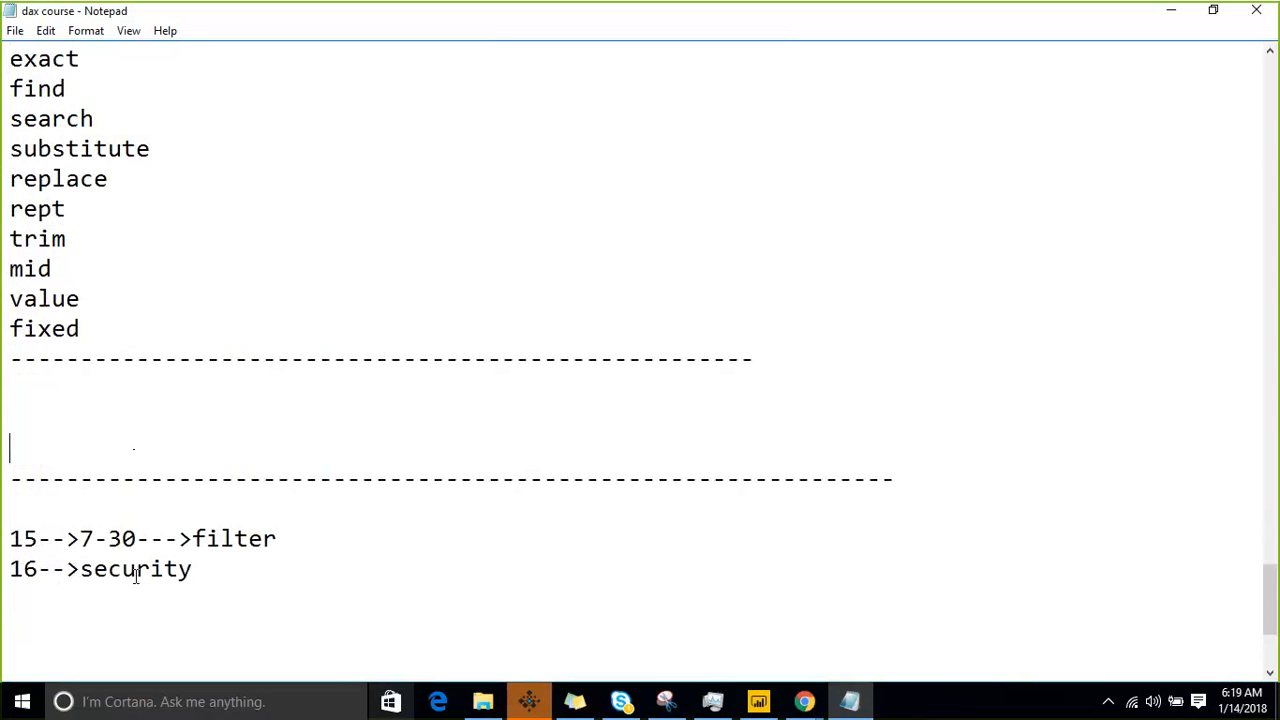
pyautogui.press('Up')
pyautogui.press('Up')
pyautogui.write('s')
pyautogui.press('BackSpace')
pyautogui.write('Statistical')
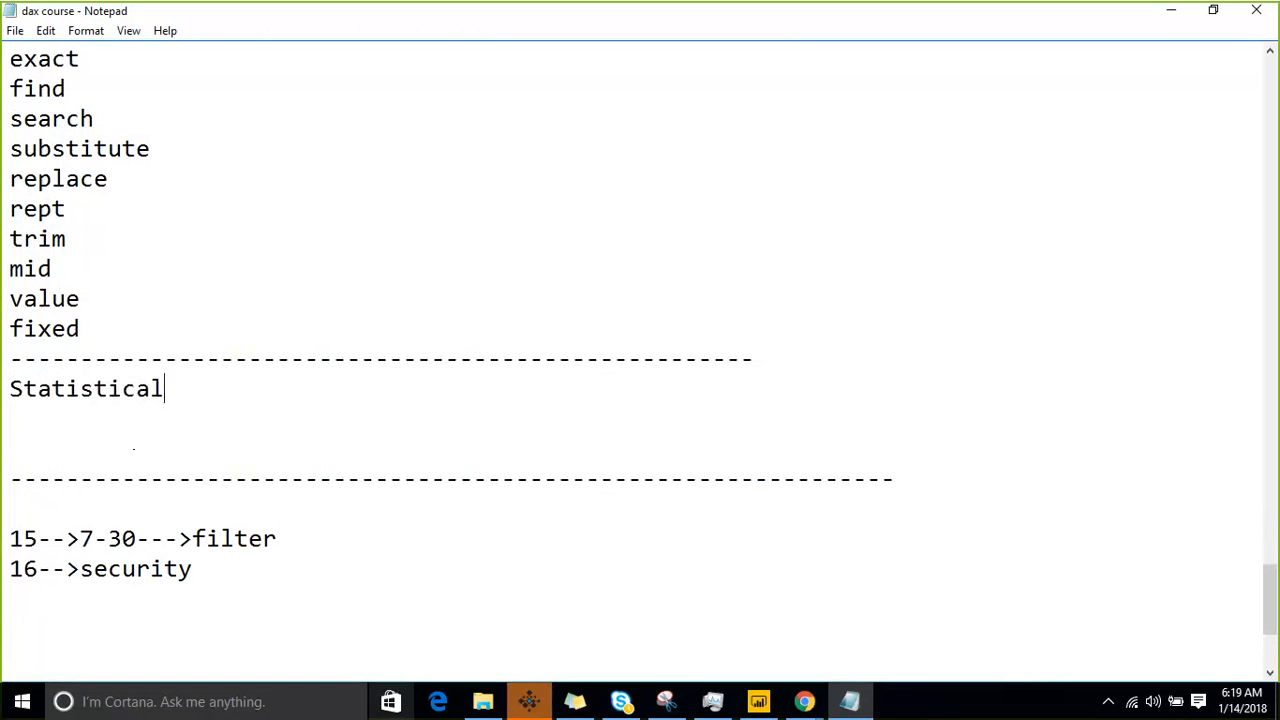
pyautogui.write(' functions:')
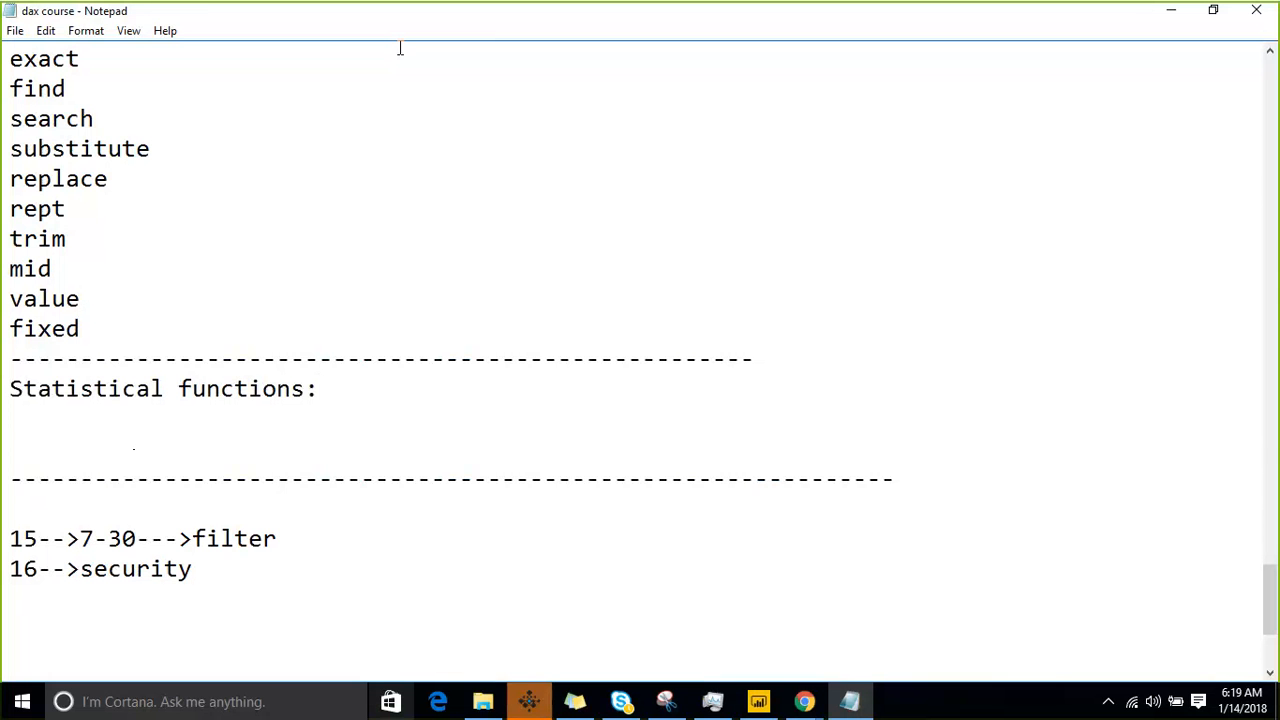
# - Add the lines "time inteligence" and "Filter functions" below the "Statistical functions:" heading
pyautogui.click(10, 428)
pyautogui.write('time inte')
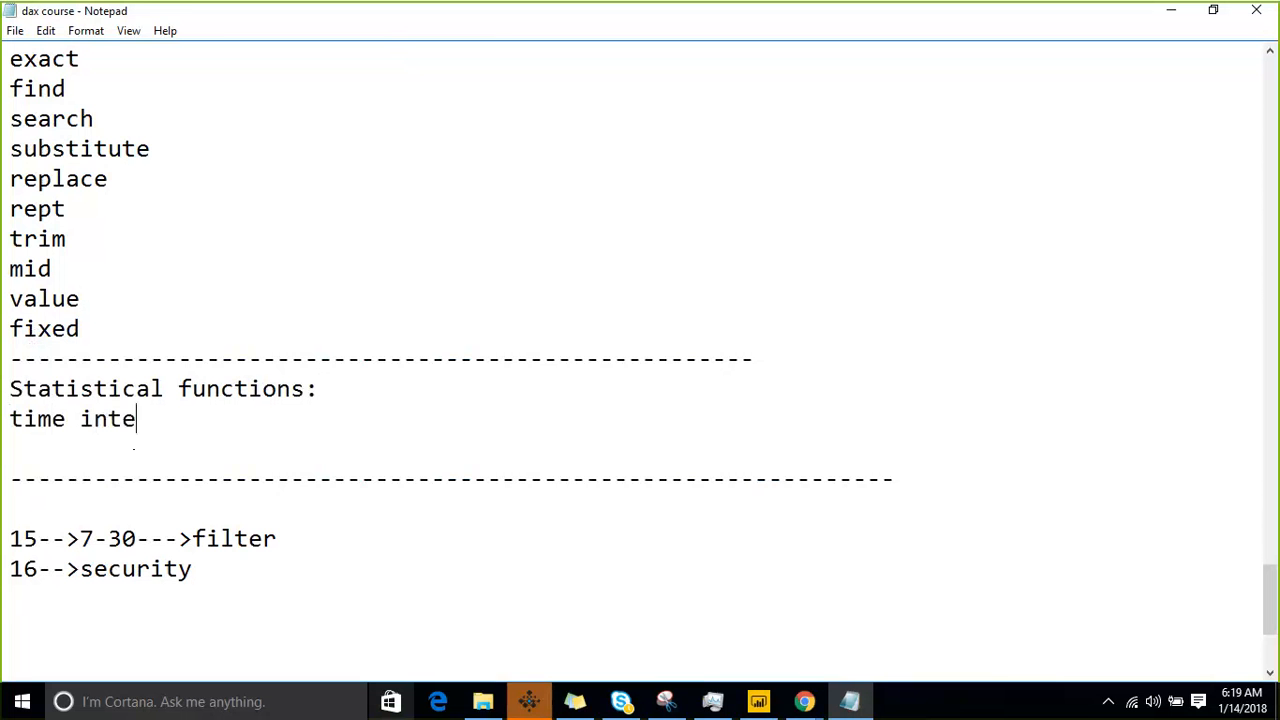
pyautogui.write('ligence')
pyautogui.press('Return')
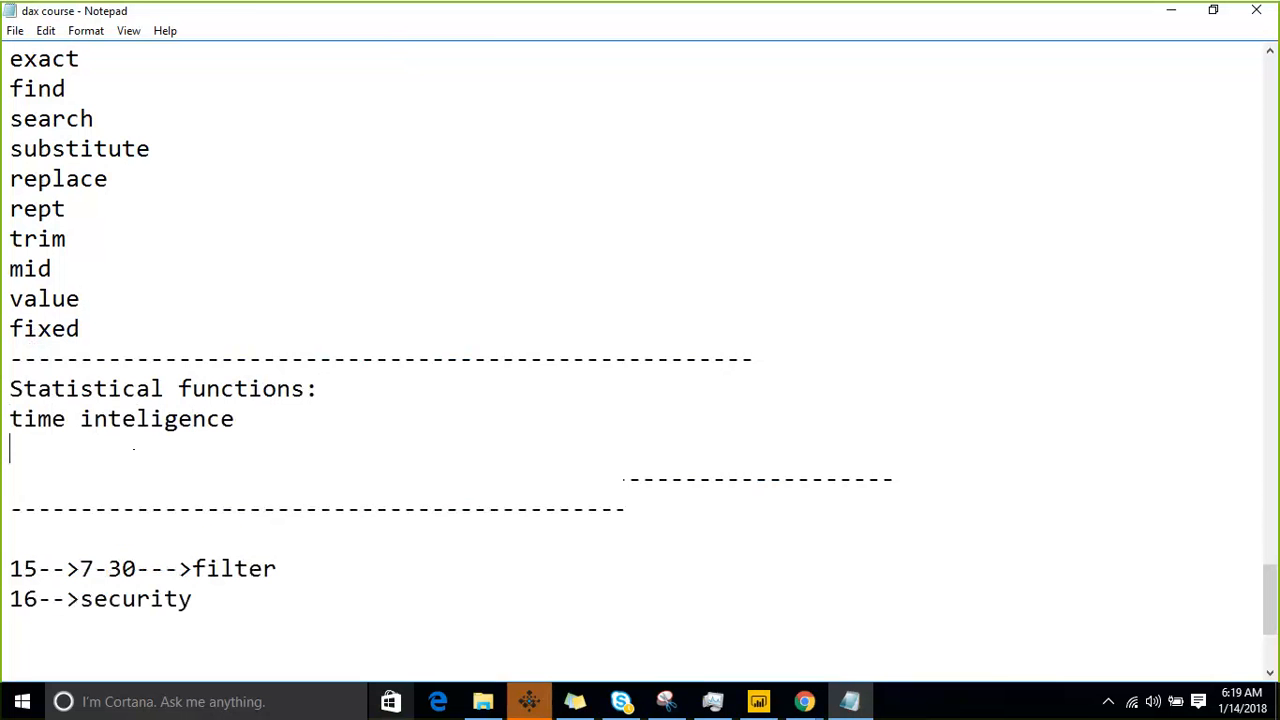
pyautogui.write('Filter ')
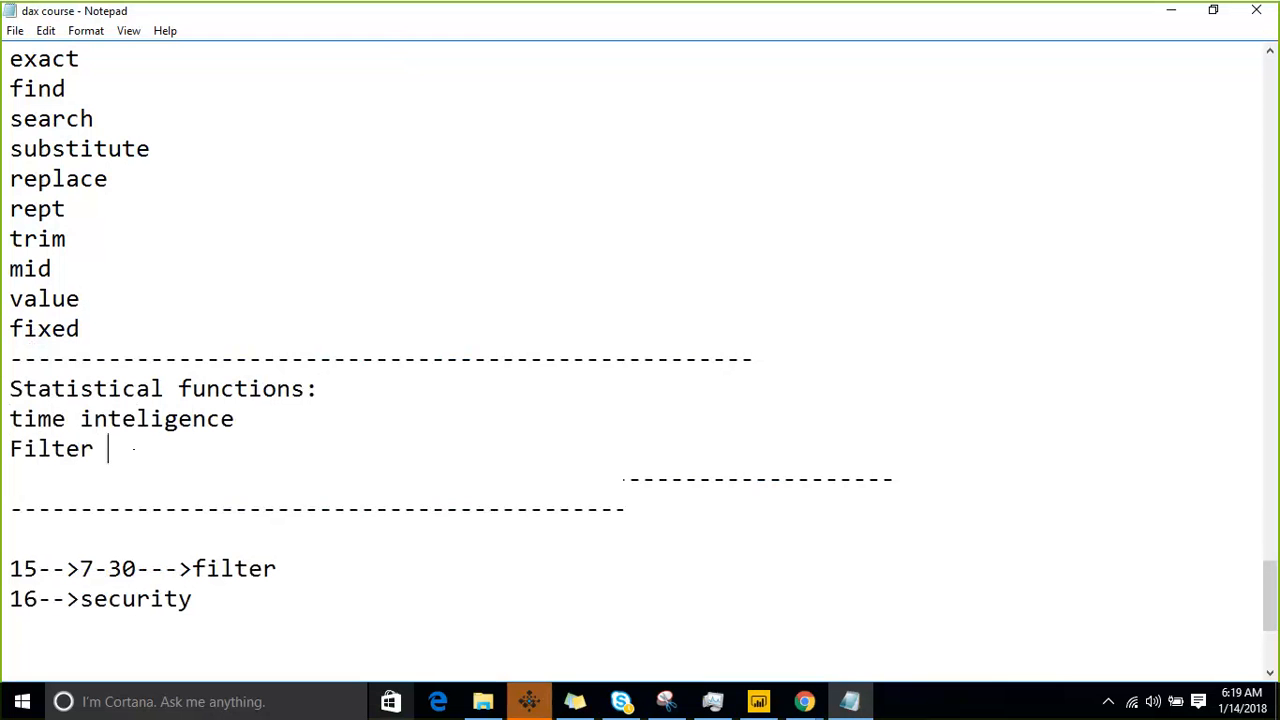
pyautogui.write('functions')
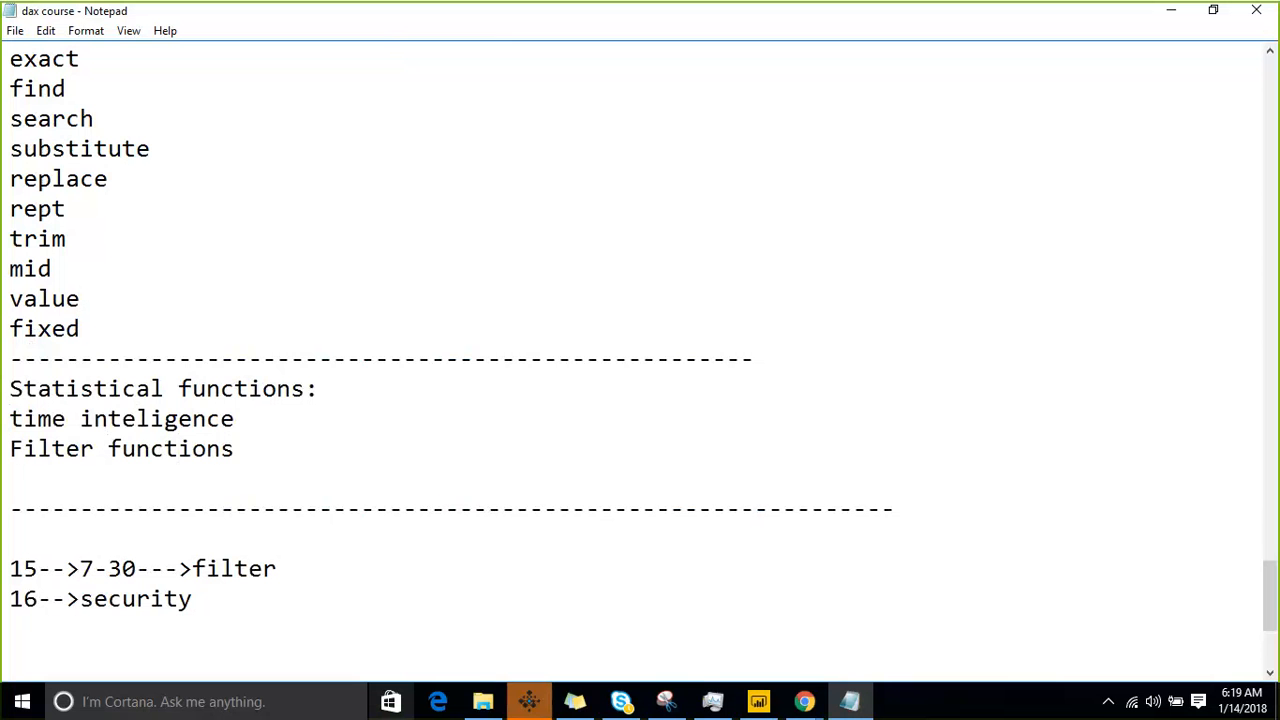
# - Move the "Filter functions" line so that it sits directly below "Statistical functions:" and above "time inteligence"
pyautogui.press('Up')
pyautogui.hotkey('shift', 'Home')
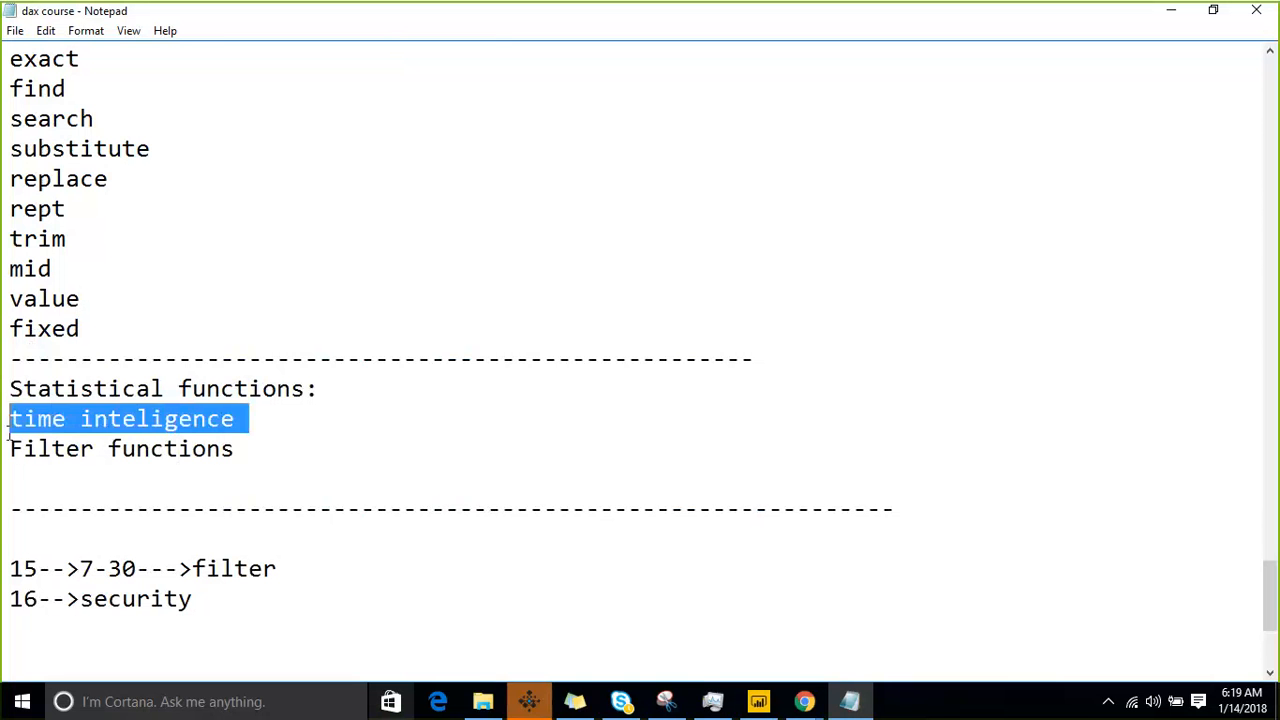
pyautogui.press('Down')
pyautogui.hotkey('shift', 'Down')
pyautogui.hotkey('ctrl', 'c')
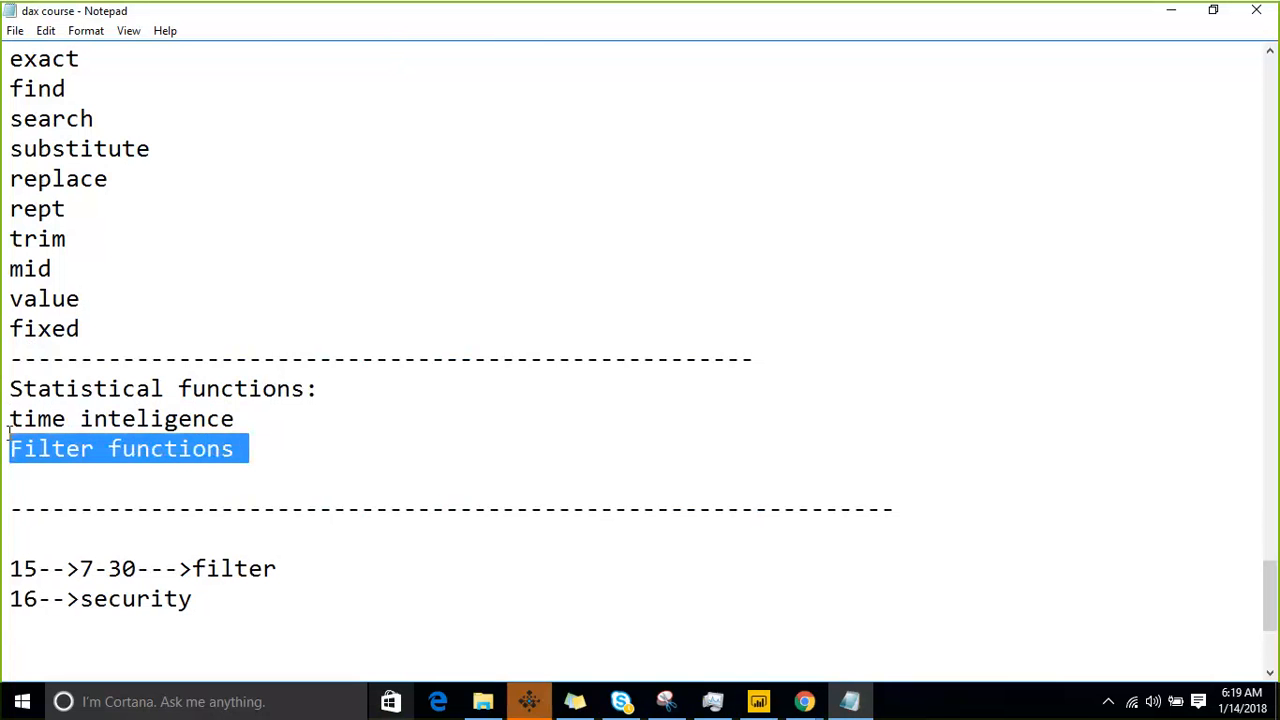
pyautogui.press('Delete')
pyautogui.press('Up')
pyautogui.press('Return')
pyautogui.press('Up')
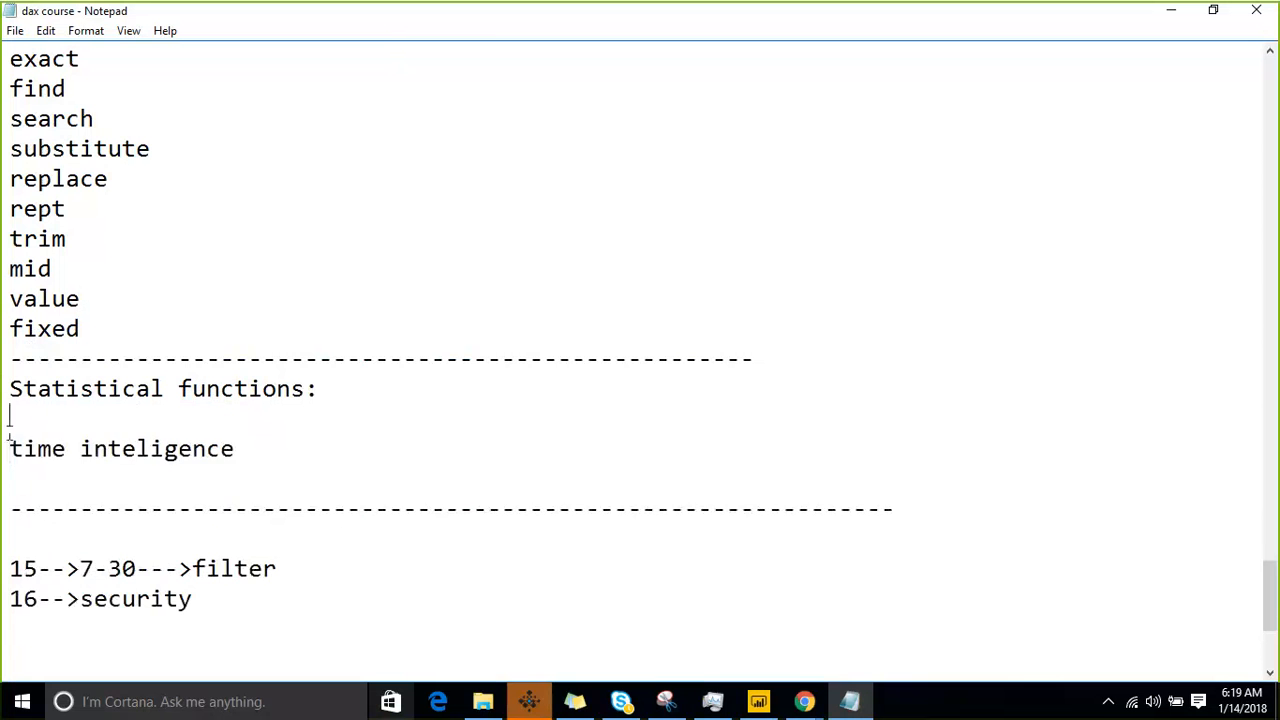
pyautogui.hotkey('ctrl', 'v')
# - Remove the blank line between "time inteligence" and the dashed separator below it
pyautogui.hotkey('shift', 'Up')
pyautogui.hotkey('shift', 'Up')
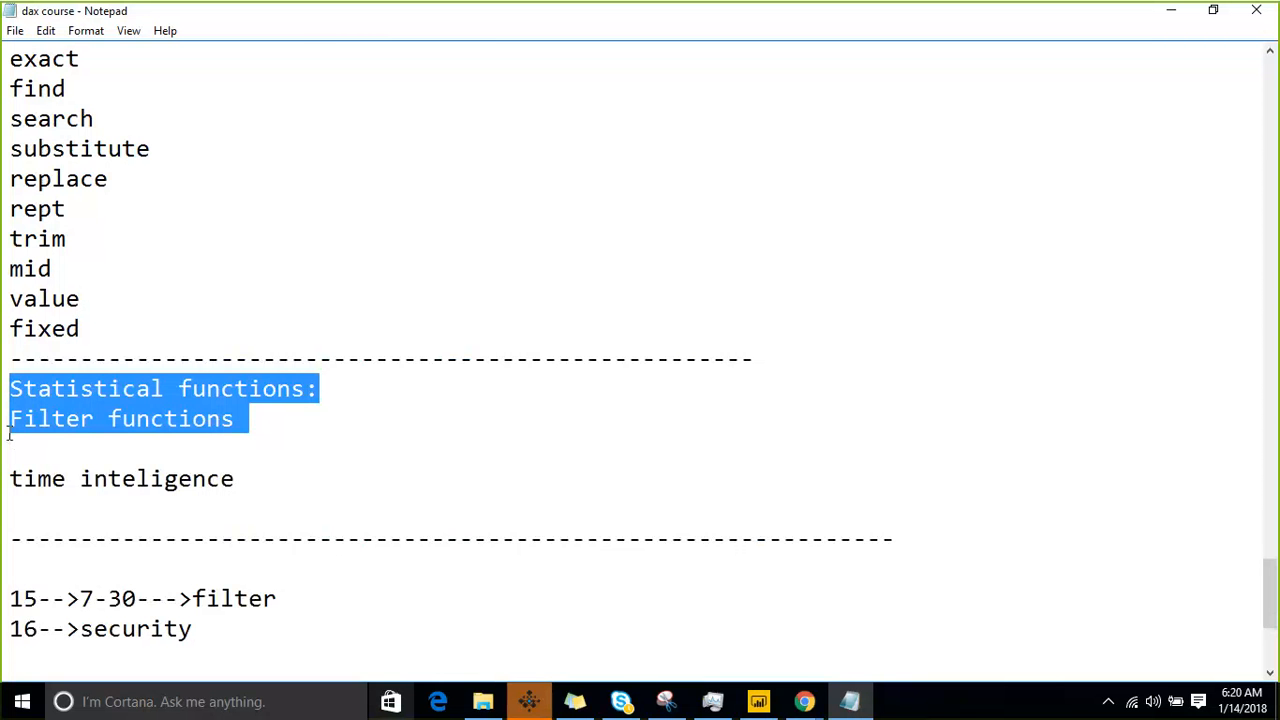
pyautogui.click(9, 430)
pyautogui.press('Down')
pyautogui.press('Down')
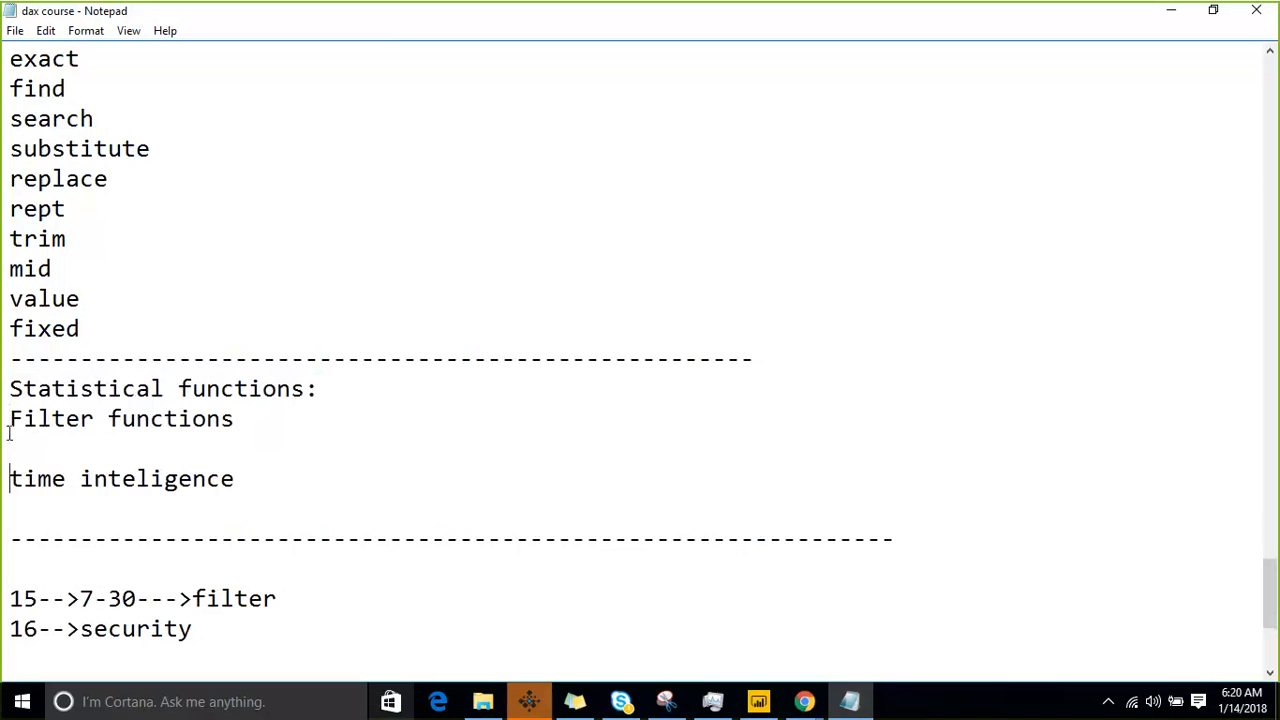
pyautogui.hotkey('shift', 'Down')
pyautogui.press('Down')
pyautogui.press('Up')
pyautogui.press('BackSpace')
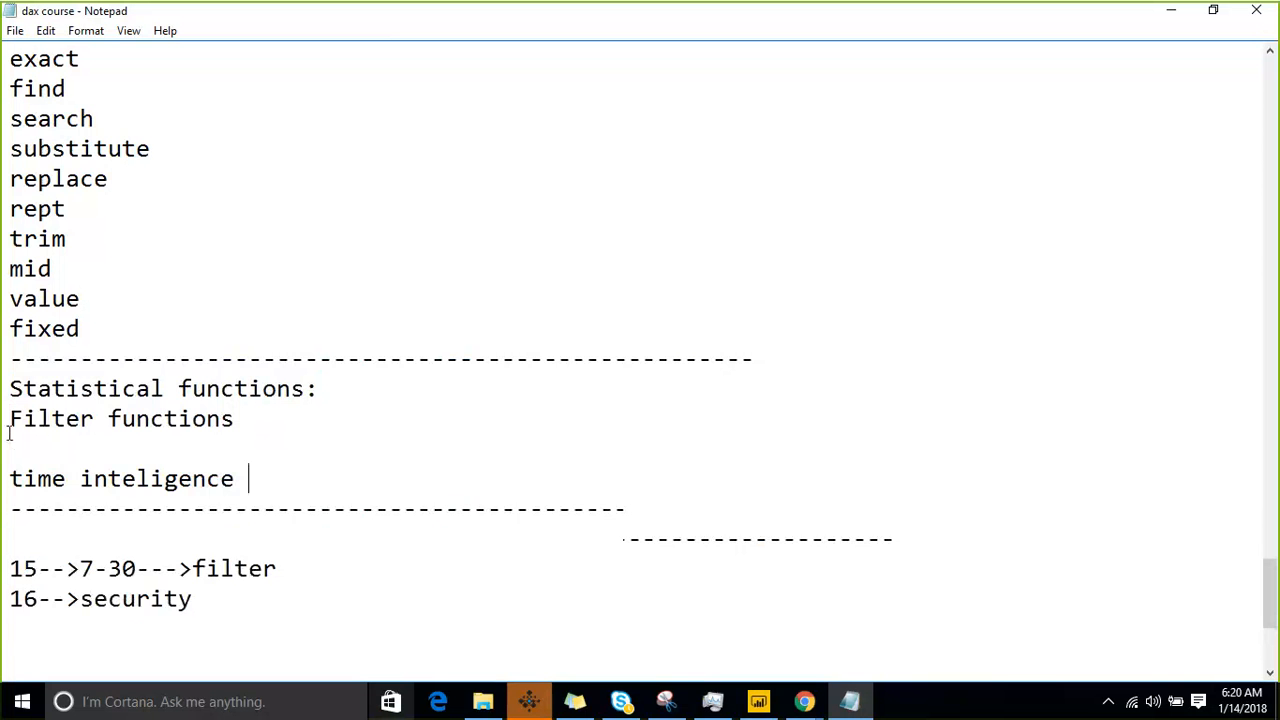
# - Add the line "parent & child" between "time inteligence" and the dashed separator
pyautogui.press('pageup')
pyautogui.press('Left')
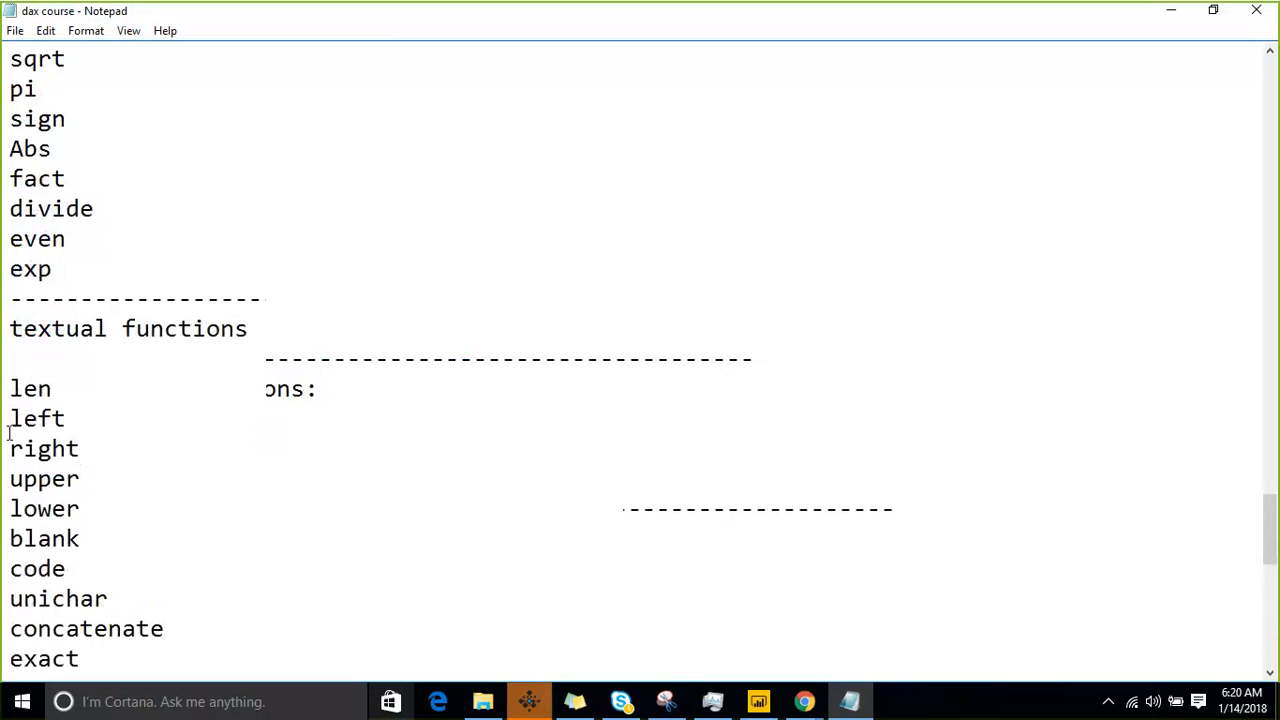
pyautogui.press('Down')
pyautogui.press('Down')
pyautogui.press('Down')
pyautogui.press('Down')
pyautogui.press('Down')
pyautogui.press('Down')
pyautogui.press('Down')
pyautogui.press('Down')
pyautogui.press('Down')
pyautogui.press('Down')
pyautogui.press('Down')
pyautogui.press('Down')
pyautogui.press('Down')
pyautogui.press('Down')
pyautogui.press('Down')
pyautogui.press('Down')
pyautogui.press('Down')
pyautogui.press('Down')
pyautogui.press('Down')
pyautogui.press('Down')
pyautogui.press('Down')
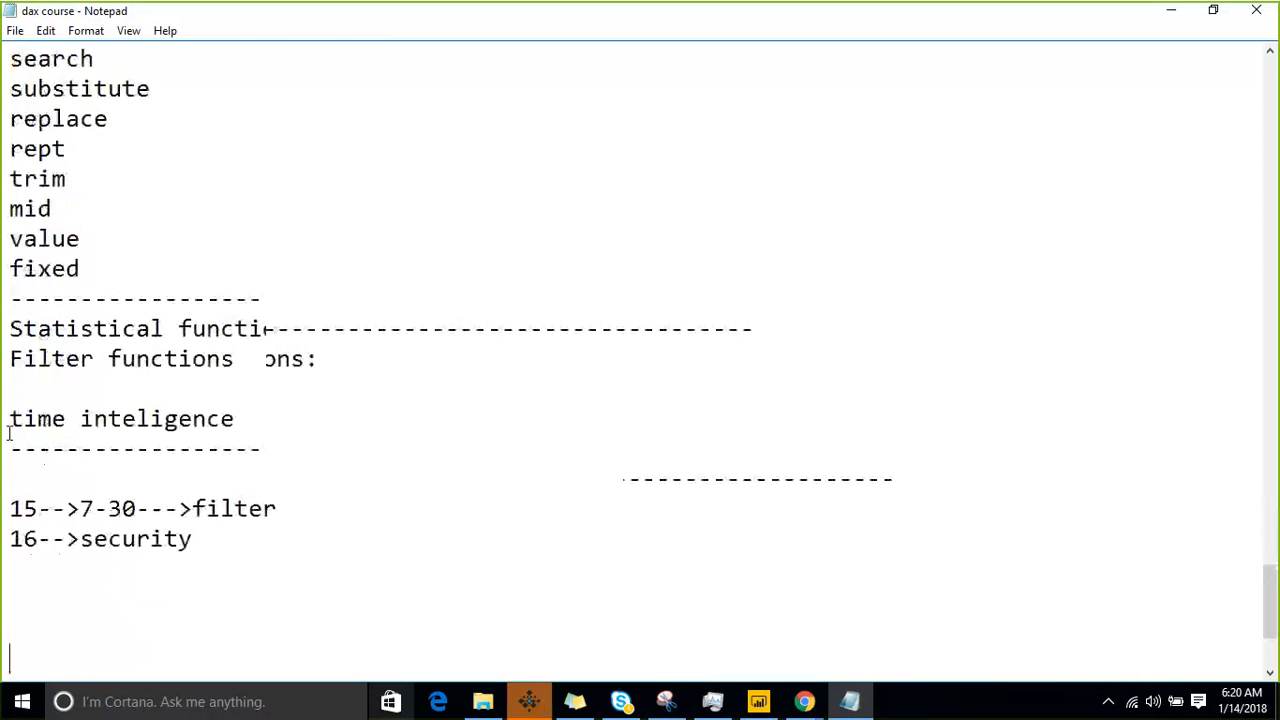
pyautogui.press('Up')
pyautogui.press('Up')
pyautogui.press('Up')
pyautogui.press('Up')
pyautogui.press('Up')
pyautogui.press('Up')
pyautogui.press('Up')
pyautogui.press('Up')
pyautogui.press('Up')
pyautogui.press('Up')
pyautogui.press('Up')
pyautogui.press('Up')
pyautogui.press('Up')
pyautogui.press('Up')
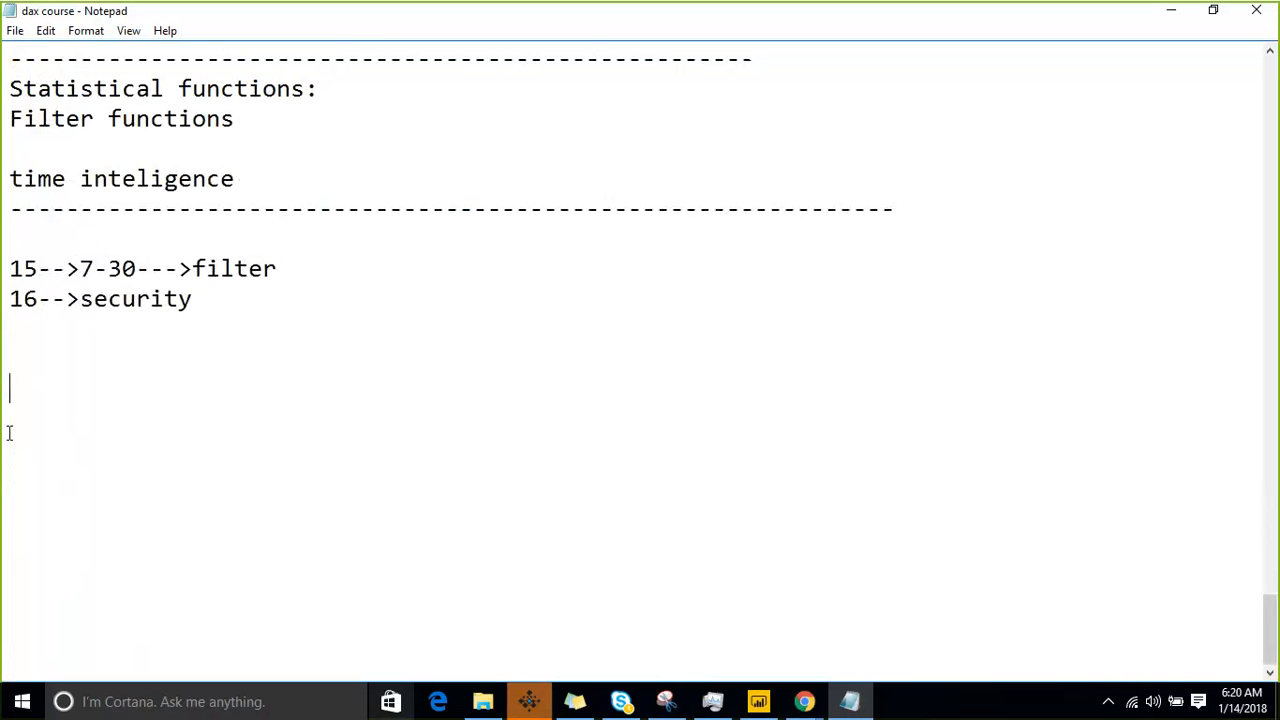
pyautogui.press('Return')
pyautogui.press('Up')
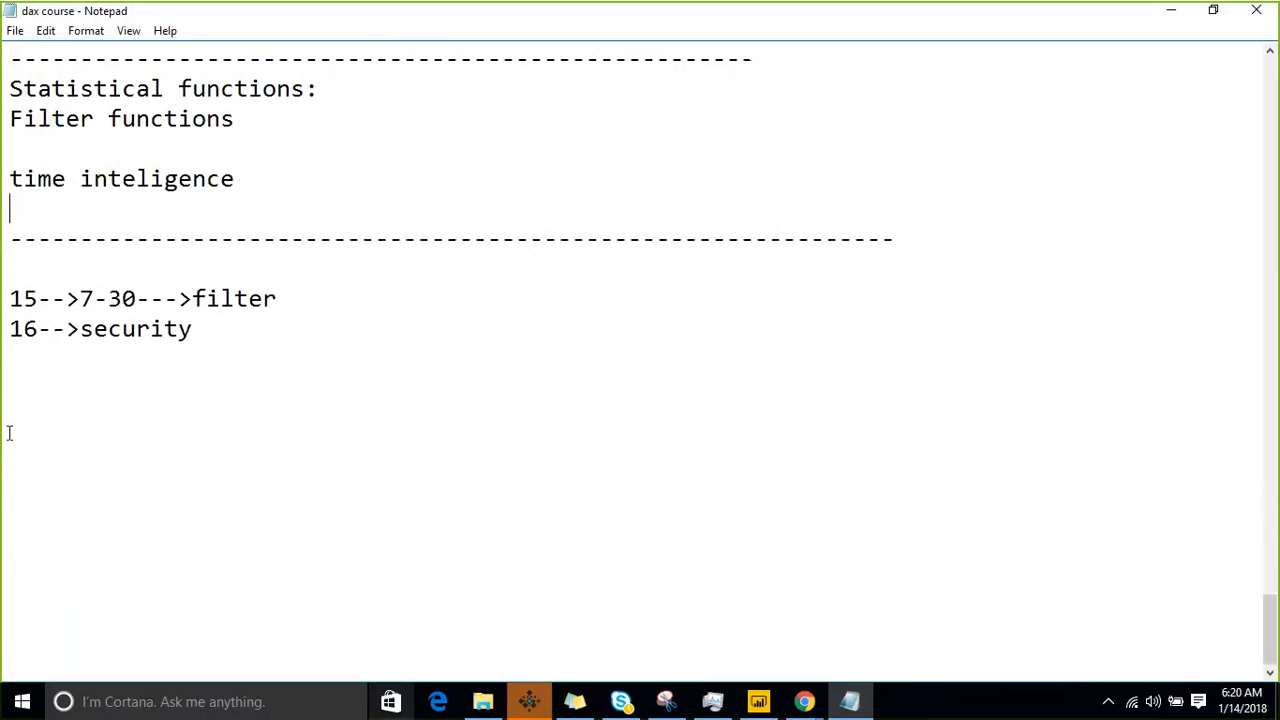
pyautogui.write('paremnt')
pyautogui.press('BackSpace')
pyautogui.press('BackSpace')
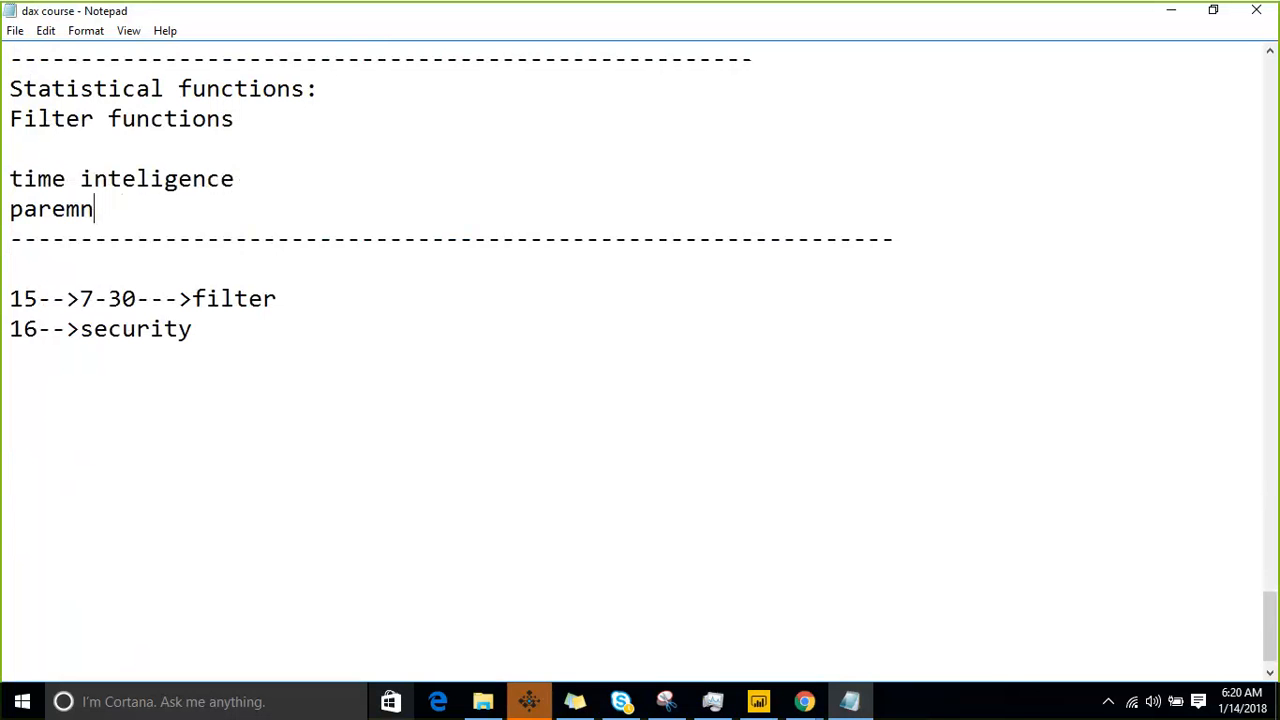
pyautogui.press('BackSpace')
pyautogui.press('BackSpace')
pyautogui.write('nt & child')
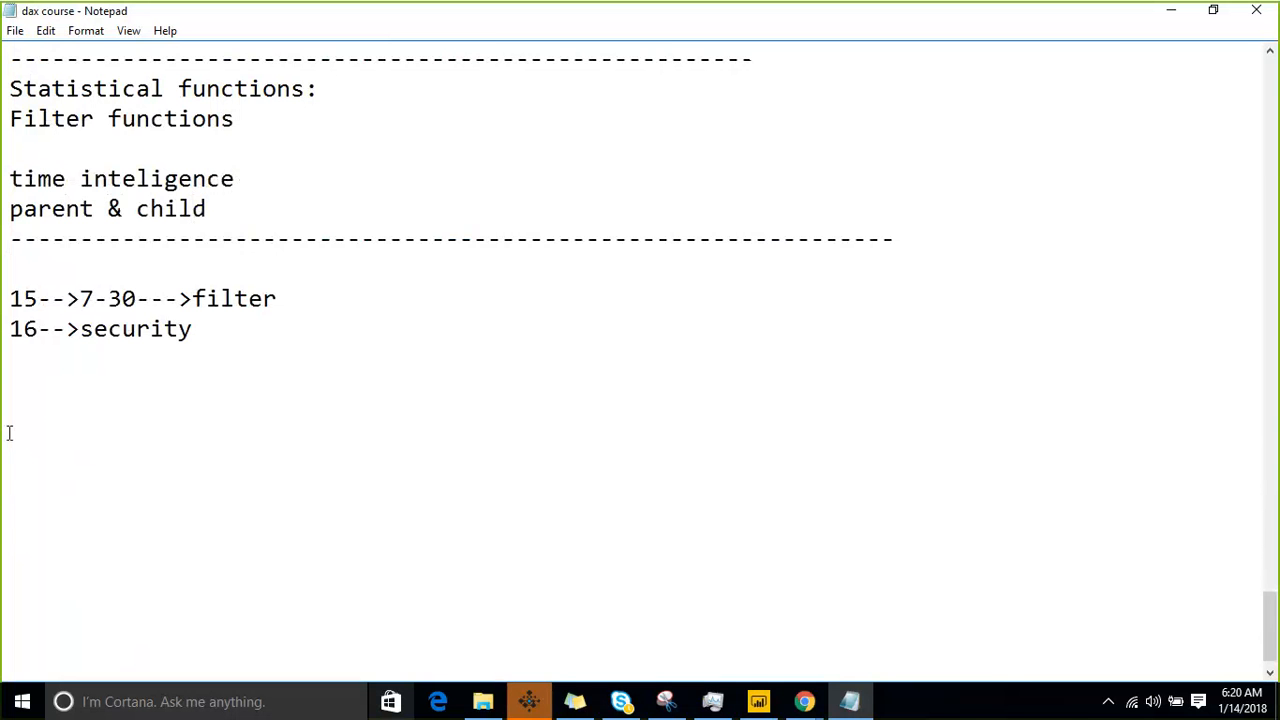
# - Insert several blank lines between the "Statistical functions:" heading and "Filter functions"
pyautogui.press('Up')
pyautogui.press('Up')
pyautogui.press('Up')
pyautogui.press('Up')
pyautogui.press('End')
pyautogui.press('Return')
pyautogui.press('Return')
pyautogui.press('Return')
pyautogui.press('Up')
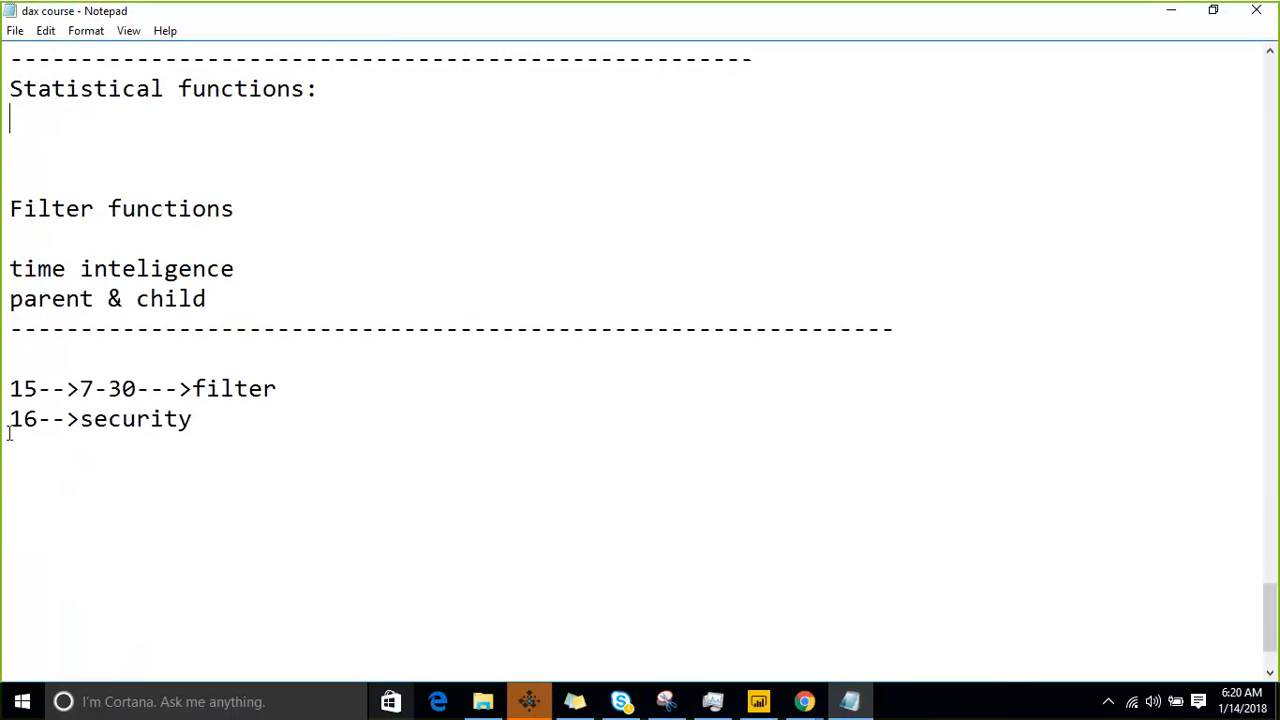
pyautogui.press('Return')
# - List "Average", "AverageA" and "AverageX" on separate lines under the "Statistical functions:" heading
pyautogui.write('Averag')
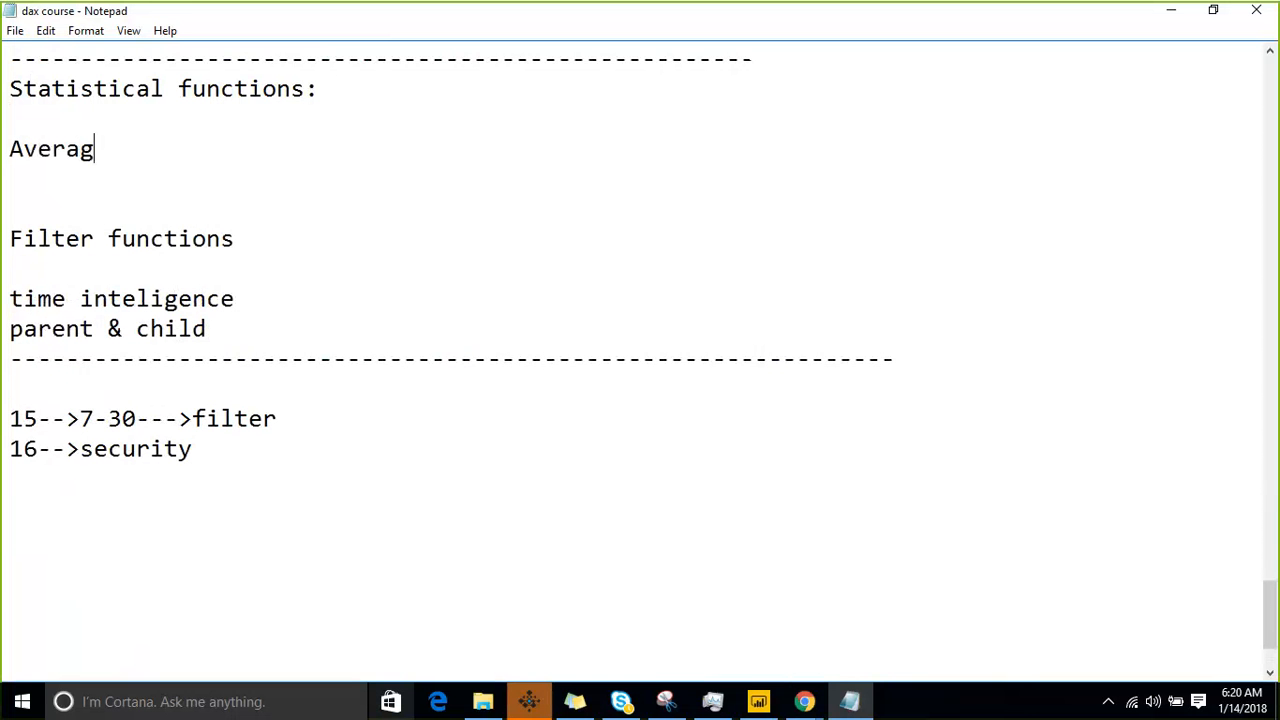
pyautogui.write('r')
pyautogui.press('BackSpace')
pyautogui.write('e')
pyautogui.press('Return')
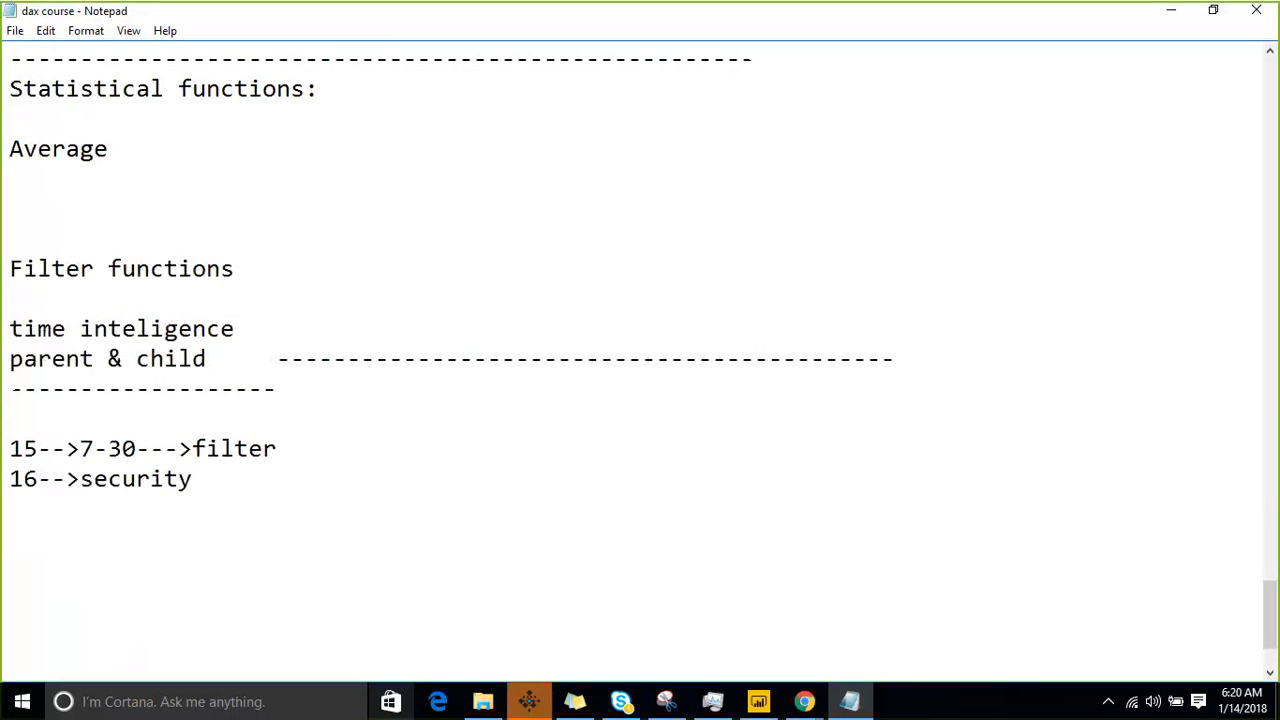
pyautogui.write('AverageA')
pyautogui.press('Return')
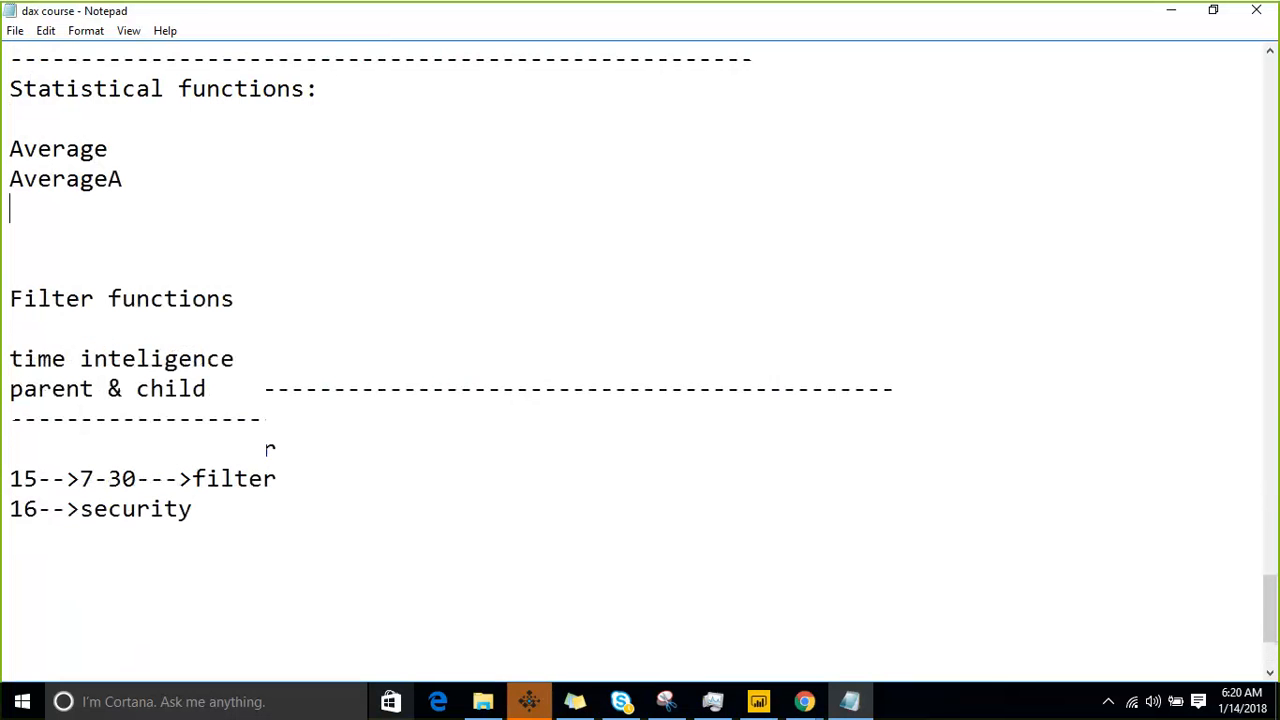
pyautogui.write('AverageX')
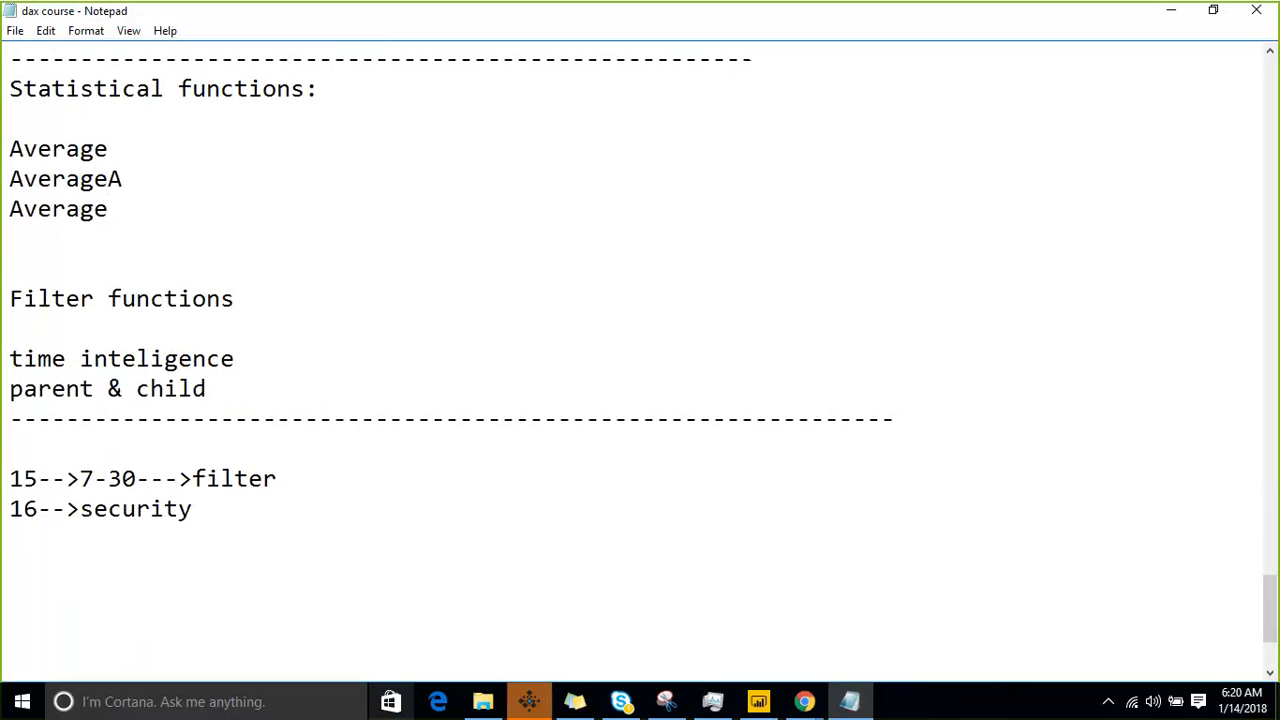
# - Copy the three-line Average block and paste it twice above "Filter functions", leaving two blank lines between blocks
pyautogui.hotkey('shift', 'Up')
pyautogui.hotkey('shift', 'Up')
pyautogui.hotkey('shift', 'Up')
pyautogui.hotkey('ctrl', 'c')
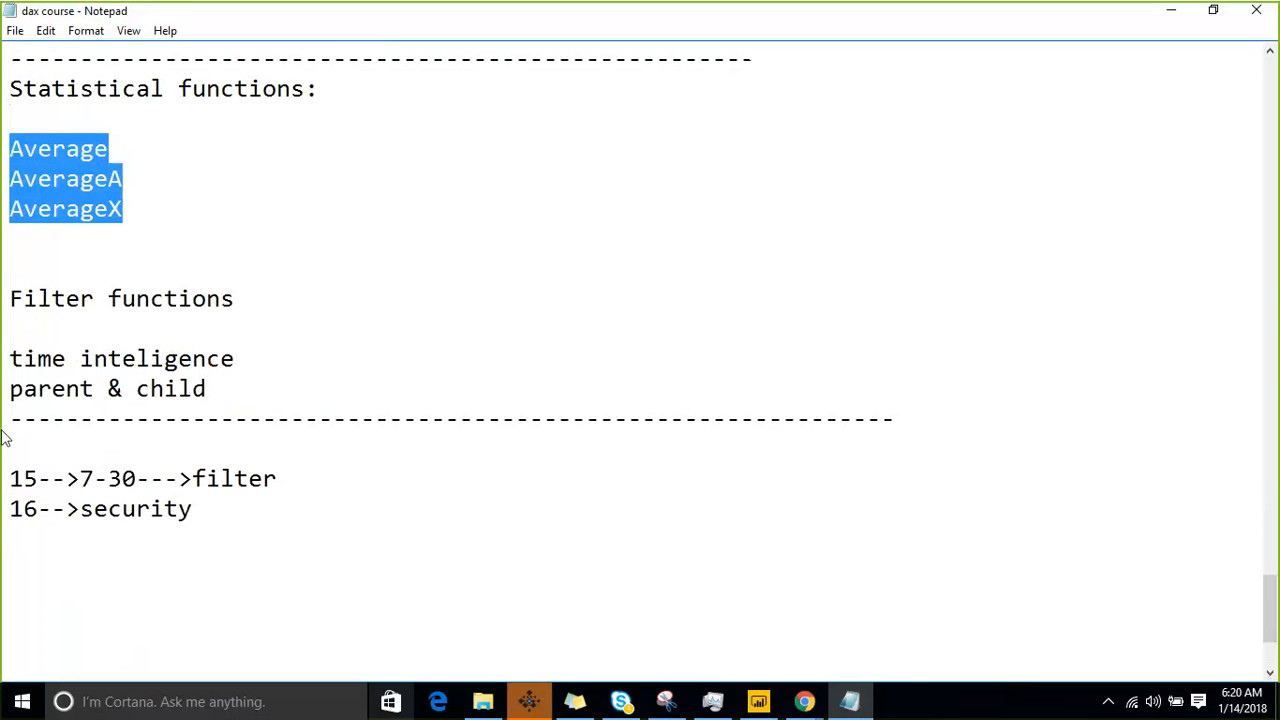
pyautogui.press('Down')
pyautogui.press('Down')
pyautogui.press('Down')
pyautogui.press('Down')
pyautogui.press('Return')
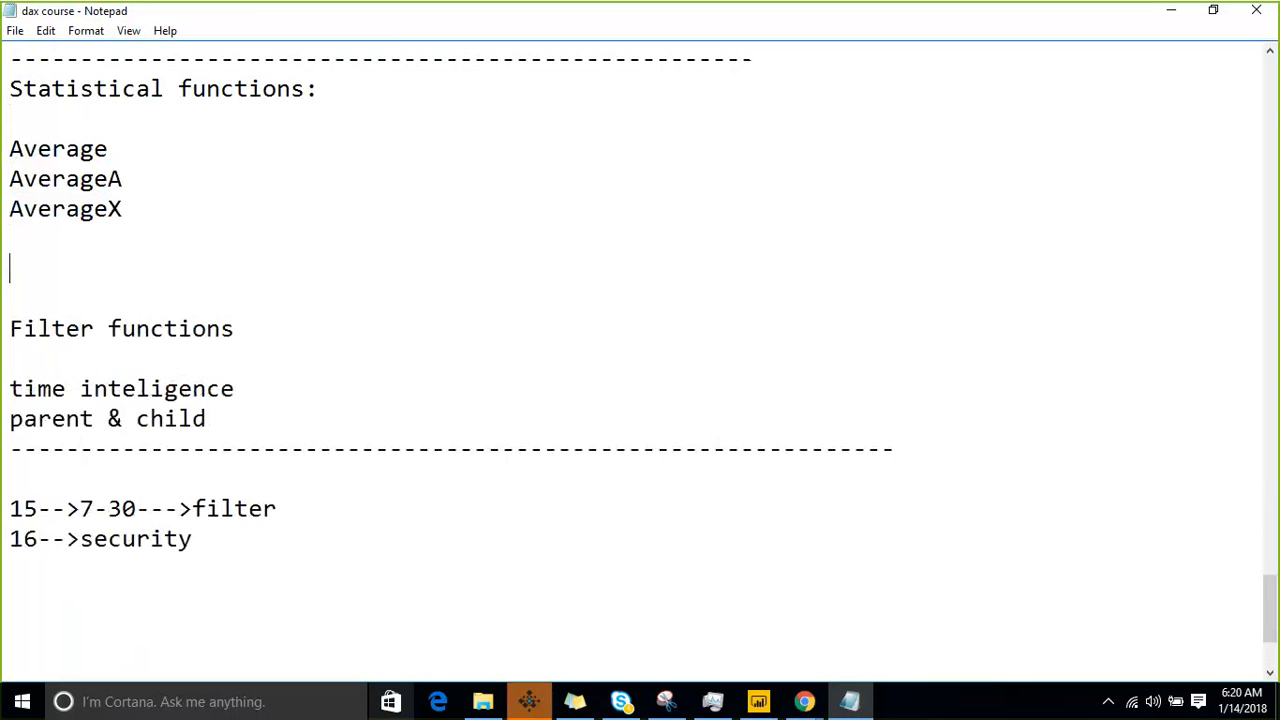
pyautogui.hotkey('ctrl', 'v')
pyautogui.press('Return')
# - Paste two more copies of the Average block below the existing ones, with two blank lines between blocks
pyautogui.press('Return')
pyautogui.hotkey('ctrl', 'v')
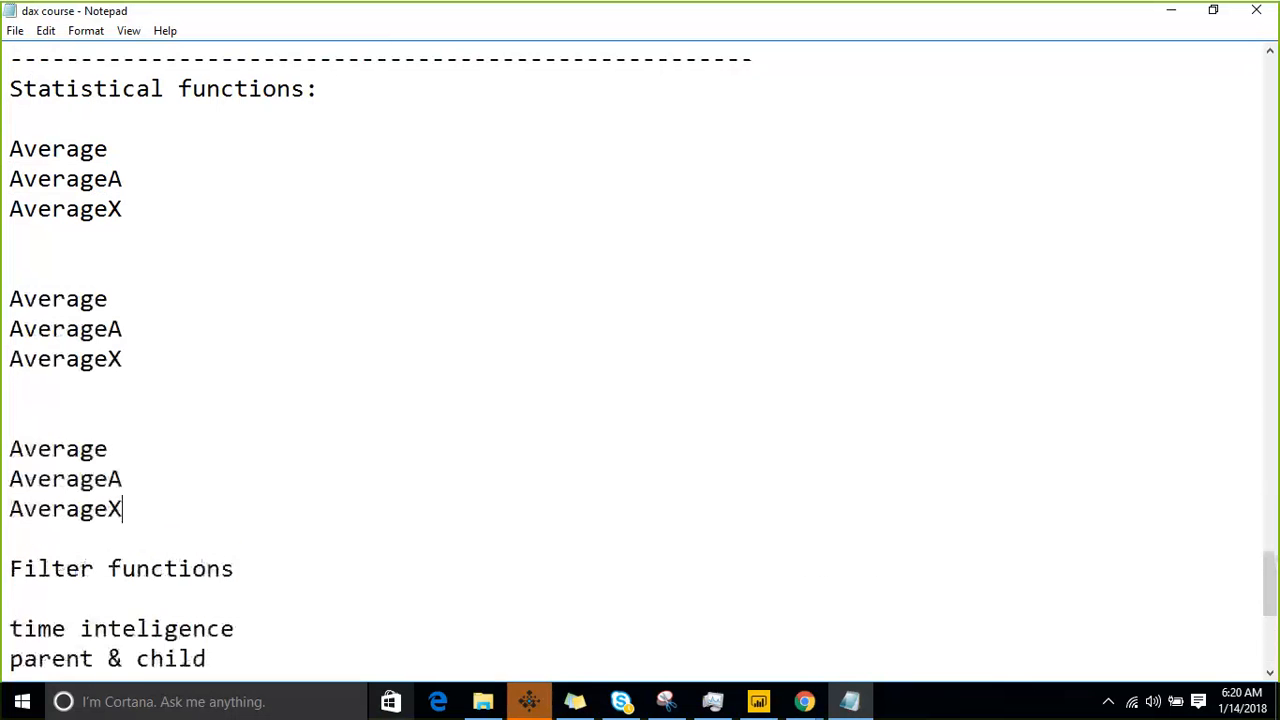
pyautogui.press('Return')
pyautogui.press('Return')
pyautogui.press('Return')
pyautogui.hotkey('ctrl', 'v')
pyautogui.press('Return')
pyautogui.press('Return')
pyautogui.press('Return')
pyautogui.hotkey('ctrl', 'v')
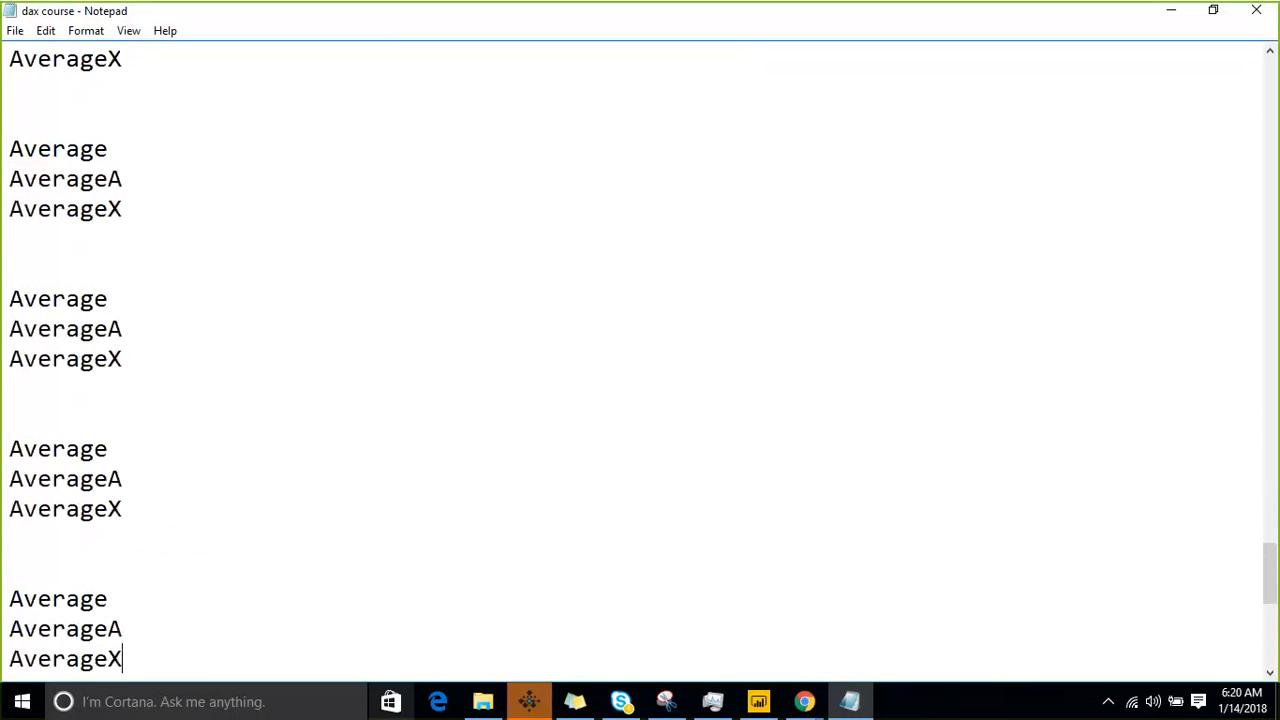
pyautogui.press('Return')
pyautogui.press('Return')
pyautogui.press('BackSpace')
pyautogui.press('BackSpace')
# - Replace "Average" with "MIN" on the first line of the second block under "Statistical functions:"
pyautogui.press('Up')
pyautogui.press('Up')
pyautogui.press('Up')
pyautogui.press('Up')
pyautogui.press('Up')
pyautogui.press('Up')
pyautogui.press('Up')
pyautogui.press('Up')
pyautogui.press('Up')
pyautogui.press('Up')
pyautogui.press('Up')
pyautogui.press('Up')
pyautogui.press('Down')
pyautogui.press('Down')
pyautogui.press('Down')
pyautogui.press('Down')
pyautogui.press('Down')
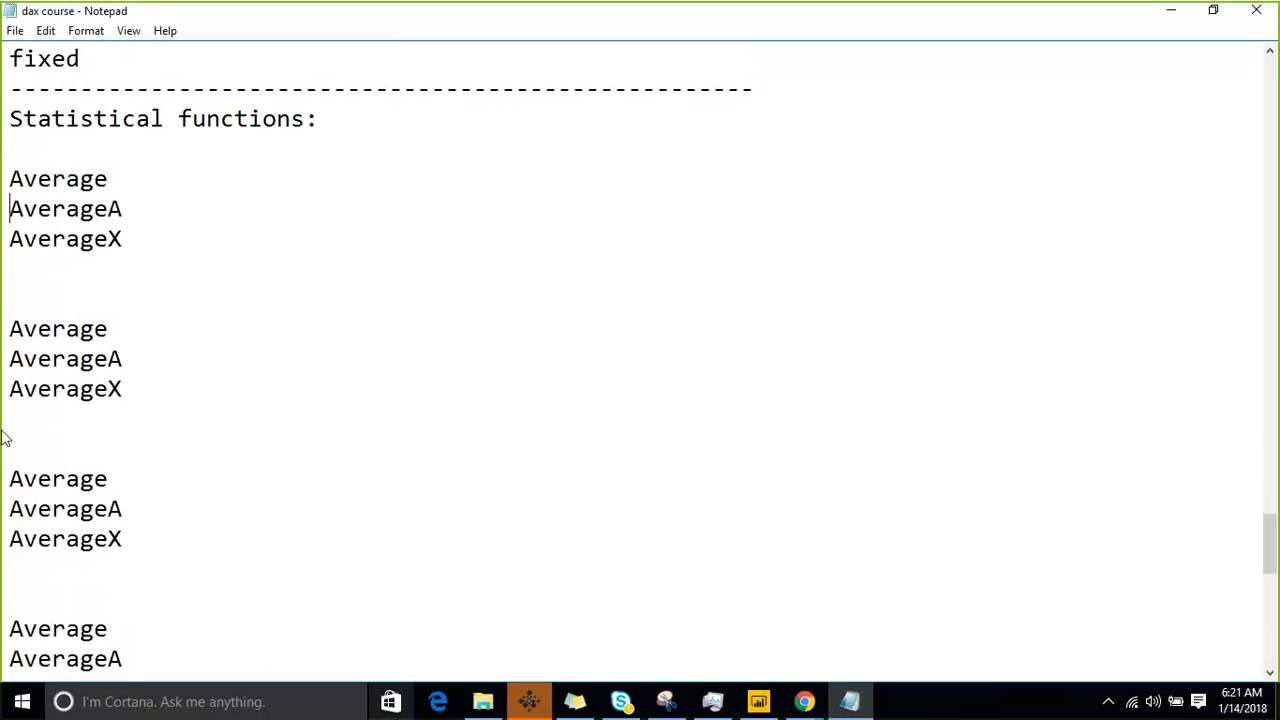
pyautogui.press('Down')
pyautogui.press('Down')
pyautogui.hotkey('shift', 'Right')
pyautogui.hotkey('shift', 'Right')
pyautogui.hotkey('shift', 'Right')
pyautogui.hotkey('shift', 'Right')
pyautogui.hotkey('shift', 'Right')
pyautogui.hotkey('shift', 'Right')
pyautogui.hotkey('shift', 'Right')
pyautogui.write('MIN')
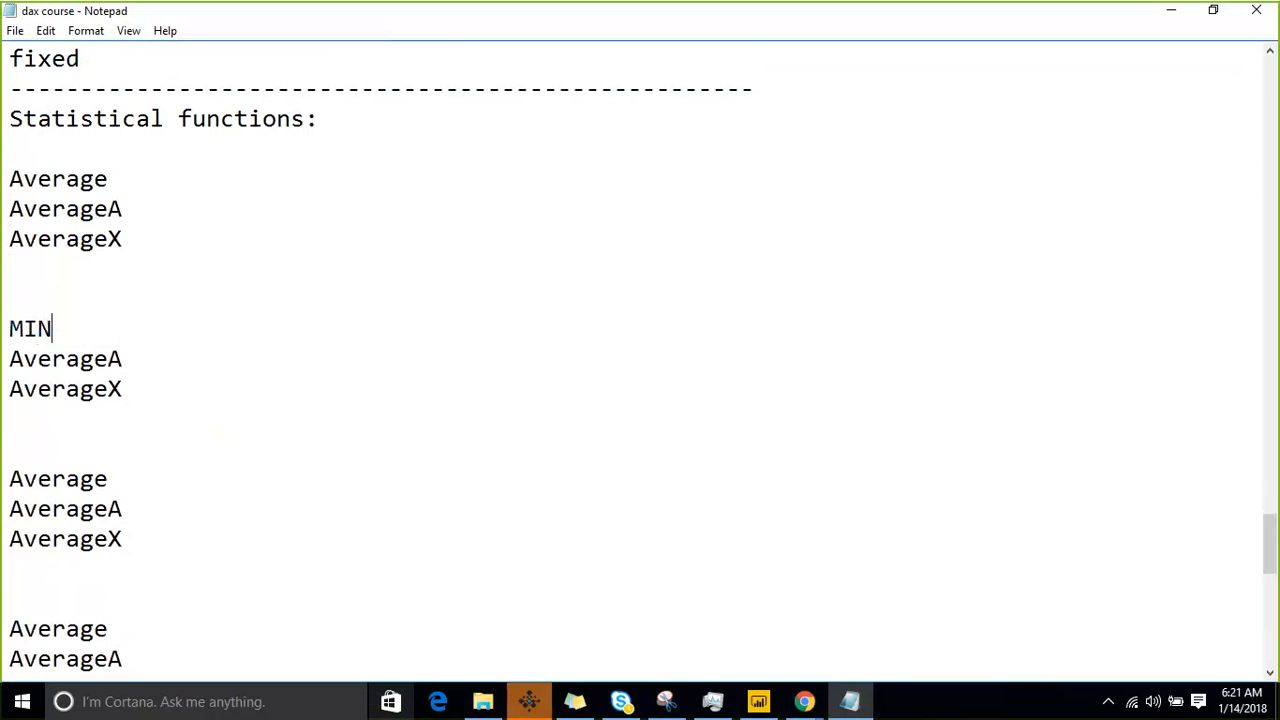
# - Change the remaining two lines of the second block to "MINA" and "MINX"
pyautogui.press('Down')
pyautogui.press('Home')
pyautogui.hotkey('shift', 'Right')
pyautogui.hotkey('shift', 'Right')
pyautogui.hotkey('shift', 'Right')
pyautogui.hotkey('shift', 'Right')
pyautogui.hotkey('shift', 'Right')
pyautogui.hotkey('shift', 'Right')
pyautogui.hotkey('shift', 'Right')
pyautogui.write('MINA')
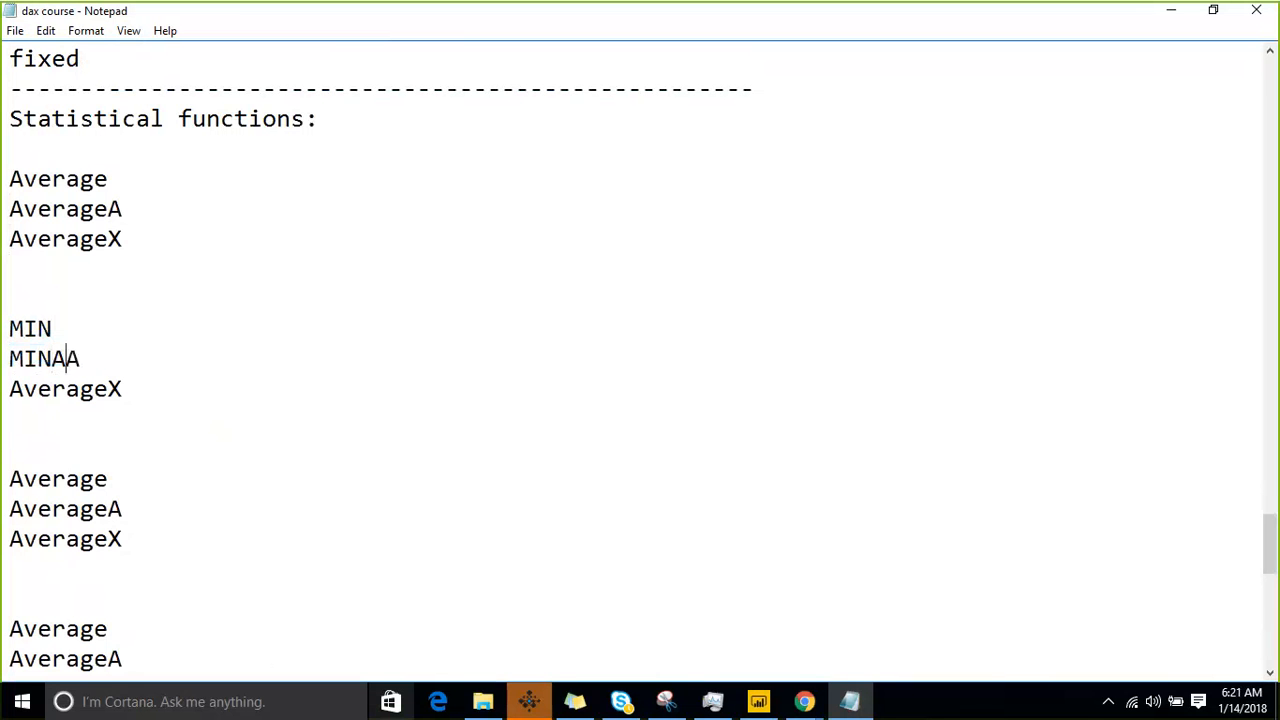
pyautogui.press('BackSpace')
pyautogui.press('Down')
pyautogui.press('Right')
pyautogui.hotkey('shift', 'Right')
pyautogui.hotkey('shift', 'Right')
pyautogui.hotkey('shift', 'Right')
pyautogui.hotkey('shift', 'Right')
pyautogui.hotkey('shift', 'Right')
pyautogui.hotkey('shift', 'Right')
pyautogui.hotkey('shift', 'Right')
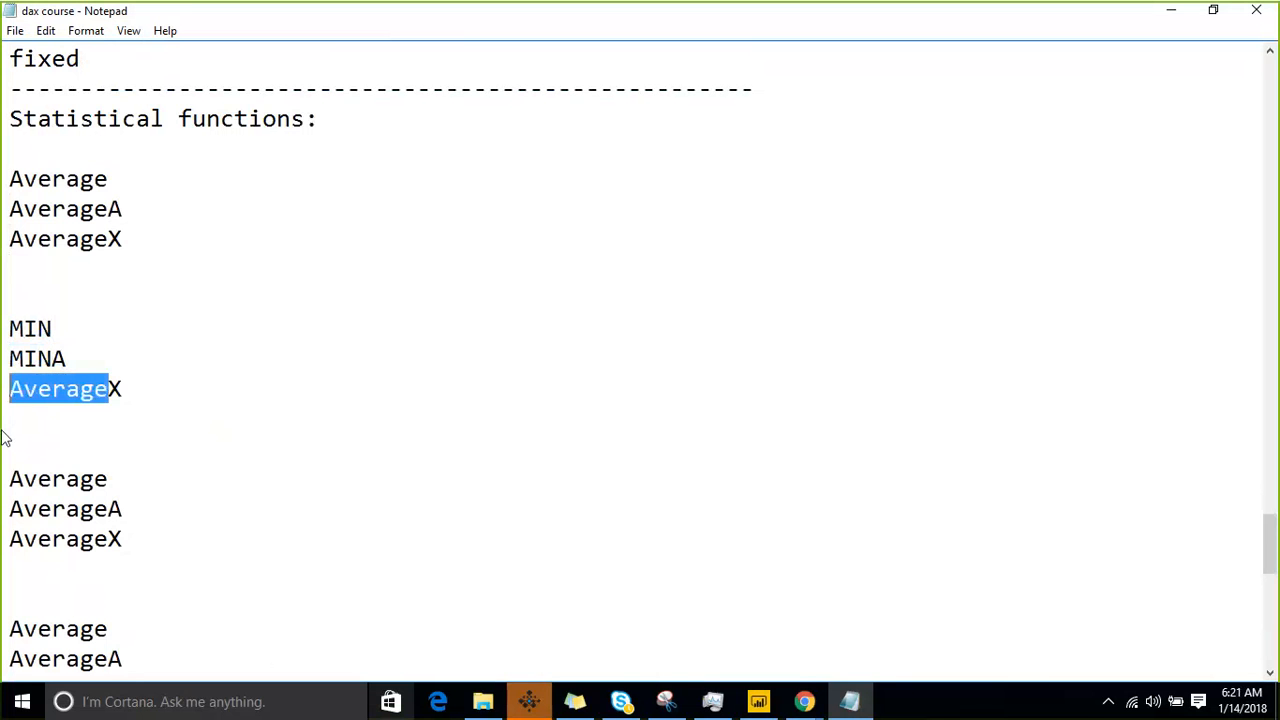
pyautogui.write('MINX')
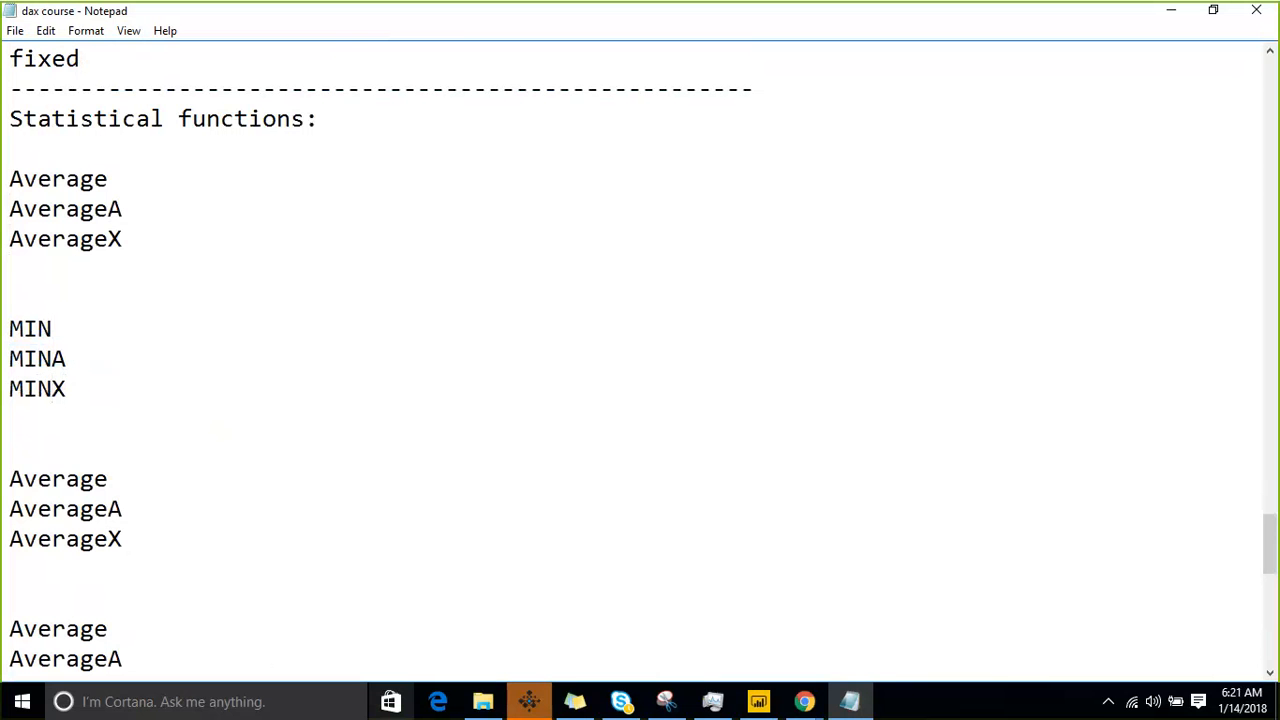
# - Replace "Average" with "MAX" on the first line of the third block
pyautogui.press('Down')
pyautogui.press('Down')
pyautogui.press('Down')
pyautogui.press('Down')
pyautogui.press('Up')
pyautogui.hotkey('shift', 'Right')
pyautogui.hotkey('shift', 'Right')
pyautogui.hotkey('shift', 'Right')
pyautogui.hotkey('shift', 'Right')
pyautogui.hotkey('shift', 'Right')
pyautogui.hotkey('shift', 'Right')
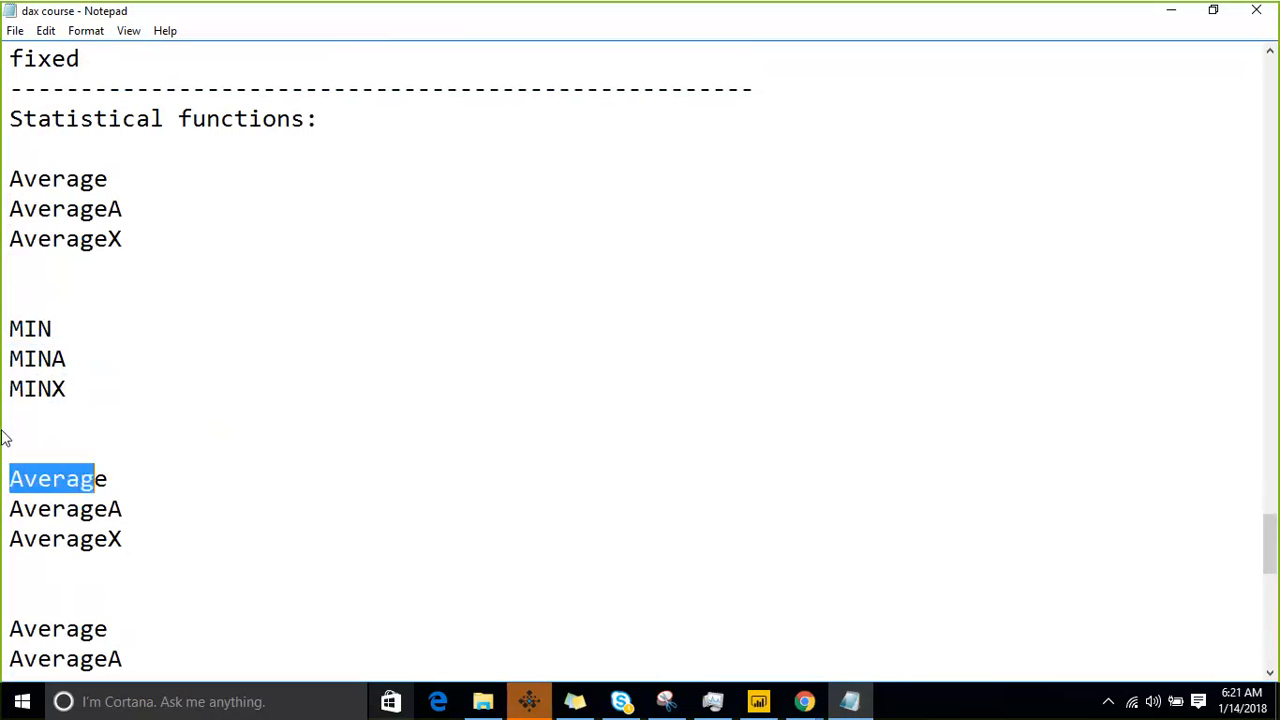
pyautogui.hotkey('shift', 'Right')
pyautogui.write('MAX')
# - Change the remaining two lines of the third block to "MAXA" and "MAXX"
pyautogui.press('Down')
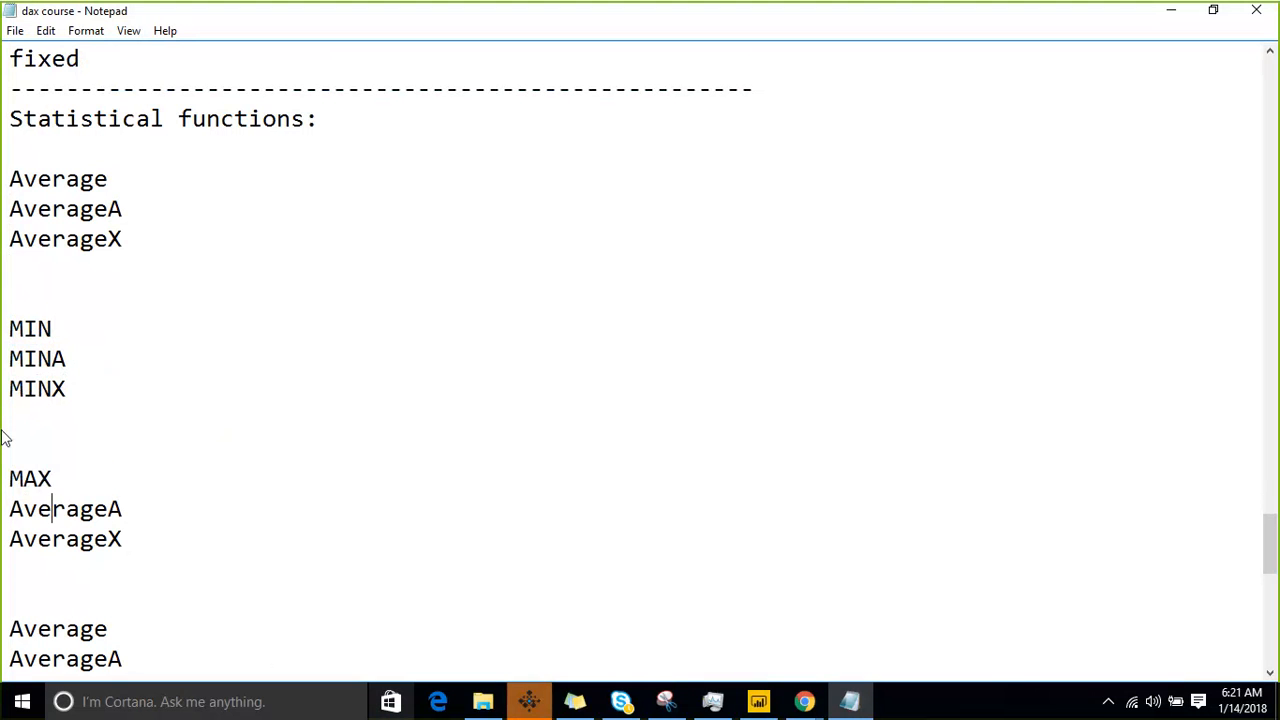
pyautogui.press('Right')
pyautogui.press('Right')
pyautogui.press('Right')
pyautogui.press('Right')
pyautogui.hotkey('shift', 'Home')
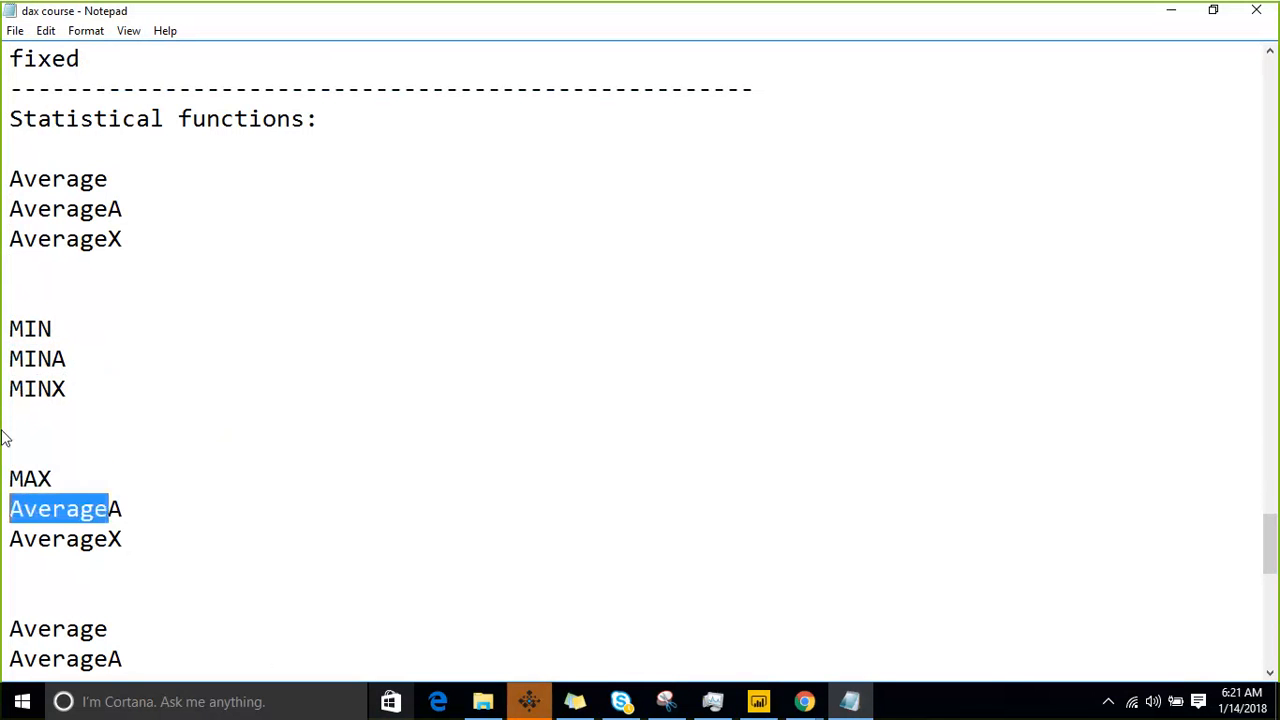
pyautogui.write('MAXA')
pyautogui.press('Right')
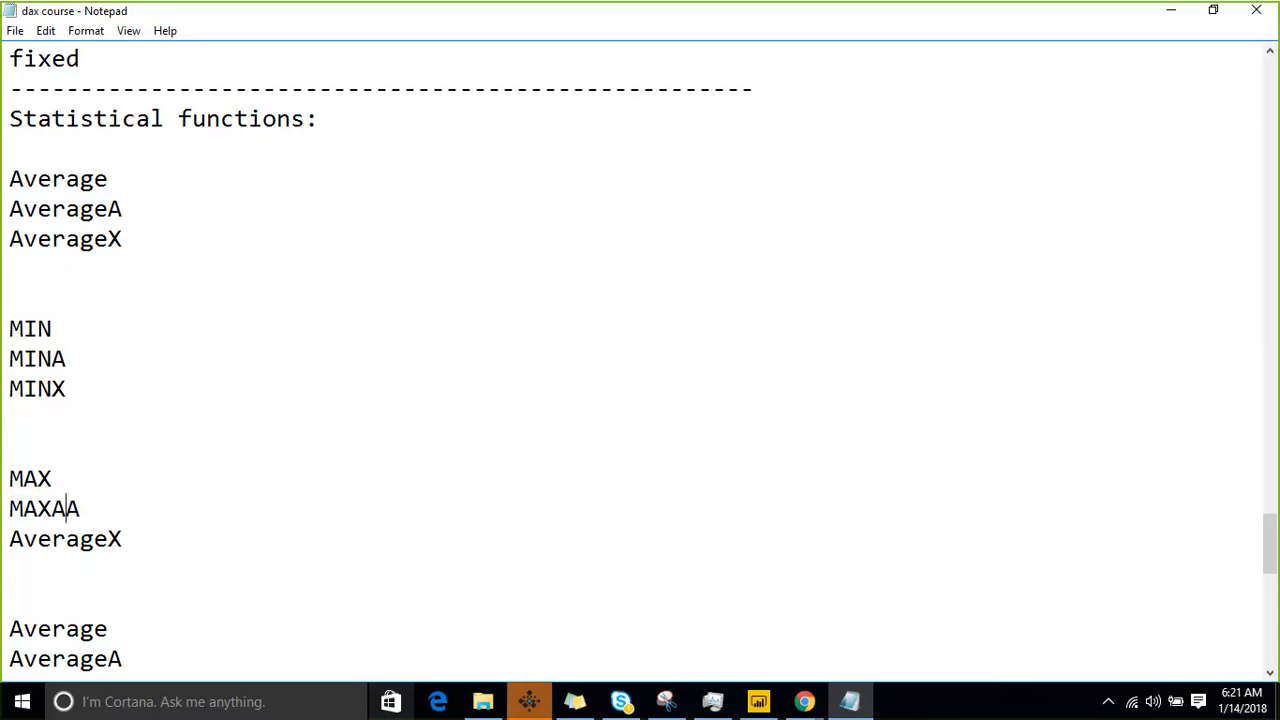
pyautogui.press('Left')
pyautogui.press('Left')
pyautogui.press('Left')
pyautogui.press('Down')
pyautogui.press('Right')
pyautogui.press('Right')
pyautogui.press('Right')
pyautogui.press('Right')
pyautogui.press('Right')
pyautogui.press('Right')
pyautogui.press('Right')
pyautogui.press('Left')
pyautogui.hotkey('shift', 'Home')
pyautogui.write('MAX')
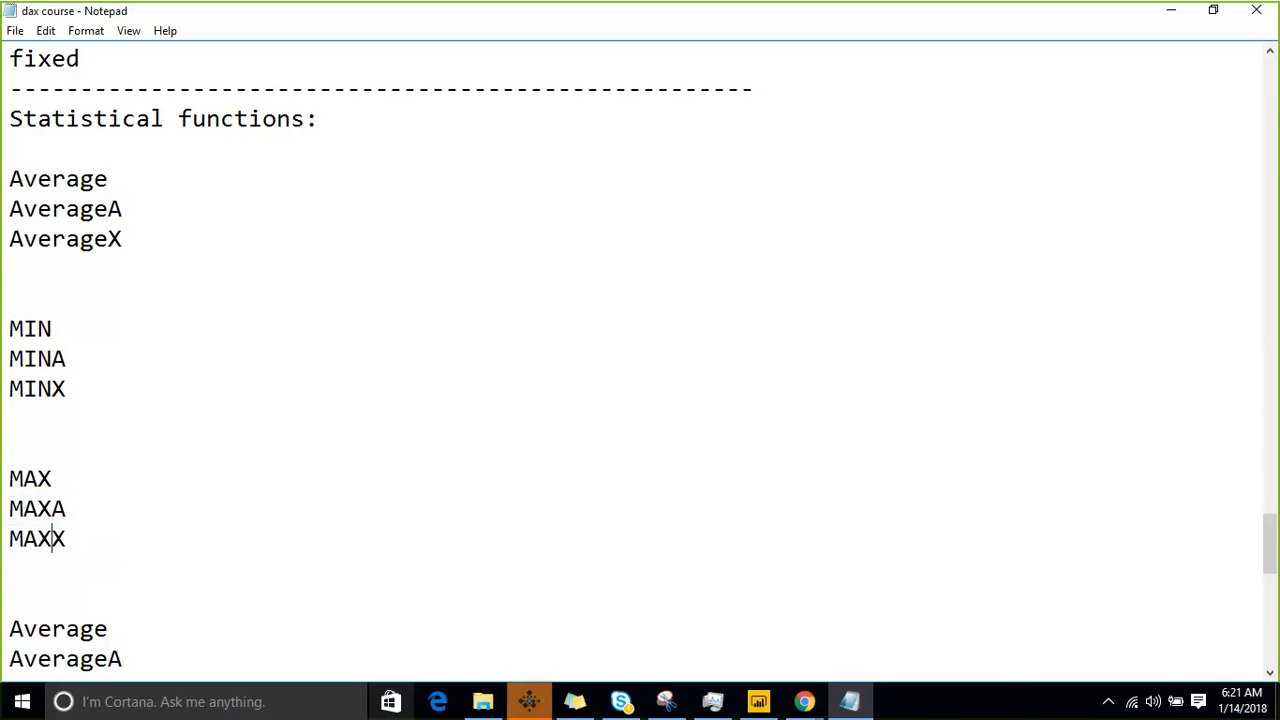
# - Replace "Average" with "SUM" on the first line of the fourth block, below the MAX entries
pyautogui.press('Down')
pyautogui.press('Down')
pyautogui.scroll(-1, 3, 437)
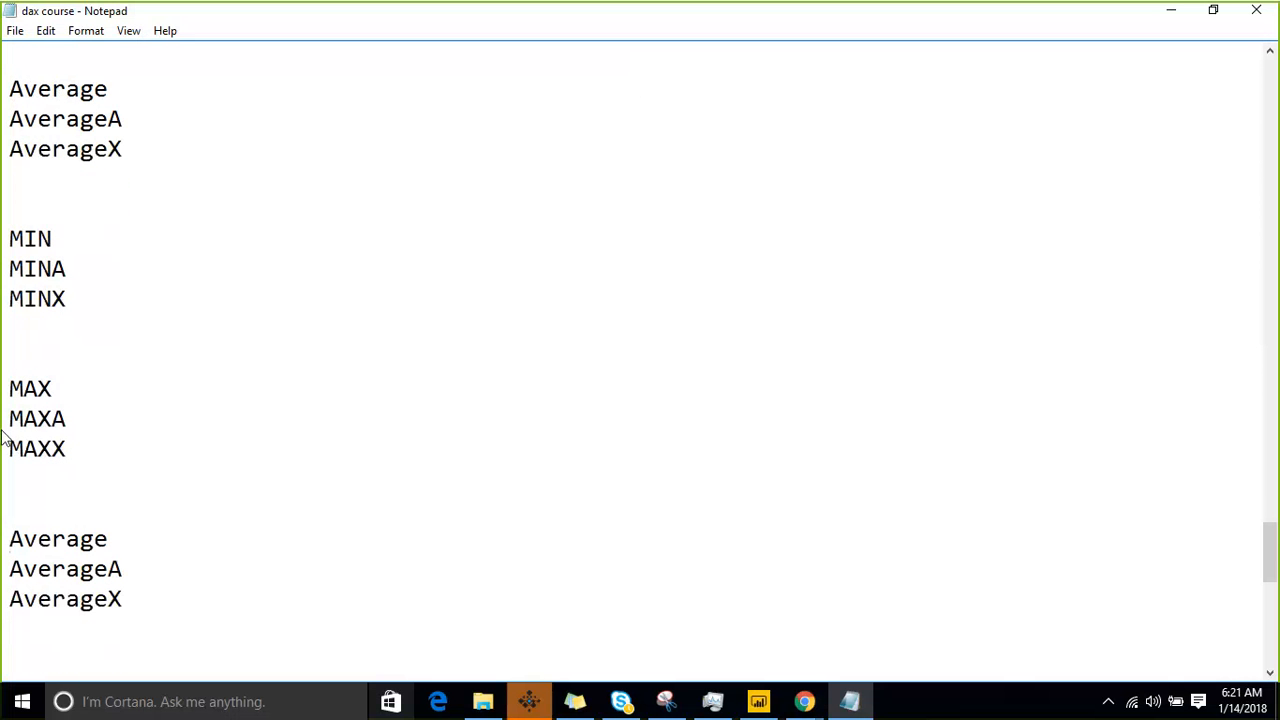
pyautogui.hotkey('shift', 'Right')
pyautogui.hotkey('shift', 'Right')
pyautogui.hotkey('shift', 'Right')
pyautogui.hotkey('shift', 'Right')
pyautogui.hotkey('shift', 'Right')
pyautogui.hotkey('shift', 'Right')
pyautogui.hotkey('shift', 'Right')
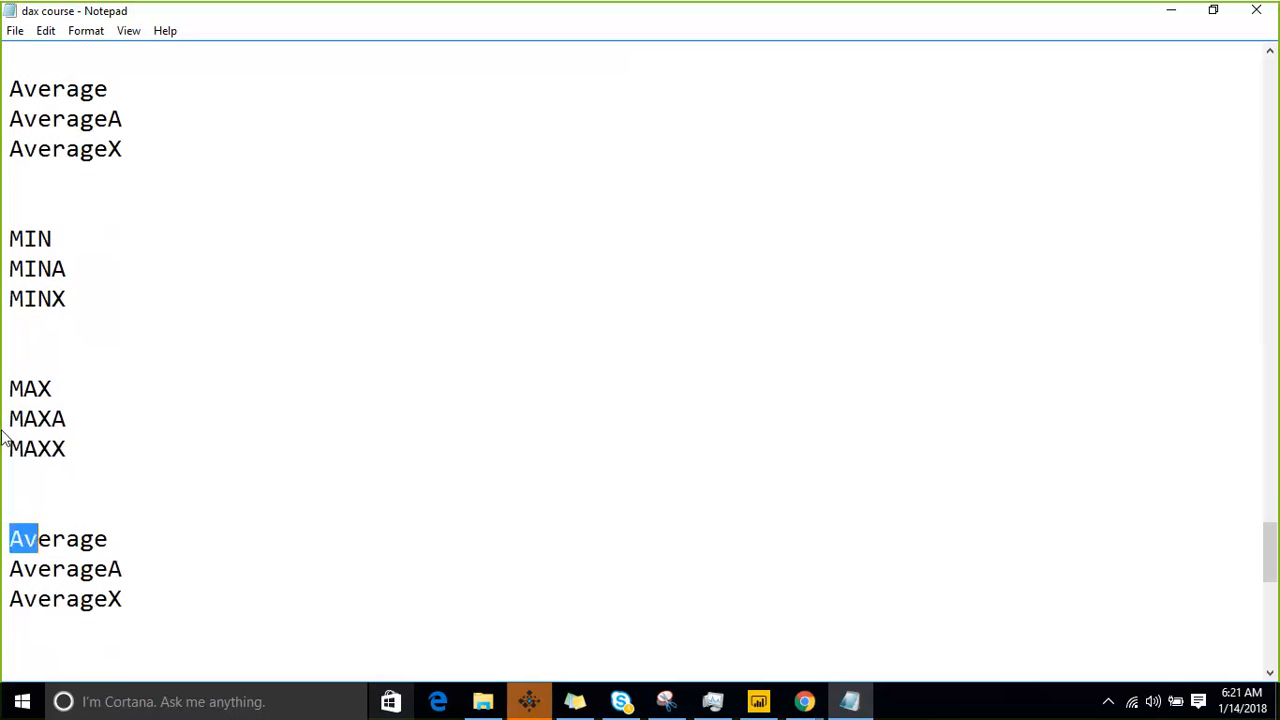
pyautogui.write('SUM')
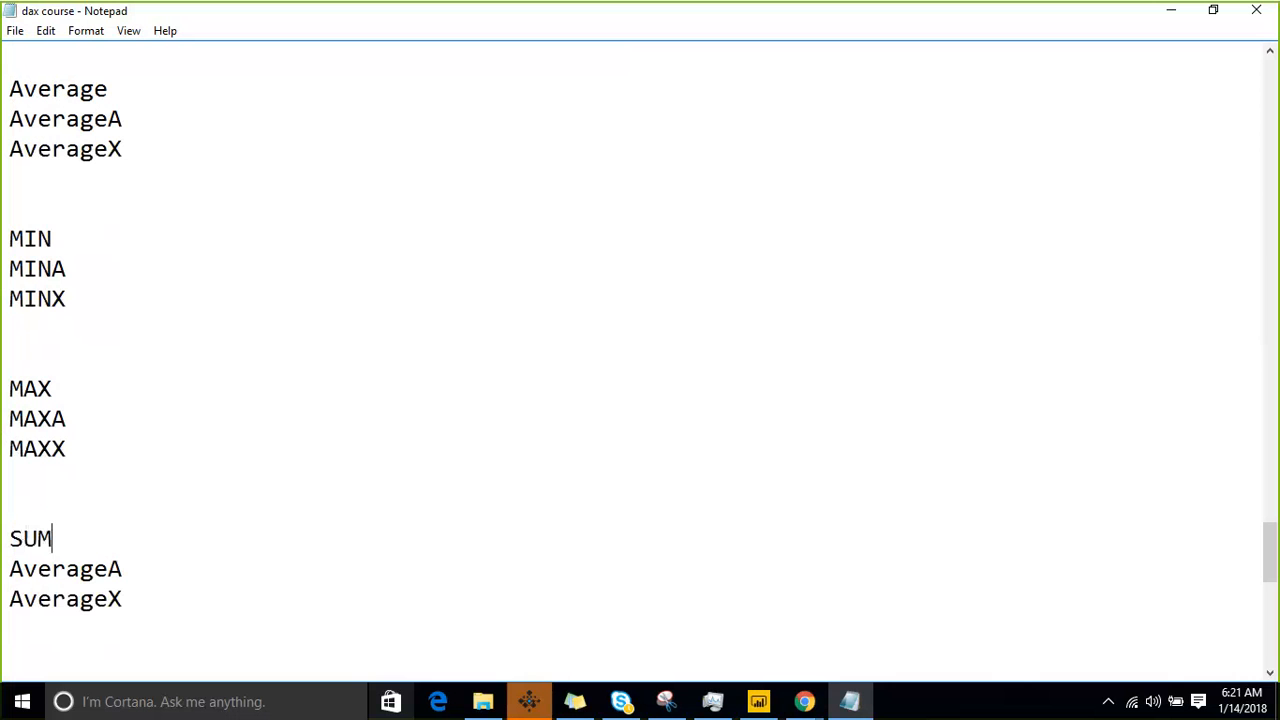
# - Replace "AverageA" directly below SUM with "SUMX"
pyautogui.press('Down')
pyautogui.press('Right')
pyautogui.press('Right')
pyautogui.press('Right')
pyautogui.press('Right')
pyautogui.hotkey('shift', 'End')
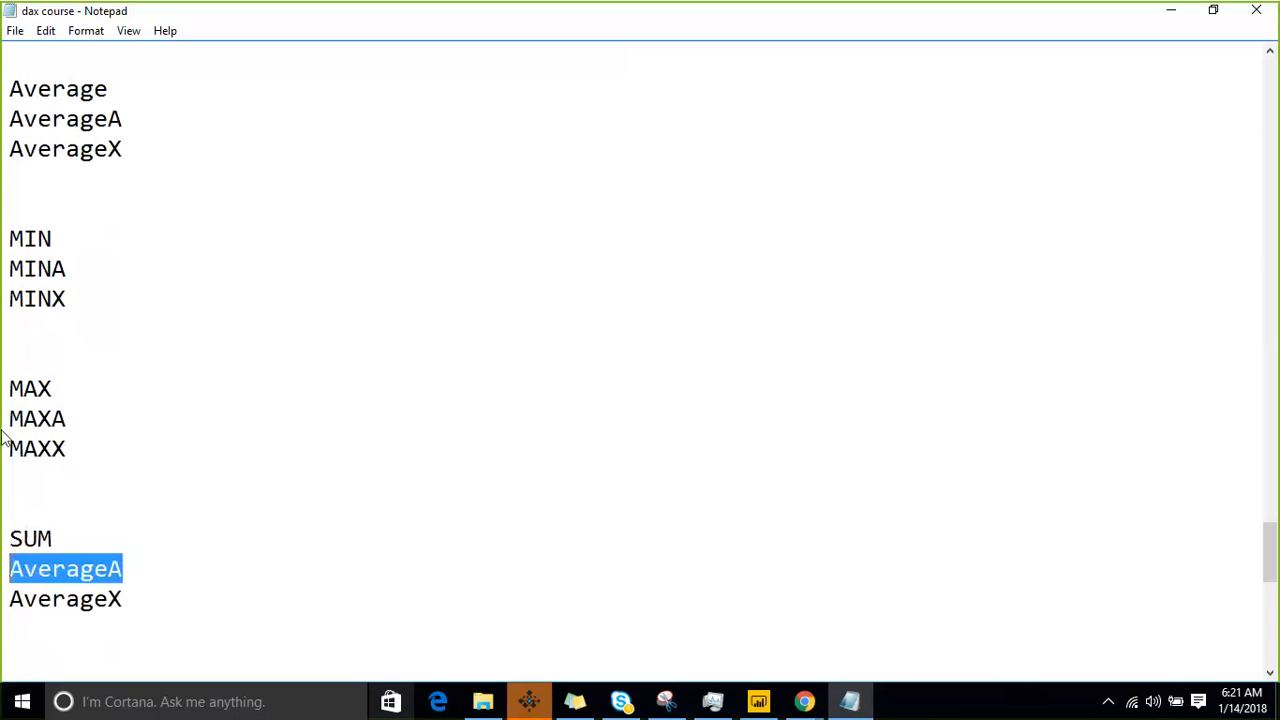
pyautogui.write('SUMX')
# - Delete the leftover "AverageX" line below SUMX
pyautogui.press('Down')
pyautogui.press('Down')
pyautogui.hotkey('shift', 'Up')
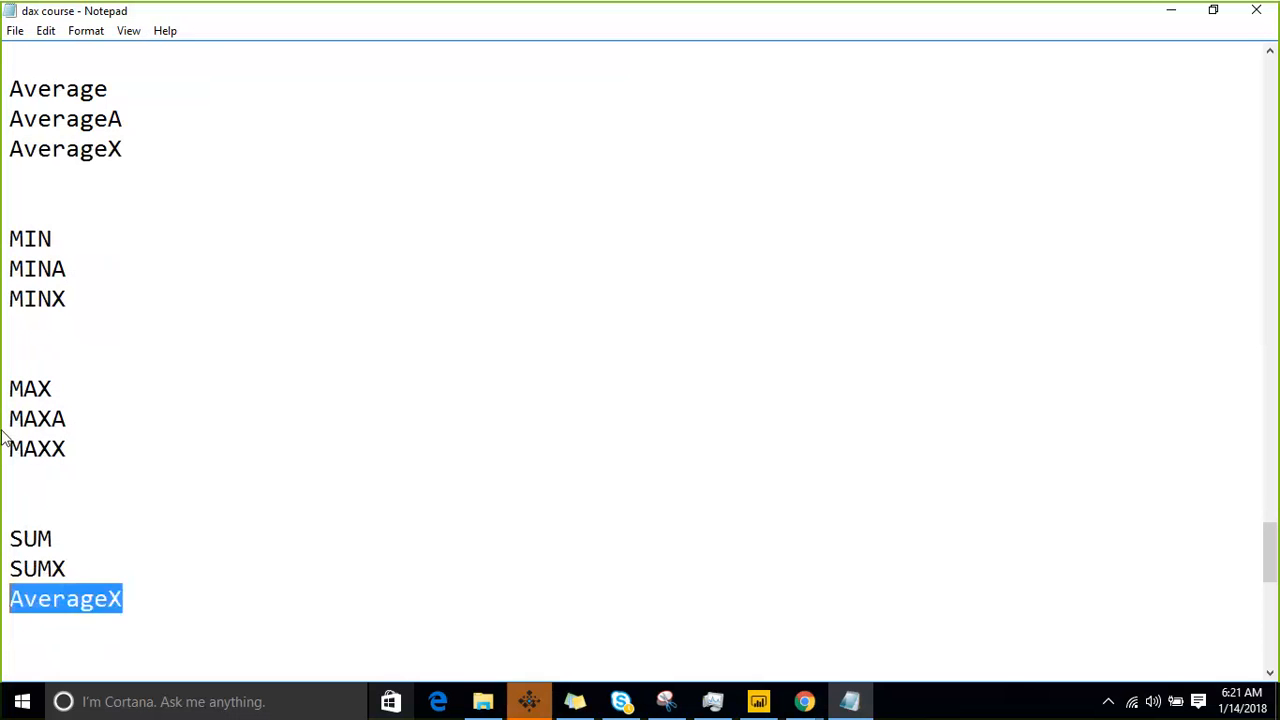
pyautogui.press('Delete')
# - Remove the blank lines separating the MIN, MAX and SUM groups so their entries follow one another
pyautogui.press('Up')
pyautogui.press('Up')
pyautogui.press('Up')
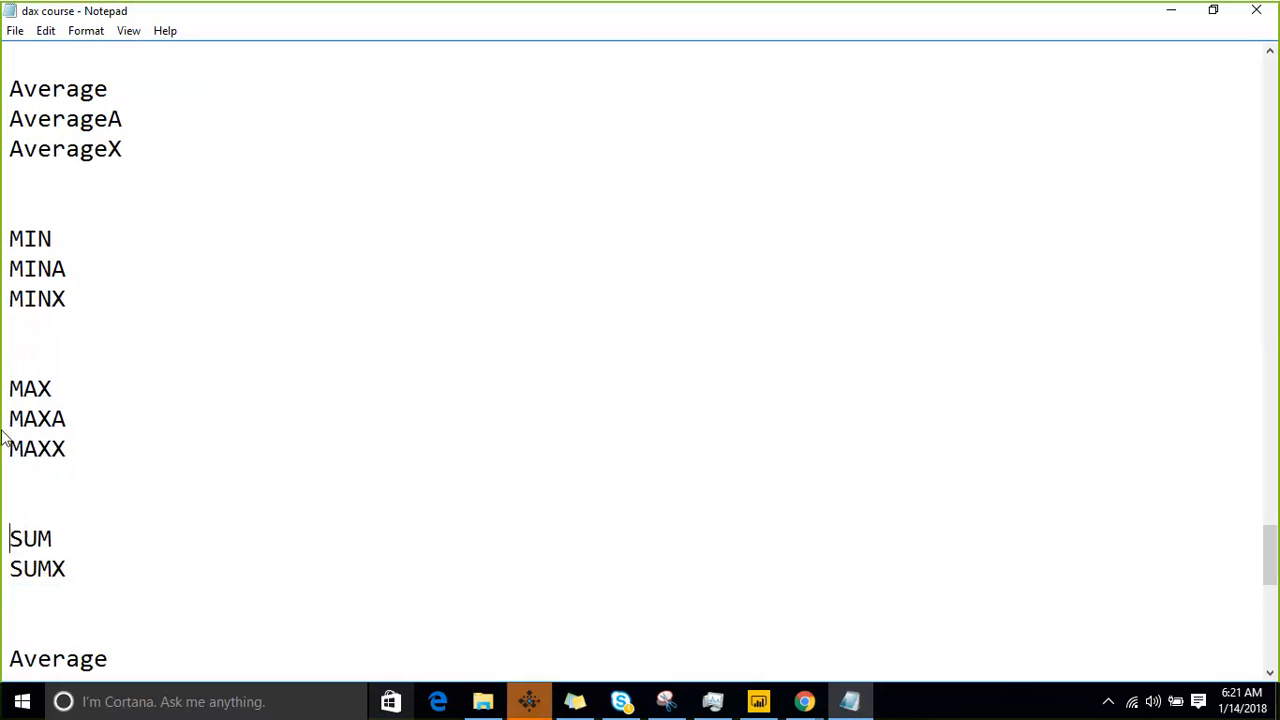
pyautogui.press('BackSpace')
pyautogui.press('Down')
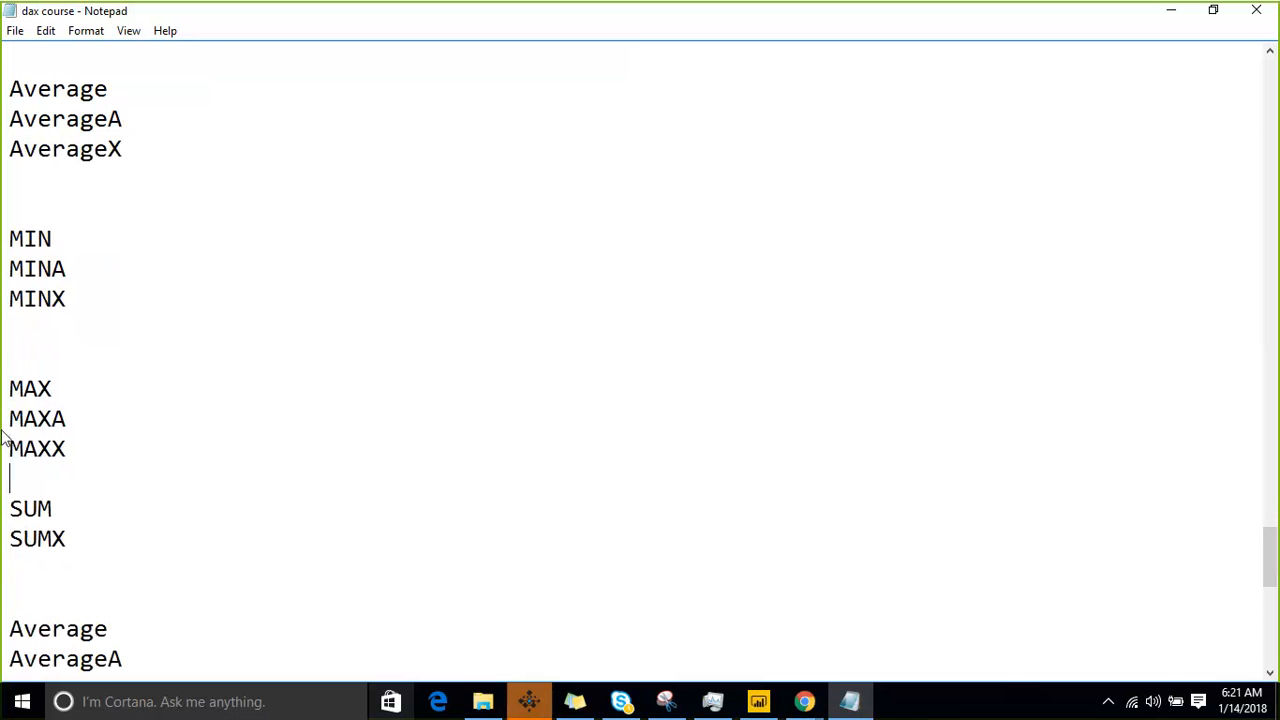
pyautogui.press('BackSpace')
pyautogui.press('Up')
pyautogui.press('Up')
pyautogui.press('Up')
pyautogui.press('BackSpace')
pyautogui.press('BackSpace')
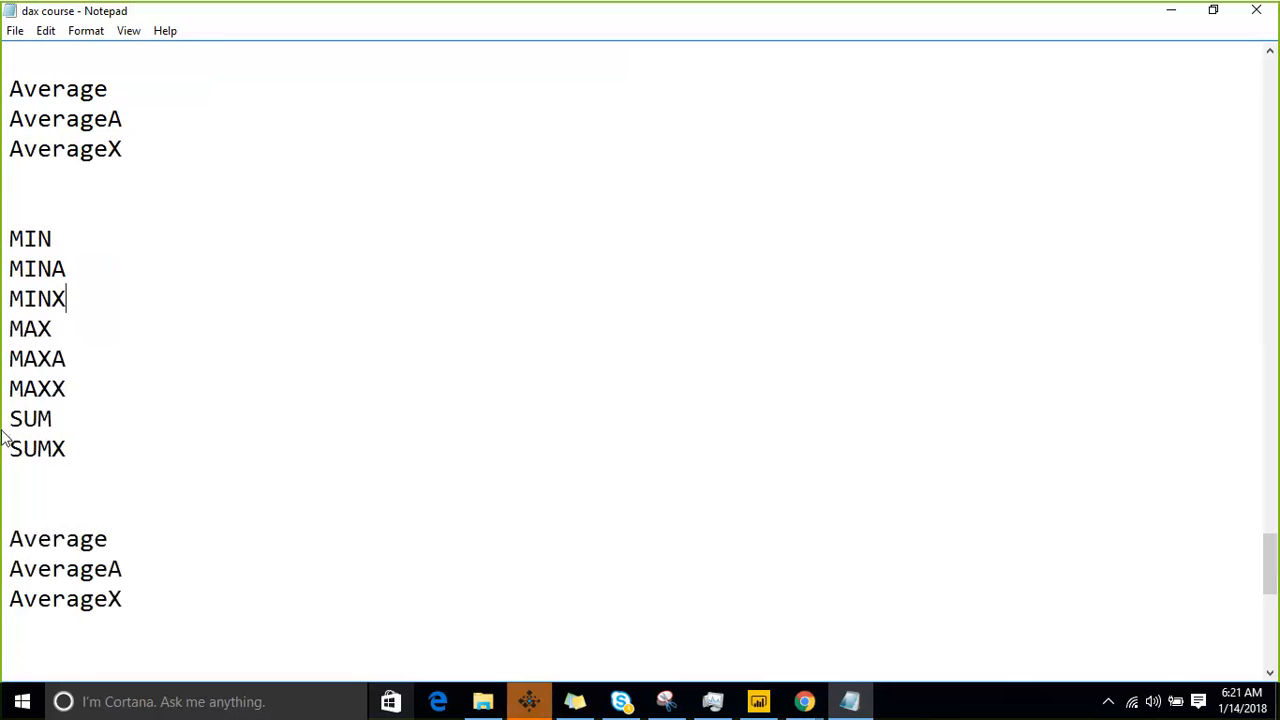
# - Remove the blank lines between AverageX and MIN to join the Average group to the list
pyautogui.press('Up')
pyautogui.press('Up')
pyautogui.press('Up')
pyautogui.press('Up')
pyautogui.press('Delete')
pyautogui.press('BackSpace')
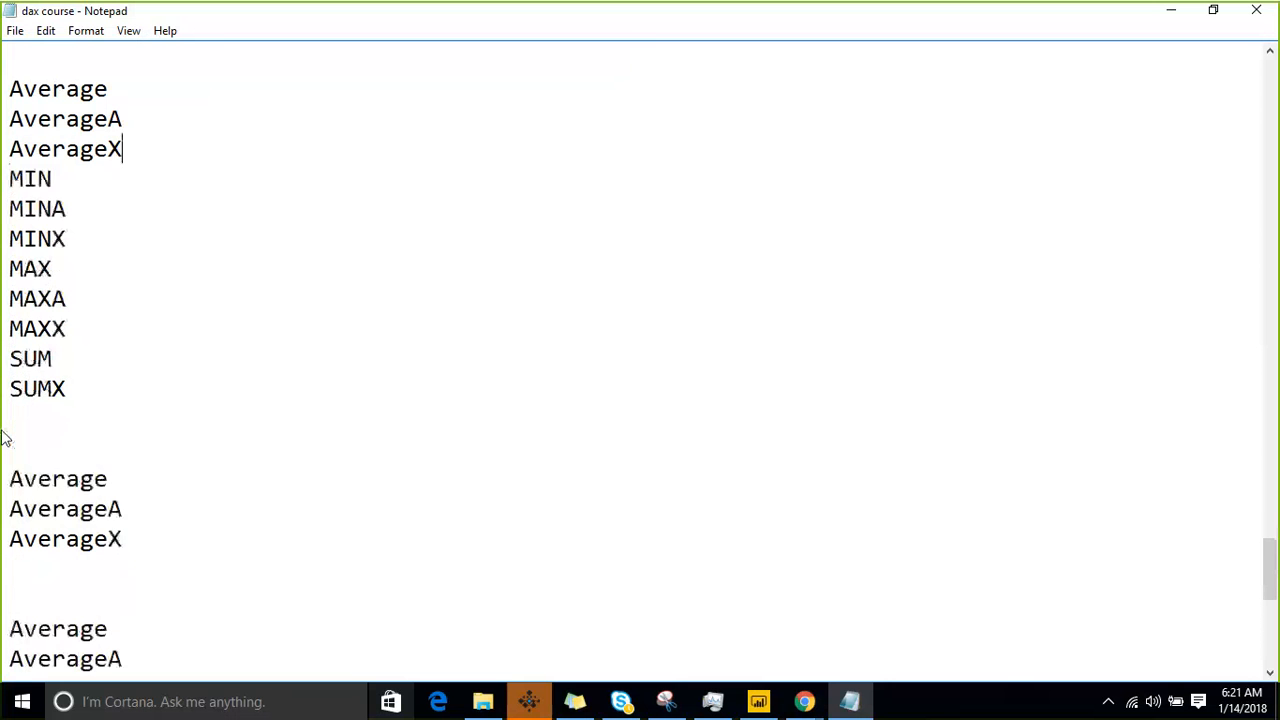
# - Replace "Average" on the first line of the block below SUMX with "COUNT", keeping AverageA on its own line
pyautogui.press('Up')
pyautogui.press('Up')
pyautogui.press('Up')
pyautogui.press('Up')
pyautogui.press('Up')
pyautogui.press('Down')
pyautogui.press('Down')
pyautogui.press('Down')
pyautogui.press('Down')
pyautogui.press('Down')
pyautogui.press('Down')
pyautogui.press('Down')
pyautogui.press('Down')
pyautogui.press('Down')
pyautogui.press('Down')
pyautogui.press('Down')
pyautogui.press('Down')
pyautogui.press('Down')
pyautogui.press('Down')
pyautogui.press('Down')
pyautogui.press('Down')
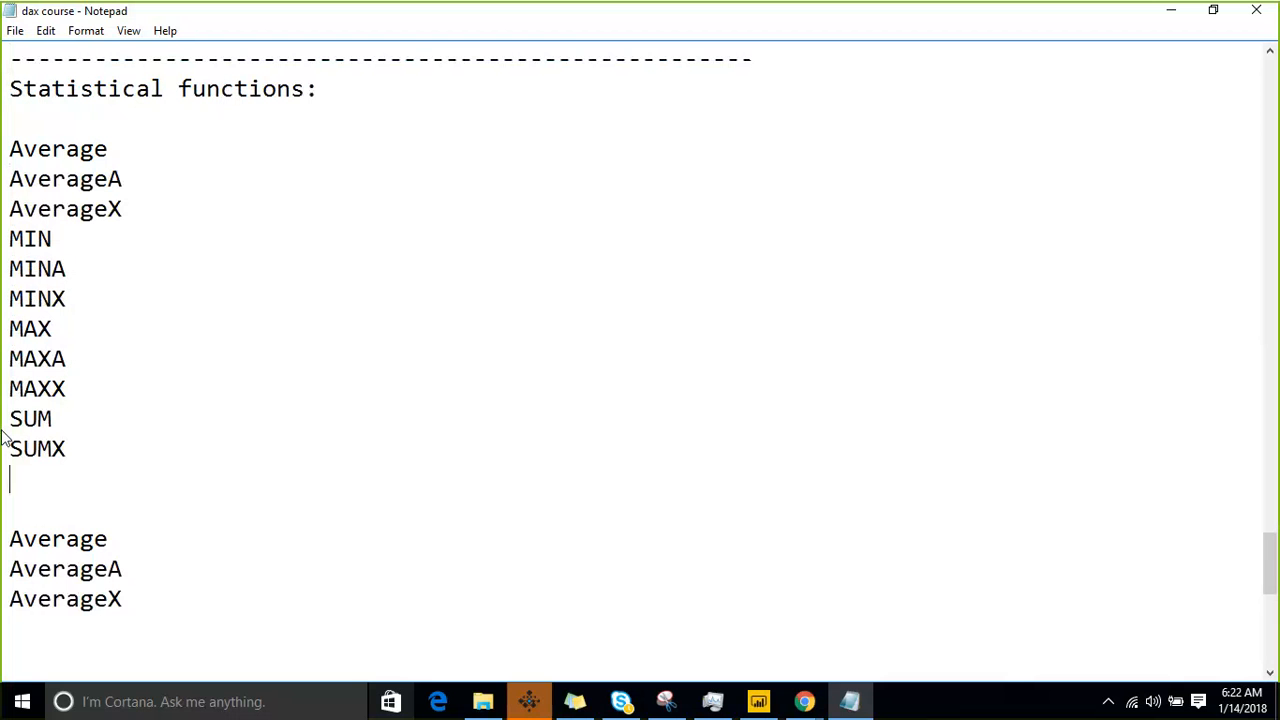
pyautogui.hotkey('shift', 'Down')
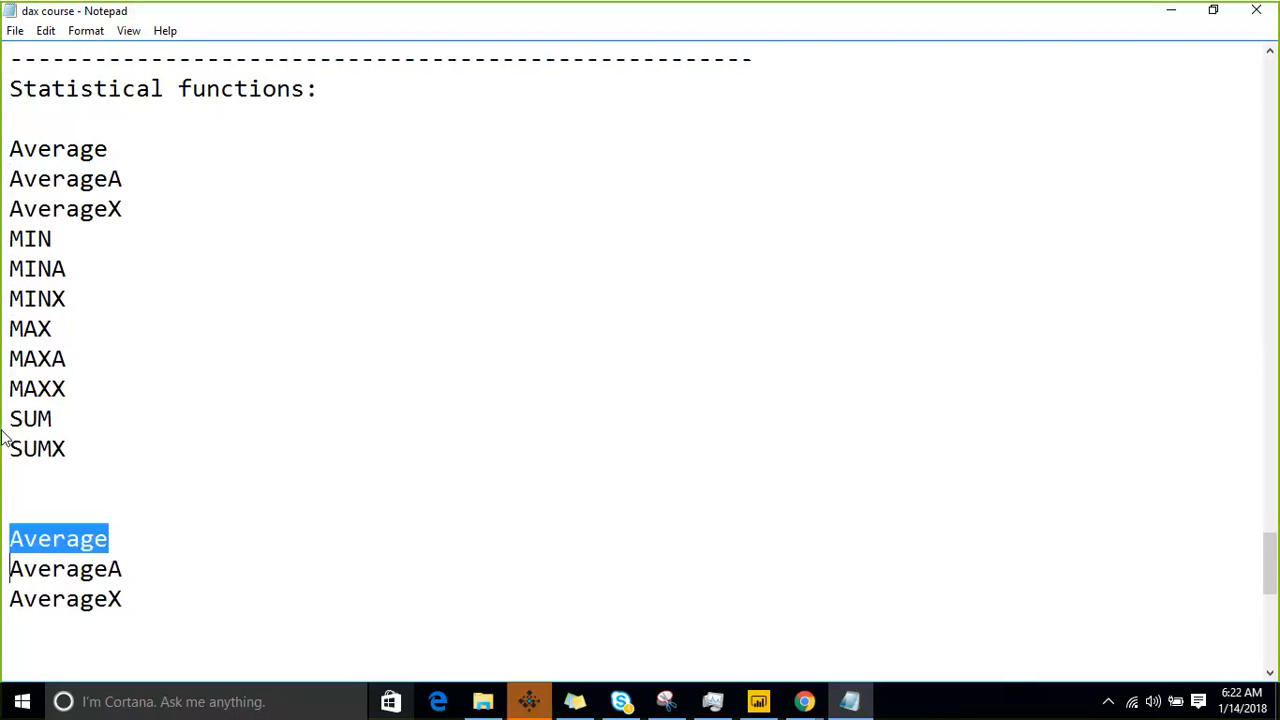
pyautogui.write('COUNT')
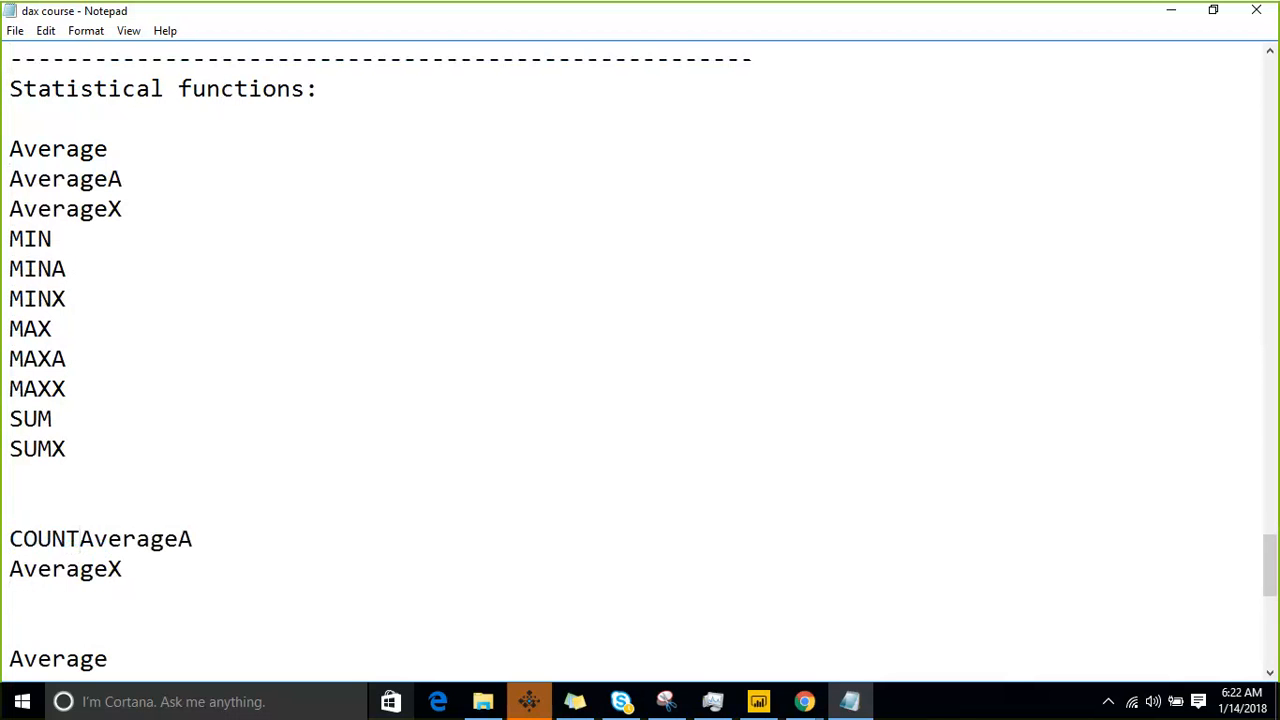
pyautogui.press('Return')
# - Change "AverageA" below COUNT to "COUNTA"
pyautogui.hotkey('shift', 'Right')
pyautogui.hotkey('shift', 'Right')
pyautogui.hotkey('shift', 'Right')
pyautogui.hotkey('shift', 'Right')
pyautogui.hotkey('shift', 'Right')
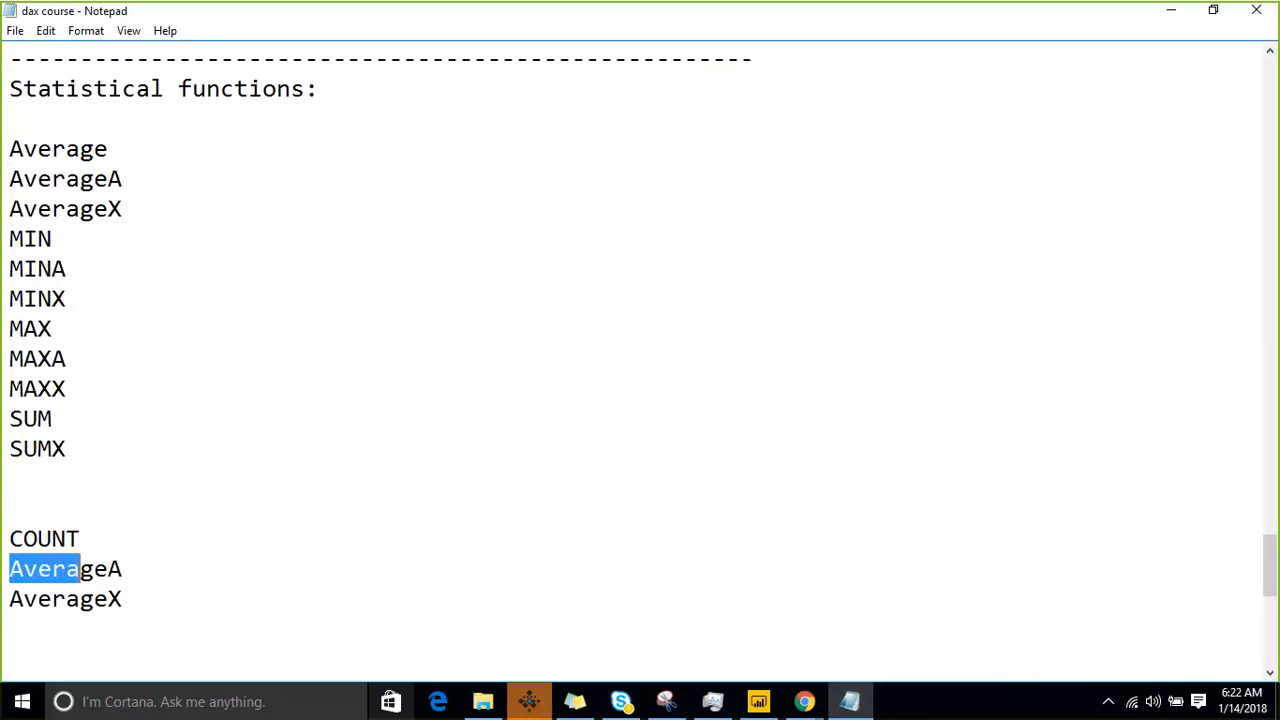
pyautogui.hotkey('shift', 'Right')
pyautogui.hotkey('shift', 'Right')
pyautogui.write('COUNT')
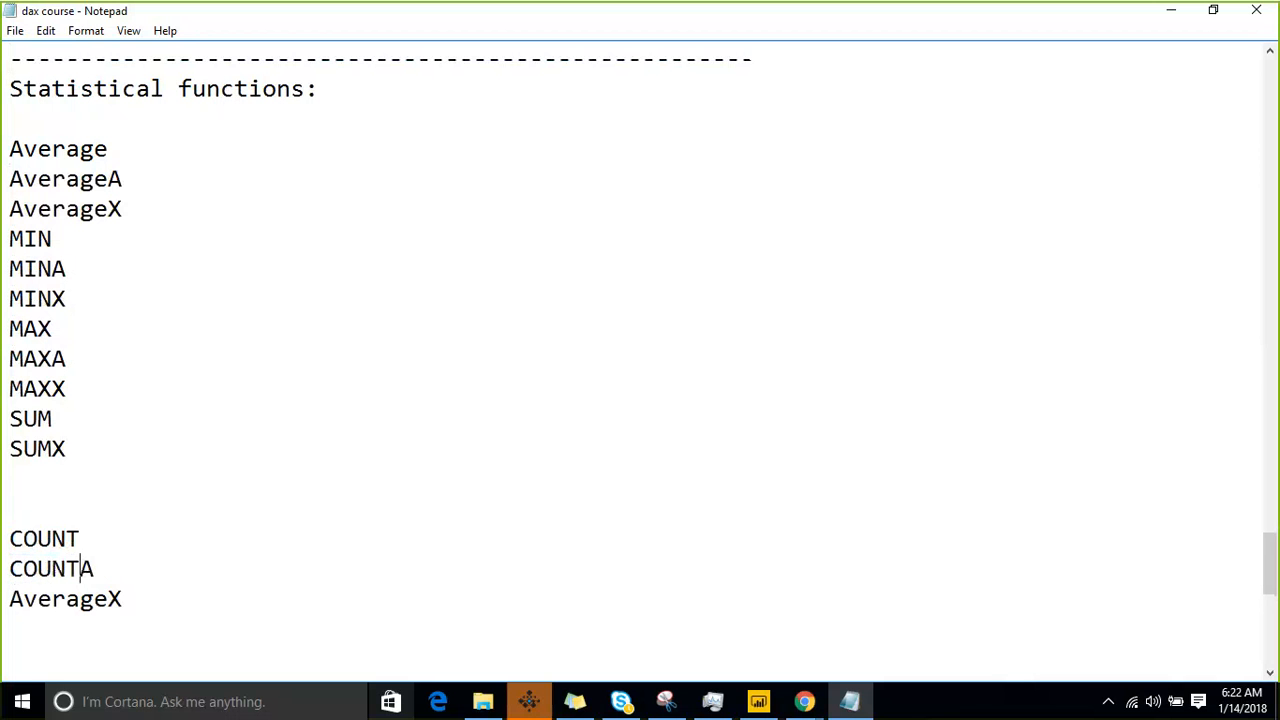
# - Change "AverageX" below COUNTA to "COUNTX"
pyautogui.press('Down')
pyautogui.press('Right')
pyautogui.press('Right')
pyautogui.hotkey('shift', 'Home')
pyautogui.write('C')
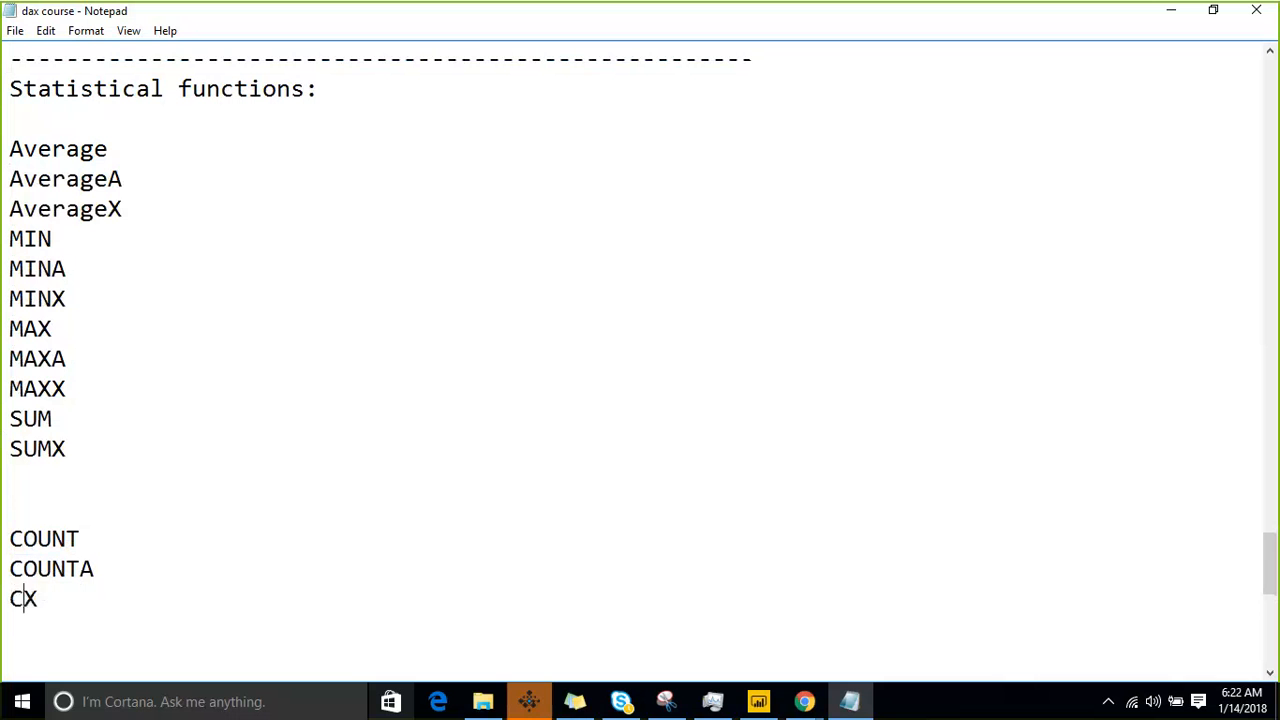
pyautogui.write('OUNT')
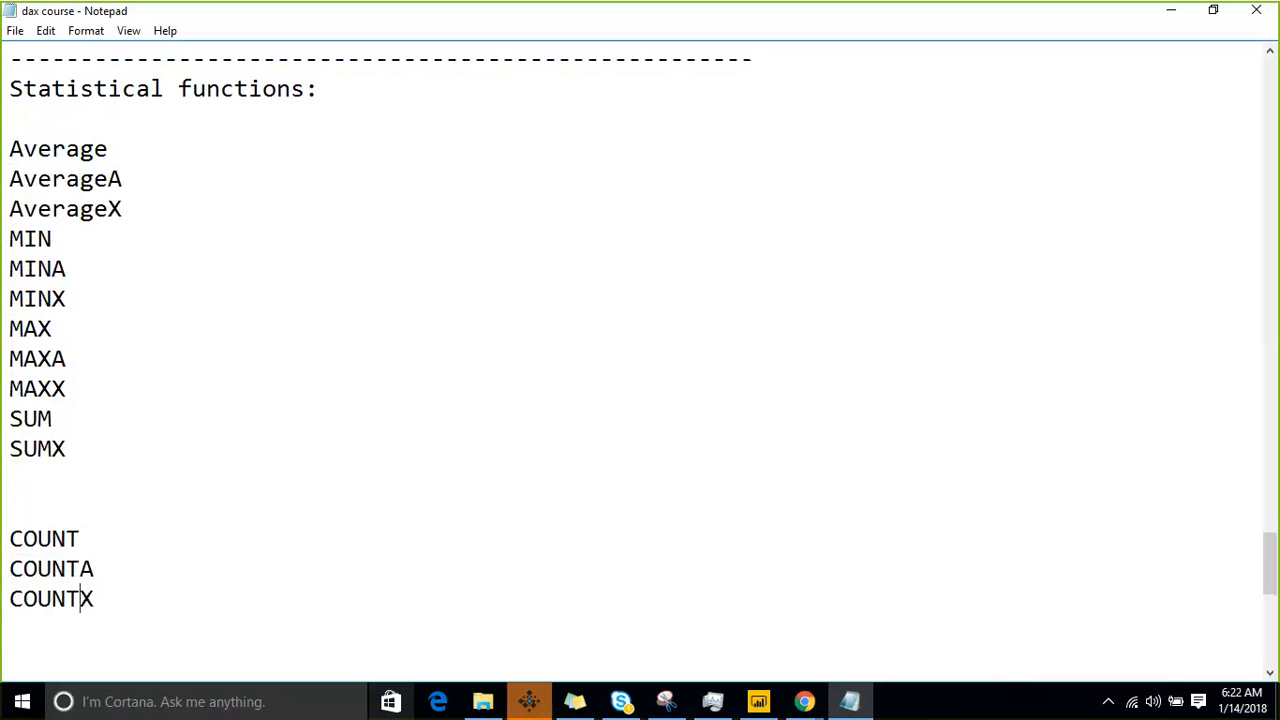
# - Add a line "COUNTAX" below COUNTX
pyautogui.press('End')
pyautogui.press('Return')
pyautogui.write('COUNT')
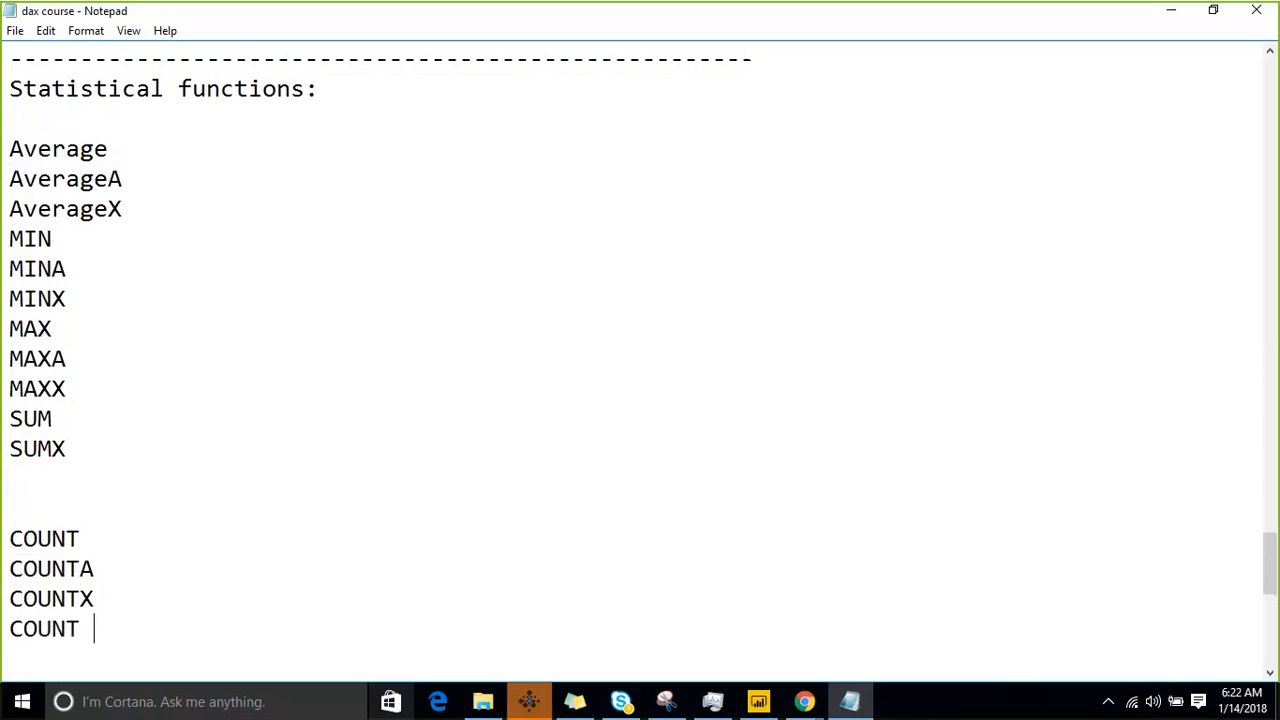
pyautogui.press('BackSpace')
pyautogui.write('AX')
# - Add the entry "COuntBLANK" below COUNTAX, separated by a blank line
pyautogui.press('Return')
pyautogui.write('COL')
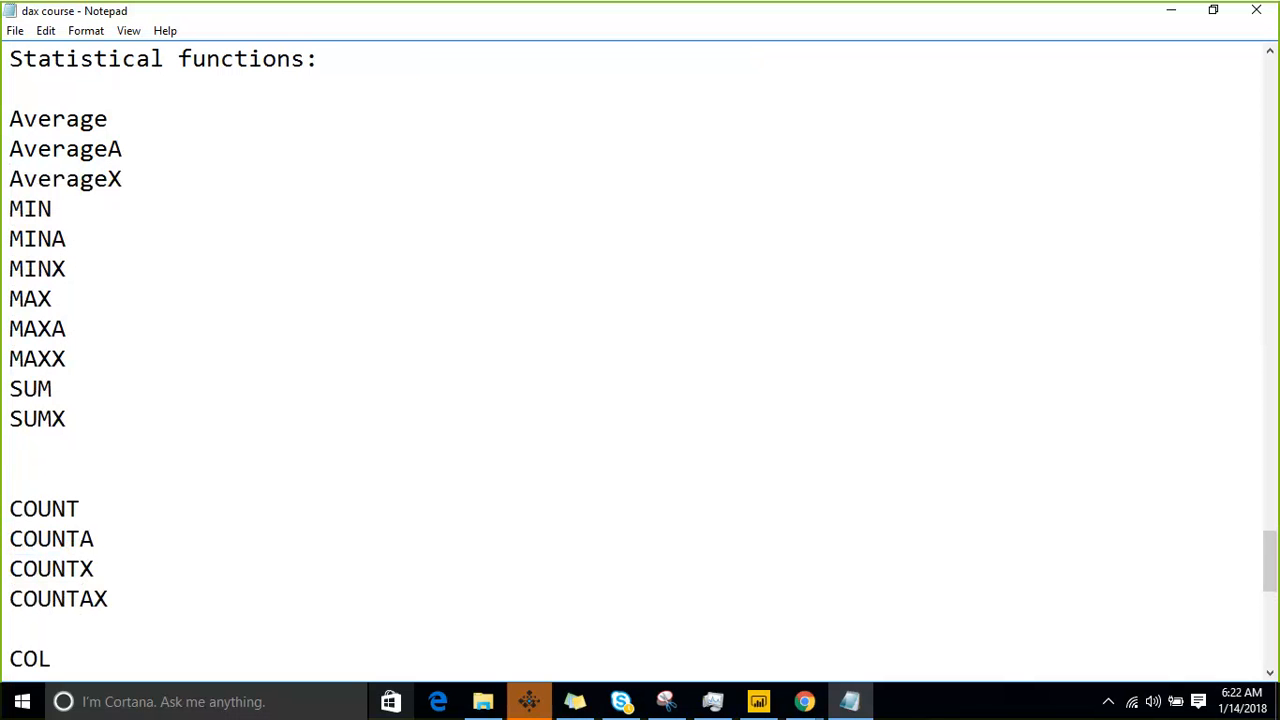
pyautogui.press('BackSpace')
pyautogui.write('untBLANK')
pyautogui.press('Return')
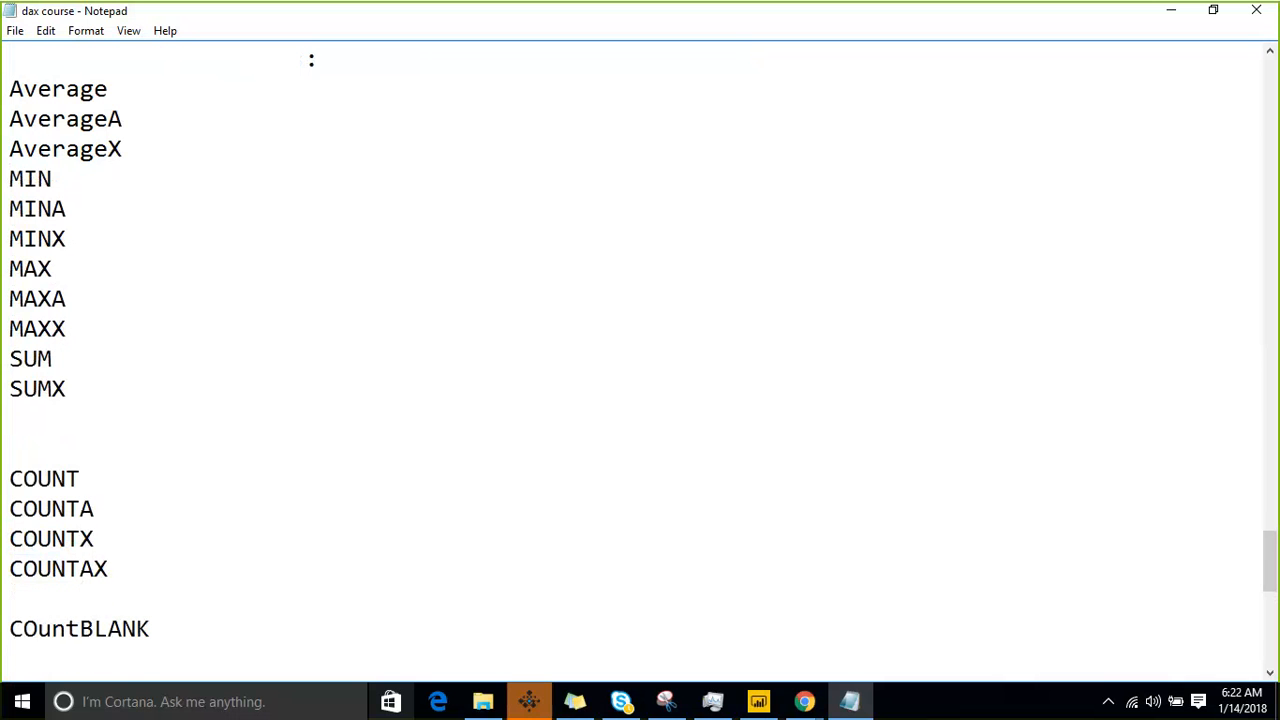
# - Add a line "COUNTROWS" below COuntBLANK
pyautogui.write('COUNTROW')
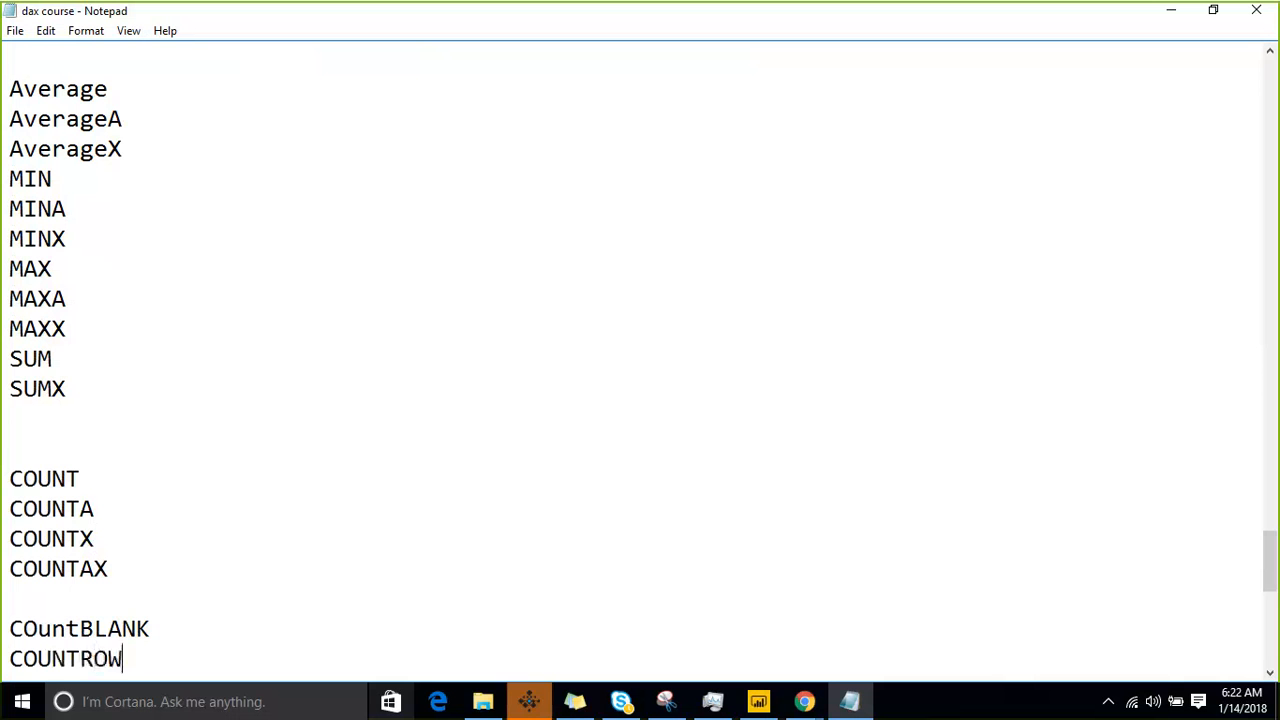
pyautogui.write('SS')
pyautogui.press('BackSpace')
pyautogui.press('Return')
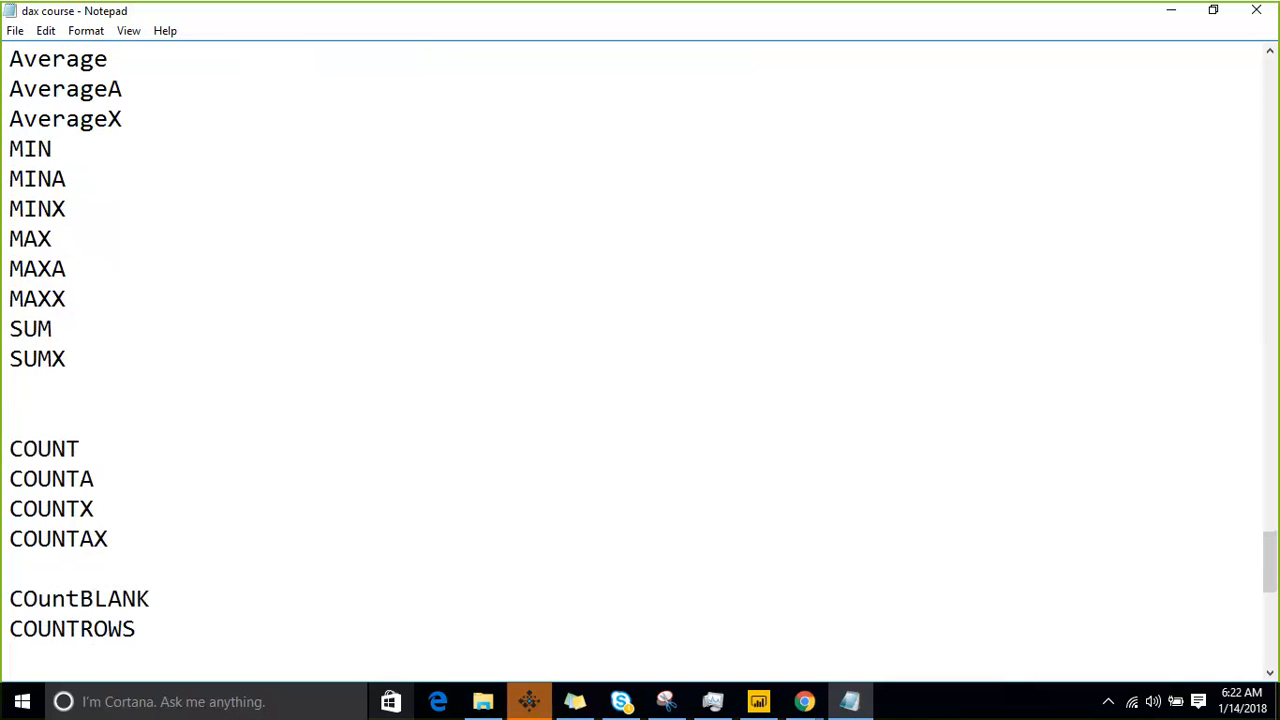
# - Add the lines "DistinctCount" and "CROSSGOIN" below COUNTROWS
pyautogui.write('Distinct')
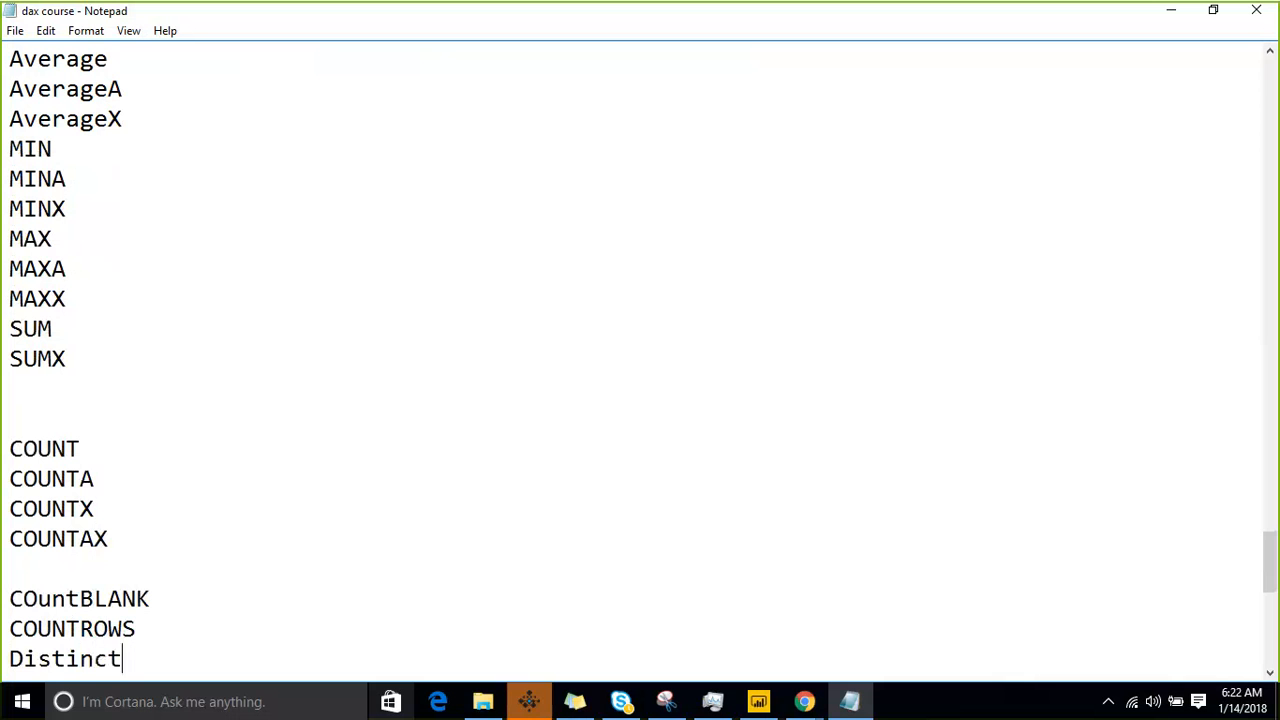
pyautogui.write('Count')
pyautogui.press('Return')
pyautogui.write('CROSS')
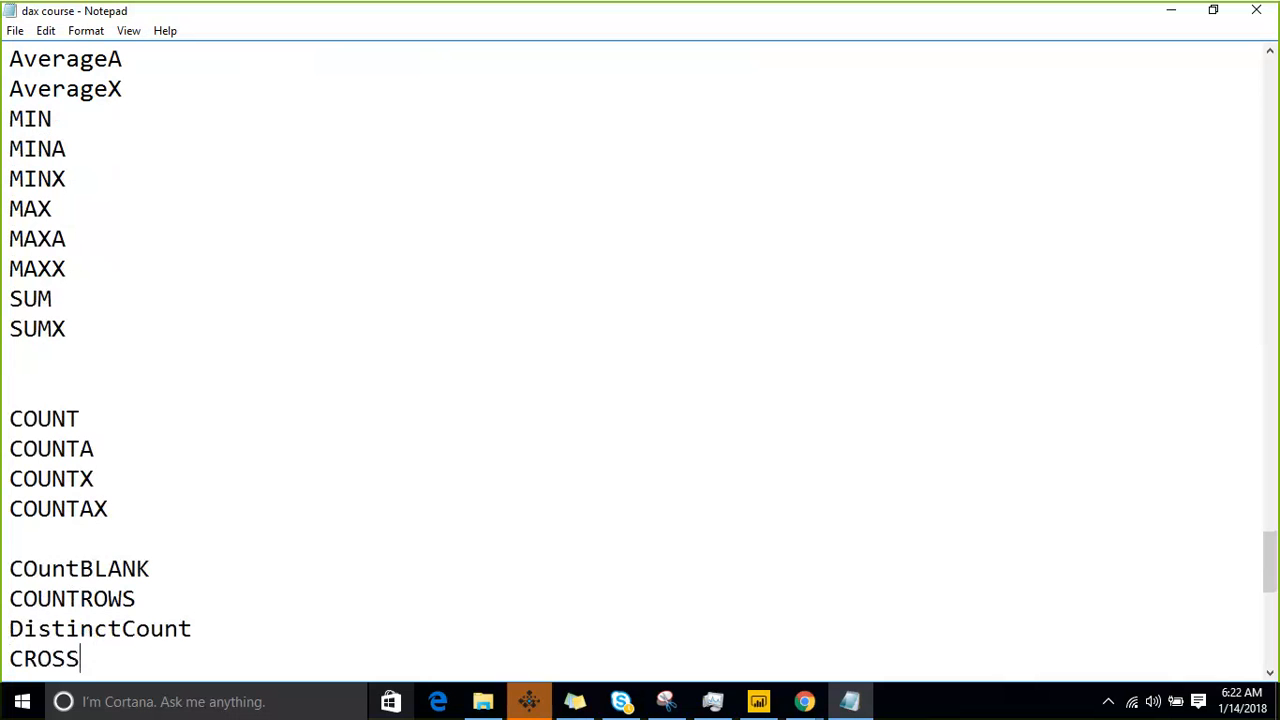
pyautogui.write('GOIN')
pyautogui.press('Return')
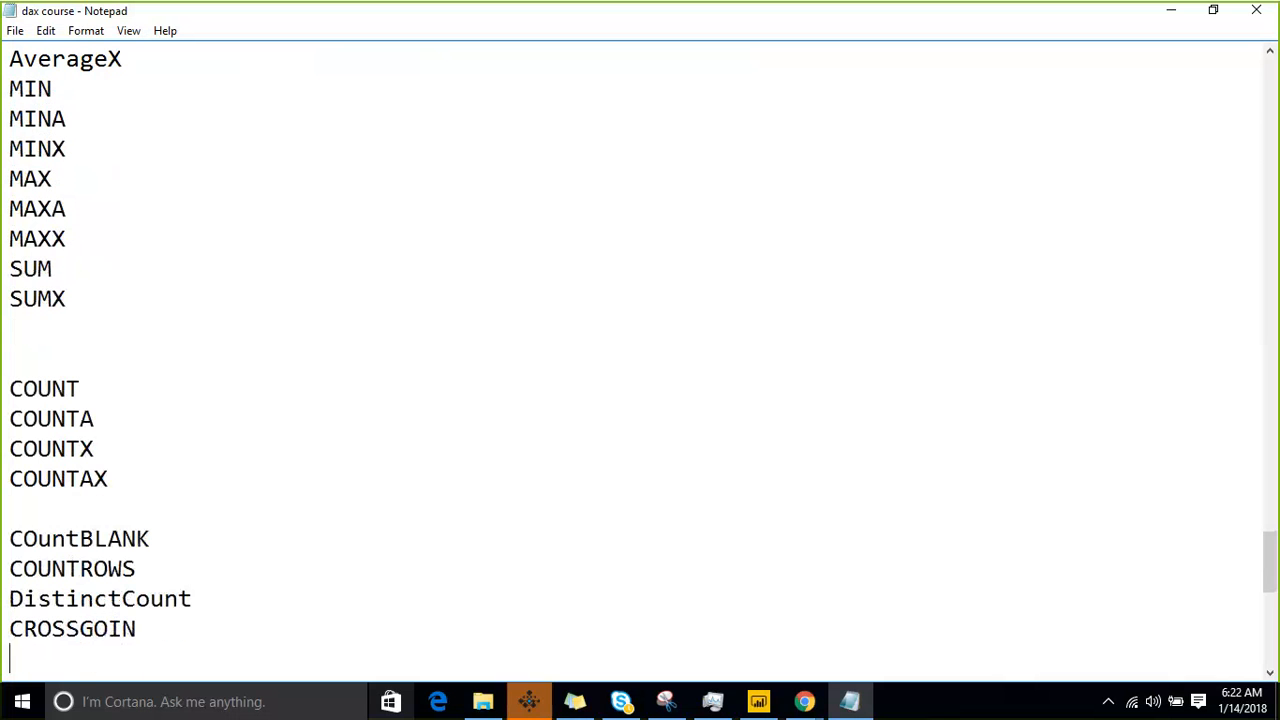
# - Add the lines "GENERATE" and "GENERATEALL" to the end of the function list
pyautogui.write('GENERATE')
pyautogui.press('Return')
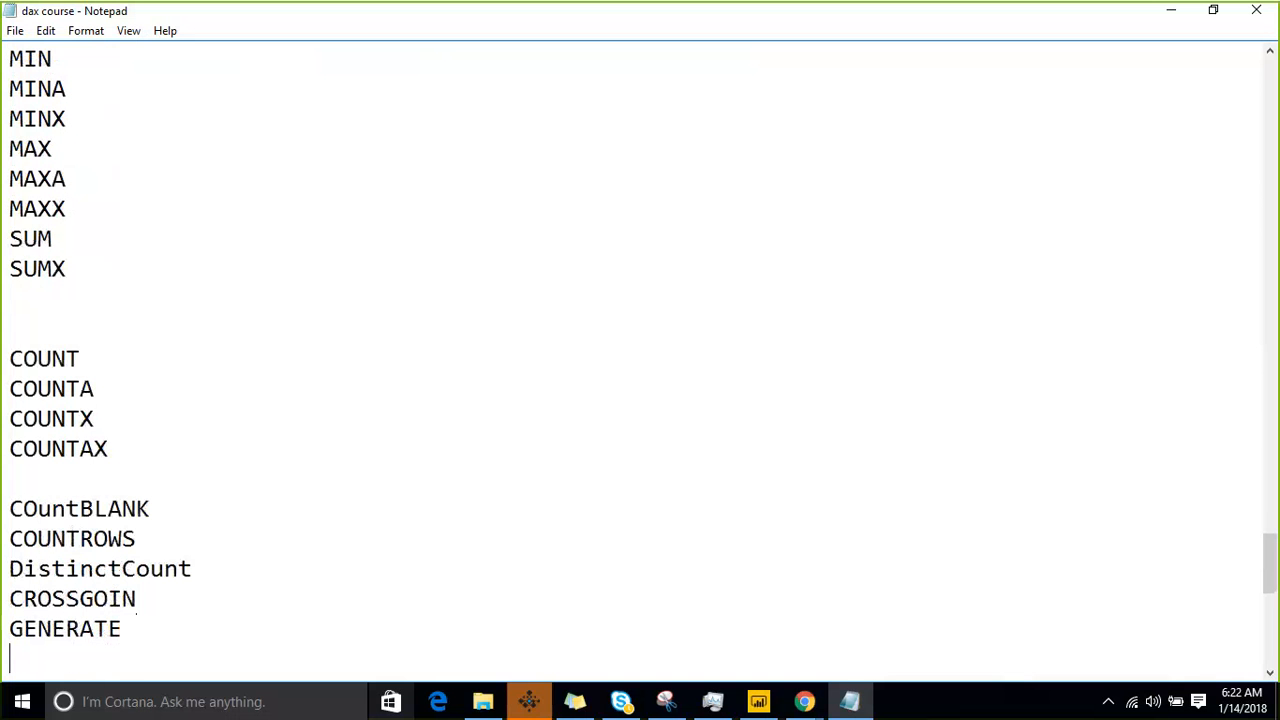
pyautogui.write('GENERATEALL')
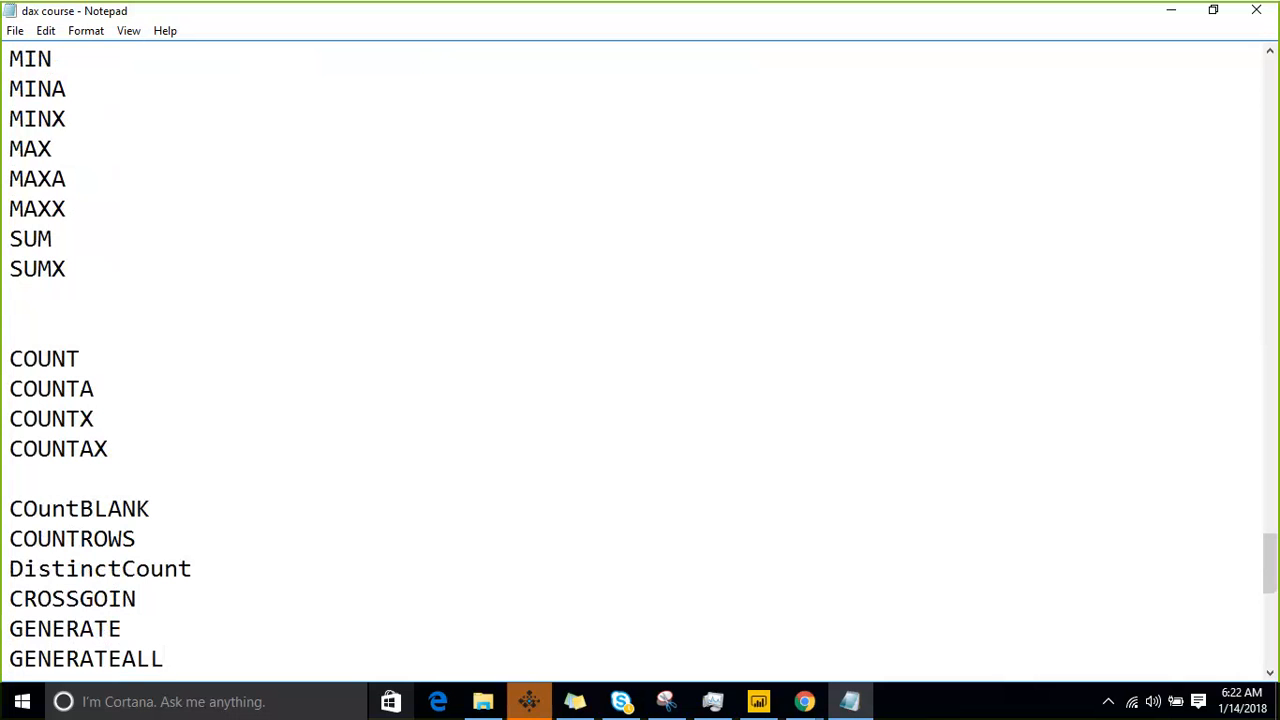
pyautogui.press('Return')
# - Add a line "datatable" below GENERATEALL, correcting the mistyped start of the word
pyautogui.write('tat')
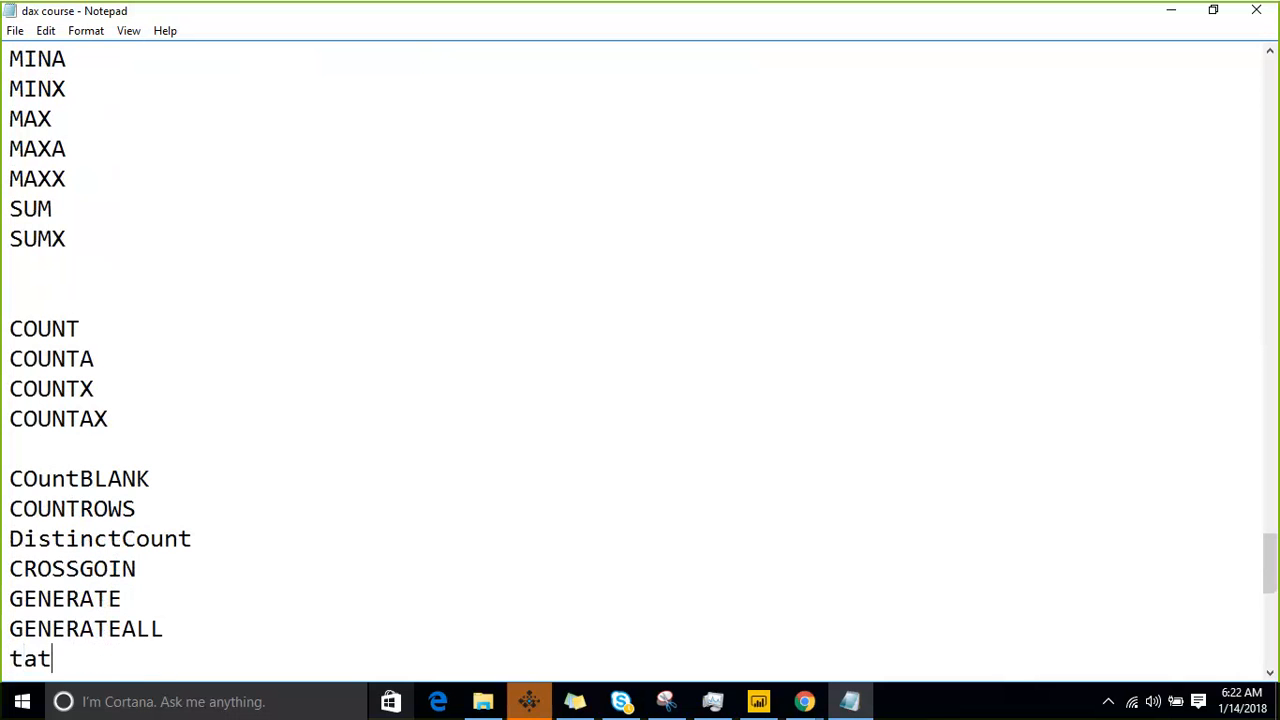
pyautogui.press('BackSpace')
pyautogui.press('BackSpace')
pyautogui.press('BackSpace')
pyautogui.write('datatable')
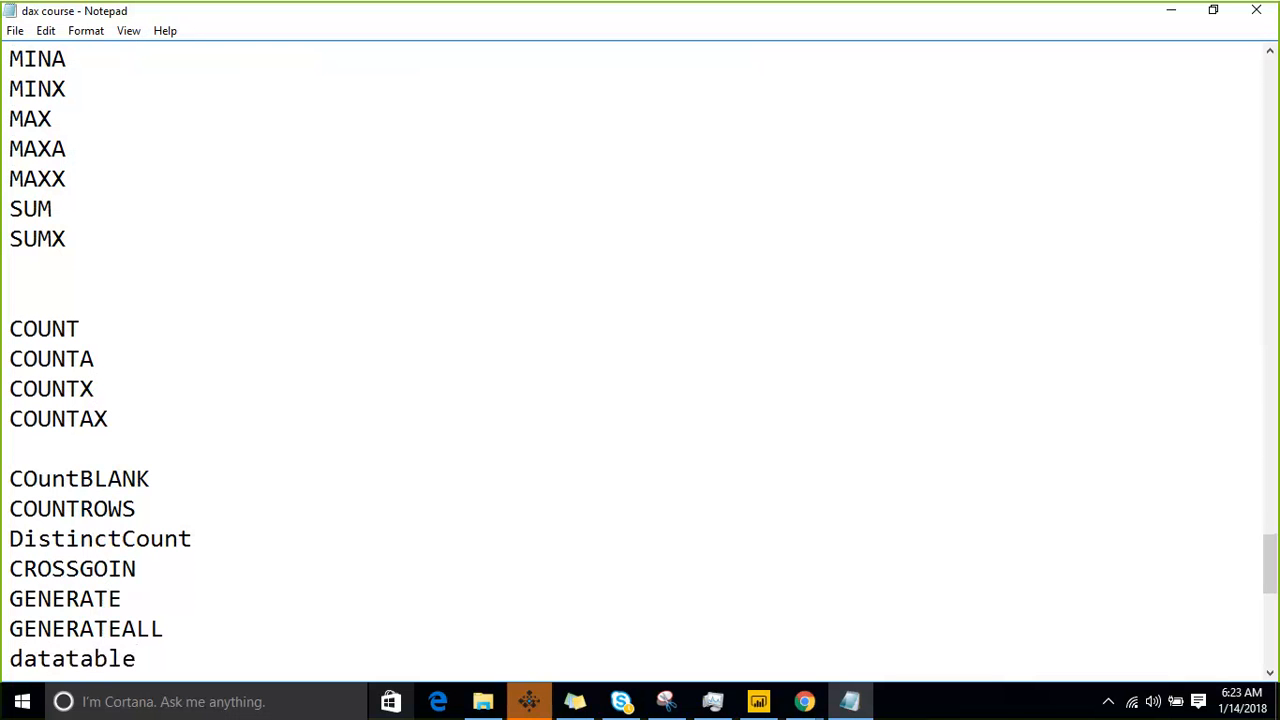
pyautogui.press('Return')
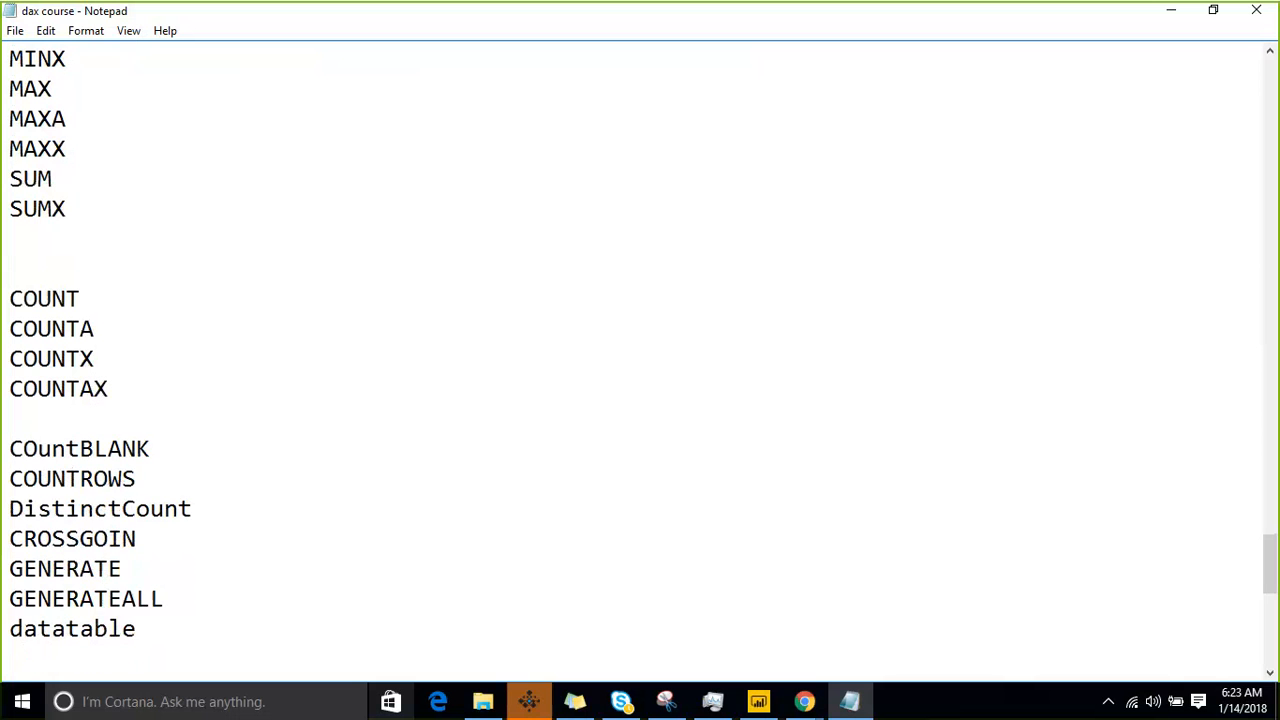
# - Add the lines "Rank" and "top" below datatable
pyautogui.write('Rank')
pyautogui.press('Return')
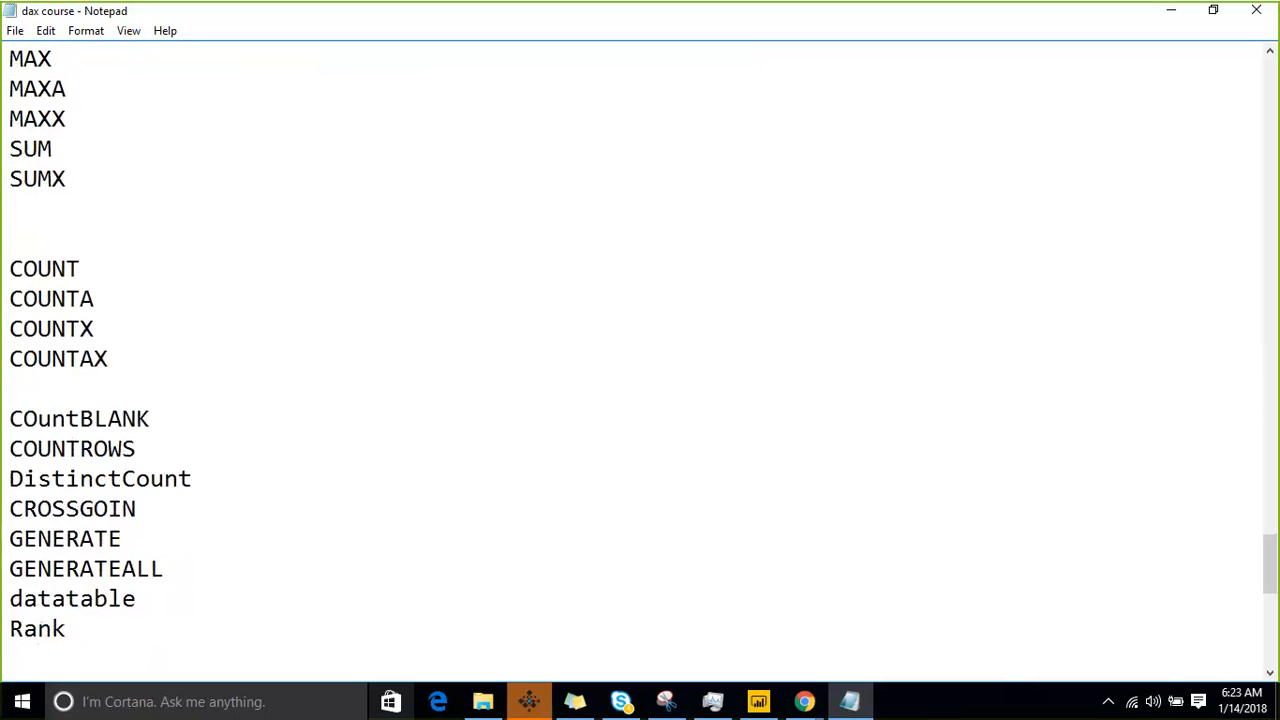
pyautogui.write('top')
pyautogui.press('Return')
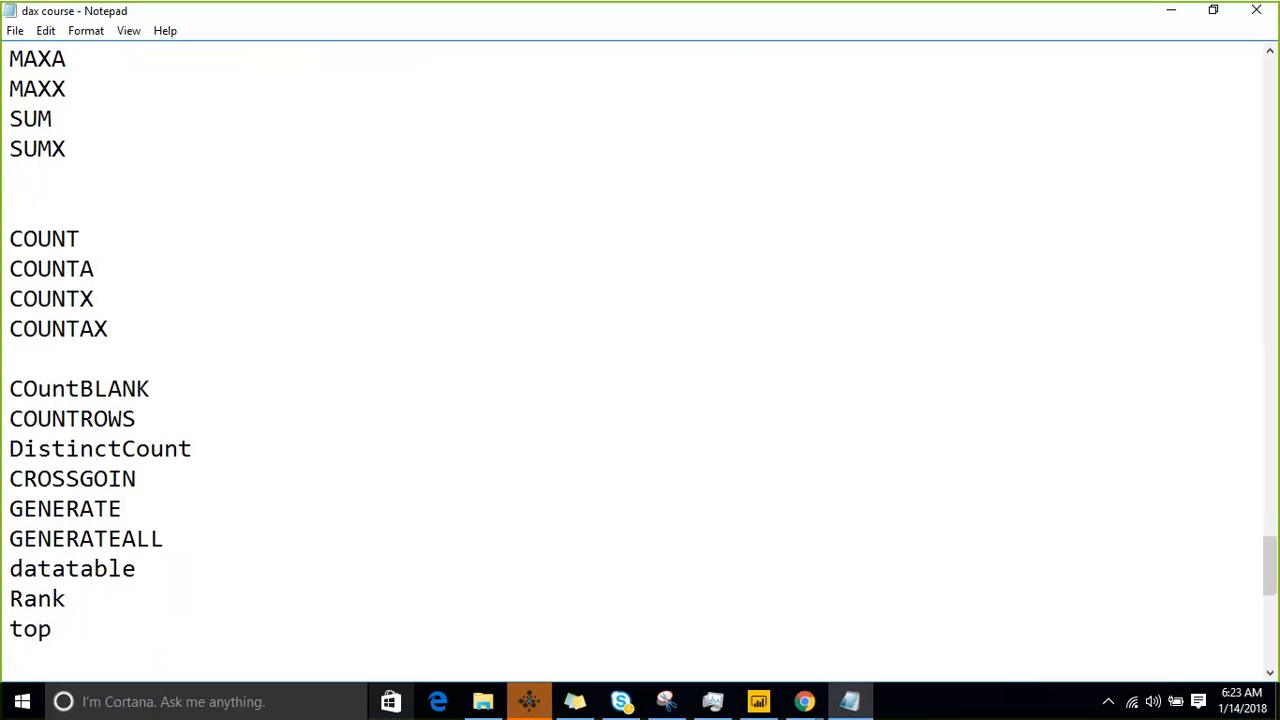
# - Add a line "summarize" below top, spelled with a z
pyautogui.write('summarise')
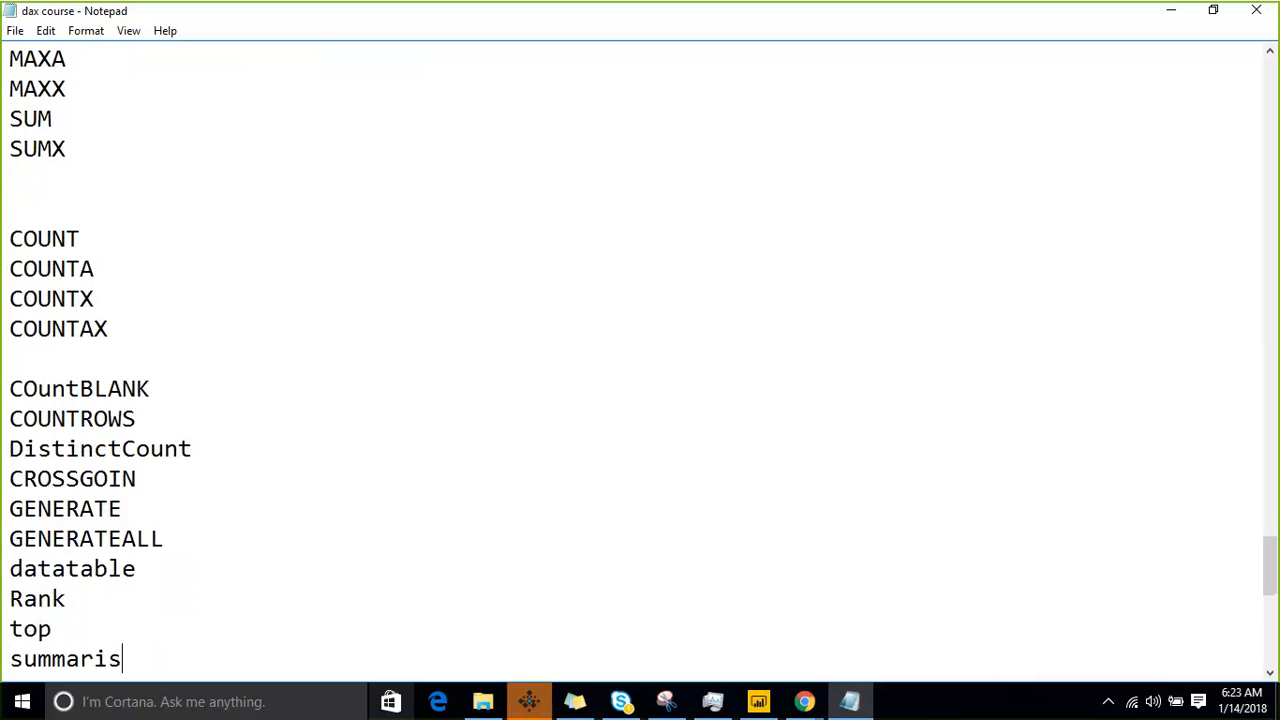
pyautogui.press('BackSpace')
pyautogui.press('BackSpace')
pyautogui.write('ze')
pyautogui.press('Return')
# - Add a line "selectedcolumns" below summarize
pyautogui.write('selected')
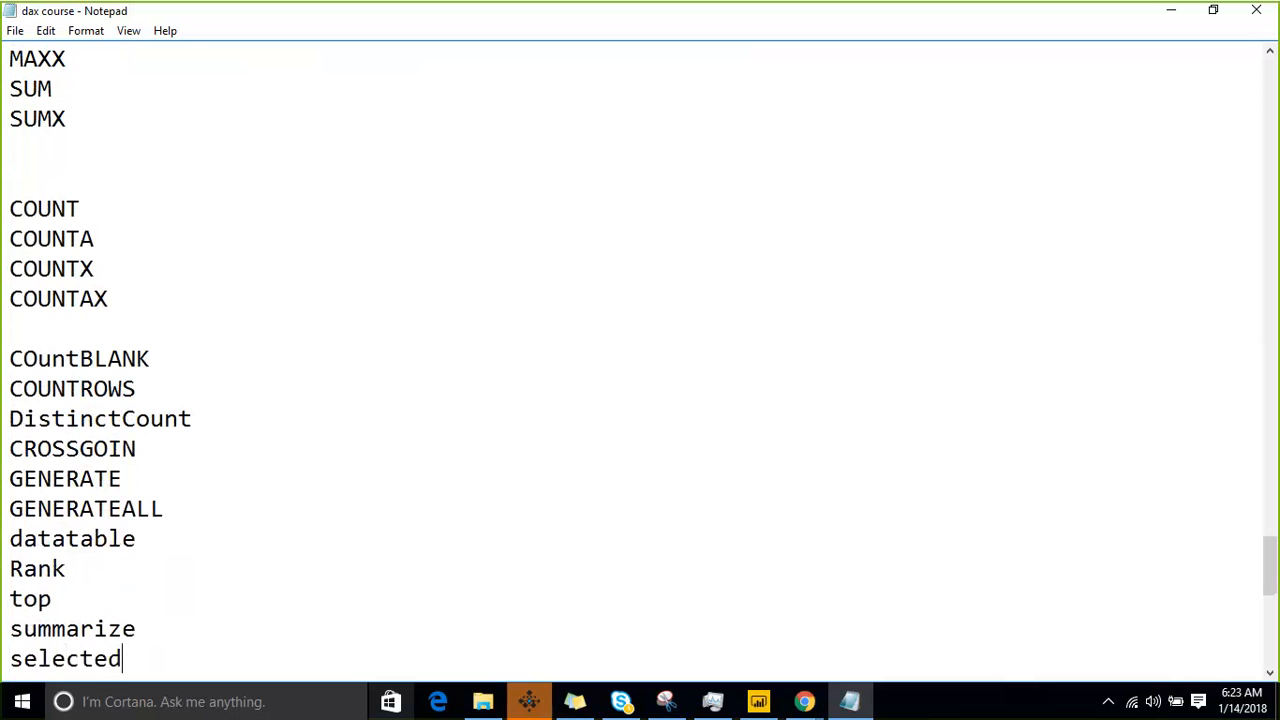
pyautogui.write('columns')
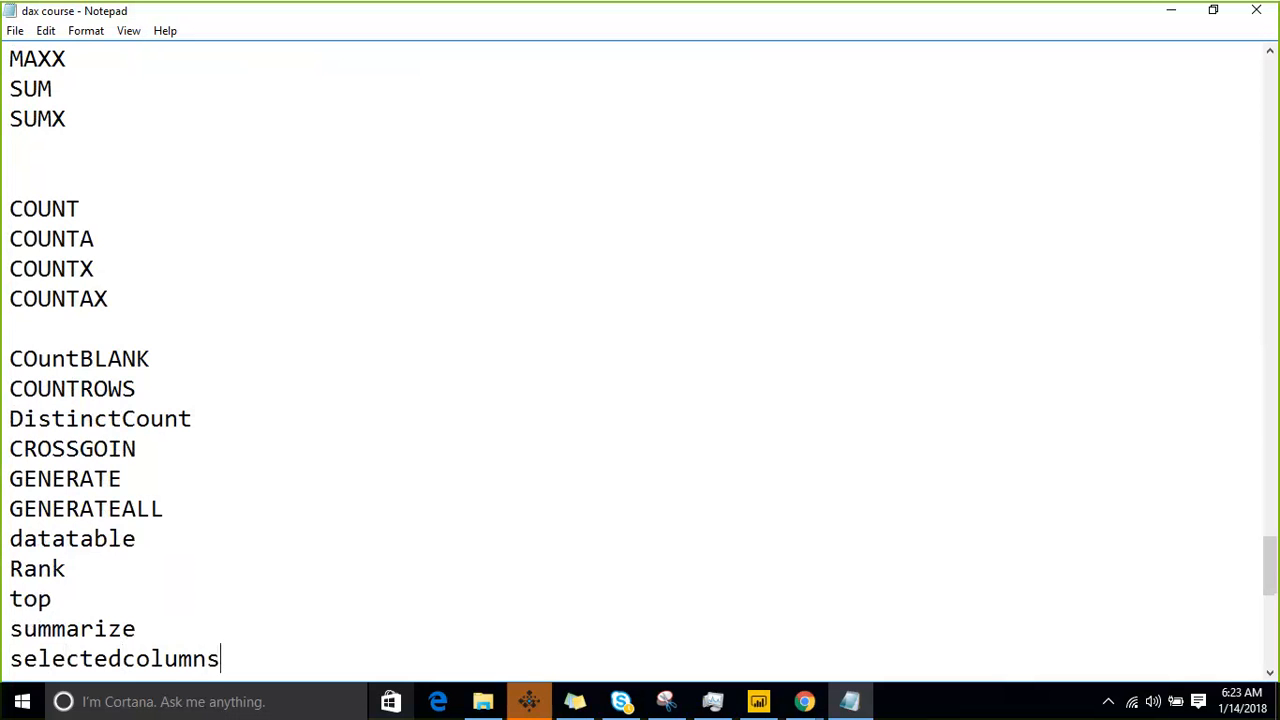
pyautogui.press('Return')
# - Review the function list up to the Statistical functions heading and back down to its last entry
pyautogui.press('Up')
pyautogui.press('Up')
pyautogui.press('Up')
pyautogui.press('Up')
pyautogui.press('Up')
pyautogui.press('Up')
pyautogui.press('Up')
pyautogui.press('Up')
pyautogui.press('Up')
pyautogui.press('Up')
pyautogui.press('Up')
pyautogui.press('Up')
pyautogui.press('Up')
pyautogui.press('Up')
pyautogui.press('Up')
pyautogui.press('Up')
pyautogui.press('Up')
pyautogui.press('Up')
pyautogui.press('Up')
pyautogui.press('Up')
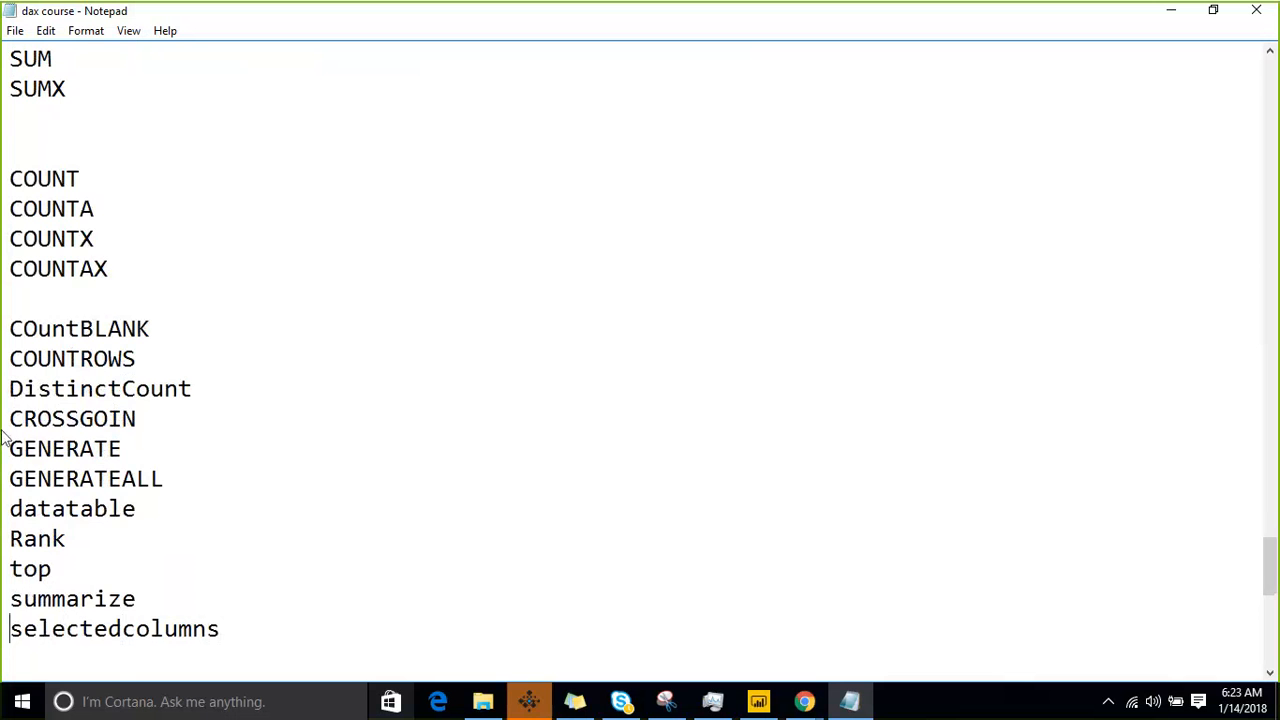
pyautogui.press('Up')
pyautogui.press('Down')
pyautogui.press('Down')
pyautogui.press('Down')
pyautogui.press('Down')
pyautogui.press('Down')
pyautogui.press('Down')
pyautogui.press('Down')
pyautogui.press('Down')
pyautogui.press('Down')
pyautogui.press('Down')
pyautogui.press('Down')
pyautogui.press('Down')
pyautogui.press('Down')
pyautogui.press('Down')
pyautogui.press('Down')
pyautogui.press('Down')
pyautogui.press('Down')
pyautogui.press('Down')
pyautogui.press('Down')
pyautogui.press('Down')
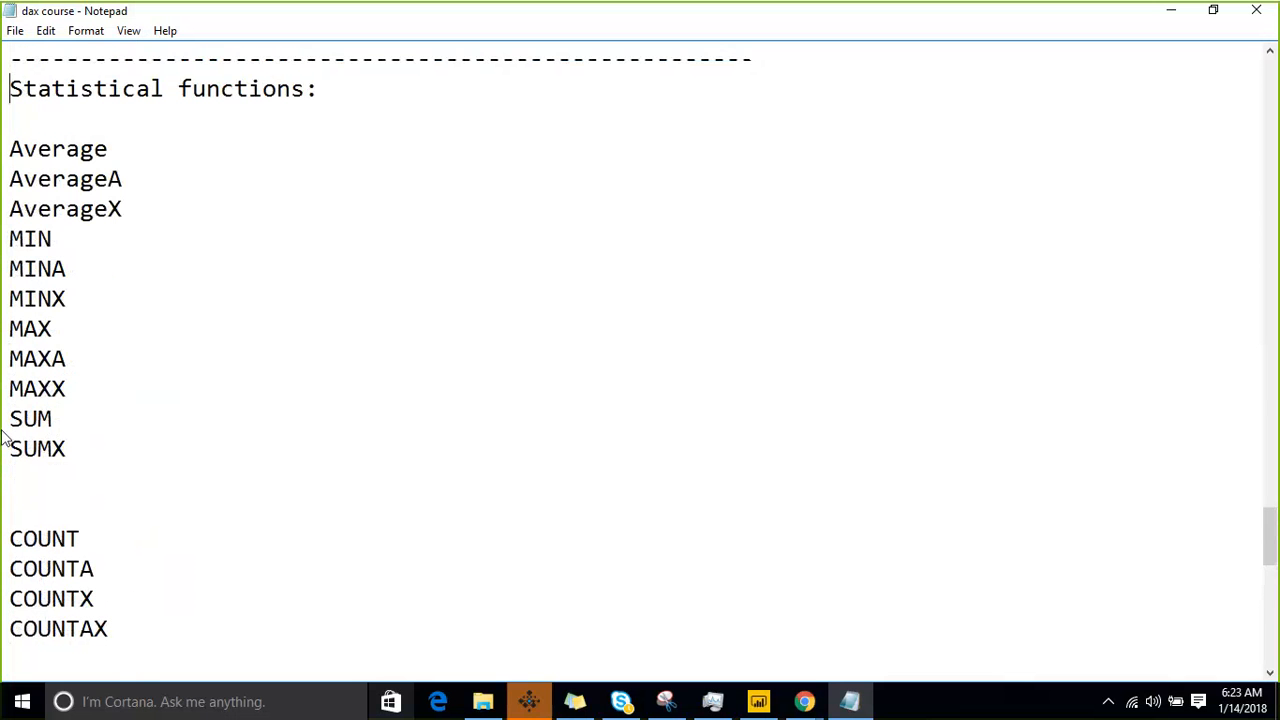
pyautogui.press('Down')
pyautogui.press('Down')
pyautogui.press('Down')
pyautogui.press('Down')
pyautogui.press('Down')
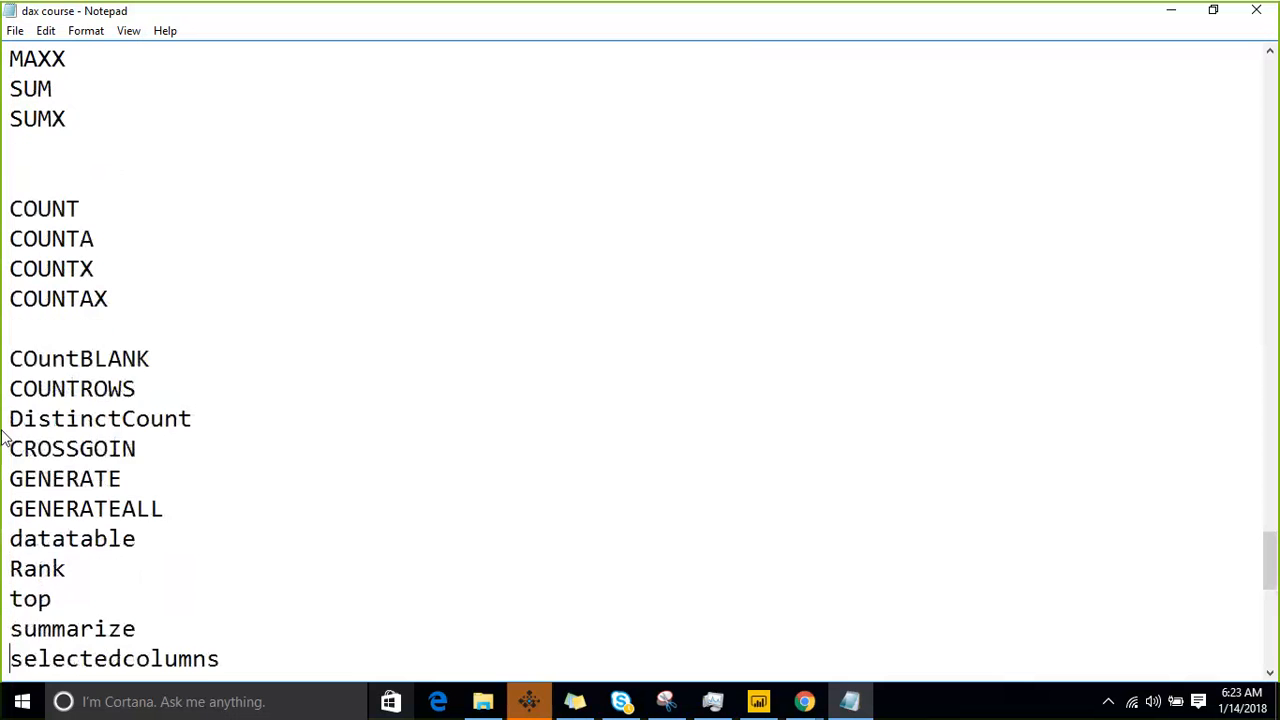
# - Add a line "Row" below selectedcolumns
pyautogui.write('Row')
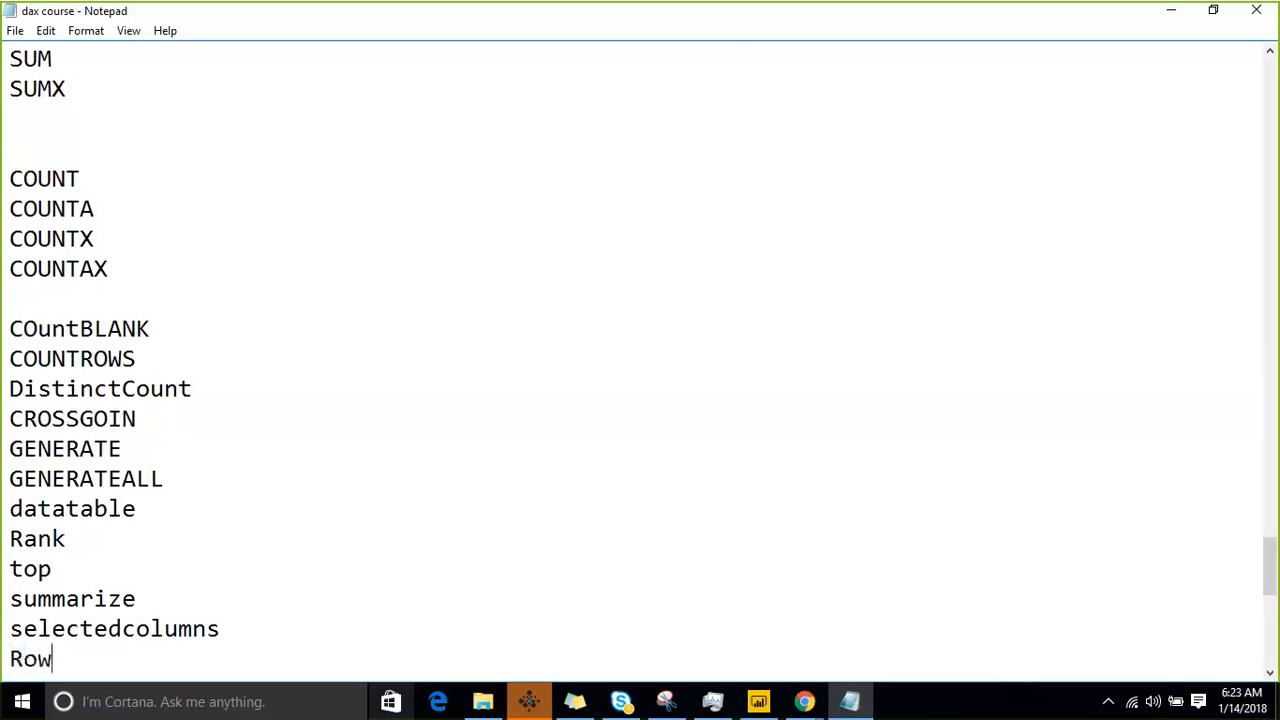
# - Add a blank line and a dashed separator line spanning one full line width below Row
pyautogui.press('Return')
pyautogui.press('Return')
pyautogui.write('-')
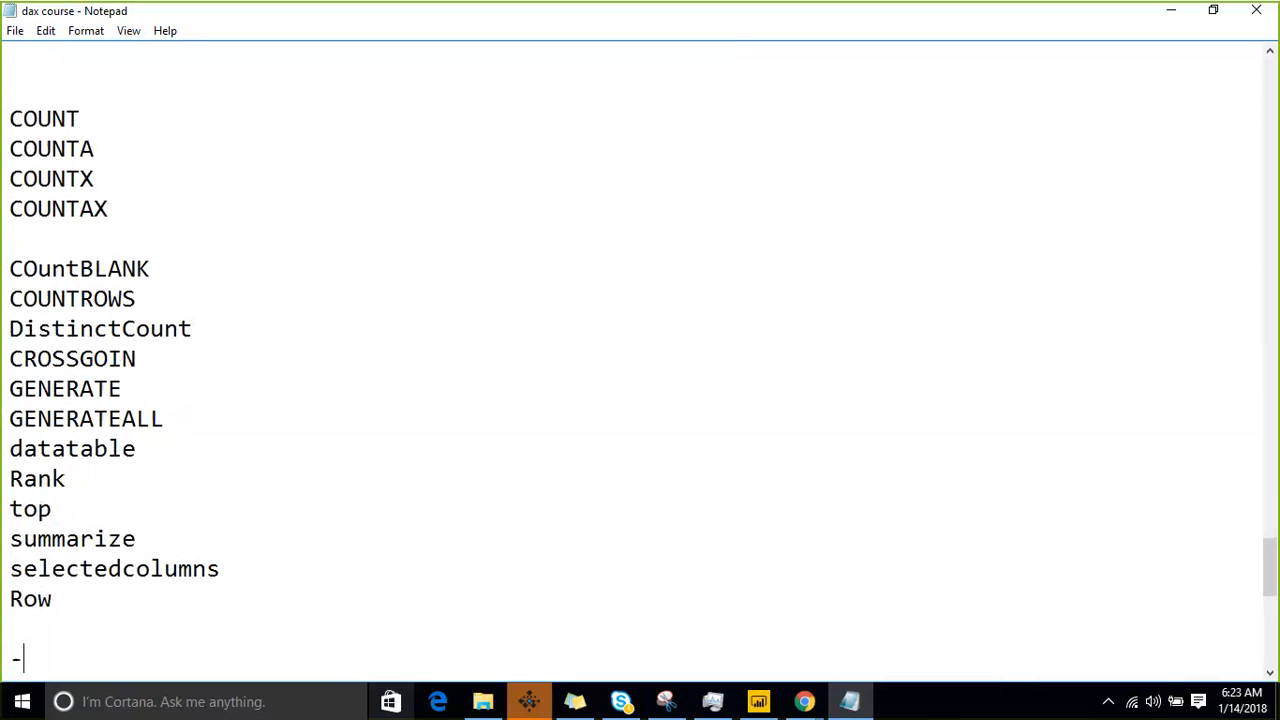
pyautogui.write('-----------------------------------------------------------------------------------------------------')
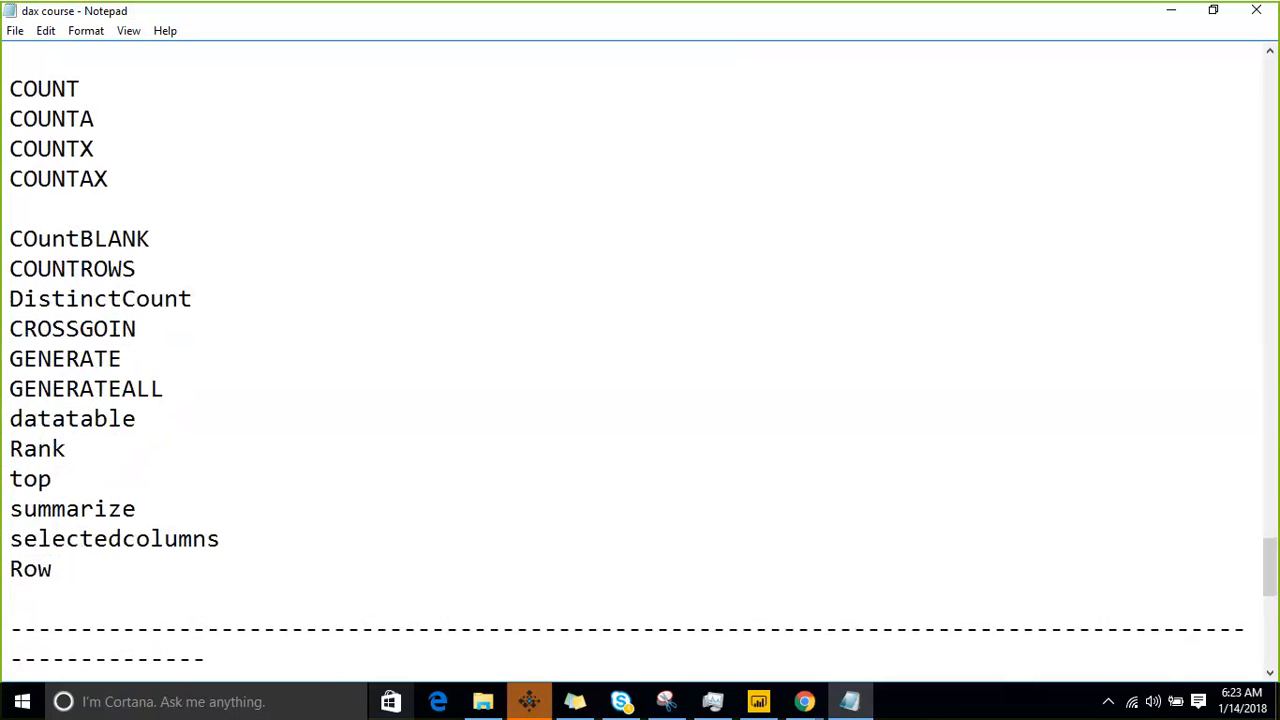
pyautogui.hotkey('shift', 'Home')
pyautogui.press('BackSpace')
# - Review the function list up to the Statistical functions heading and back down to the Filter functions heading
pyautogui.press('Up')
pyautogui.press('Up')
pyautogui.press('Up')
pyautogui.press('Up')
pyautogui.press('Up')
pyautogui.press('Up')
pyautogui.press('Up')
pyautogui.press('Up')
pyautogui.press('Up')
pyautogui.press('Up')
pyautogui.press('Up')
pyautogui.press('Up')
pyautogui.press('Up')
pyautogui.press('Up')
pyautogui.press('Up')
pyautogui.press('Up')
pyautogui.press('Up')
pyautogui.press('Up')
pyautogui.press('Up')
pyautogui.press('Up')
pyautogui.press('Up')
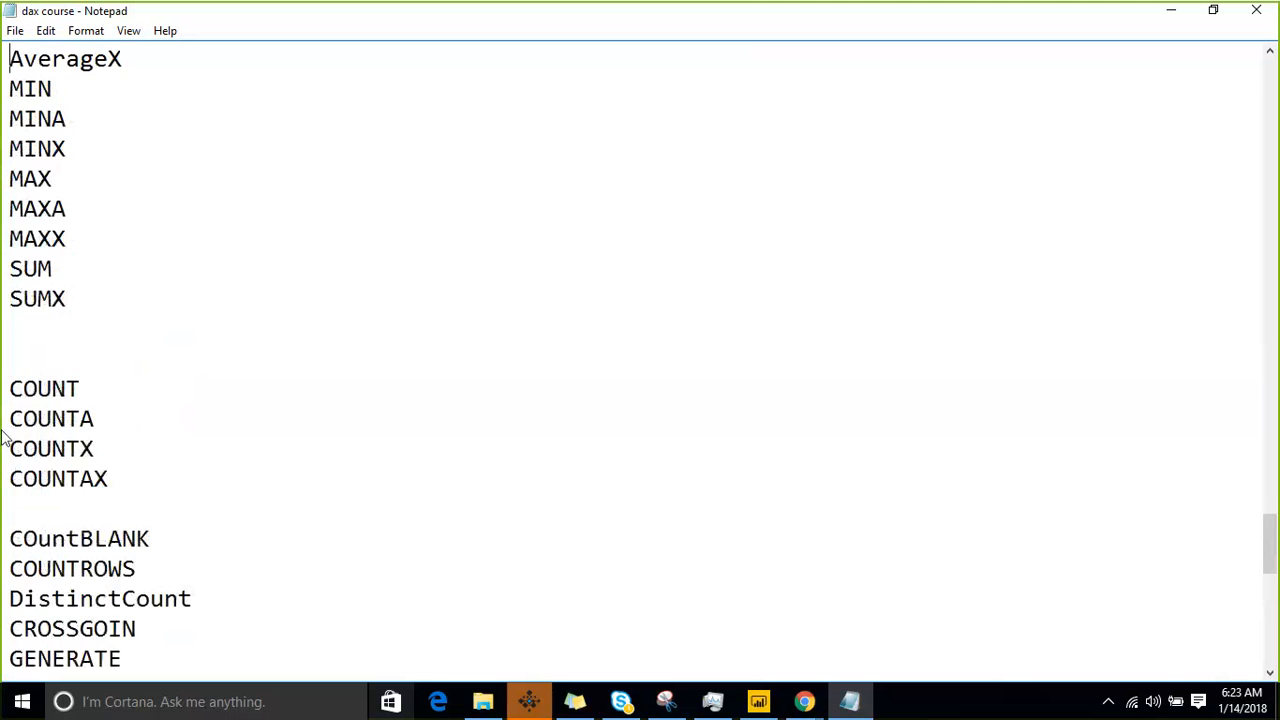
pyautogui.press('Up')
pyautogui.press('Up')
pyautogui.press('Down')
pyautogui.press('Down')
pyautogui.press('Down')
pyautogui.press('Down')
pyautogui.press('Down')
pyautogui.press('Down')
pyautogui.press('Down')
pyautogui.press('Down')
pyautogui.press('Down')
pyautogui.press('Down')
pyautogui.press('Down')
pyautogui.press('Down')
pyautogui.press('Down')
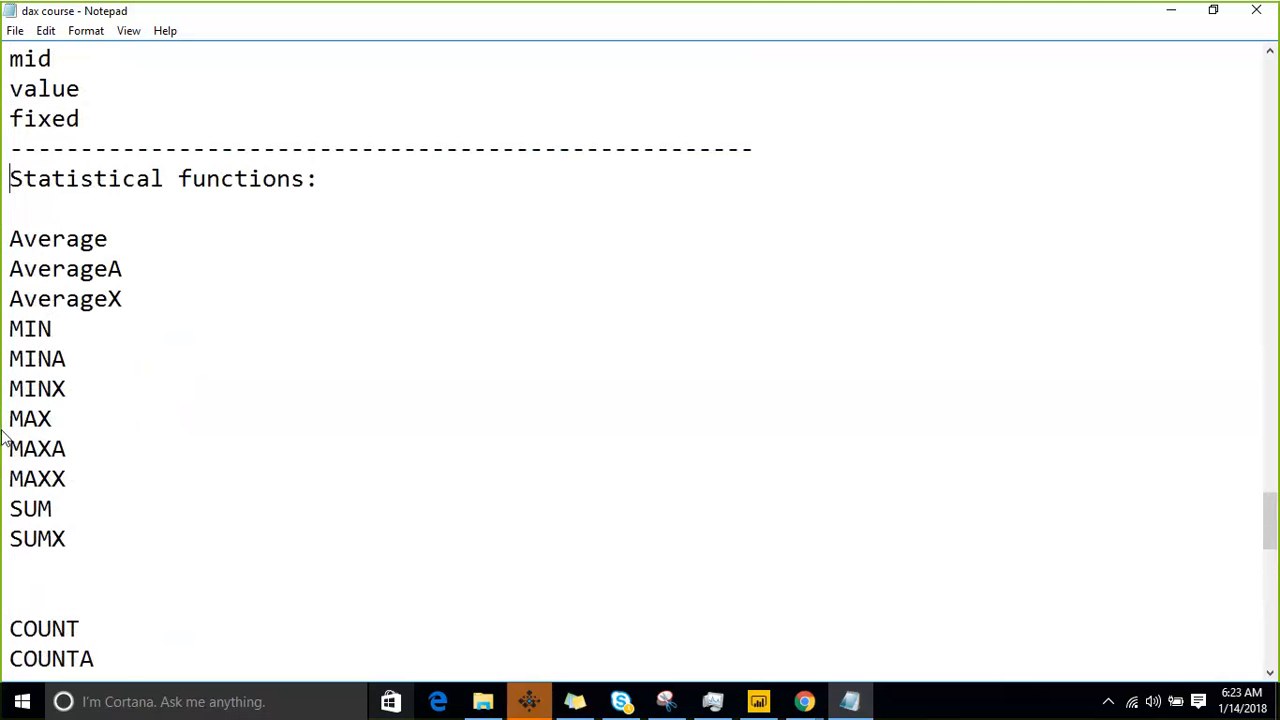
pyautogui.press('Down')
pyautogui.press('Down')
pyautogui.press('Down')
pyautogui.press('Down')
pyautogui.press('Down')
pyautogui.press('Down')
pyautogui.press('Down')
pyautogui.press('Down')
pyautogui.press('Down')
pyautogui.press('Down')
pyautogui.press('Down')
pyautogui.press('Down')
pyautogui.press('Down')
pyautogui.press('Down')
pyautogui.press('Down')
pyautogui.press('Down')
pyautogui.press('Down')
pyautogui.press('Down')
pyautogui.press('Down')
pyautogui.press('Down')
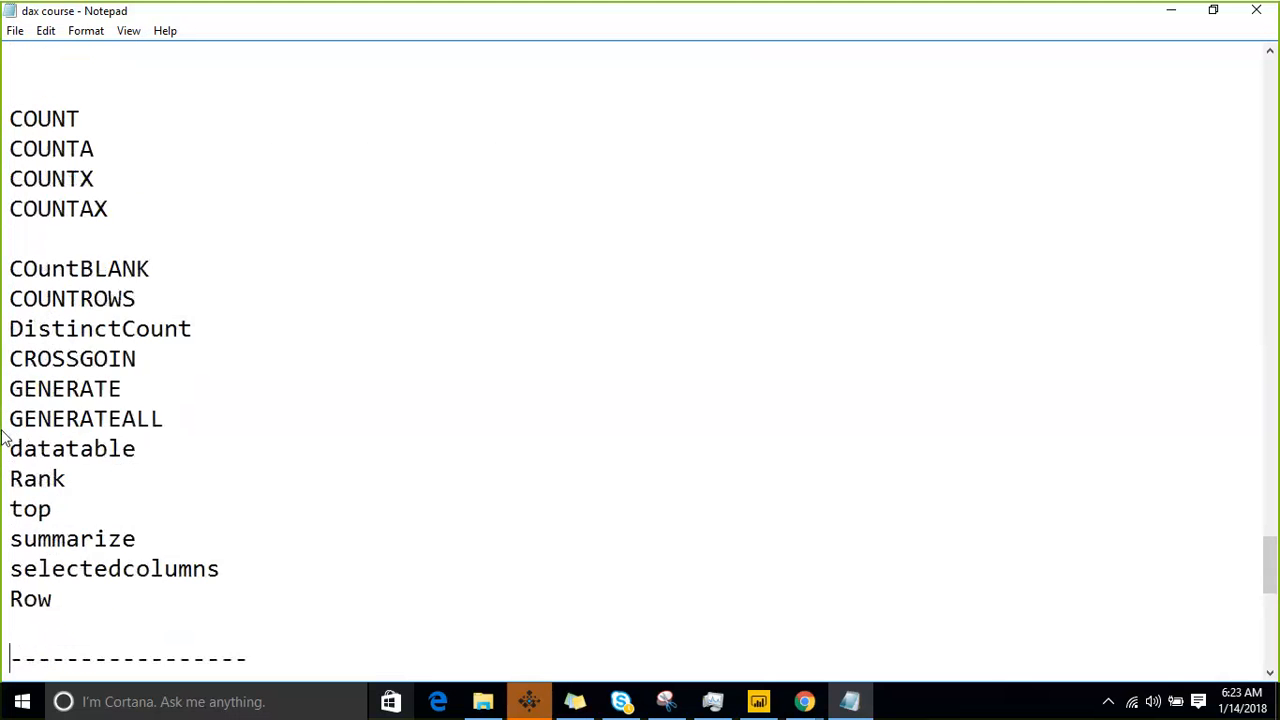
pyautogui.press('Down')
pyautogui.press('Down')
pyautogui.press('Down')
pyautogui.press('Down')
pyautogui.press('Down')
pyautogui.press('Down')
pyautogui.press('Down')
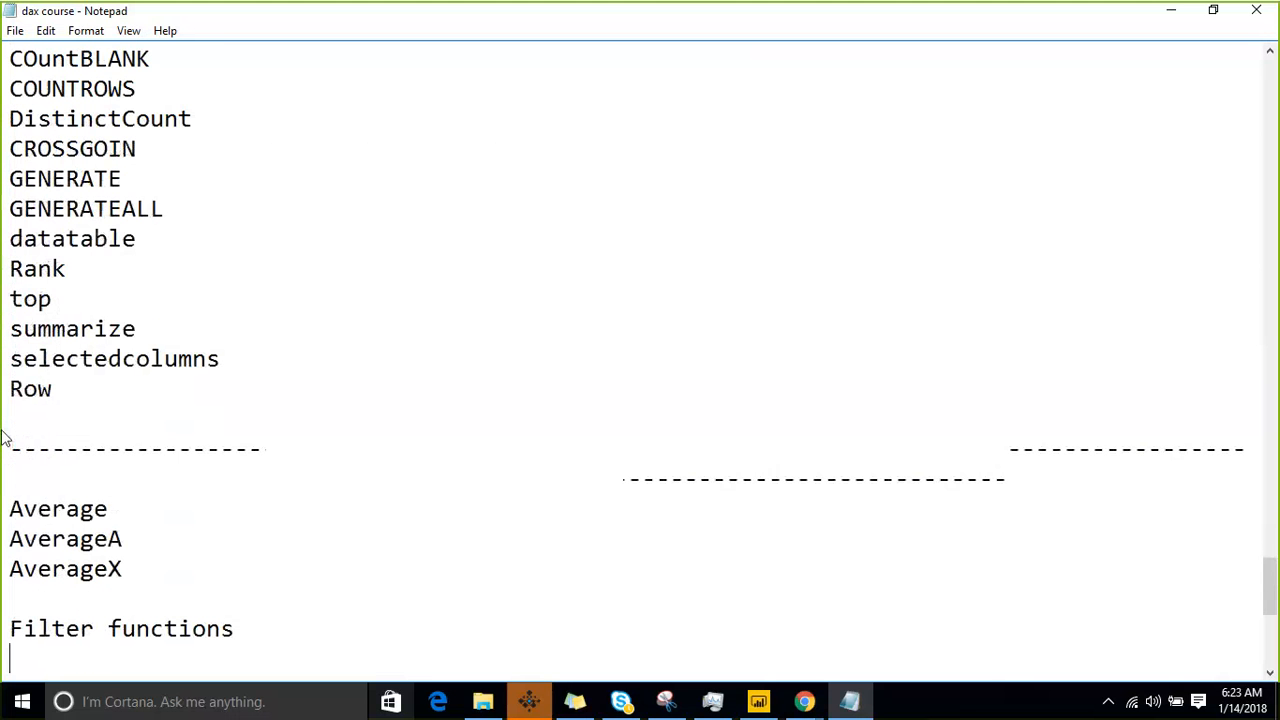
# - Delete the duplicate Average, AverageA and AverageX lines above the Filter functions heading
pyautogui.press('Up')
pyautogui.press('Up')
# - Review the function list from the Filter functions heading up to the last text functions above Statistical functions
pyautogui.press('Up')
pyautogui.press('Up')
pyautogui.press('Up')
pyautogui.press('Up')
pyautogui.press('Down')
pyautogui.hotkey('shift', 'Down')
pyautogui.hotkey('shift', 'Down')
pyautogui.hotkey('shift', 'Down')
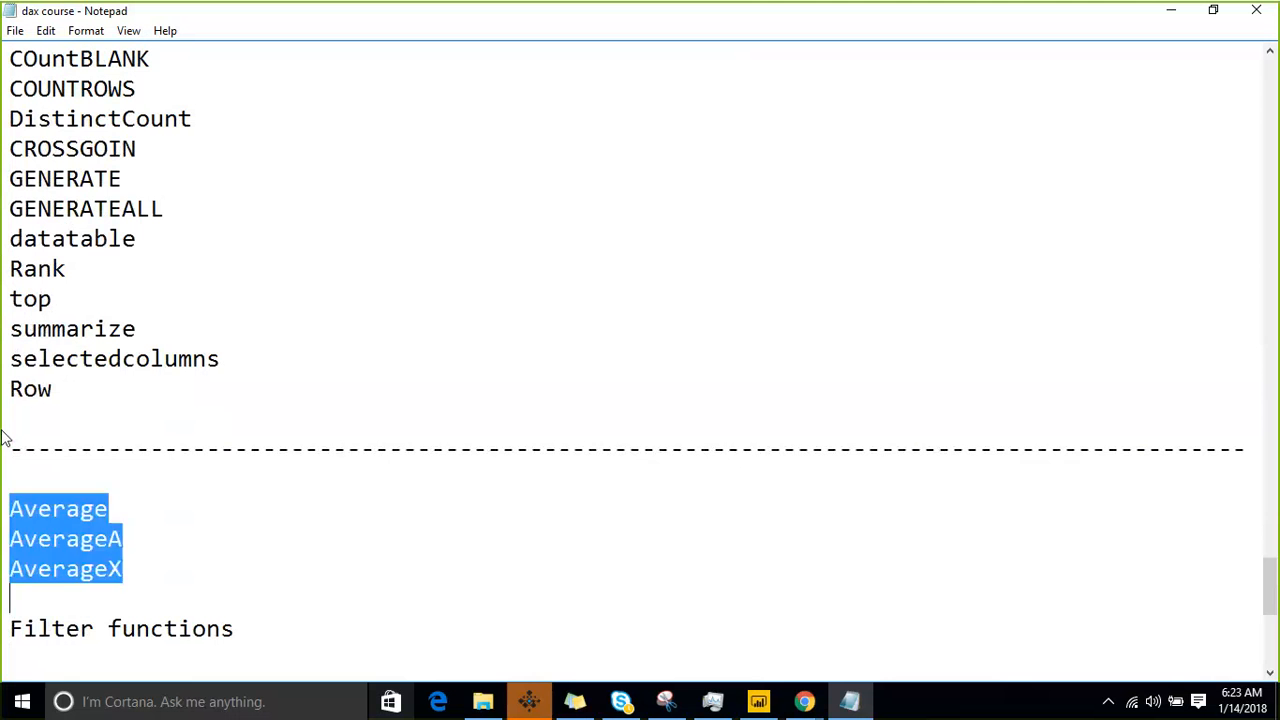
pyautogui.press('BackSpace')
pyautogui.press('BackSpace')
pyautogui.press('Up')
pyautogui.press('Up')
pyautogui.press('Up')
pyautogui.press('Up')
pyautogui.press('Up')
pyautogui.press('Up')
pyautogui.press('Up')
pyautogui.press('Up')
pyautogui.press('Up')
pyautogui.press('Up')
pyautogui.press('Up')
pyautogui.press('Up')
pyautogui.press('Up')
pyautogui.press('Up')
pyautogui.press('Up')
pyautogui.press('Up')
pyautogui.press('Up')
pyautogui.press('Up')
pyautogui.press('Up')
pyautogui.press('Up')
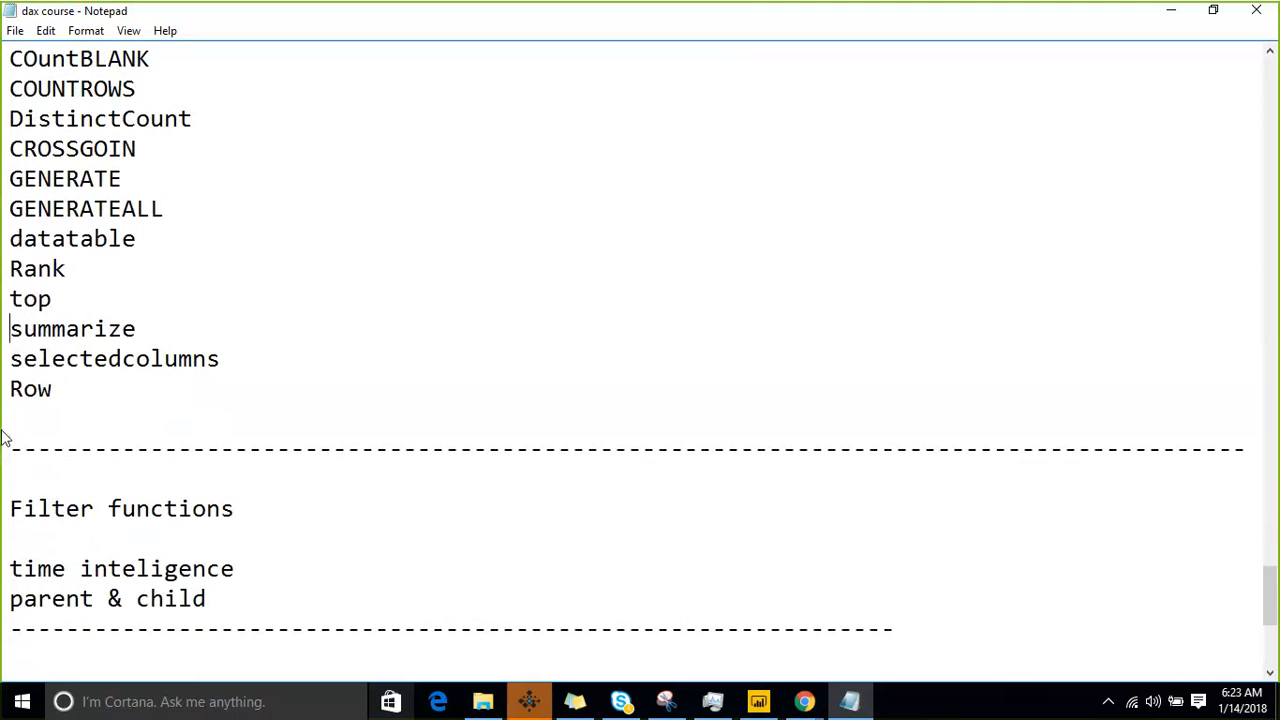
pyautogui.press('Up')
pyautogui.press('Up')
pyautogui.press('Up')
pyautogui.press('Up')
pyautogui.press('Up')
pyautogui.press('Up')
pyautogui.press('Up')
pyautogui.press('Up')
pyautogui.press('Up')
pyautogui.press('Up')
pyautogui.press('Up')
pyautogui.press('Up')
pyautogui.press('Up')
pyautogui.press('Up')
pyautogui.press('Up')
pyautogui.press('Down')
pyautogui.press('Down')
pyautogui.press('Down')
pyautogui.press('Down')
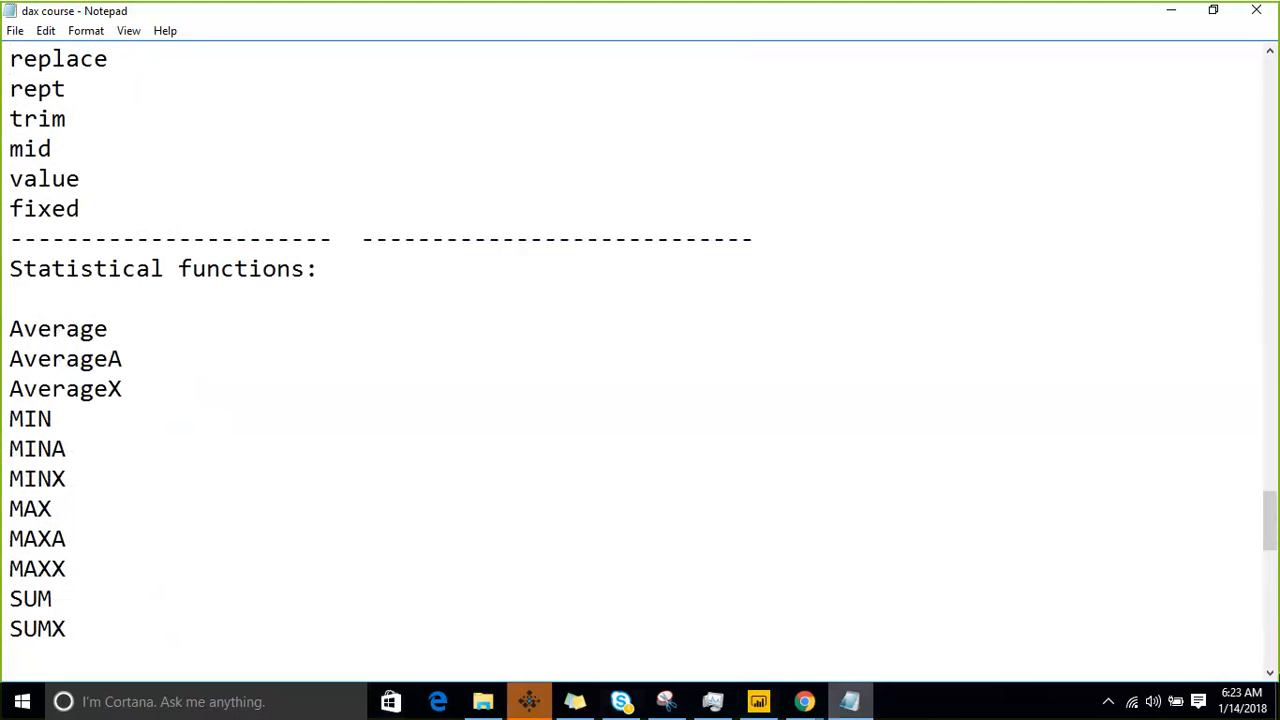
# - Switch to Power BI Desktop and open the Query Editor on the Salesdata query
pyautogui.click(759, 702)
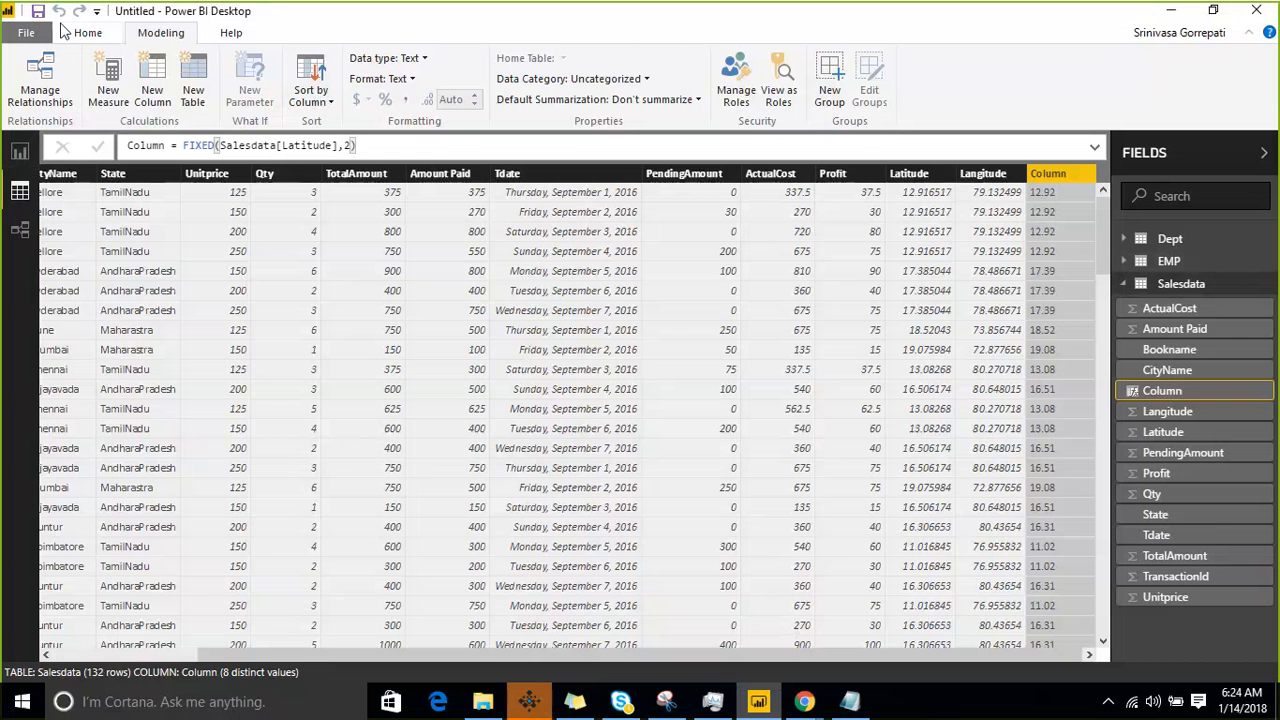
pyautogui.click(96, 33)
pyautogui.click(312, 101)
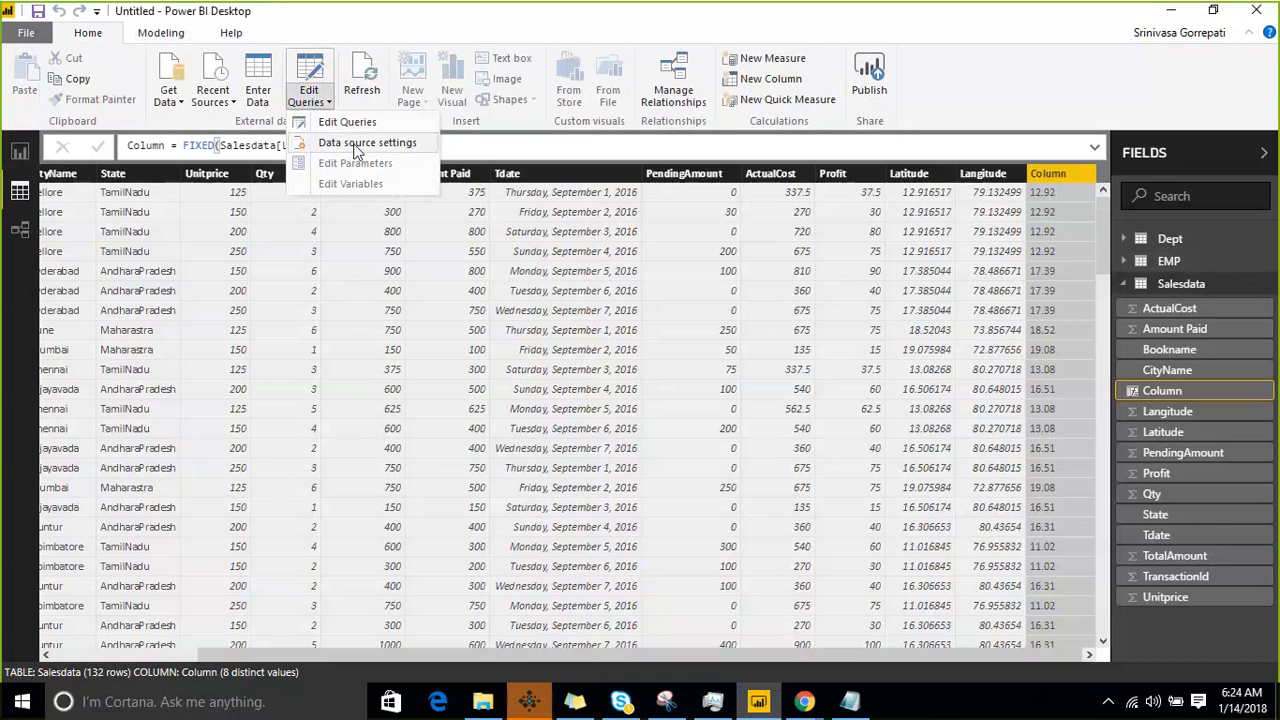
pyautogui.click(349, 124)
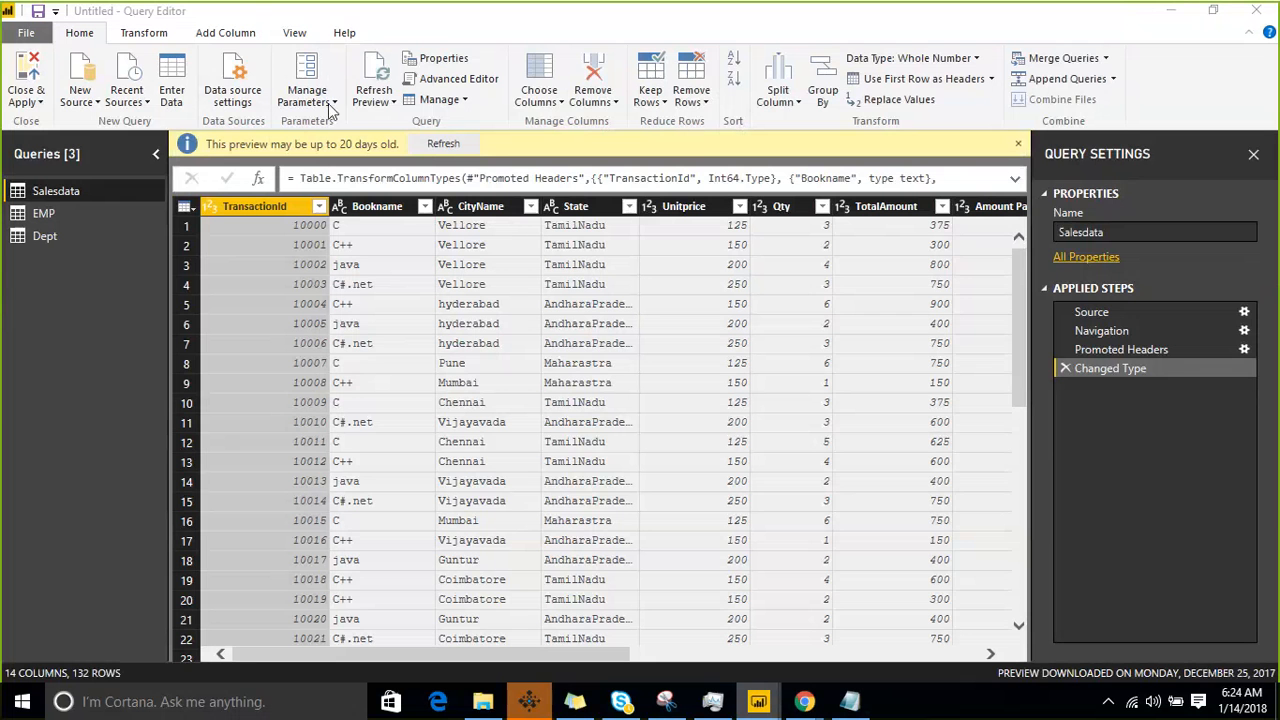
pyautogui.click(155, 38)
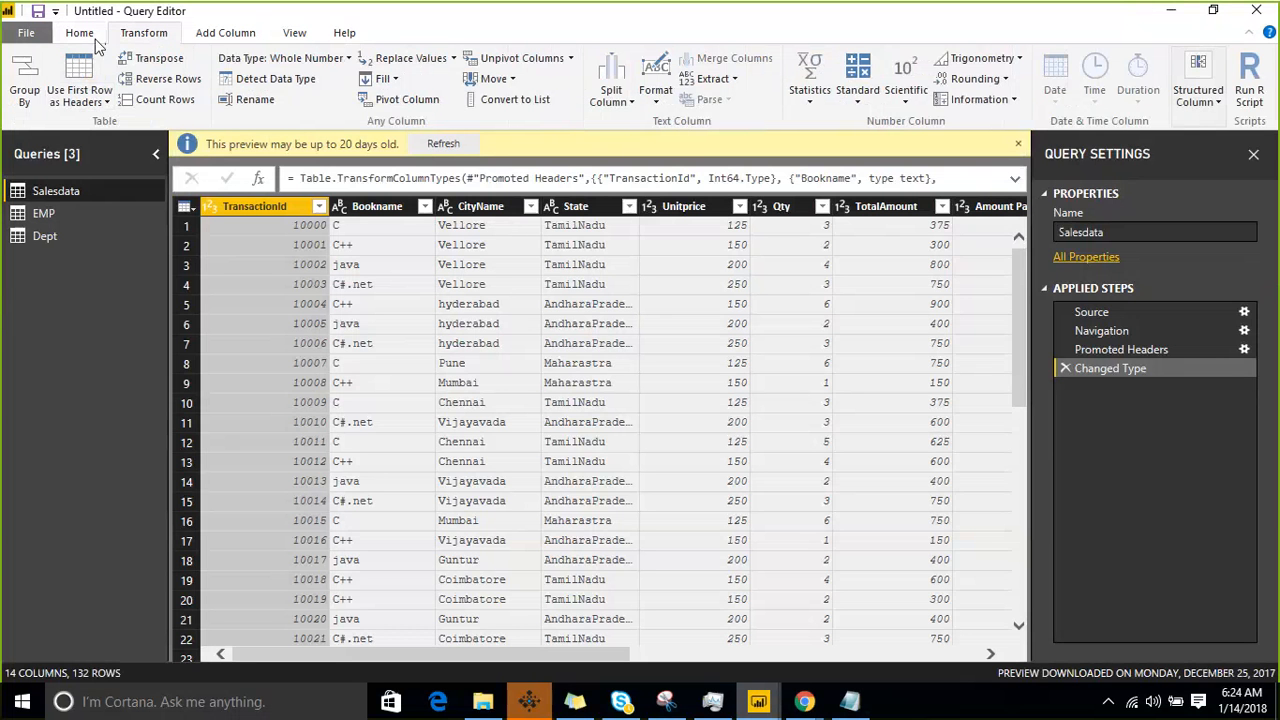
pyautogui.click(82, 35)
pyautogui.click(142, 36)
pyautogui.click(79, 34)
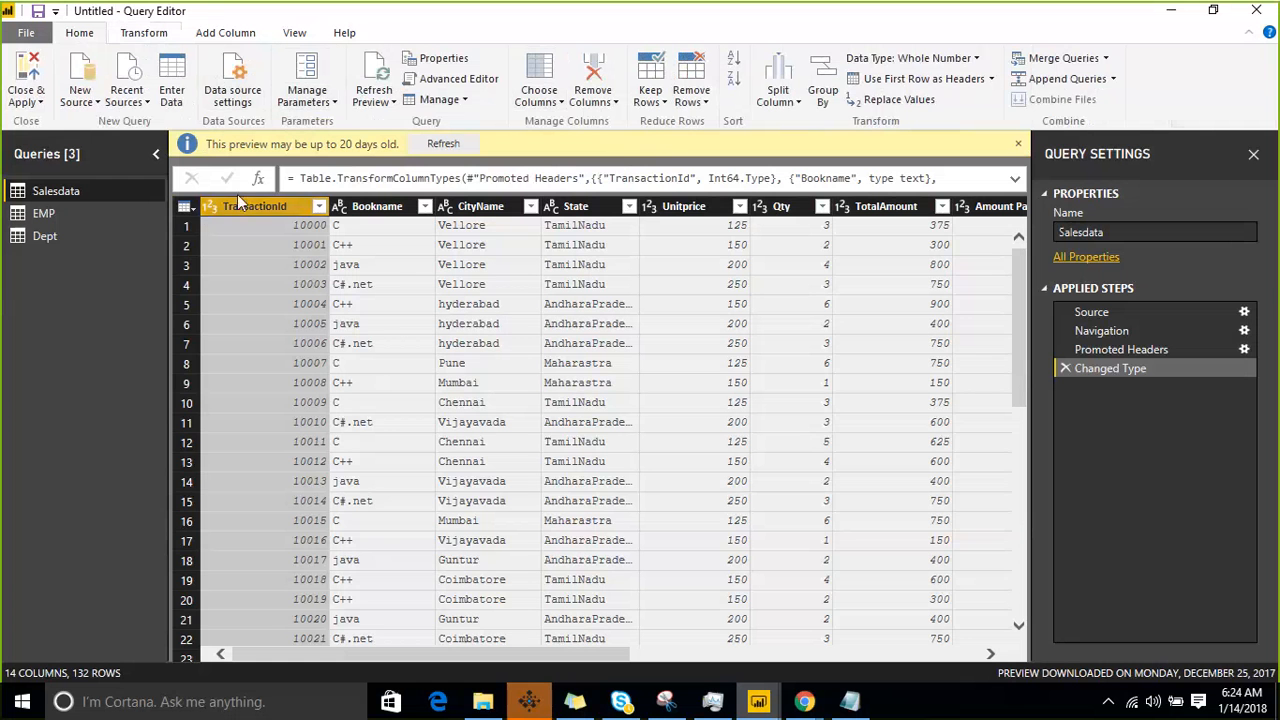
# - Keep only TransactionId, Bookname, CityName, State, Unitprice, Qty and Tdate in the Salesdata query and apply the changes to the model
pyautogui.click(190, 208)
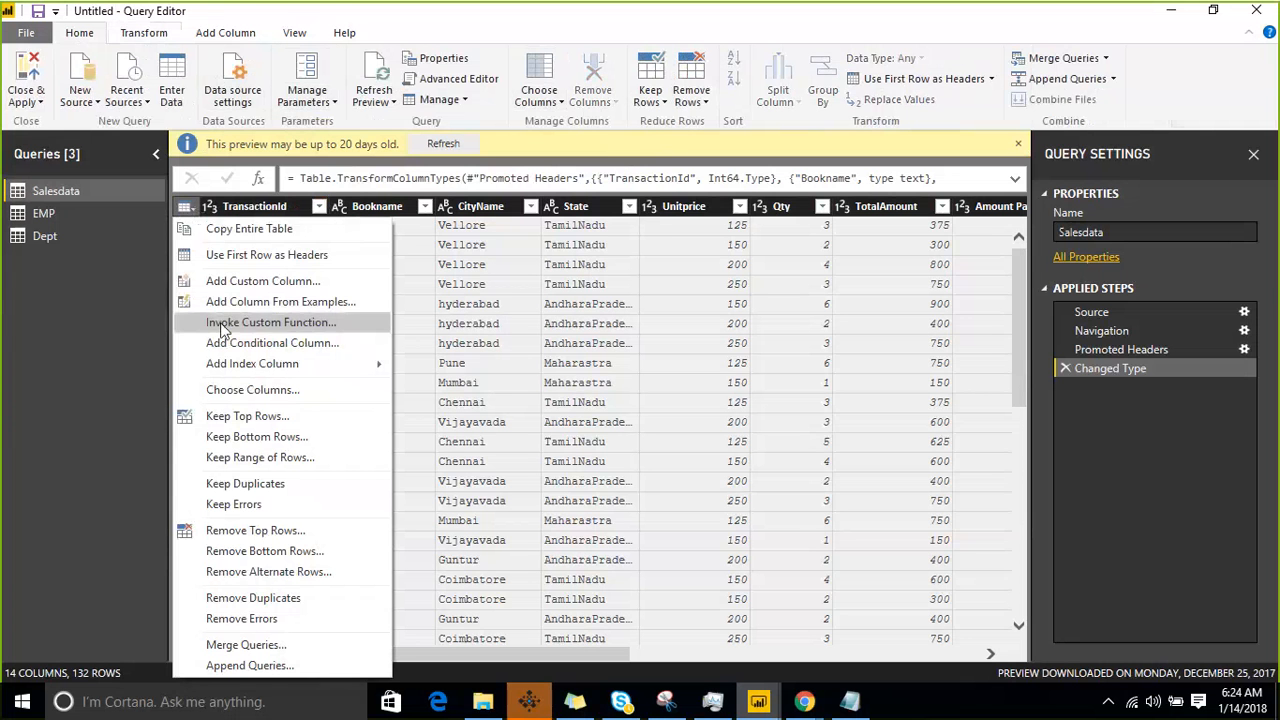
pyautogui.click(274, 390)
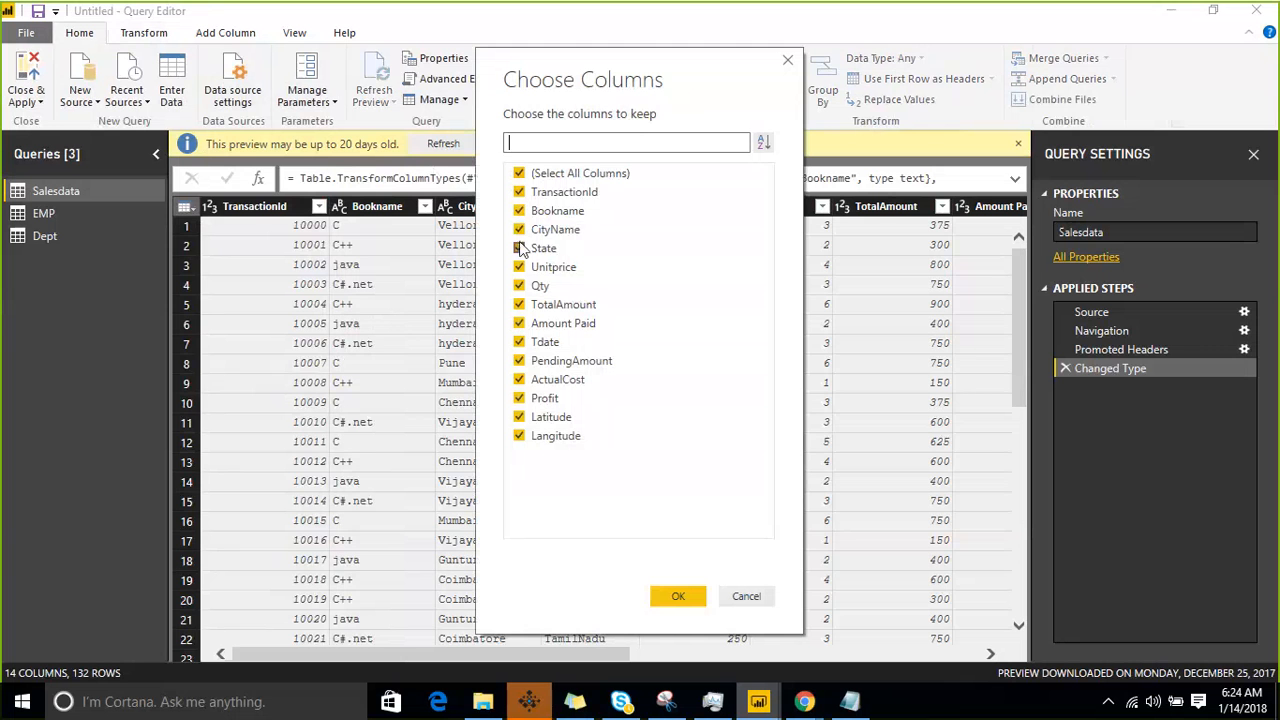
pyautogui.click(519, 304)
pyautogui.click(519, 323)
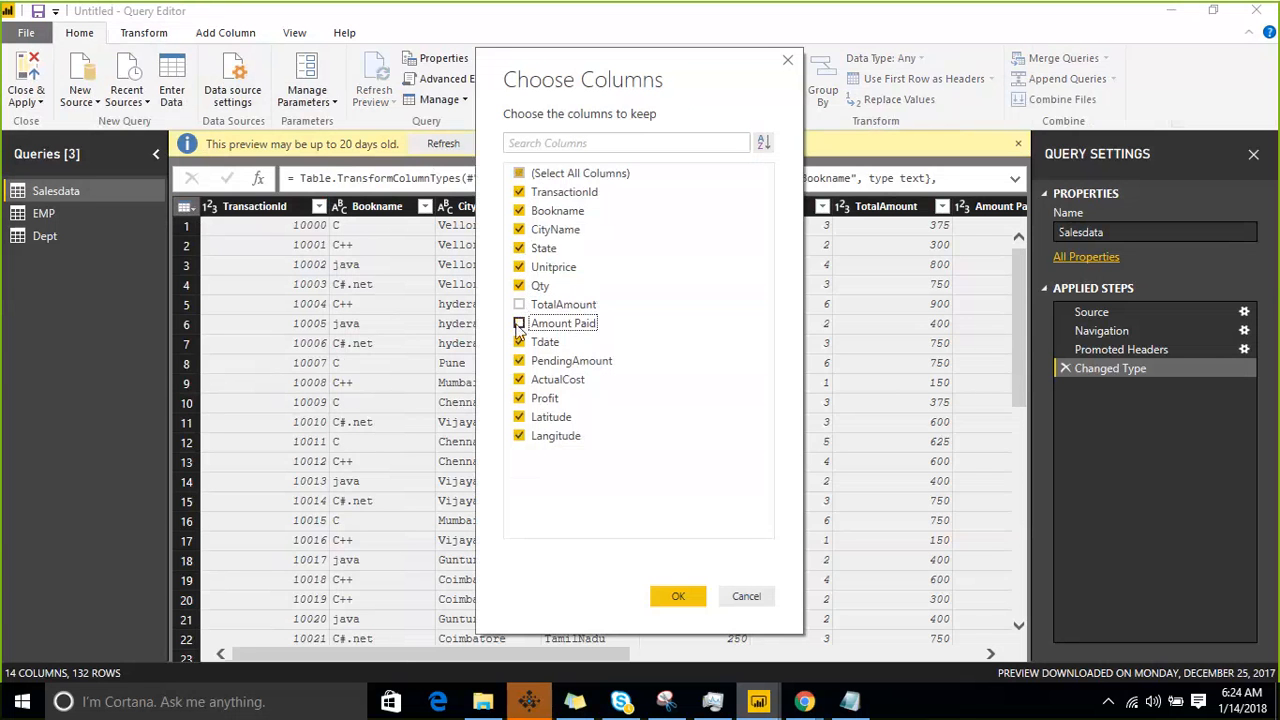
pyautogui.click(519, 361)
pyautogui.click(519, 380)
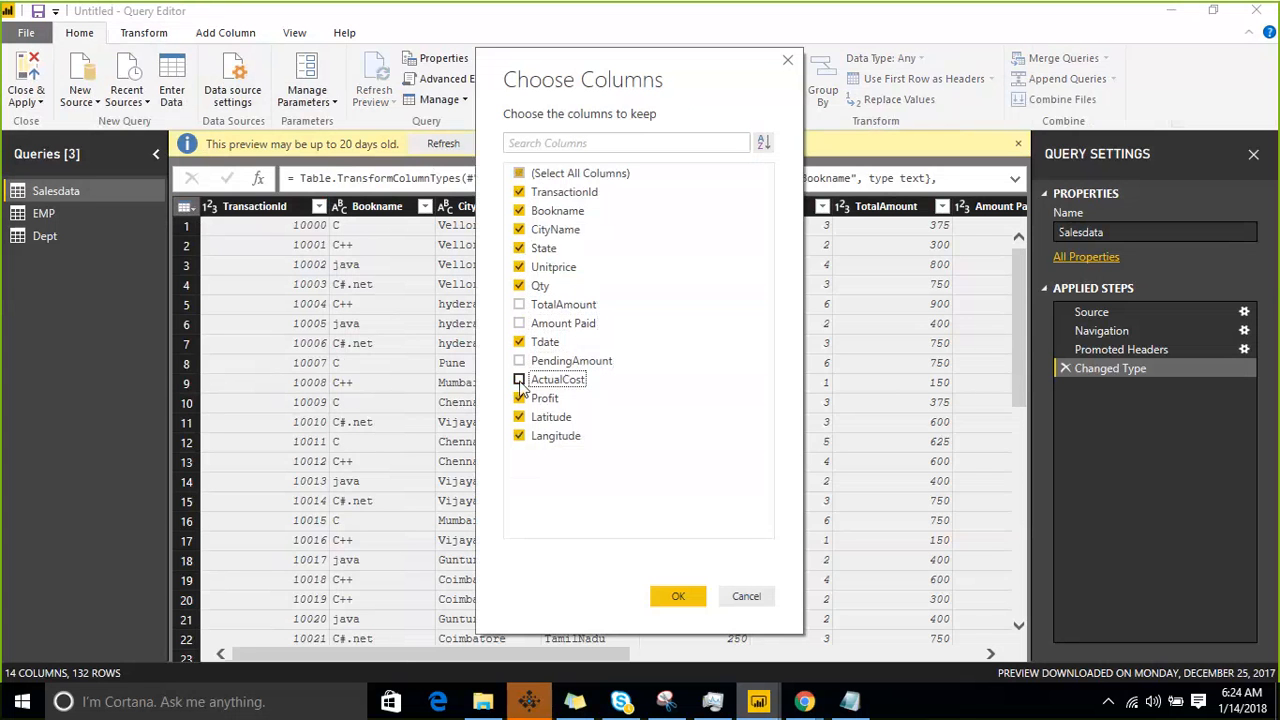
pyautogui.click(519, 398)
pyautogui.click(519, 417)
pyautogui.click(519, 436)
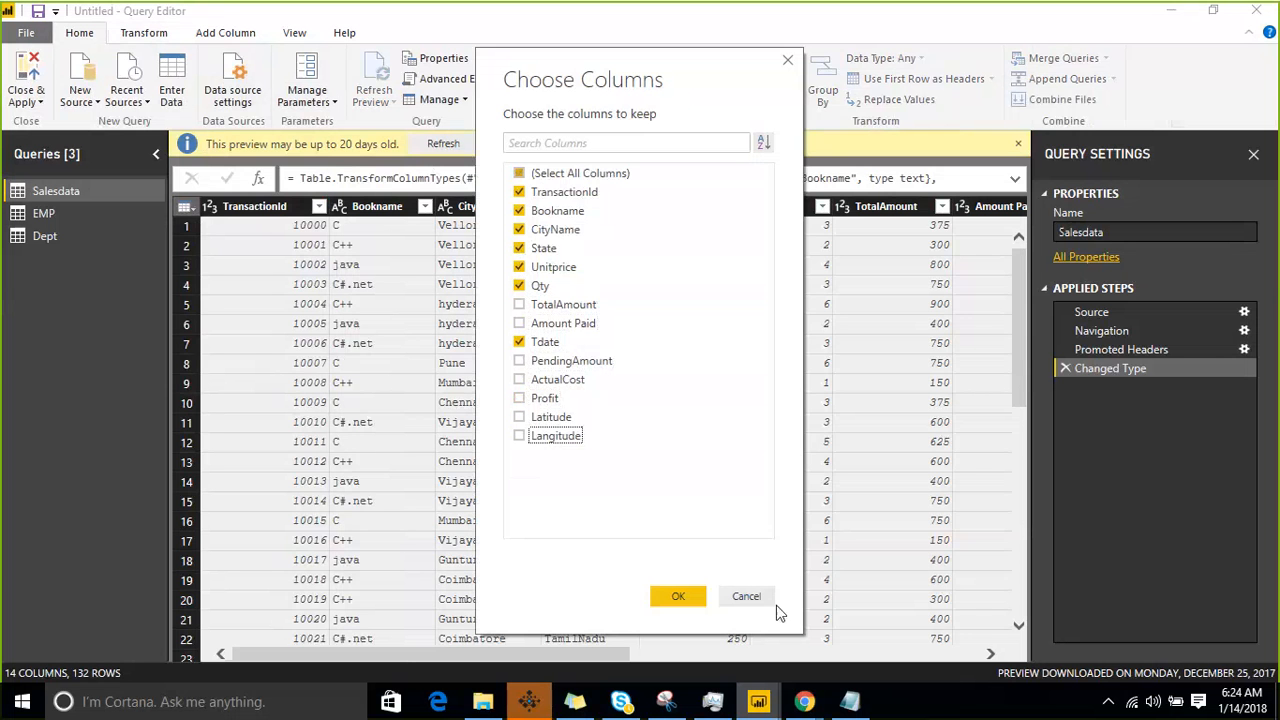
pyautogui.click(679, 597)
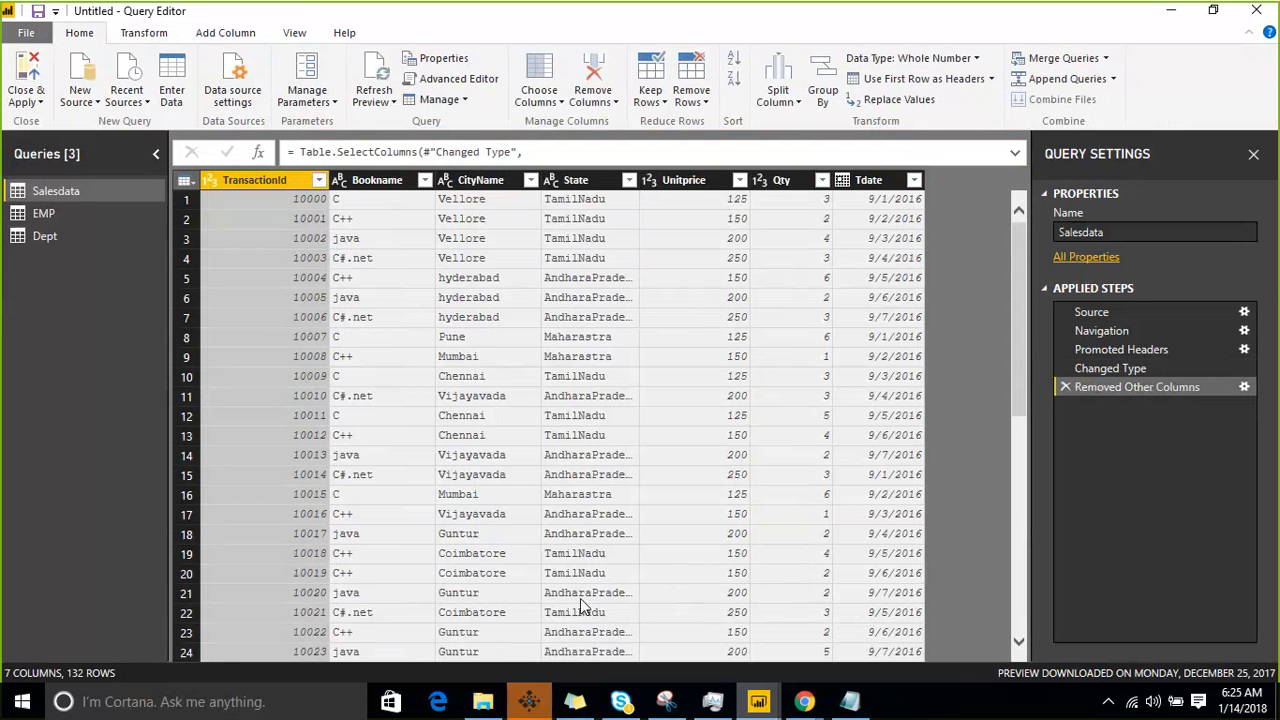
pyautogui.click(28, 98)
pyautogui.click(37, 122)
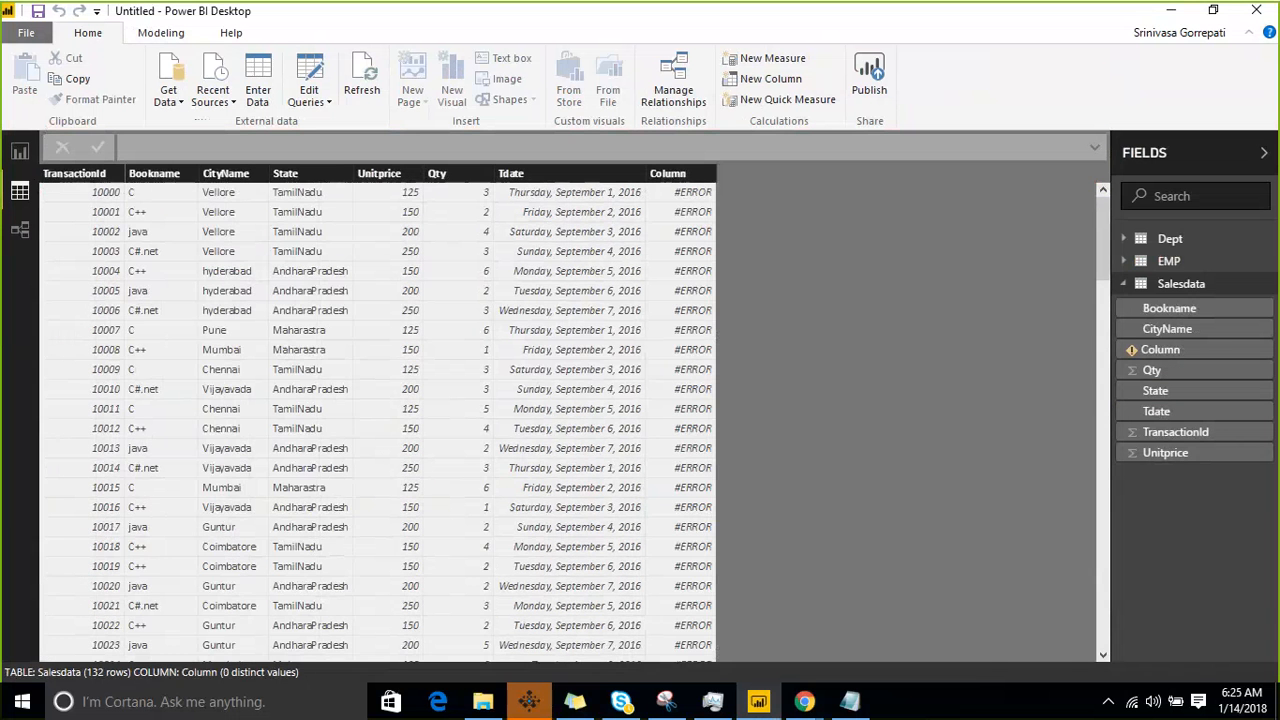
# - Delete the calculated column named Column from Salesdata in the report view and display the table in the data view
pyautogui.click(19, 152)
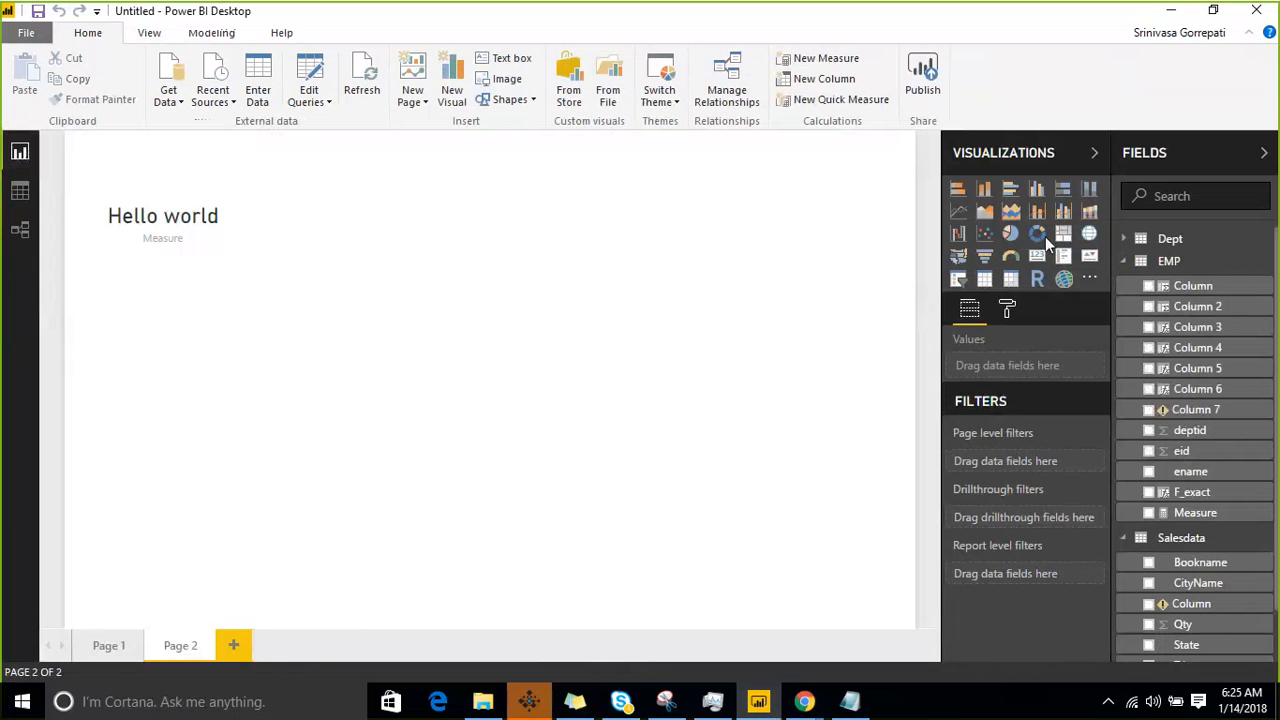
pyautogui.click(1124, 261)
pyautogui.click(1208, 287)
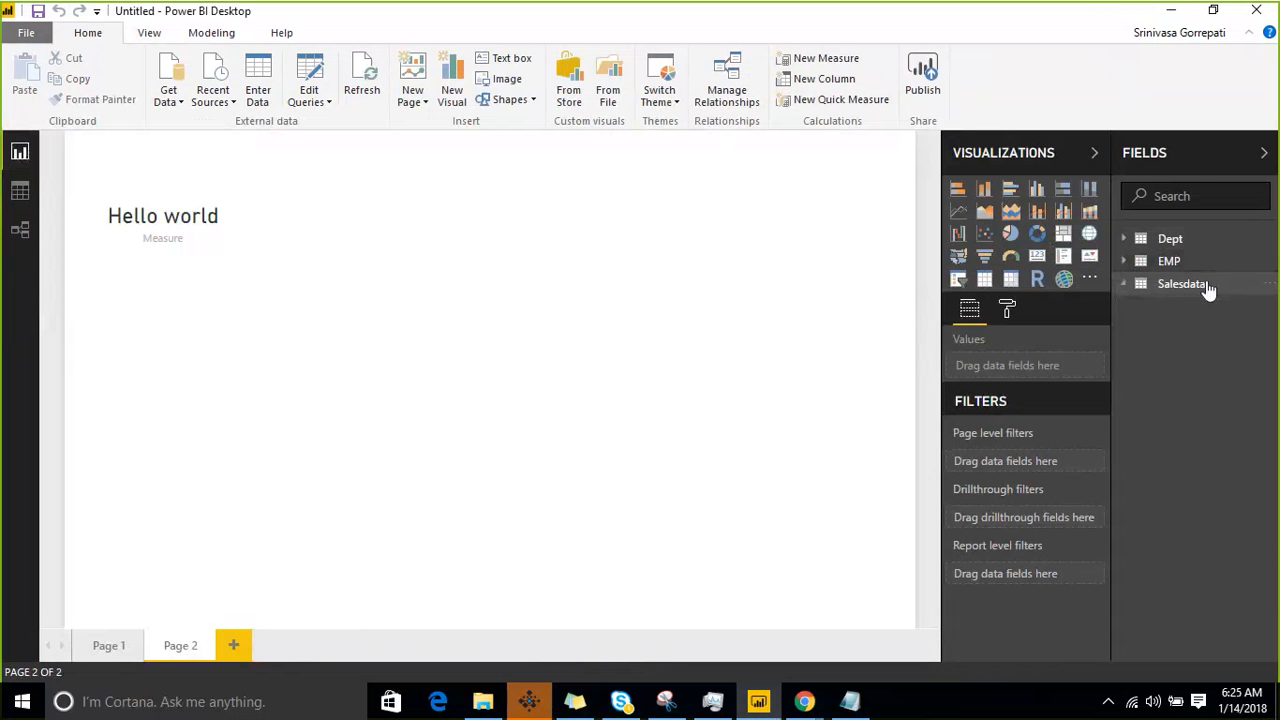
pyautogui.click(1166, 287)
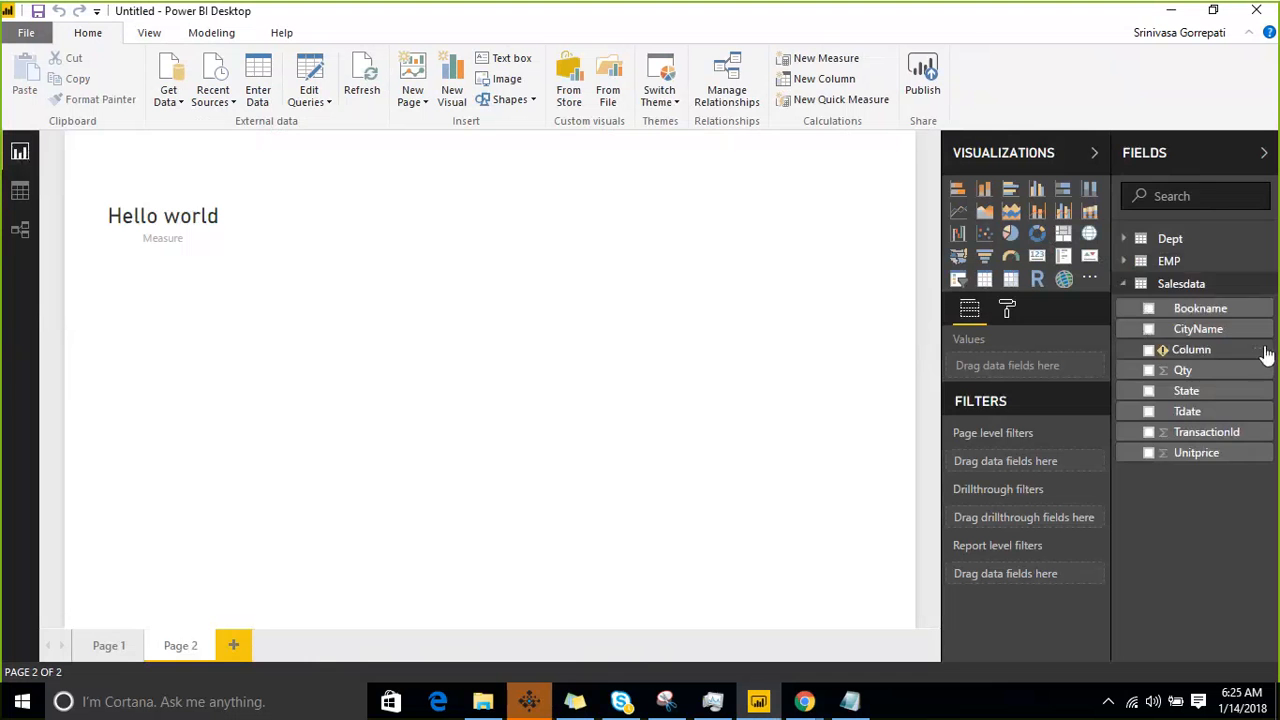
pyautogui.click(1266, 355)
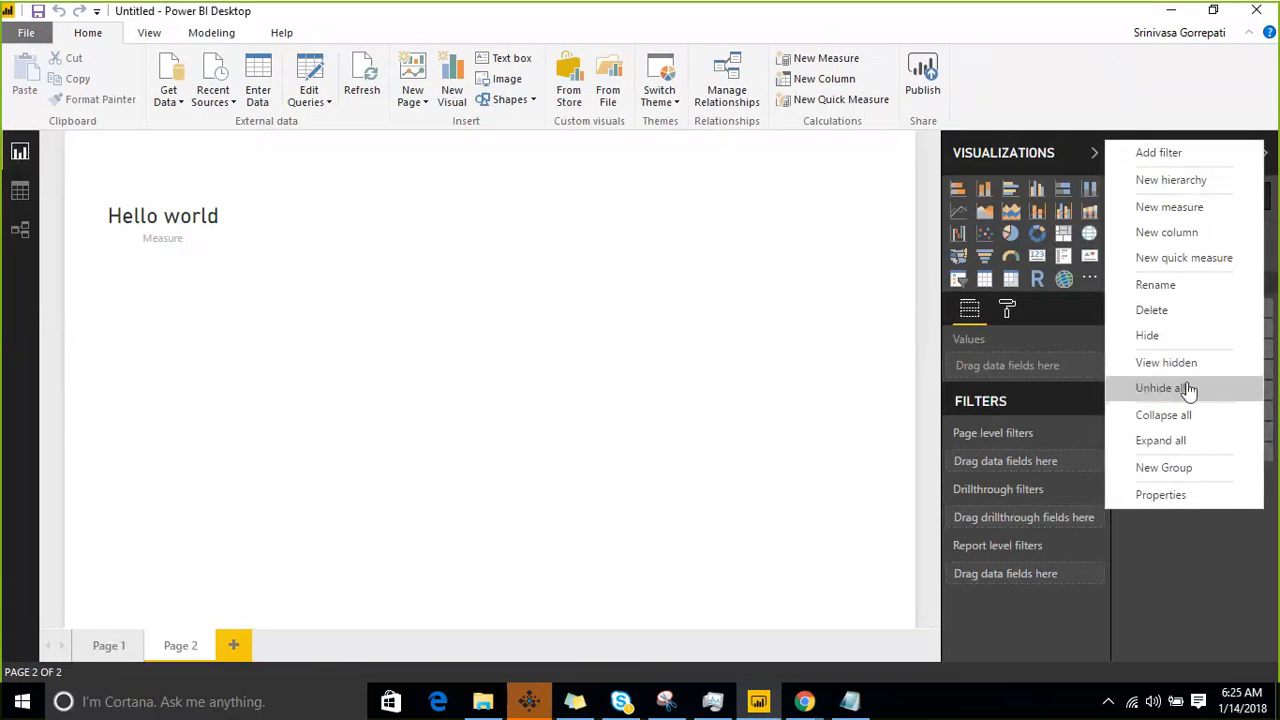
pyautogui.click(1140, 311)
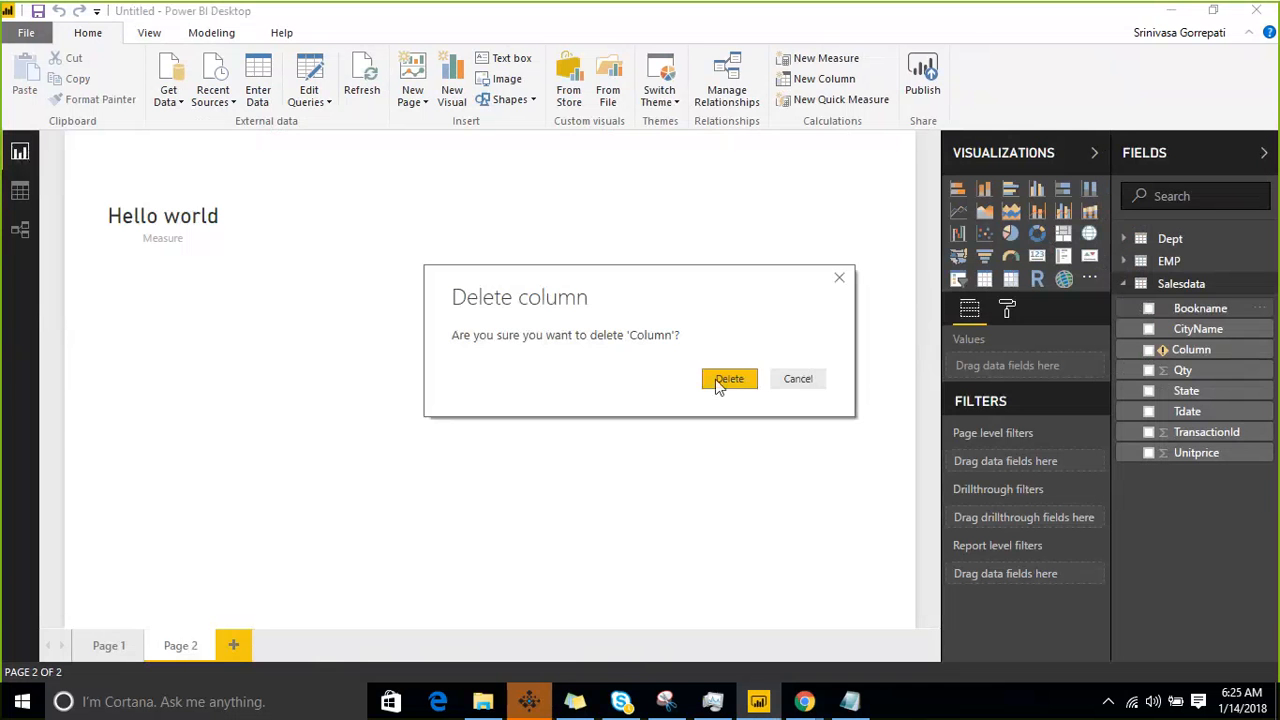
pyautogui.click(719, 383)
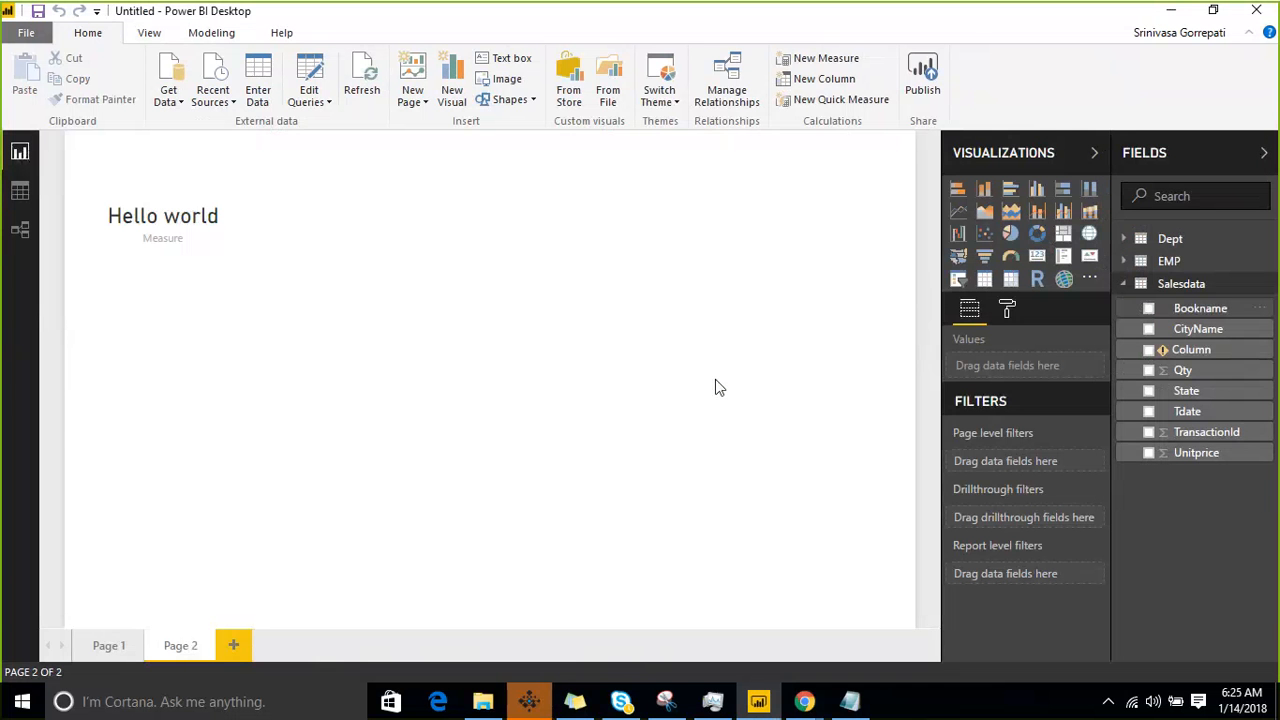
pyautogui.click(1231, 288)
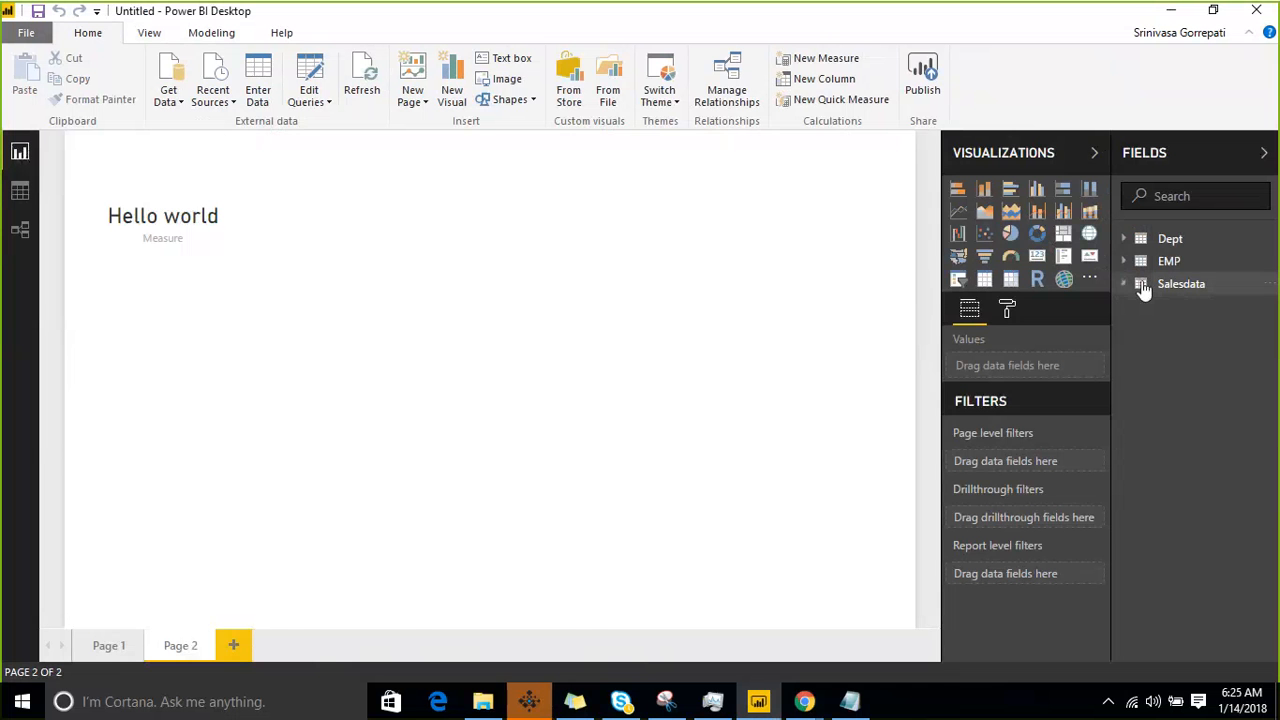
pyautogui.click(18, 192)
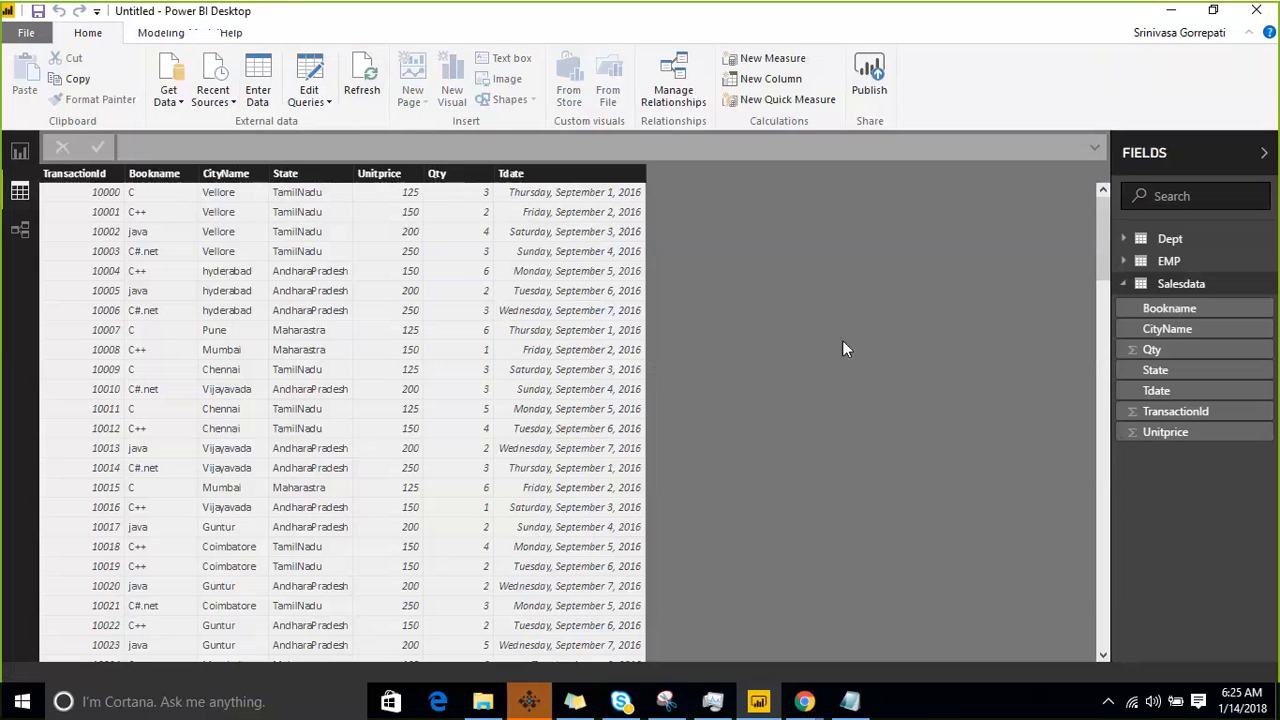
# - Annotate the table headers in green: tick TransactionId, Bookname, CityName and State, outline Unitprice, Qty and Tdate, and bracket Unitprice with Qty
pyautogui.click(20, 152)
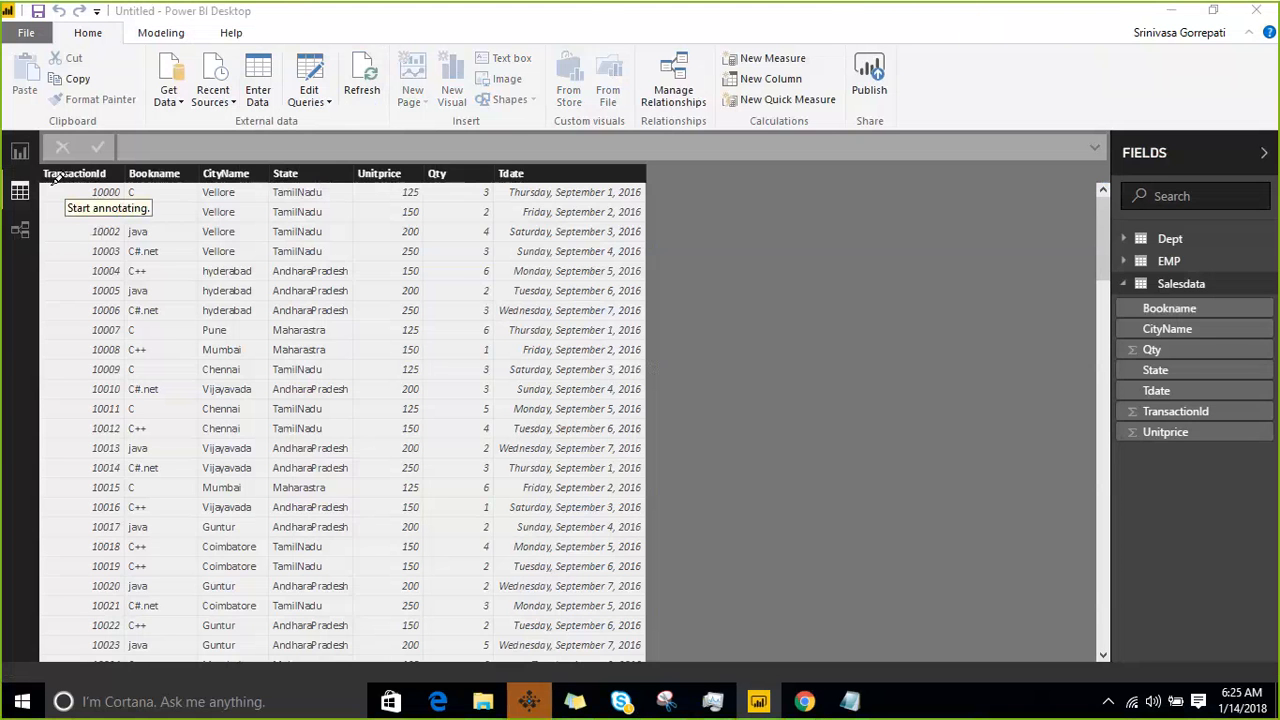
pyautogui.moveTo(50, 190)
pyautogui.mouseDown()
pyautogui.moveTo(63, 204)
pyautogui.moveTo(133, 138)
pyautogui.mouseUp()
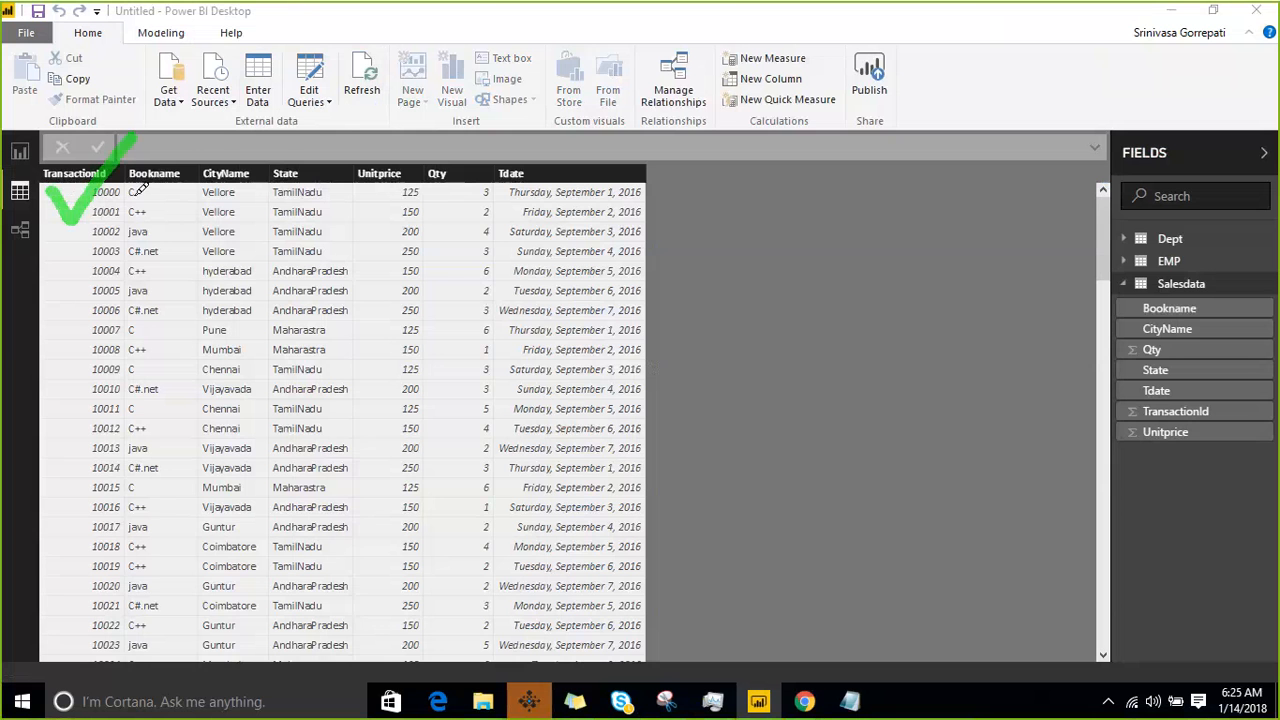
pyautogui.moveTo(138, 193); pyautogui.dragTo(286, 148)
pyautogui.moveTo(293, 199); pyautogui.dragTo(318, 174)
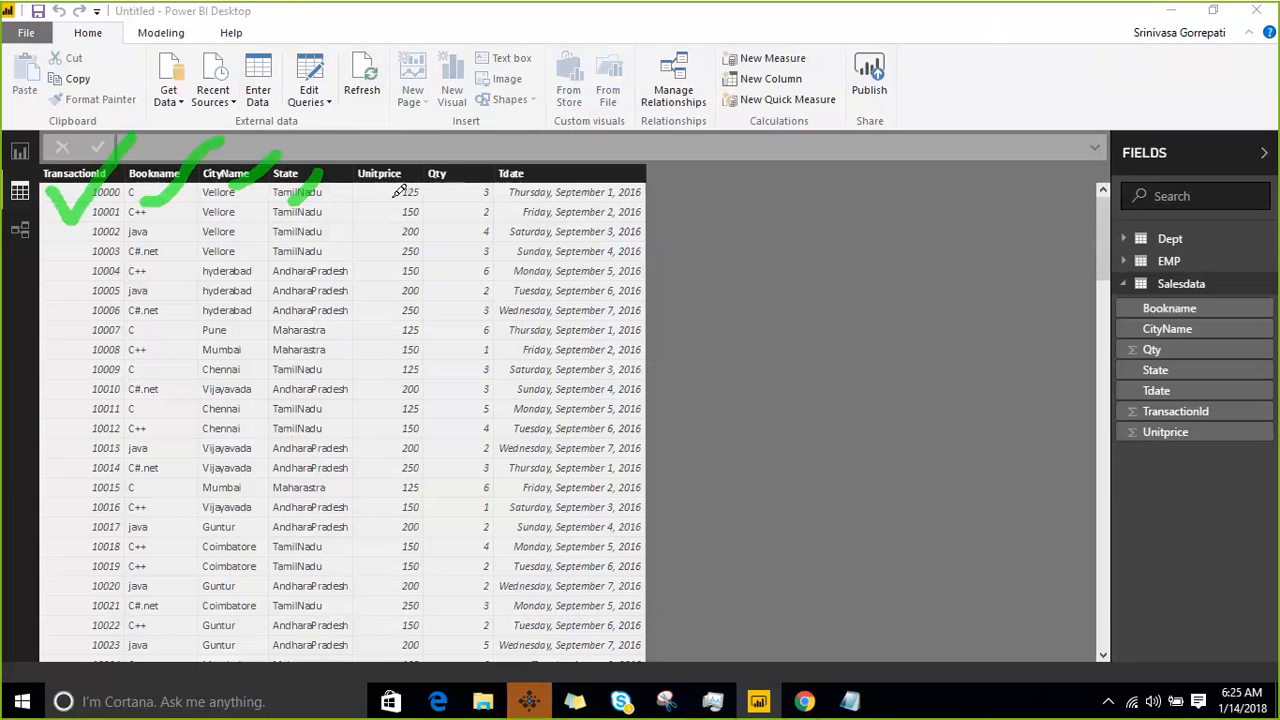
pyautogui.moveTo(392, 198)
pyautogui.mouseDown()
pyautogui.moveTo(441, 185)
pyautogui.moveTo(402, 184)
pyautogui.moveTo(440, 200)
pyautogui.moveTo(495, 180)
pyautogui.moveTo(440, 177)
pyautogui.mouseUp()
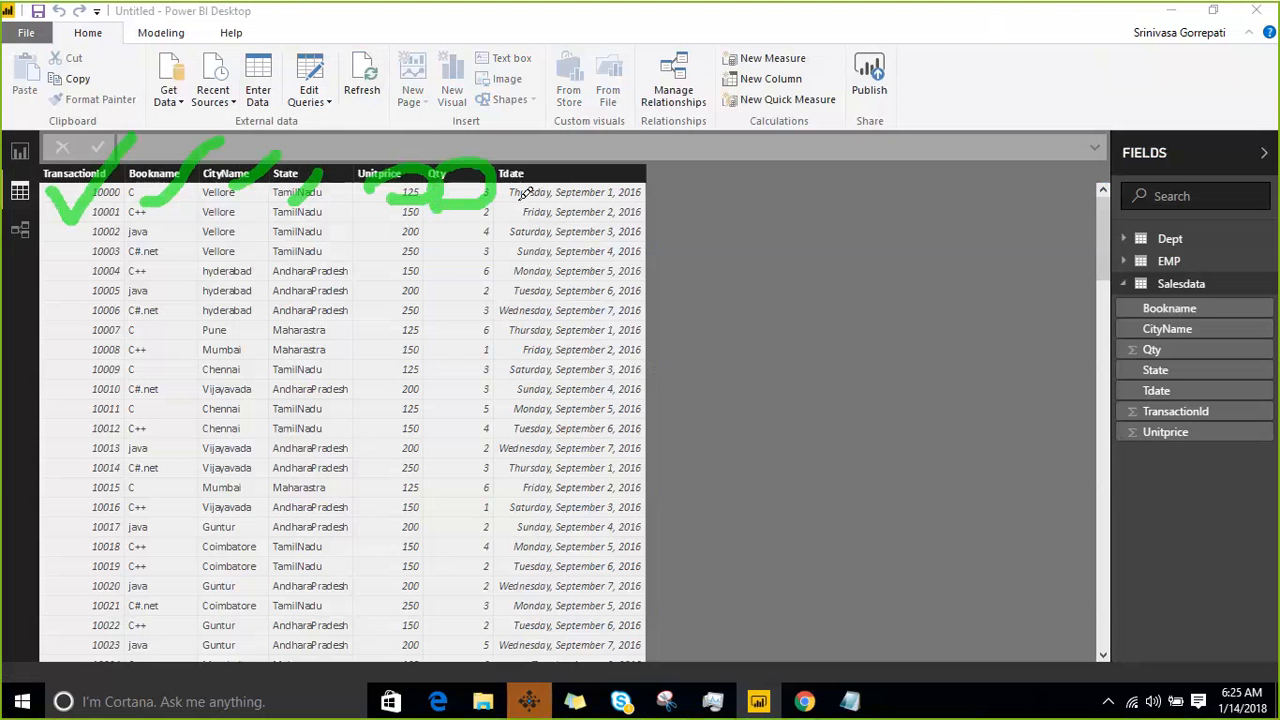
pyautogui.moveTo(519, 194)
pyautogui.mouseDown()
pyautogui.moveTo(662, 178)
pyautogui.moveTo(528, 162)
pyautogui.moveTo(517, 189)
pyautogui.mouseUp()
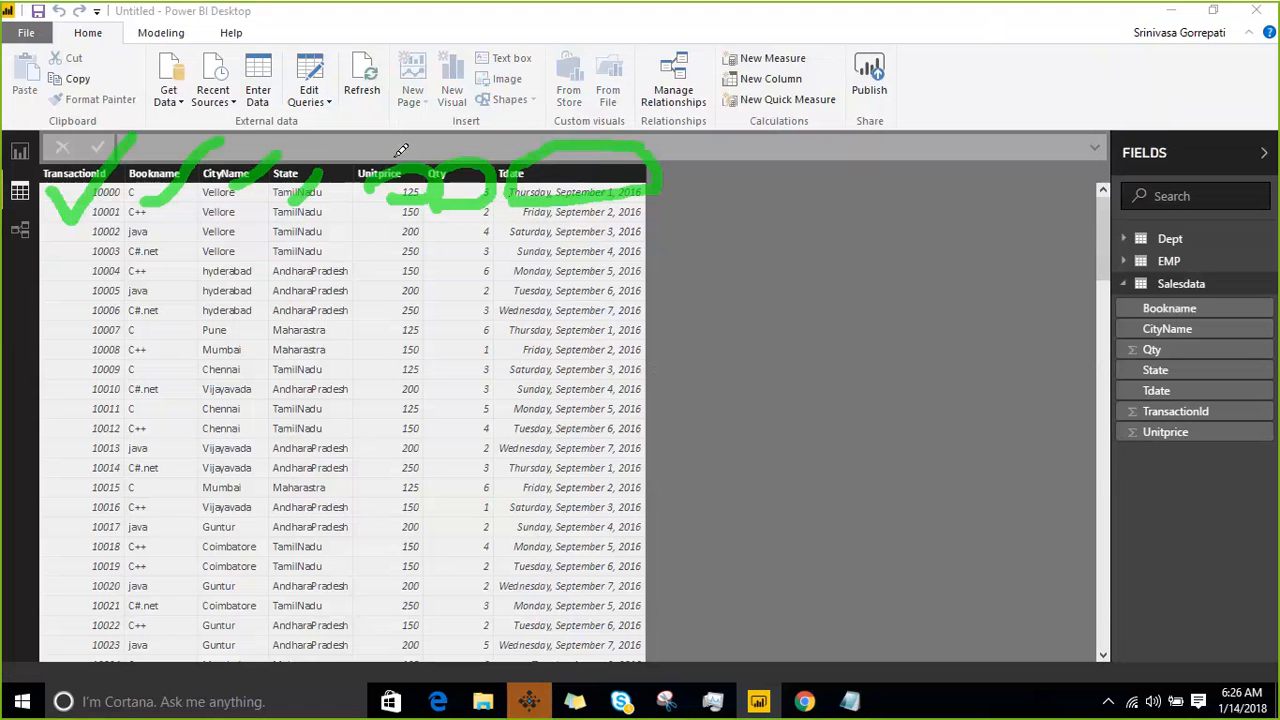
pyautogui.moveTo(400, 155)
pyautogui.mouseDown()
pyautogui.moveTo(387, 112)
pyautogui.moveTo(472, 94)
pyautogui.moveTo(474, 132)
pyautogui.mouseUp()
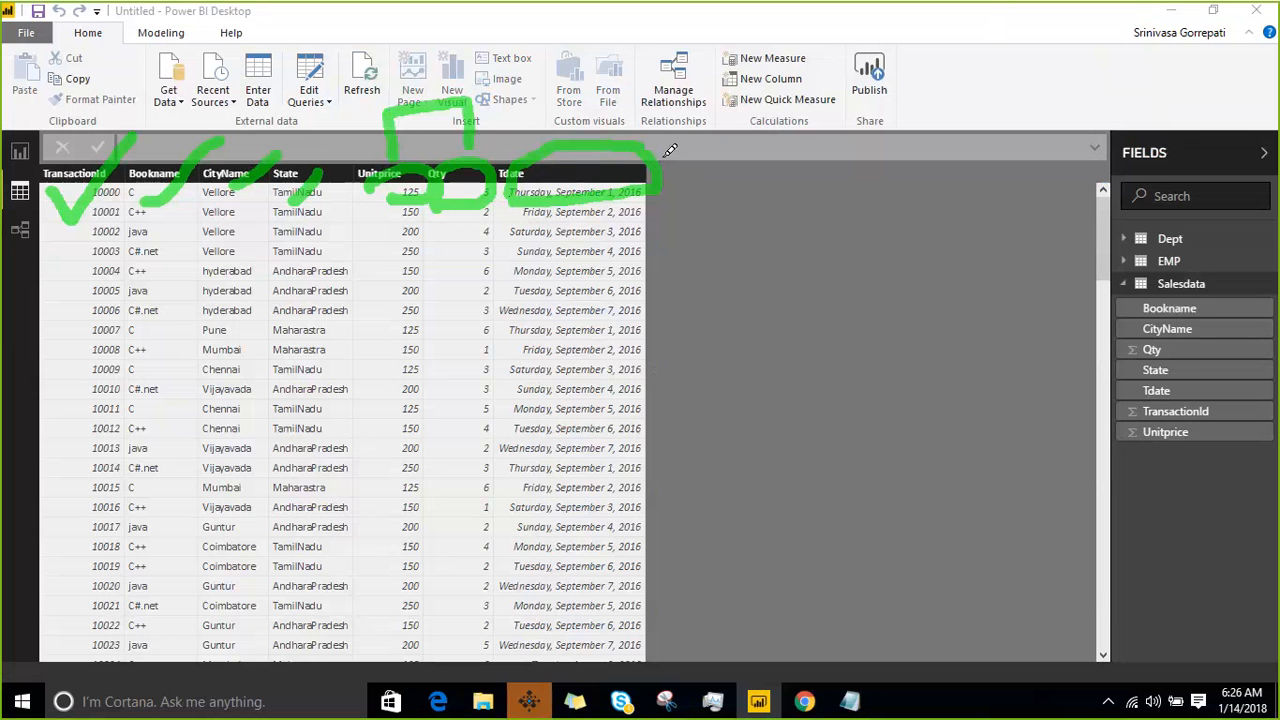
# - Draw a green line from the Tdate header down the empty area, tick TransactionId again, and clear all annotations
pyautogui.moveTo(660, 157)
pyautogui.mouseDown()
pyautogui.moveTo(750, 145)
pyautogui.moveTo(797, 370)
pyautogui.mouseUp()
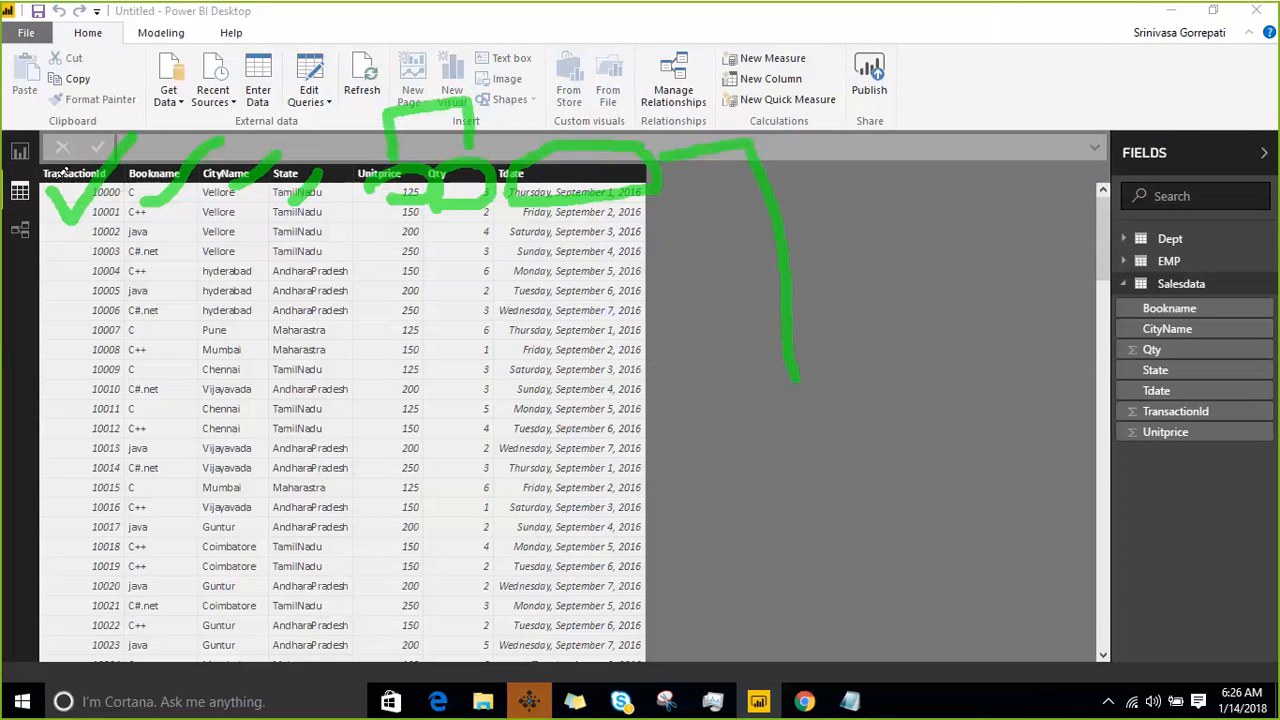
pyautogui.moveTo(77, 193); pyautogui.dragTo(117, 123)
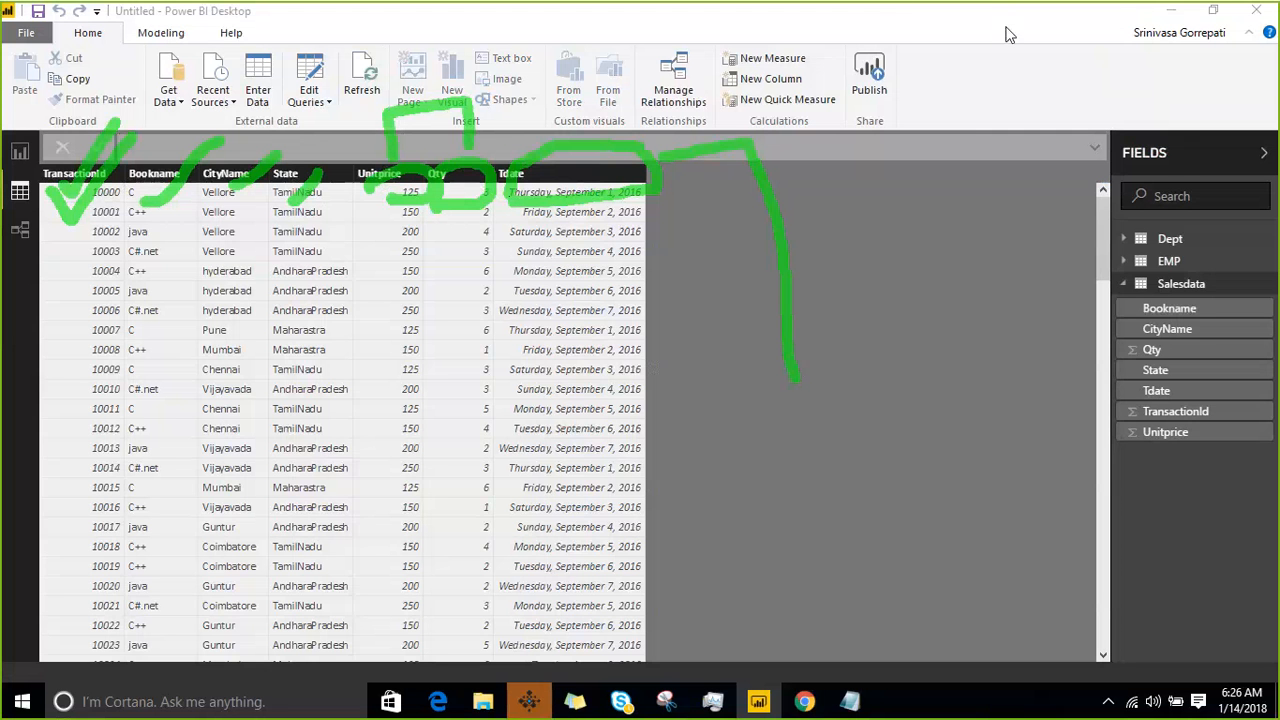
pyautogui.press('Escape')
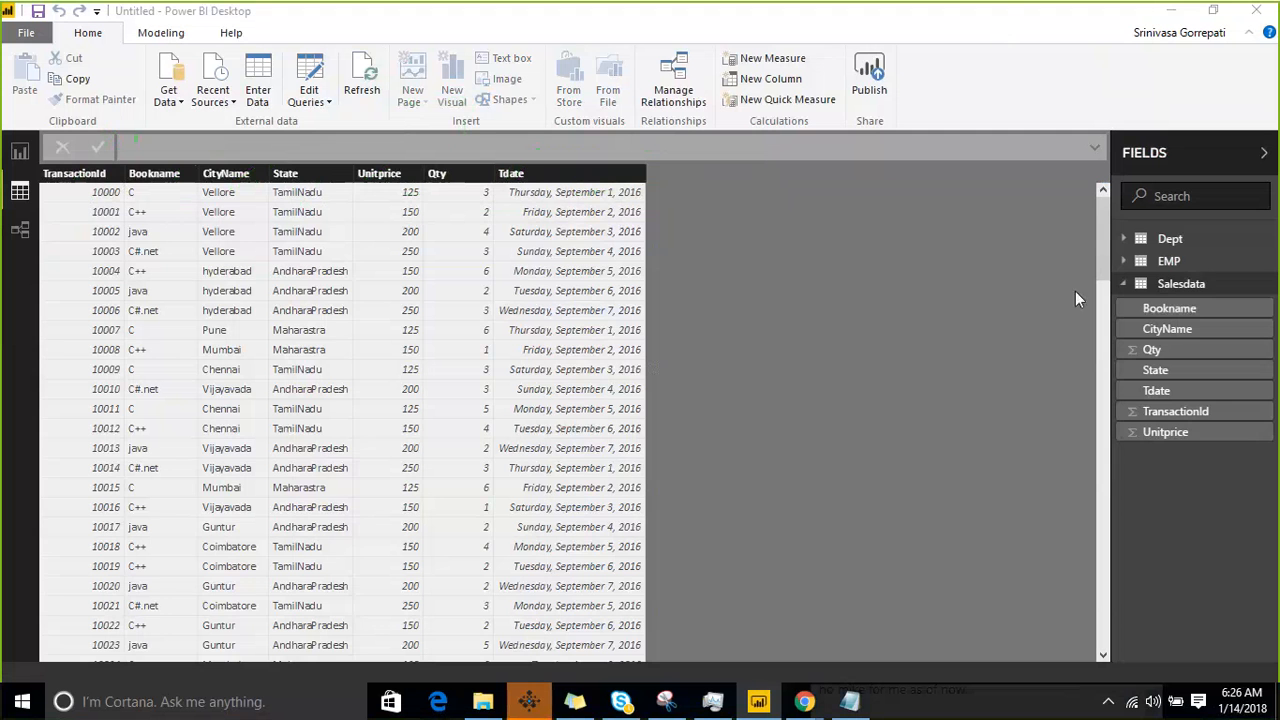
# - Add a calculated column to Salesdata that multiplies Salesdata[Unitprice] by Salesdata[Qty]
pyautogui.click(1270, 288)
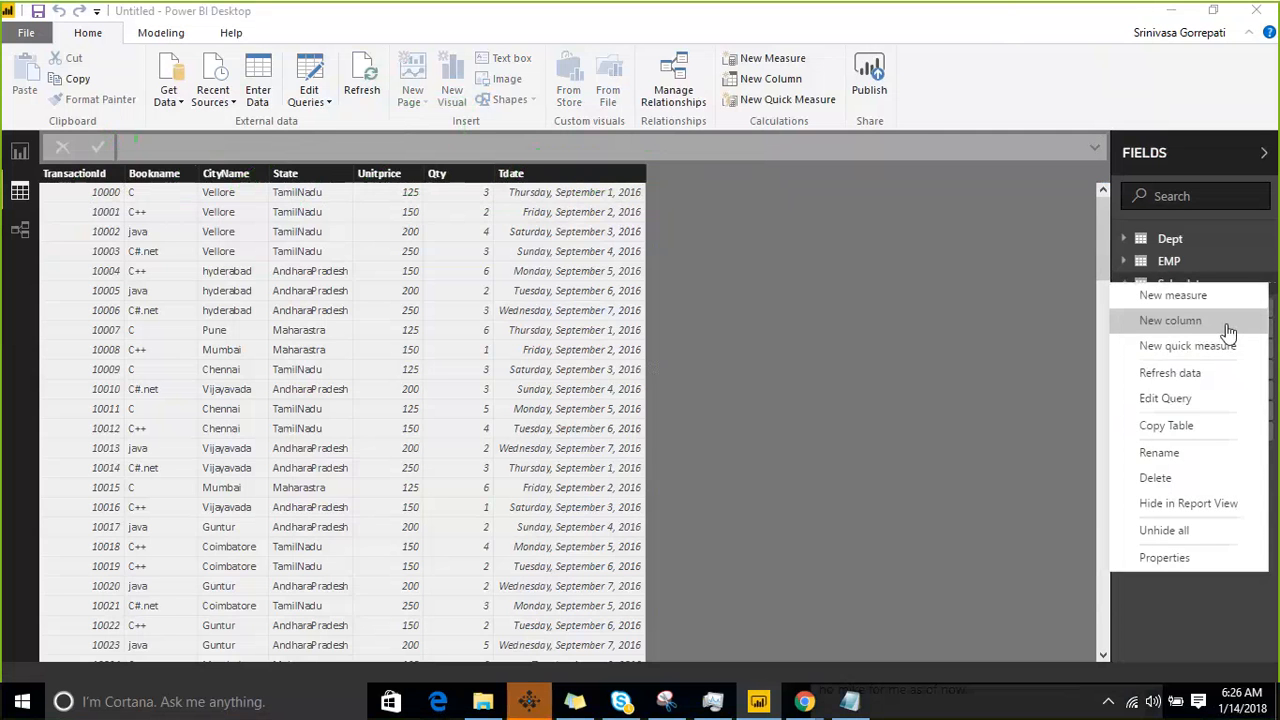
pyautogui.click(1223, 320)
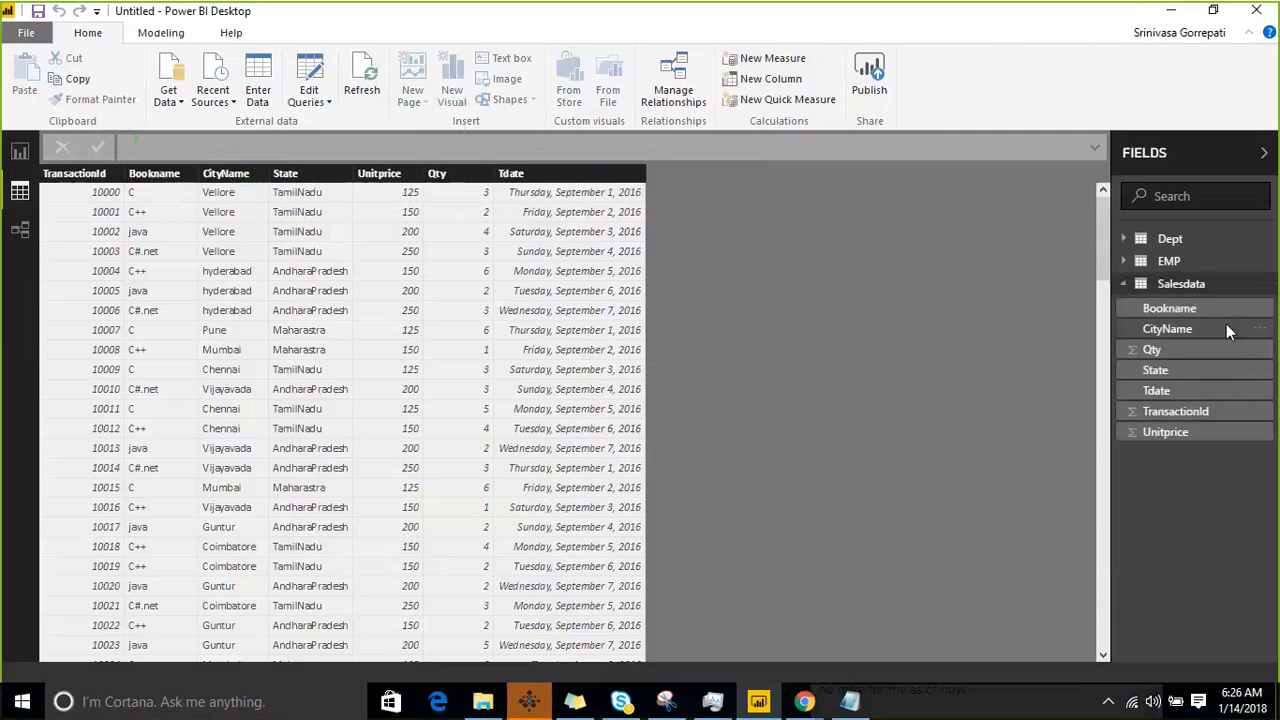
pyautogui.click(545, 148)
pyautogui.write('Uni')
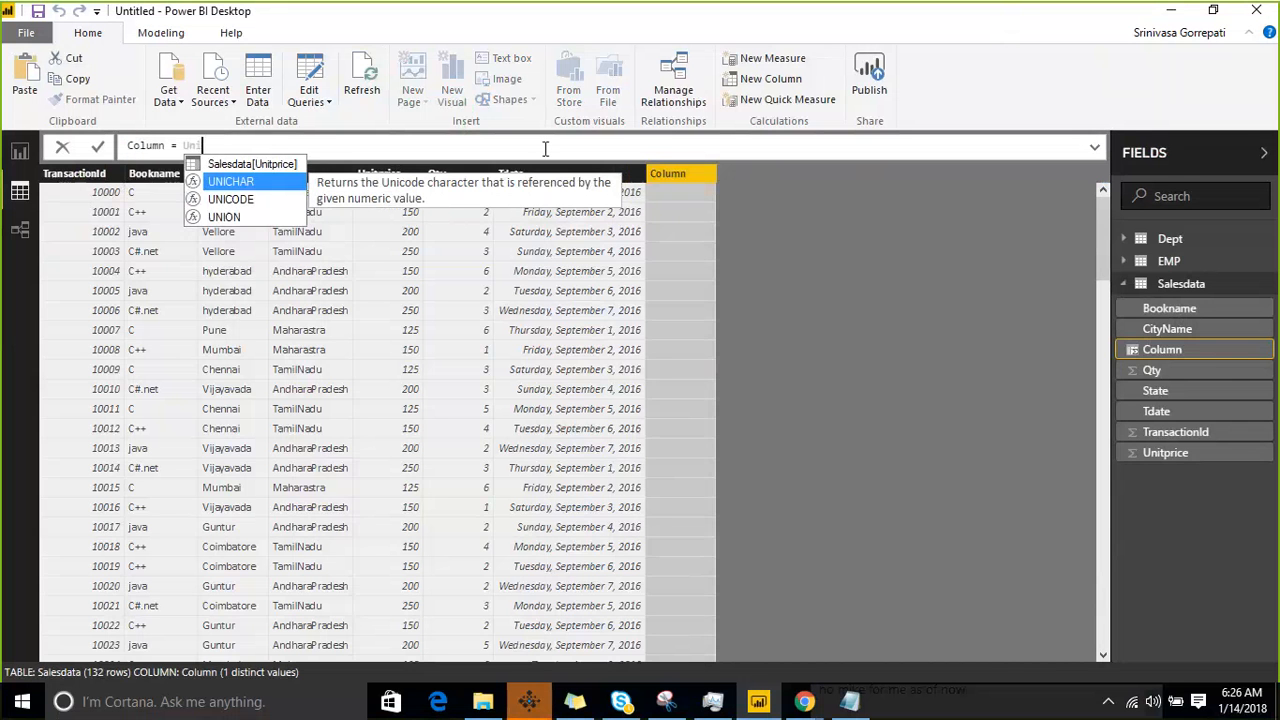
pyautogui.press('Up')
pyautogui.press('Tab')
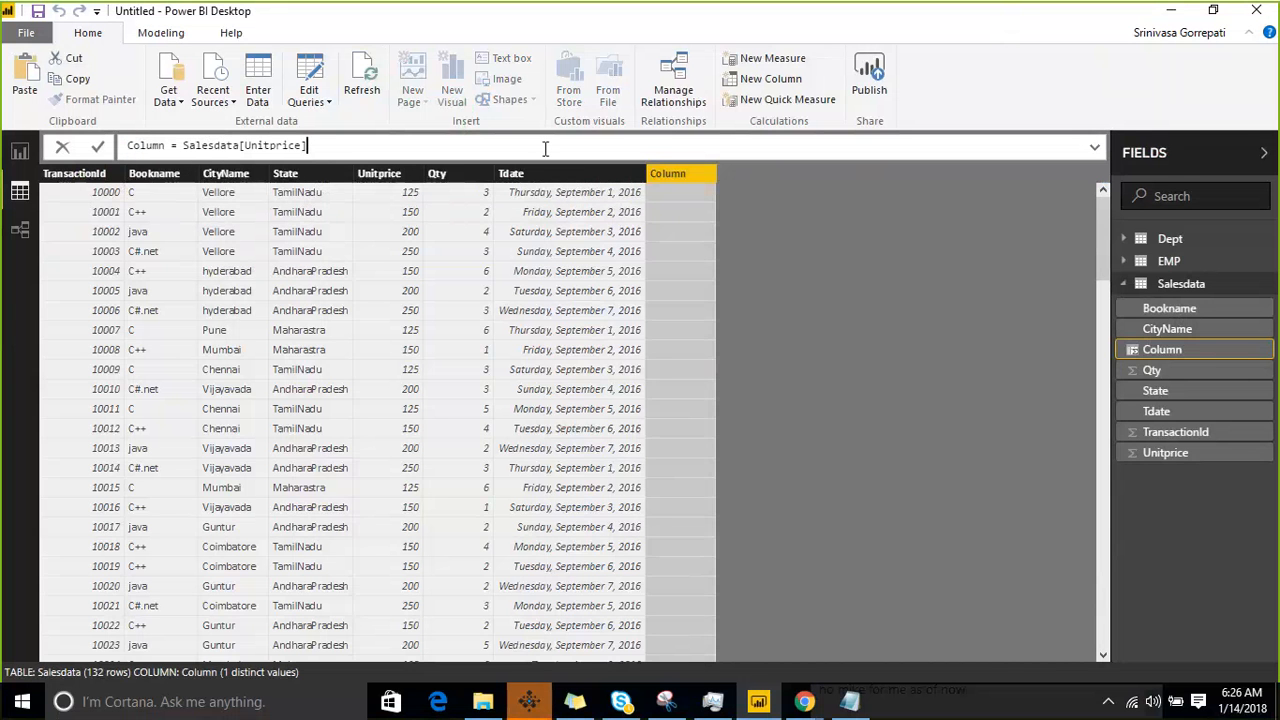
pyautogui.write('*Qt')
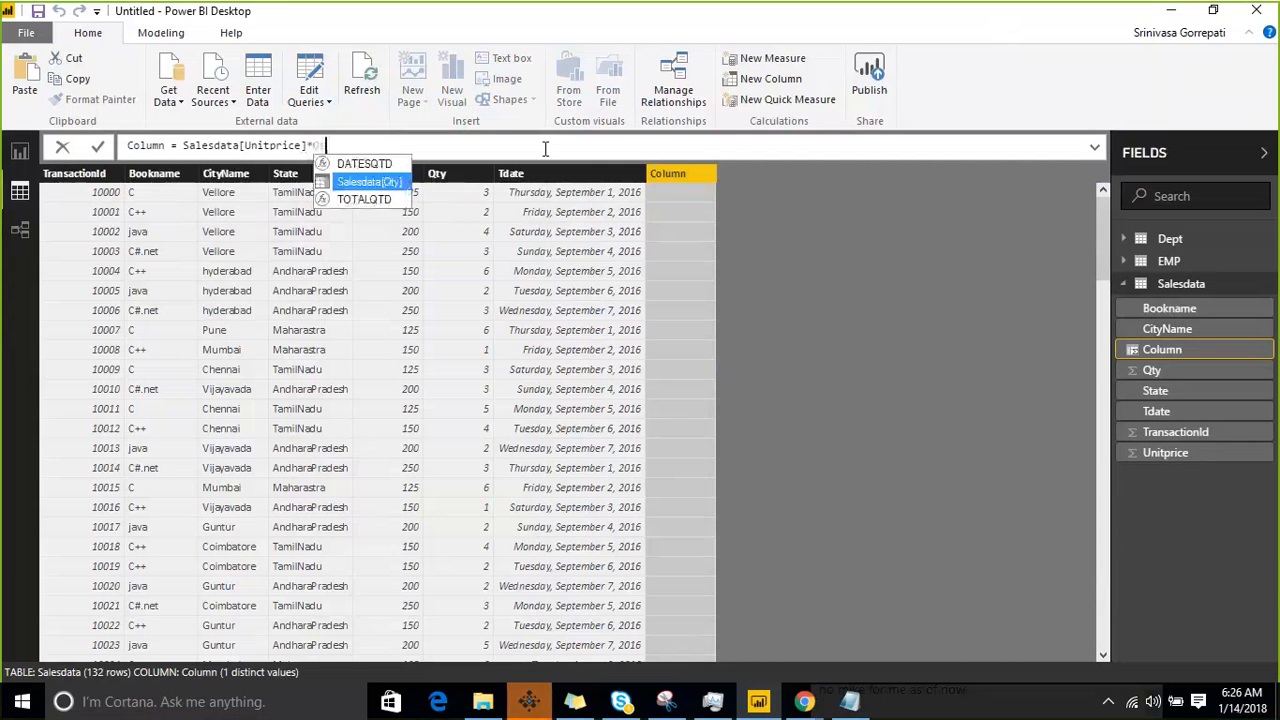
pyautogui.press('Tab')
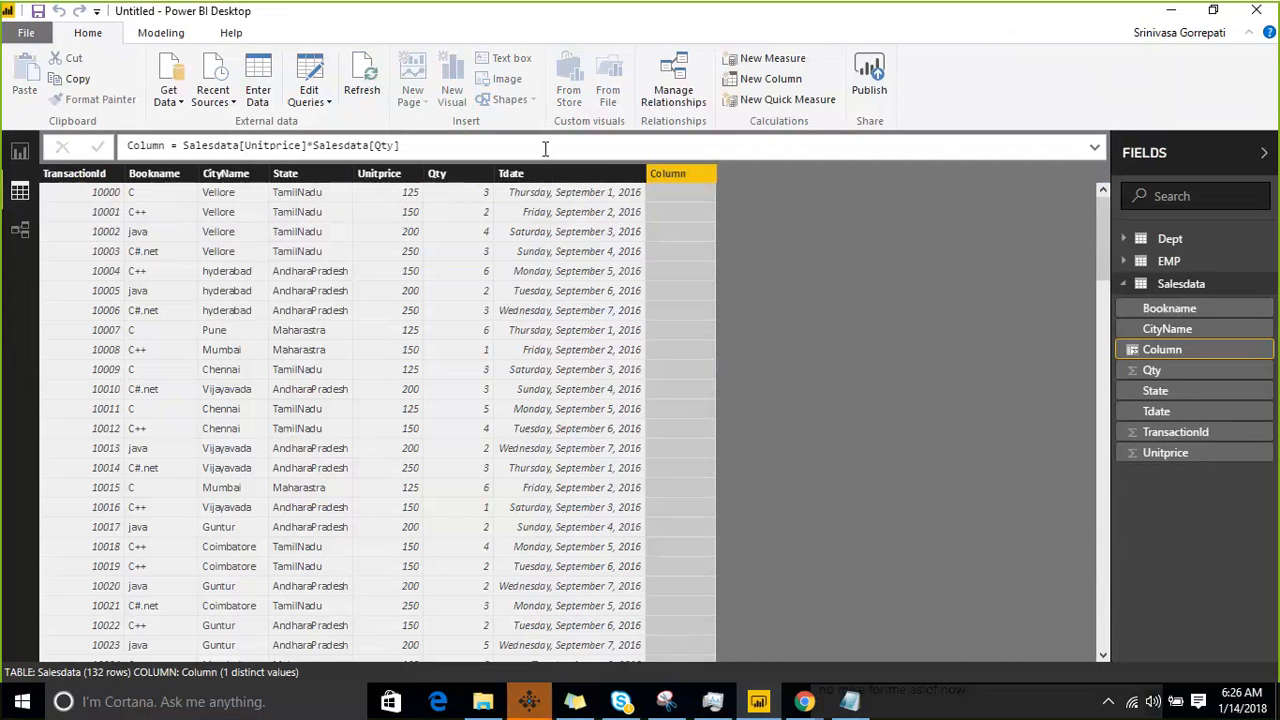
pyautogui.press('Return')
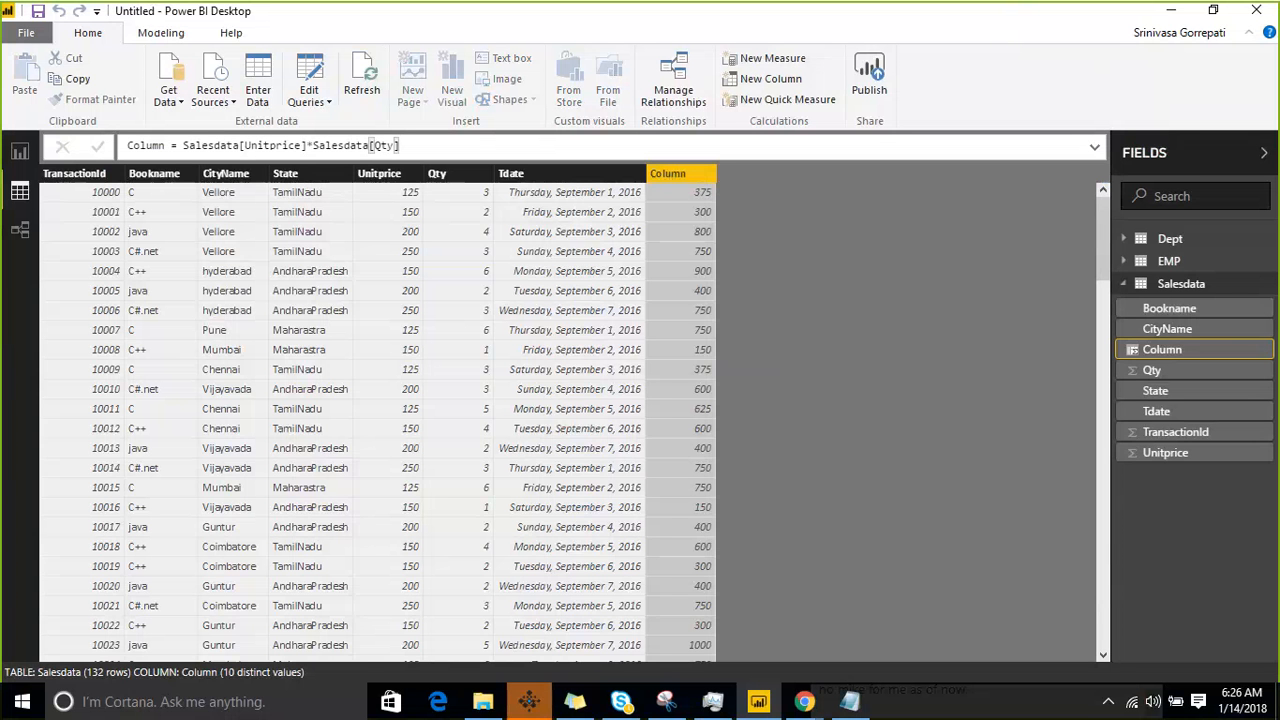
# - Circle the new calculated column in green to highlight it, and clear the drawing
pyautogui.click(989, 24)
pyautogui.moveTo(643, 525)
pyautogui.mouseDown()
pyautogui.moveTo(634, 402)
pyautogui.moveTo(792, 330)
pyautogui.moveTo(803, 604)
pyautogui.moveTo(663, 651)
pyautogui.moveTo(636, 490)
pyautogui.mouseUp()
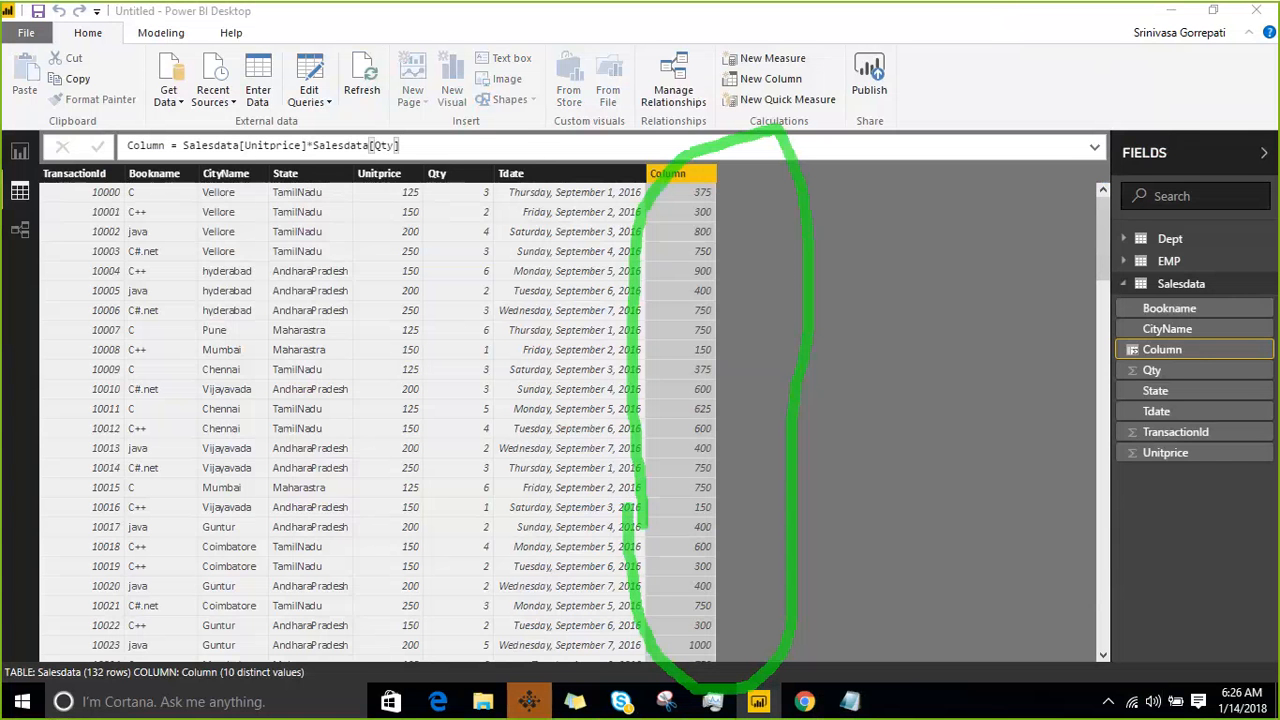
pyautogui.click(989, 25)
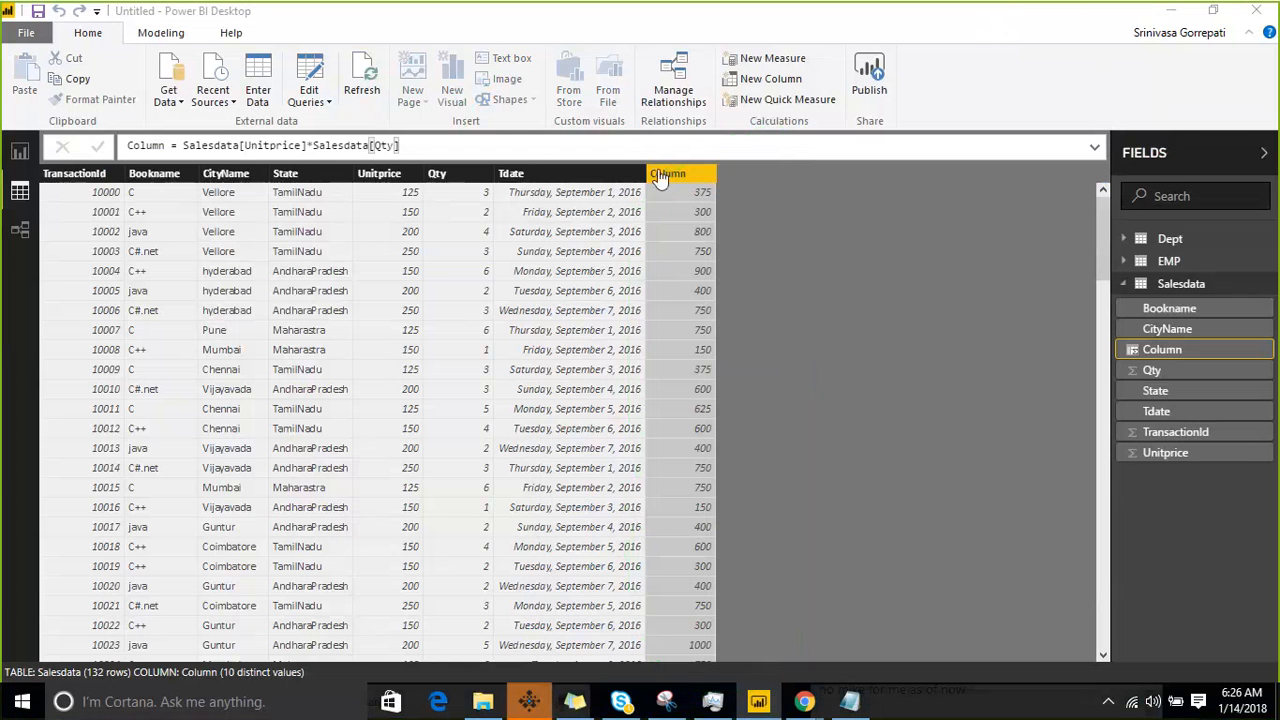
# - Rename the new calculated column as salesamount in its formula
pyautogui.doubleClick(170, 148)
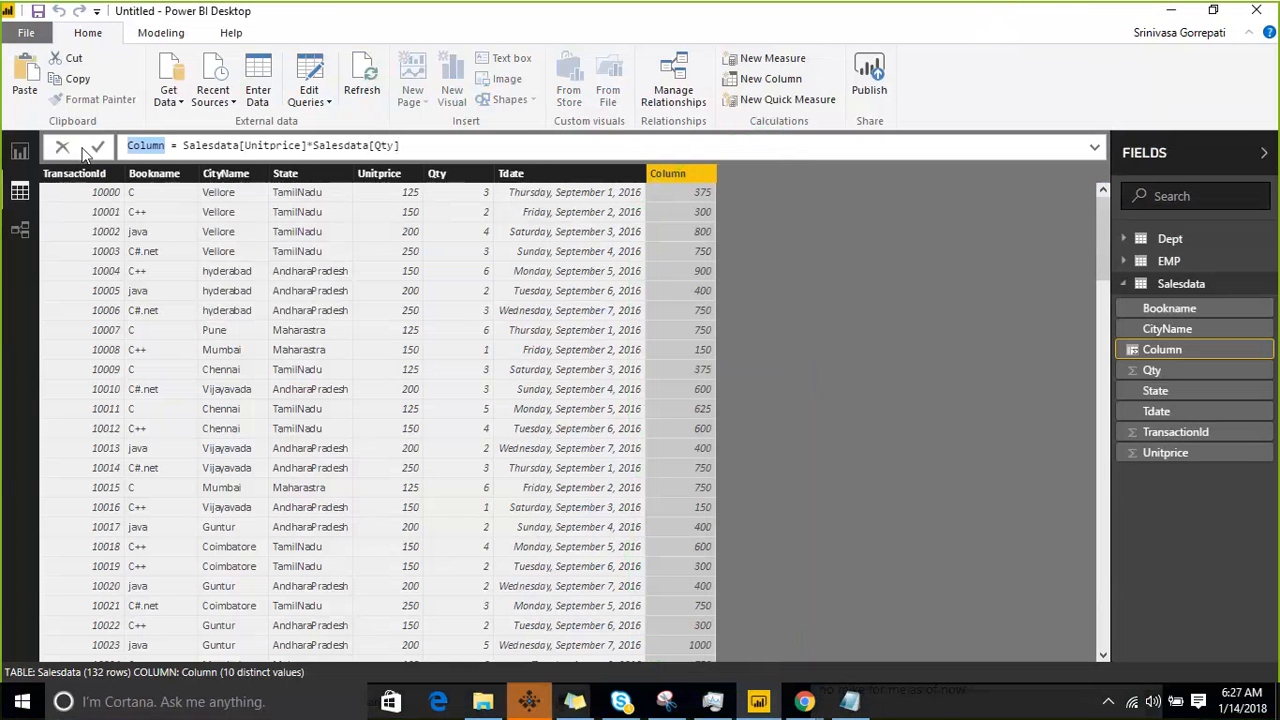
pyautogui.write('salesamount')
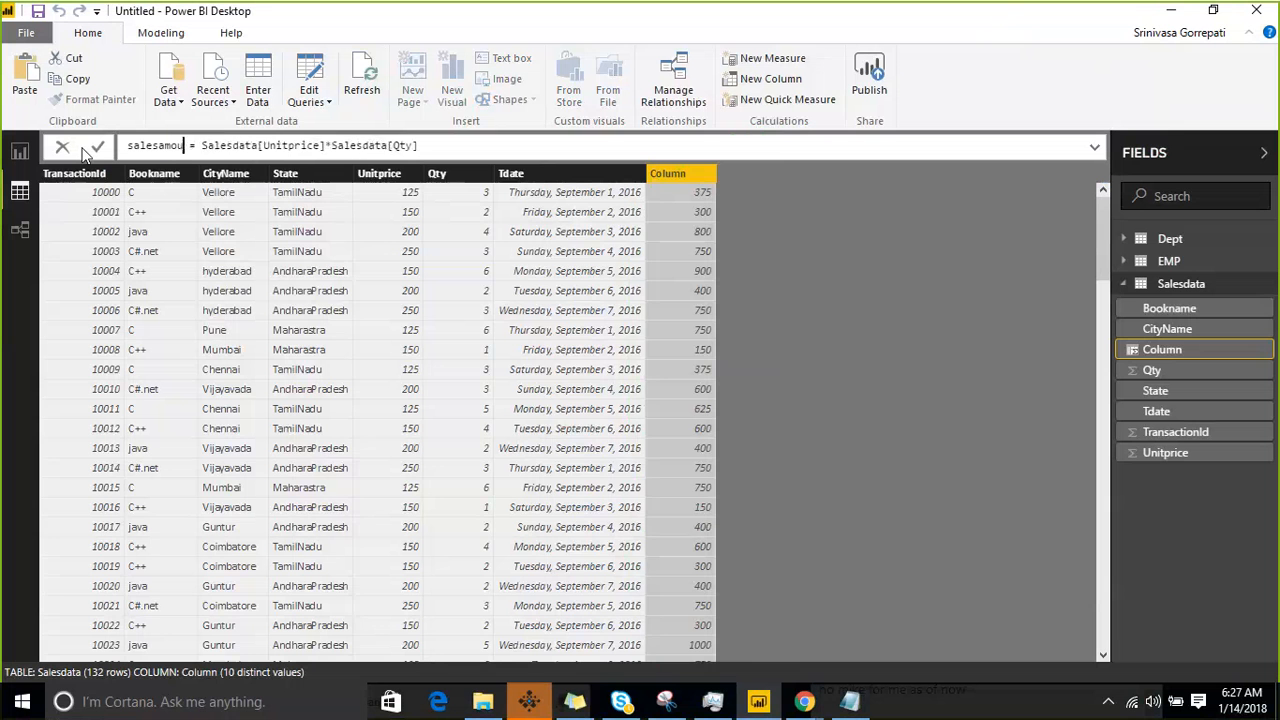
pyautogui.press('Return')
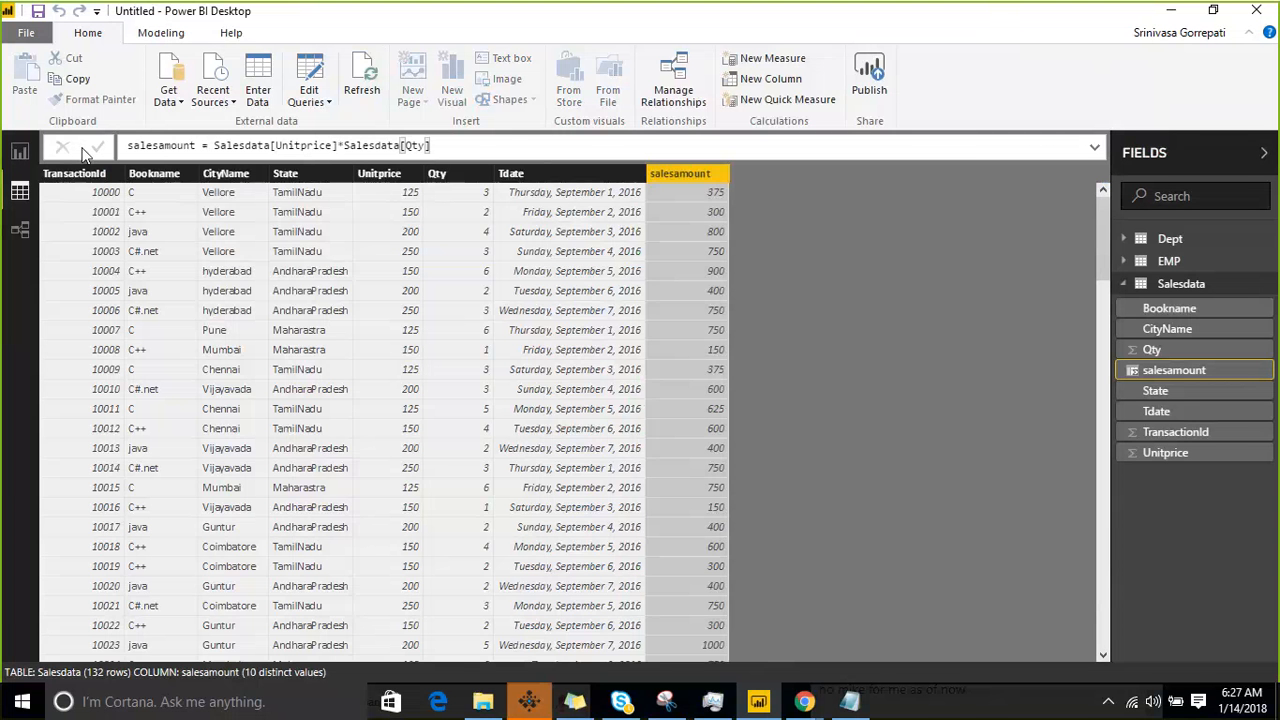
# - Start a new measure in the Salesdata table and name it M_MIn
pyautogui.click(1271, 286)
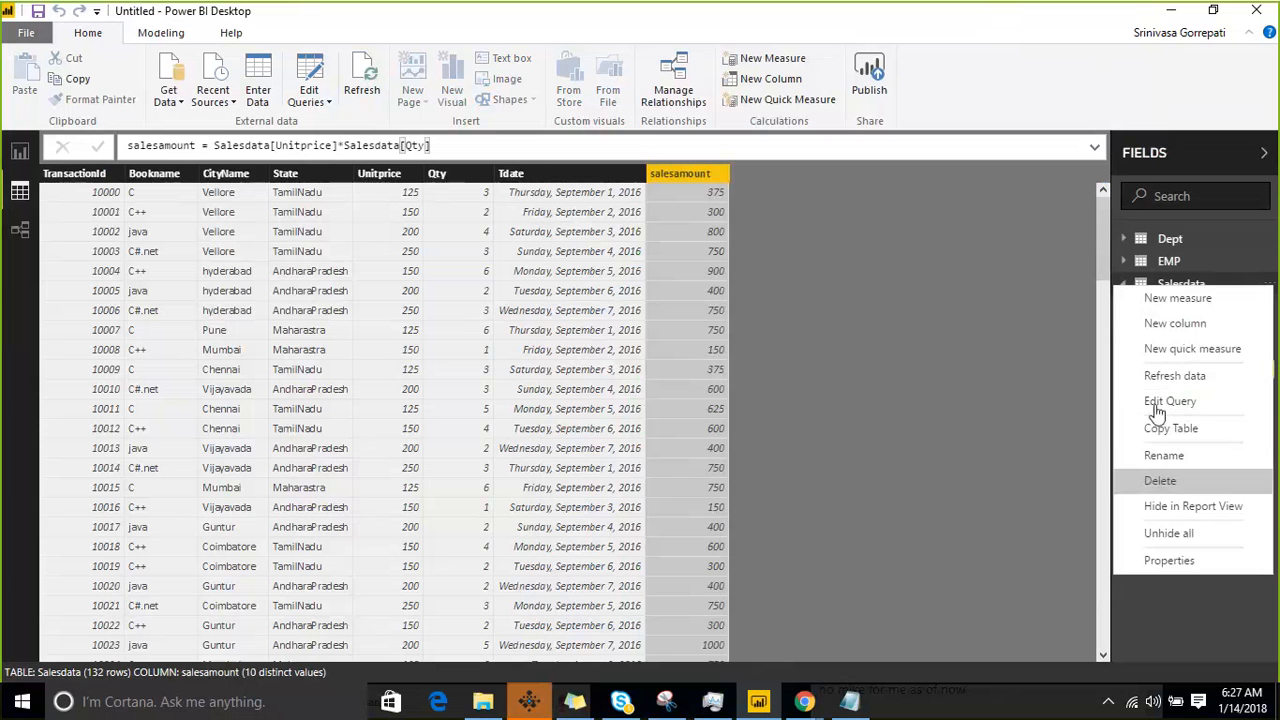
pyautogui.click(1174, 305)
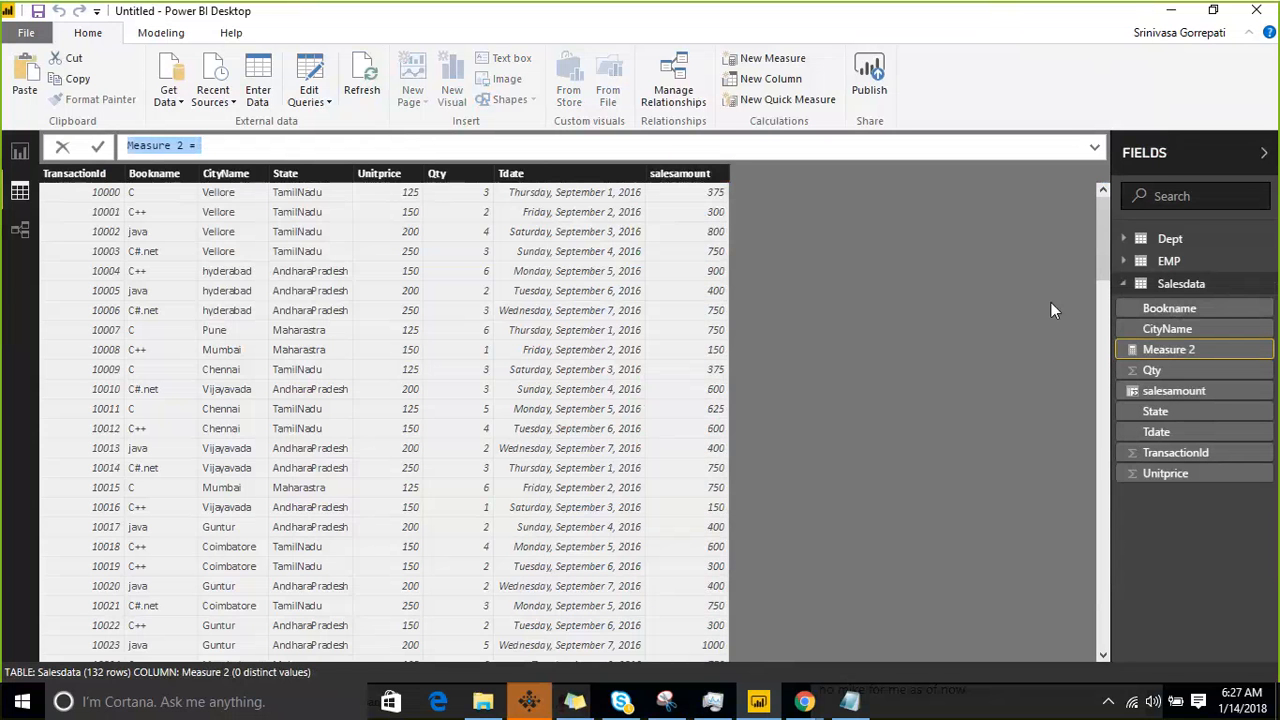
pyautogui.press('Right')
pyautogui.press('Left')
pyautogui.press('Left')
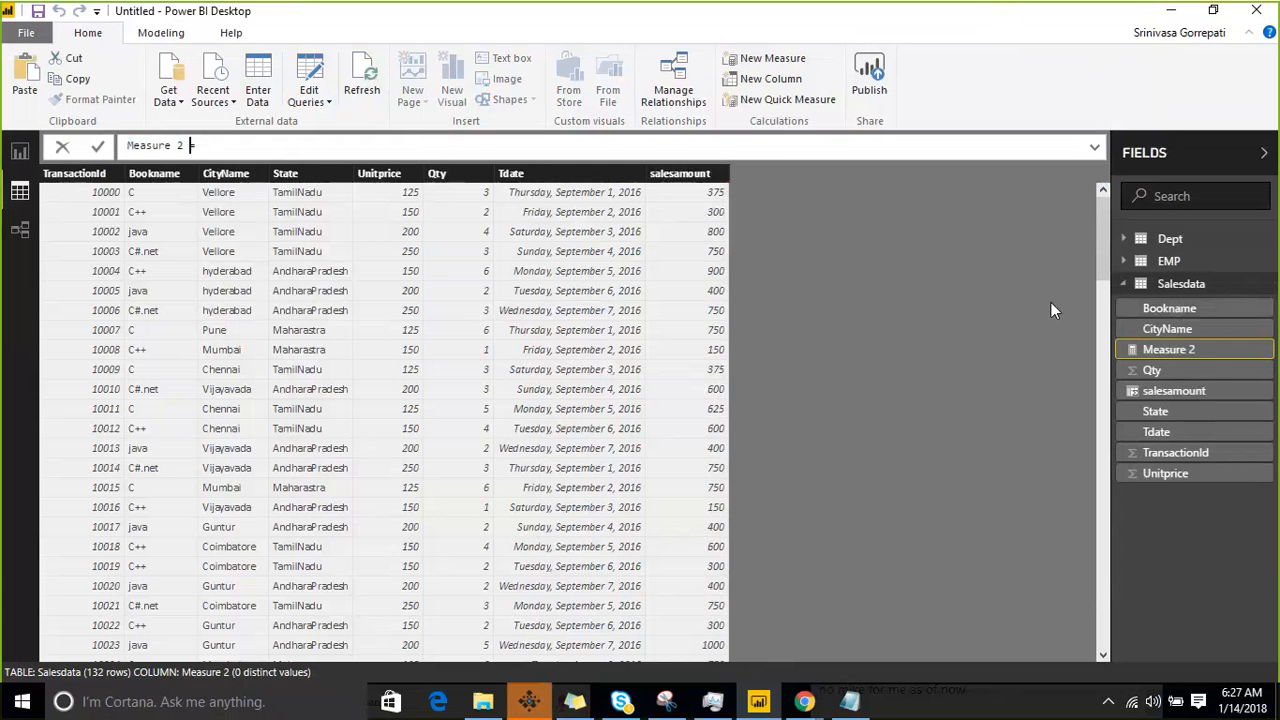
pyautogui.hotkey('shift', 'Left')
pyautogui.hotkey('shift', 'Left')
pyautogui.hotkey('shift', 'Left')
pyautogui.hotkey('shift', 'Left')
pyautogui.hotkey('shift', 'Left')
pyautogui.hotkey('shift', 'Left')
pyautogui.hotkey('shift', 'Left')
pyautogui.hotkey('shift', 'Left')
pyautogui.hotkey('shift', 'Left')
pyautogui.hotkey('shift', 'Left')
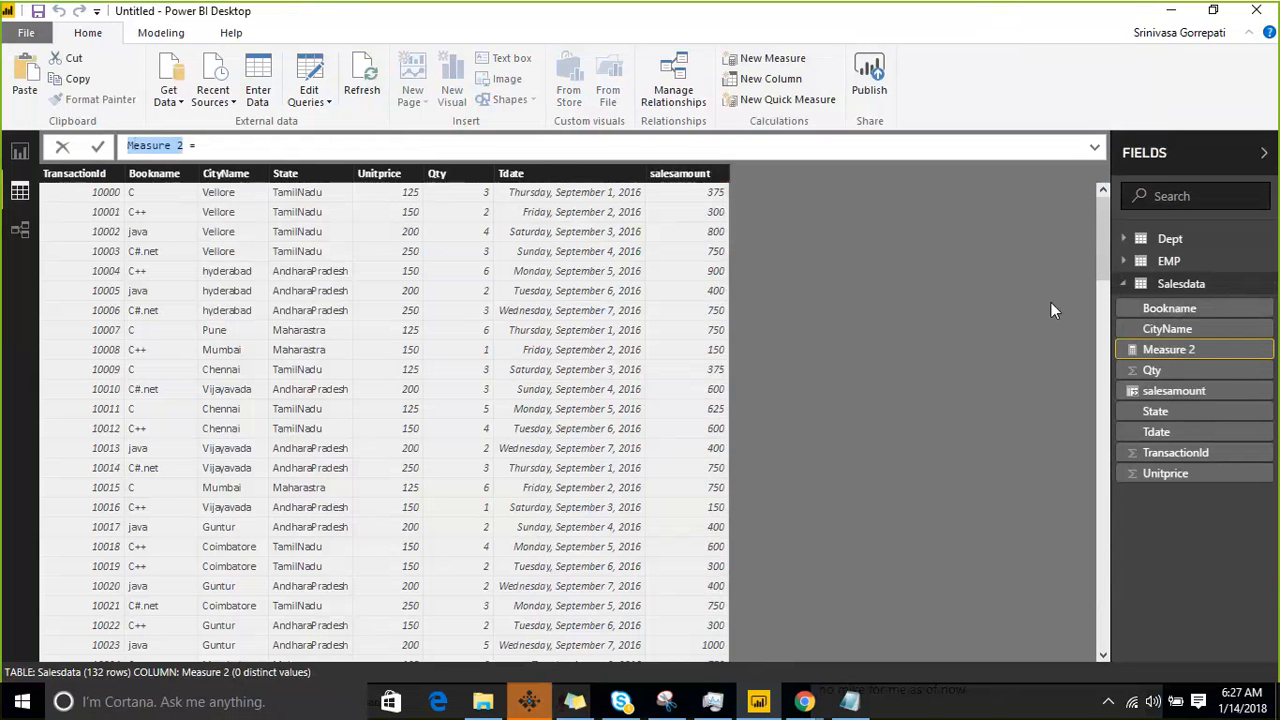
pyautogui.write('M_MIn')
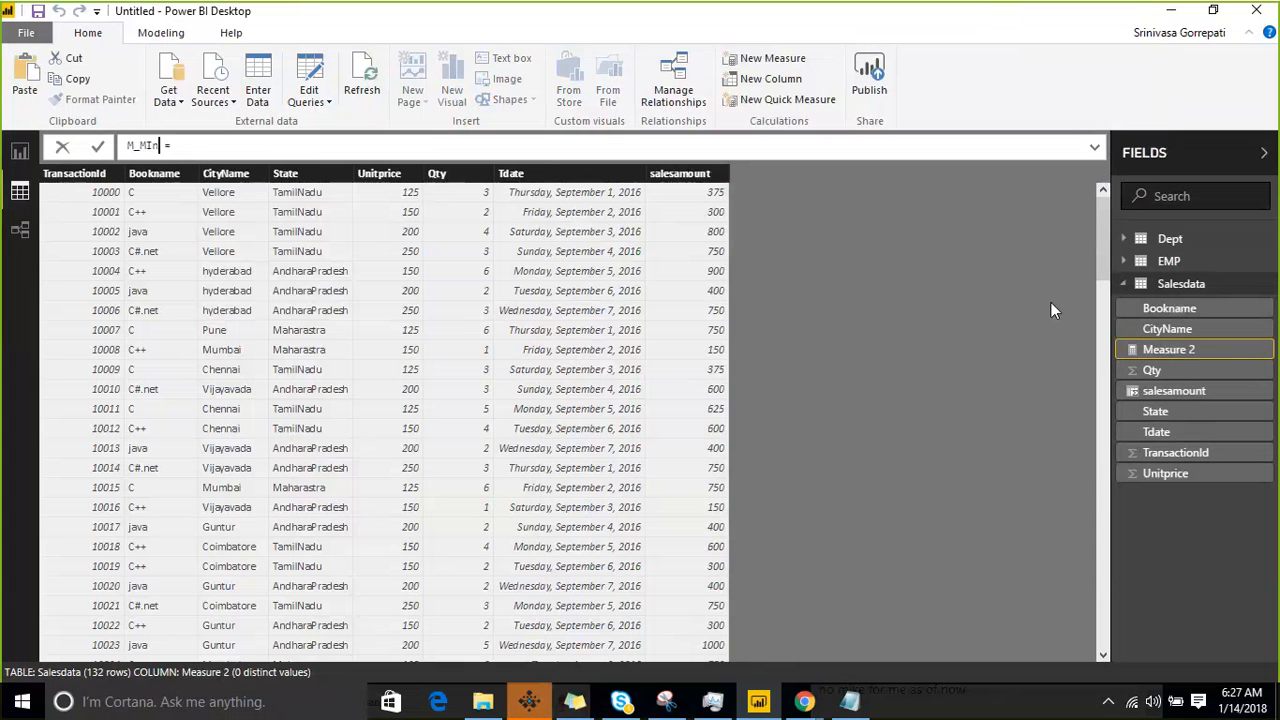
# - Define the M_MIn measure as MIN(Salesdata[salesamount]) and commit the formula
pyautogui.press('End')
pyautogui.write('MIN(sale')
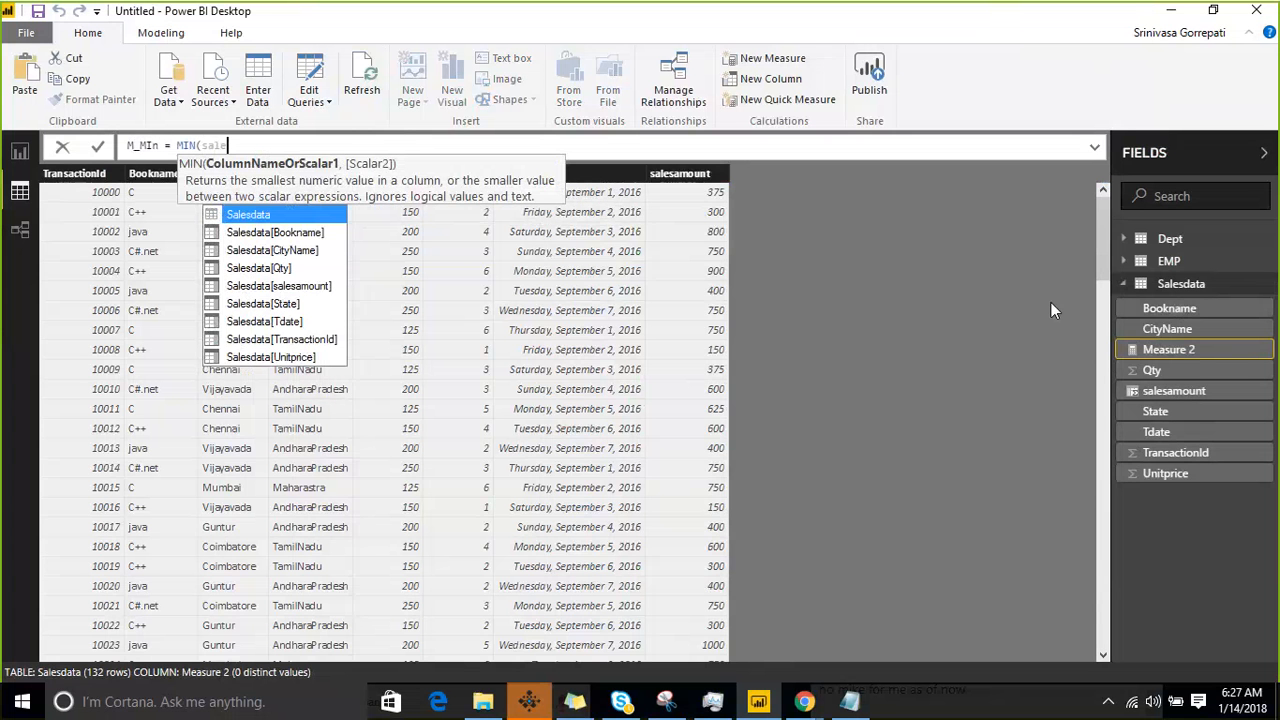
pyautogui.press('Down')
pyautogui.press('Down')
pyautogui.press('Down')
pyautogui.press('Down')
pyautogui.press('Tab')
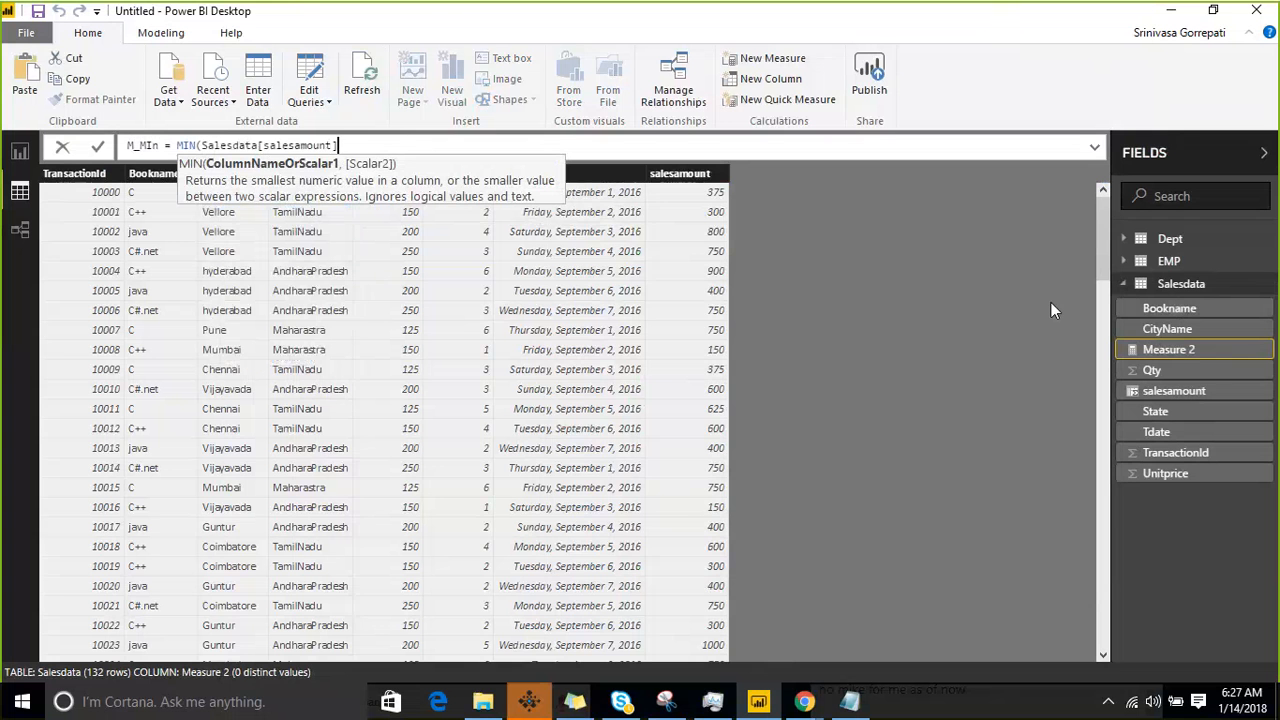
pyautogui.write(')')
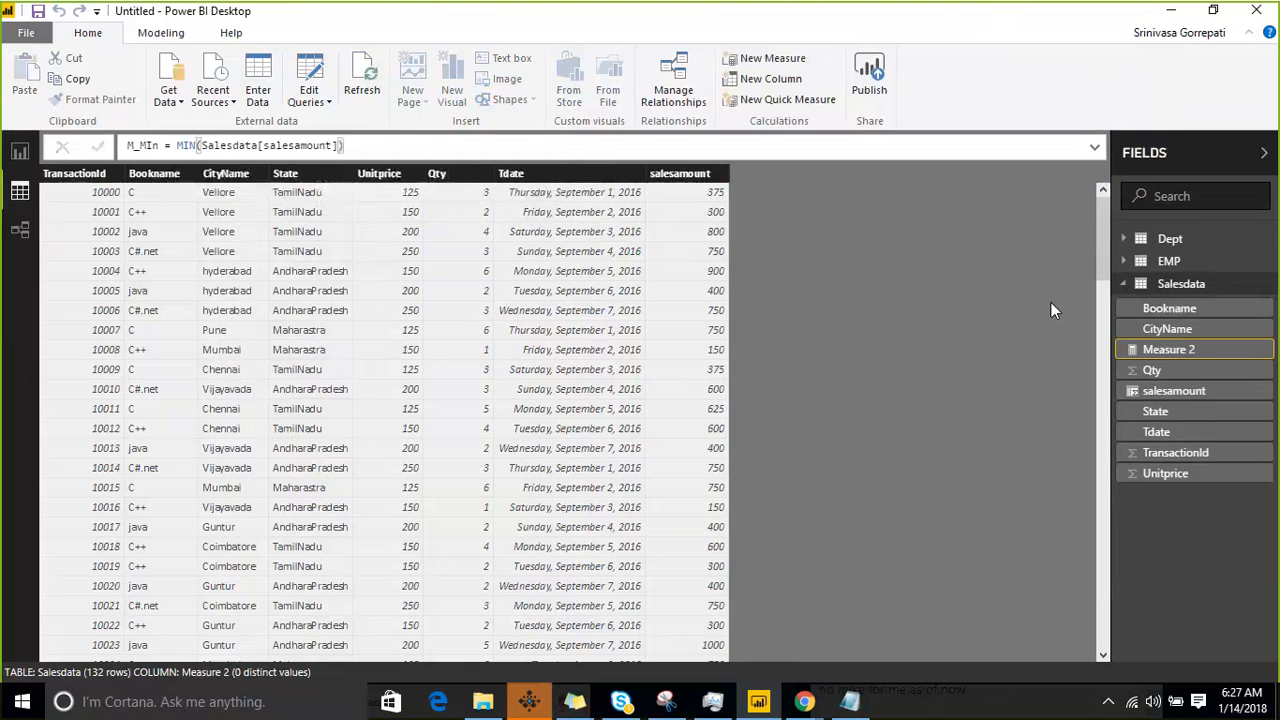
pyautogui.press('Return')
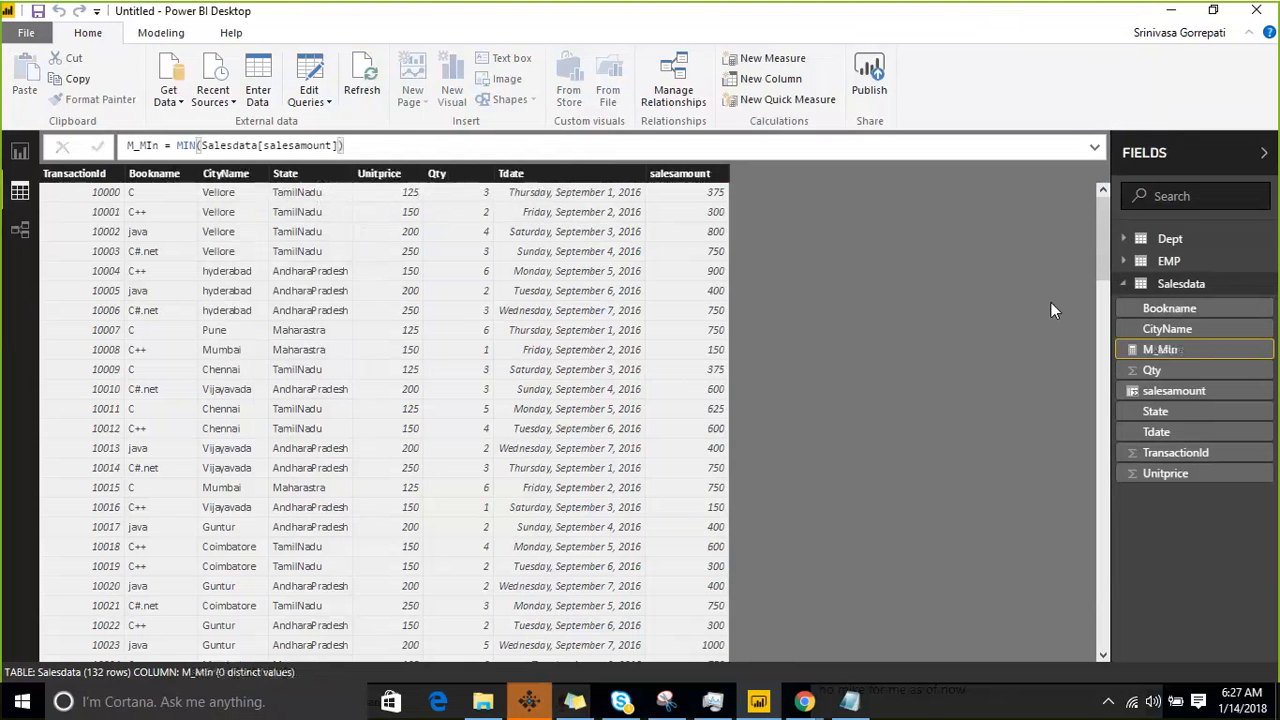
# - Start another new measure in the Salesdata table and name it M_MAX
pyautogui.rightClick(1266, 286)
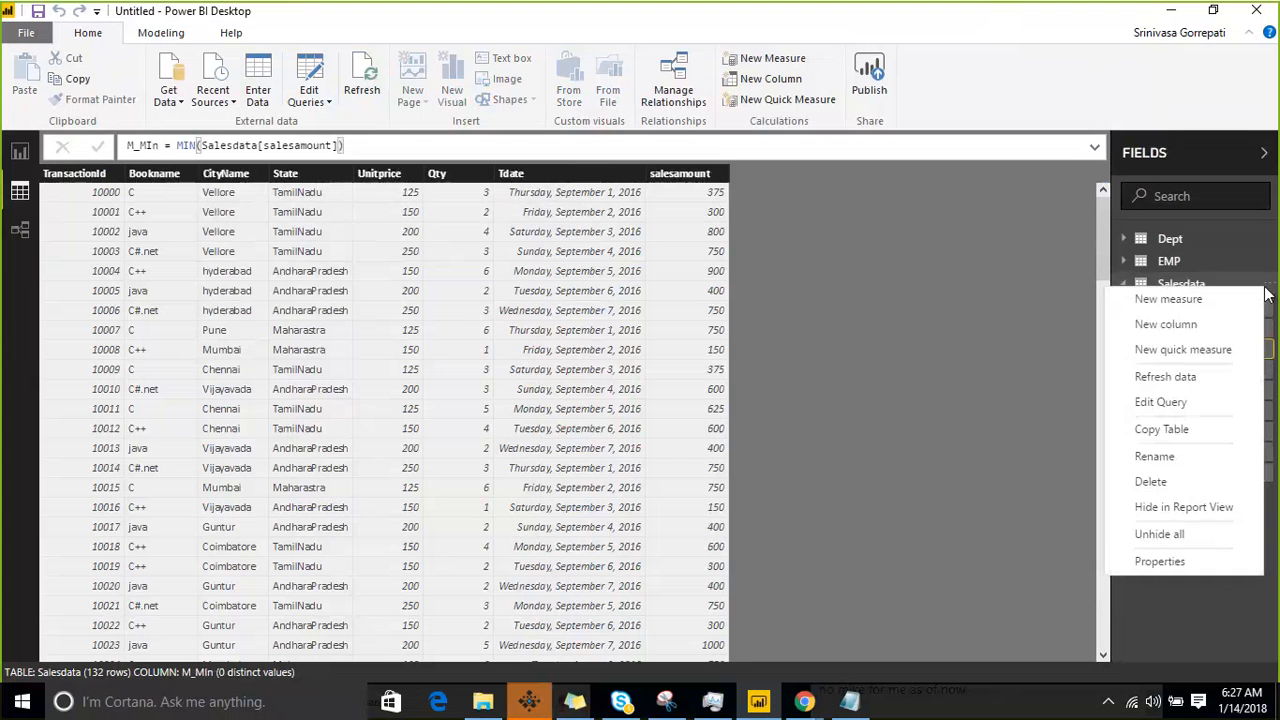
pyautogui.click(1176, 300)
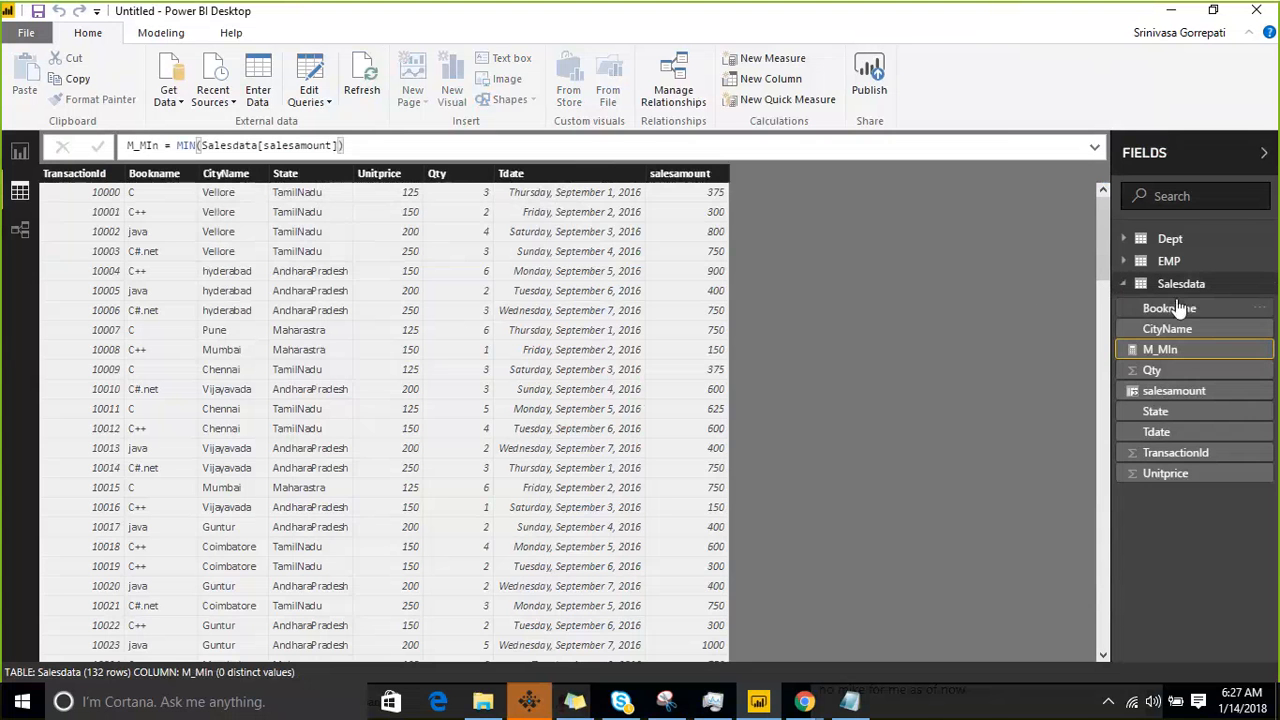
pyautogui.press('Home')
pyautogui.hotkey('shift', 'Right')
pyautogui.hotkey('shift', 'Right')
pyautogui.hotkey('shift', 'Right')
pyautogui.hotkey('shift', 'Right')
pyautogui.hotkey('shift', 'Right')
pyautogui.hotkey('shift', 'Right')
pyautogui.hotkey('shift', 'Right')
pyautogui.hotkey('shift', 'Right')
pyautogui.hotkey('shift', 'Right')
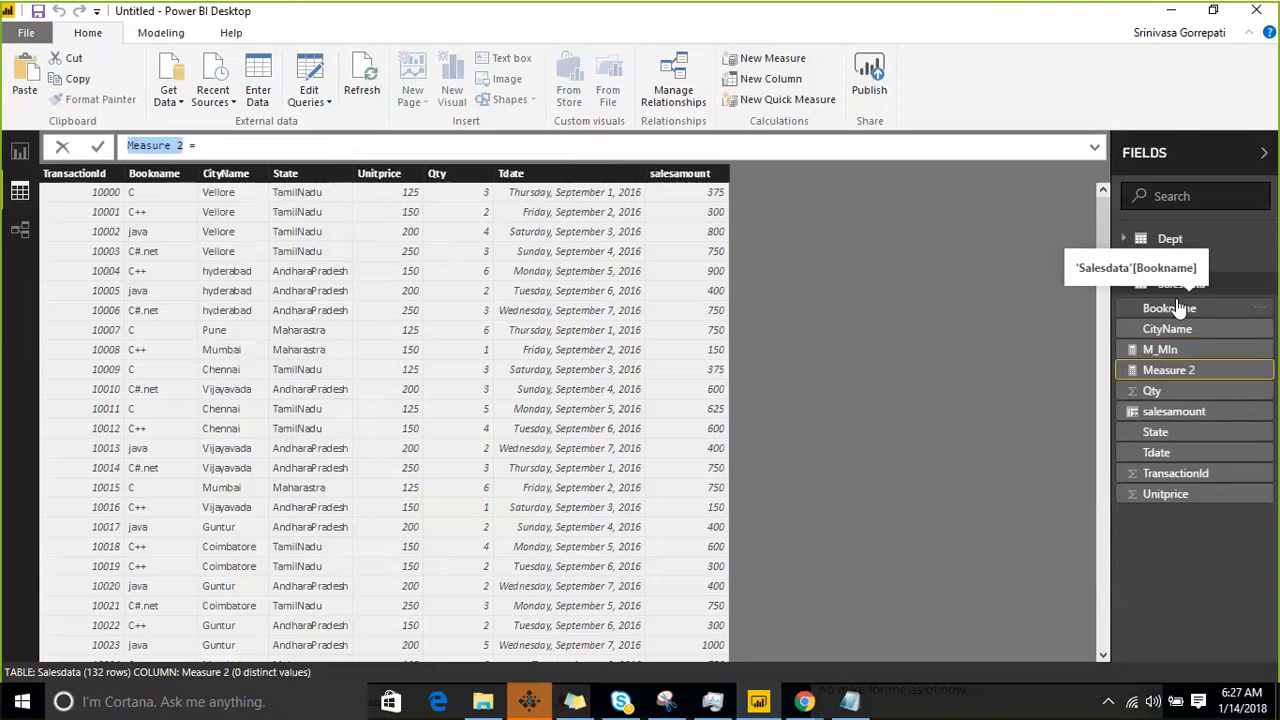
pyautogui.write('M_MAX =')
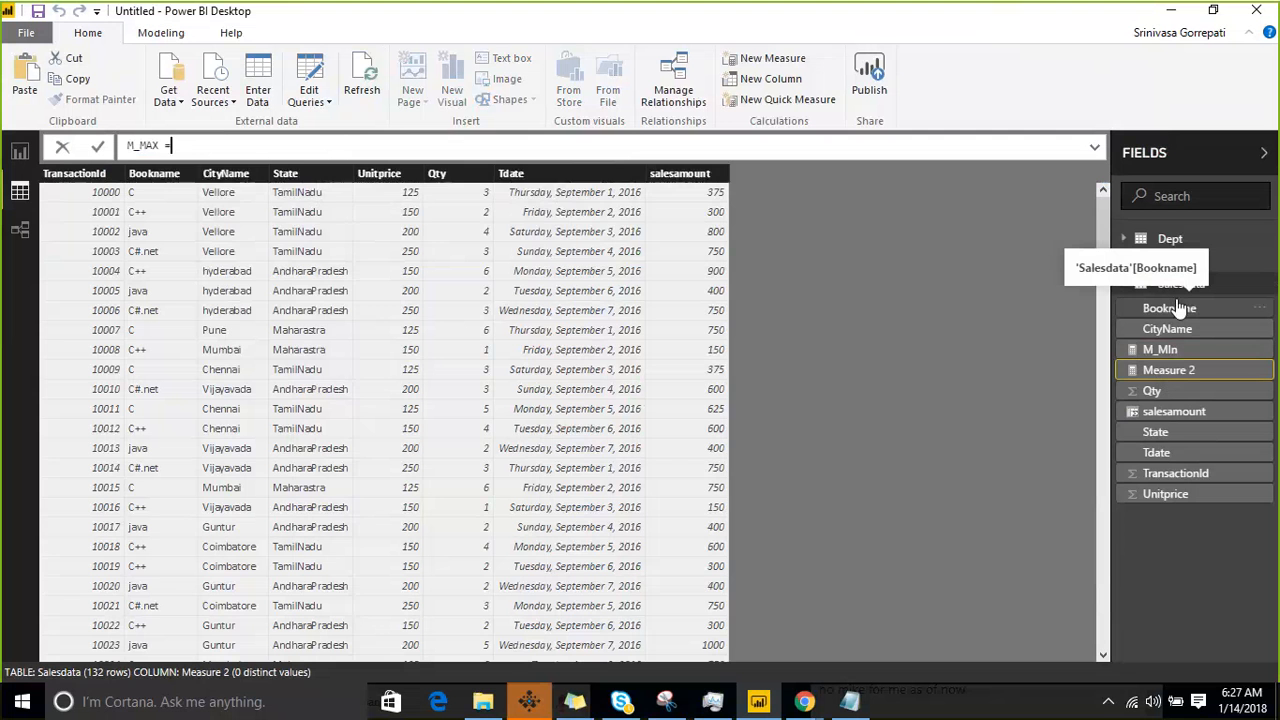
pyautogui.write('MAX(')
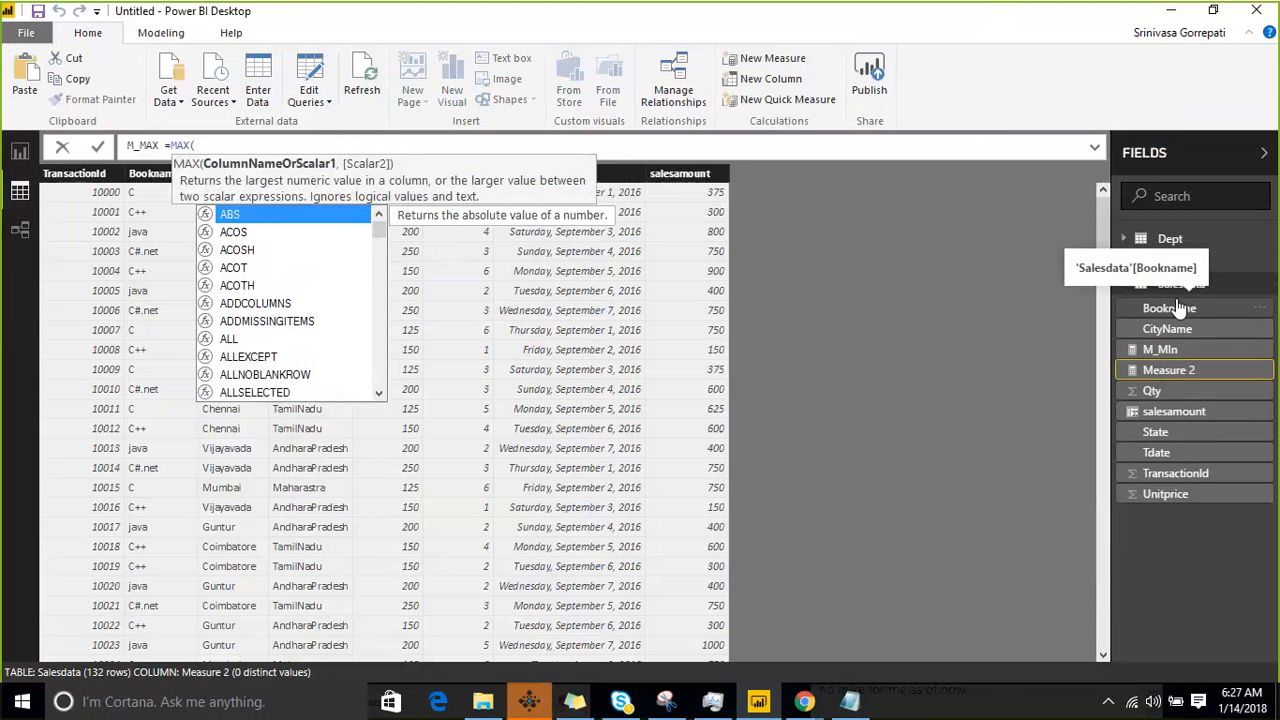
pyautogui.write('sa')
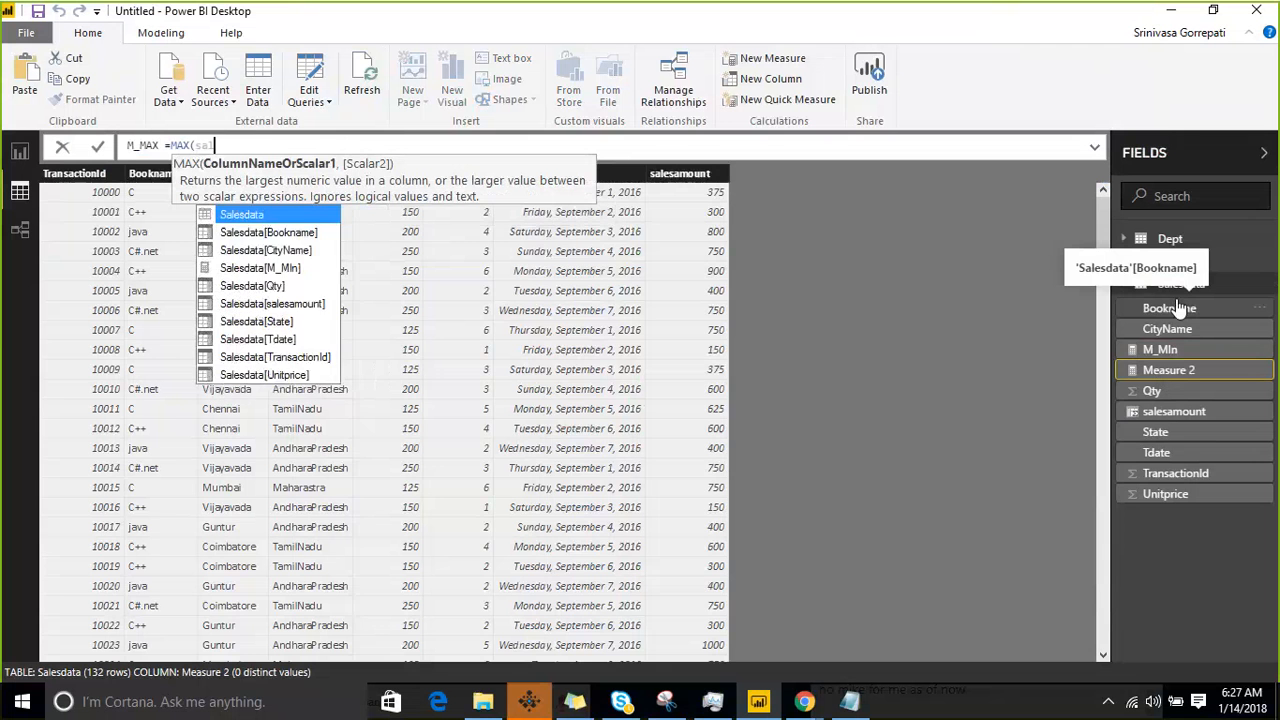
# - Define the M_MAX measure as MAX(Salesdata[salesamount]) and commit the formula
pyautogui.press('Tab')
pyautogui.press('Down')
pyautogui.press('Down')
pyautogui.press('Down')
pyautogui.press('Down')
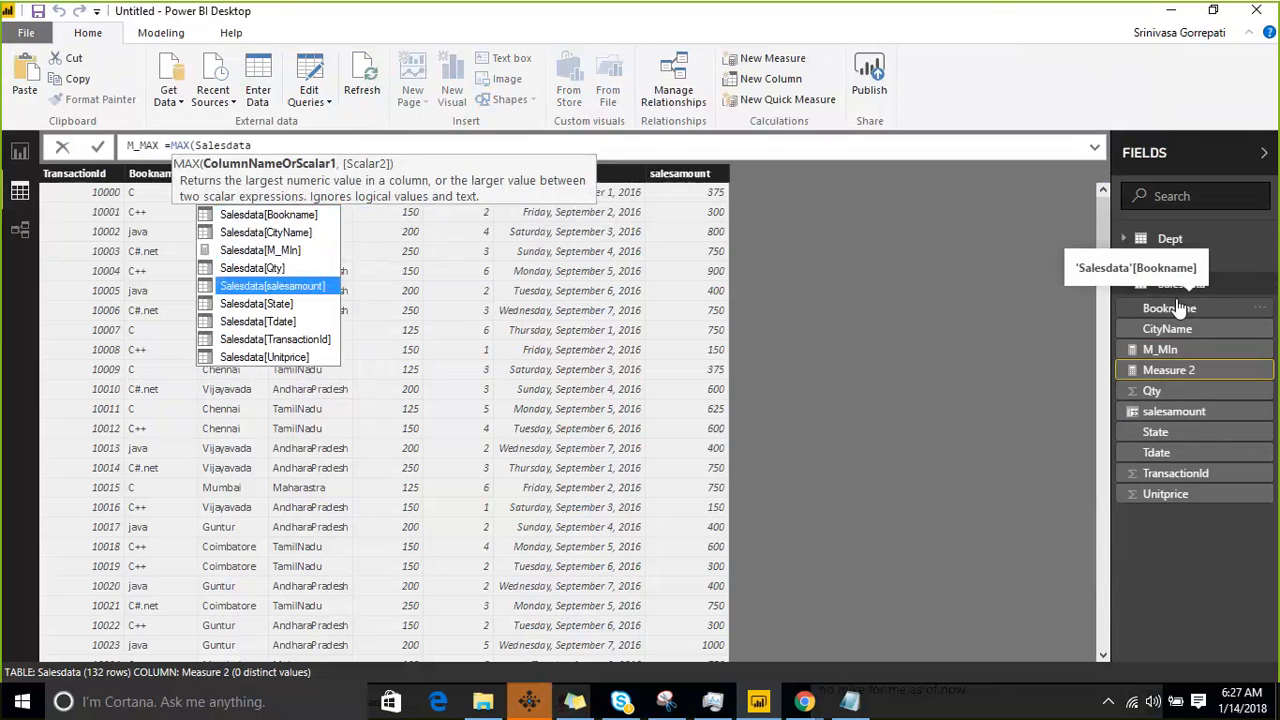
pyautogui.press('Tab')
pyautogui.write(')')
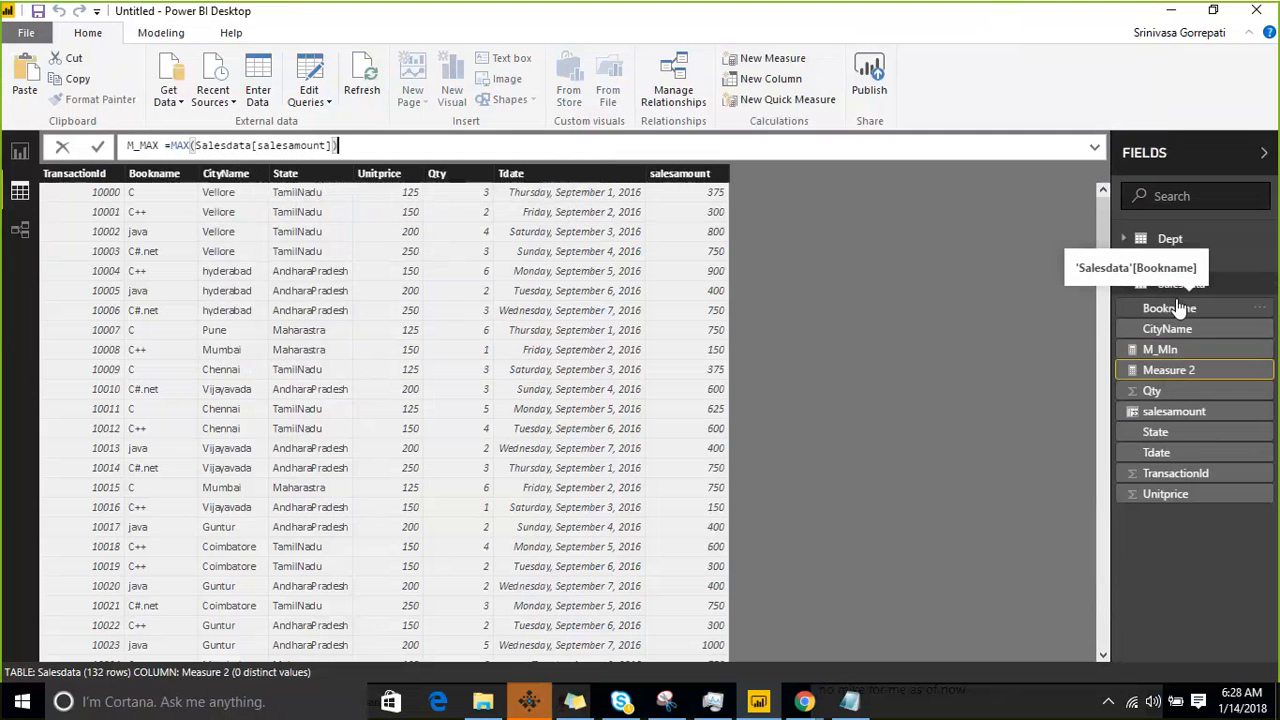
pyautogui.press('Return')
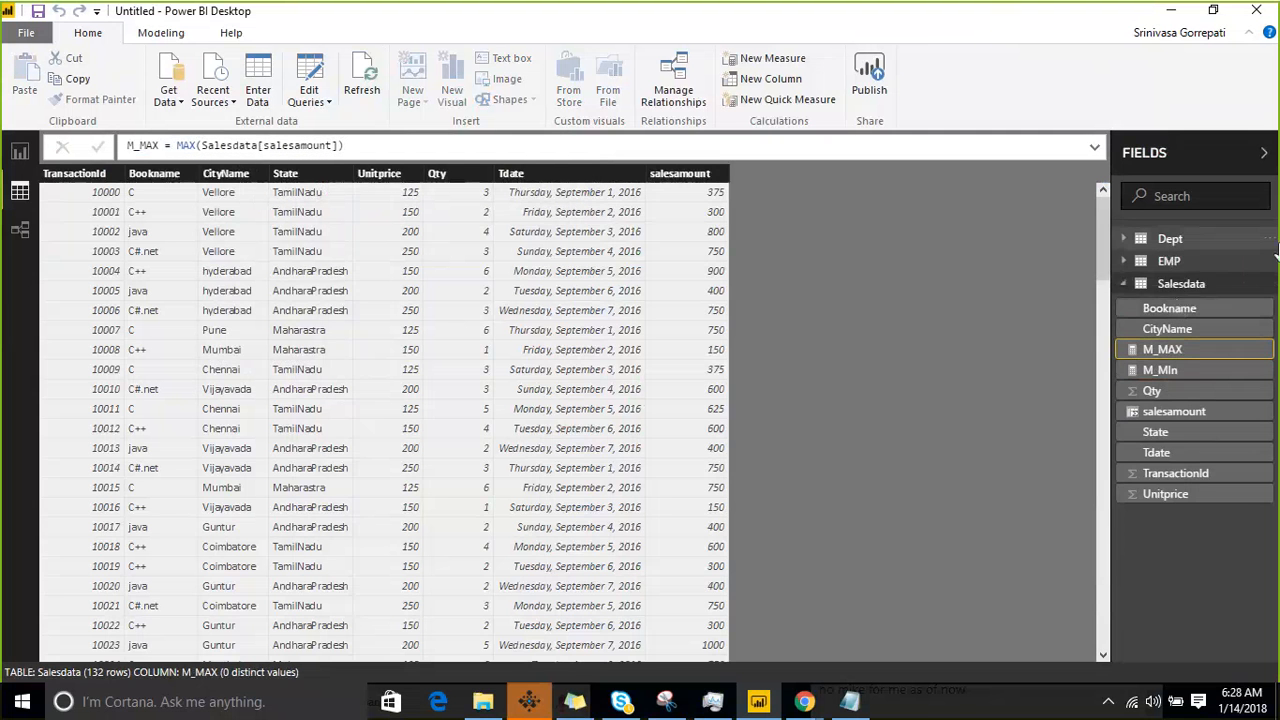
# - Start a new measure in the Salesdata table and name it M_SUM
pyautogui.click(1262, 284)
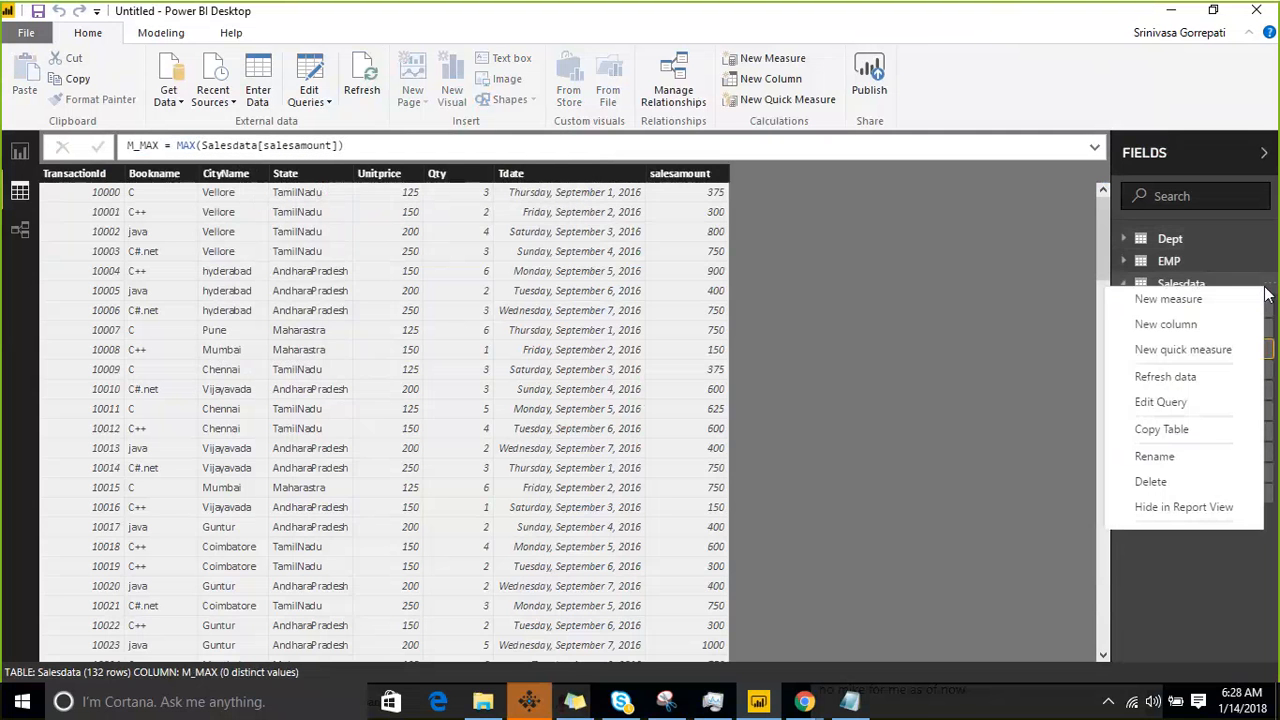
pyautogui.click(1210, 302)
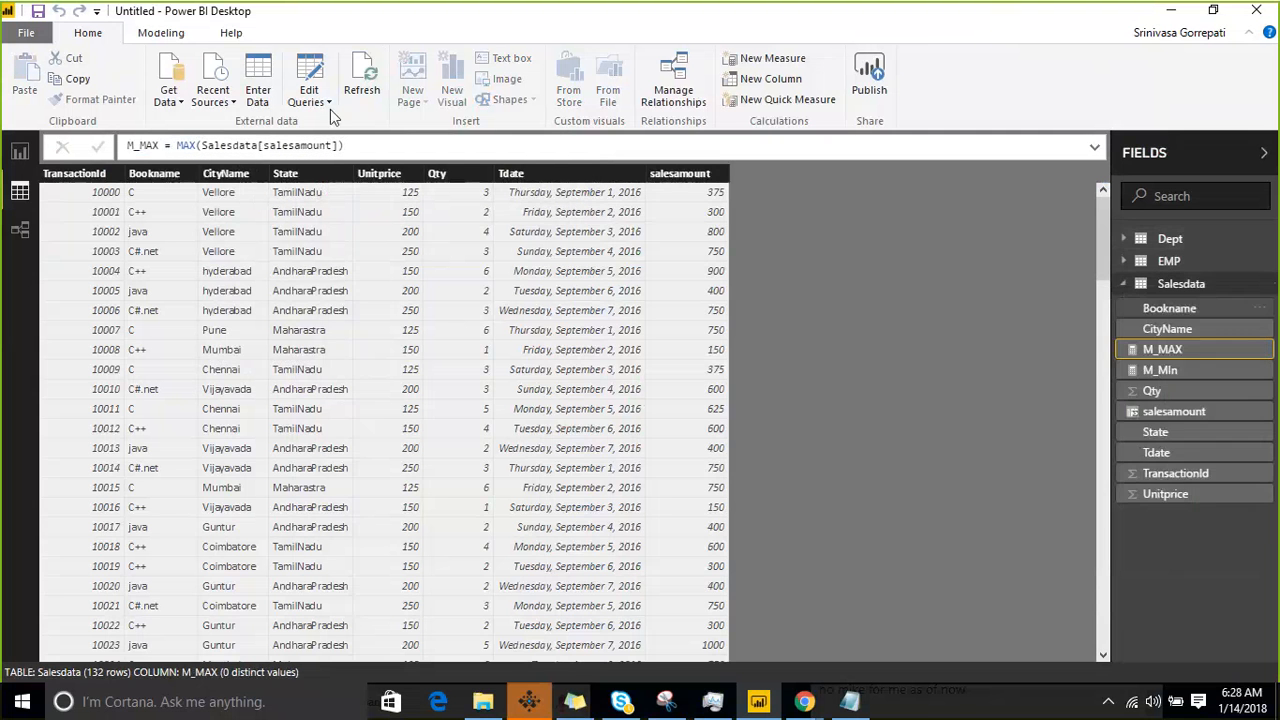
pyautogui.click(185, 145)
pyautogui.hotkey('shift', 'Home')
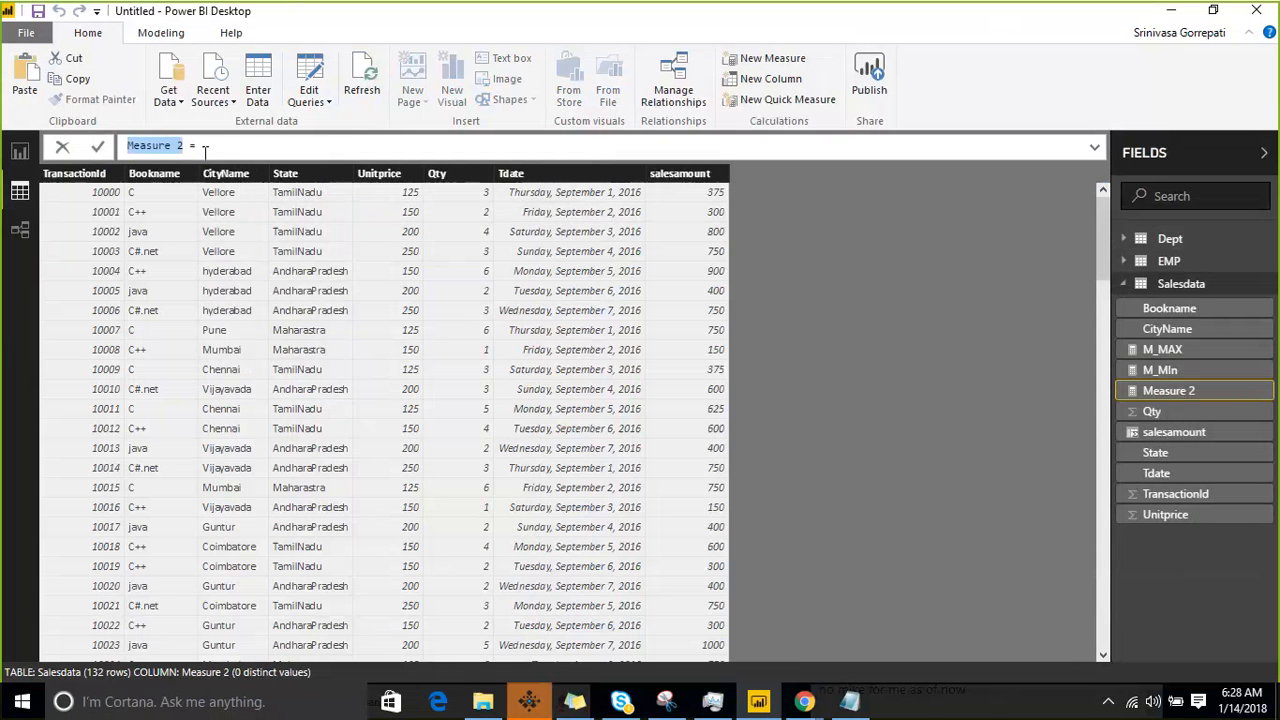
pyautogui.write('M_SUM')
# - Define the M_SUM measure as SUM(Salesdata[salesamount]) and commit the formula
pyautogui.click(205, 148)
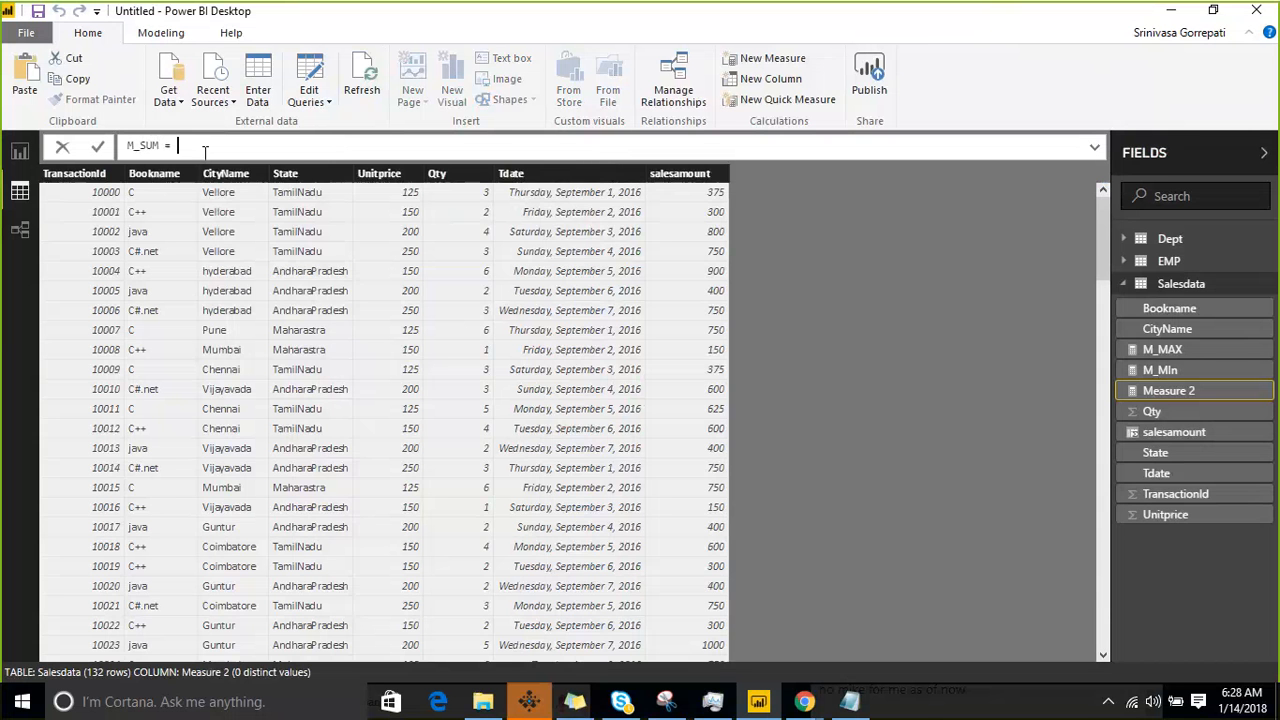
pyautogui.write('SUM(')
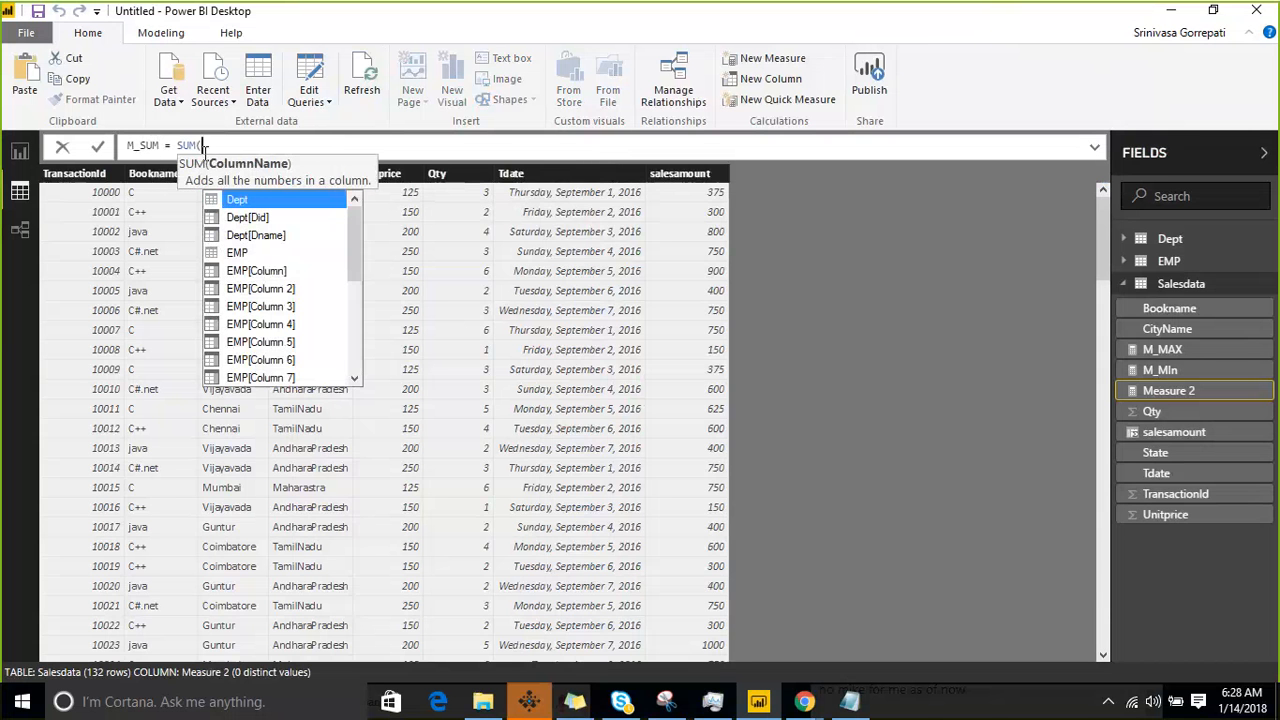
pyautogui.write('Salesdata')
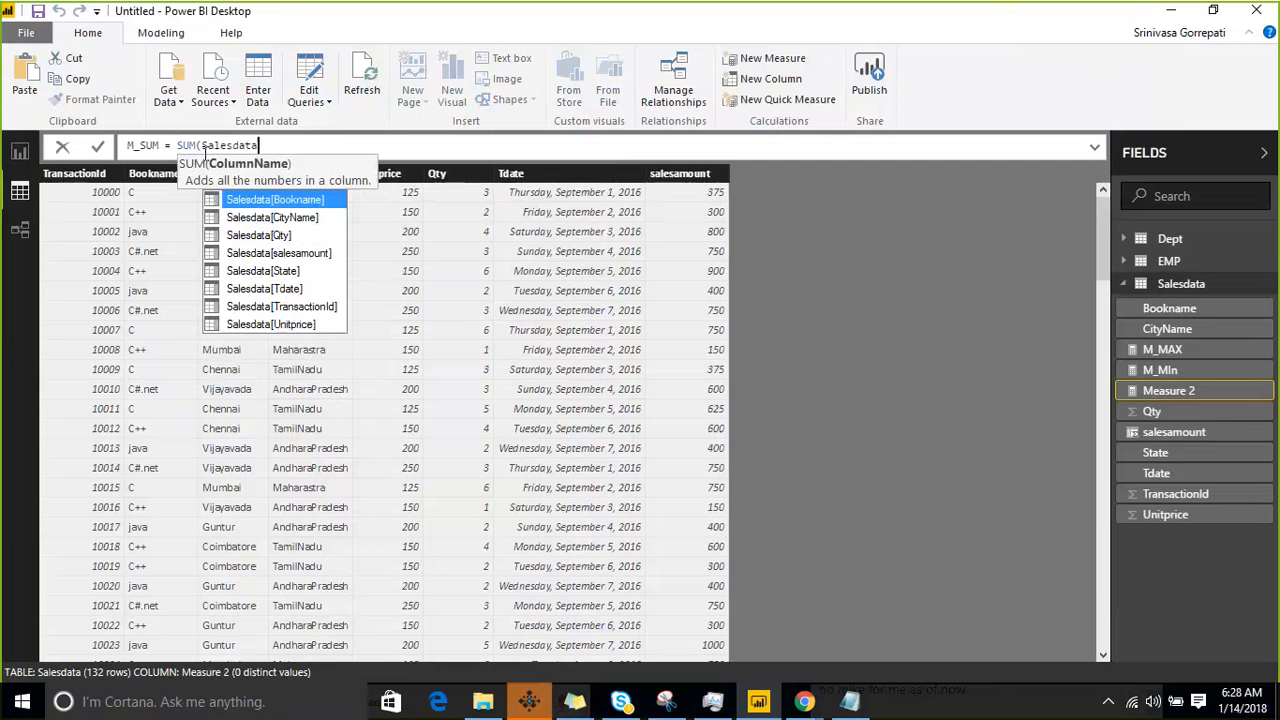
pyautogui.write('[salesamount]')
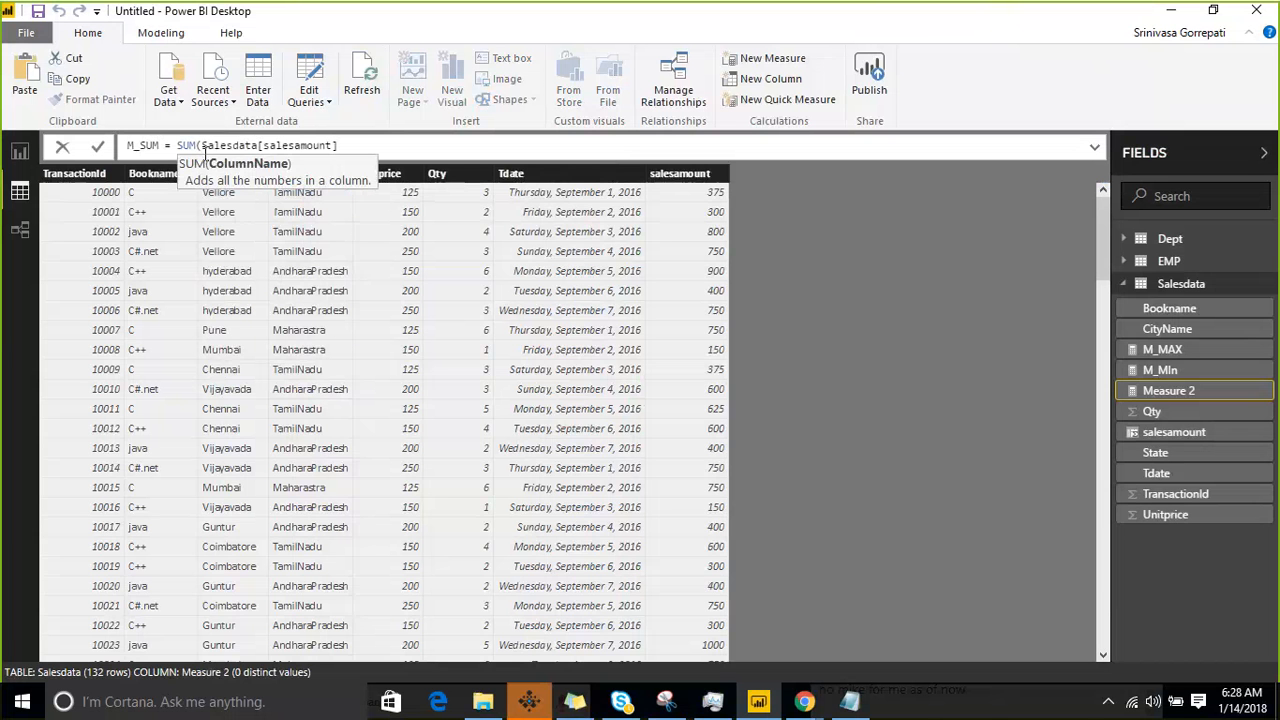
pyautogui.write(')')
pyautogui.press('Return')
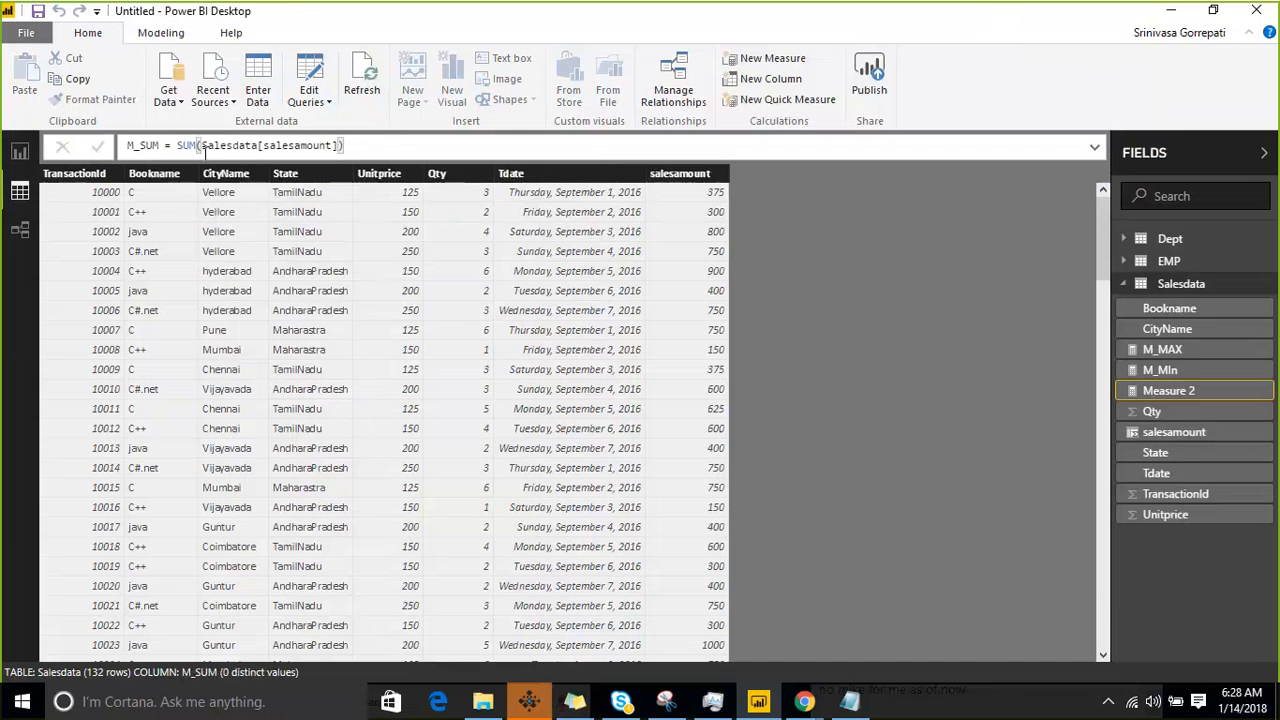
# - Add an empty table visual to report Page 2 and move it to the middle of the canvas
pyautogui.click(20, 151)
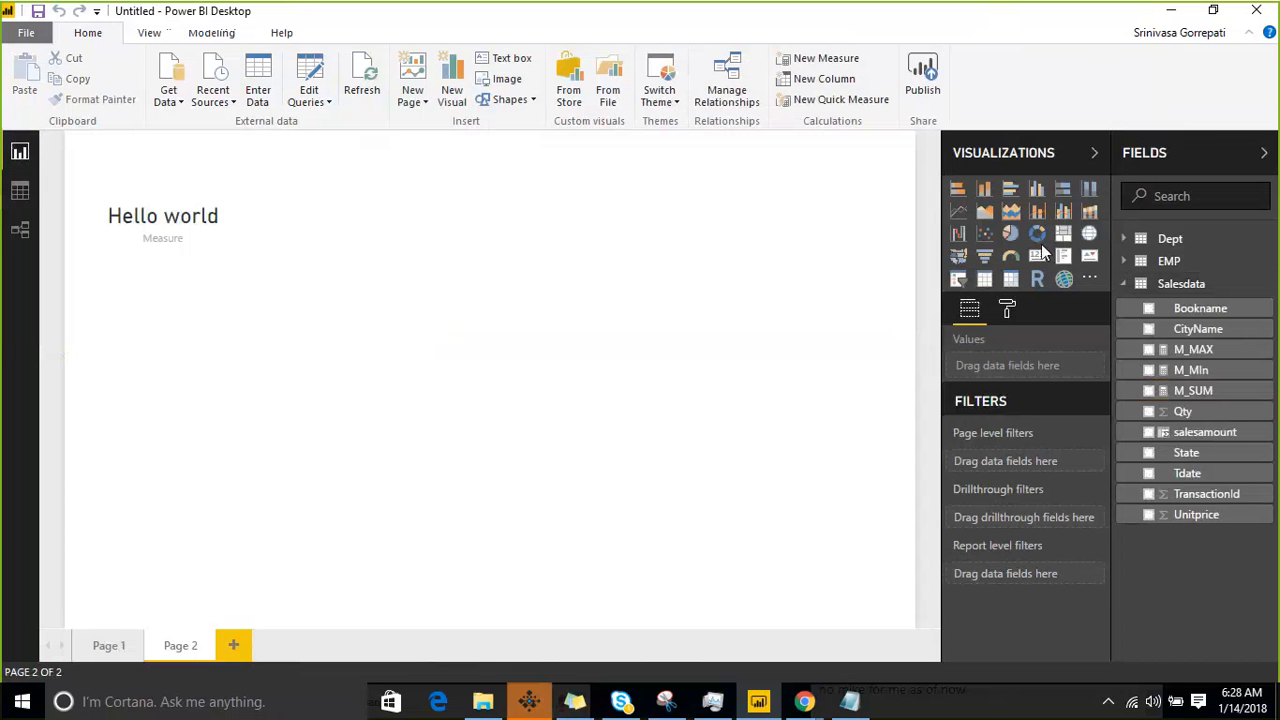
pyautogui.click(984, 279)
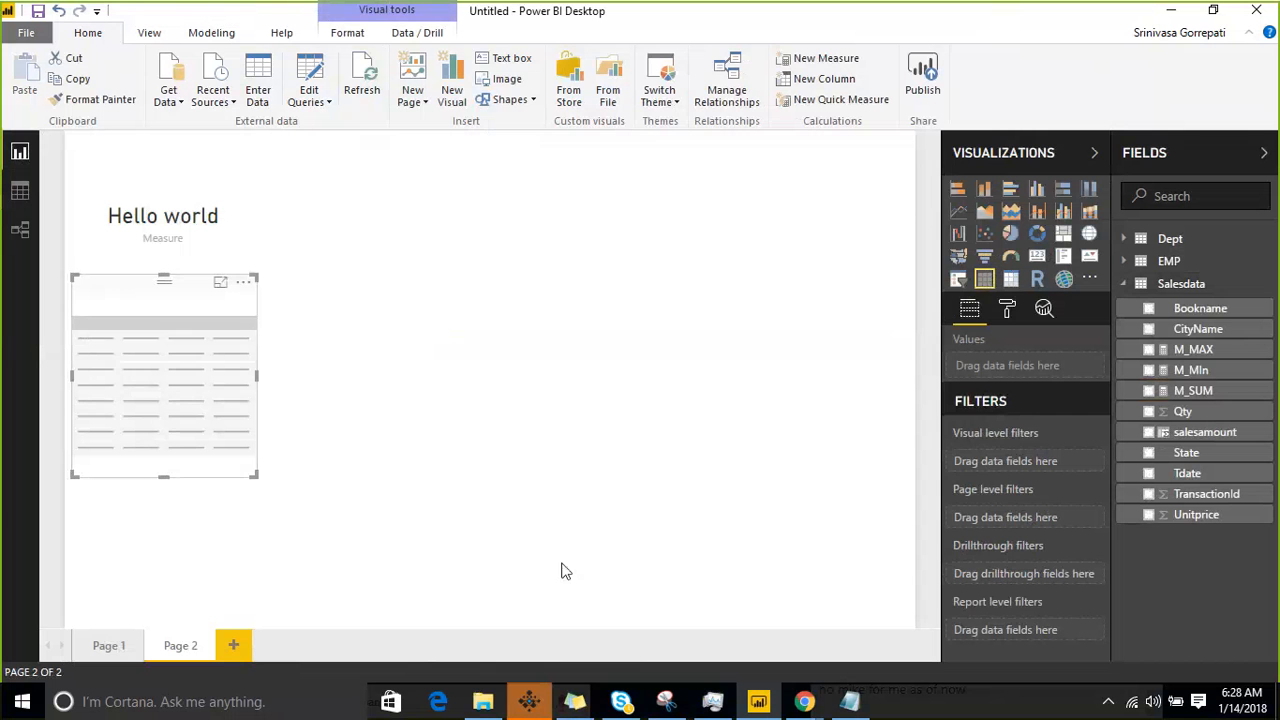
pyautogui.moveTo(156, 284); pyautogui.dragTo(538, 262)
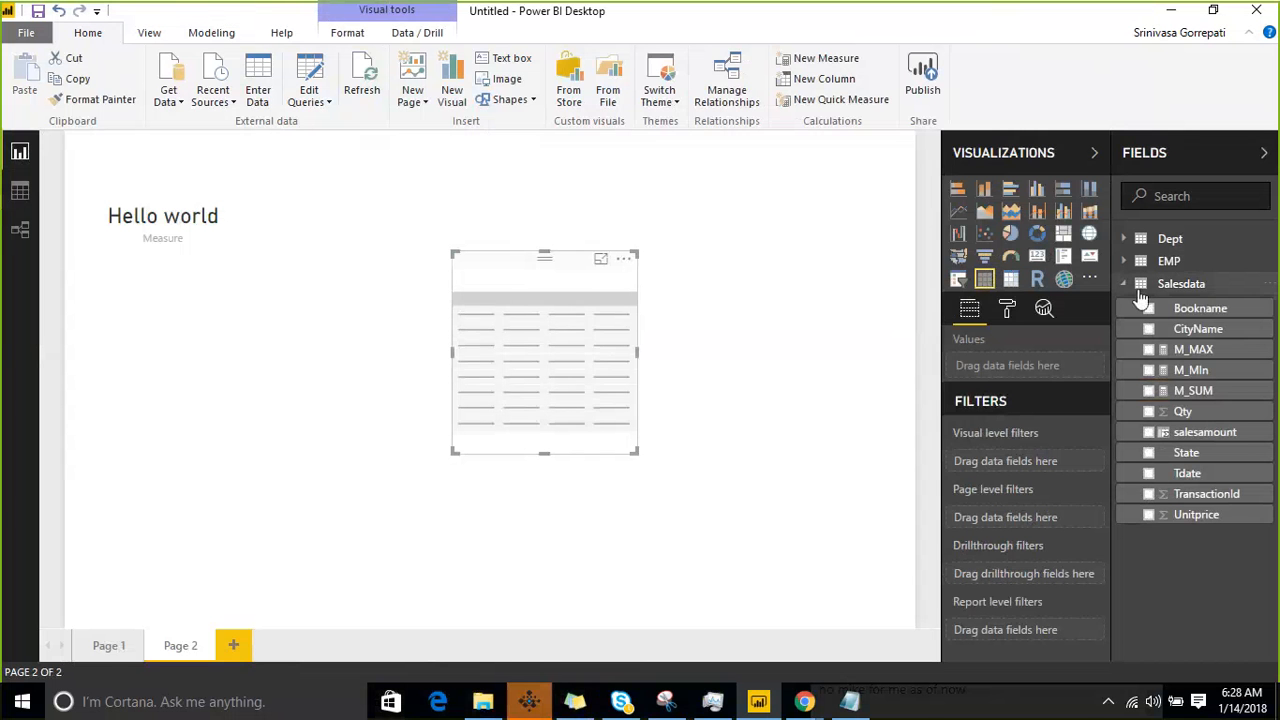
# - Add the M_SUM, M_MIn and M_MAX measures to the table visual, and make the visual shorter and slightly wider
pyautogui.click(1149, 391)
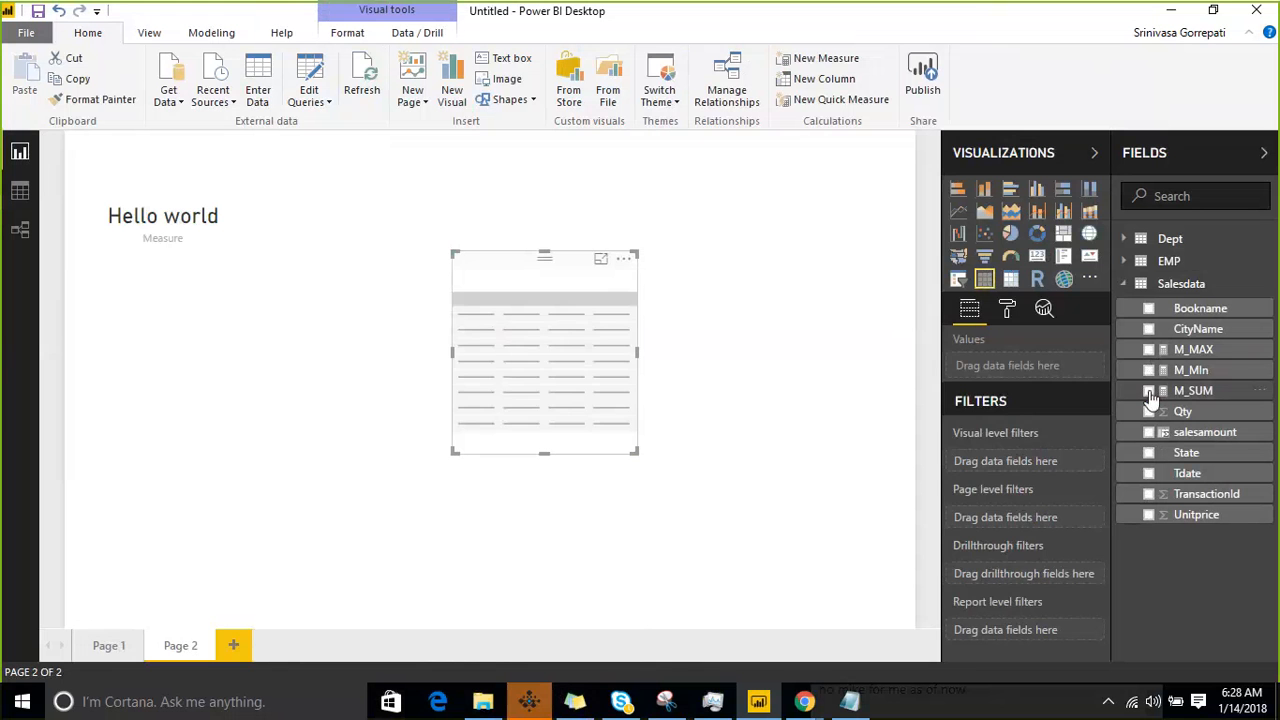
pyautogui.click(1149, 370)
pyautogui.click(1149, 350)
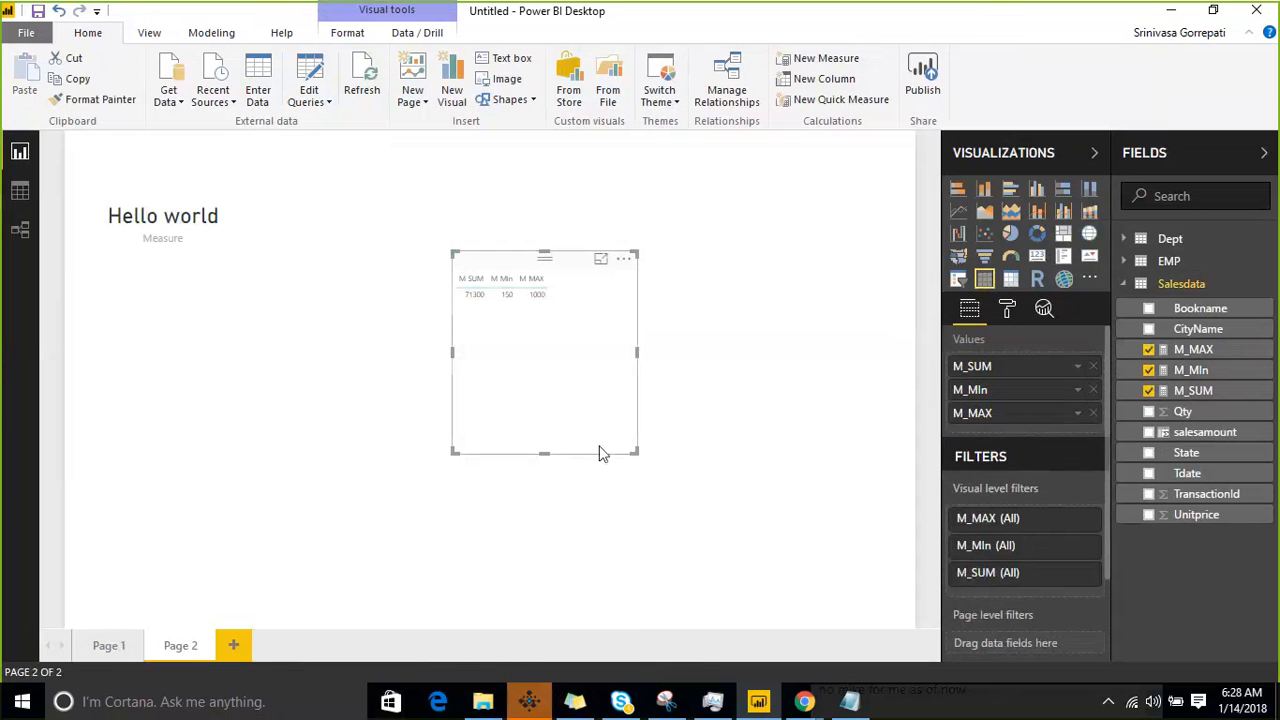
pyautogui.moveTo(638, 454); pyautogui.dragTo(634, 337)
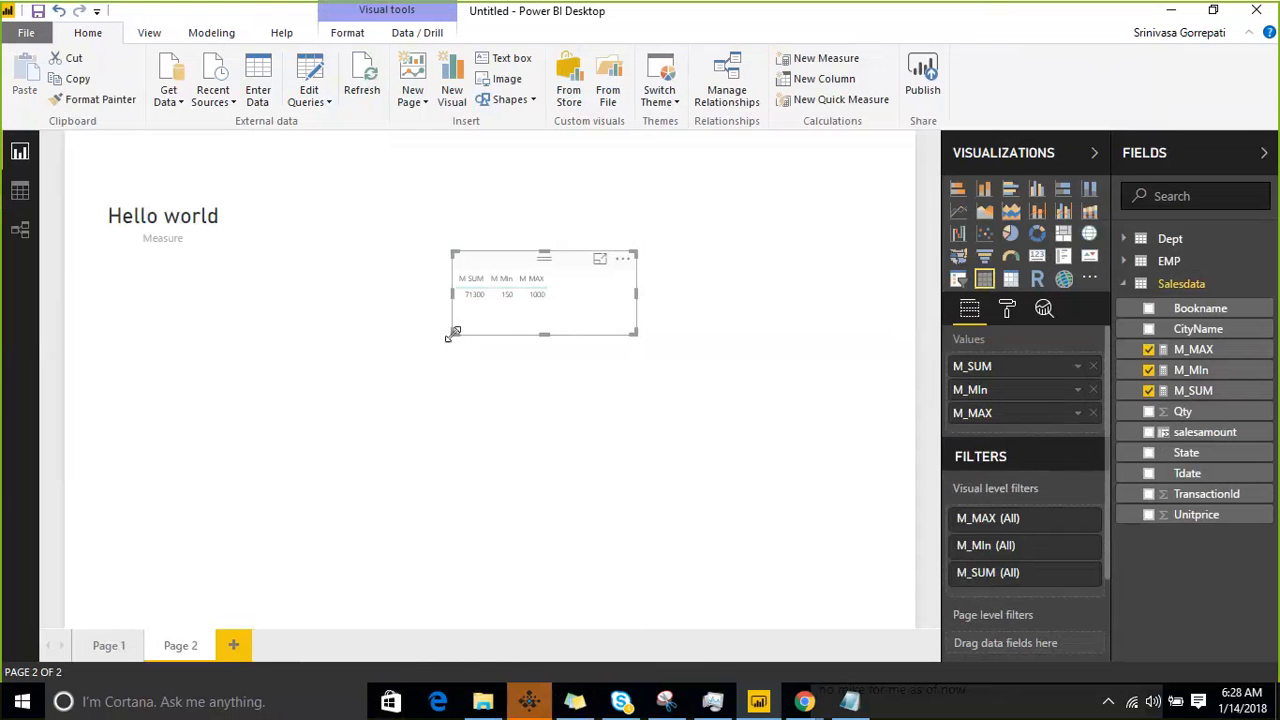
pyautogui.moveTo(452, 332); pyautogui.dragTo(420, 332)
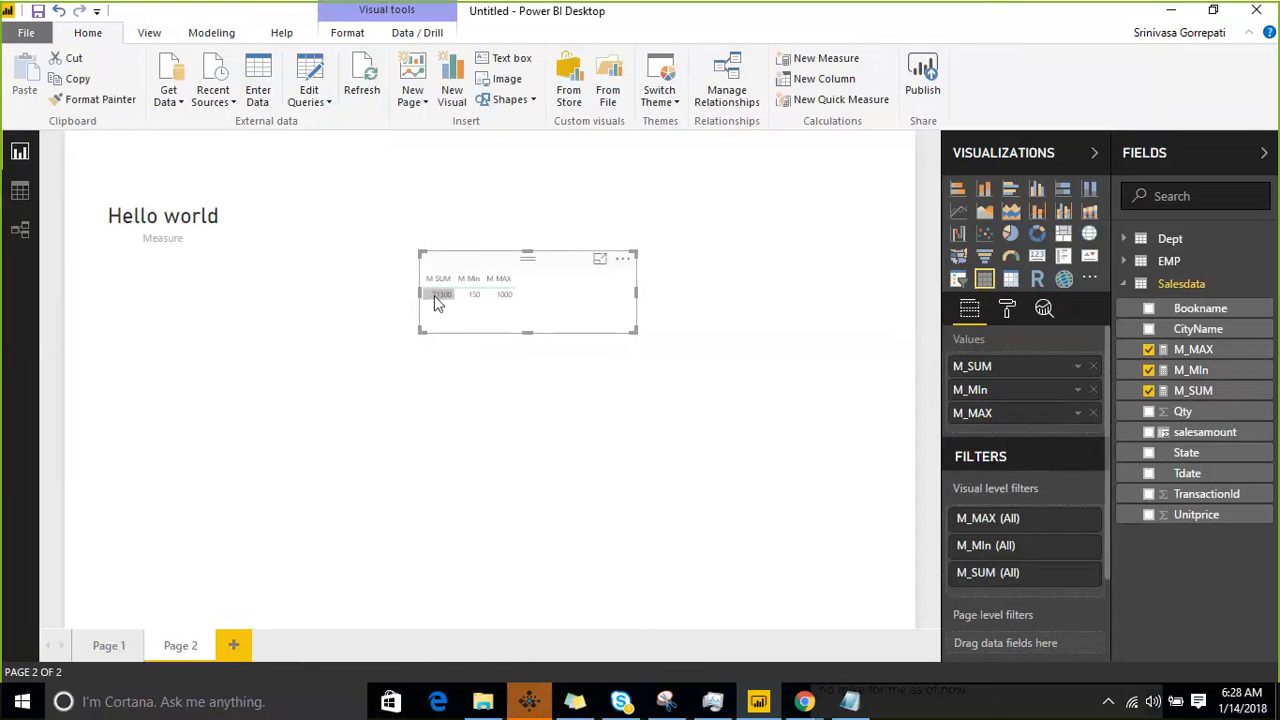
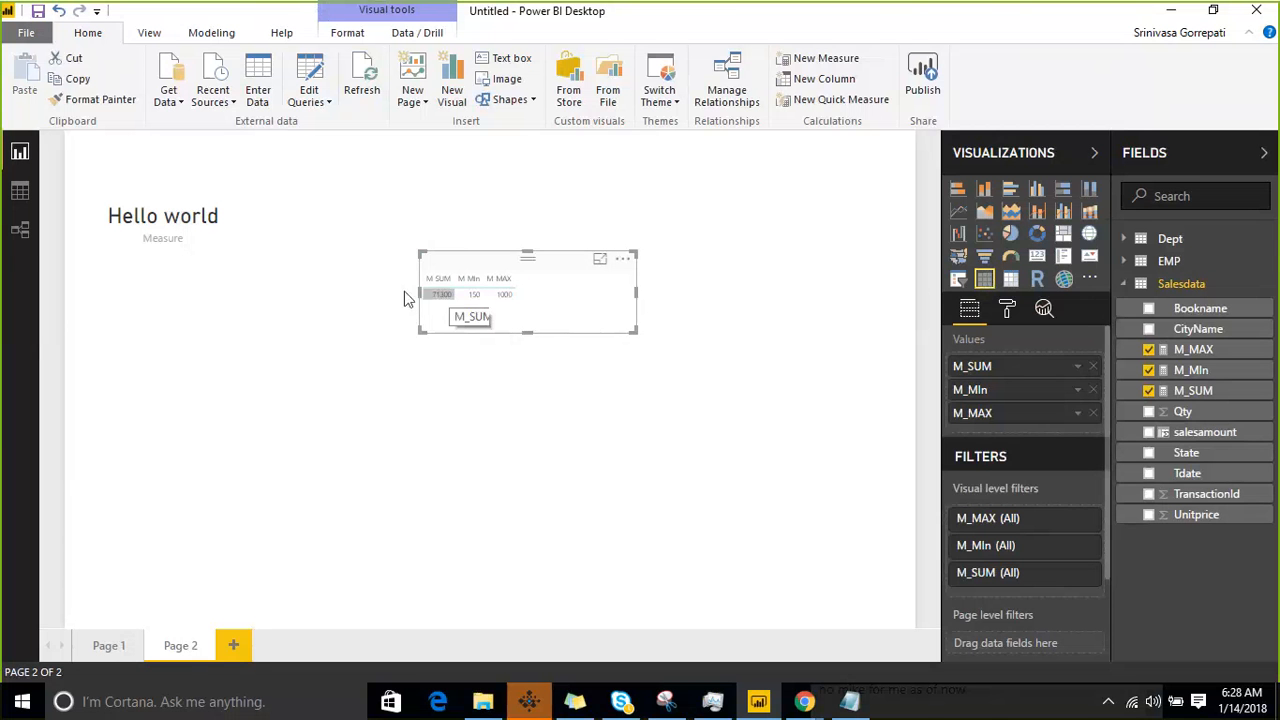
# - Start a new measure in the Salesdata table and begin its formula with the SUMX function
pyautogui.click(16, 203)
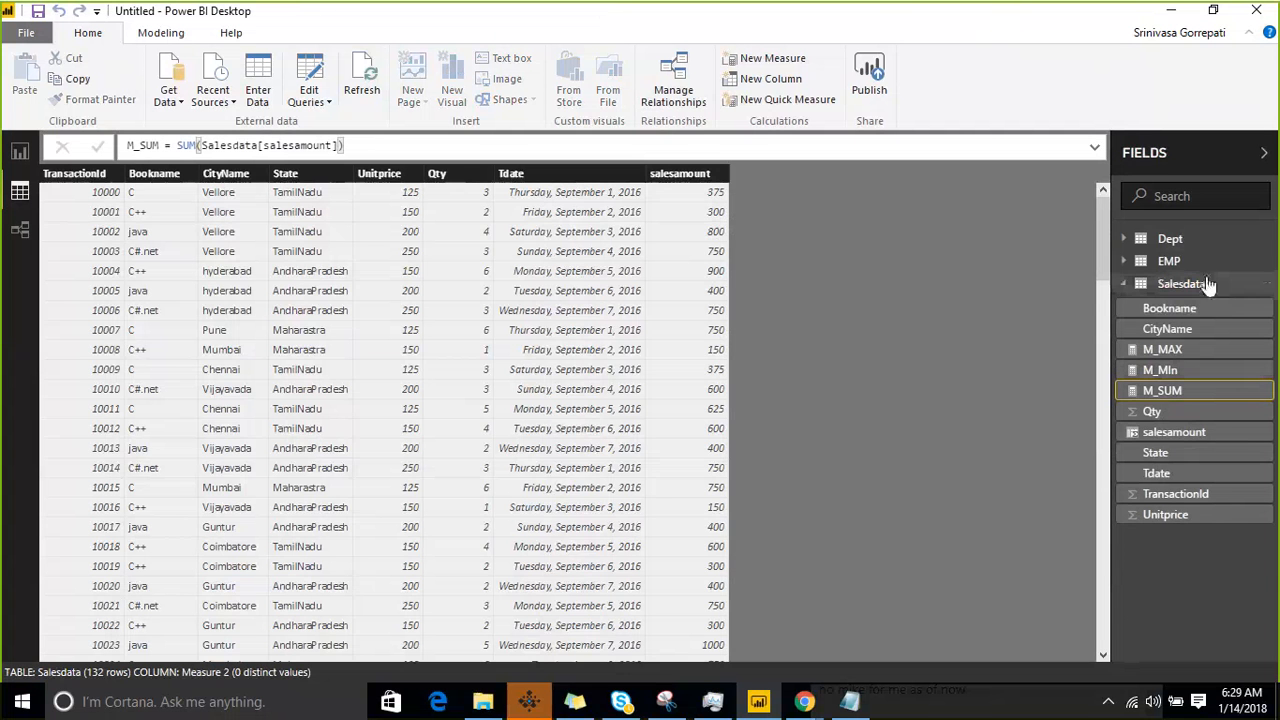
pyautogui.click(1269, 287)
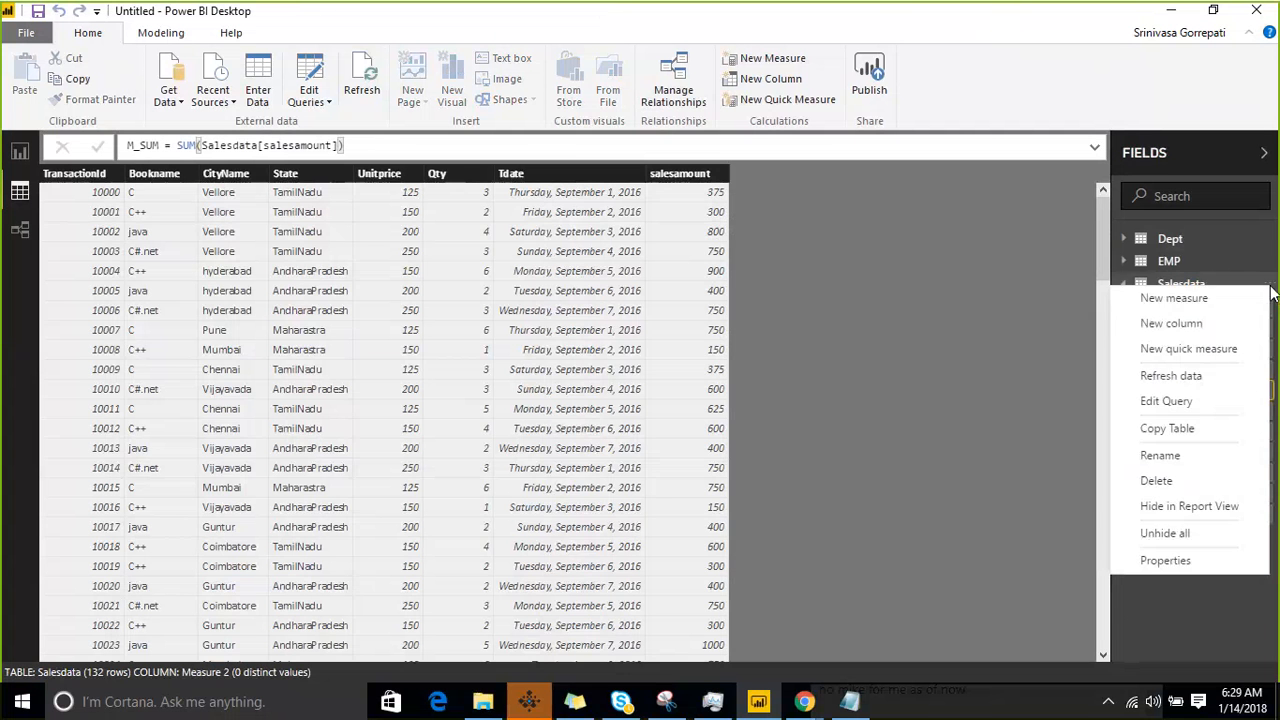
pyautogui.click(1216, 299)
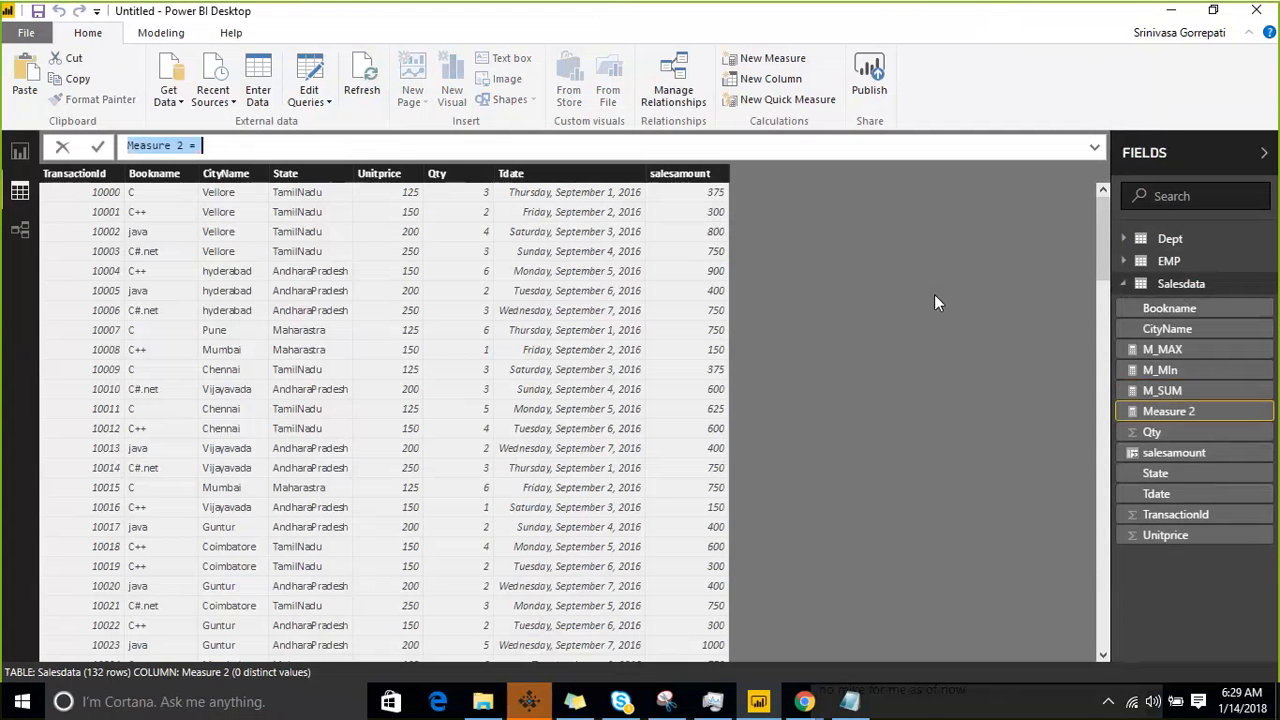
pyautogui.write('SUM(')
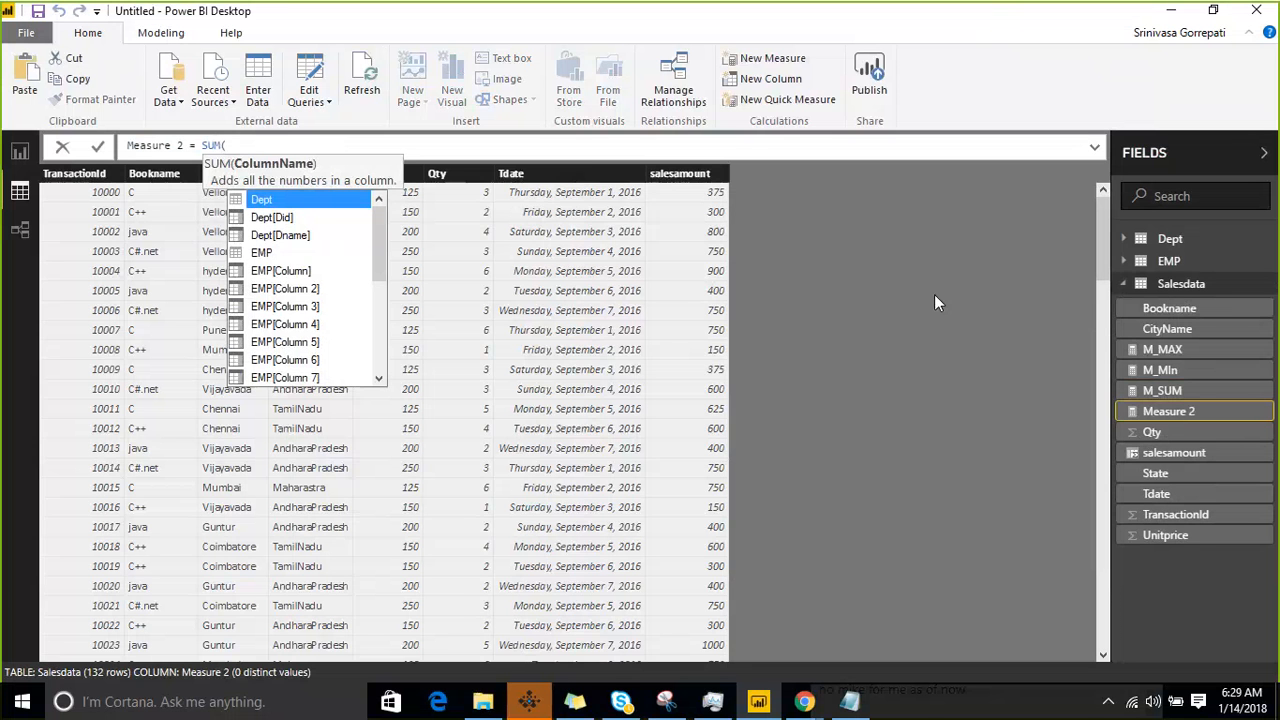
pyautogui.press('BackSpace')
pyautogui.write('X')
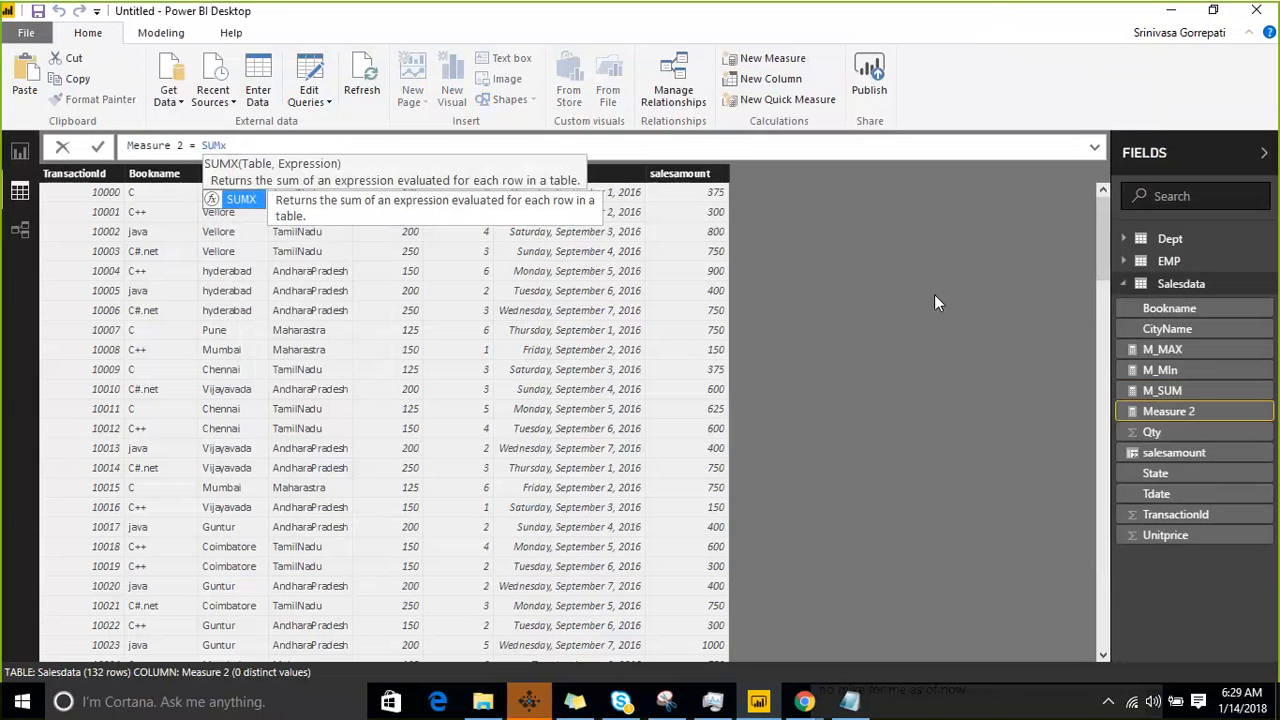
pyautogui.write('(')
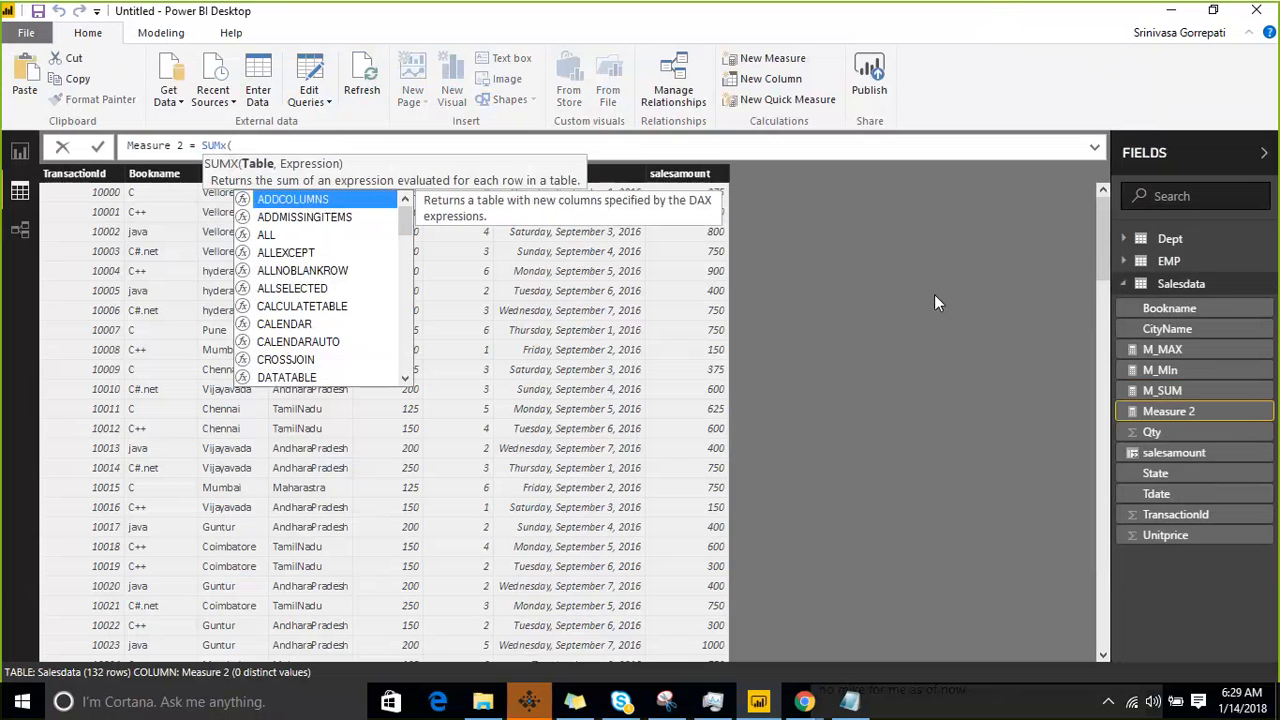
pyautogui.write('sale')
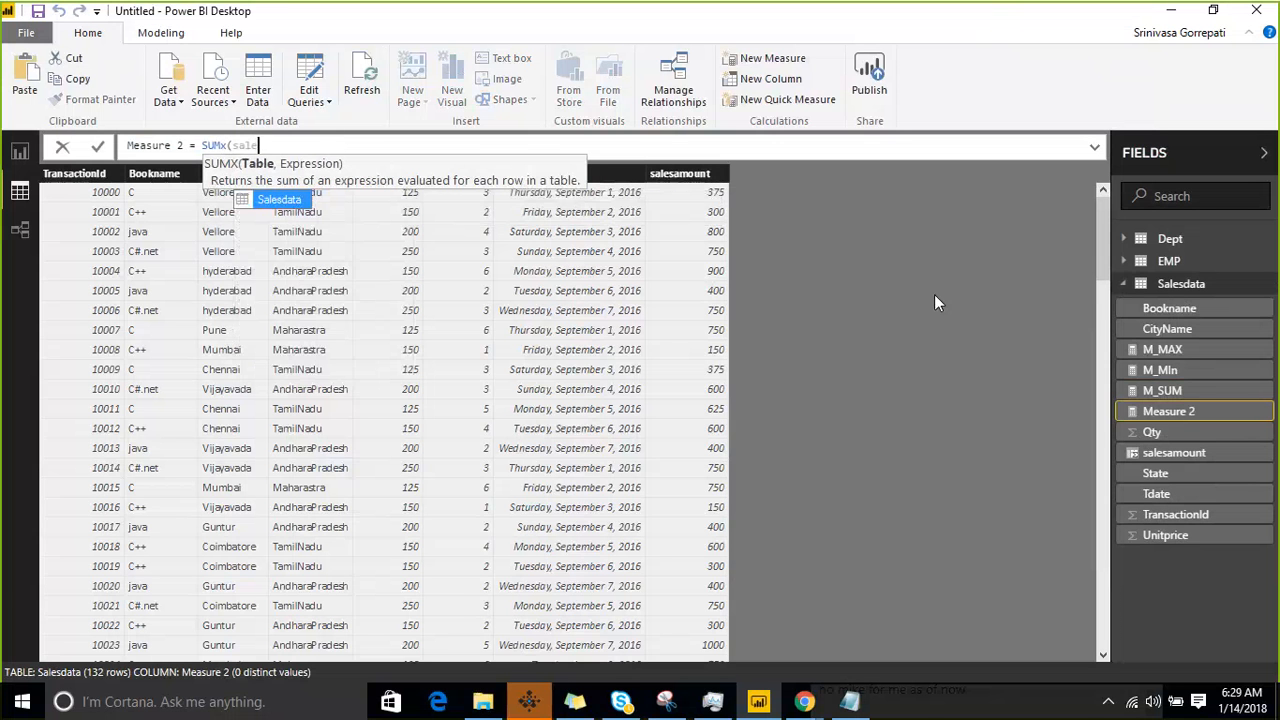
# - Complete the SUMX formula with Salesdata as the table and Salesdata[Qty]*Salesdata[Unitprice] as the expression
pyautogui.press('Tab')
pyautogui.write(',')
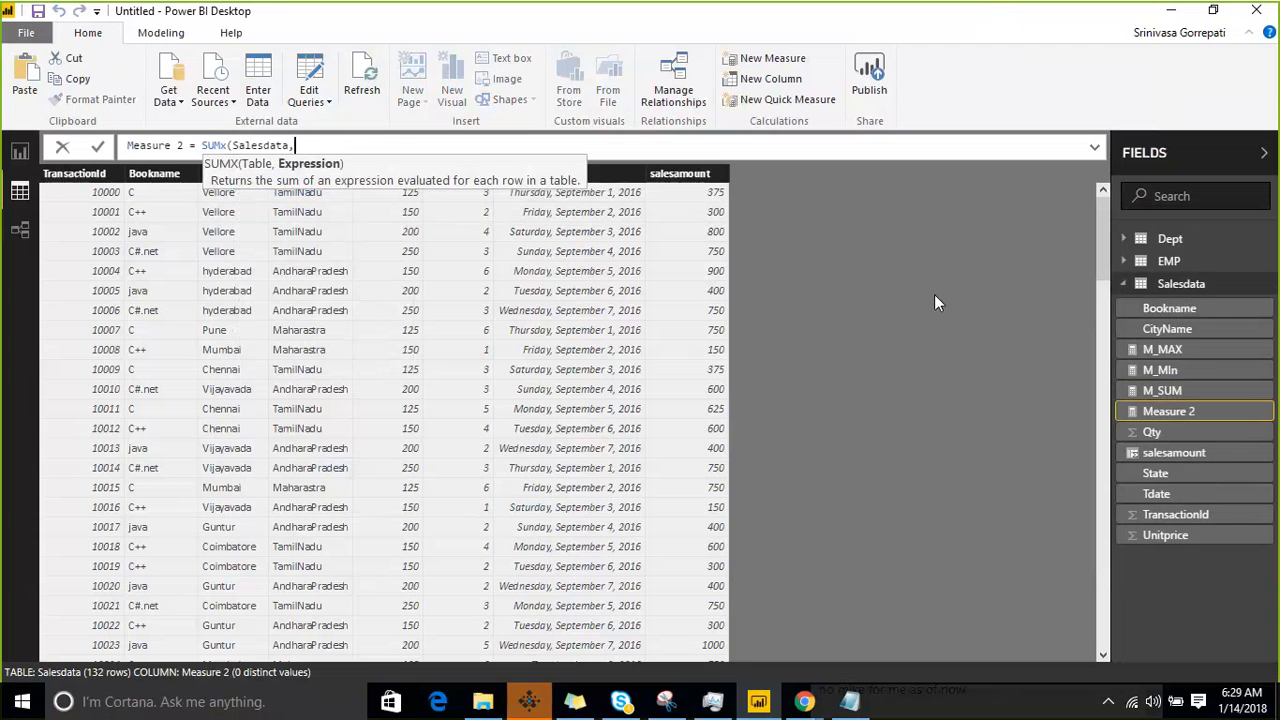
pyautogui.write('qt')
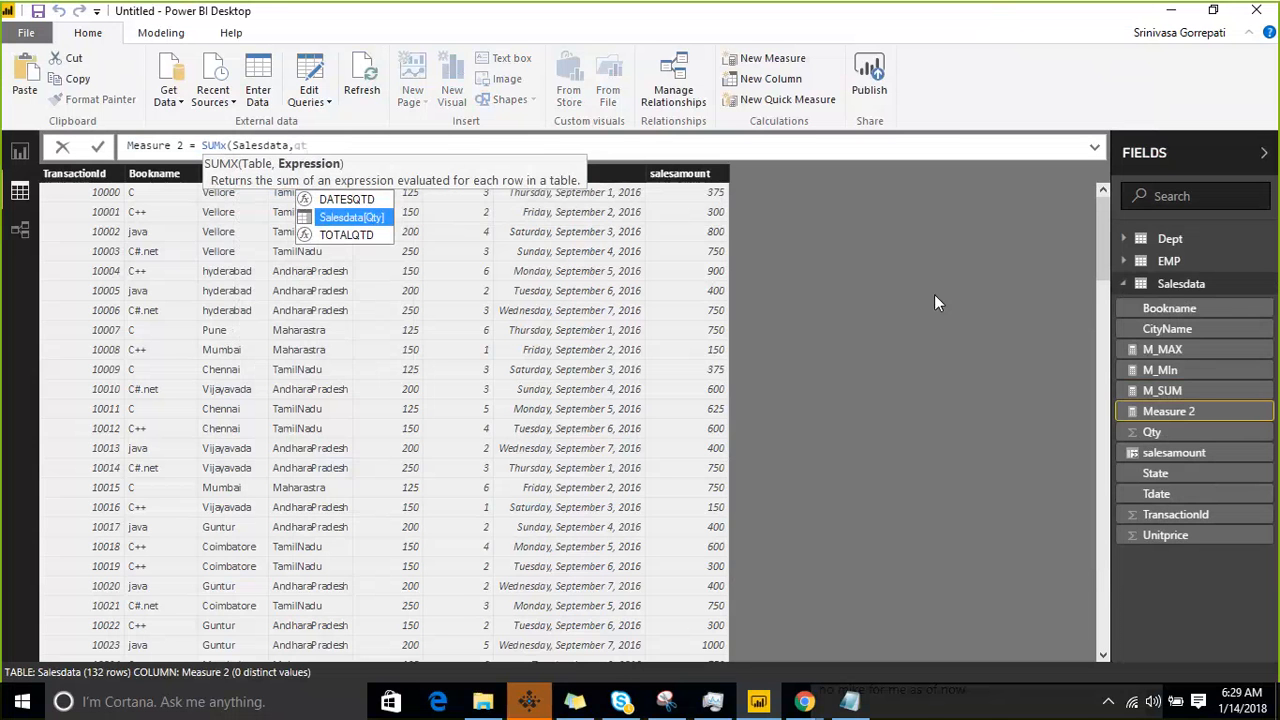
pyautogui.press('Tab')
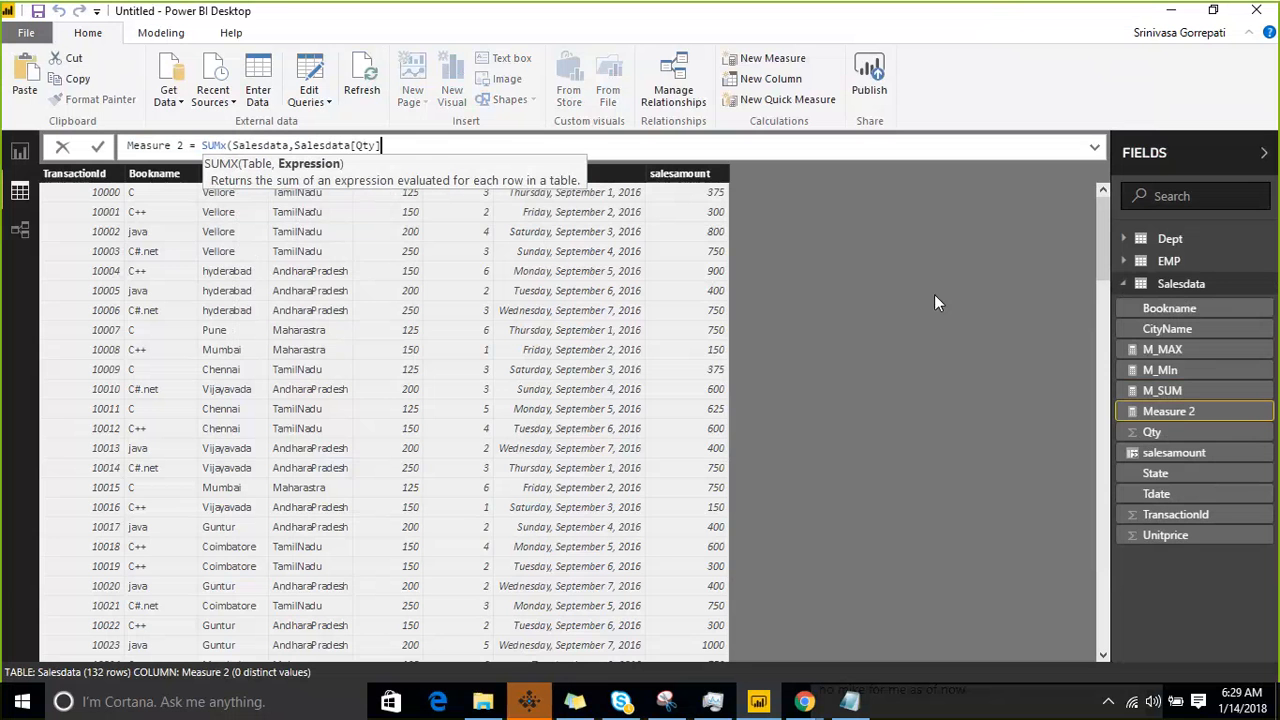
pyautogui.write('*Uni')
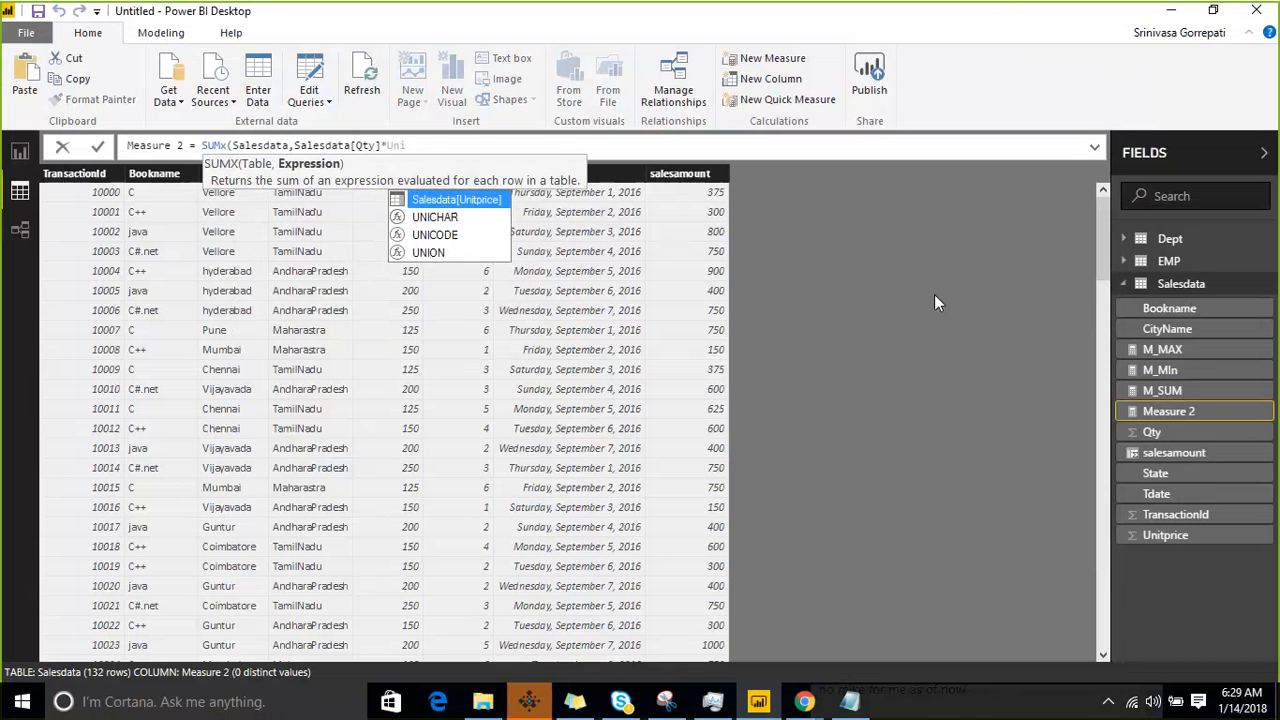
pyautogui.press('Tab')
pyautogui.write(')')
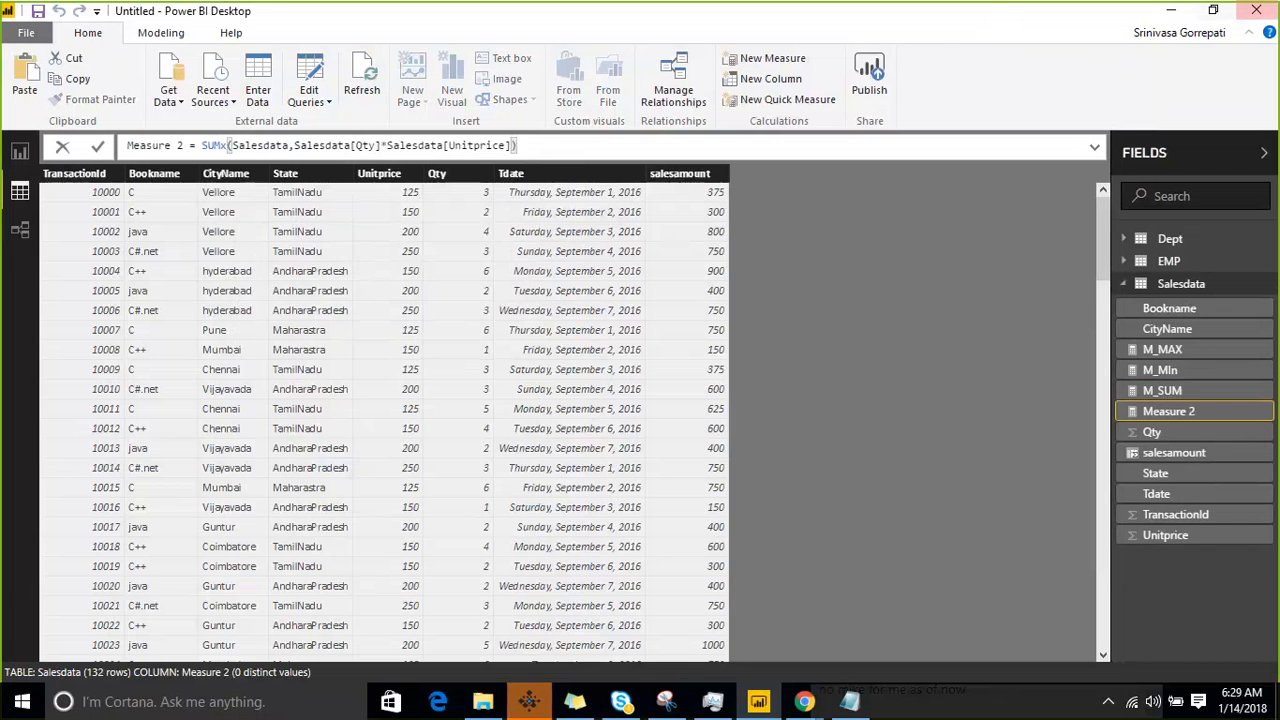
pyautogui.click(979, 27)
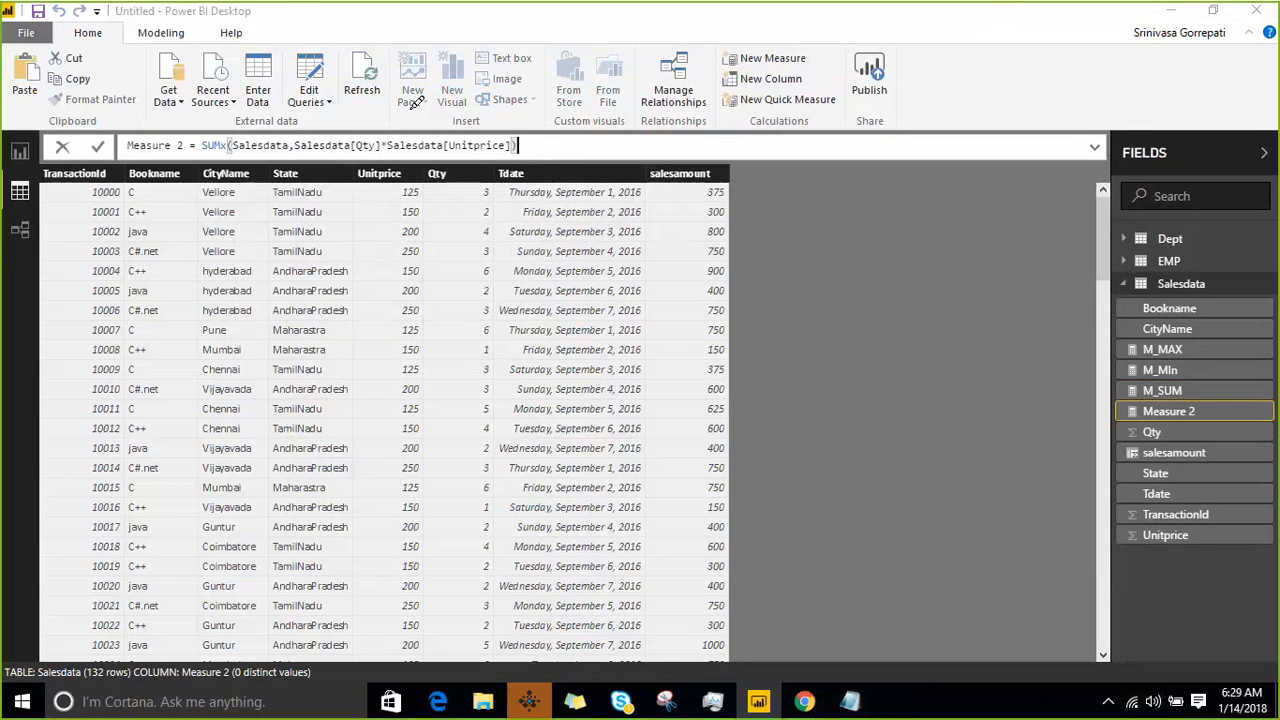
pyautogui.moveTo(388, 201); pyautogui.dragTo(491, 188)
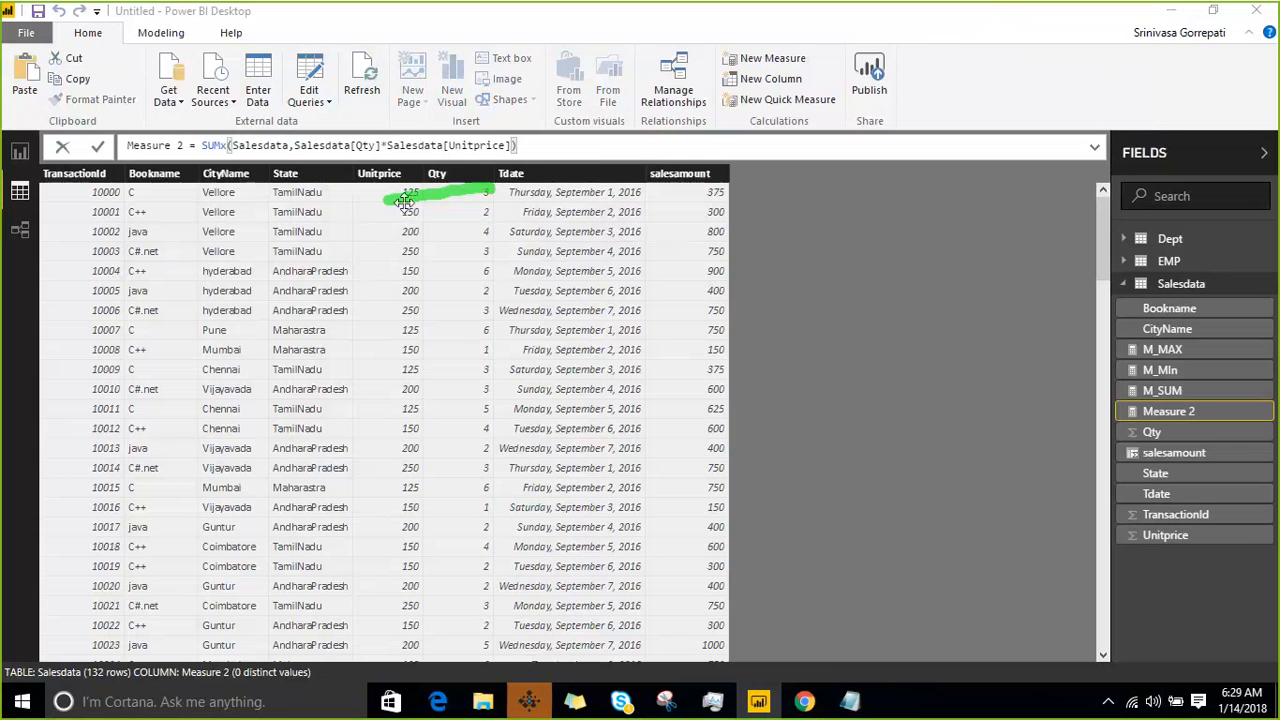
pyautogui.moveTo(337, 192)
pyautogui.mouseDown()
pyautogui.moveTo(346, 209)
pyautogui.moveTo(455, 114)
pyautogui.mouseUp()
pyautogui.moveTo(490, 483); pyautogui.dragTo(585, 322)
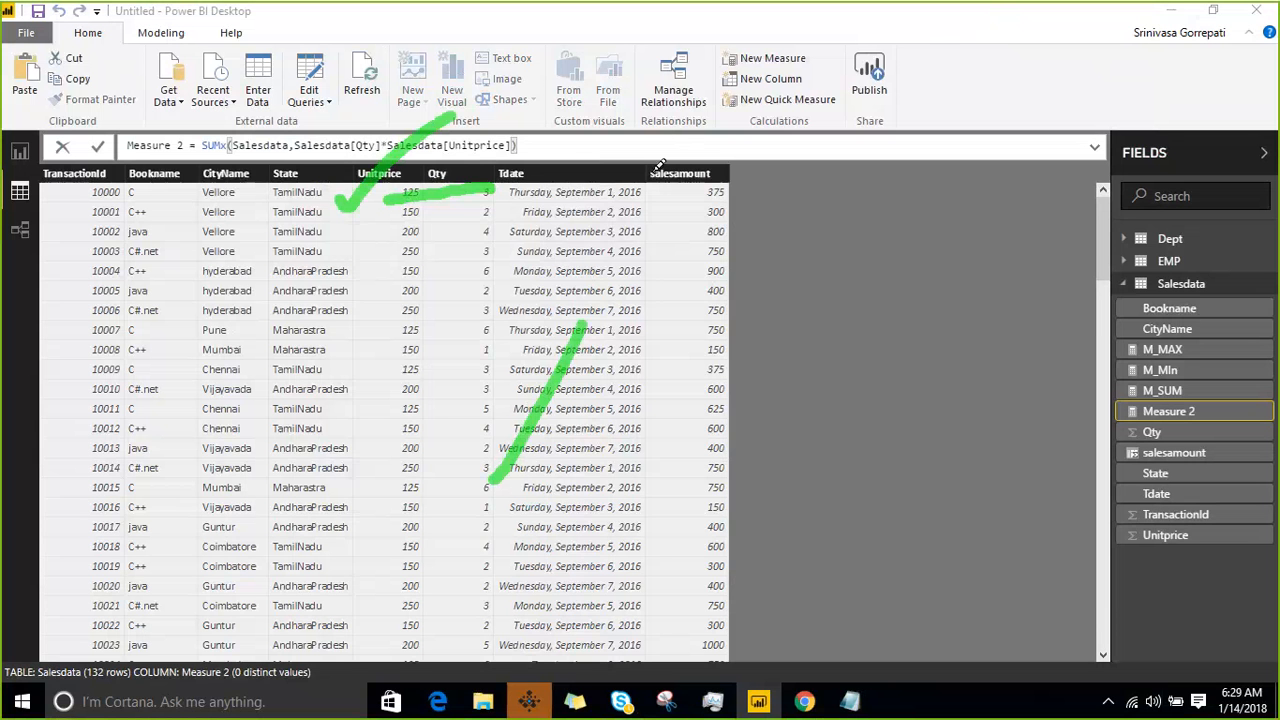
pyautogui.moveTo(662, 130); pyautogui.dragTo(688, 223)
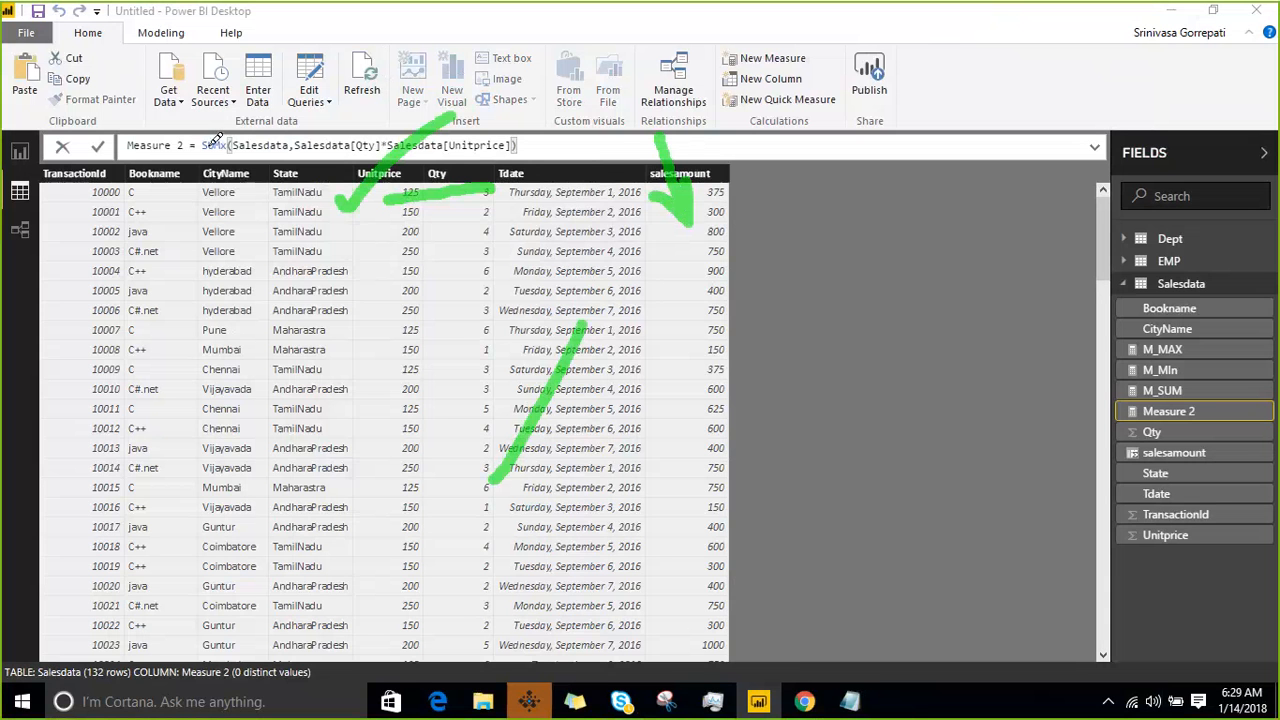
pyautogui.moveTo(212, 142); pyautogui.dragTo(515, 147)
pyautogui.moveTo(660, 185)
pyautogui.mouseDown()
pyautogui.moveTo(1128, 368)
pyautogui.moveTo(1058, 428)
pyautogui.mouseUp()
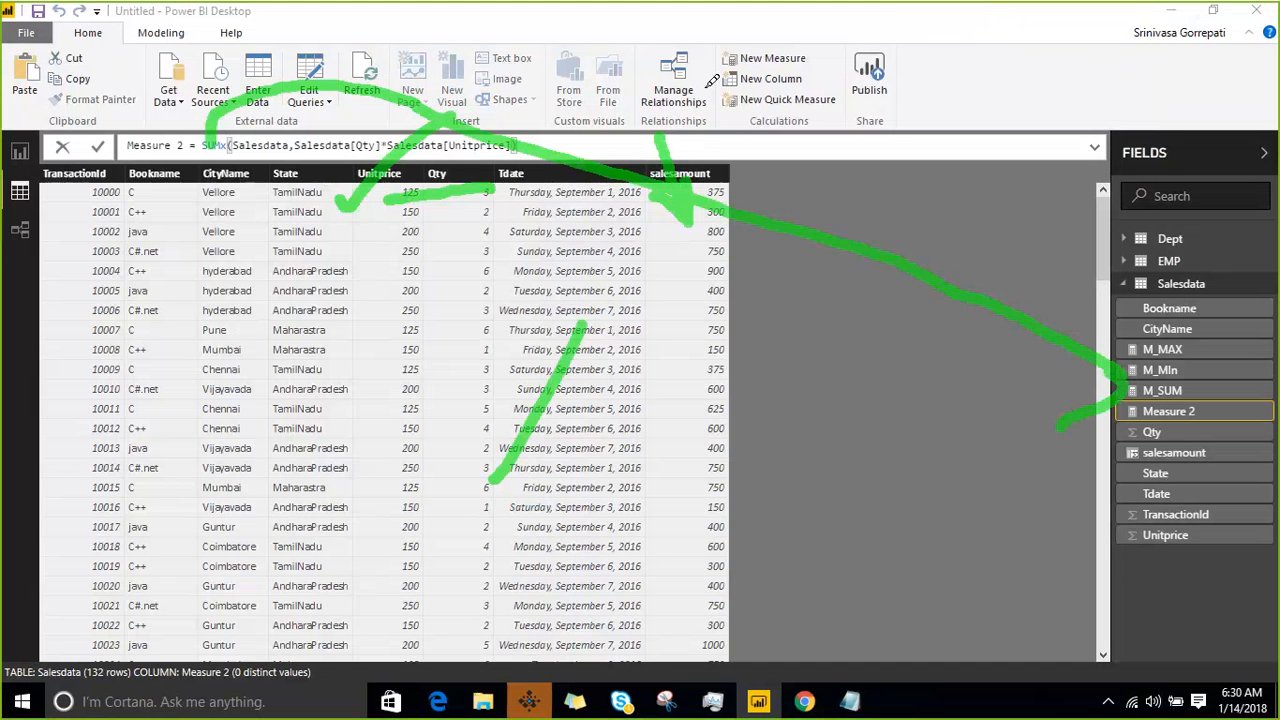
pyautogui.press('Escape')
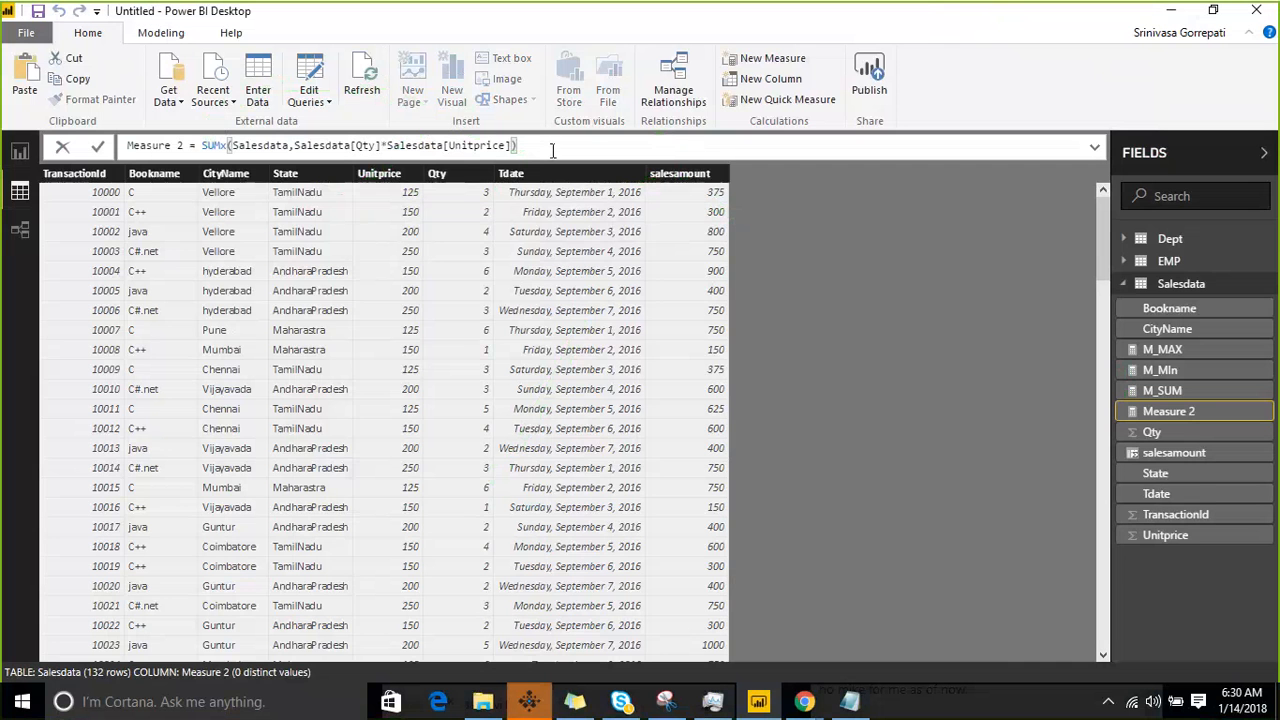
# - Commit the SUMX measure formula and add an empty table visual to report Page 2
pyautogui.press('Return')
pyautogui.click(20, 151)
pyautogui.click(785, 230)
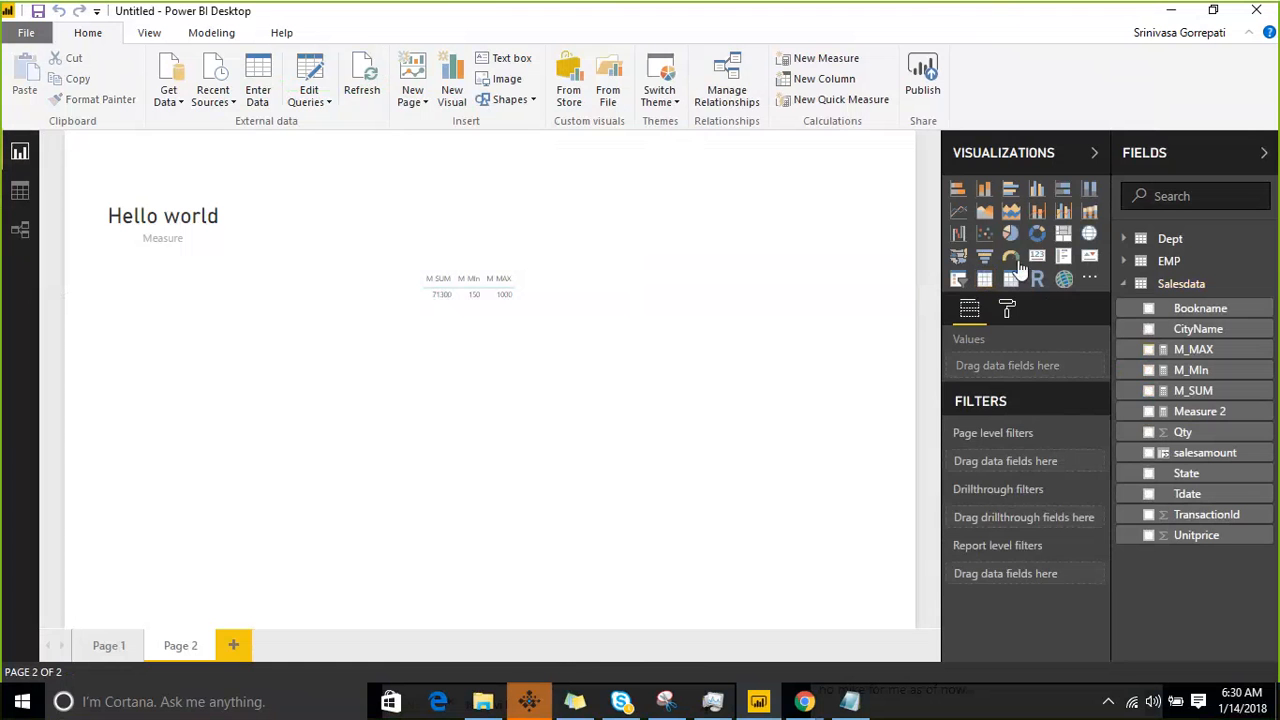
pyautogui.click(985, 281)
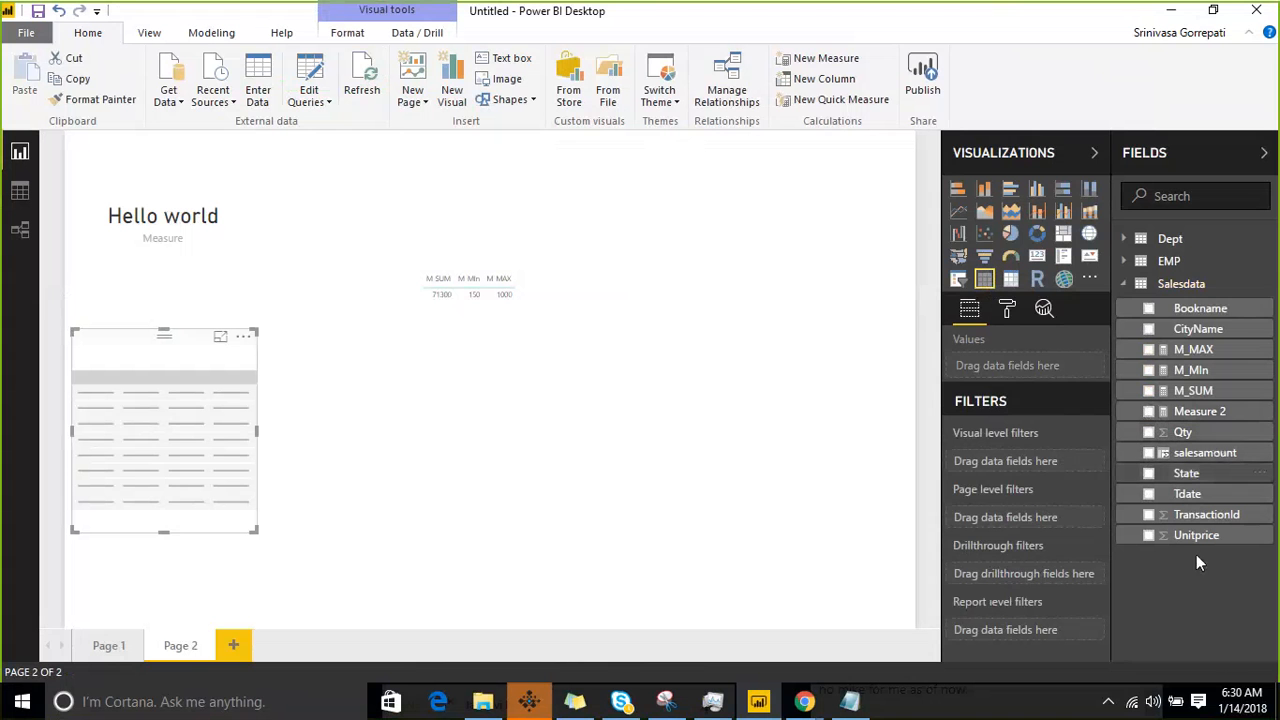
# - Show Measure 2 in the new table visual and move the visual directly below the M_SUM, M_MIn and M_MAX table
pyautogui.moveTo(1205, 420); pyautogui.dragTo(189, 451)
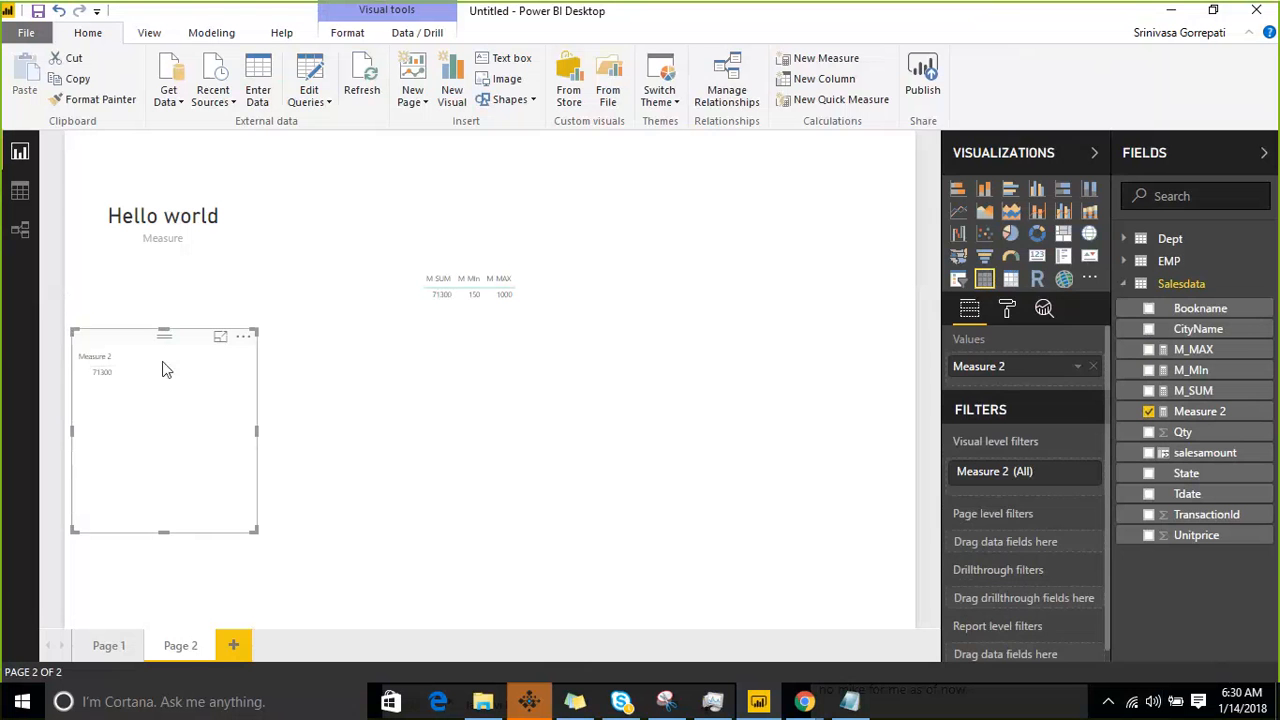
pyautogui.click(436, 362)
pyautogui.moveTo(136, 341); pyautogui.dragTo(486, 343)
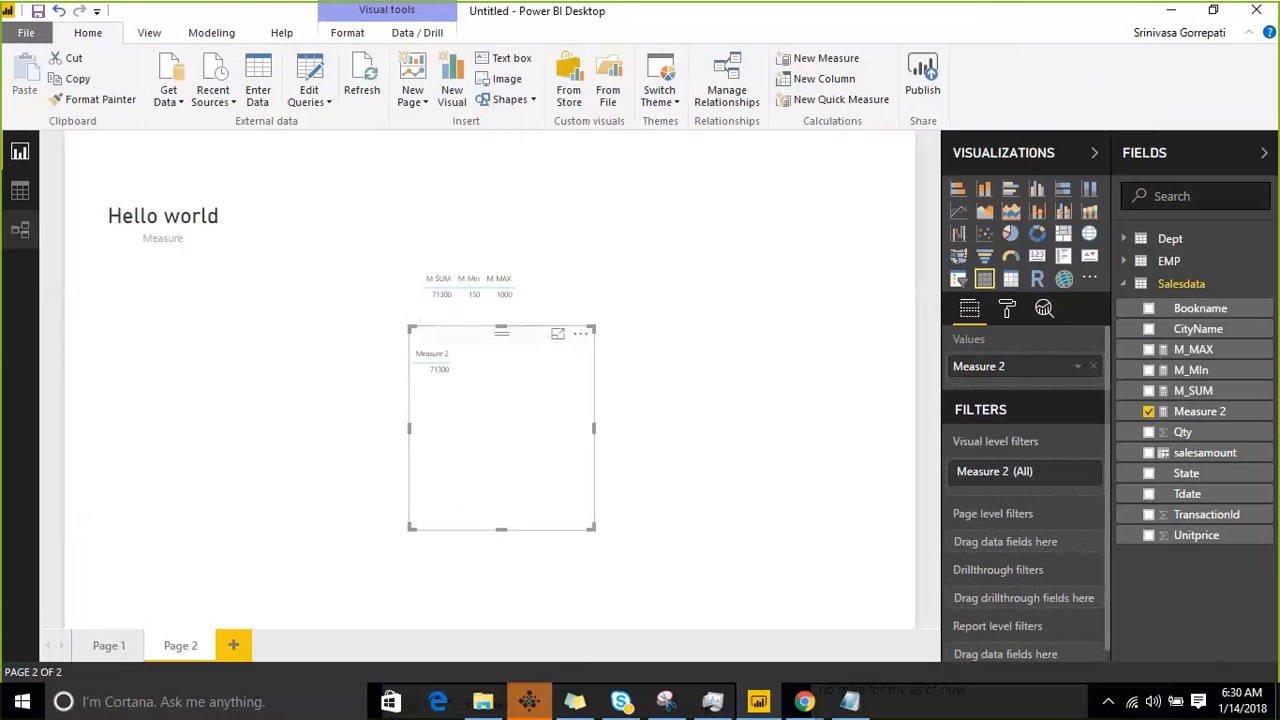
# - Switch to the dax course notes in Notepad and cut the AverageA line from the statistical functions list
pyautogui.click(20, 190)
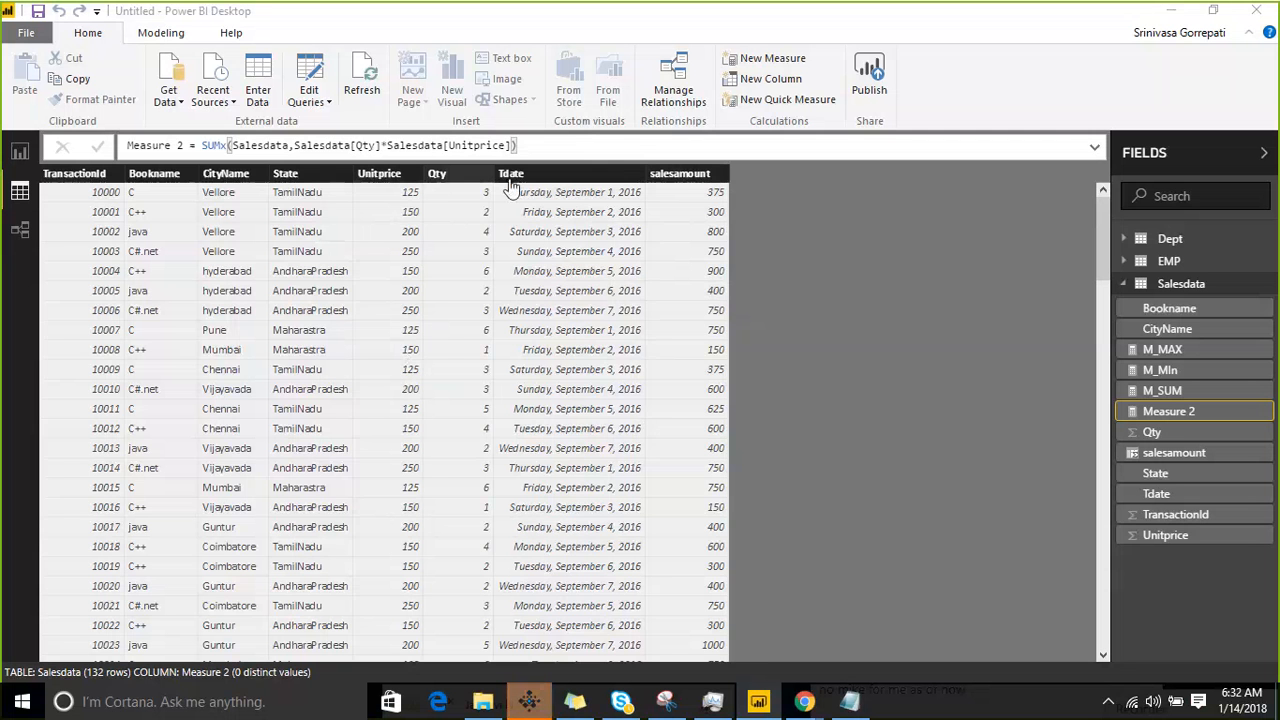
pyautogui.click(1170, 17)
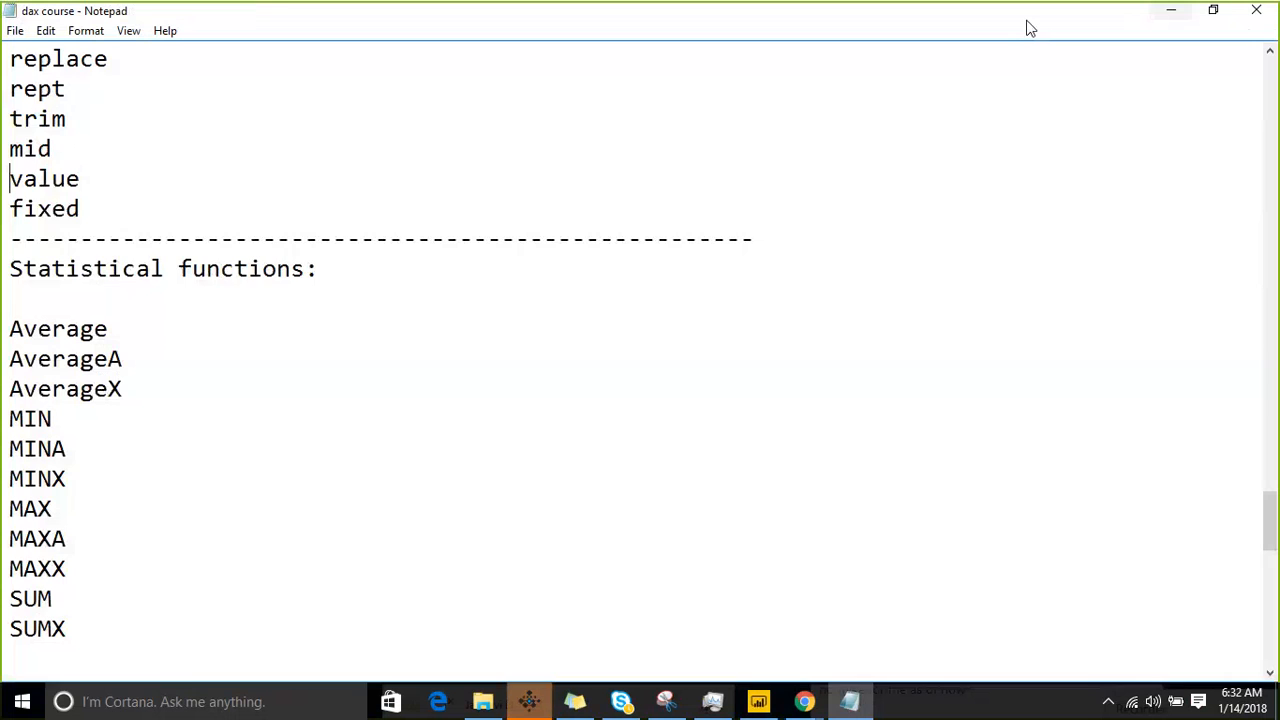
pyautogui.doubleClick(142, 354)
pyautogui.hotkey('ctrl', 'c')
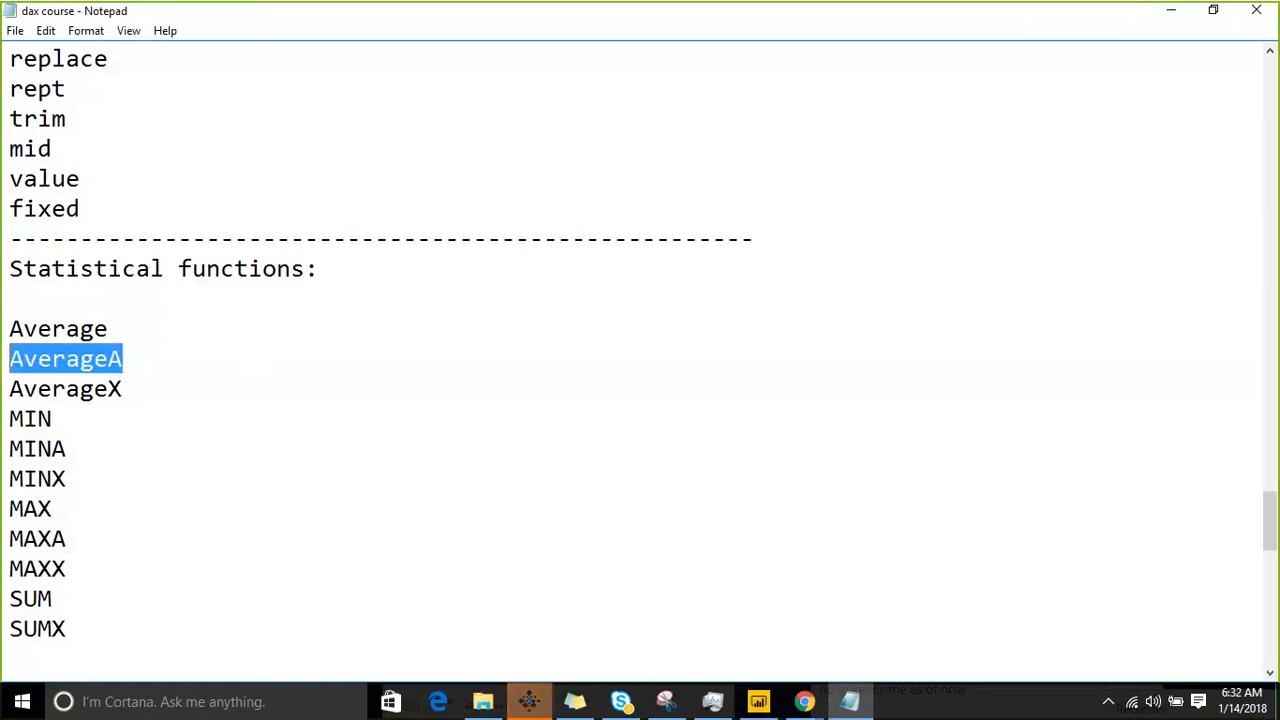
pyautogui.press('BackSpace')
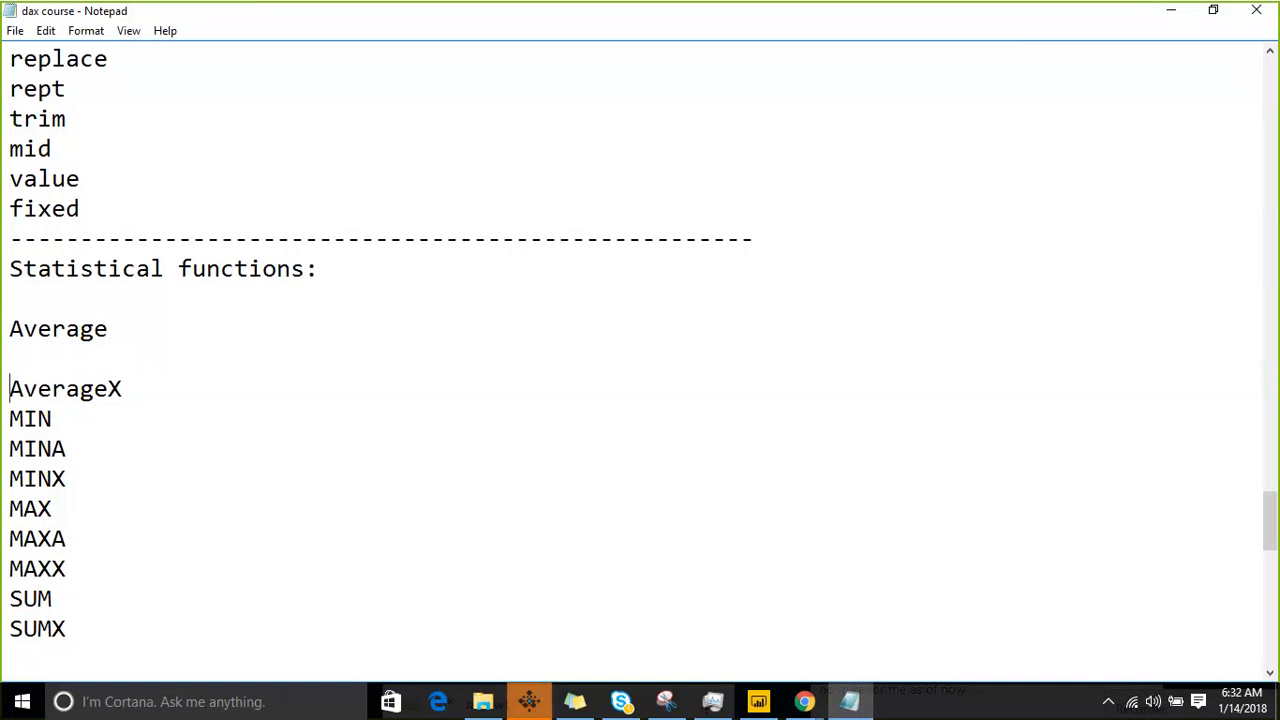
pyautogui.press('BackSpace')
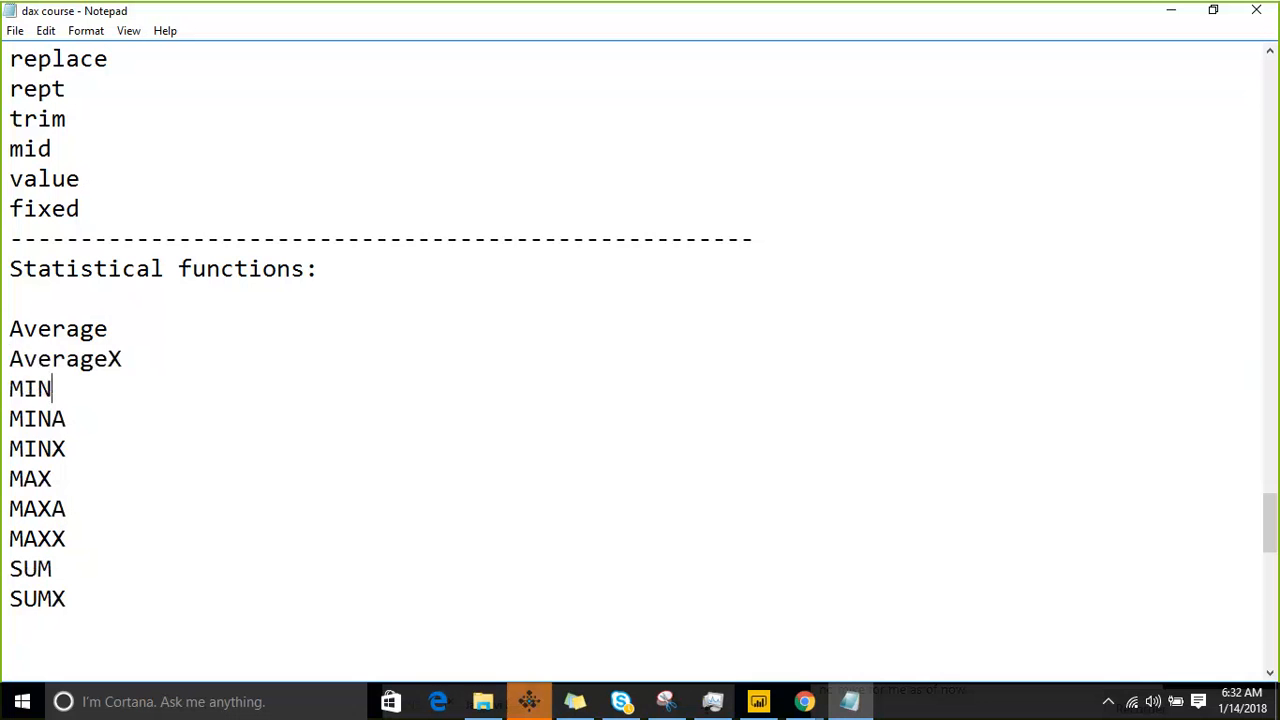
# - Paste AverageA below MINA and cut the MINA and AverageA lines together
pyautogui.press('Down')
pyautogui.press('Return')
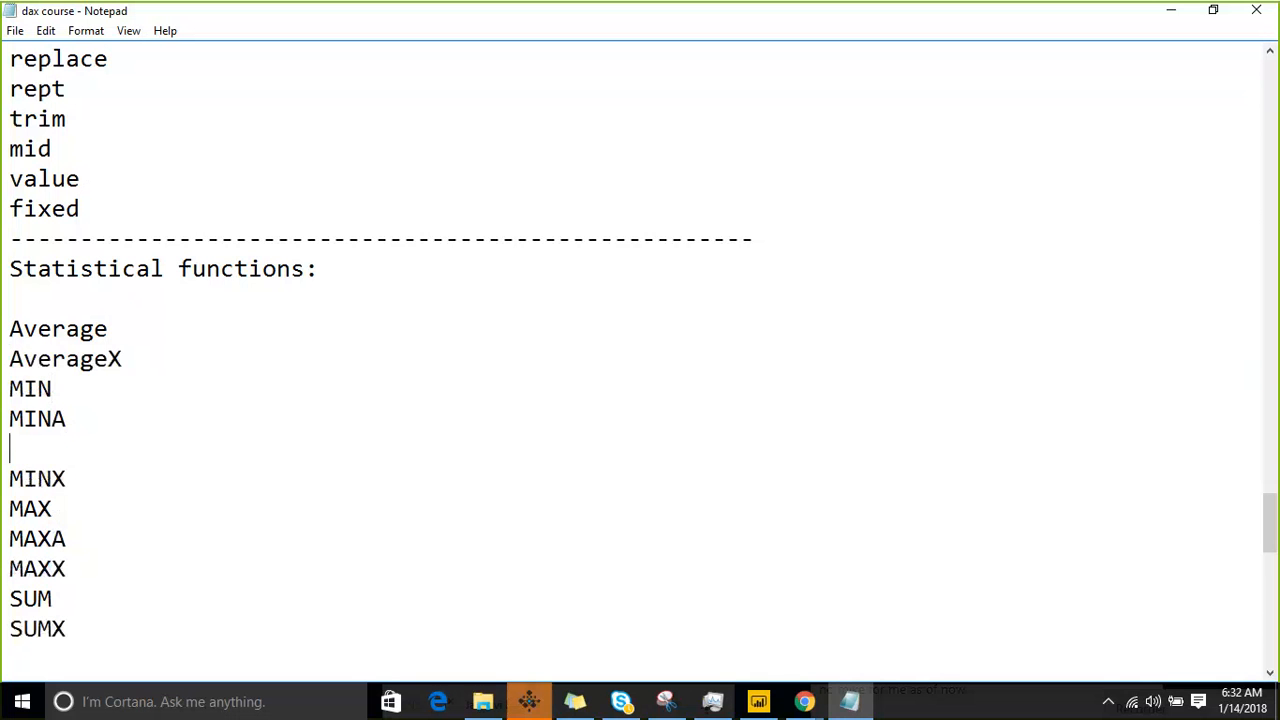
pyautogui.hotkey('ctrl', 'v')
pyautogui.hotkey('shift', 'Up')
# - Paste MINA and AverageA below MAXA and cut the MAXA, MINA and AverageA lines together
pyautogui.hotkey('shift', 'Up')
pyautogui.hotkey('ctrl', 'c')
pyautogui.press('Delete')
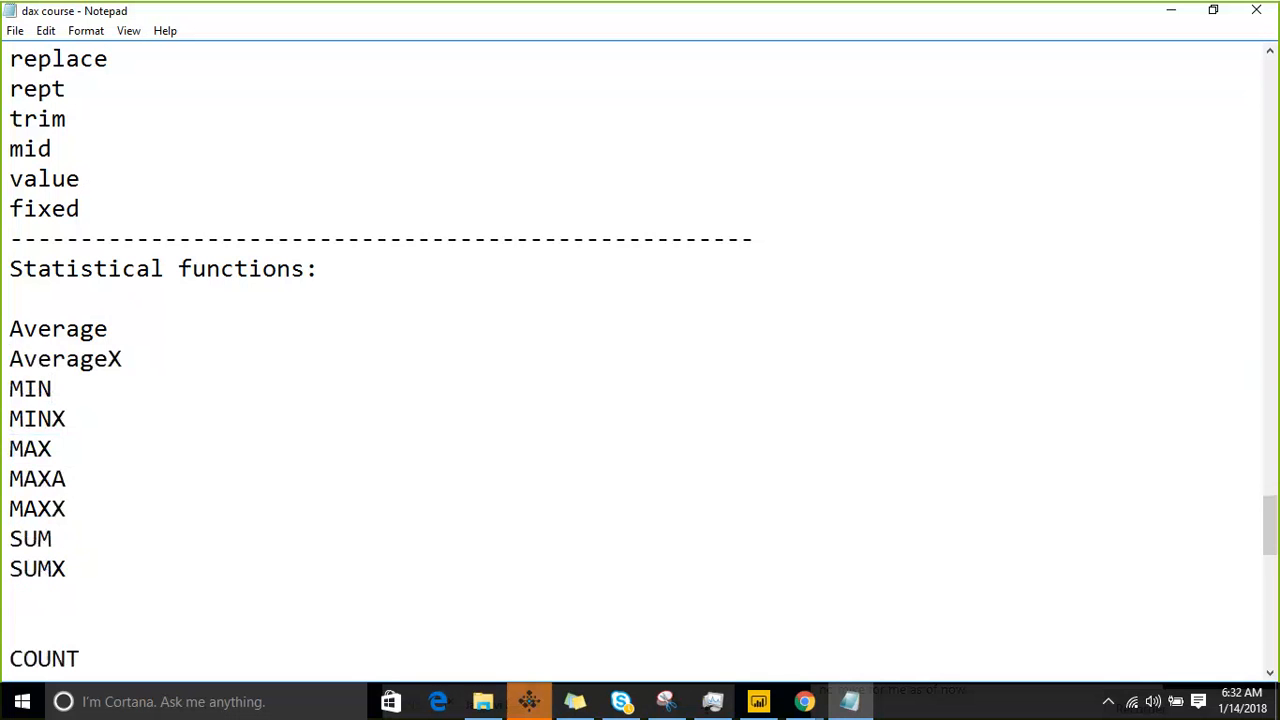
pyautogui.click(66, 478)
pyautogui.press('Return')
pyautogui.hotkey('ctrl', 'v')
pyautogui.hotkey('shift', 'Up')
pyautogui.hotkey('shift', 'Up')
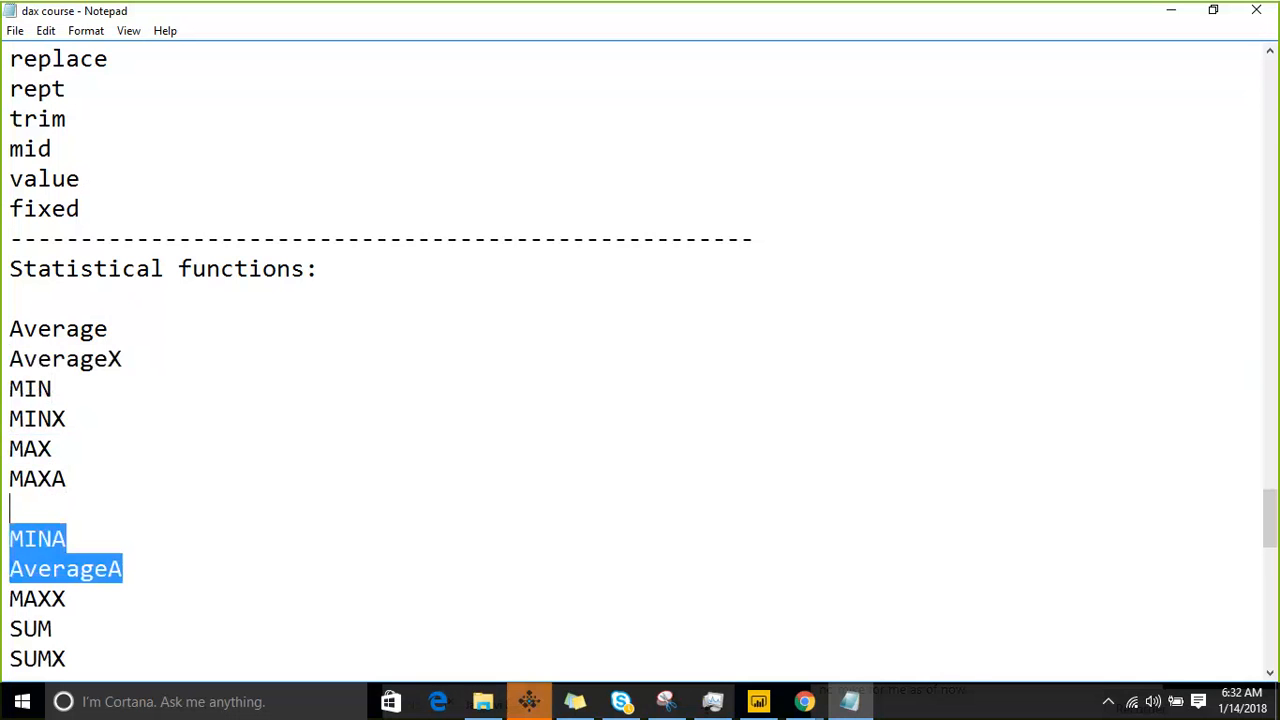
pyautogui.hotkey('shift', 'Up')
pyautogui.hotkey('shift', 'Up')
pyautogui.hotkey('shift', 'Up')
pyautogui.hotkey('shift', 'Down')
pyautogui.hotkey('ctrl', 'c')
pyautogui.press('Delete')
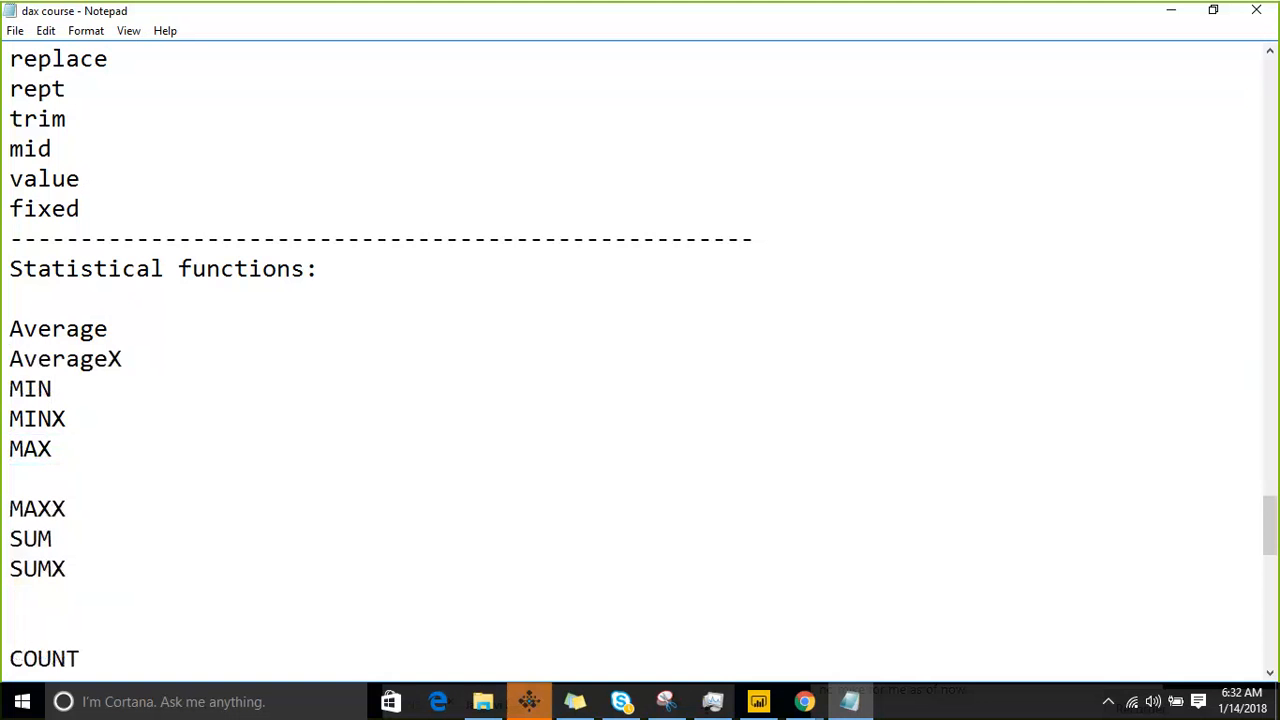
# - Paste the MAXA, MINA and AverageA lines below COUNTAX in the function list
pyautogui.press('Down')
pyautogui.press('Down')
pyautogui.press('Down')
pyautogui.press('Down')
pyautogui.press('Down')
pyautogui.press('Down')
pyautogui.press('Down')
pyautogui.press('Down')
pyautogui.press('Down')
pyautogui.press('Down')
pyautogui.press('Down')
pyautogui.press('Down')
pyautogui.press('Down')
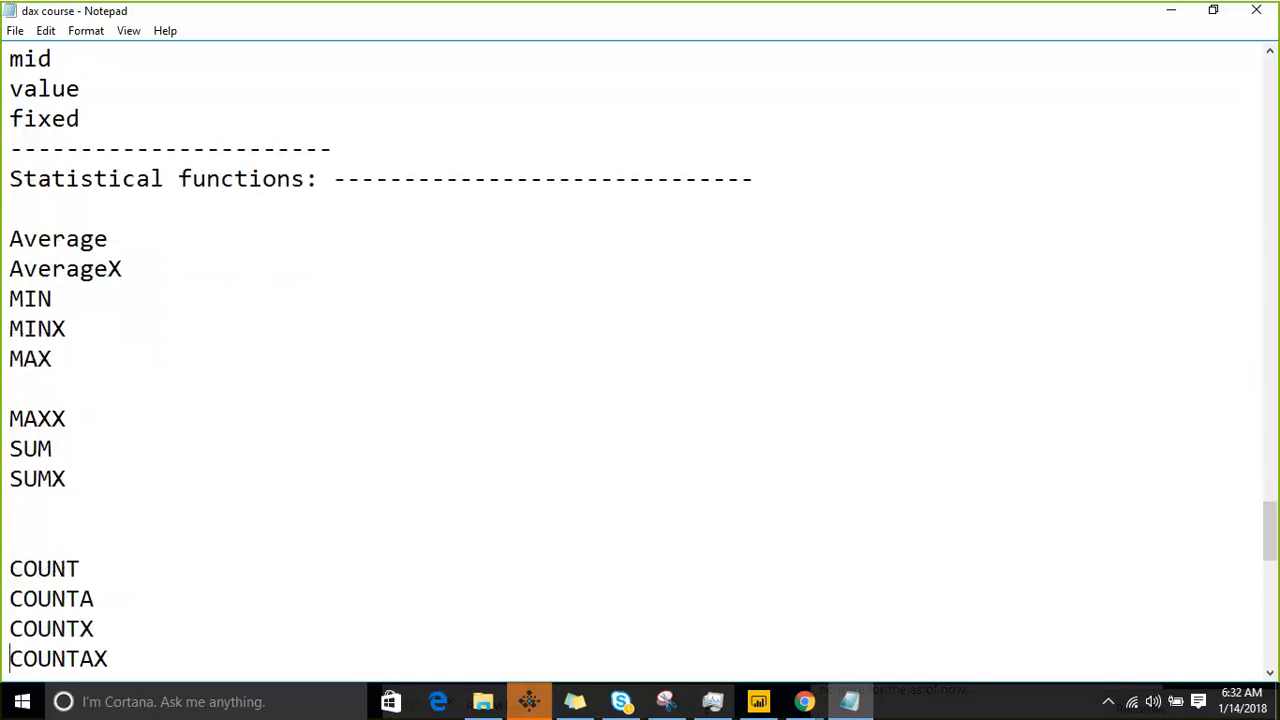
pyautogui.press('Up')
pyautogui.press('Up')
pyautogui.hotkey('ctrl', 'v')
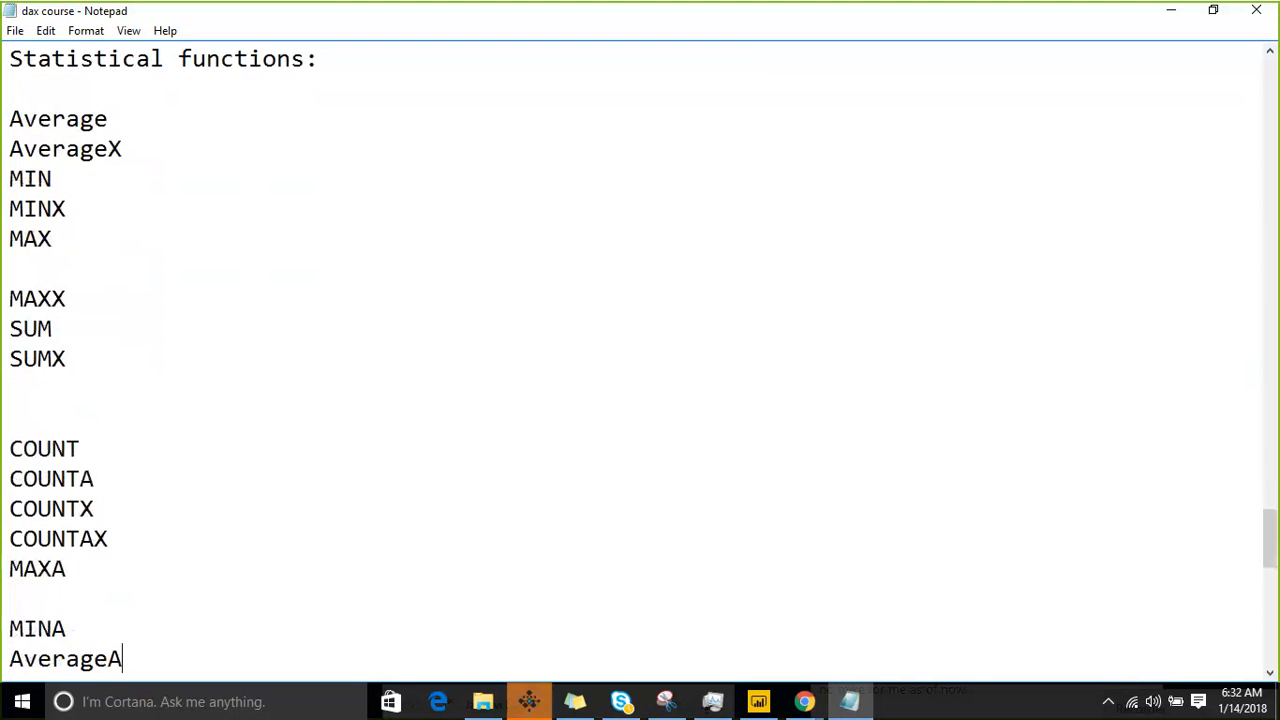
# - Move the COUNTX line directly below COUNT, leaving an empty line before COUNTA in the function list
pyautogui.press('Up')
pyautogui.press('Up')
pyautogui.press('Up')
pyautogui.press('Up')
pyautogui.press('Up')
pyautogui.press('Up')
pyautogui.press('Down')
pyautogui.hotkey('shift', 'Down')
pyautogui.hotkey('ctrl', 'c')
pyautogui.press('Delete')
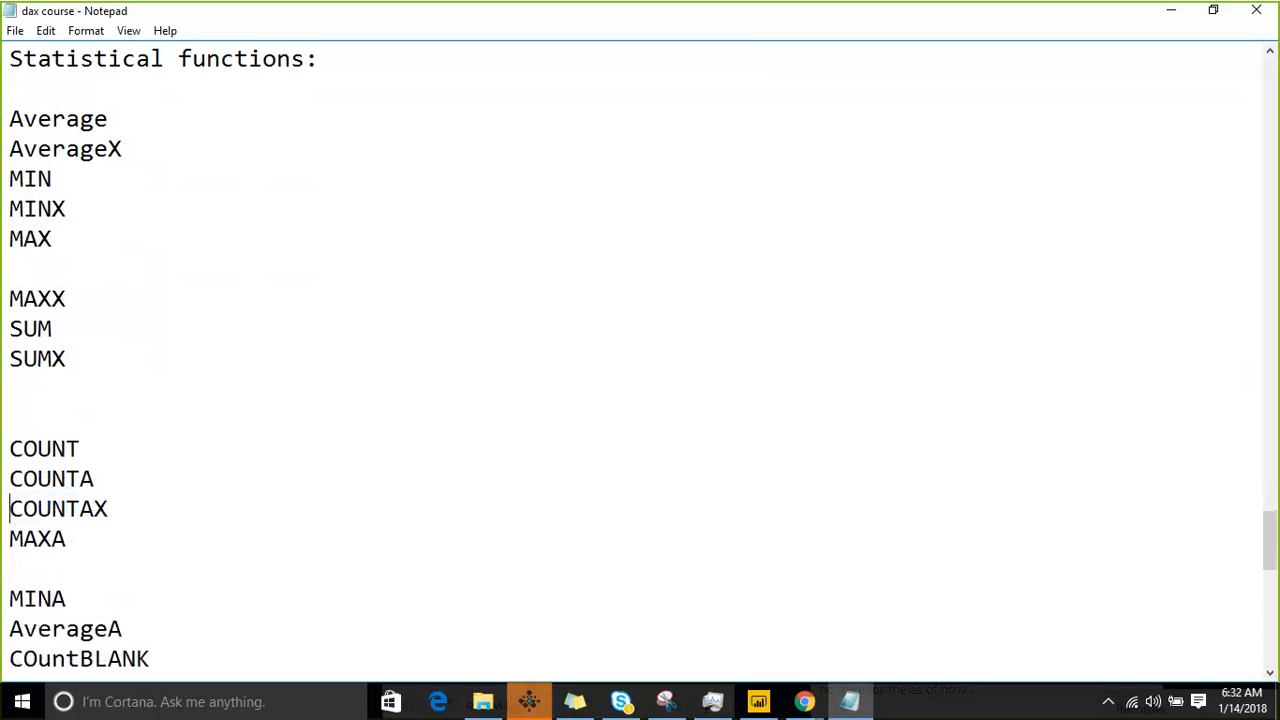
pyautogui.press('Return')
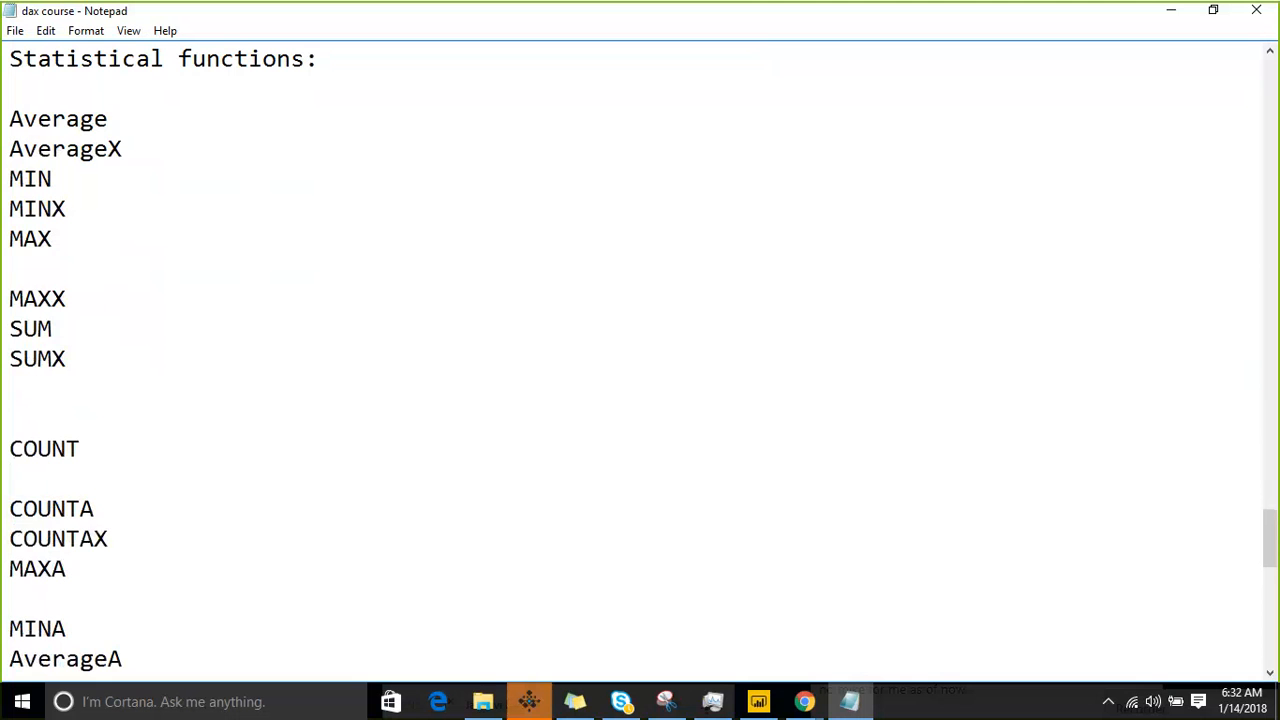
pyautogui.hotkey('ctrl', 'v')
# - Highlight the function lines from Average down to SUMX to examine them as one group
pyautogui.press('Up')
pyautogui.press('Up')
pyautogui.press('Up')
pyautogui.press('Up')
pyautogui.press('Up')
pyautogui.press('Up')
pyautogui.press('Up')
pyautogui.press('Up')
pyautogui.press('Up')
pyautogui.press('Up')
pyautogui.press('Up')
pyautogui.press('Up')
pyautogui.press('Up')
pyautogui.press('Up')
pyautogui.press('Up')
pyautogui.press('Up')
pyautogui.press('Up')
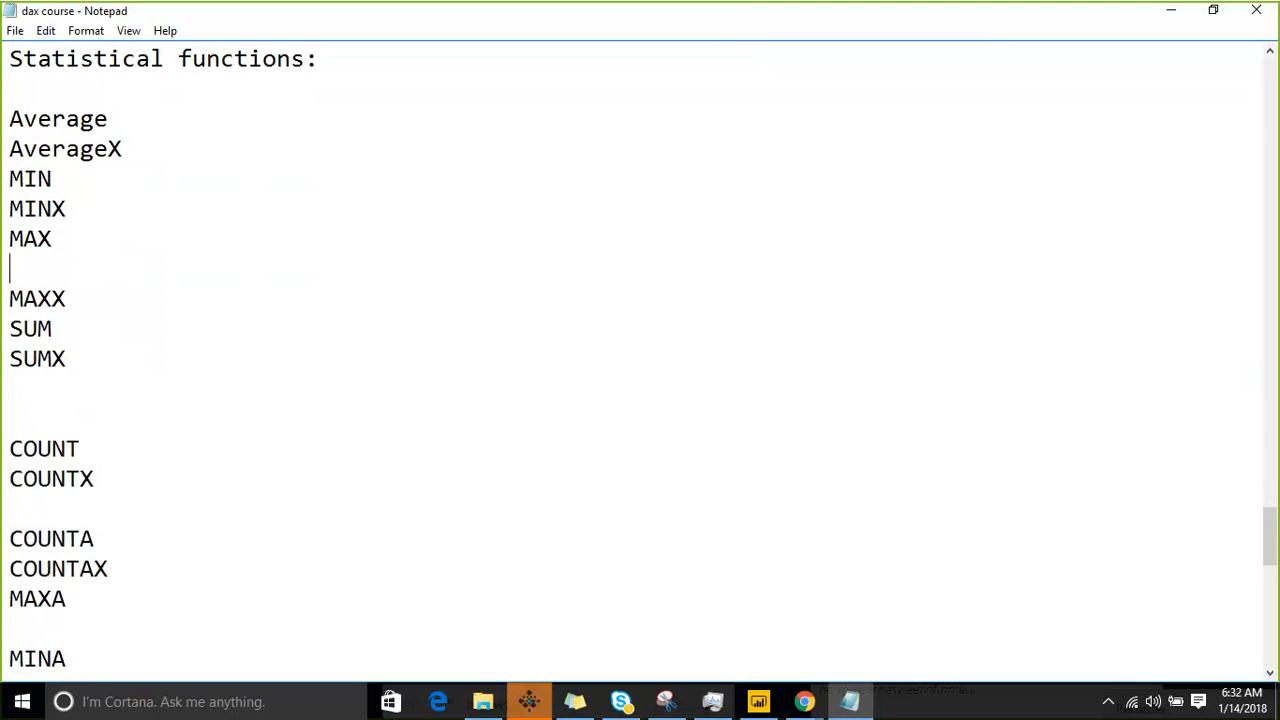
pyautogui.press('Up')
pyautogui.press('Down')
pyautogui.press('Down')
pyautogui.press('Down')
pyautogui.press('Down')
pyautogui.hotkey('shift', 'Down')
pyautogui.hotkey('shift', 'Down')
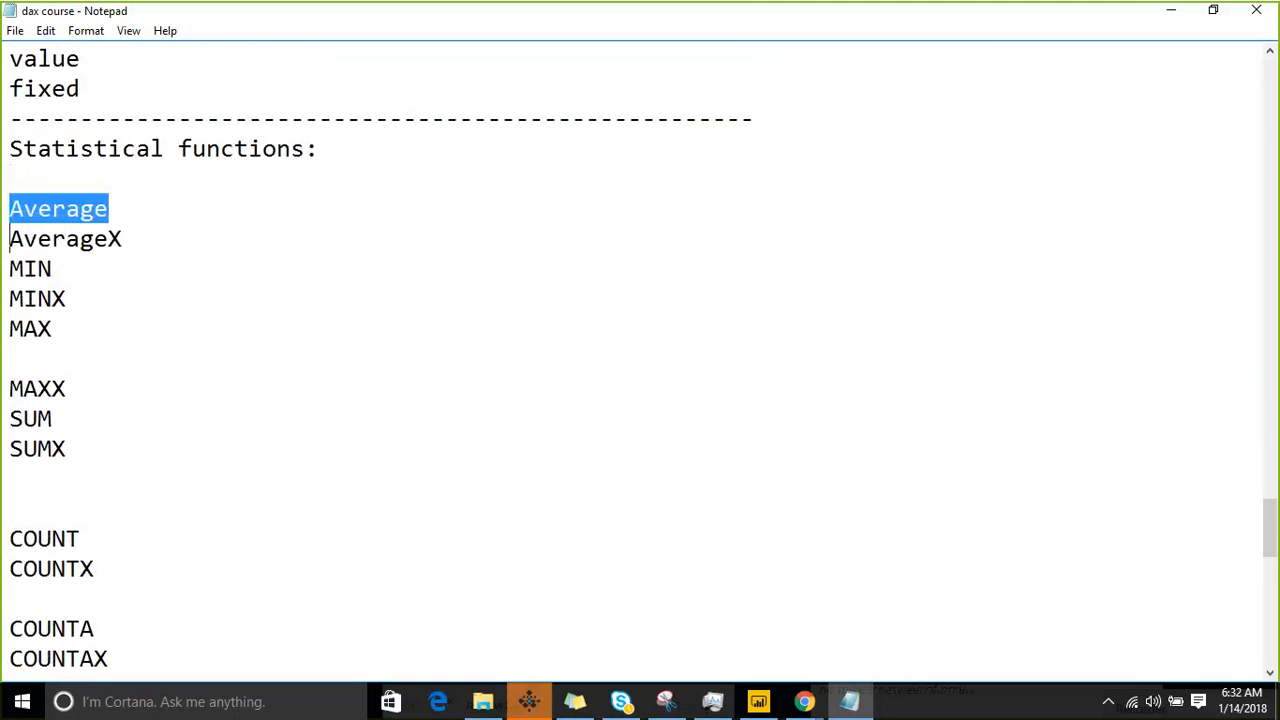
pyautogui.hotkey('shift', 'Down')
pyautogui.hotkey('shift', 'Down')
pyautogui.hotkey('shift', 'Down')
pyautogui.hotkey('shift', 'Down')
pyautogui.hotkey('shift', 'Down')
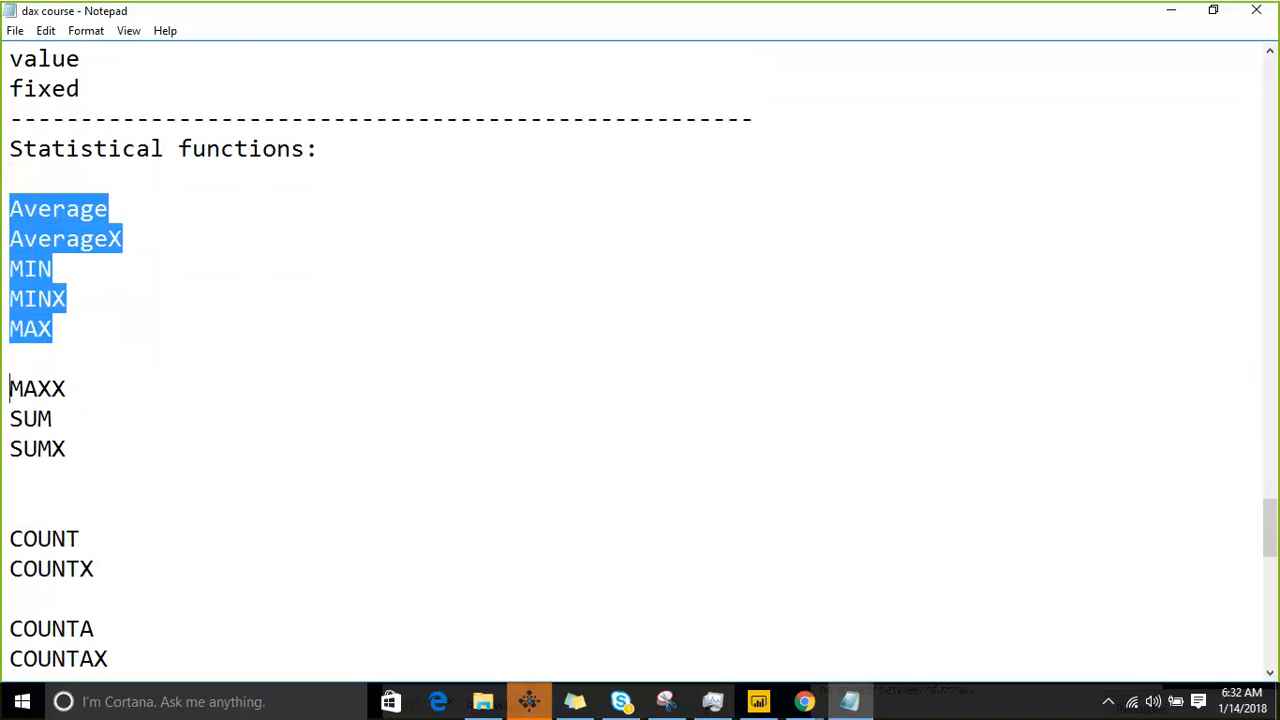
pyautogui.hotkey('shift', 'Down')
pyautogui.hotkey('shift', 'Down')
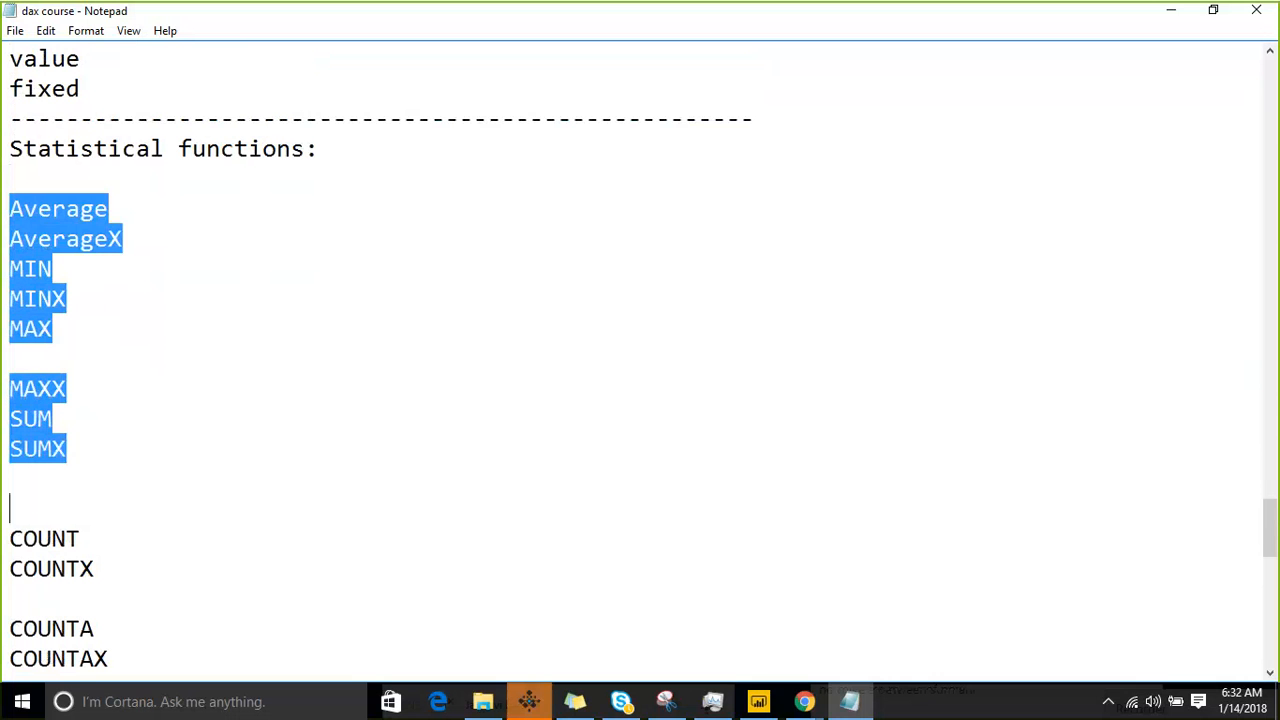
pyautogui.hotkey('shift', 'Down')
pyautogui.hotkey('shift', 'Down')
pyautogui.hotkey('shift', 'Down')
pyautogui.hotkey('shift', 'Down')
# - Replace the empty lines between SUMX and COUNT with a single dashed separator line
pyautogui.press('Up')
pyautogui.press('Up')
pyautogui.press('Up')
pyautogui.press('Up')
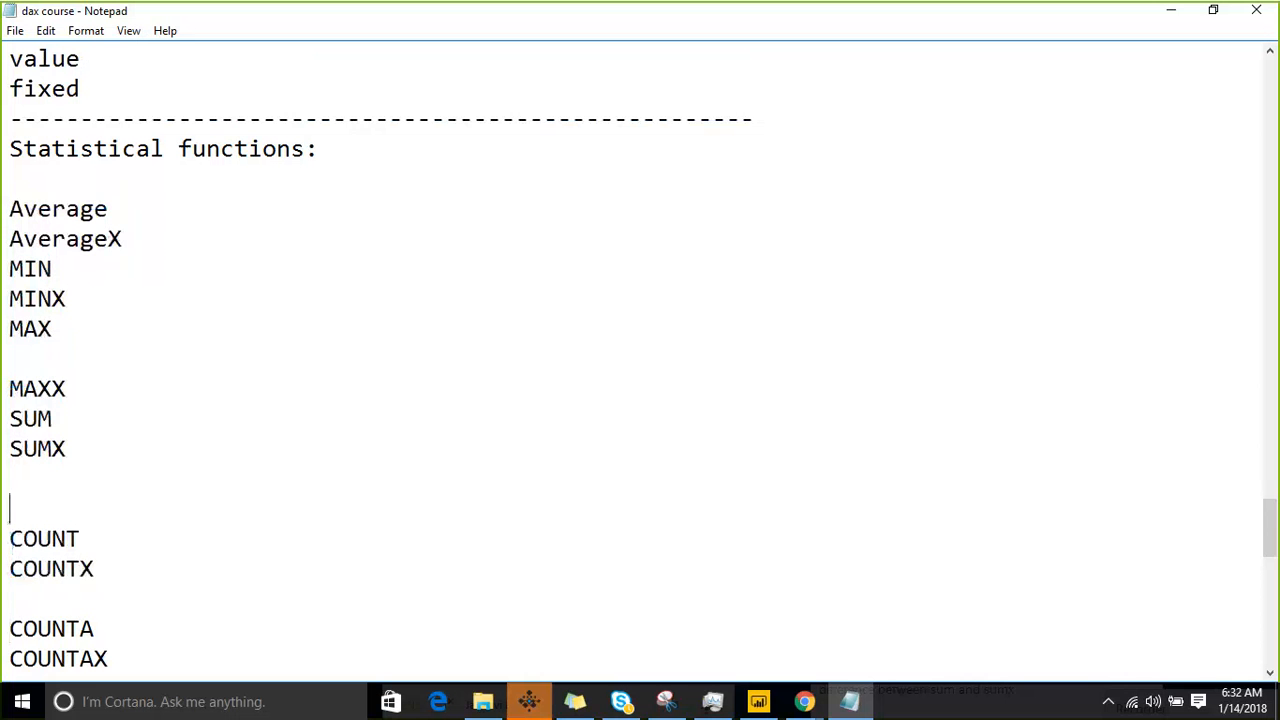
pyautogui.press('BackSpace')
pyautogui.press('BackSpace')
pyautogui.press('Down')
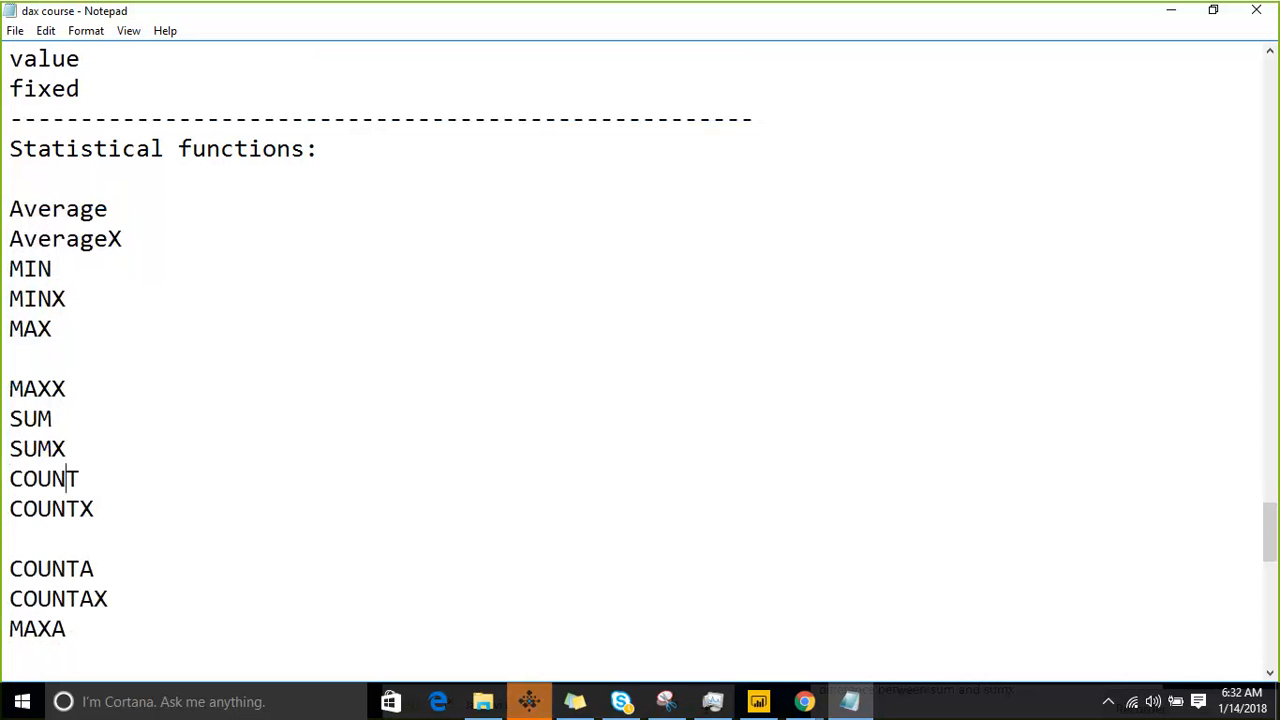
pyautogui.press('Up')
pyautogui.press('Return')
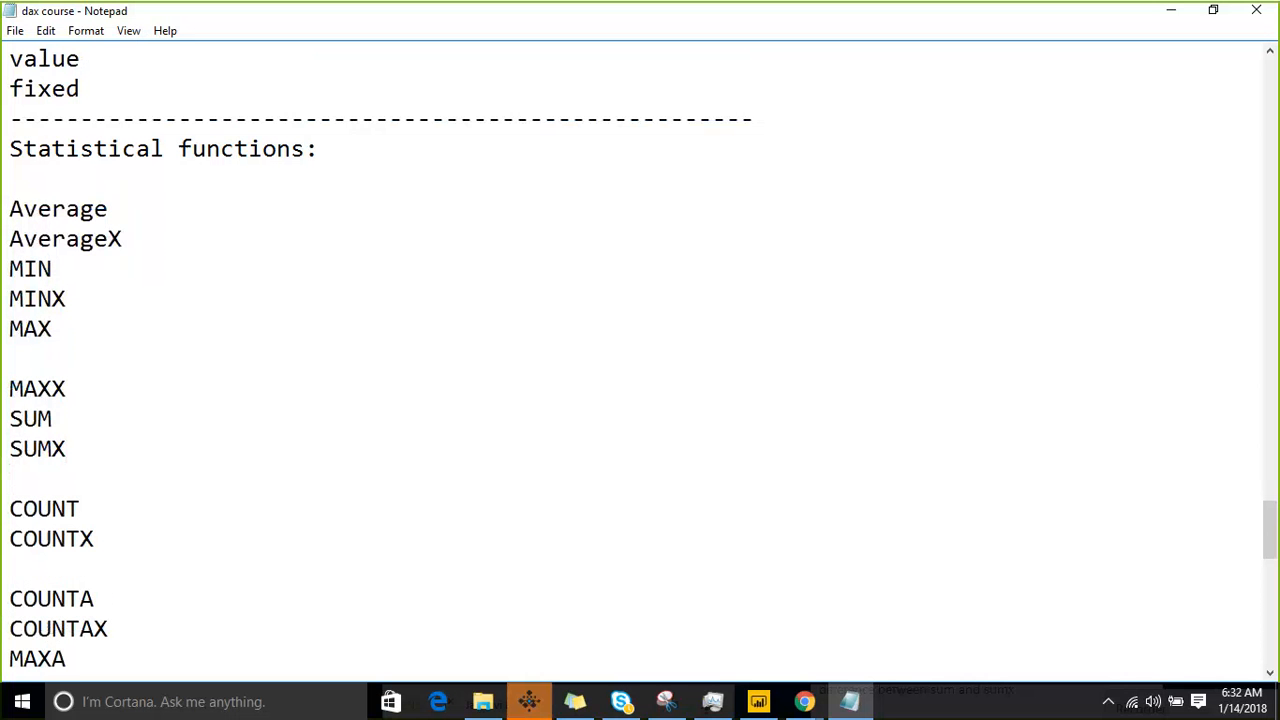
pyautogui.write('---------   -------------')
pyautogui.press('Up')
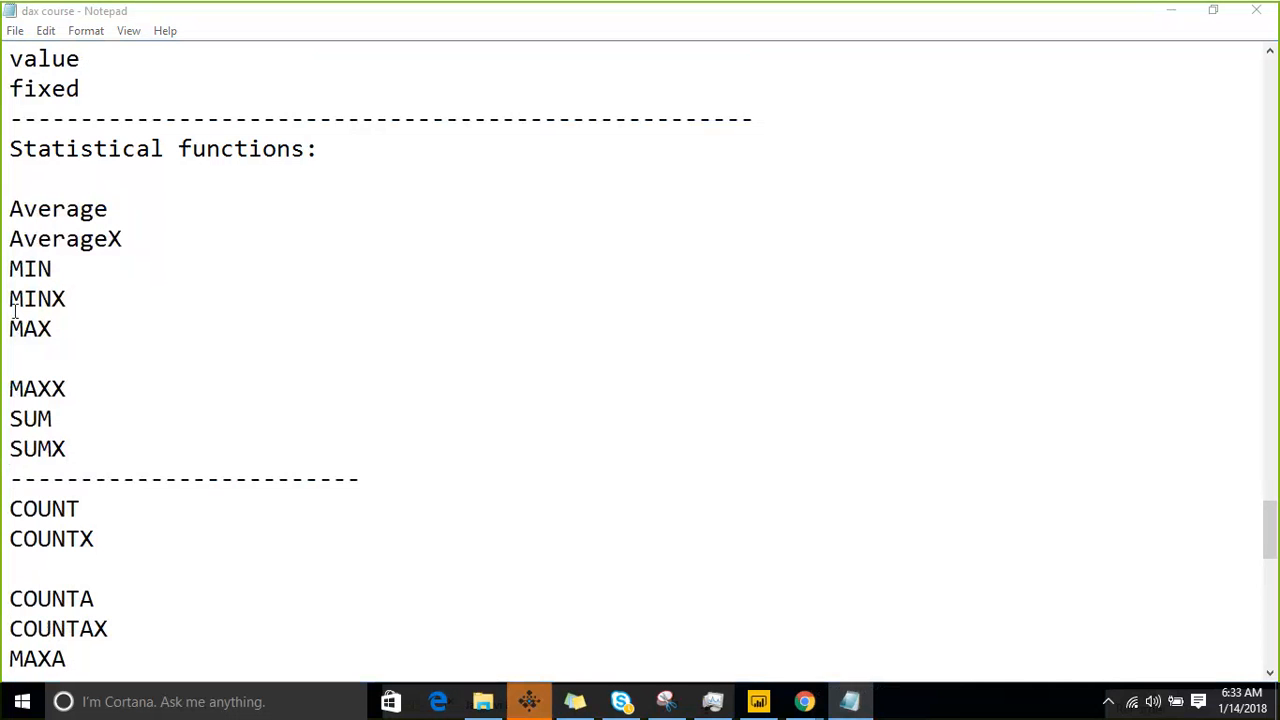
# - Highlight SUM and annotate the screen with a tall single-column box, an arrow into it, a side brace and marker strokes
pyautogui.doubleClick(30, 418)
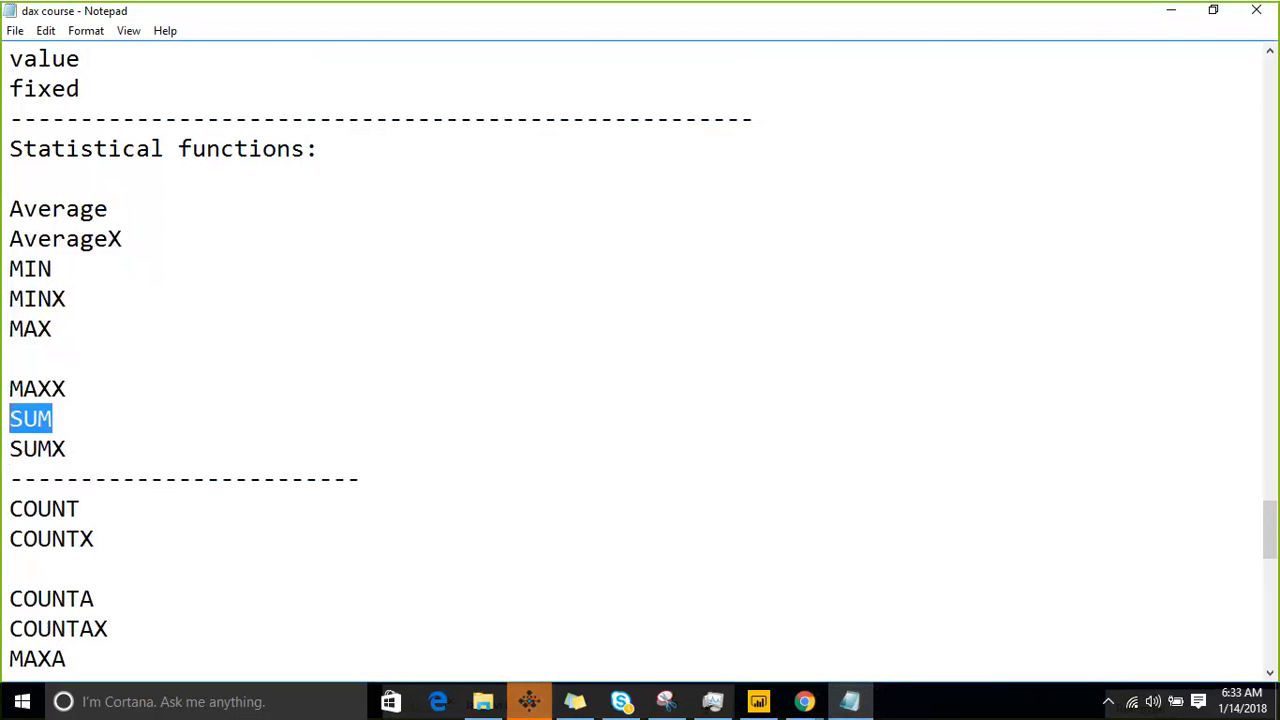
pyautogui.click(990, 30)
pyautogui.moveTo(431, 127)
pyautogui.mouseDown()
pyautogui.moveTo(498, 520)
pyautogui.moveTo(602, 484)
pyautogui.moveTo(517, 115)
pyautogui.moveTo(415, 130)
pyautogui.mouseUp()
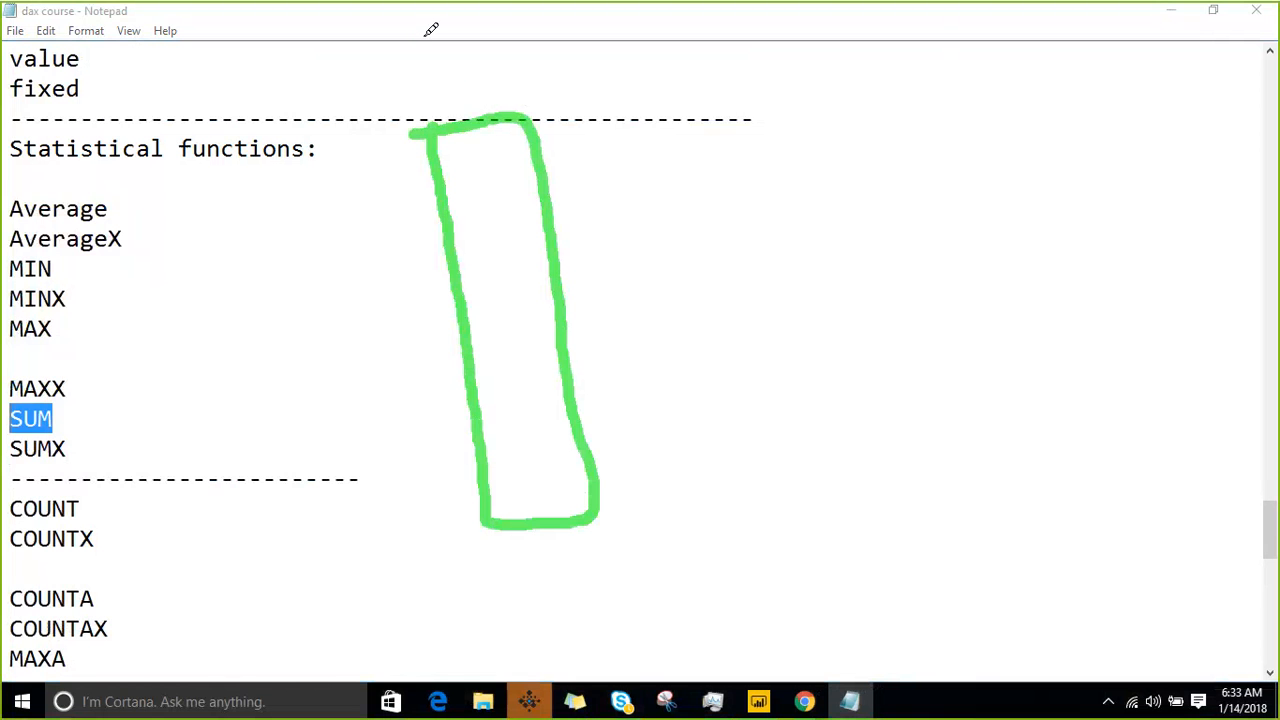
pyautogui.moveTo(424, 35); pyautogui.dragTo(486, 176)
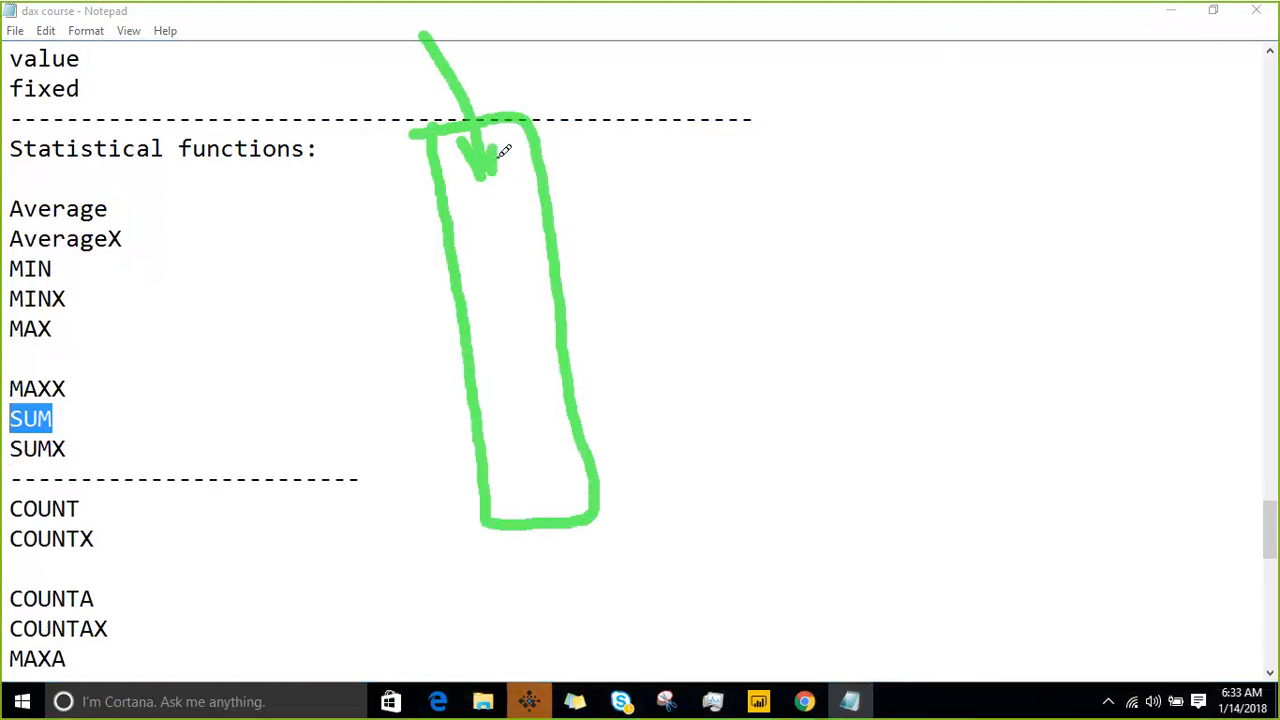
pyautogui.moveTo(556, 126)
pyautogui.mouseDown()
pyautogui.moveTo(566, 116)
pyautogui.moveTo(598, 258)
pyautogui.moveTo(640, 268)
pyautogui.moveTo(663, 406)
pyautogui.moveTo(618, 414)
pyautogui.mouseUp()
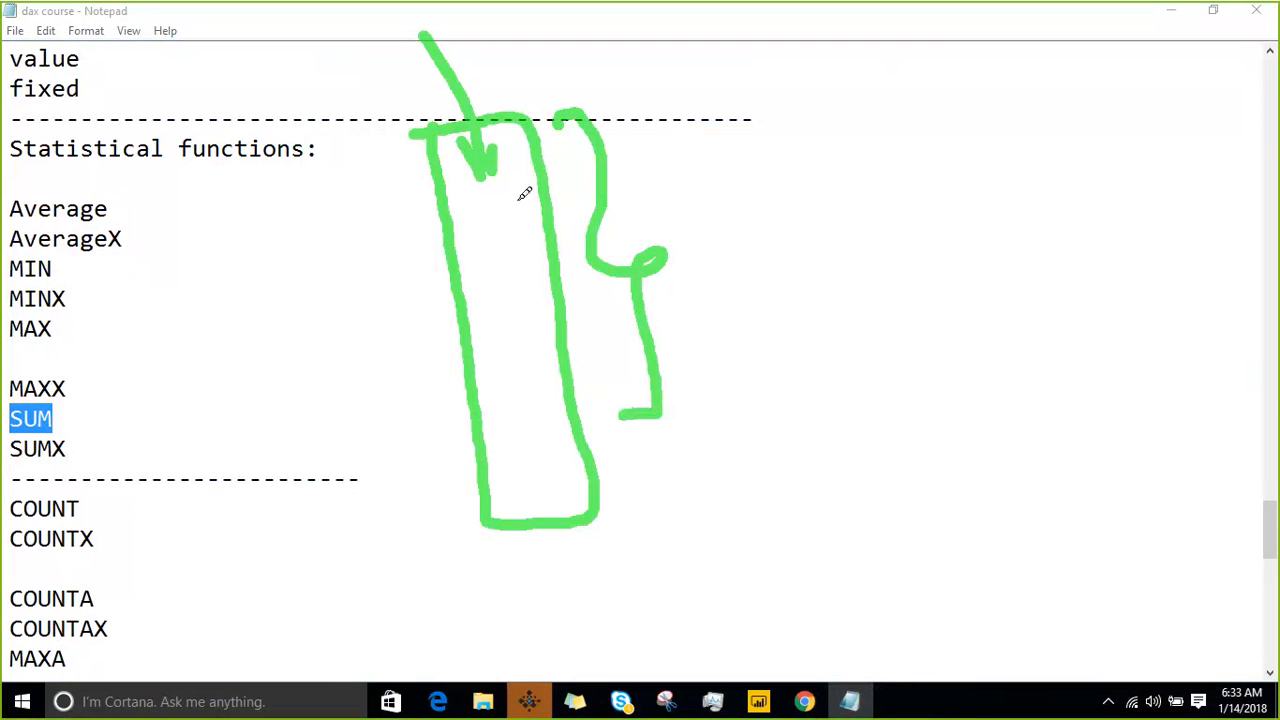
pyautogui.moveTo(372, 150); pyautogui.dragTo(487, 55)
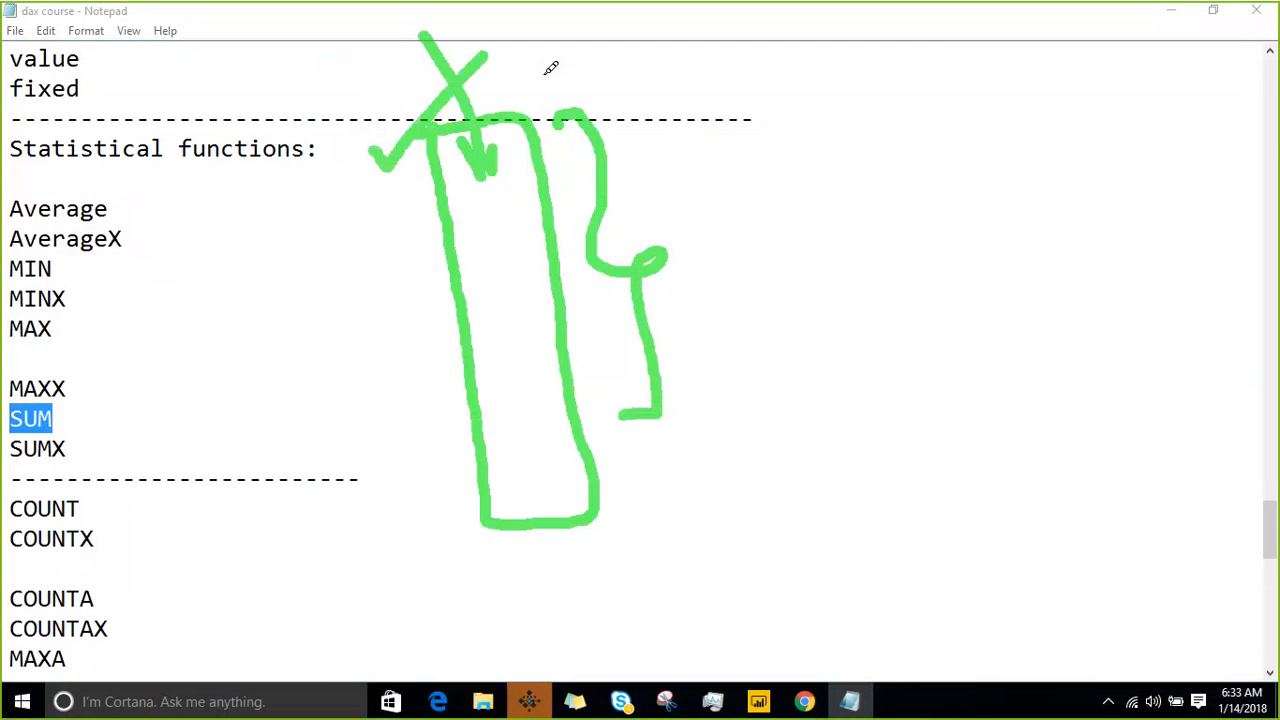
pyautogui.click(620, 535)
pyautogui.moveTo(622, 536); pyautogui.dragTo(738, 352)
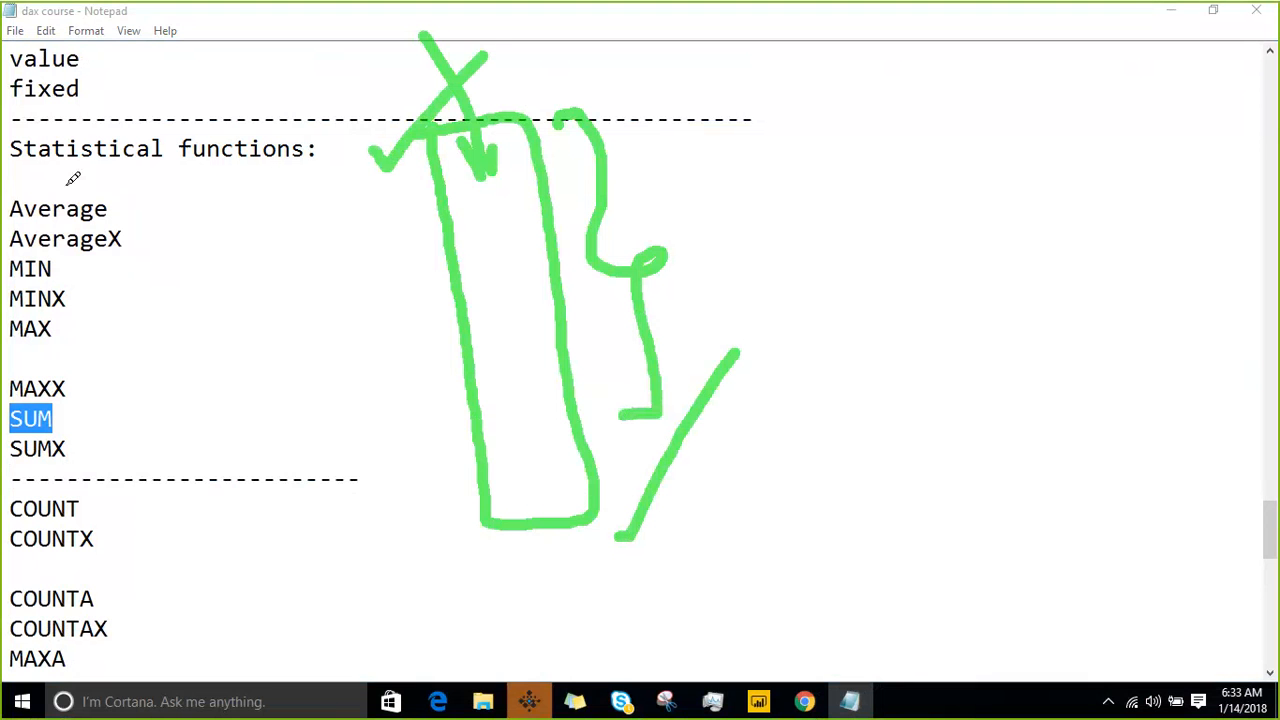
# - Draw a second annotation over the function list: a two-column table with a mark above it and four row lines
pyautogui.moveTo(63, 178)
pyautogui.mouseDown()
pyautogui.moveTo(130, 528)
pyautogui.moveTo(285, 492)
pyautogui.moveTo(293, 405)
pyautogui.mouseUp()
pyautogui.moveTo(300, 353)
pyautogui.mouseDown()
pyautogui.moveTo(235, 128)
pyautogui.moveTo(54, 172)
pyautogui.mouseUp()
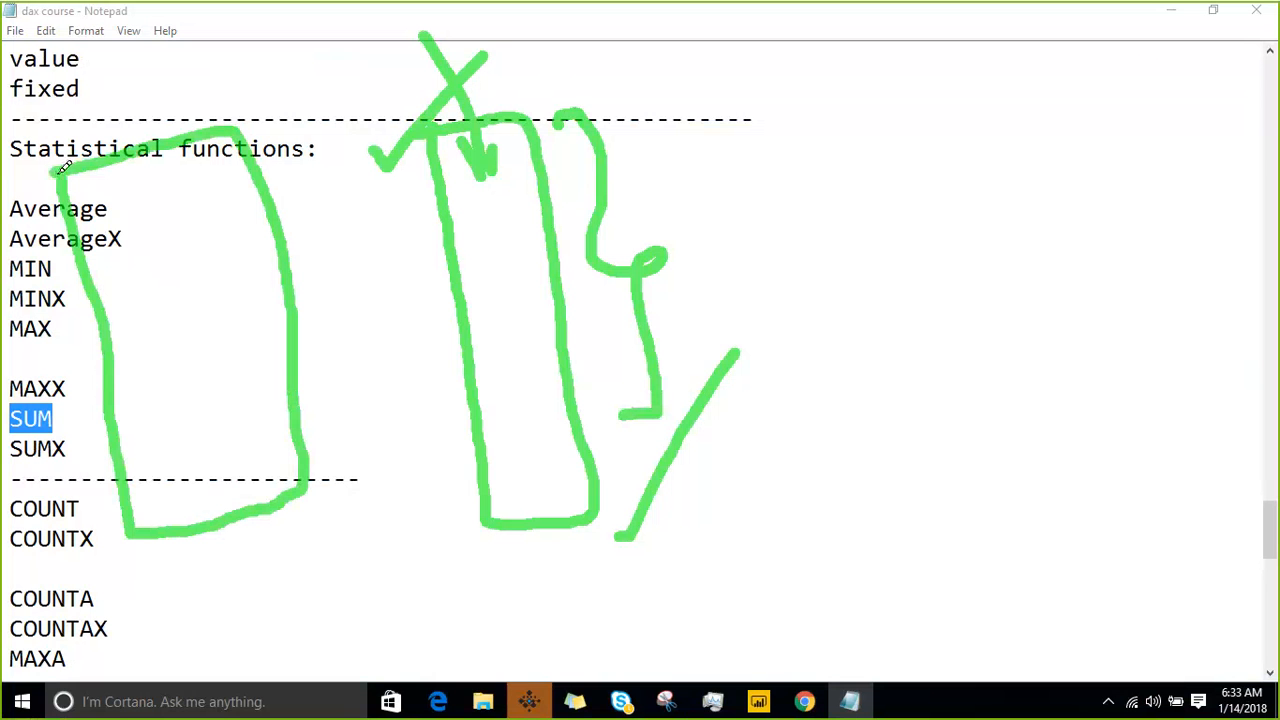
pyautogui.moveTo(145, 152)
pyautogui.mouseDown()
pyautogui.moveTo(194, 343)
pyautogui.moveTo(215, 522)
pyautogui.mouseUp()
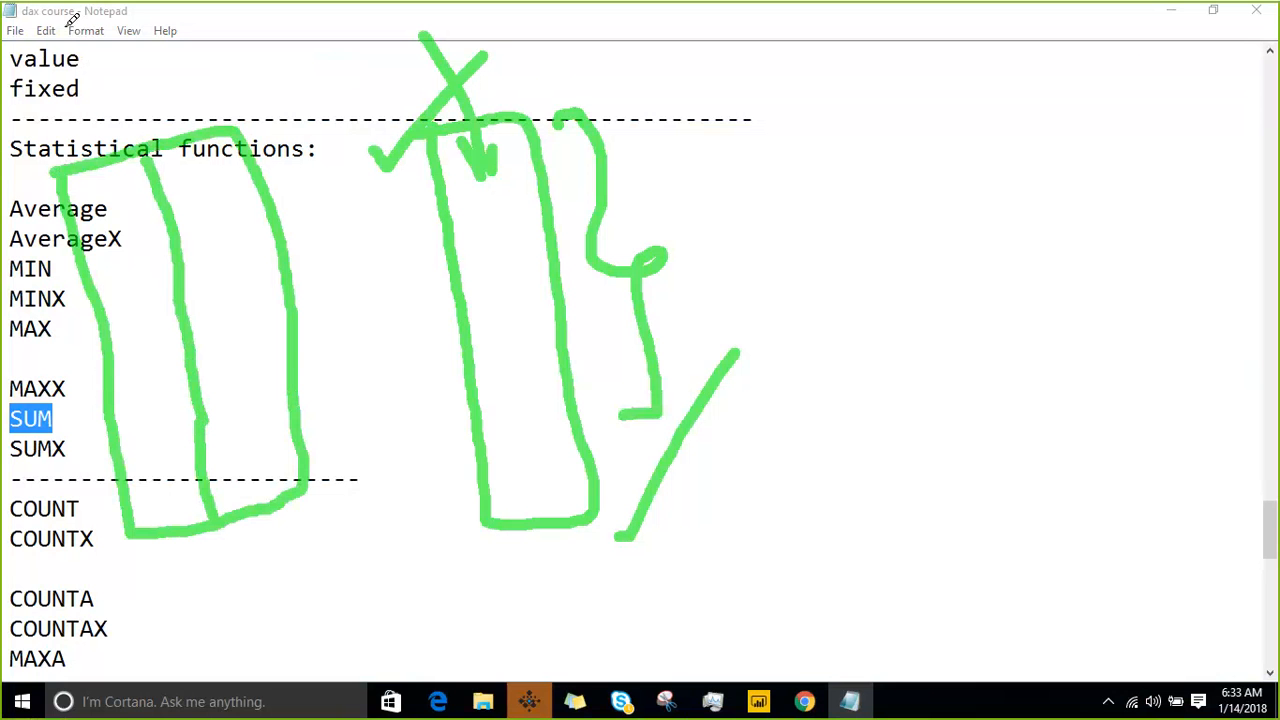
pyautogui.moveTo(60, 140)
pyautogui.mouseDown()
pyautogui.moveTo(128, 66)
pyautogui.moveTo(163, 102)
pyautogui.mouseUp()
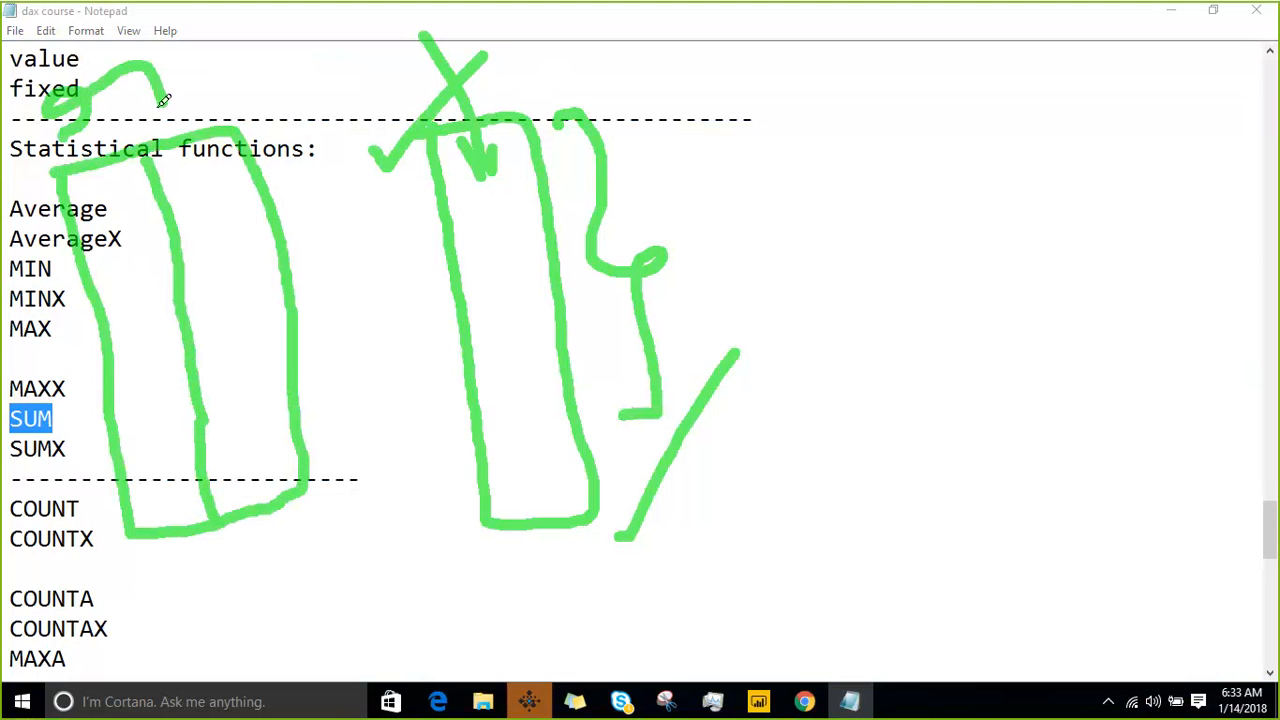
pyautogui.moveTo(72, 240)
pyautogui.mouseDown()
pyautogui.moveTo(173, 207)
pyautogui.moveTo(93, 222)
pyautogui.moveTo(81, 232)
pyautogui.moveTo(213, 195)
pyautogui.mouseUp()
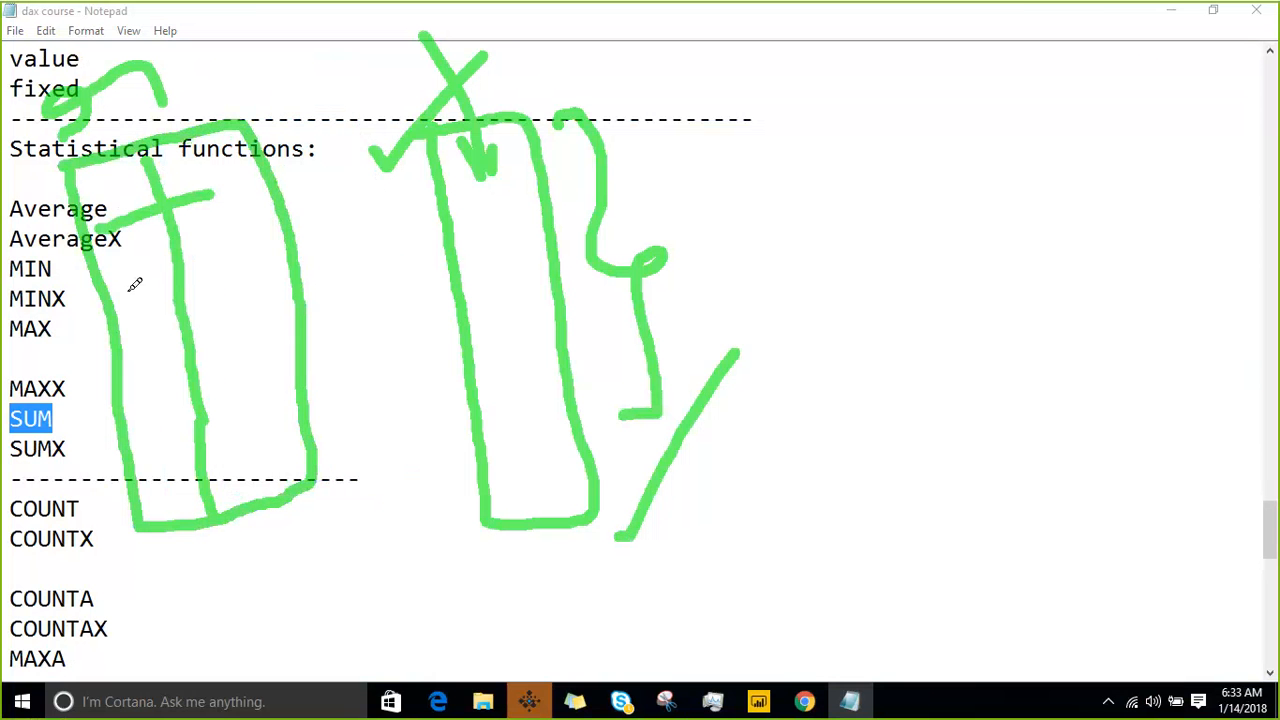
pyautogui.moveTo(123, 292); pyautogui.dragTo(282, 265)
pyautogui.moveTo(132, 365); pyautogui.dragTo(350, 320)
pyautogui.moveTo(124, 426)
pyautogui.mouseDown()
pyautogui.moveTo(309, 398)
pyautogui.moveTo(133, 418)
pyautogui.moveTo(280, 388)
pyautogui.mouseUp()
pyautogui.click(151, 423)
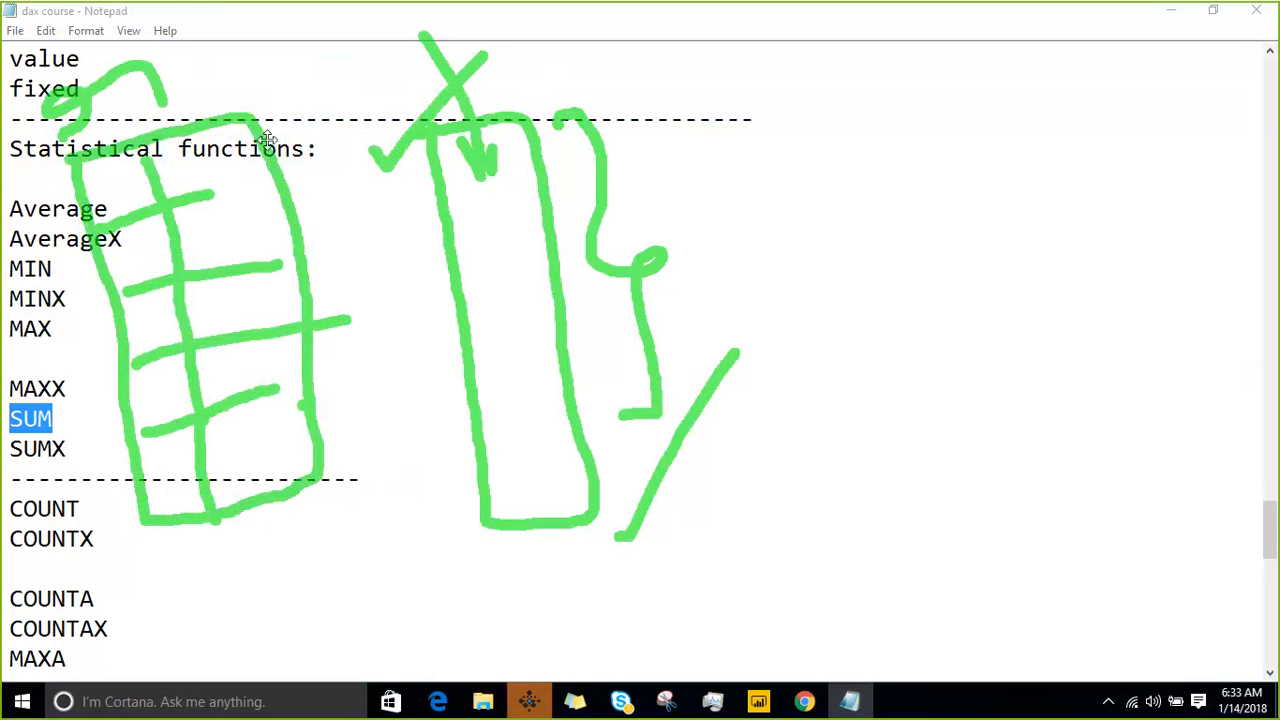
# - Mark the sketched table's side and rows with a hook, a brace and strokes, and clear all annotations from the screen
pyautogui.moveTo(288, 141)
pyautogui.mouseDown()
pyautogui.moveTo(299, 131)
pyautogui.moveTo(300, 149)
pyautogui.moveTo(339, 117)
pyautogui.moveTo(338, 193)
pyautogui.mouseUp()
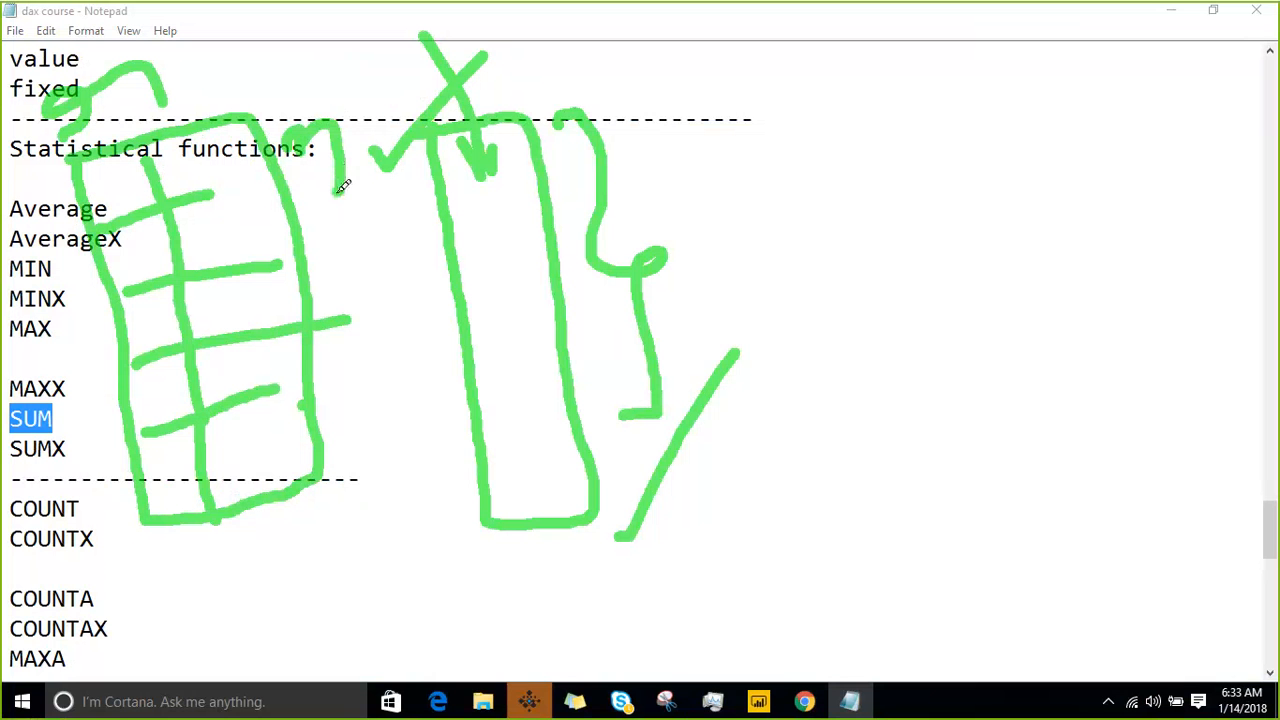
pyautogui.moveTo(345, 287)
pyautogui.mouseDown()
pyautogui.moveTo(371, 340)
pyautogui.moveTo(335, 456)
pyautogui.mouseUp()
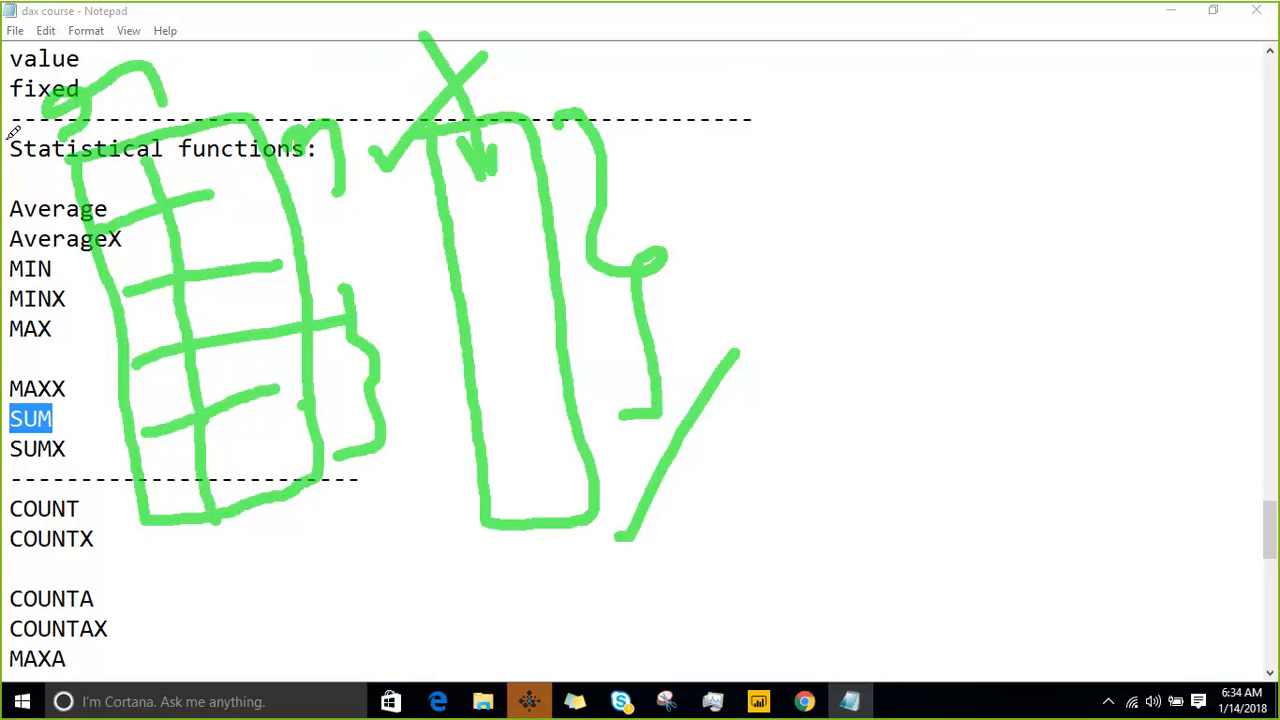
pyautogui.moveTo(114, 166); pyautogui.dragTo(158, 98)
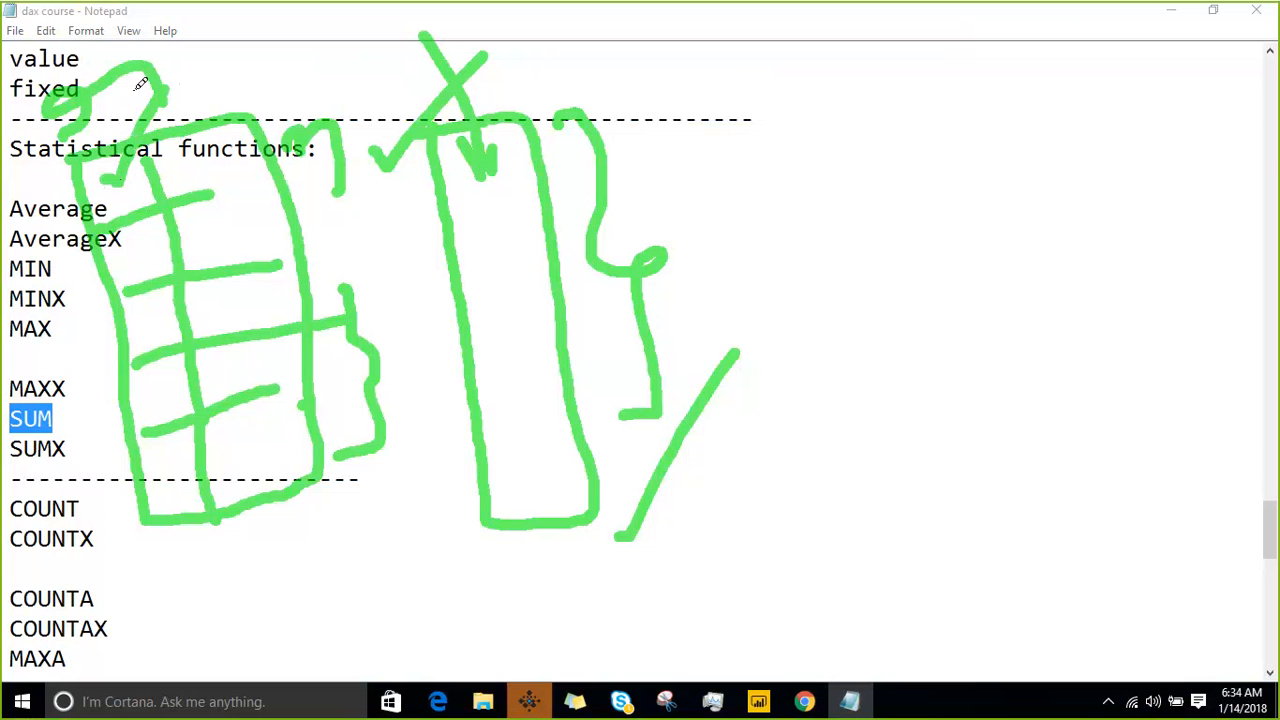
pyautogui.moveTo(16, 250); pyautogui.dragTo(74, 190)
pyautogui.moveTo(36, 310); pyautogui.dragTo(100, 264)
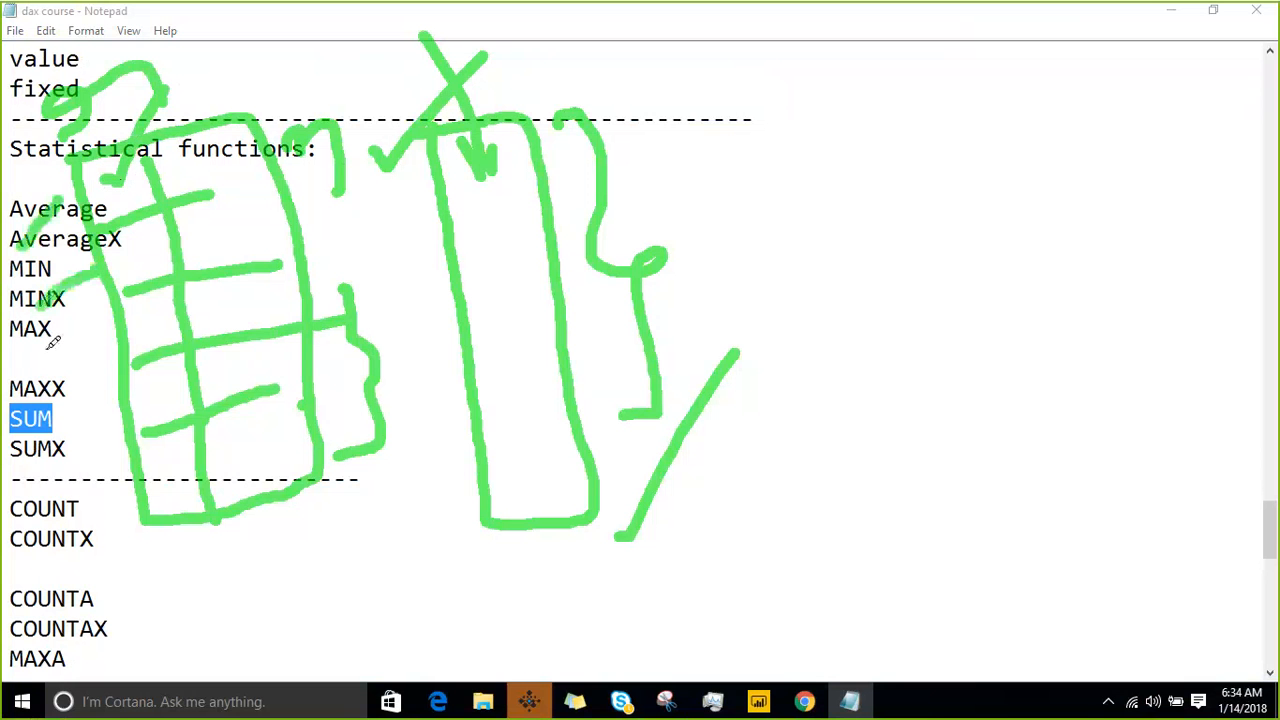
pyautogui.moveTo(40, 355); pyautogui.dragTo(115, 318)
pyautogui.moveTo(54, 410); pyautogui.dragTo(124, 390)
pyautogui.moveTo(64, 468); pyautogui.dragTo(118, 452)
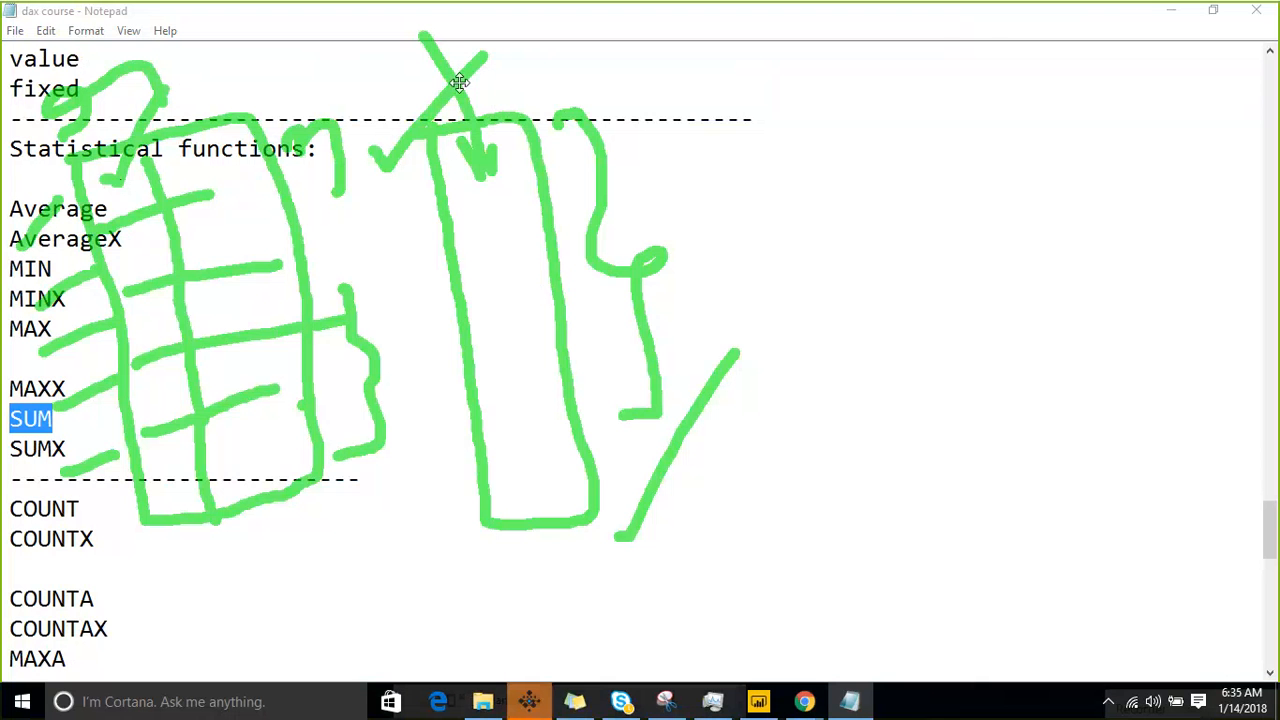
pyautogui.click(983, 27)
pyautogui.click(173, 405)
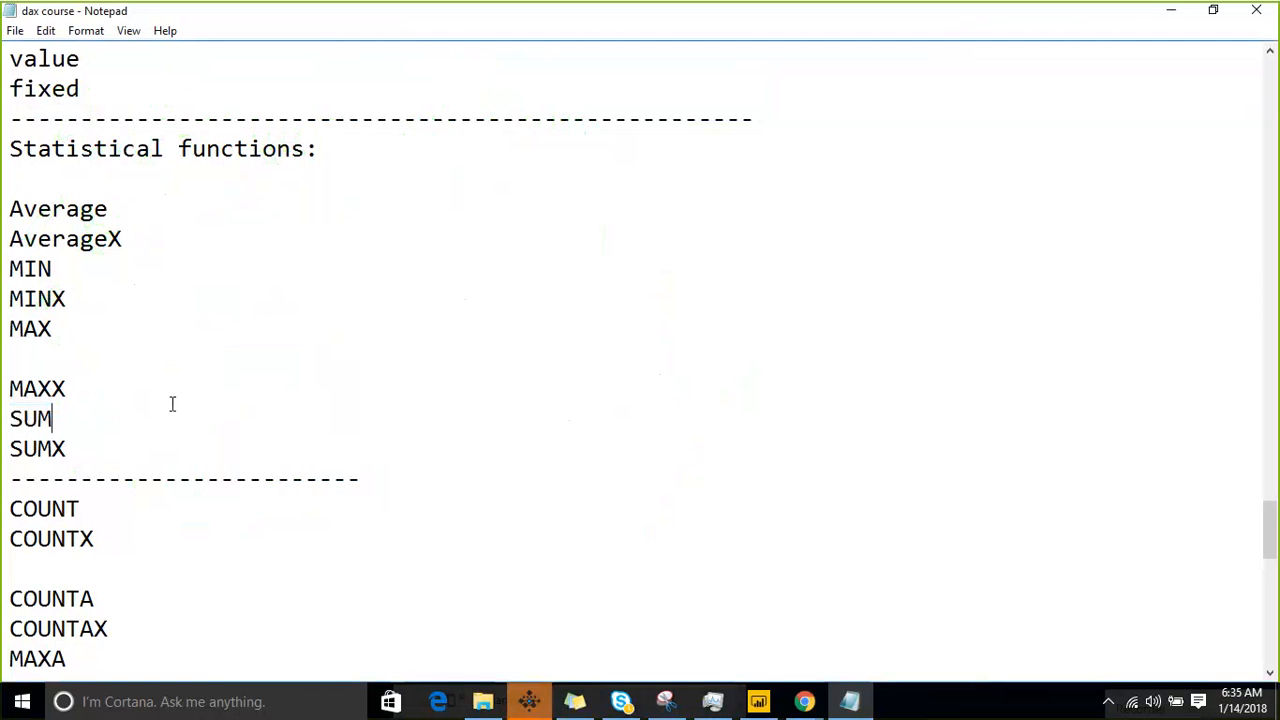
# - Review the statistical functions list, highlighting the lines from Average to SUMX and examining the remaining functions below the separator
pyautogui.scroll(-5, 263, 303)
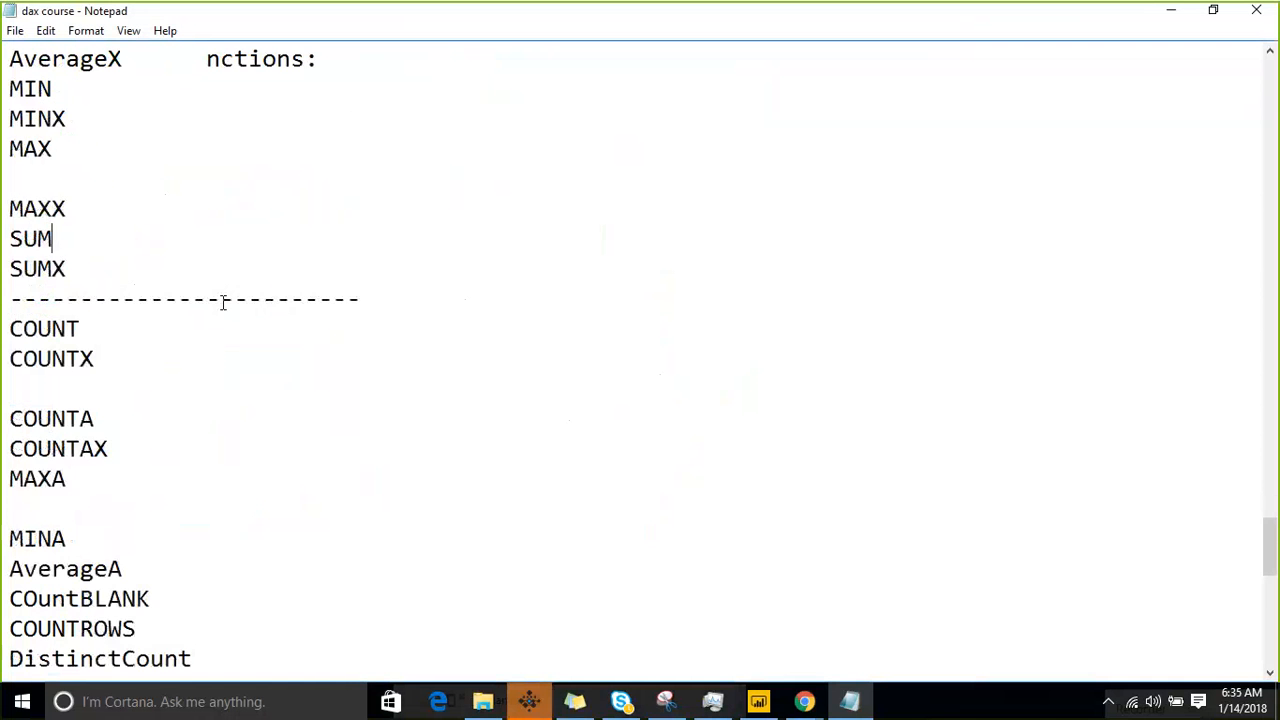
pyautogui.scroll(2, 223, 306)
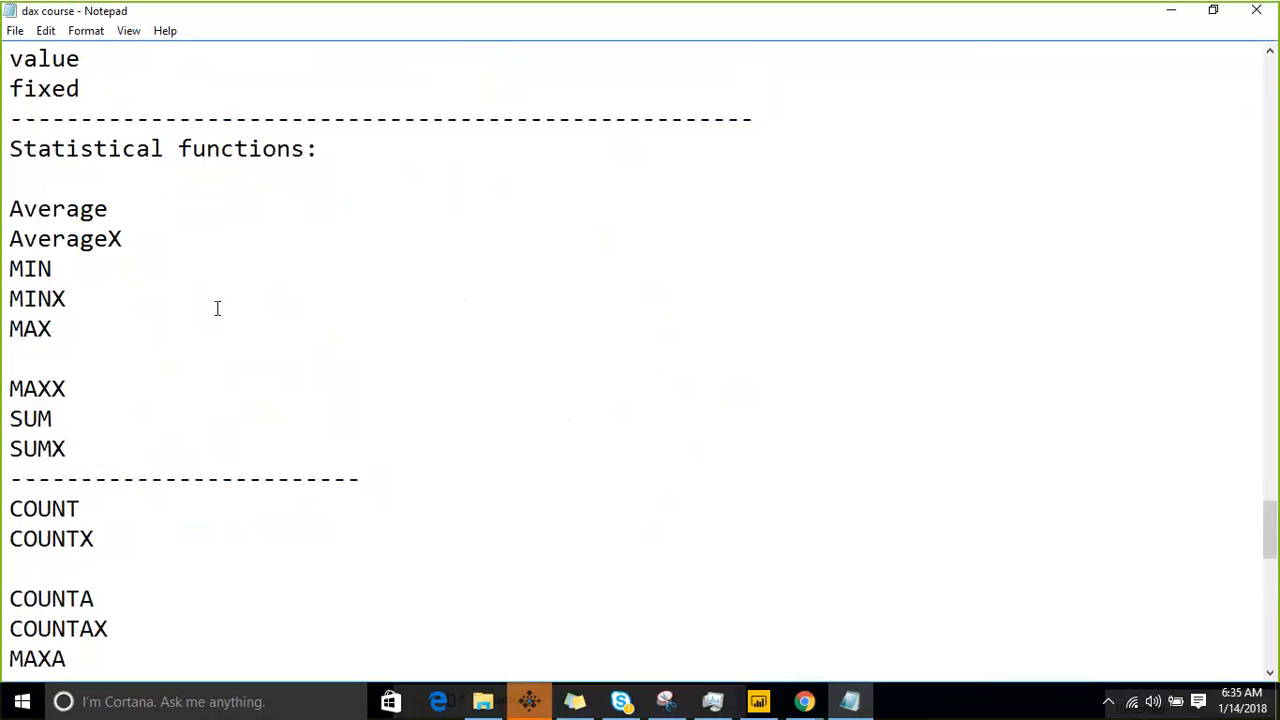
pyautogui.scroll(-4, 214, 309)
pyautogui.scroll(5, 207, 311)
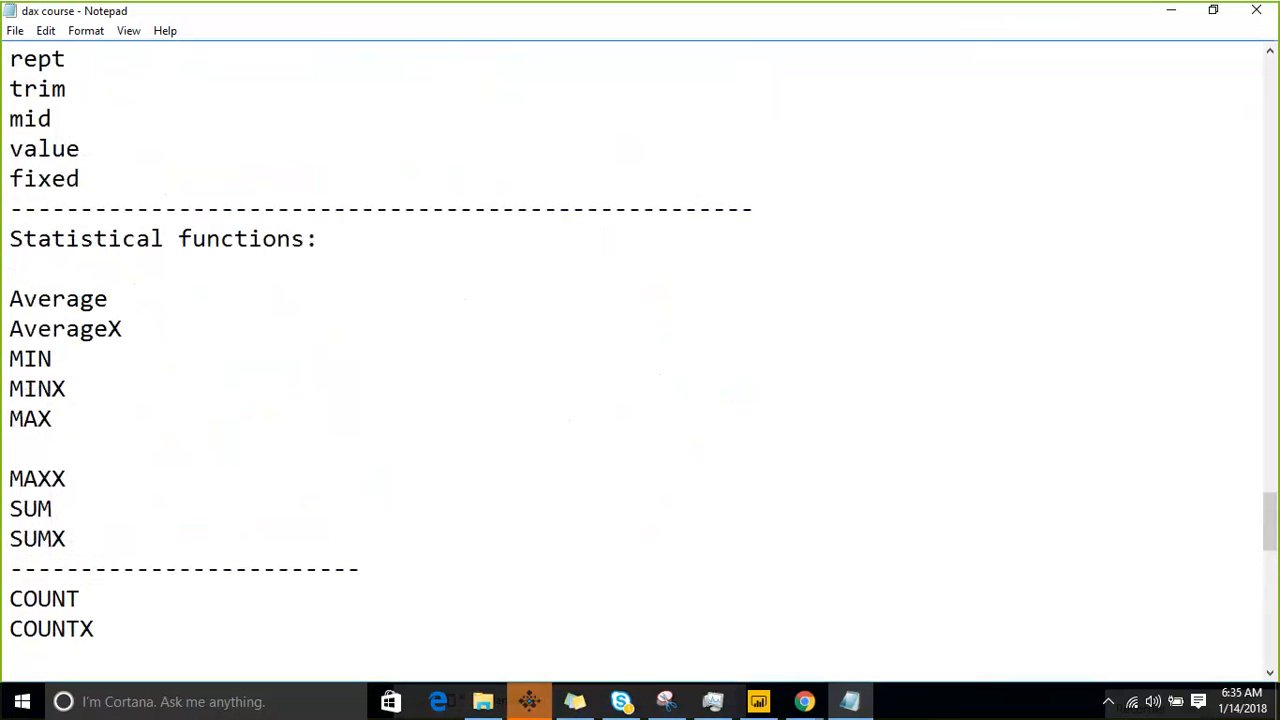
pyautogui.moveTo(103, 540); pyautogui.dragTo(96, 298)
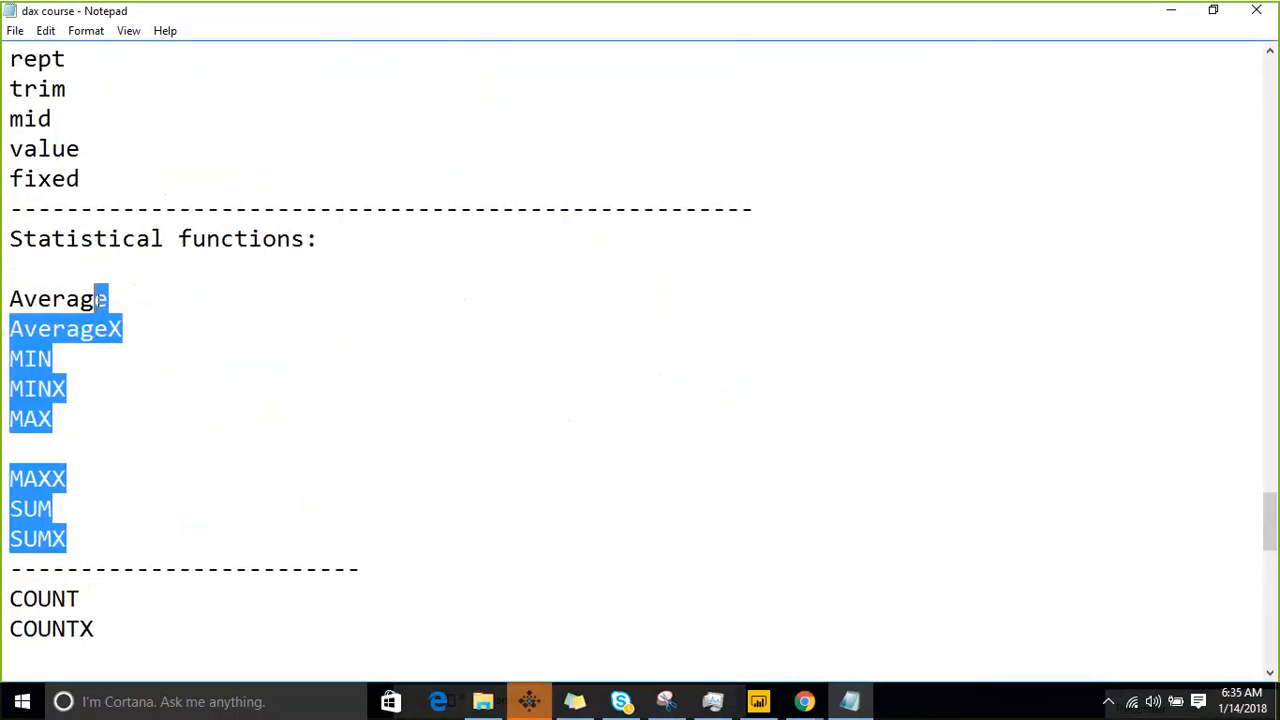
pyautogui.scroll(-1, 302, 342)
pyautogui.scroll(-1, 300, 342)
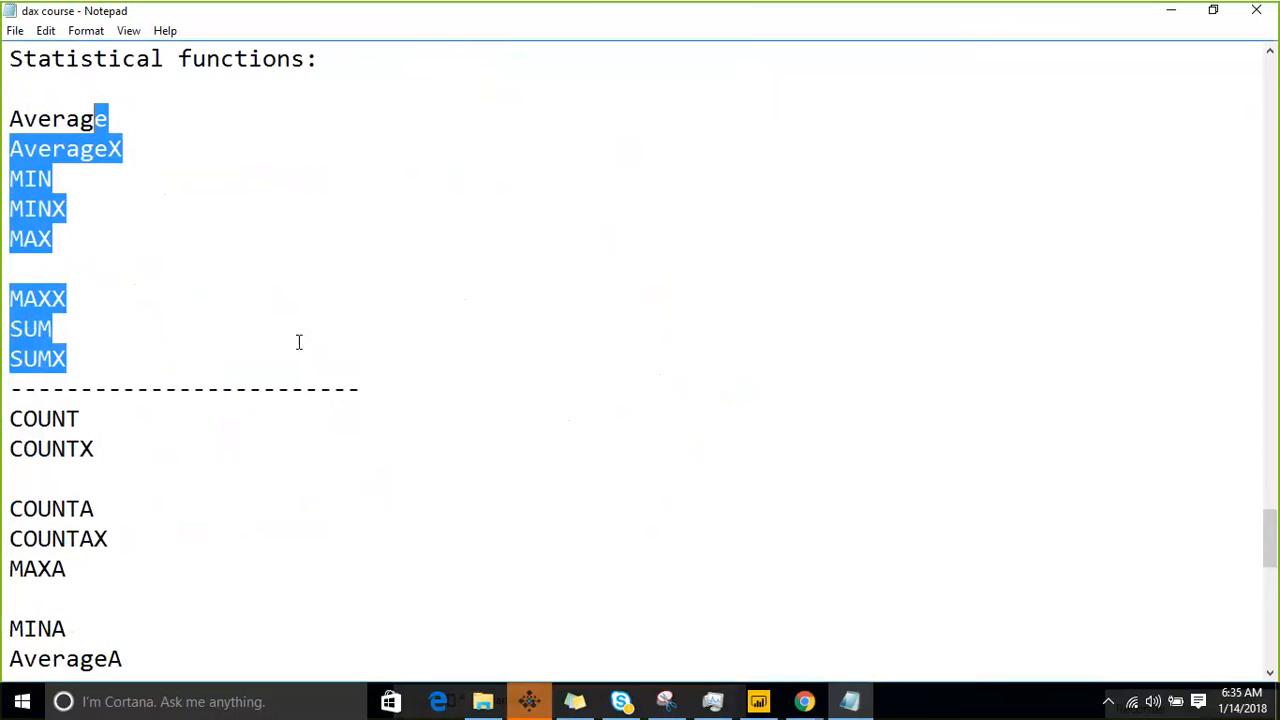
pyautogui.scroll(-3, 298, 342)
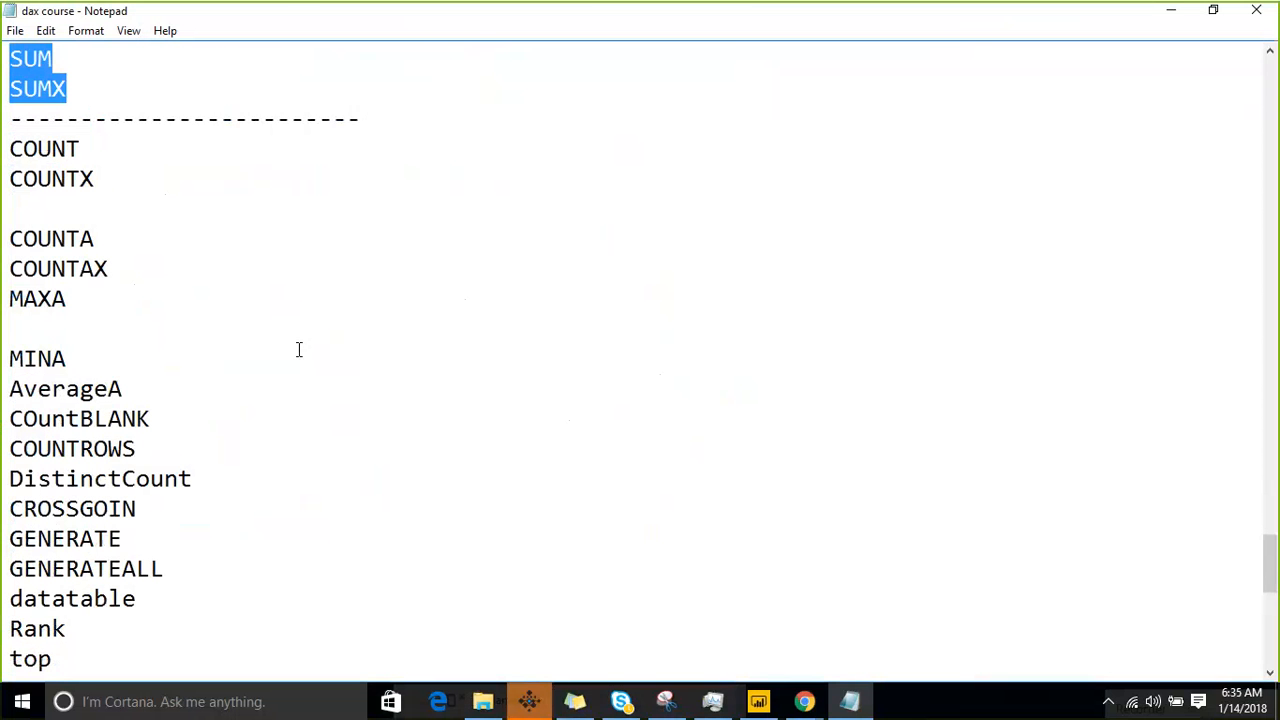
# - Take the COuntBLANK and COUNTROWS lines out from below AverageA and open blank lines between COUNTX and COUNTA
pyautogui.moveTo(137, 449); pyautogui.dragTo(10, 418)
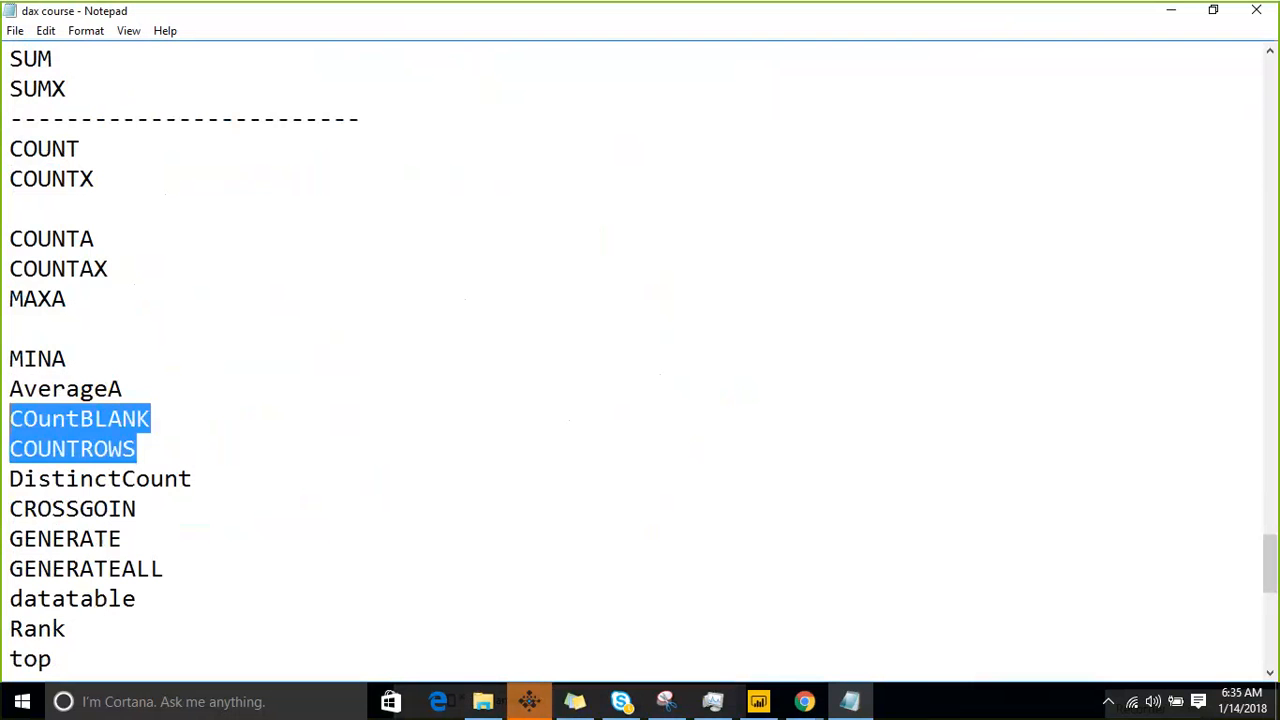
pyautogui.press('Delete')
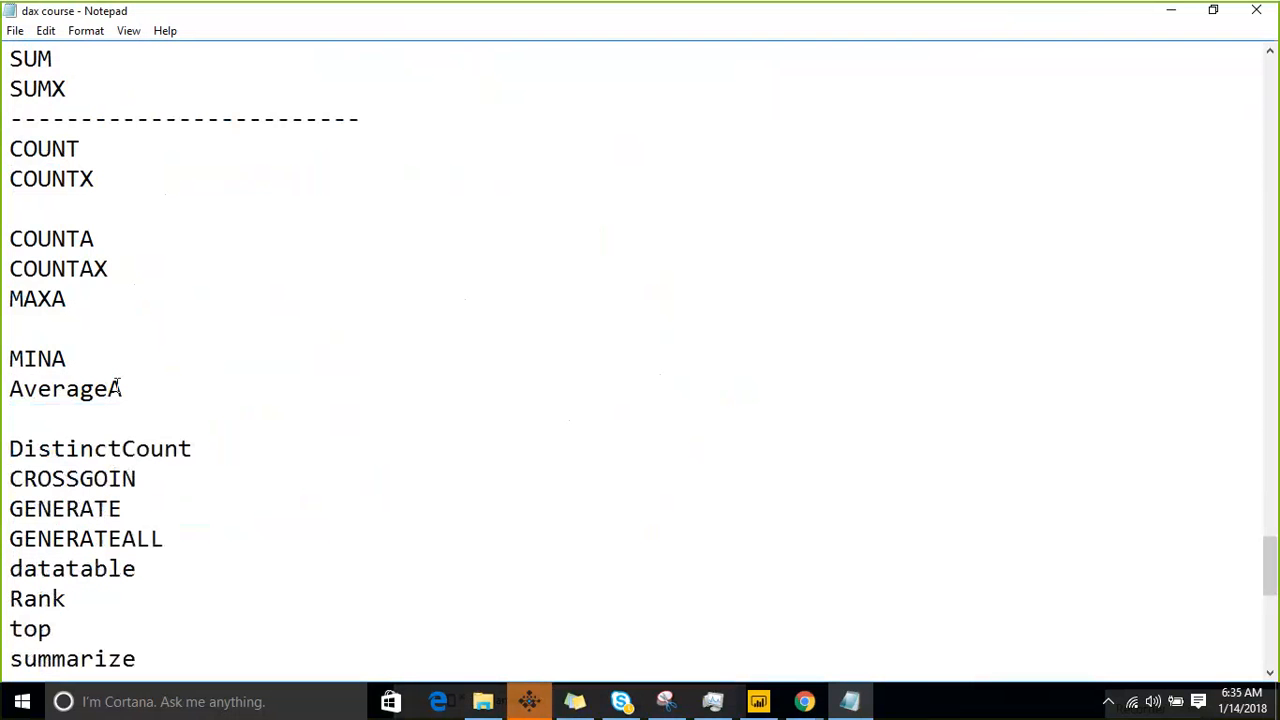
pyautogui.click(37, 326)
pyautogui.press('Up')
pyautogui.press('Up')
pyautogui.press('Up')
pyautogui.press('Return')
pyautogui.write('\\')
pyautogui.press('Return')
pyautogui.press('Return')
pyautogui.press('Return')
pyautogui.press('Return')
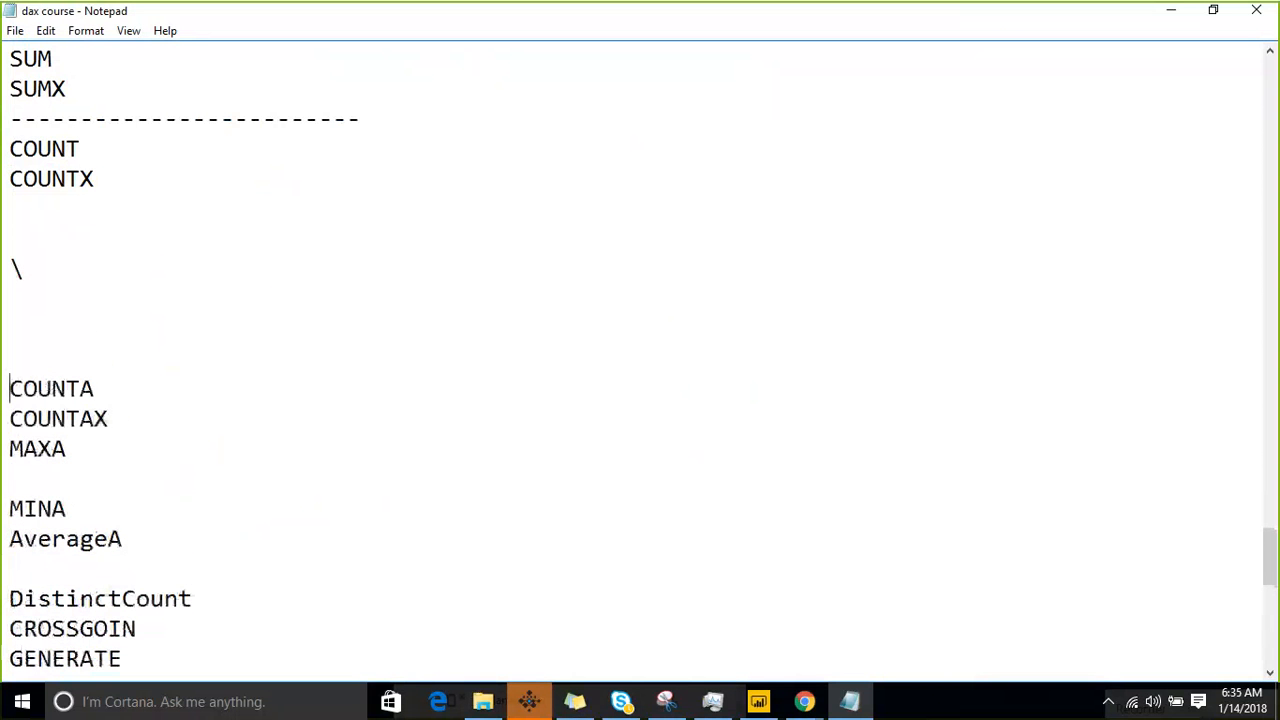
# - Remove the stray backslash line and an extra blank line, and insert COuntBLANK and COUNTROWS as a group below COUNTX
pyautogui.press('Up')
pyautogui.press('Up')
pyautogui.press('Up')
pyautogui.hotkey('shift', 'Up')
pyautogui.press('BackSpace')
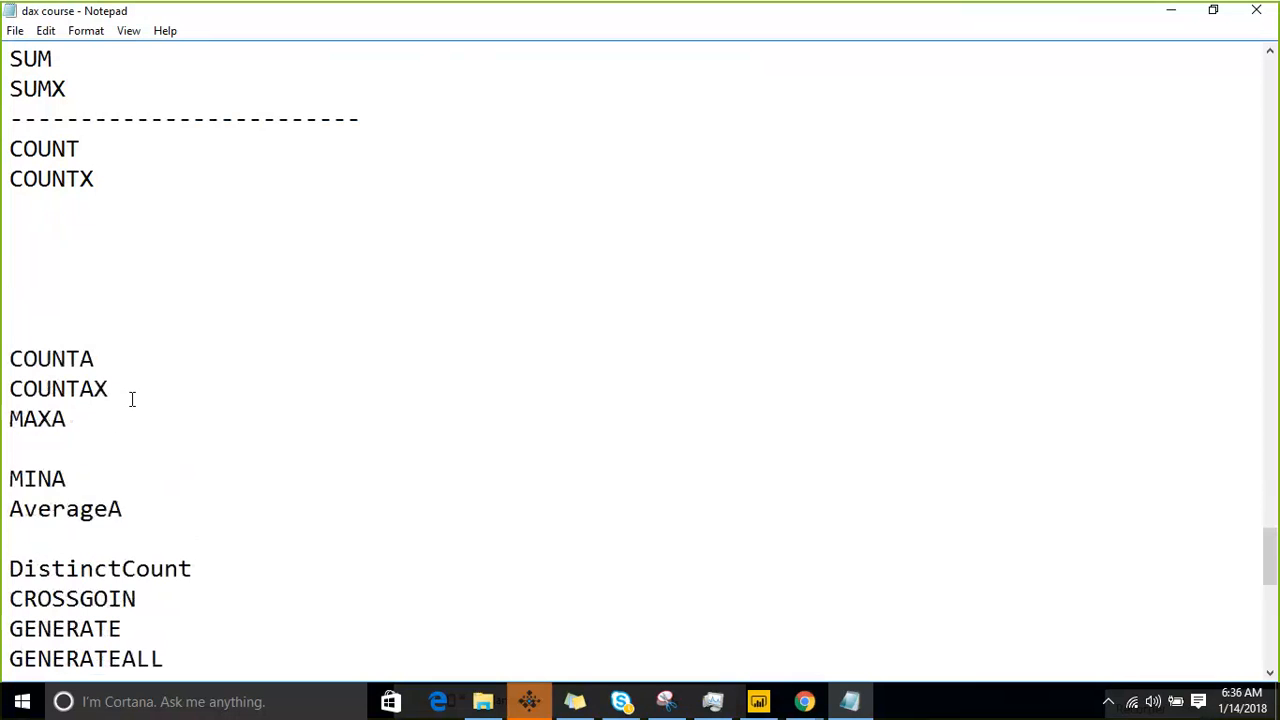
pyautogui.press('BackSpace')
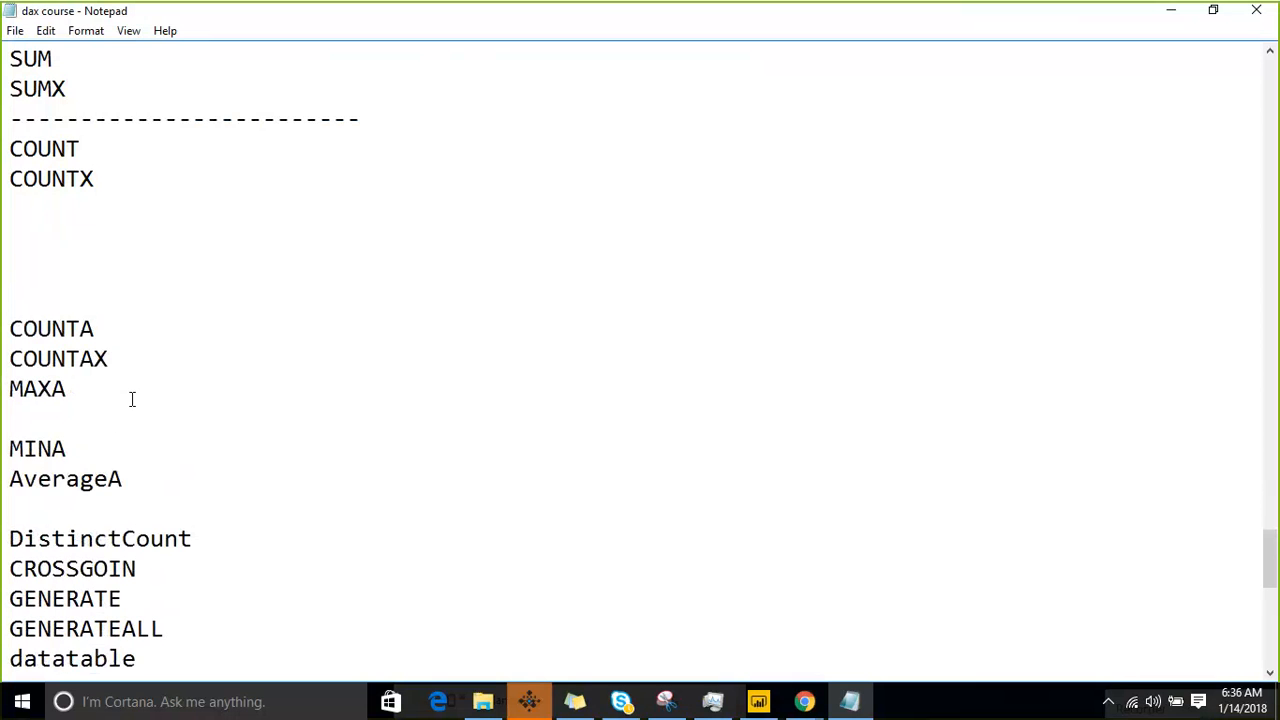
pyautogui.write('COuntBLANK')
pyautogui.press('Return')
pyautogui.write('COUNTROWS')
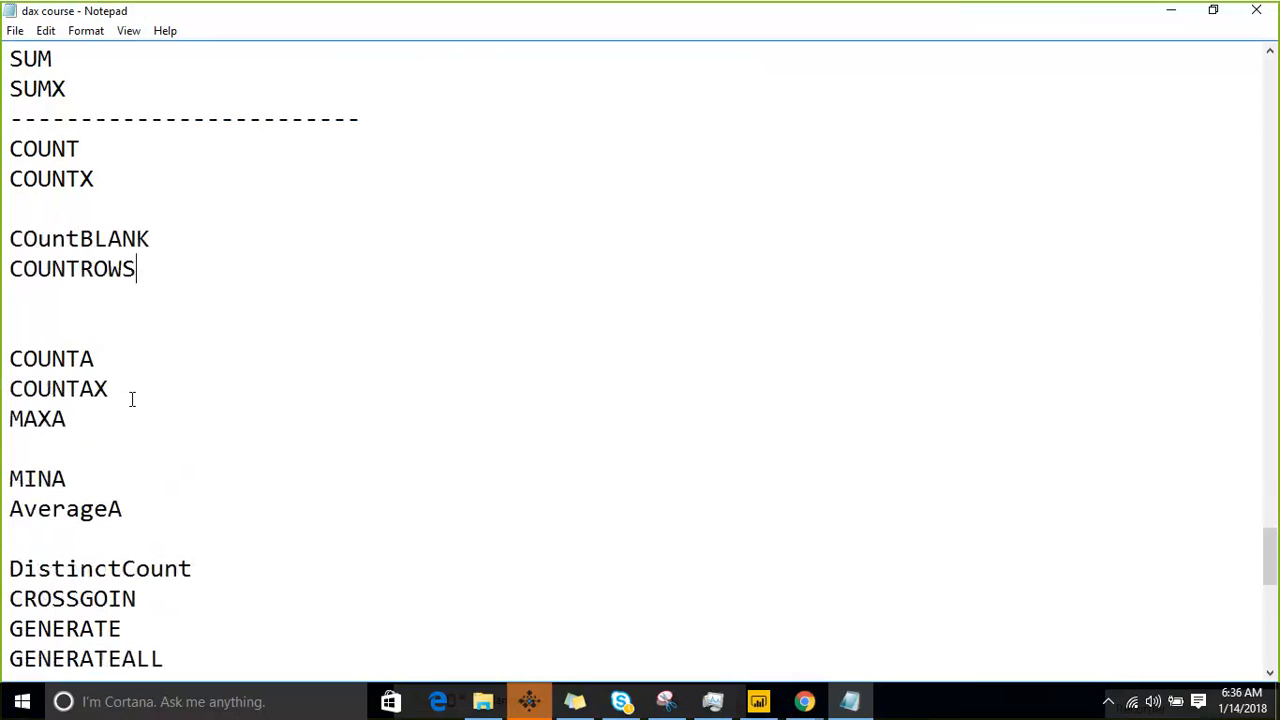
# - Move the DistinctCount line from above CROSSGOIN to directly below COUNTROWS
pyautogui.press('Down')
pyautogui.press('Down')
pyautogui.press('Down')
pyautogui.press('Down')
pyautogui.press('Down')
pyautogui.press('Down')
pyautogui.press('Down')
pyautogui.press('Down')
pyautogui.press('Down')
pyautogui.press('Down')
pyautogui.press('Down')
pyautogui.hotkey('shift', 'Up')
pyautogui.hotkey('ctrl', 'c')
pyautogui.press('BackSpace')
pyautogui.press('Up')
pyautogui.press('Up')
pyautogui.press('Up')
pyautogui.press('Up')
pyautogui.press('Up')
pyautogui.press('Up')
pyautogui.press('Up')
pyautogui.press('Up')
pyautogui.press('Up')
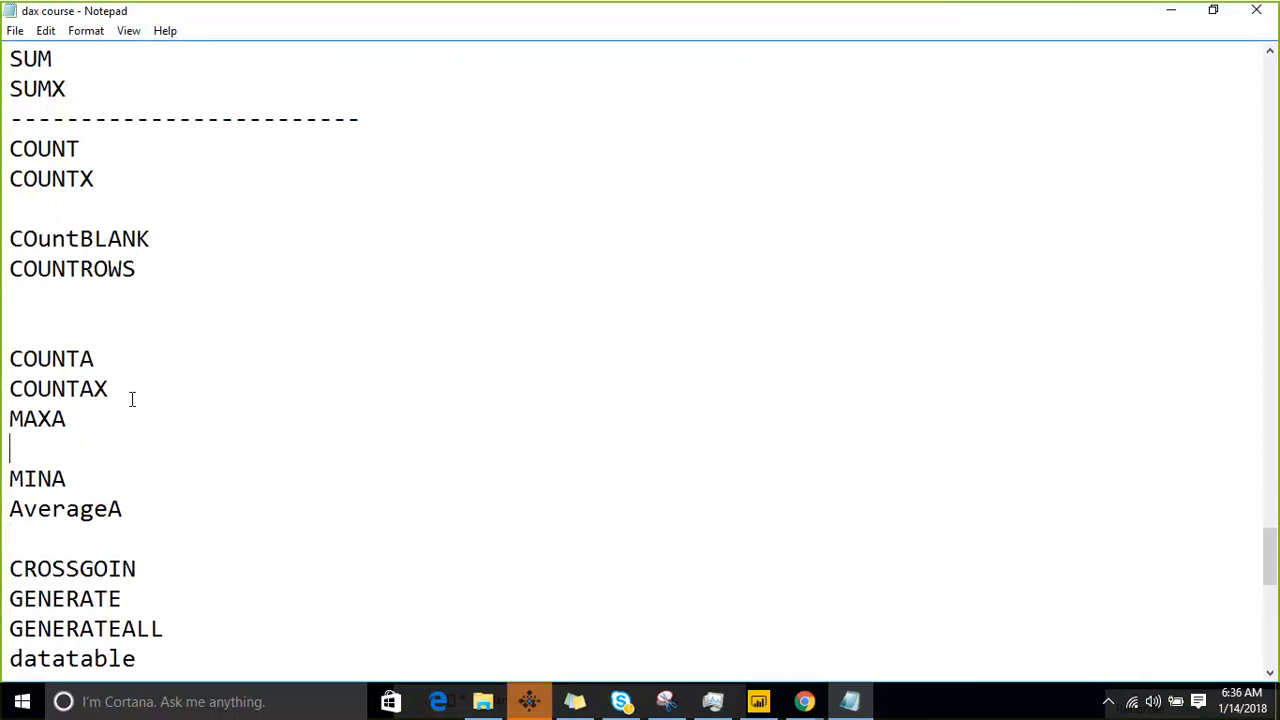
pyautogui.hotkey('ctrl', 'v')
pyautogui.press('Down')
pyautogui.press('Down')
pyautogui.press('Down')
pyautogui.press('Down')
pyautogui.press('Down')
pyautogui.press('Down')
pyautogui.press('Down')
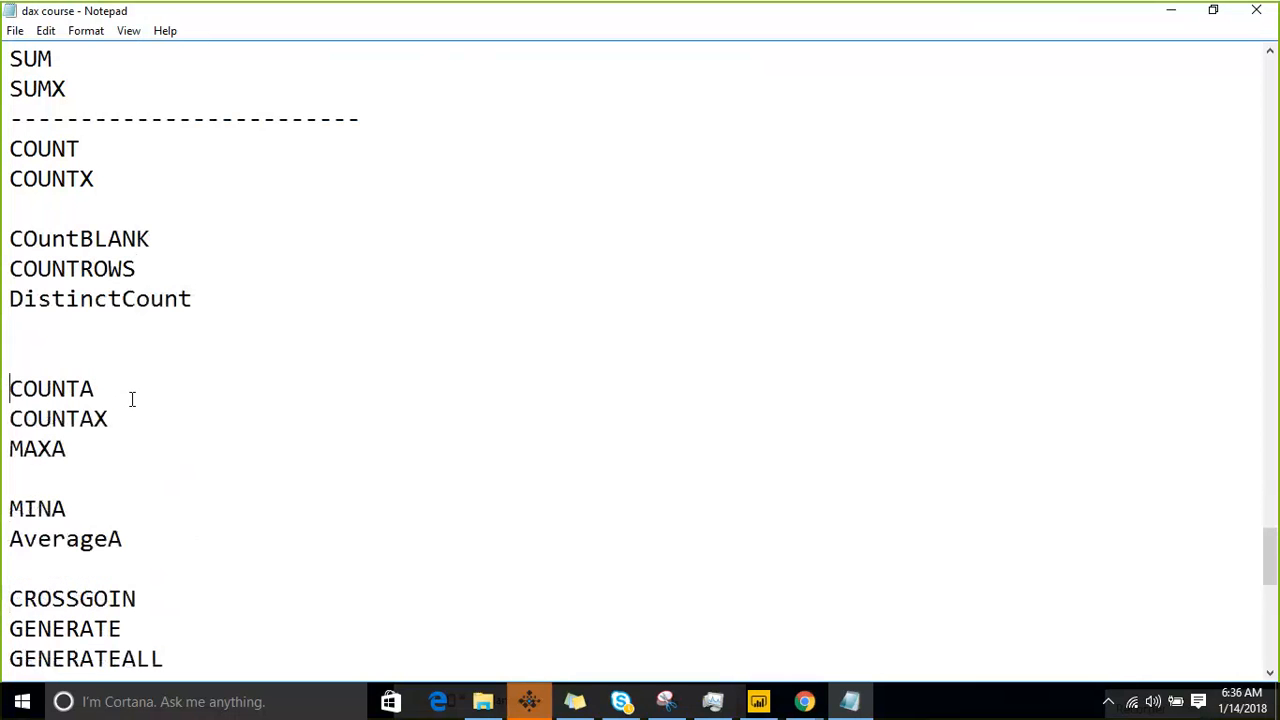
# - Check the regrouped function list down to selectedcolumns and save the course notes file
pyautogui.press('Down')
pyautogui.press('Down')
pyautogui.press('Down')
pyautogui.press('Down')
pyautogui.press('Down')
pyautogui.press('Down')
pyautogui.press('Down')
pyautogui.press('Down')
pyautogui.press('Down')
pyautogui.press('Down')
pyautogui.press('Down')
pyautogui.press('Down')
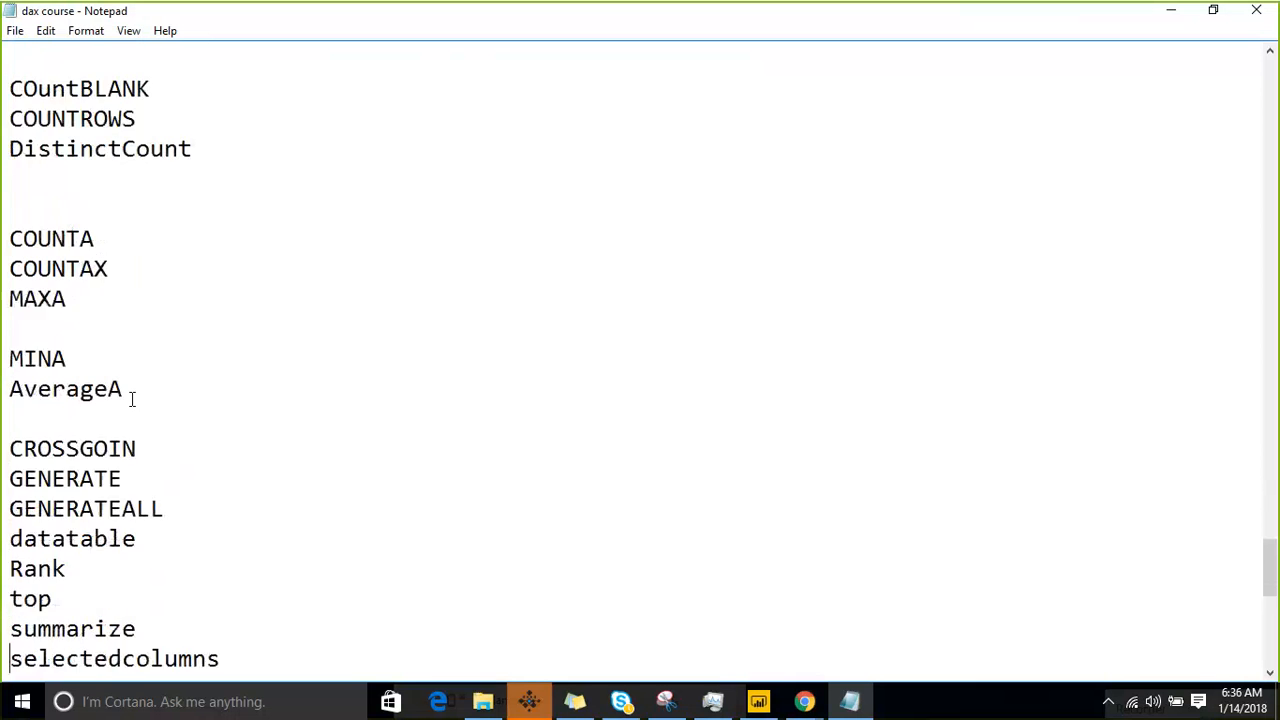
pyautogui.press('Up')
pyautogui.press('Up')
pyautogui.press('Up')
pyautogui.press('Up')
pyautogui.press('Up')
pyautogui.press('Up')
pyautogui.press('Up')
pyautogui.press('Up')
pyautogui.press('Up')
pyautogui.press('Up')
pyautogui.press('Up')
pyautogui.press('Up')
pyautogui.press('Up')
pyautogui.press('Up')
pyautogui.press('Up')
pyautogui.press('Up')
pyautogui.press('Up')
pyautogui.press('Up')
pyautogui.press('Up')
pyautogui.press('Up')
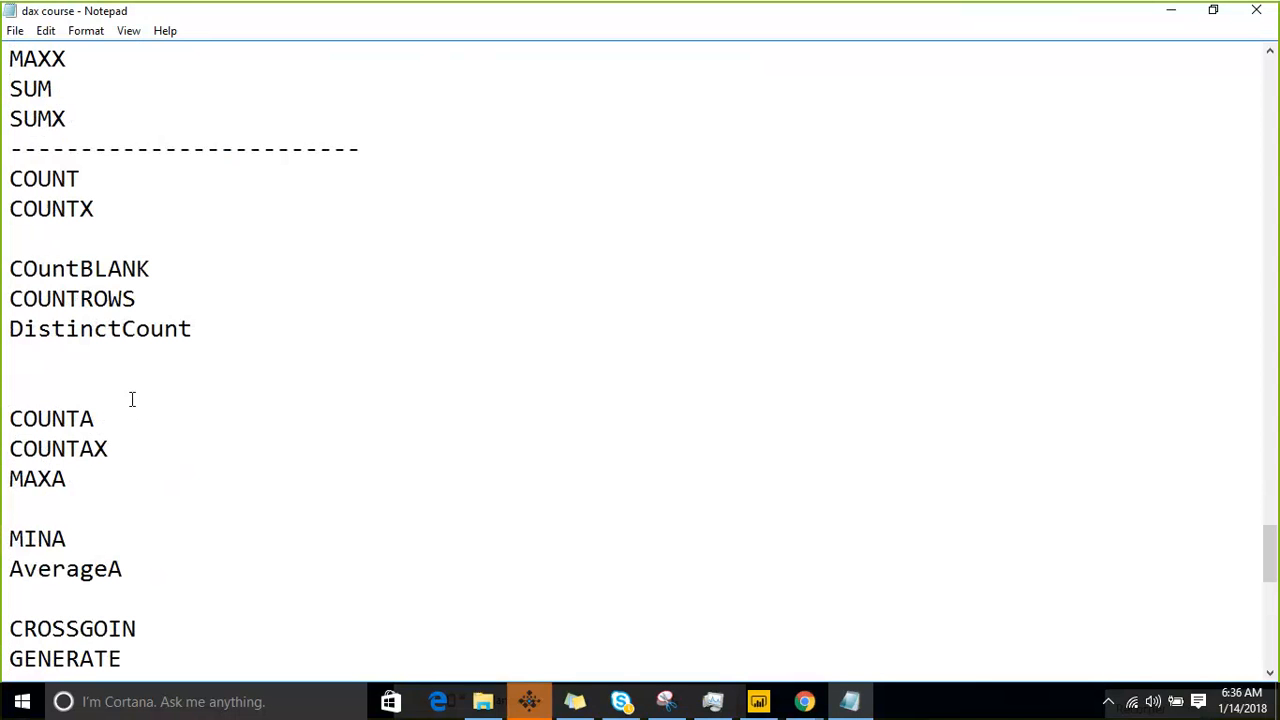
pyautogui.click(15, 30)
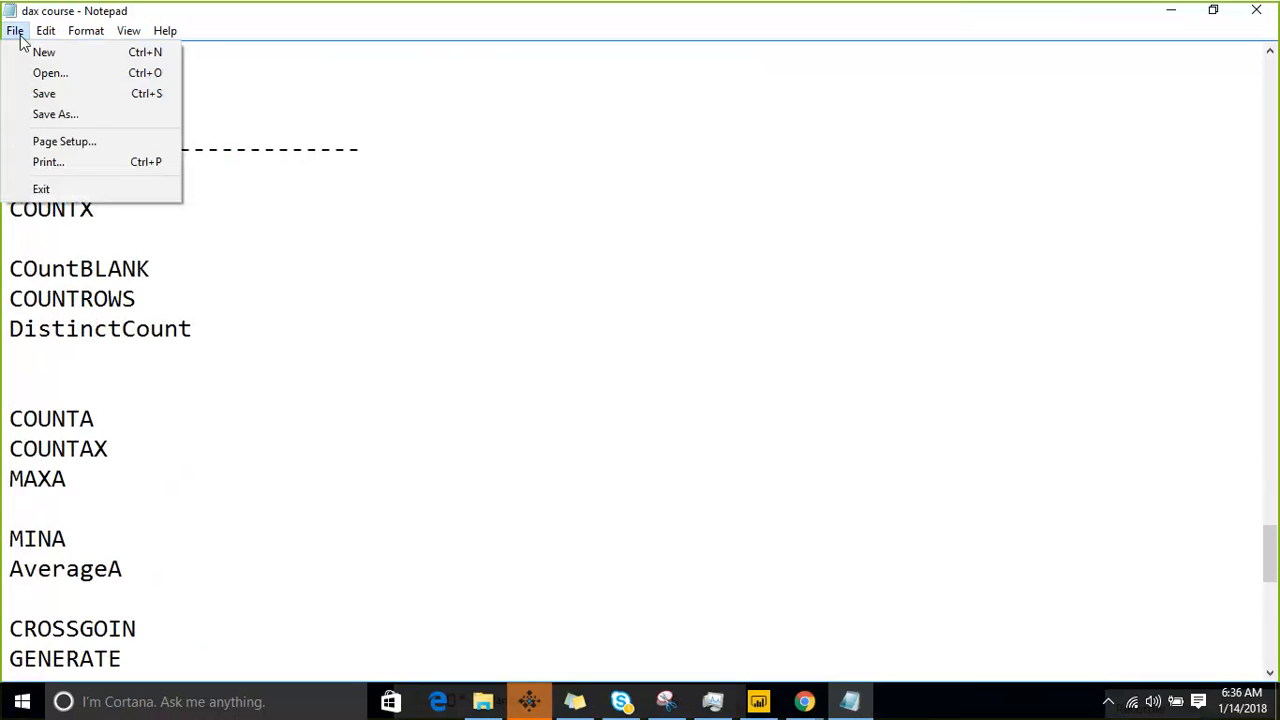
pyautogui.click(45, 95)
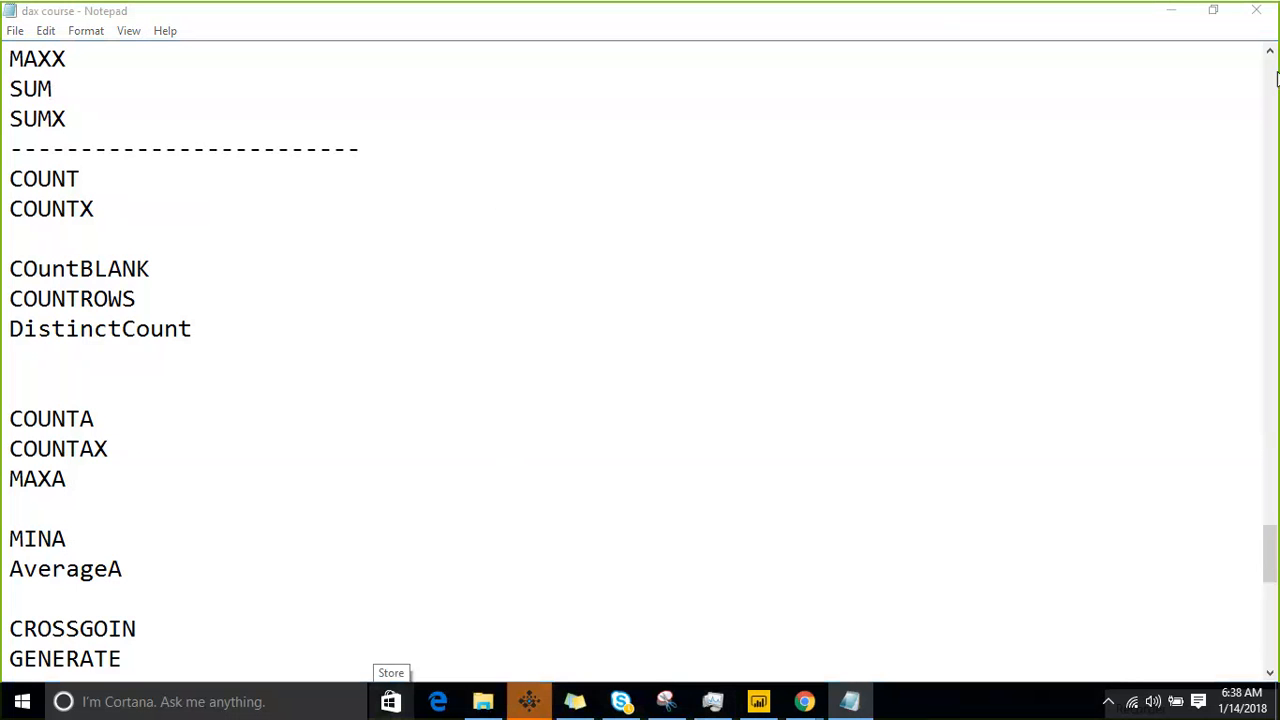
# - Review the regrouped list from COUNT down to Row and save the notes again
pyautogui.scroll(-1, 214, 331)
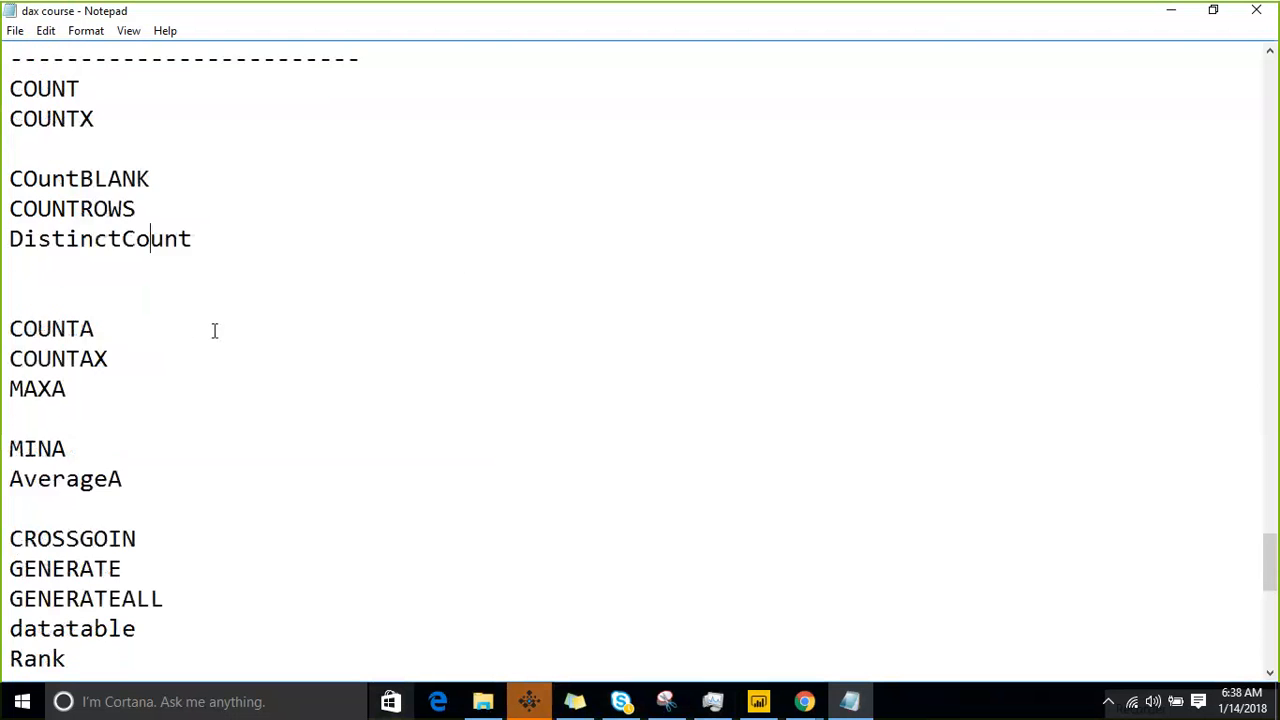
pyautogui.scroll(-4, 214, 331)
pyautogui.scroll(5, 193, 327)
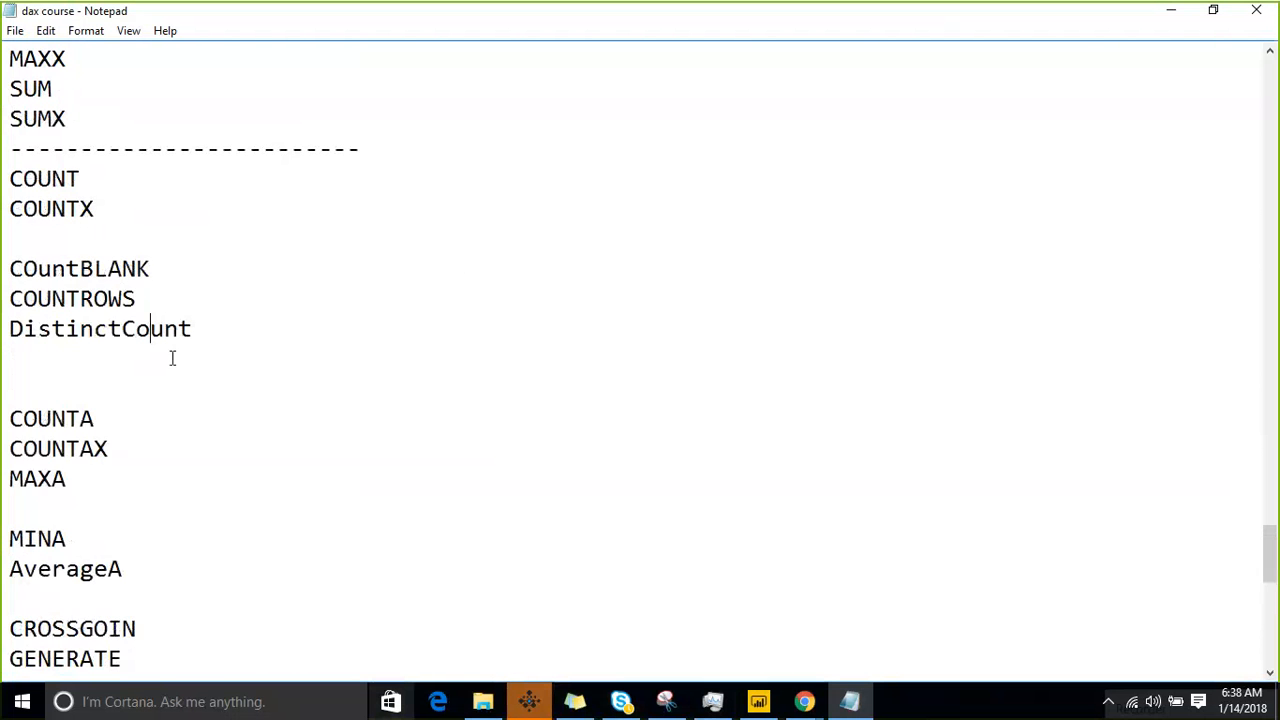
pyautogui.scroll(-3, 172, 358)
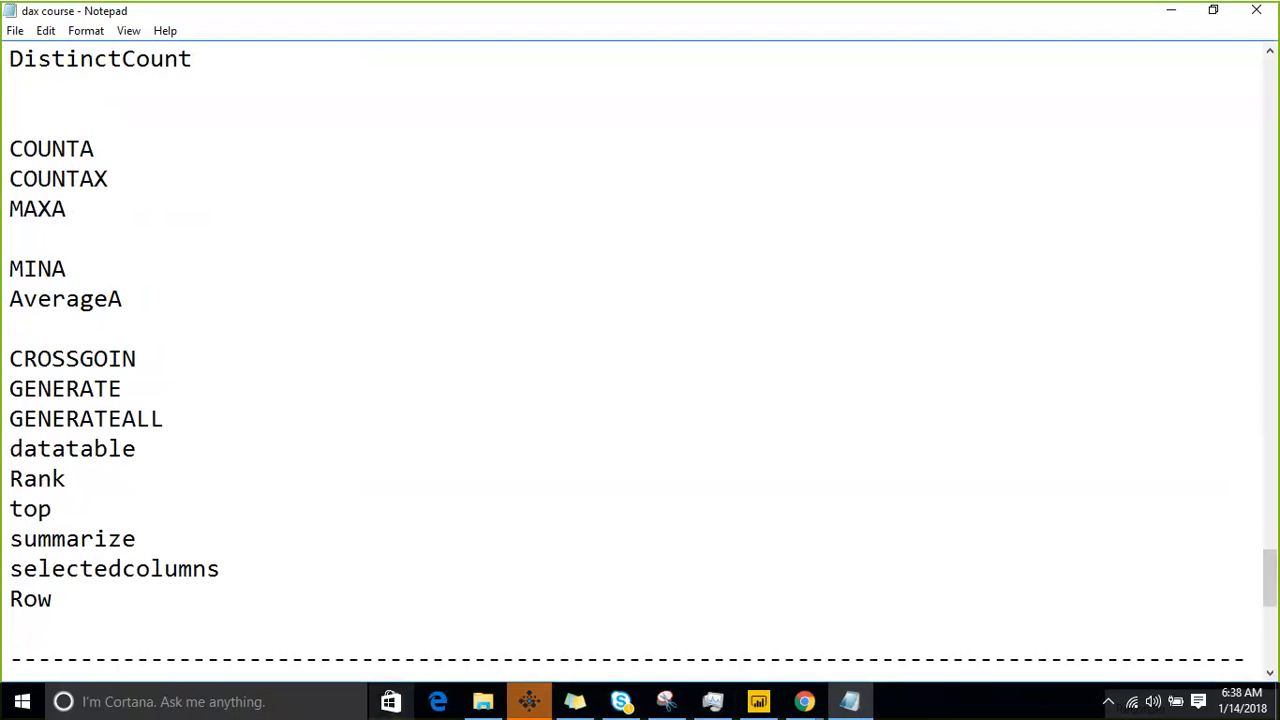
pyautogui.click(15, 31)
pyautogui.click(22, 93)
pyautogui.click(930, 22)
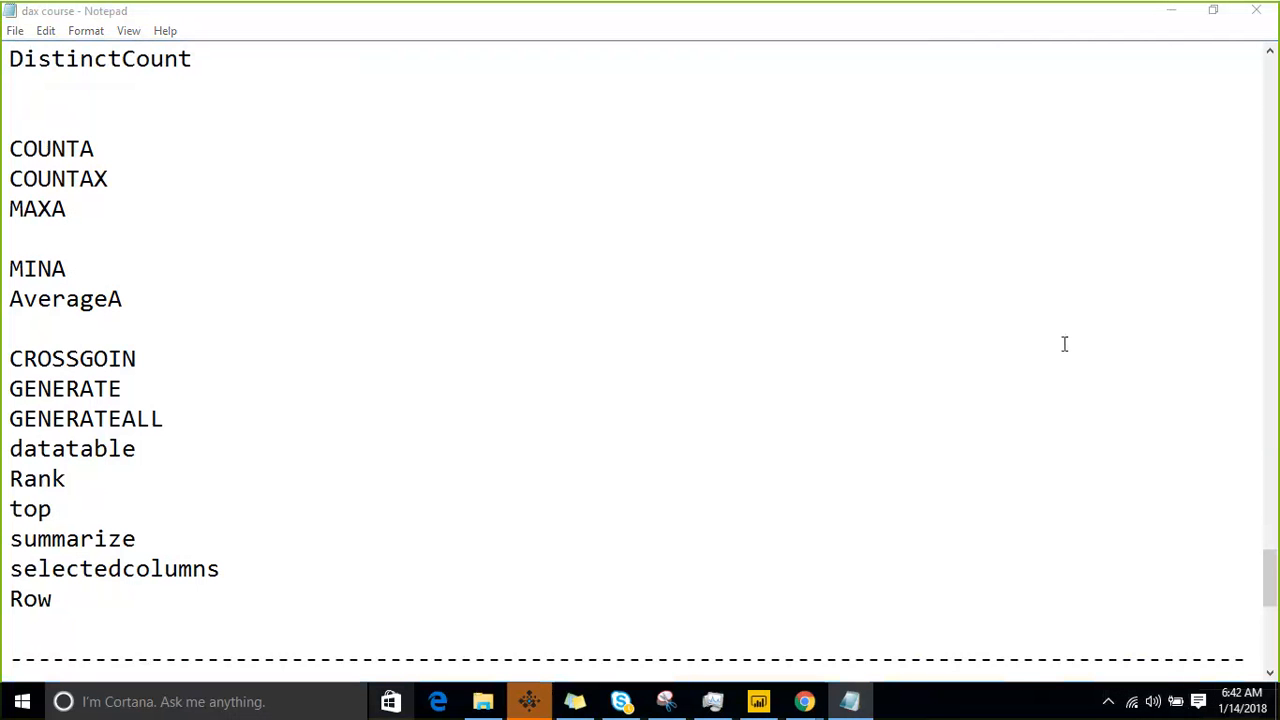